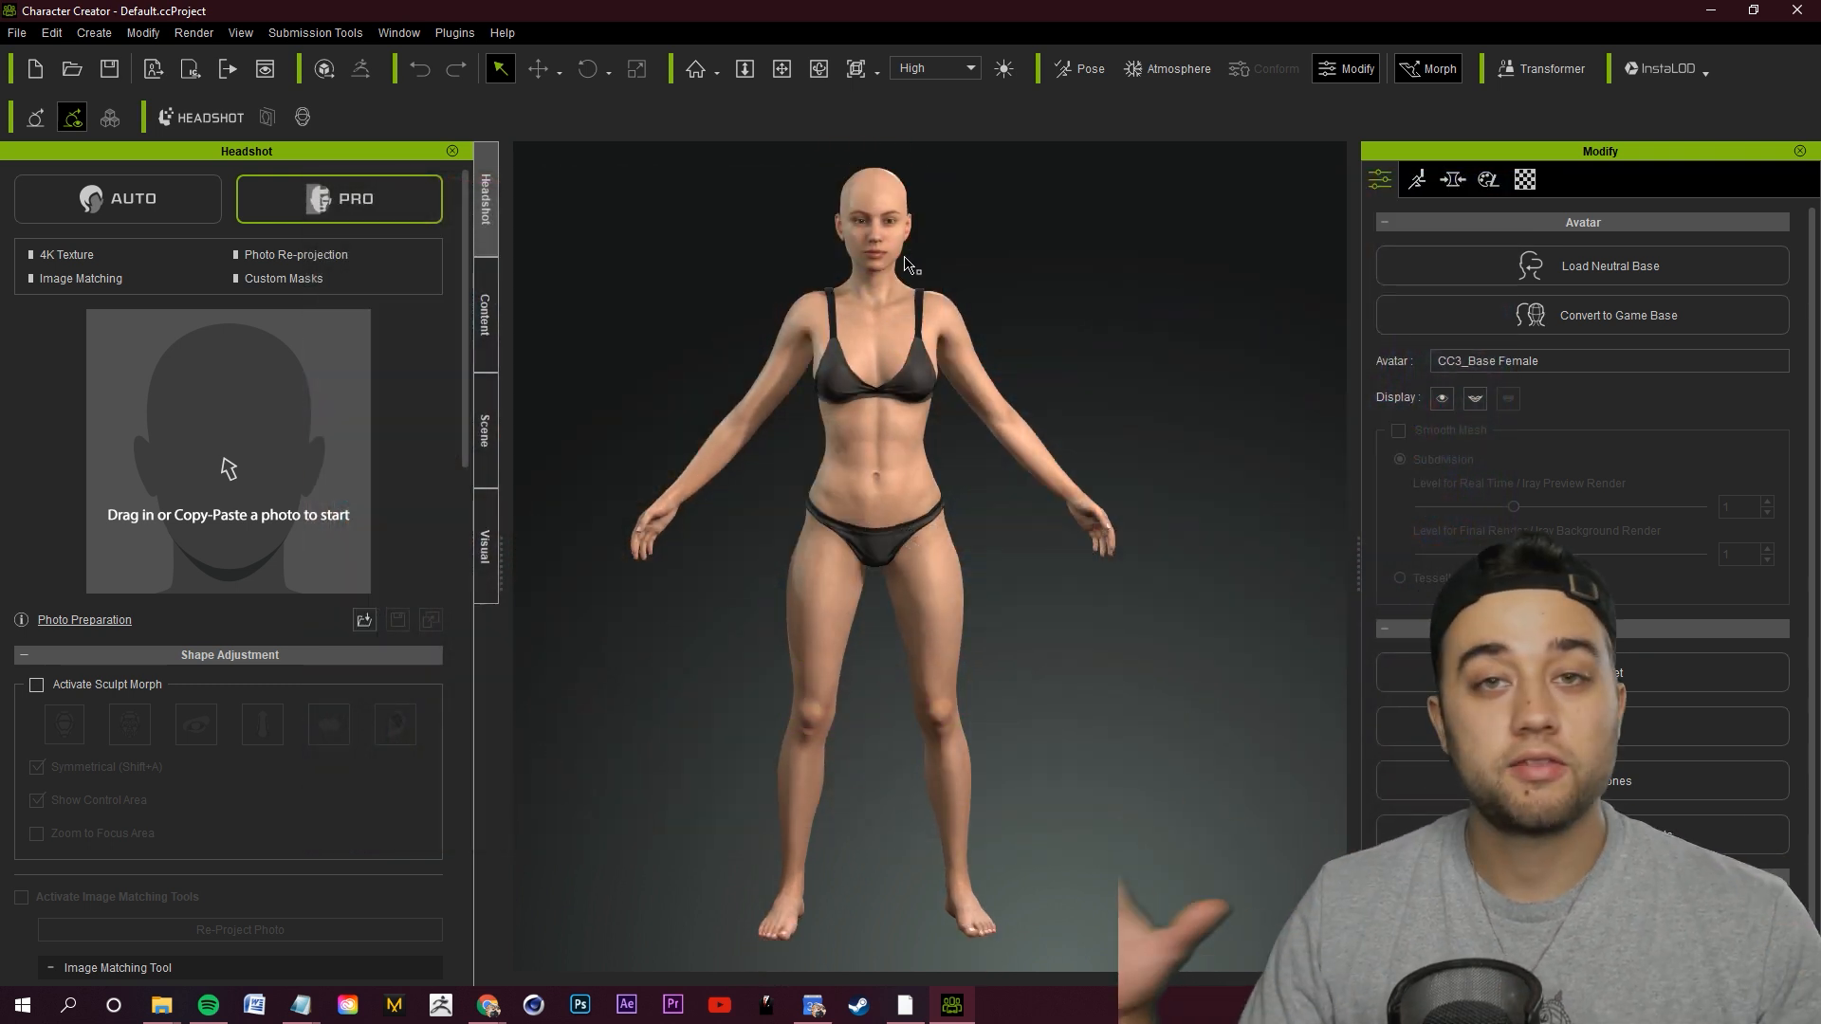
Look at the content library and compare Headshot's Auto and Pro modes, leaving Pro mode selected.
left_click(485, 313)
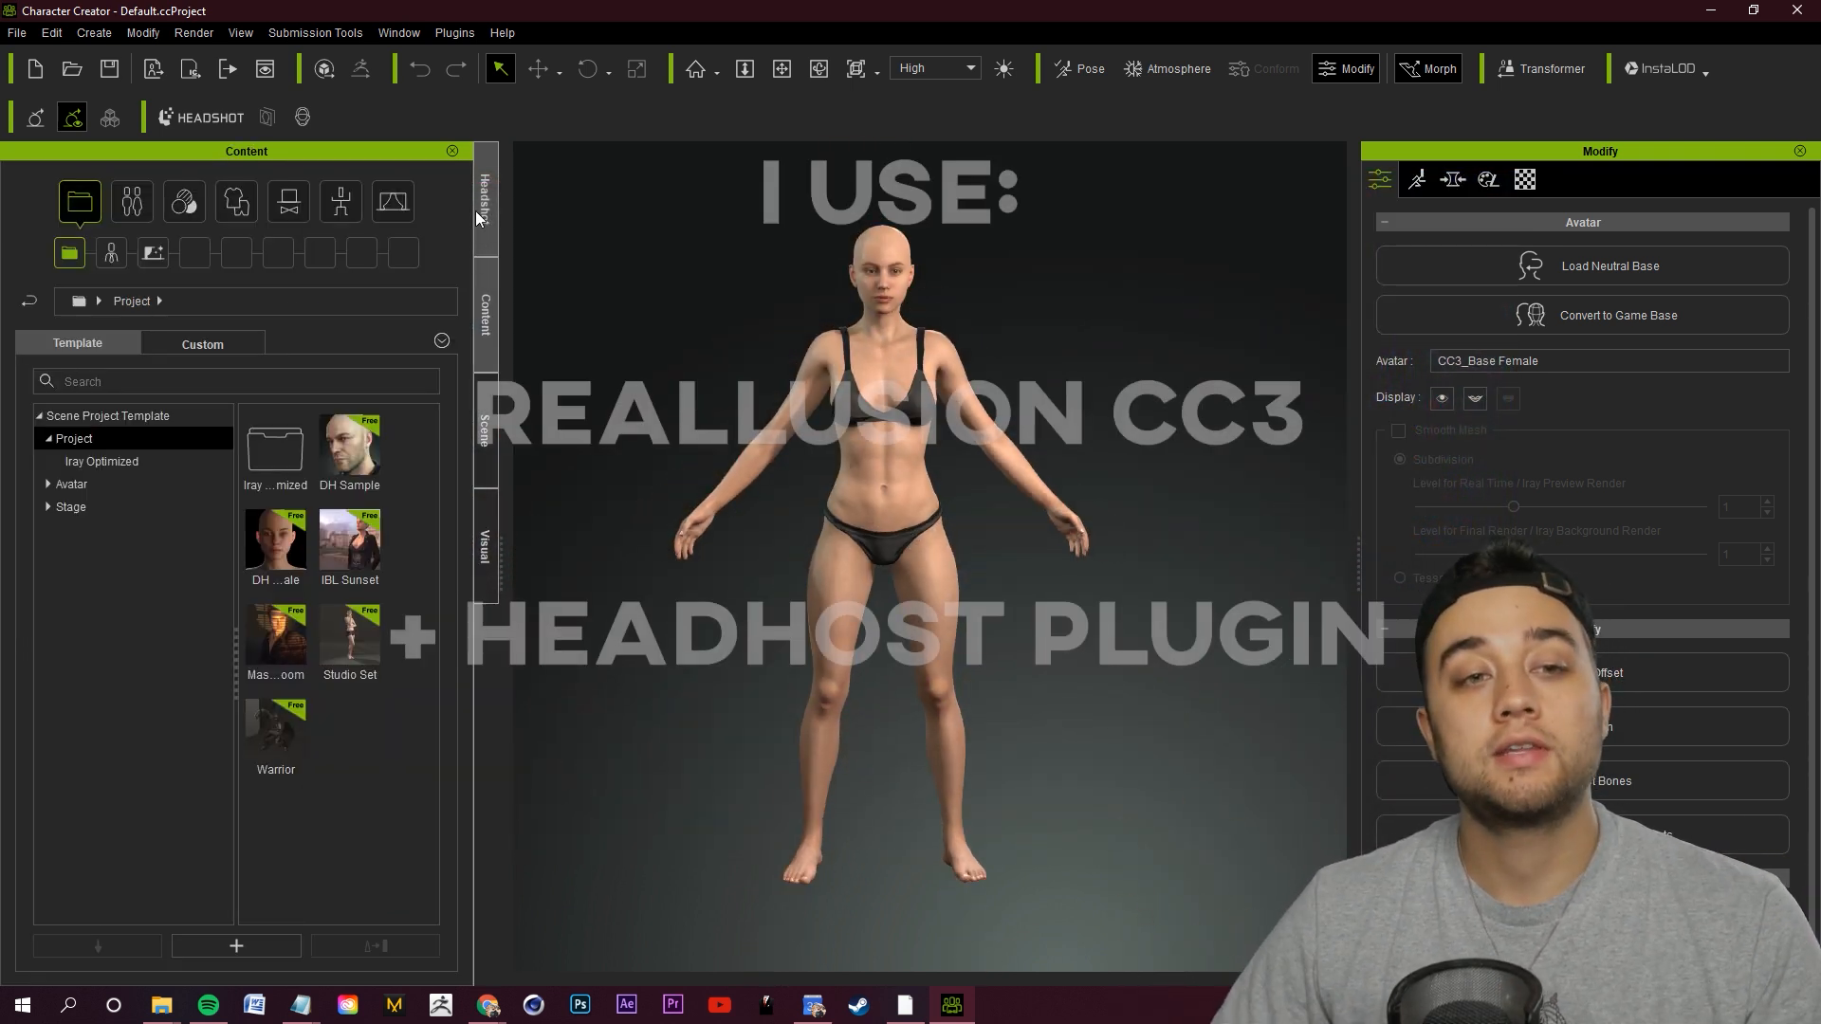
left_click(486, 197)
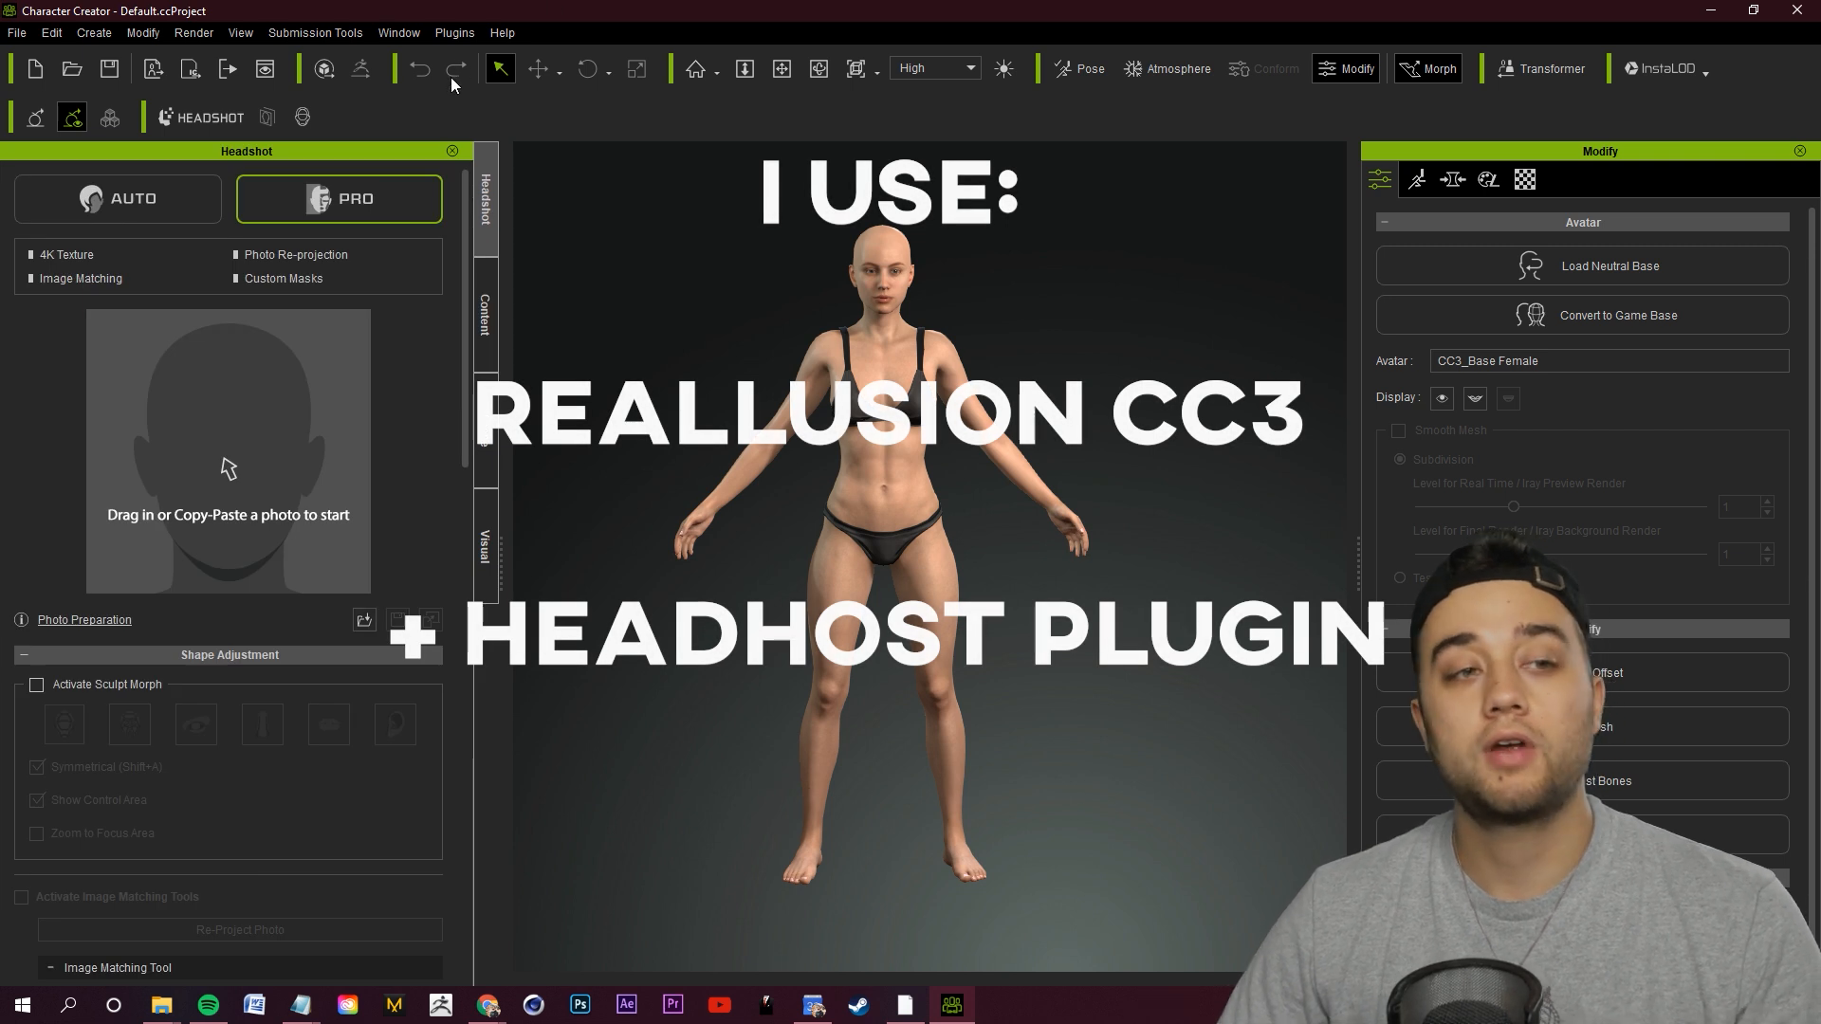
left_click(137, 199)
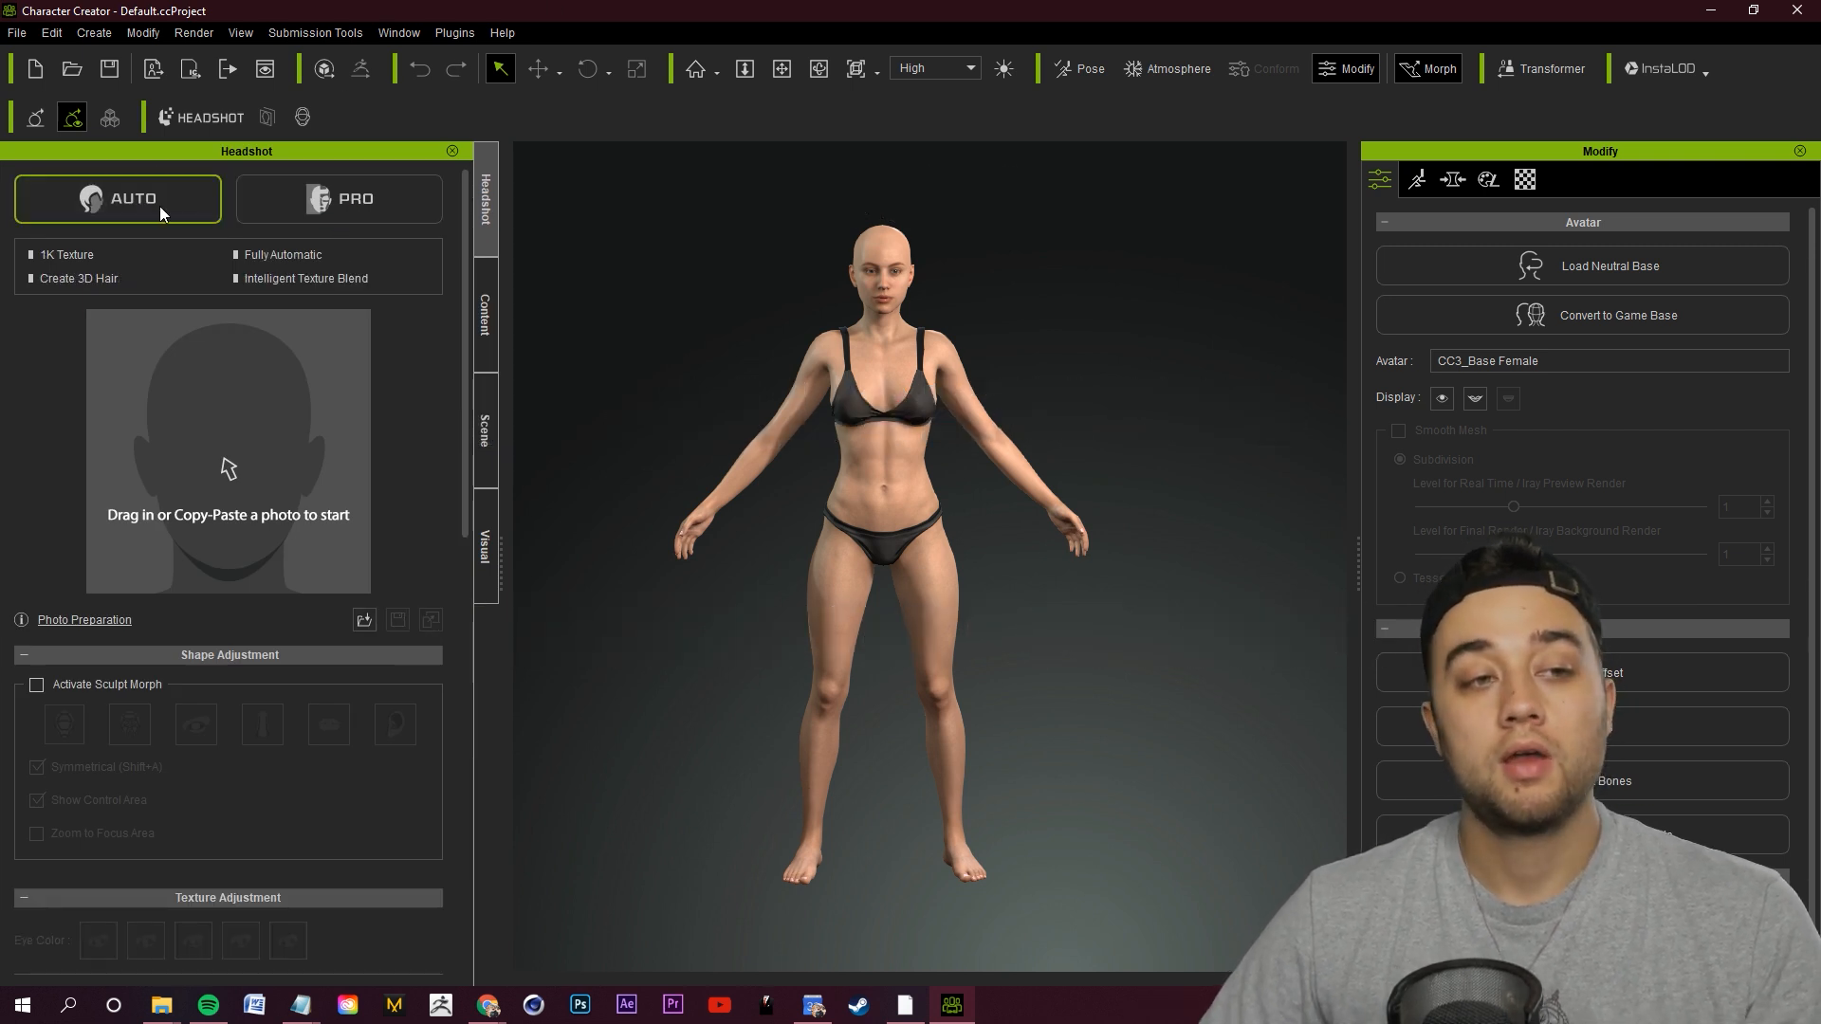
left_click(332, 201)
left_click(156, 216)
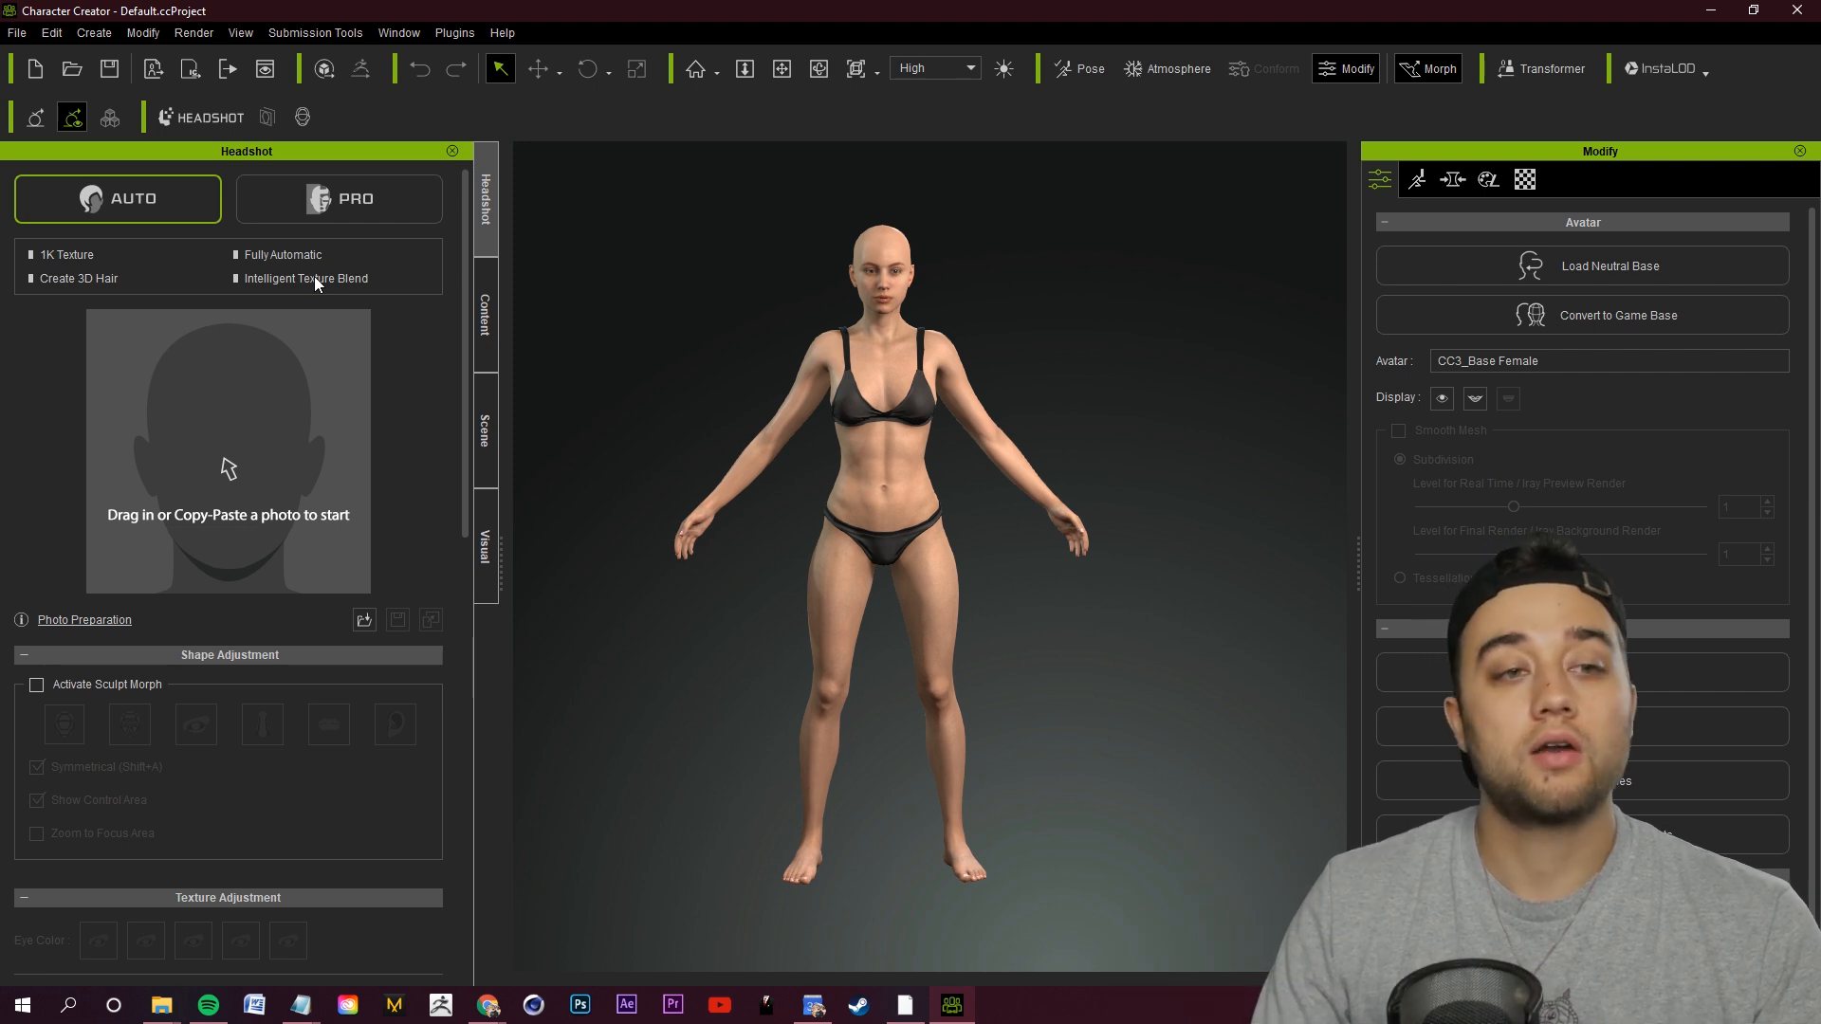
left_click(368, 197)
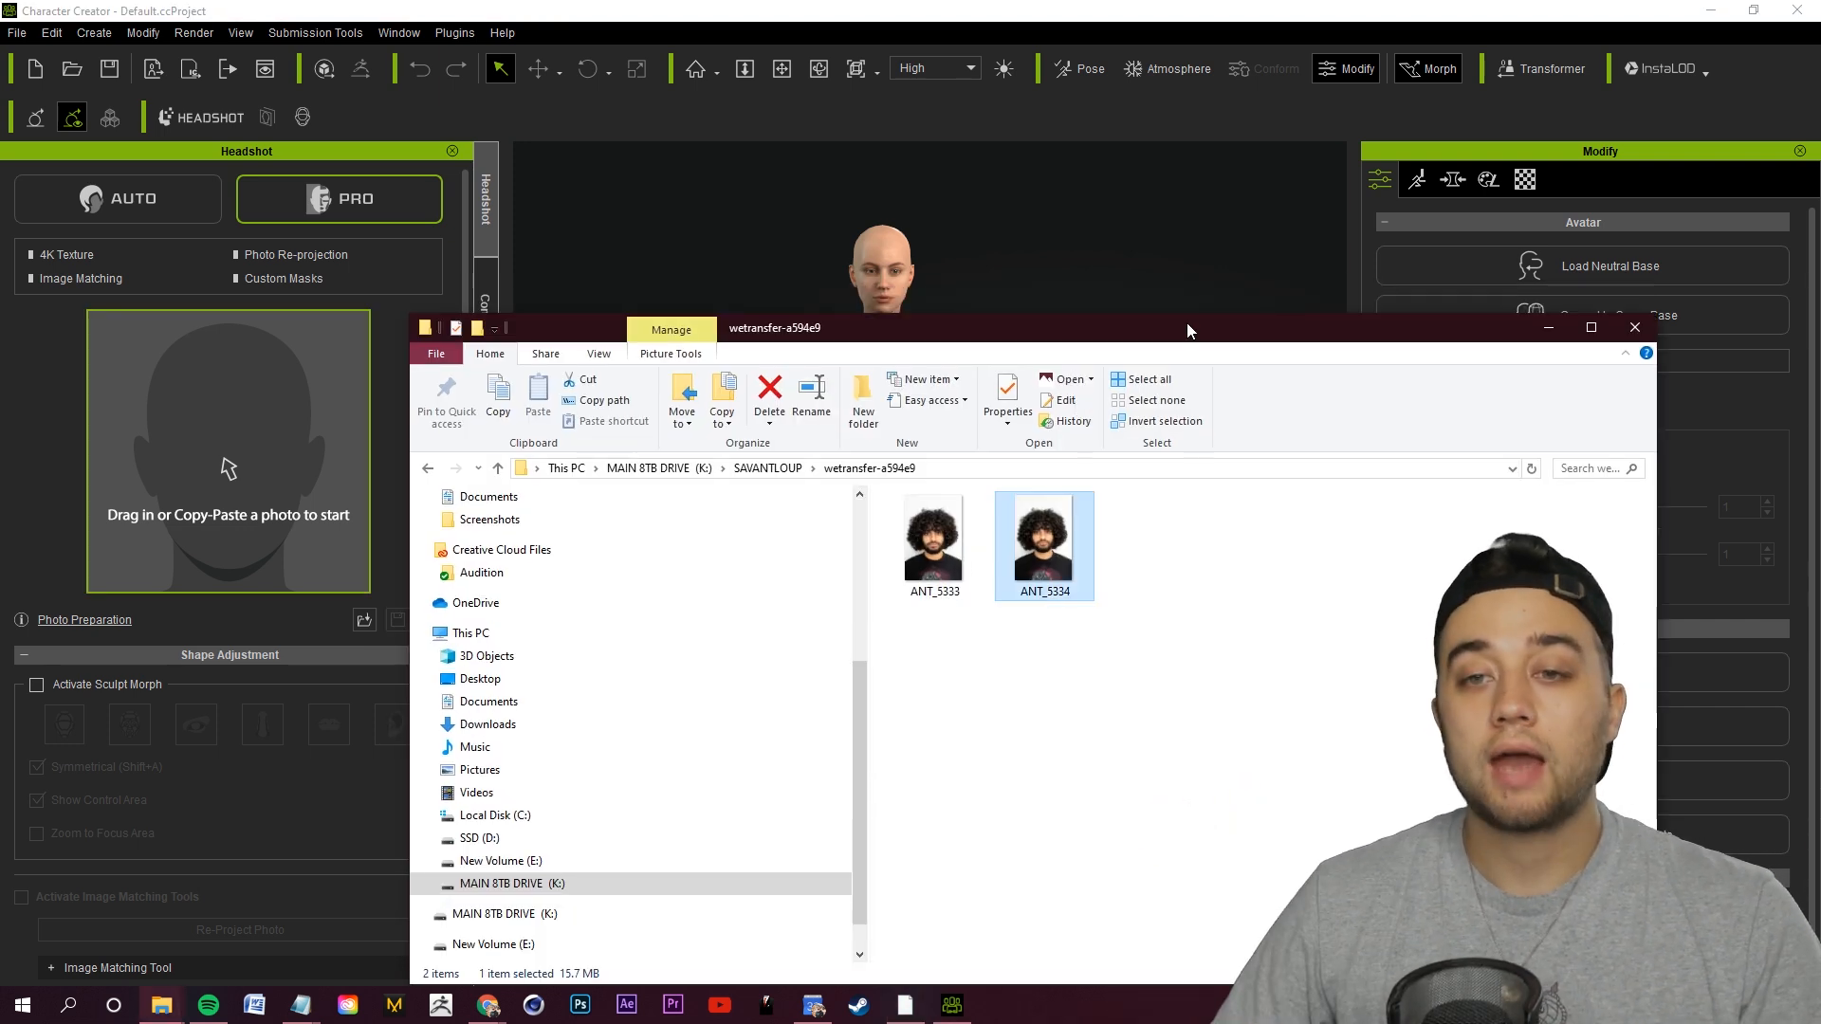
Load the photo ANT_5334 into Headshot and generate a character with the Male body type and Beard and Scalp skin type.
left_click_drag(1190, 315, 1253, 320)
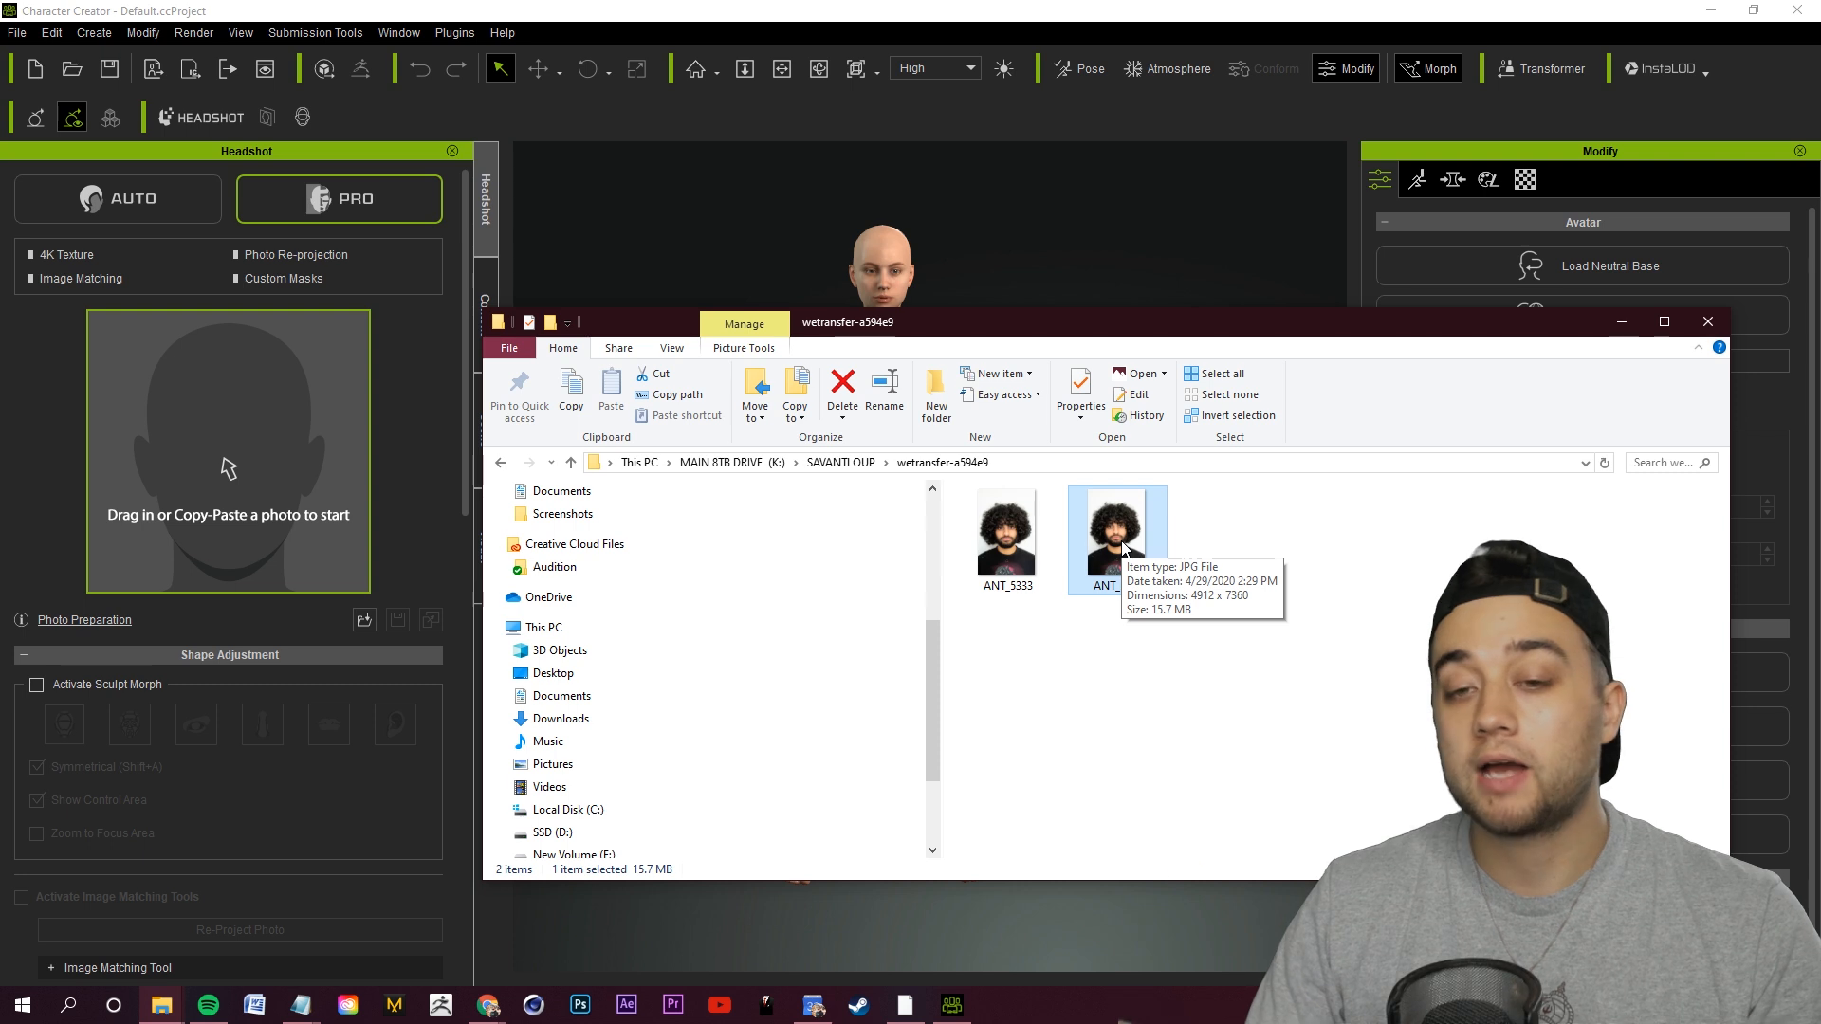
left_click_drag(1117, 574, 226, 467)
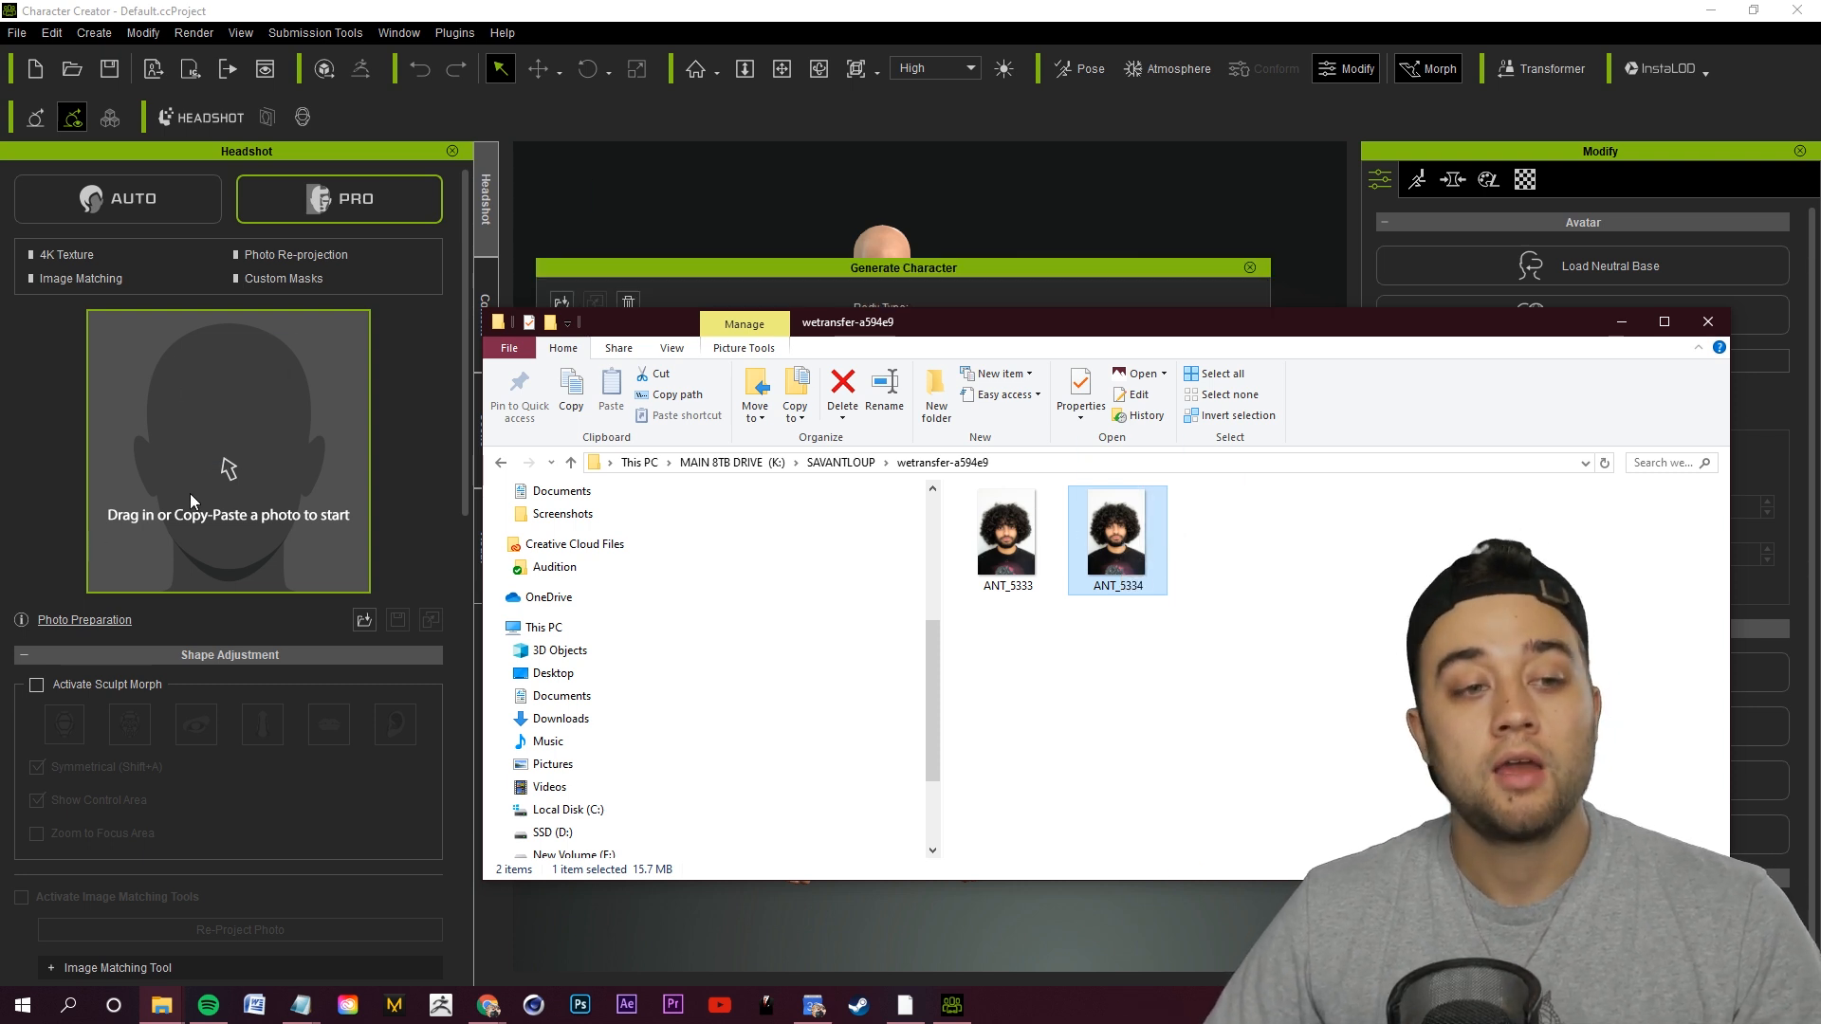
left_click(926, 249)
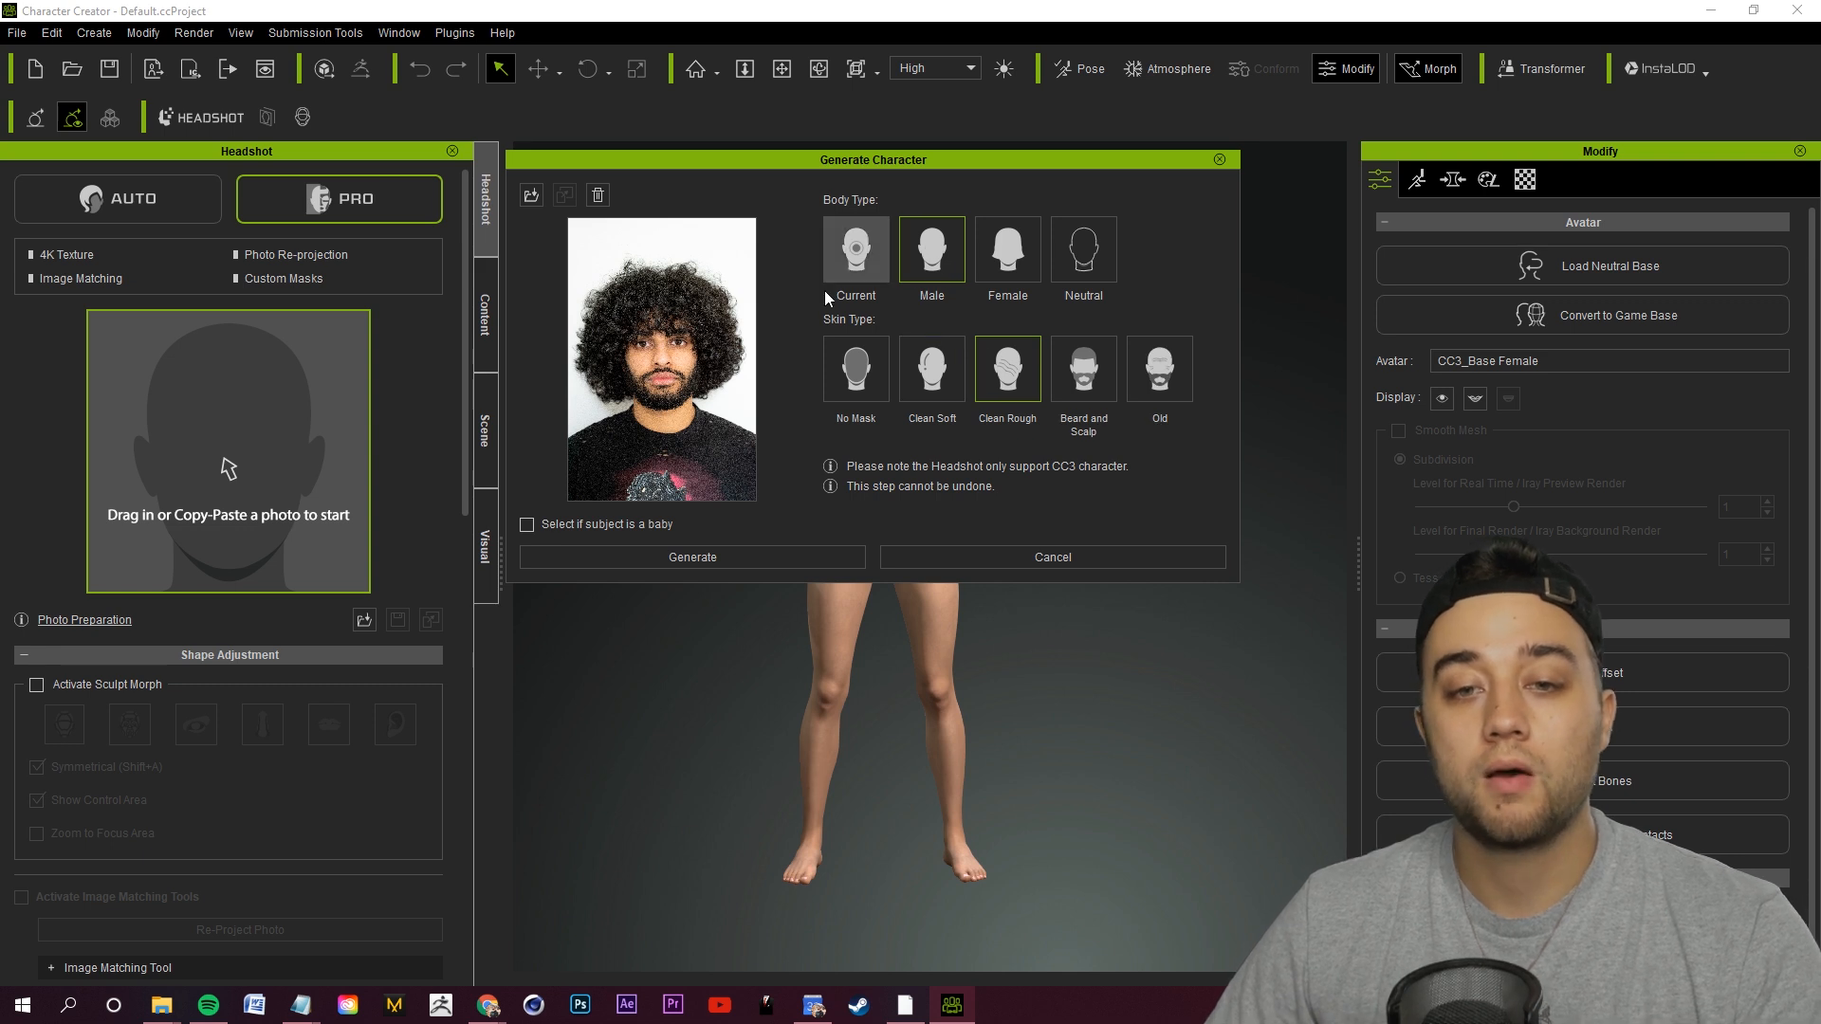
left_click(1091, 374)
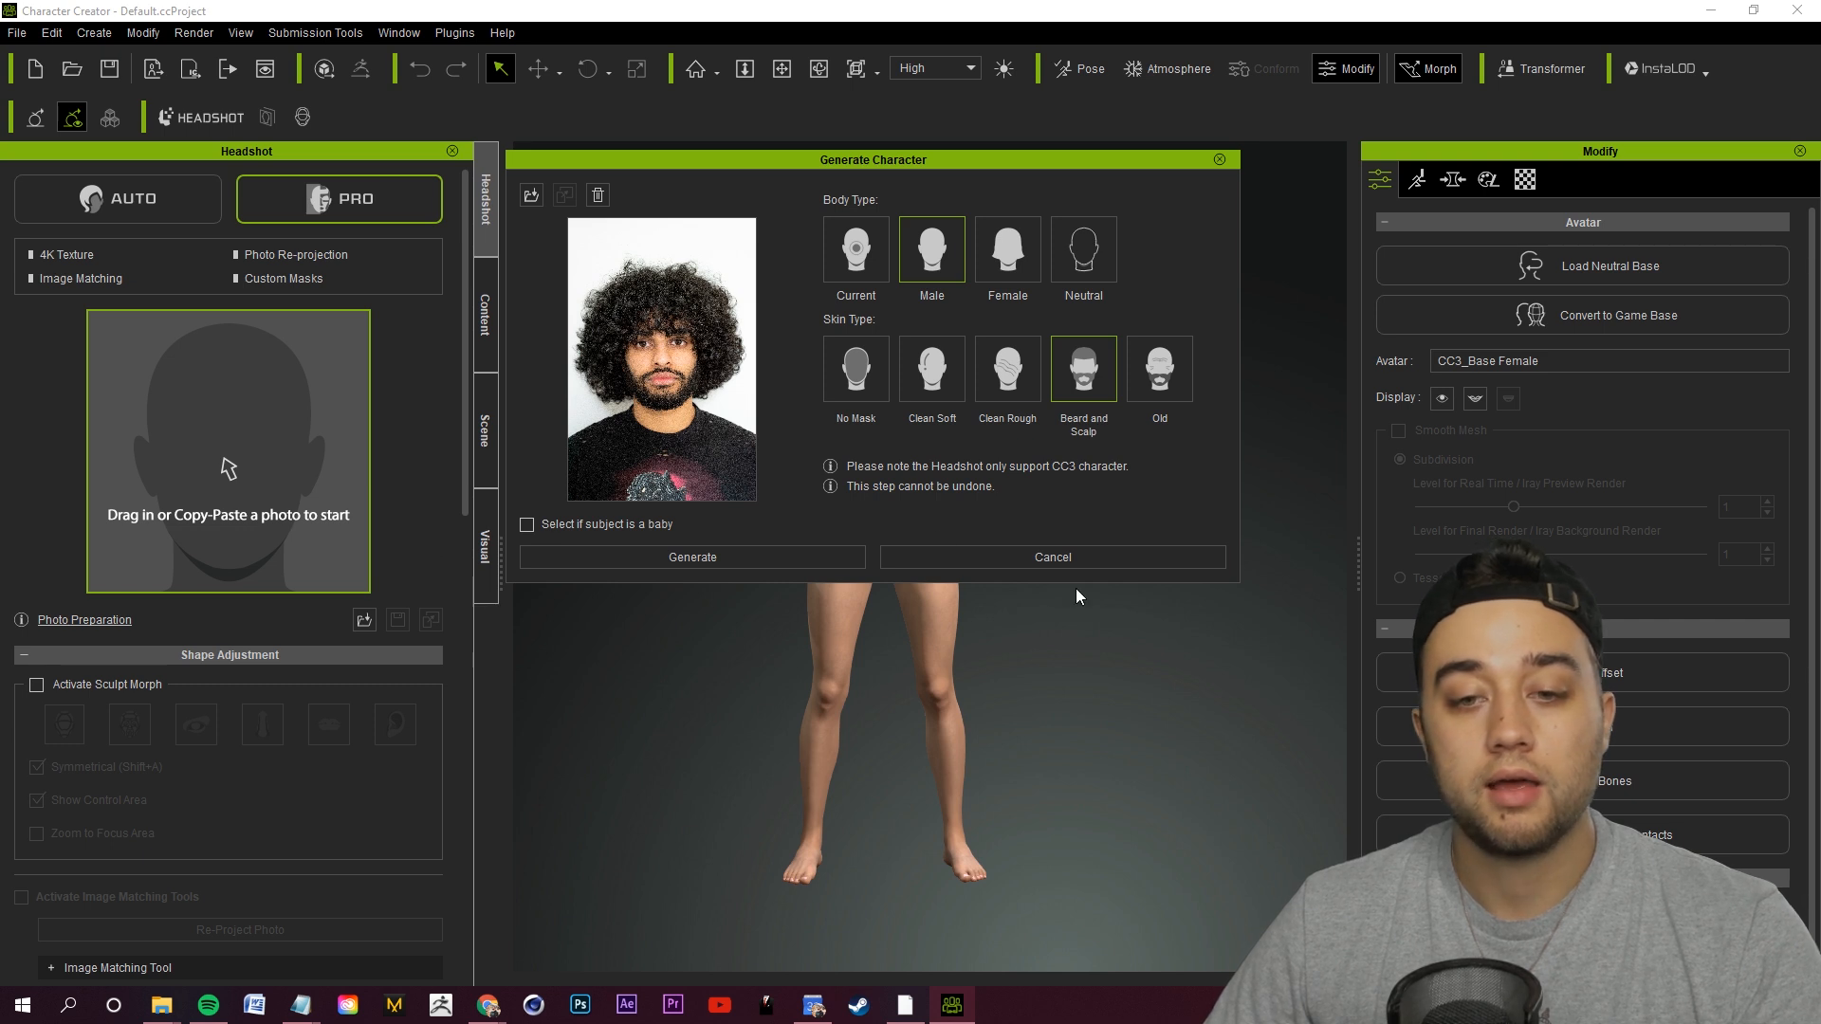
left_click(707, 557)
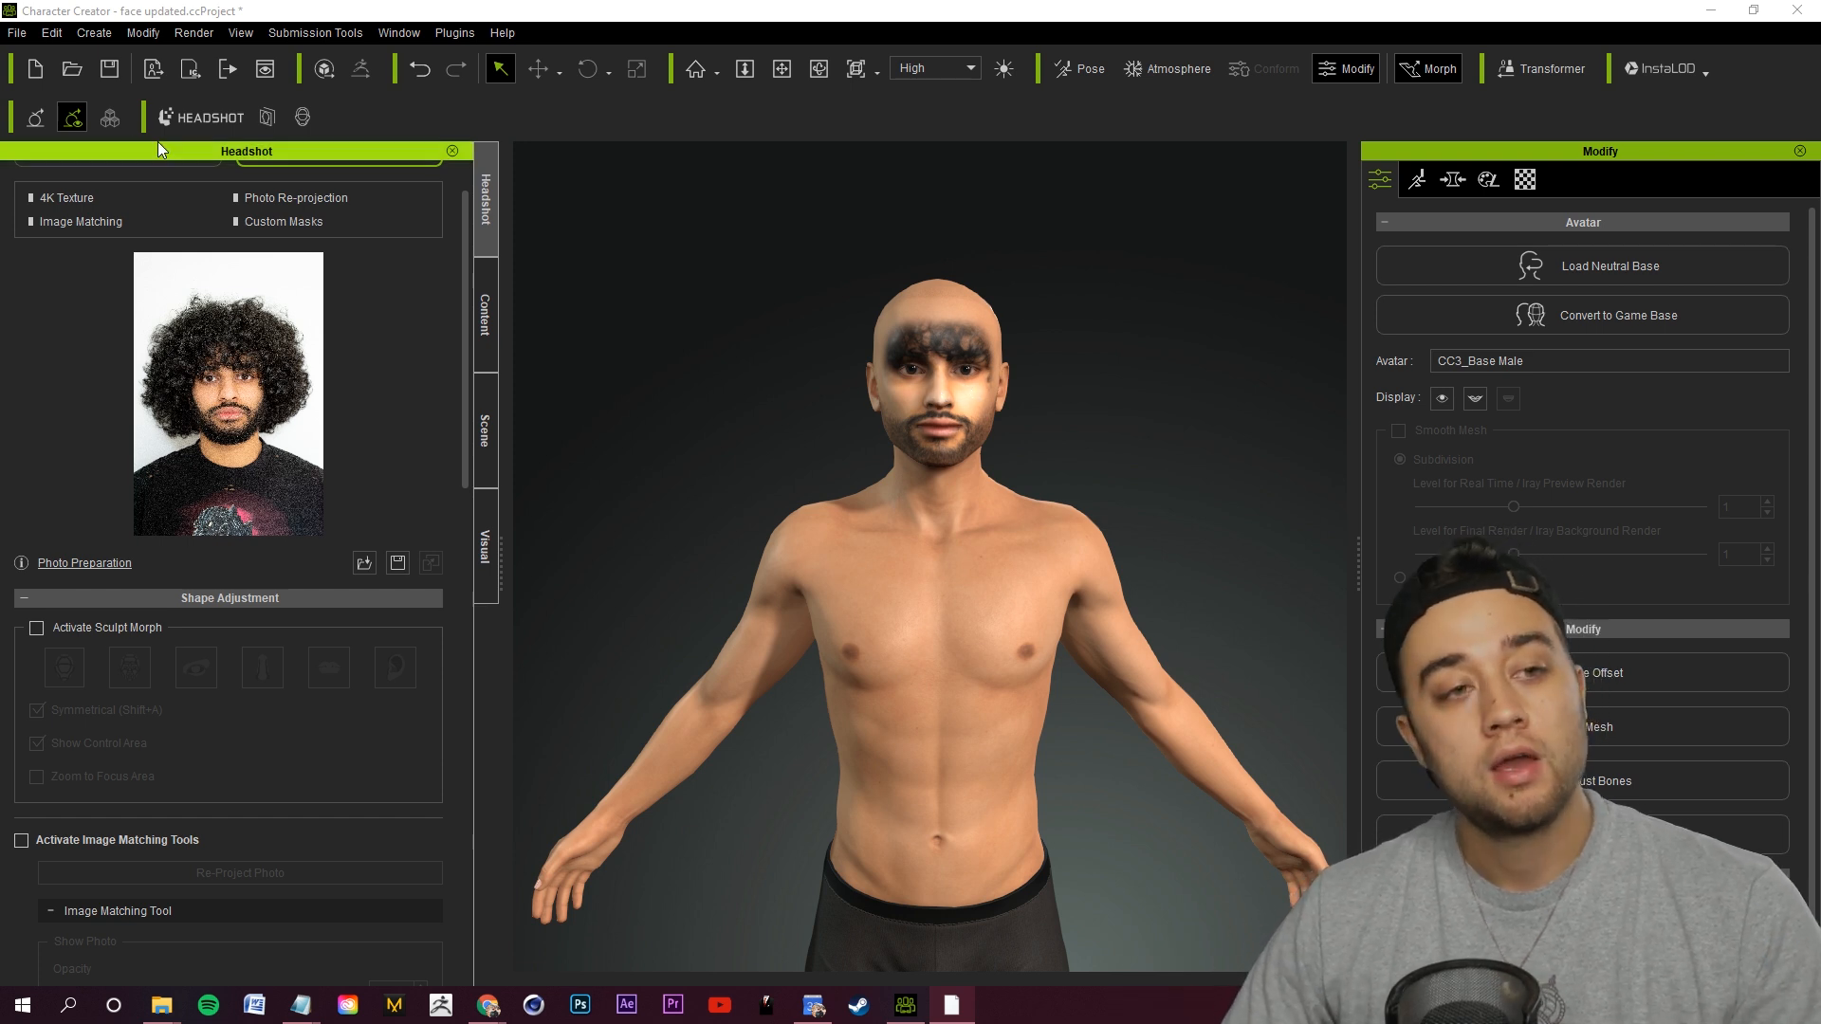
Overlay the reference photo on the avatar, compare the face alignment at opacities down to 31 and at 40, and hide the overlay.
left_click(260, 120)
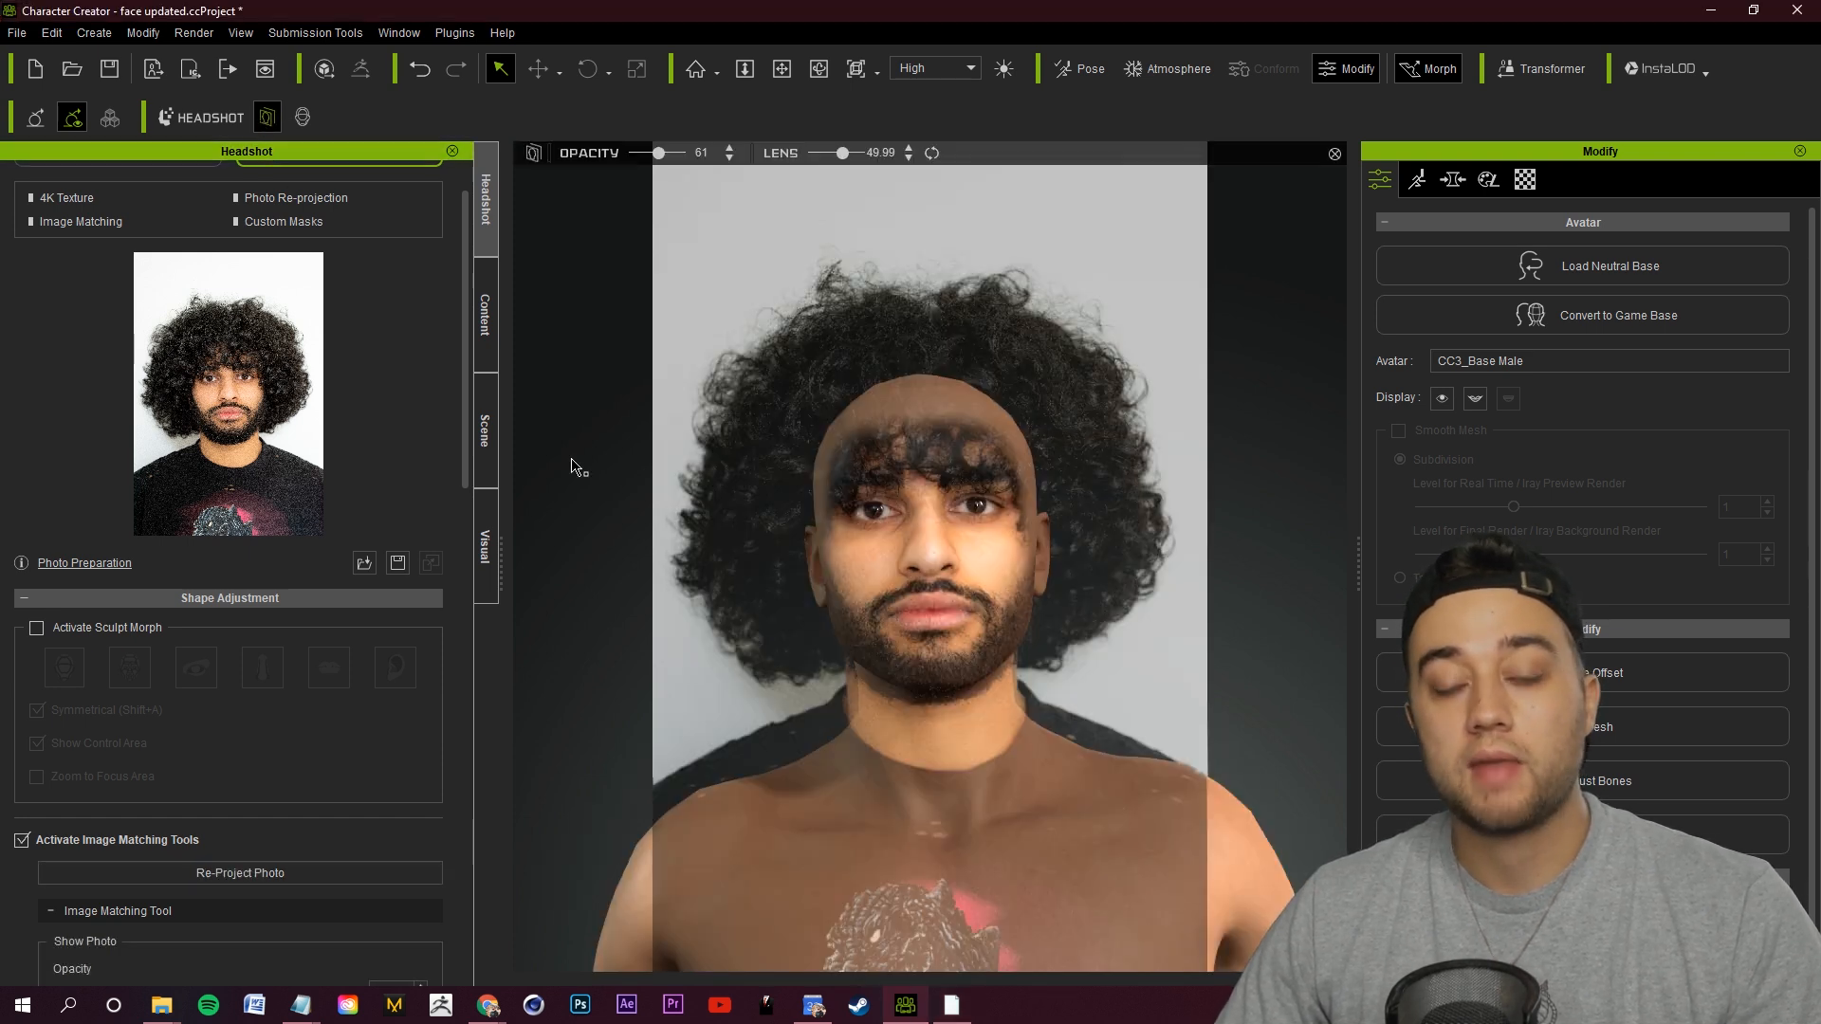
mouse_move(661, 164)
left_mouse_down()
mouse_move(632, 156)
mouse_move(681, 156)
mouse_move(628, 157)
mouse_move(681, 157)
mouse_move(644, 159)
left_mouse_up()
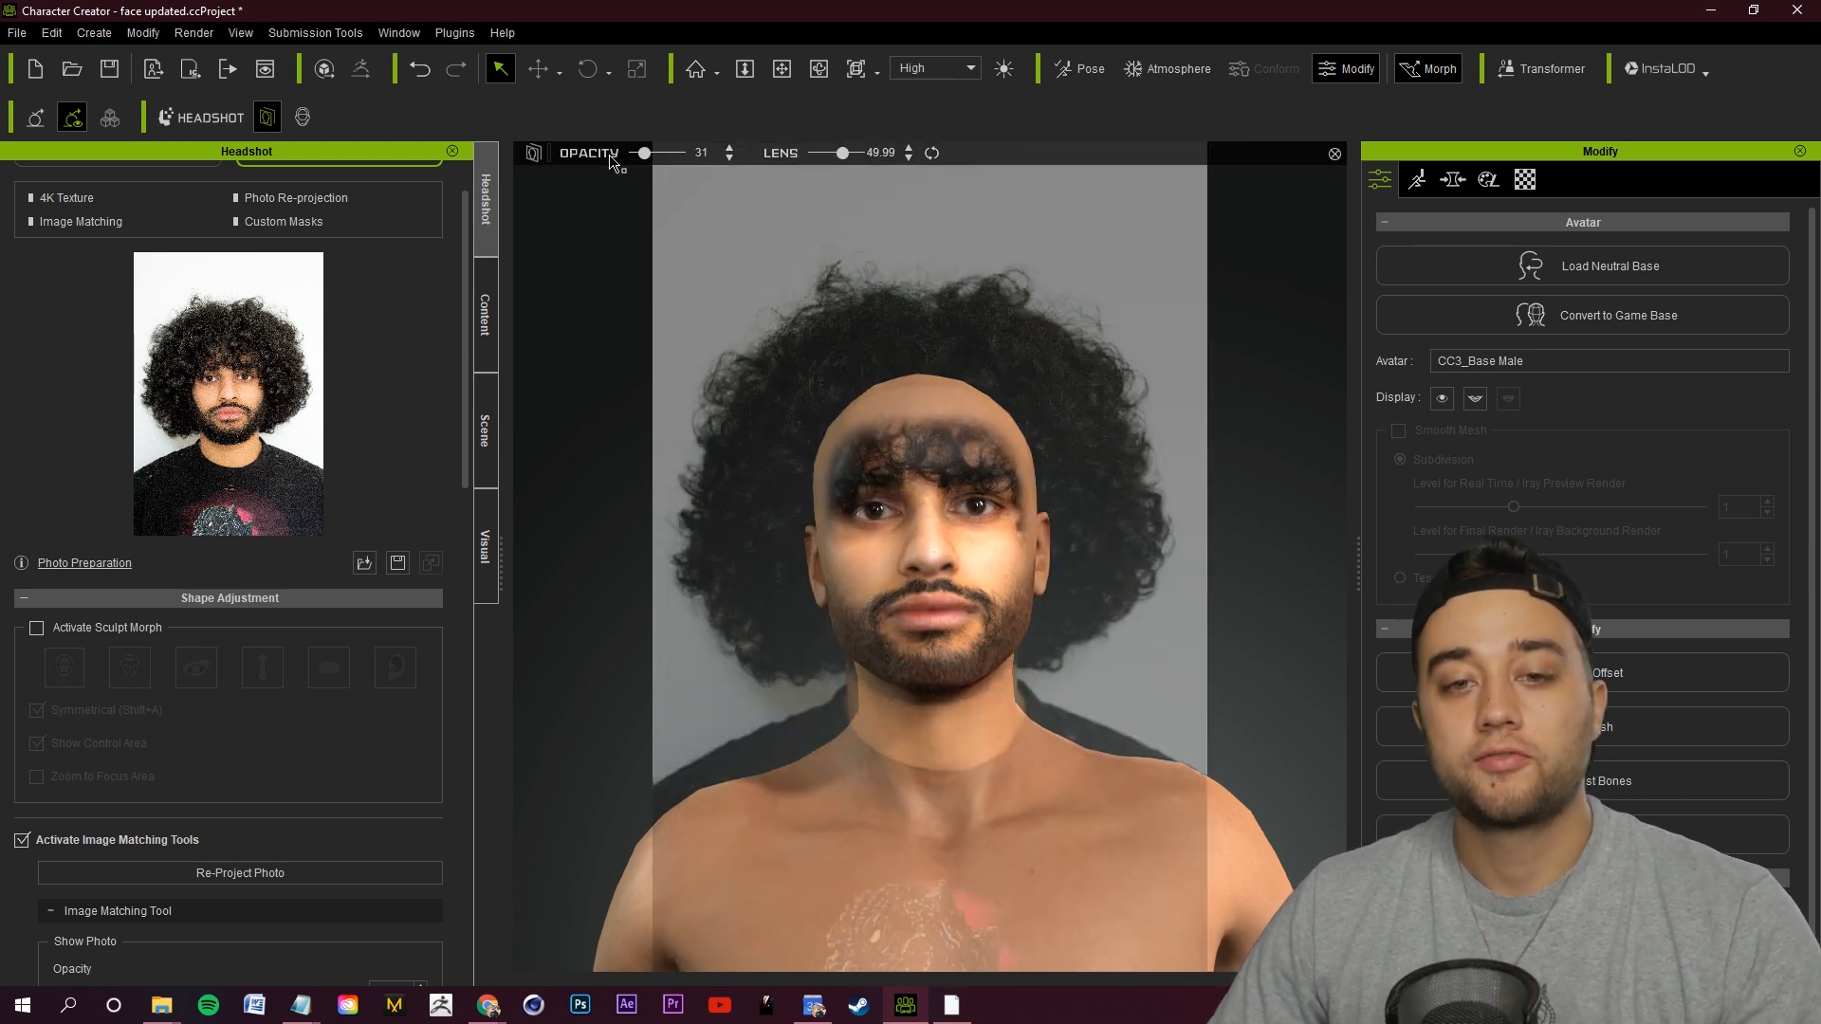
mouse_move(662, 161)
left_mouse_down()
mouse_move(636, 163)
mouse_move(682, 161)
mouse_move(633, 163)
mouse_move(644, 175)
left_mouse_up()
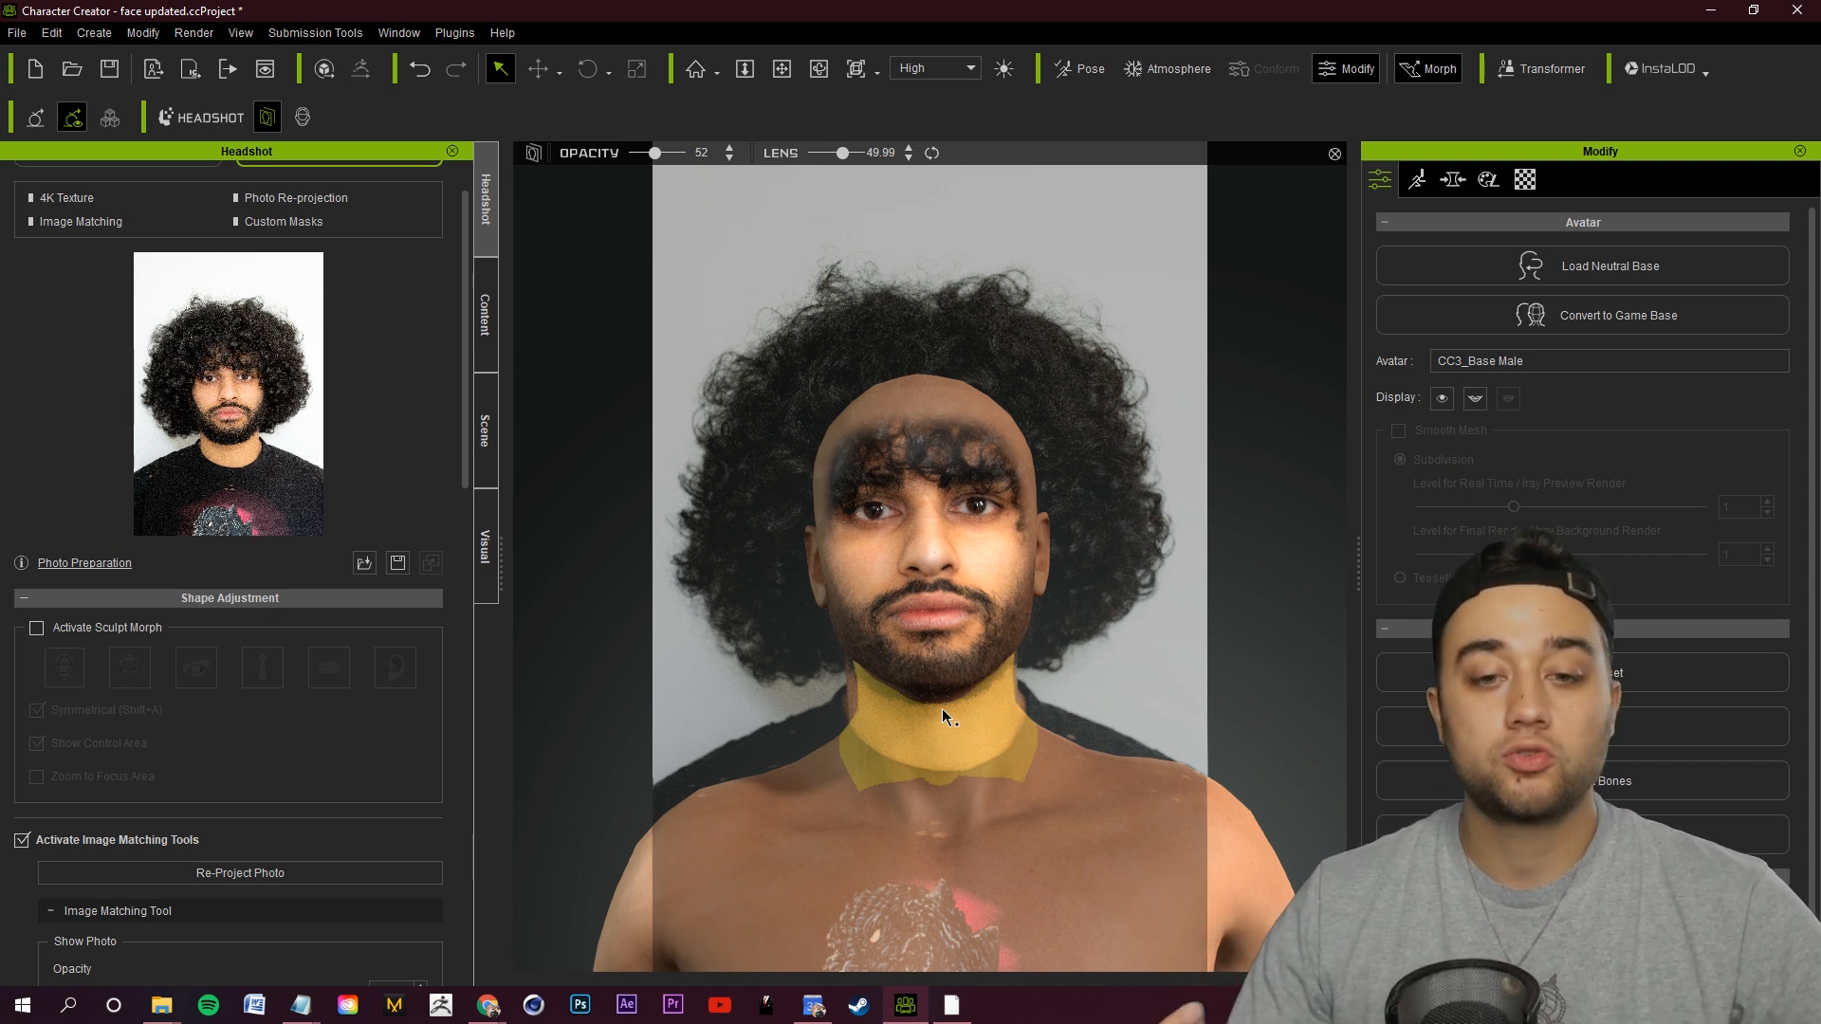
left_click_drag(654, 153, 649, 153)
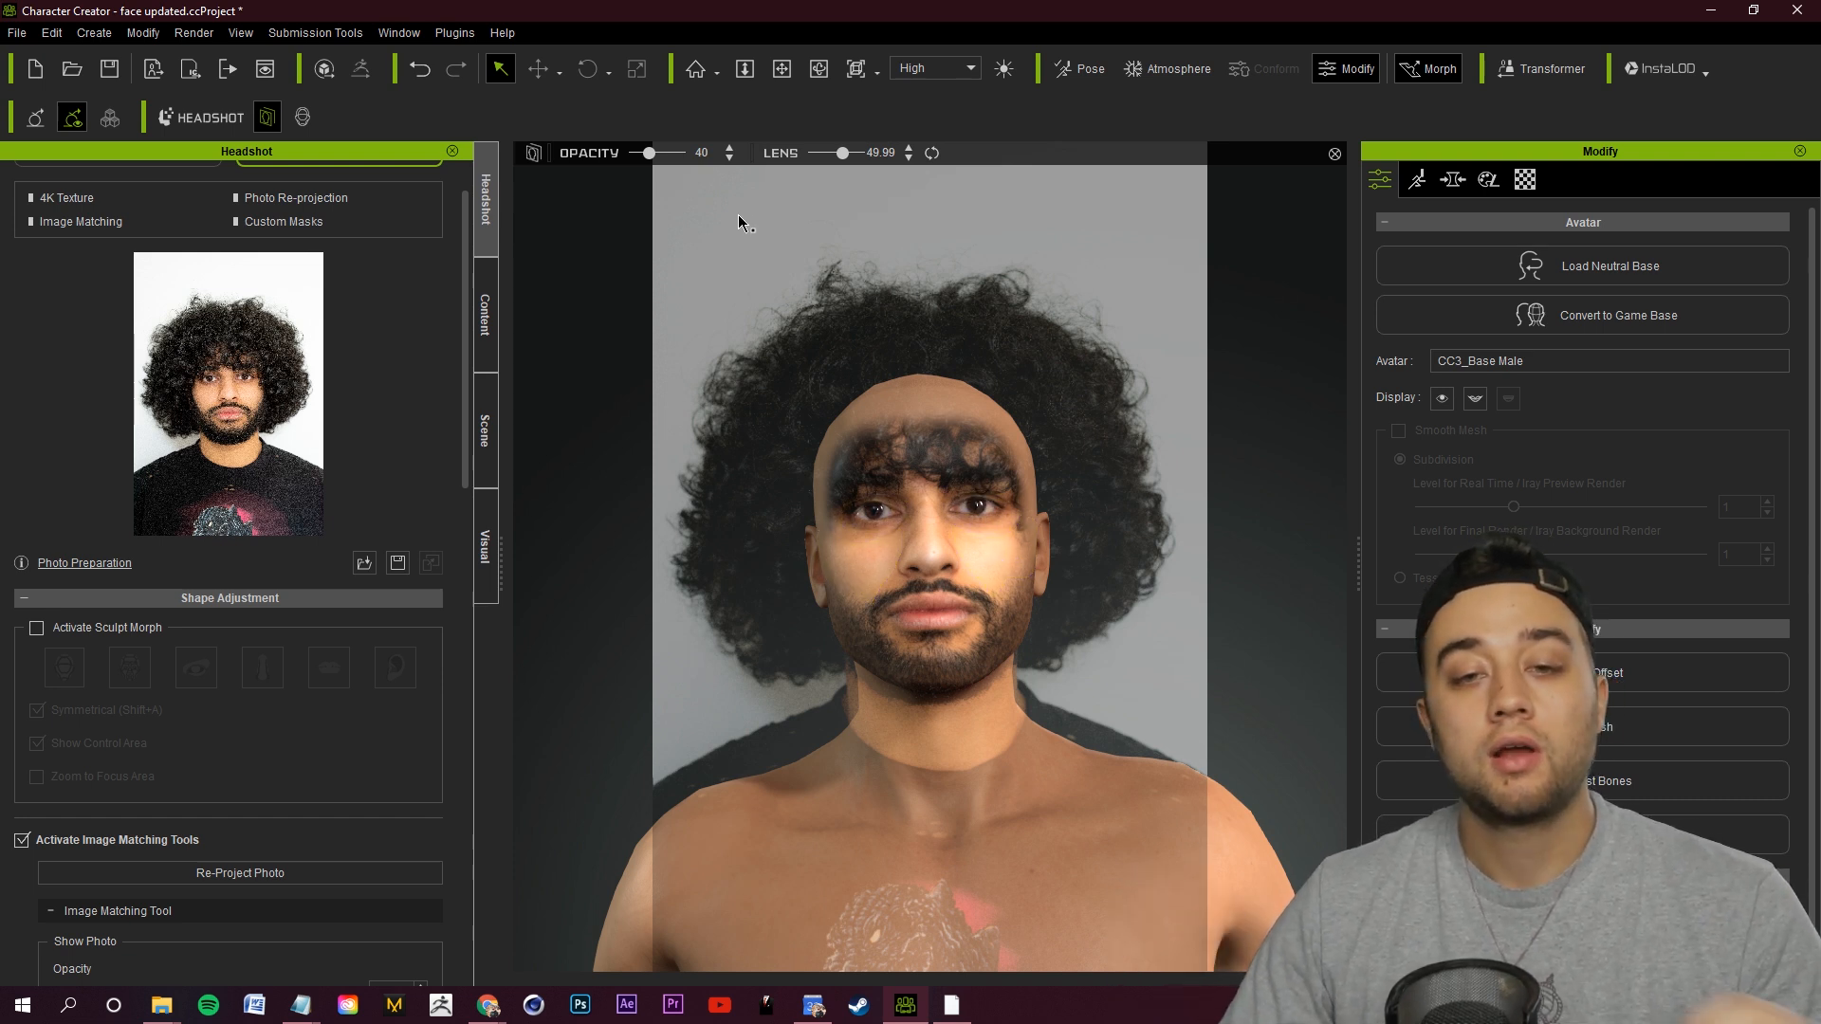
left_click(268, 116)
Activate Sculpt Morph on the avatar's head and look through the control areas for the face, eyes, nose, mouth and ears.
scroll(1055, 531, "up", 4)
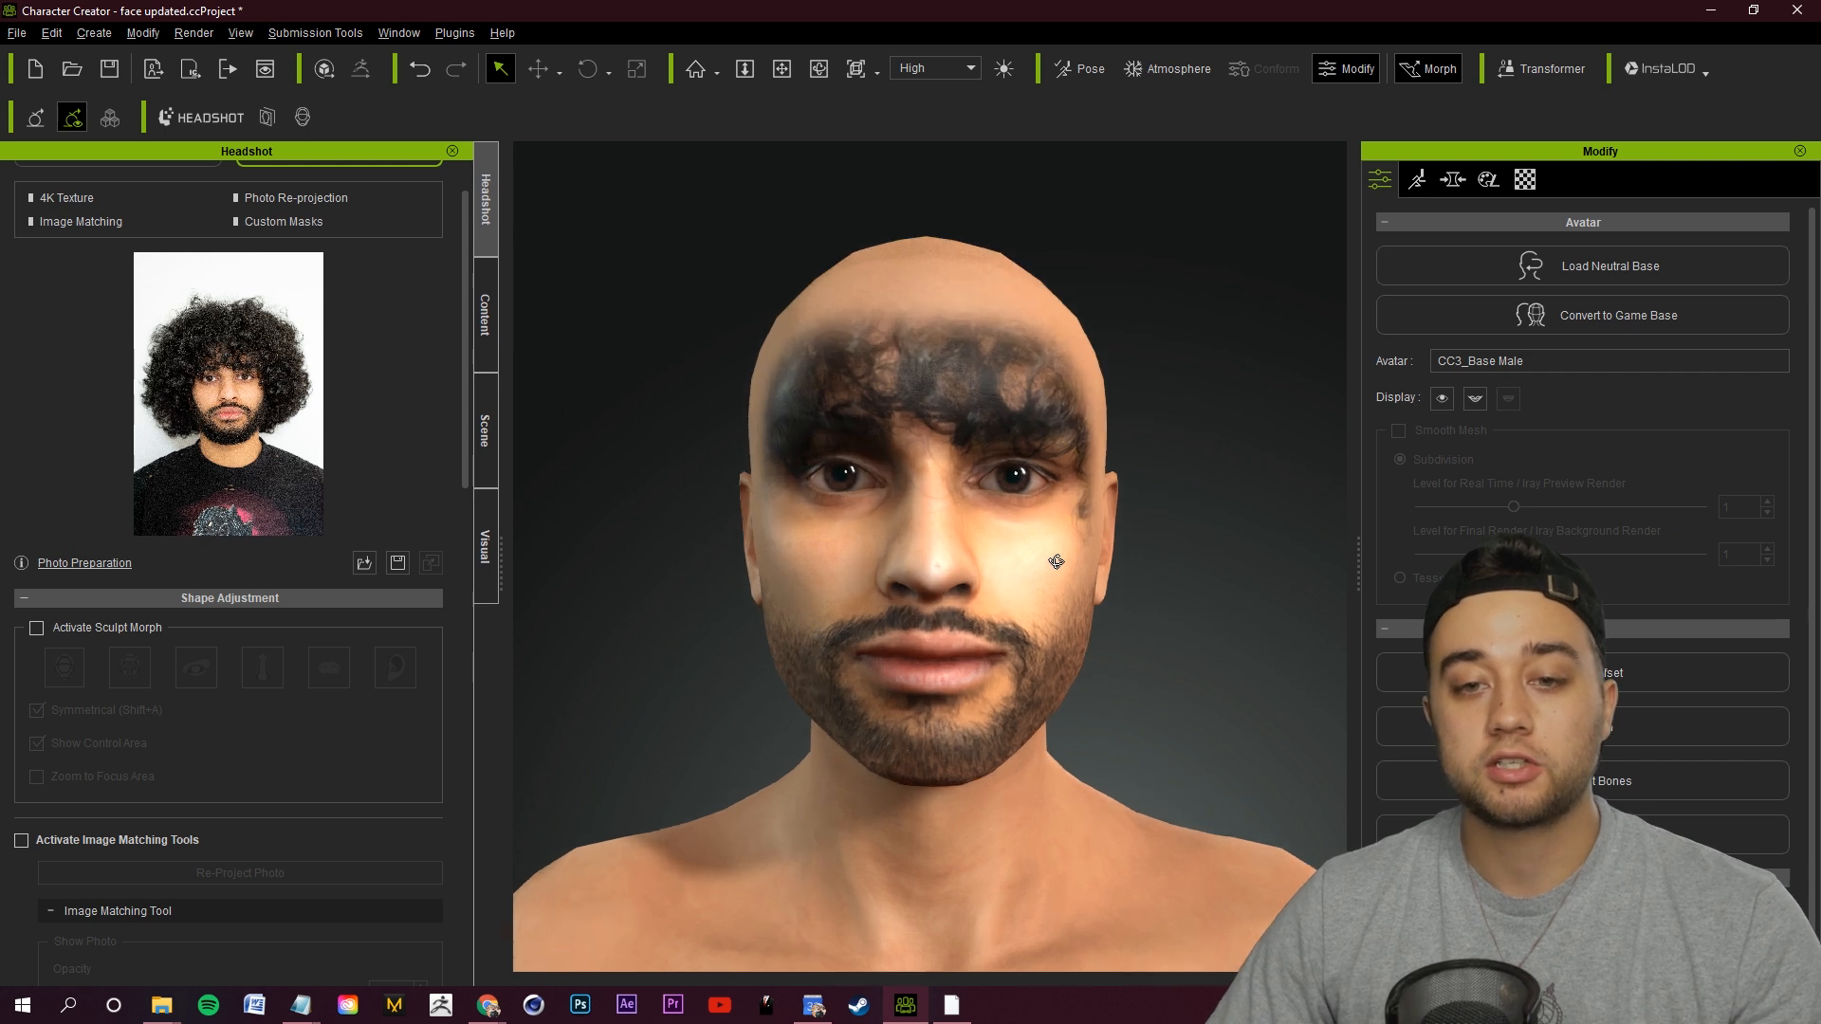
right_click_drag(1056, 569, 983, 538)
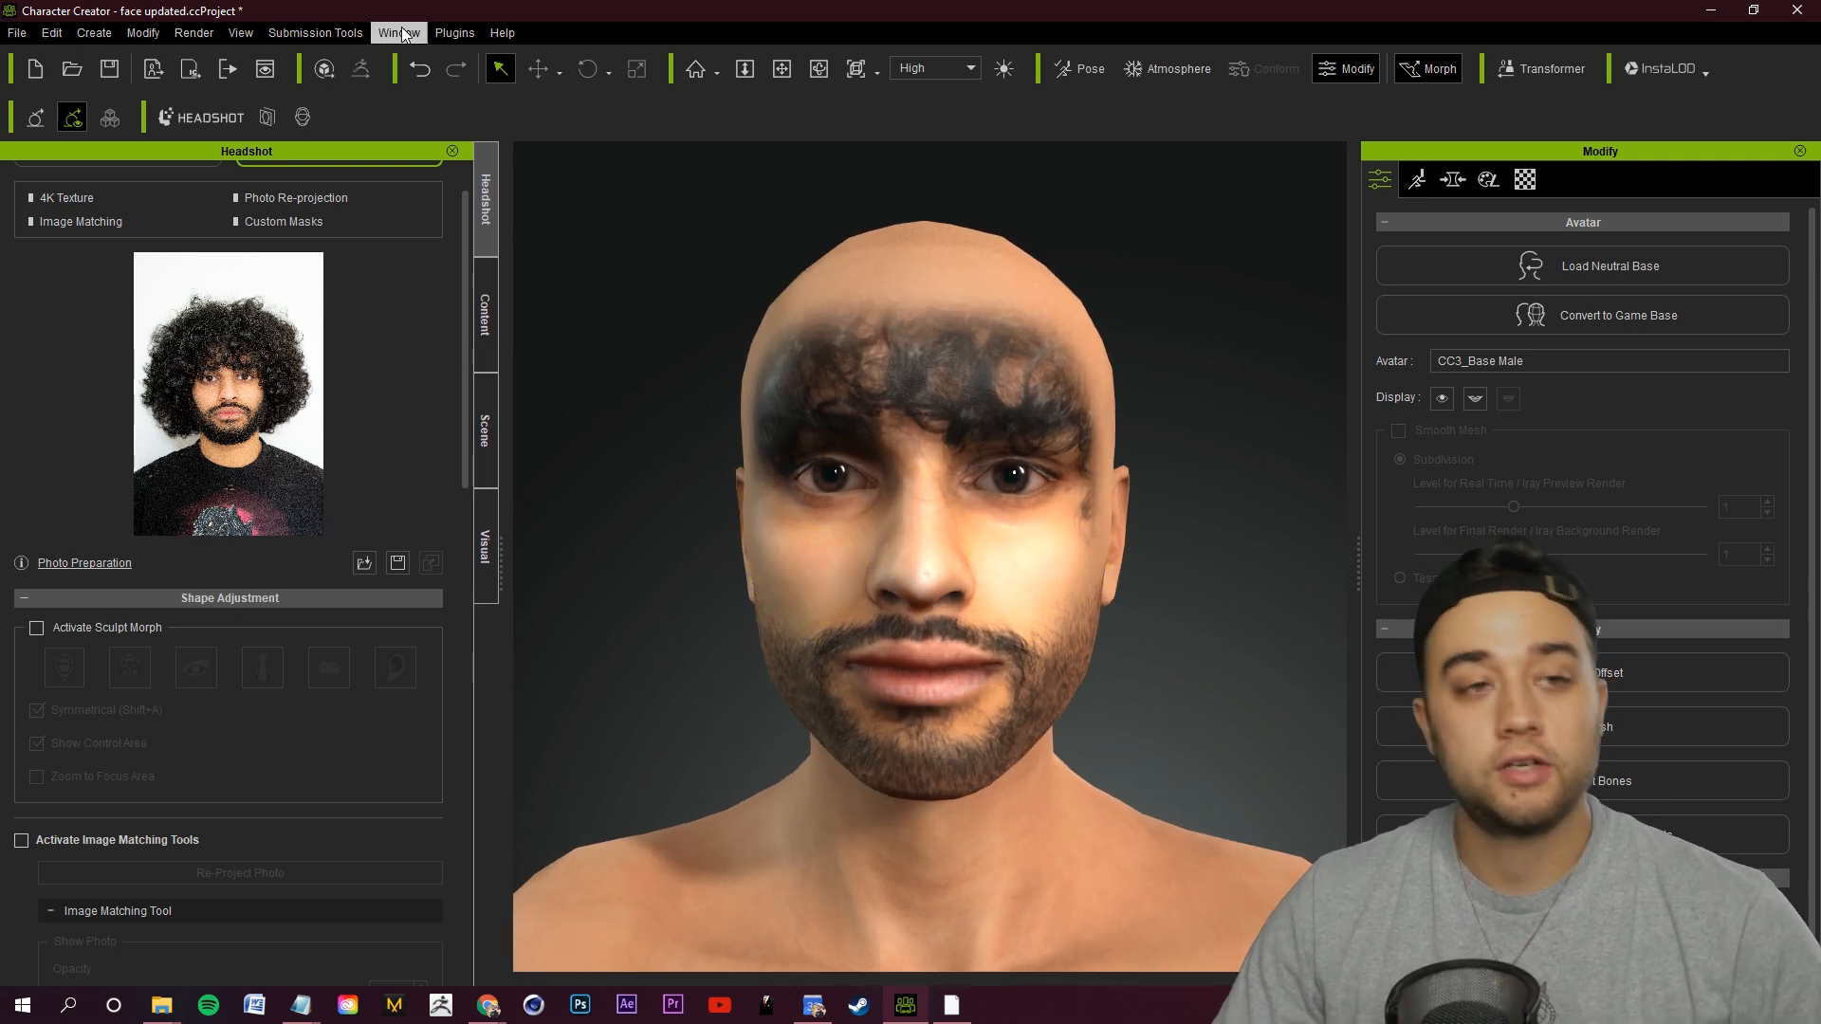
left_click(303, 117)
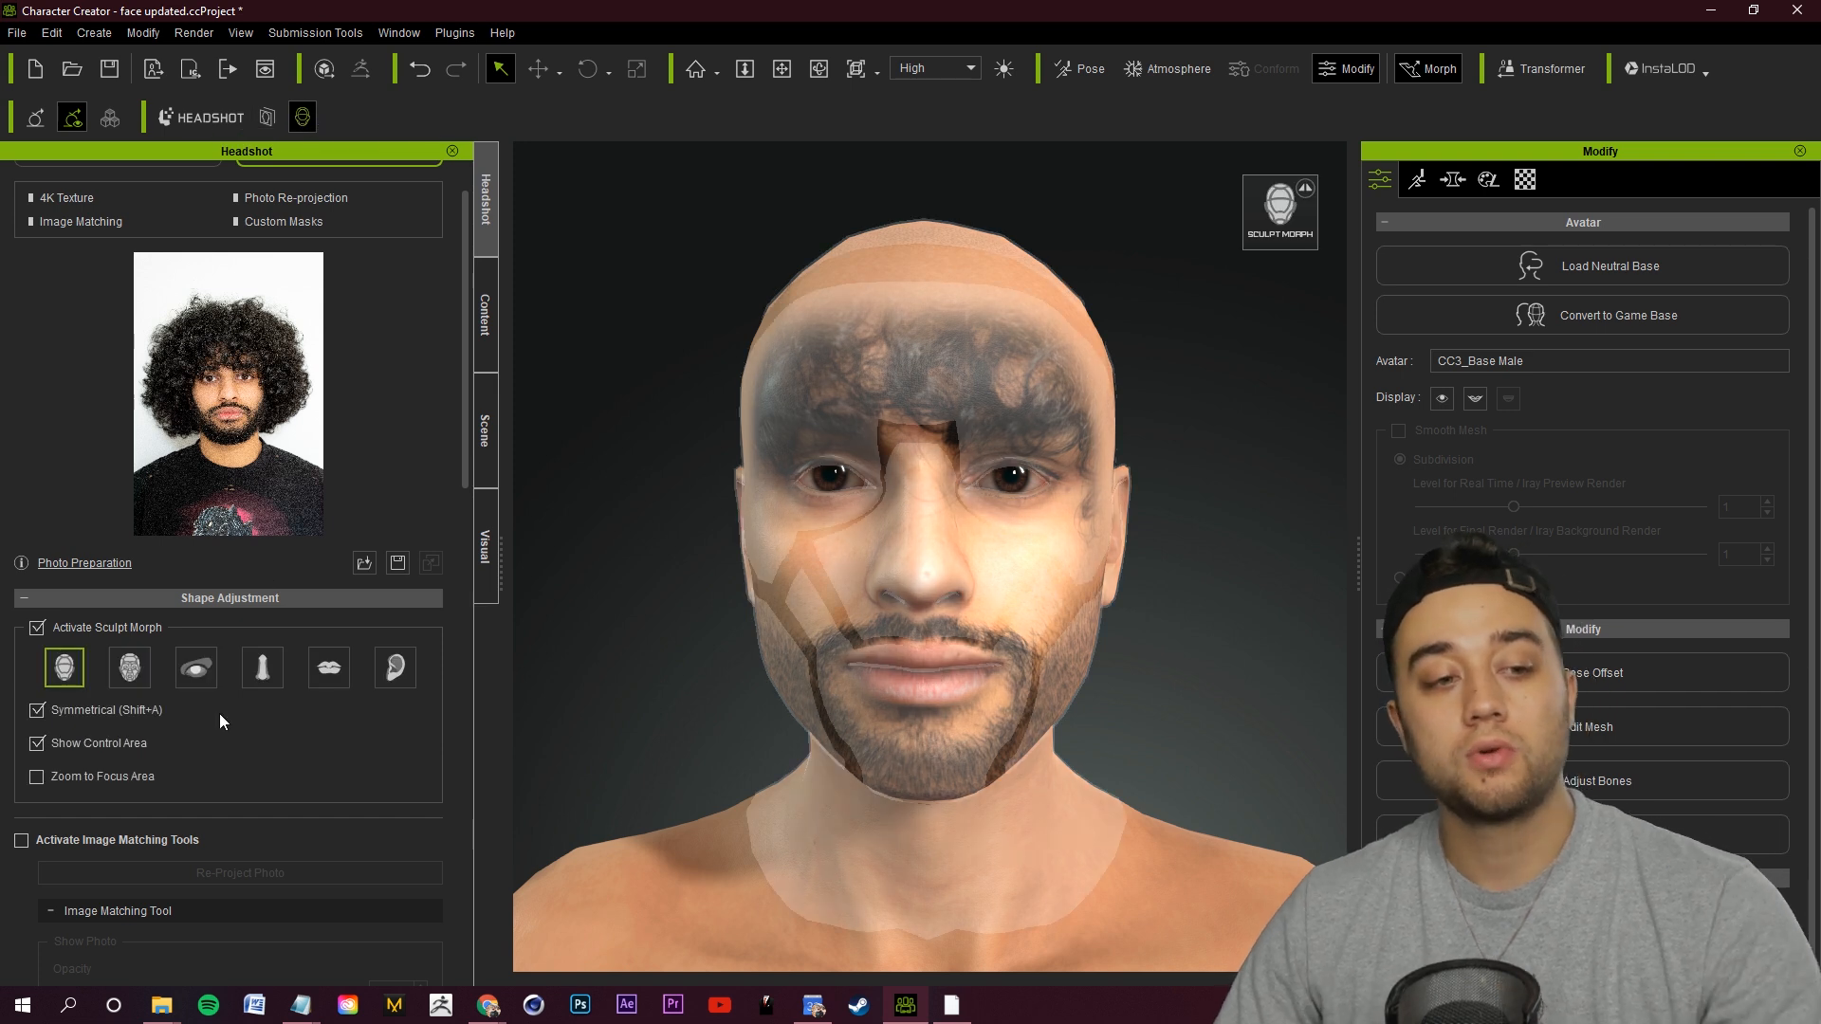
left_click(129, 673)
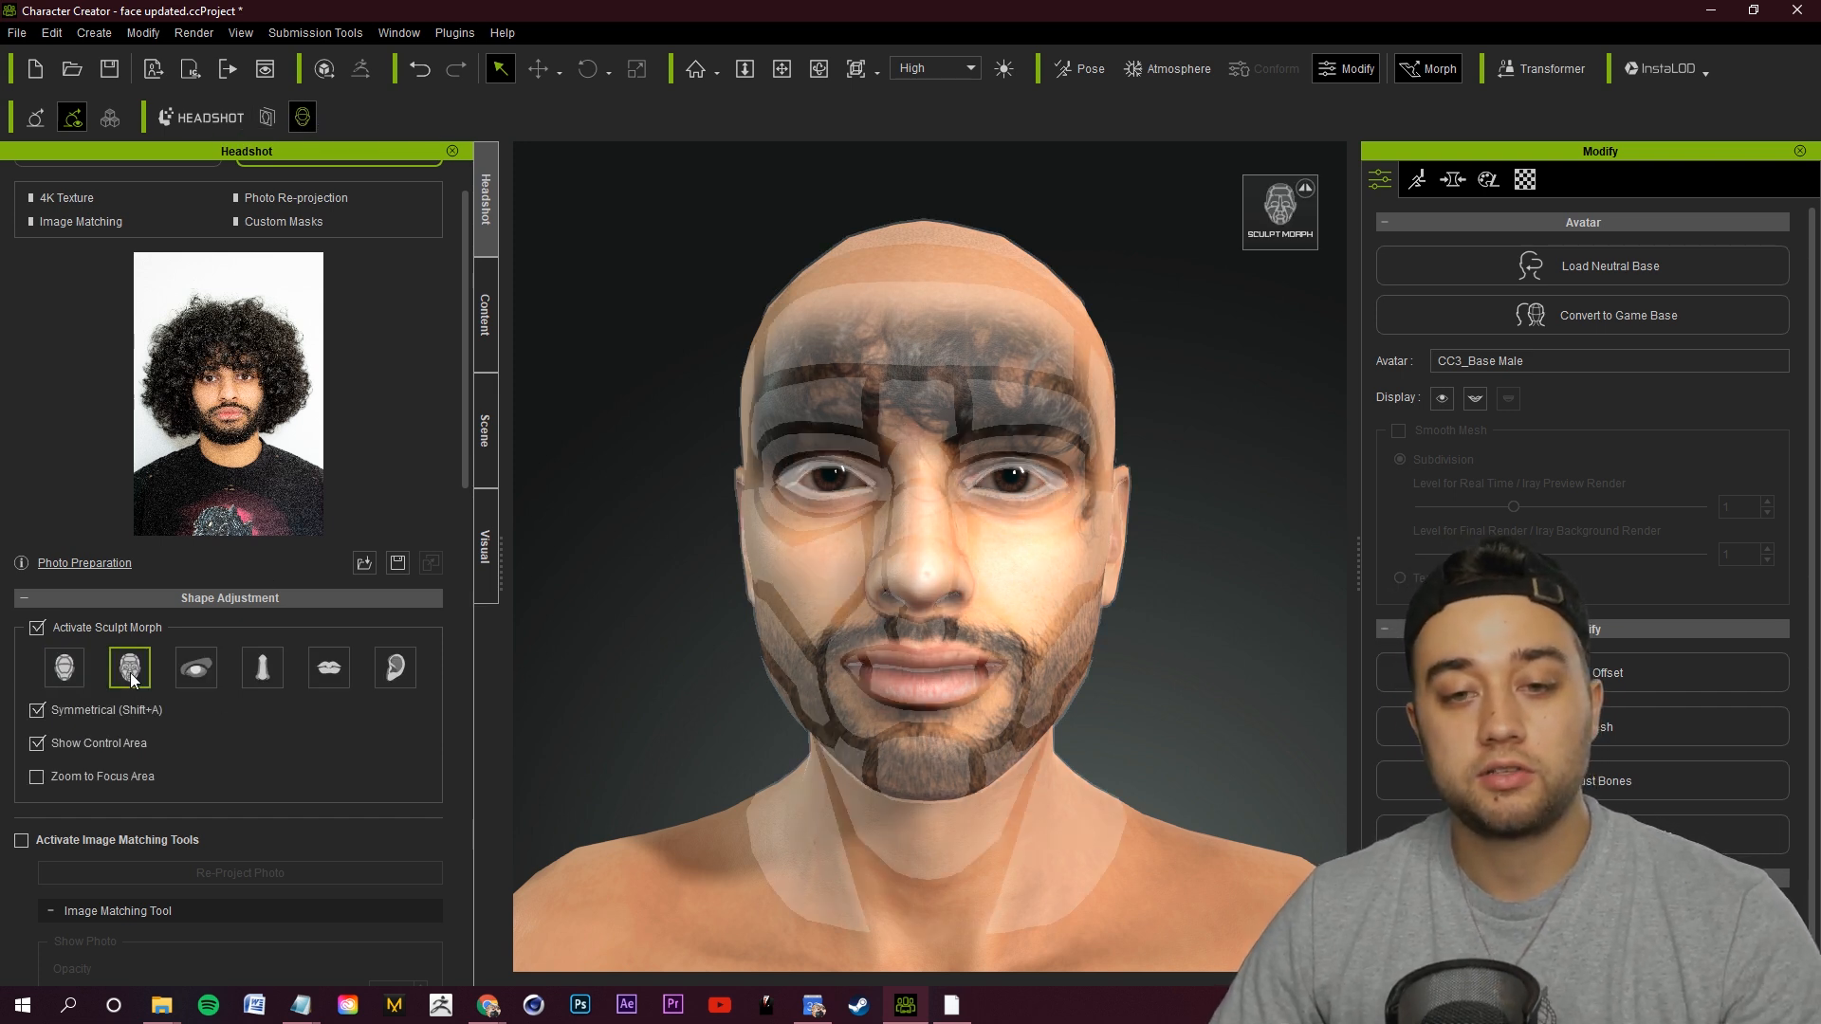
left_click(197, 678)
left_click(270, 677)
left_click(329, 670)
left_click(395, 670)
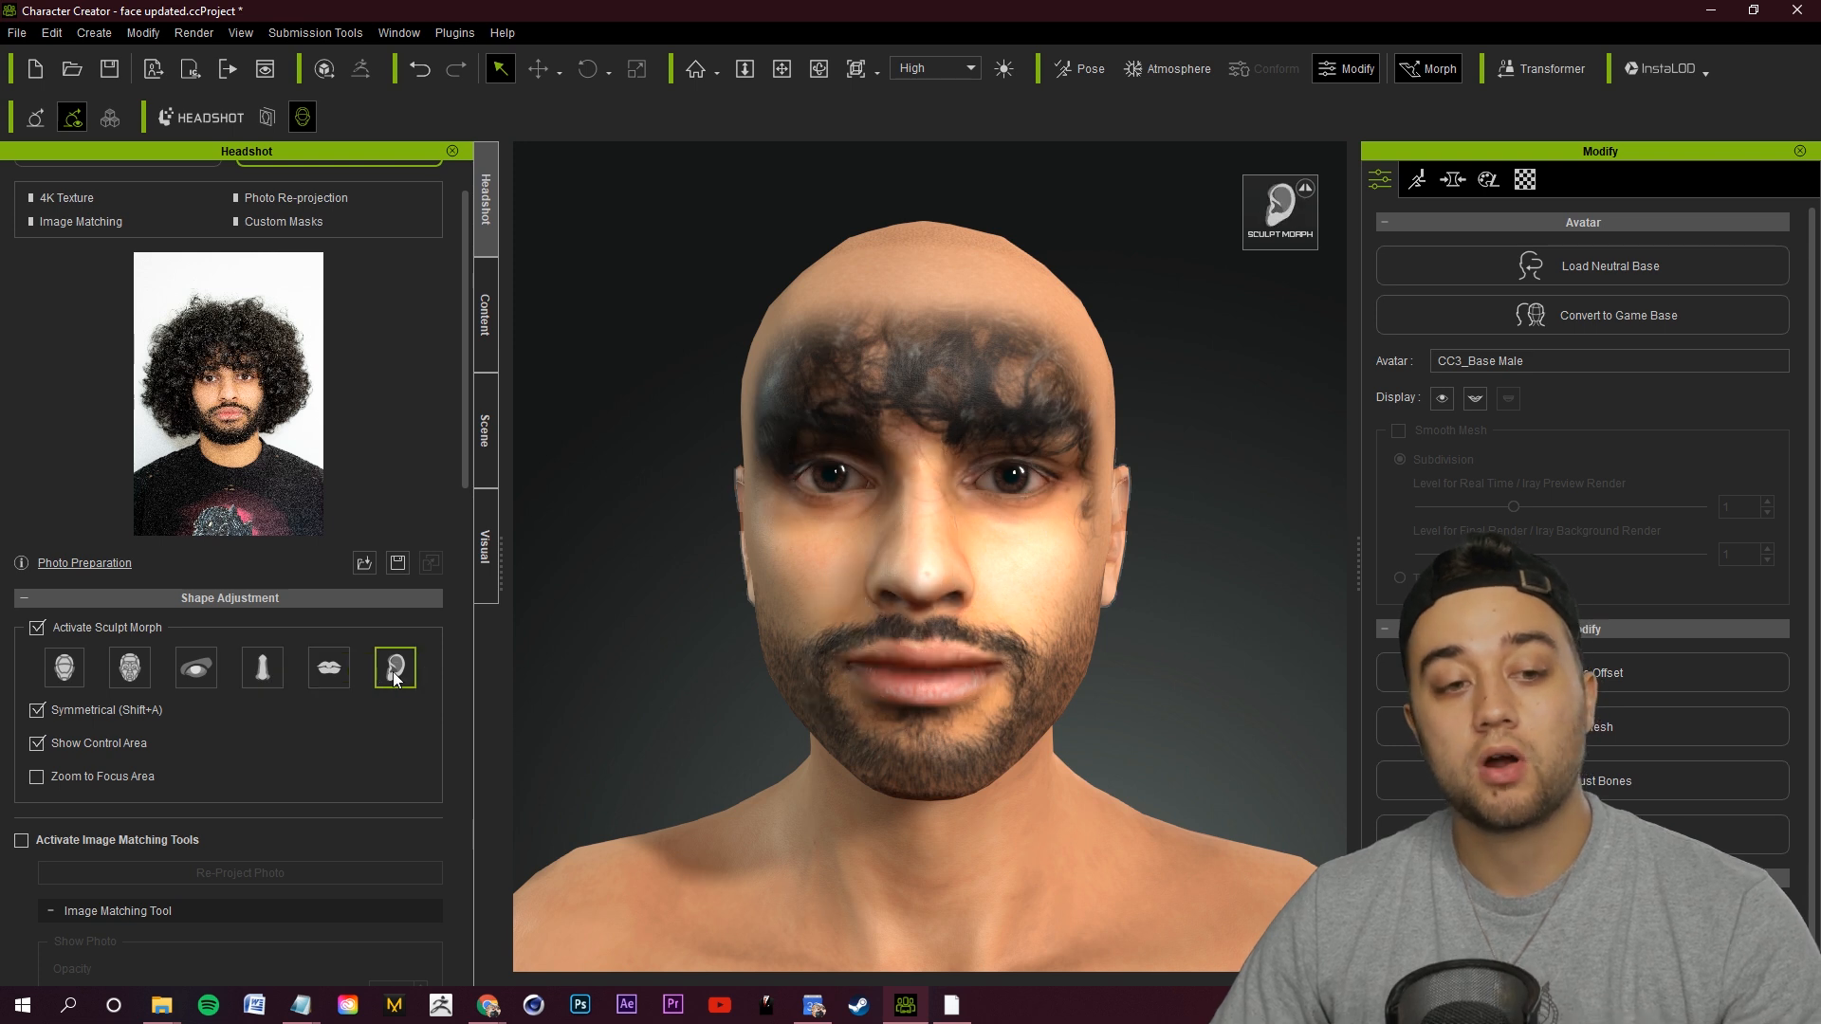
left_click(327, 668)
left_click(192, 679)
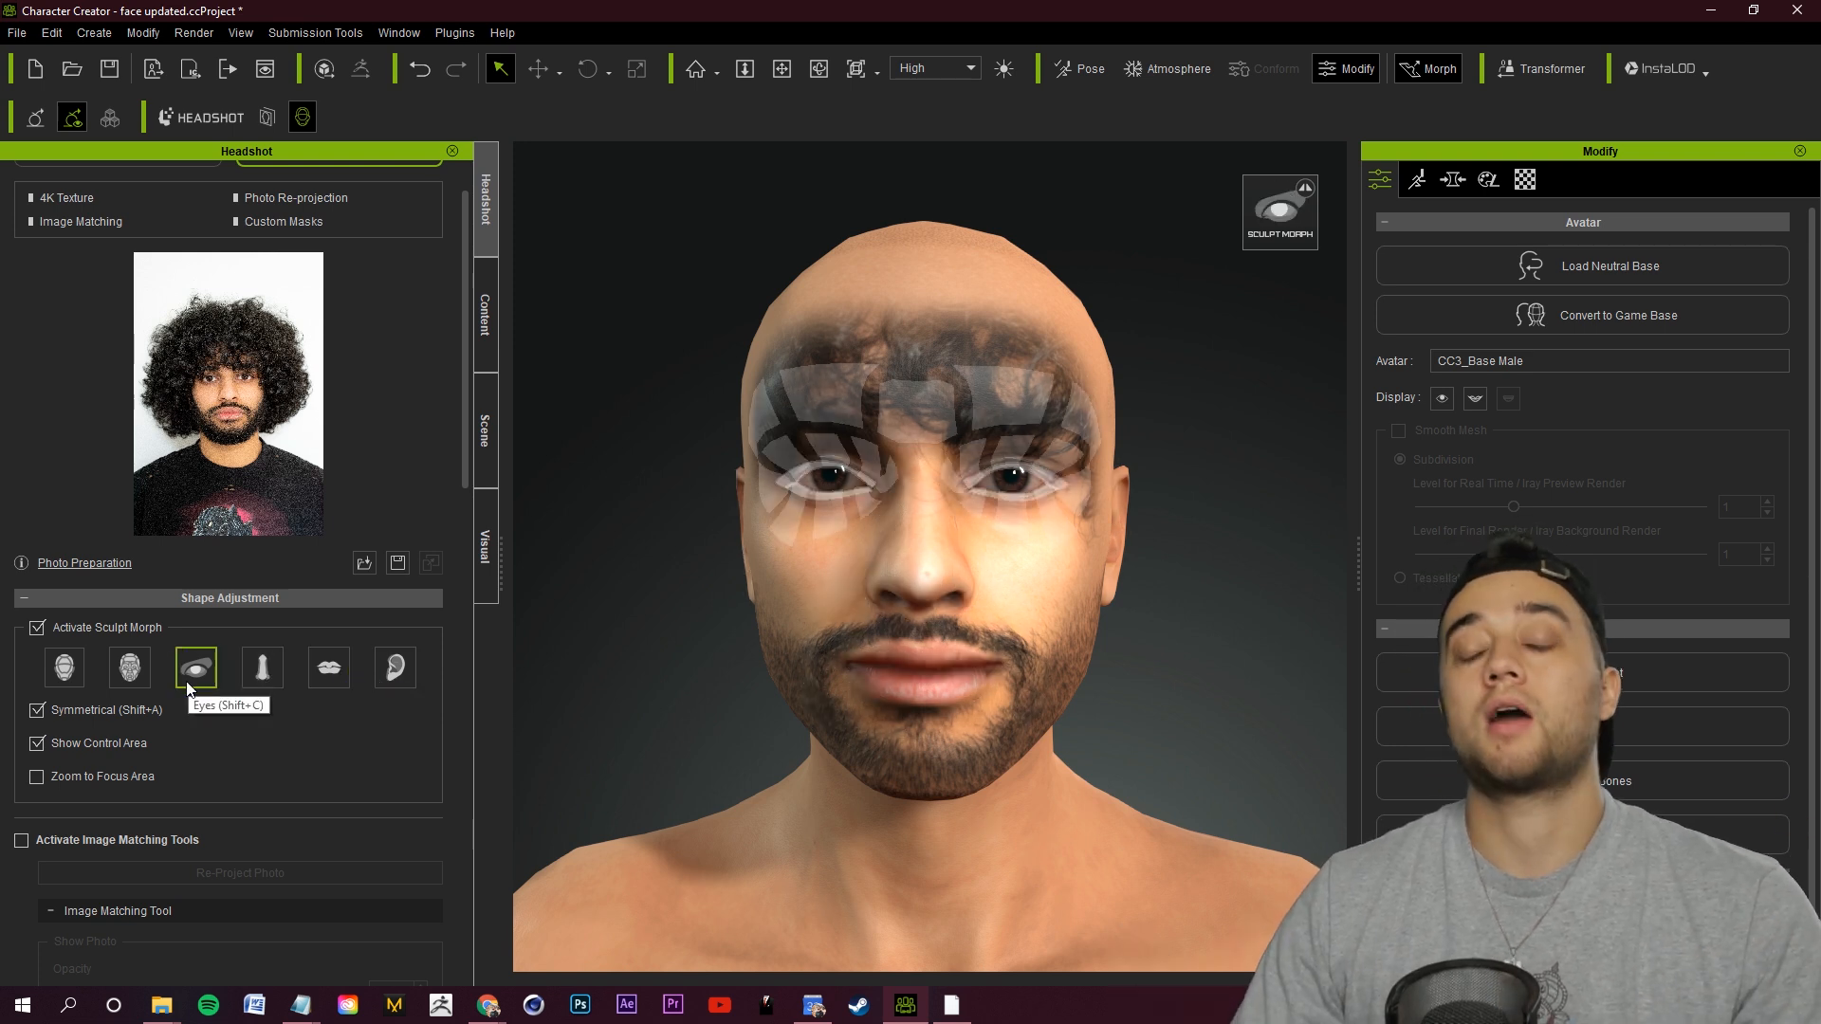
left_click(109, 675)
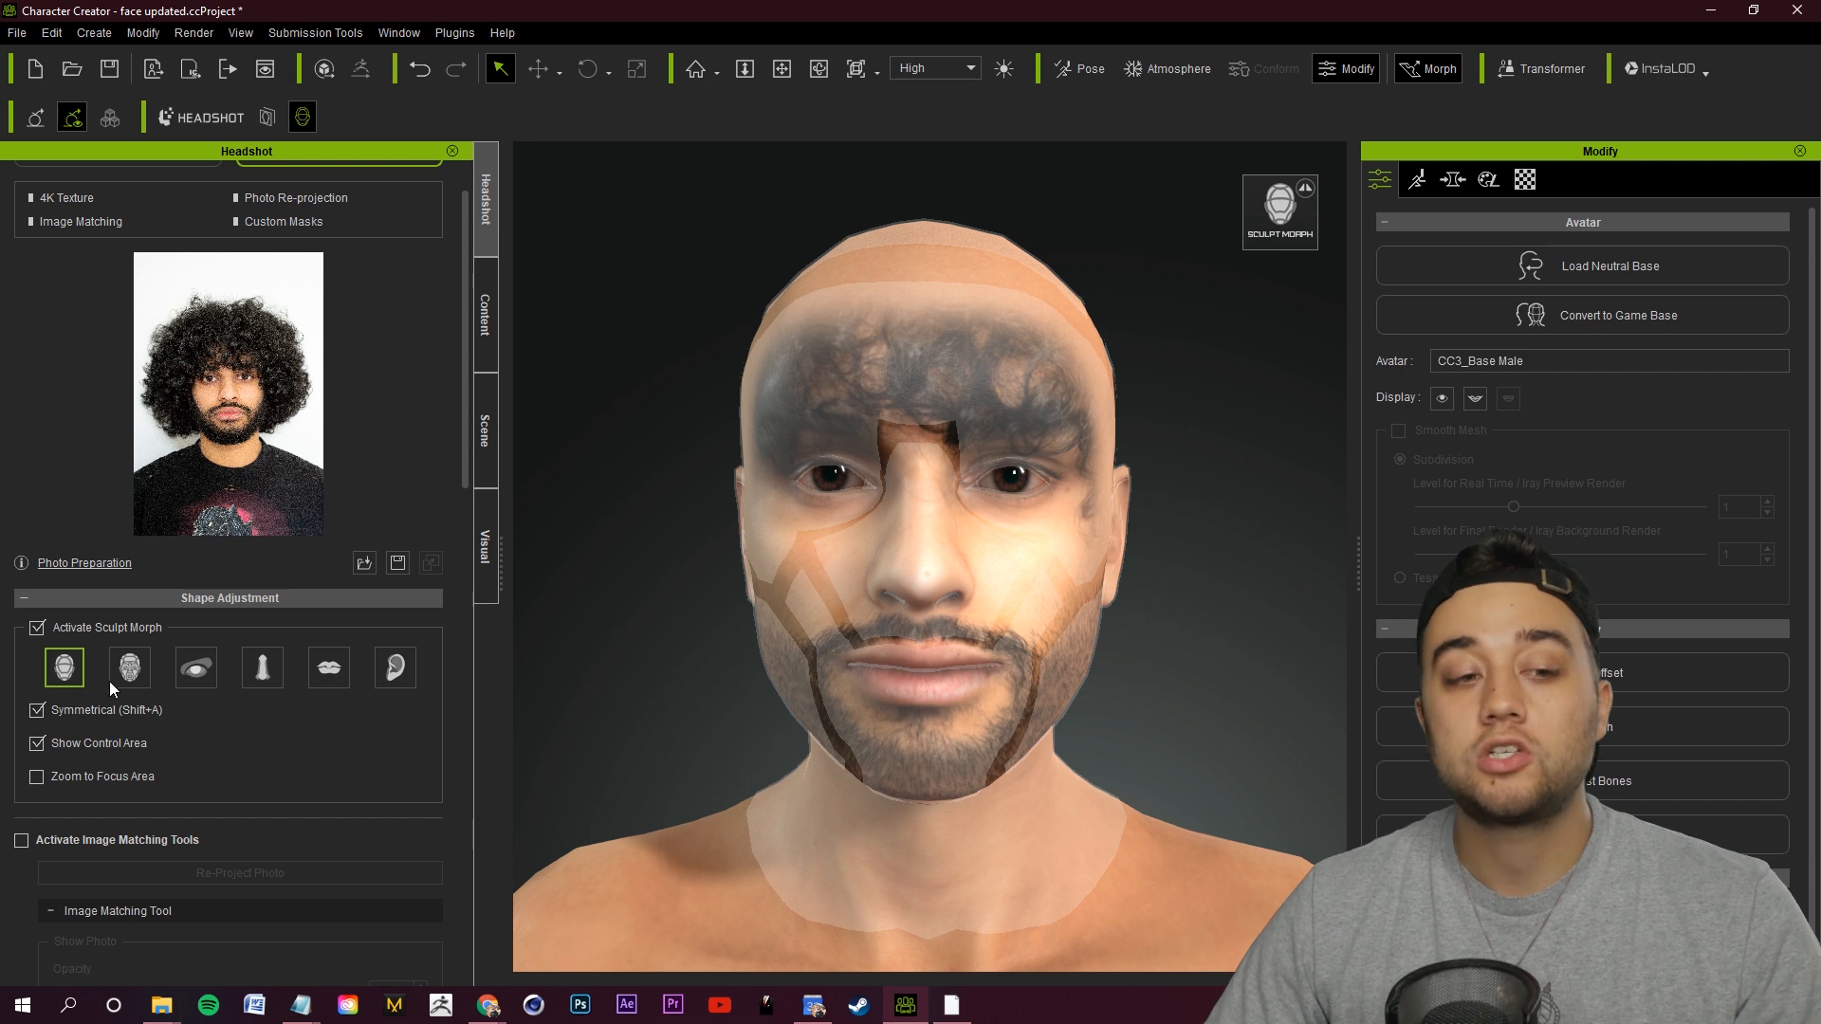
Reshape the nostrils with the nose sculpt morph to a nostril height of about 58 and width of about 100.
left_click(262, 667)
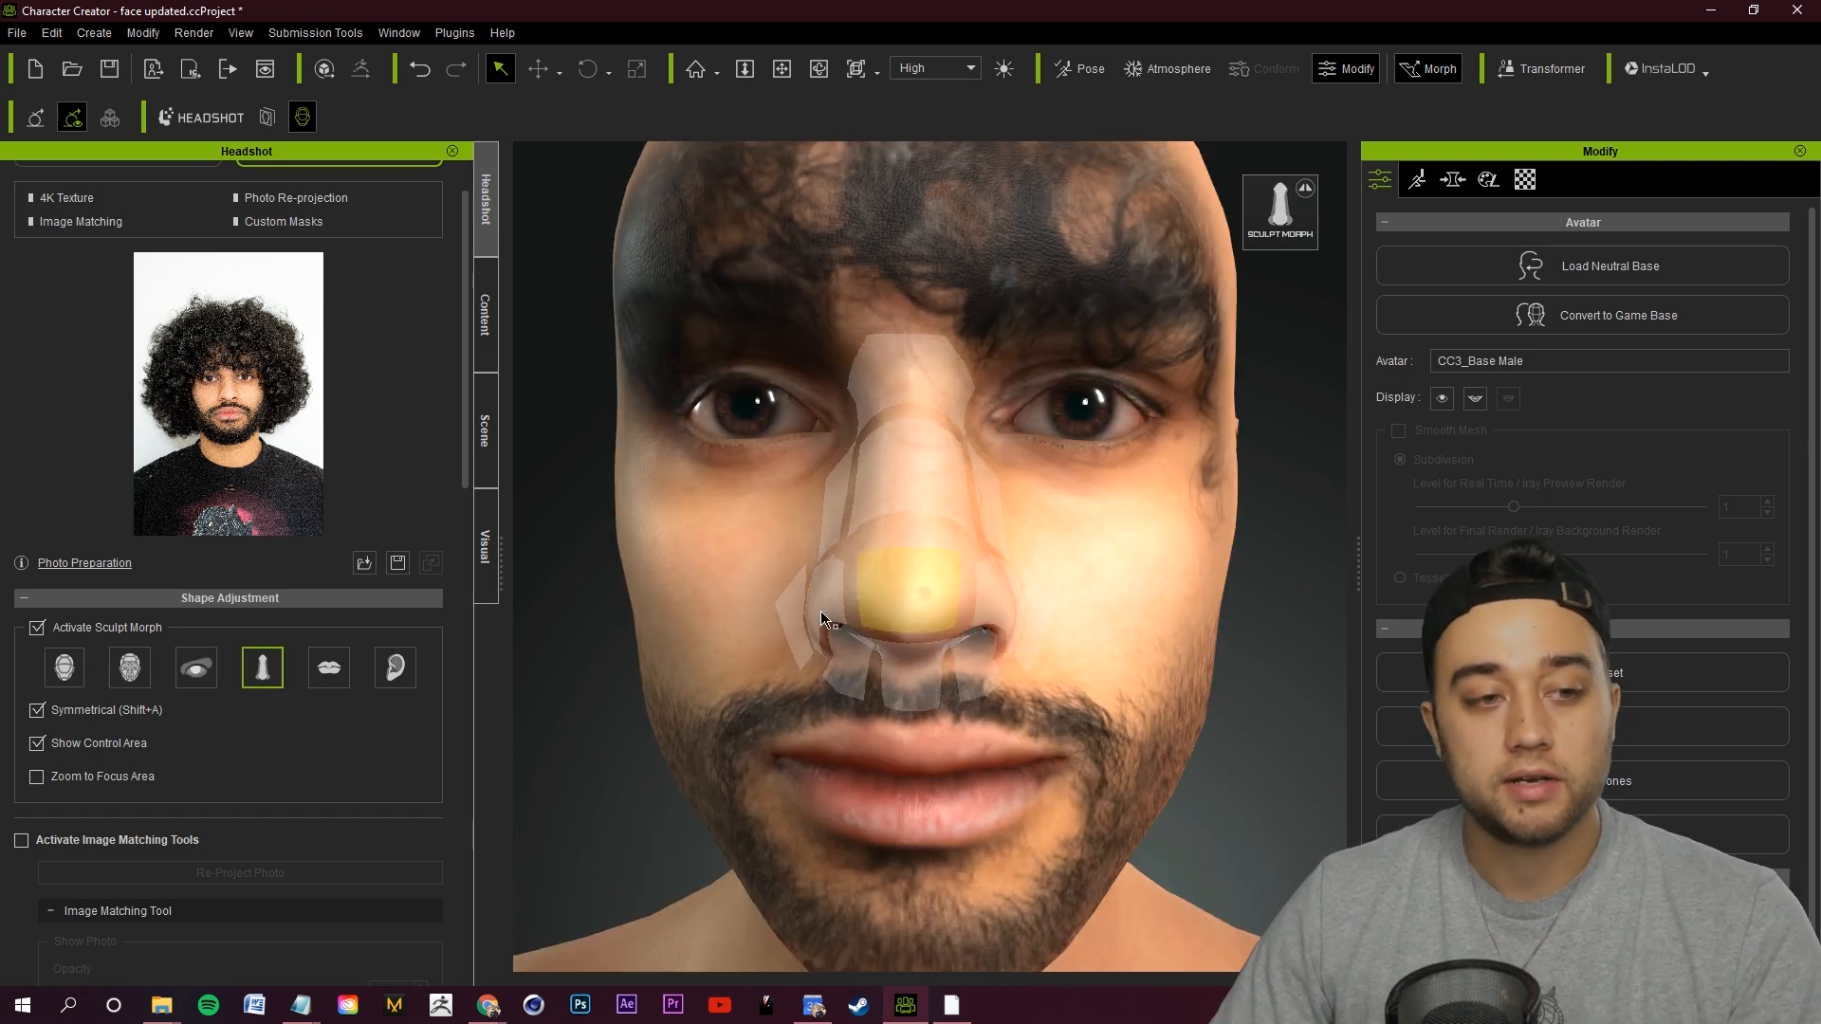
left_click_drag(876, 648, 821, 503)
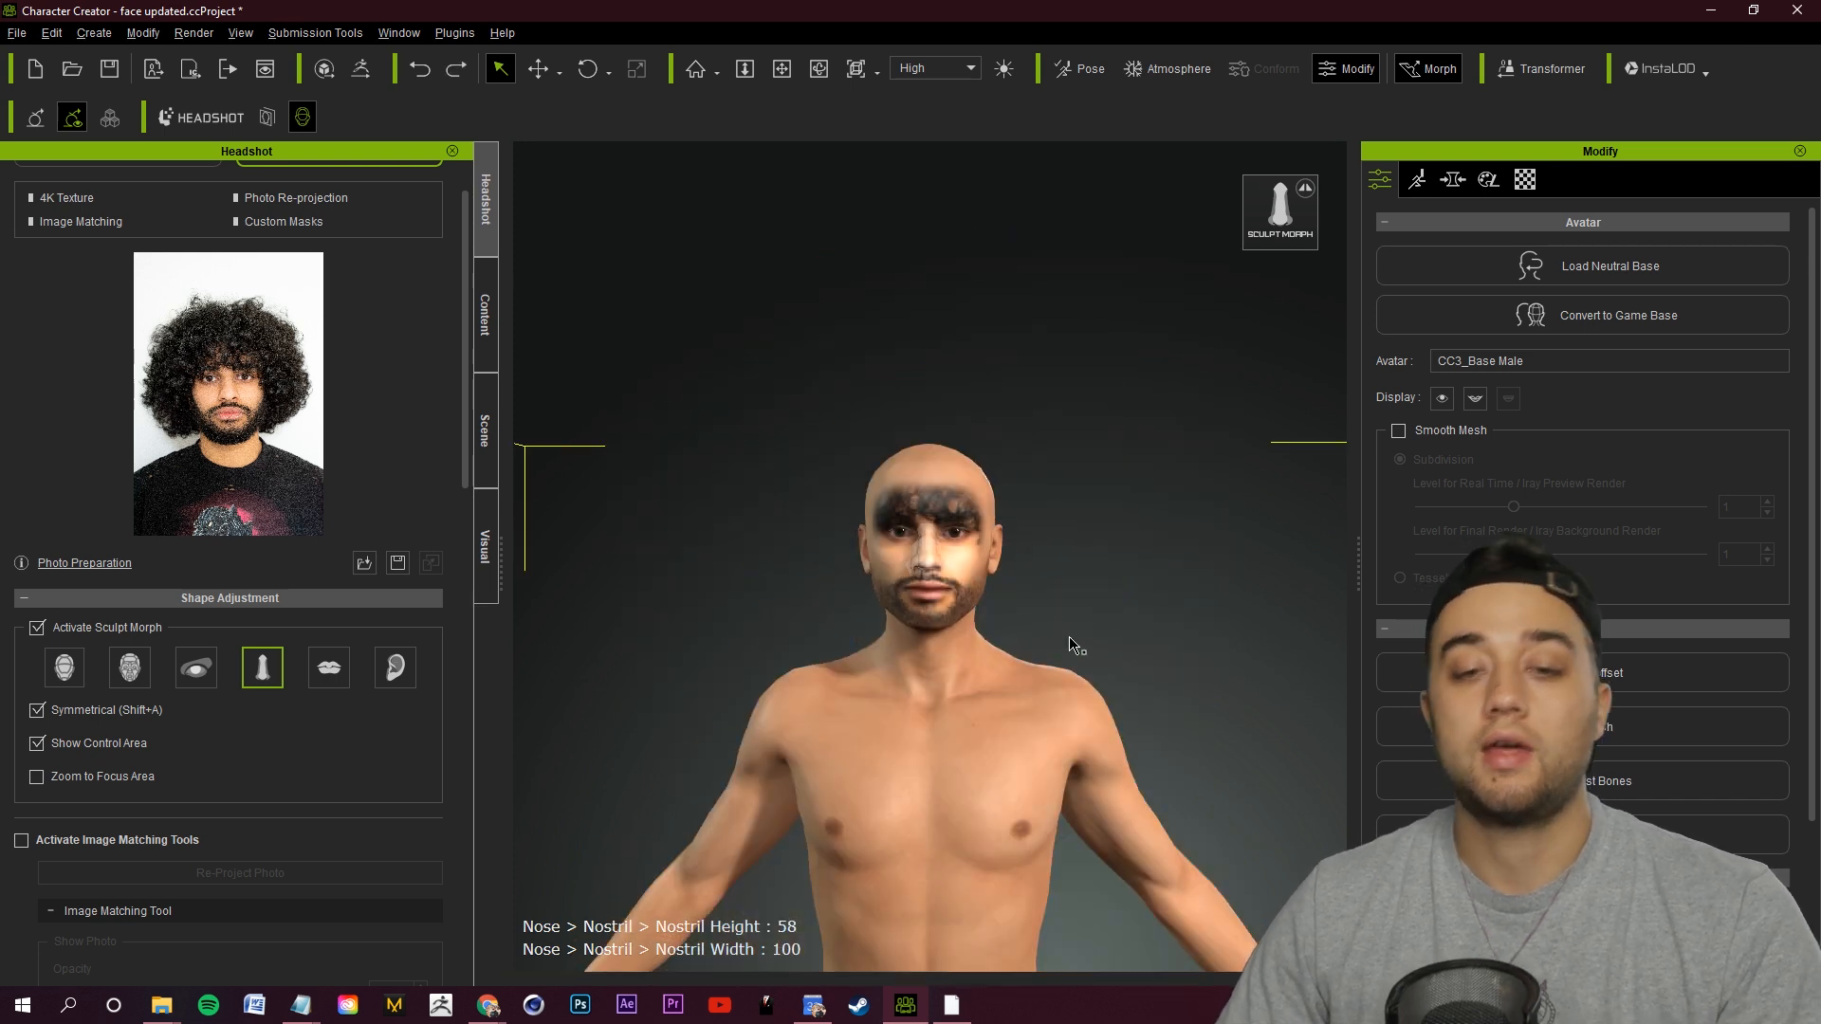
Set the avatar's eye color to gray and its skin type to Beard and Scalp in the texture adjustments.
scroll(476, 491, "down", 6)
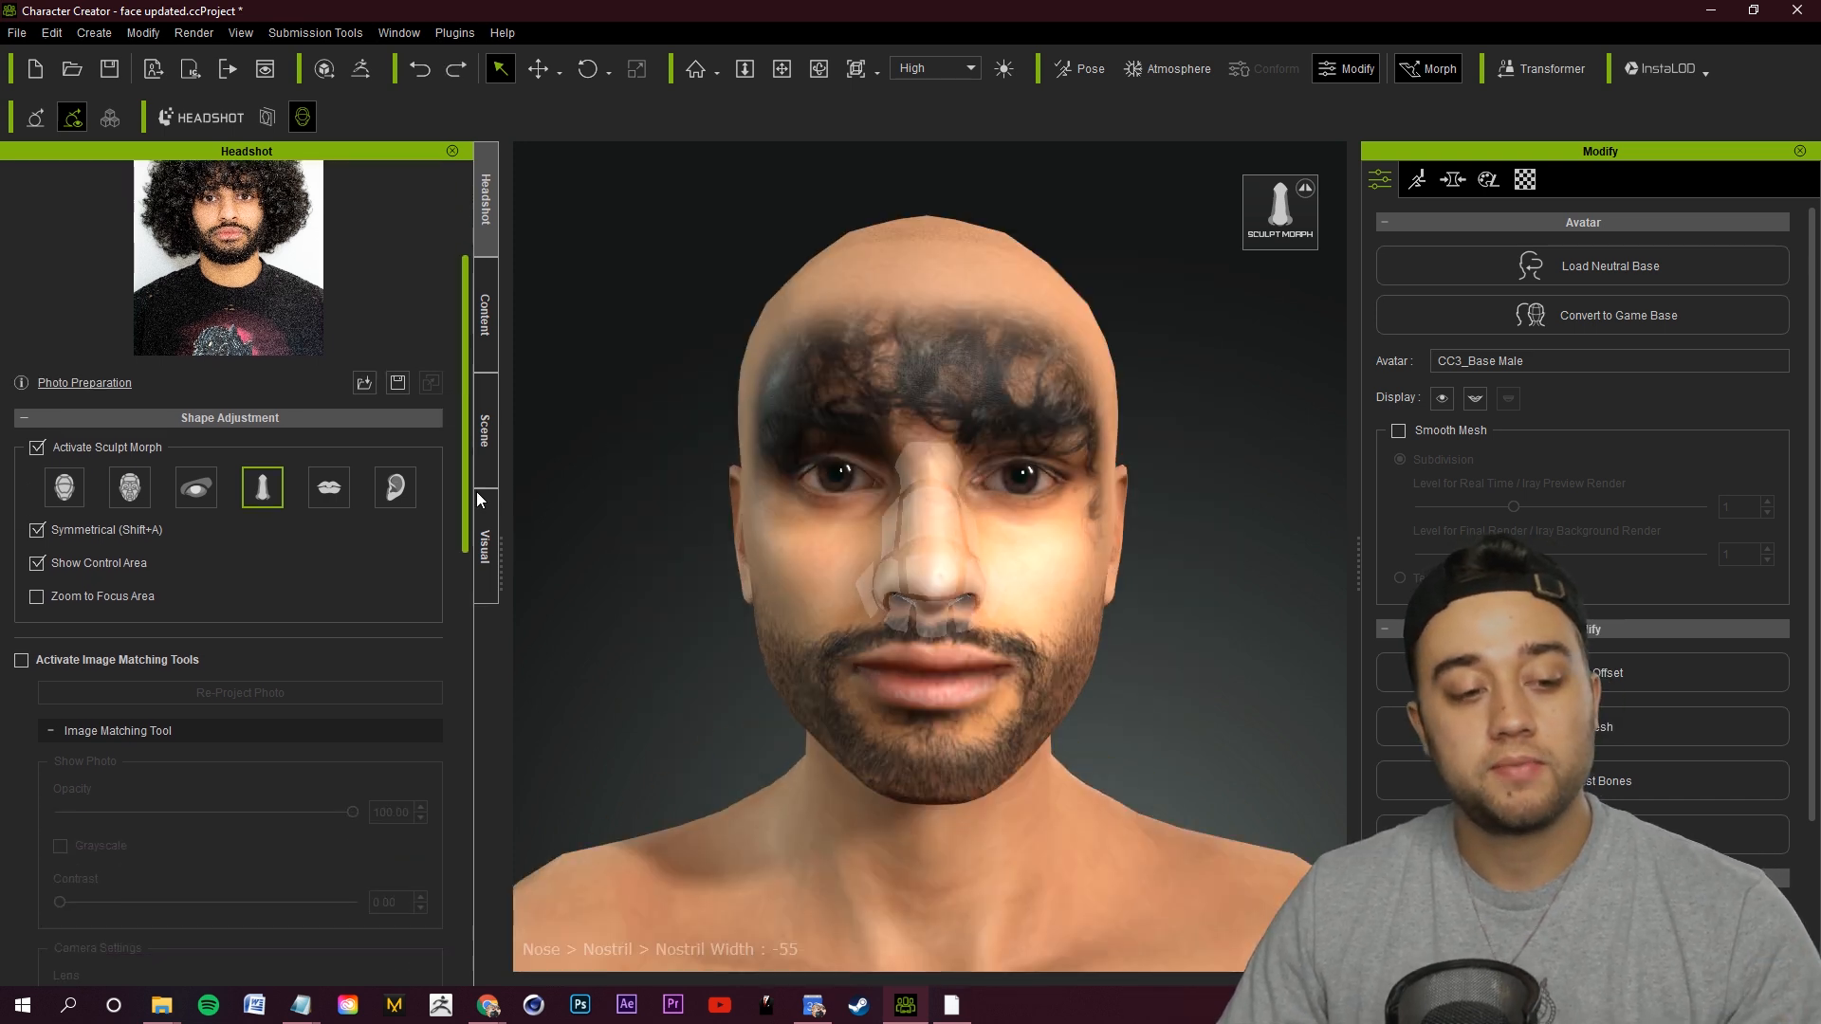
left_click_drag(464, 590, 219, 916)
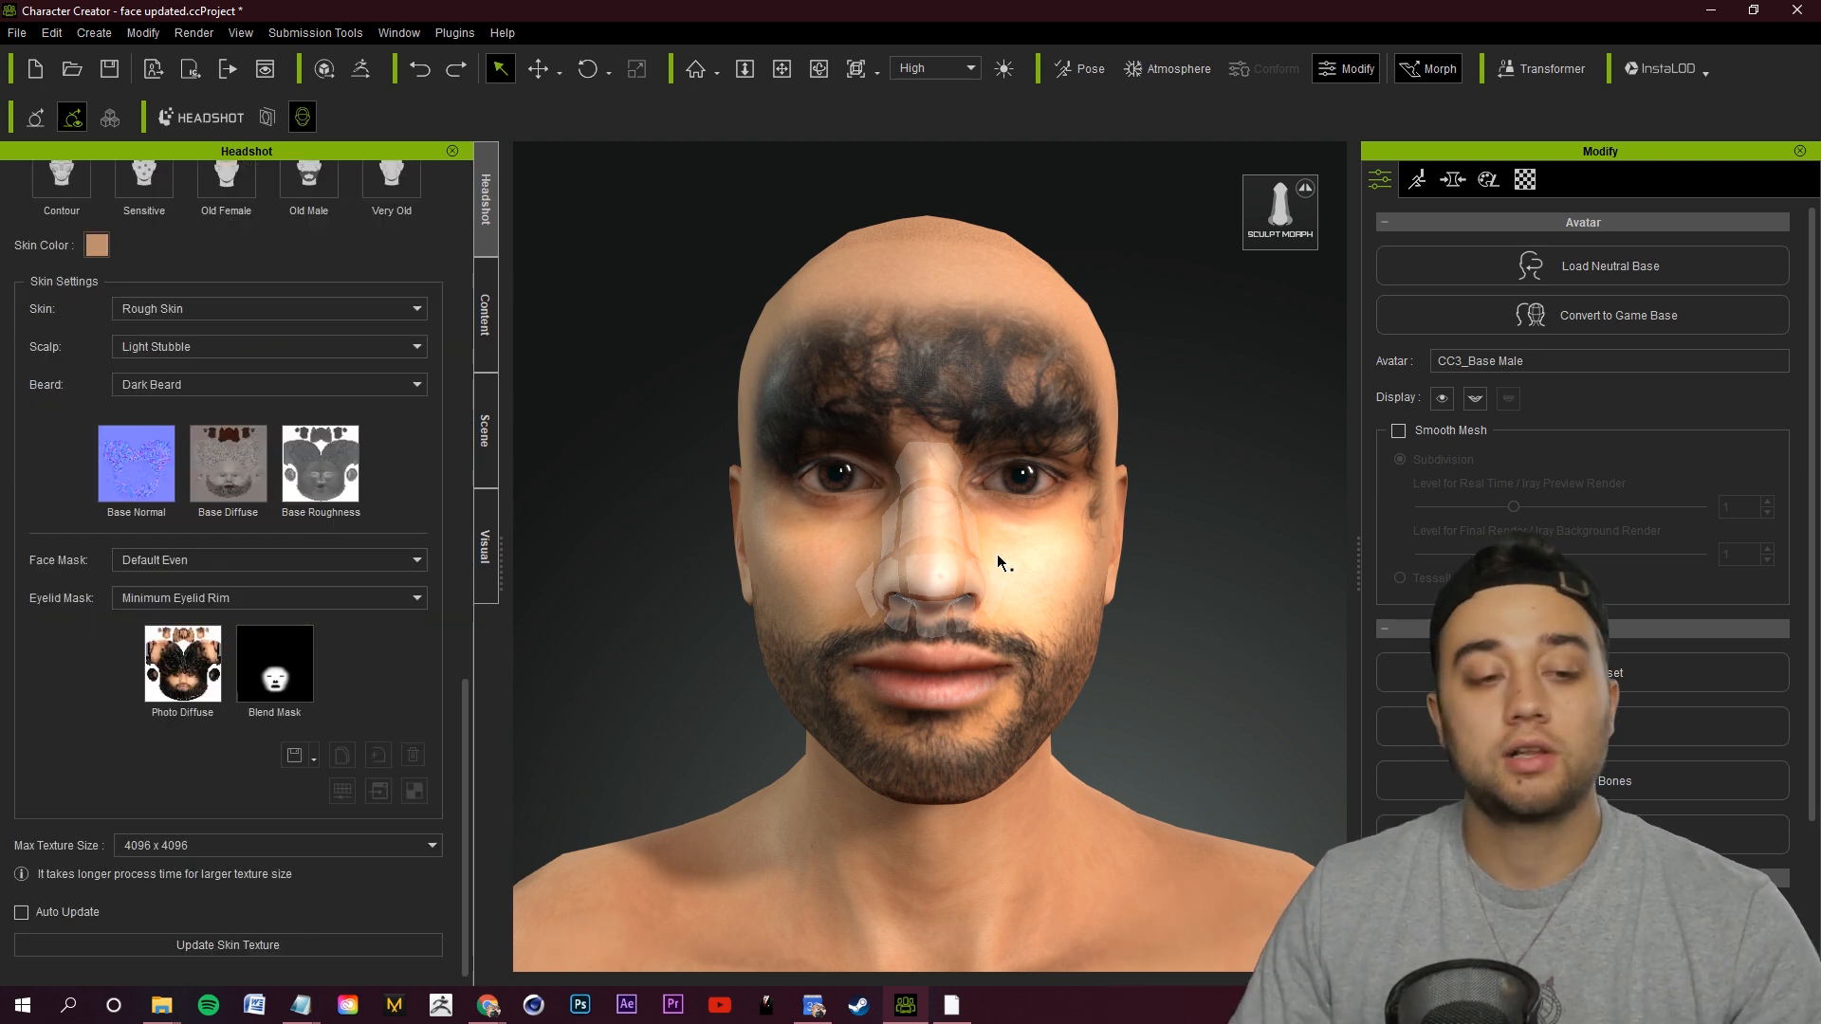
left_click_drag(472, 843, 464, 607)
scroll(914, 583, "up", 4)
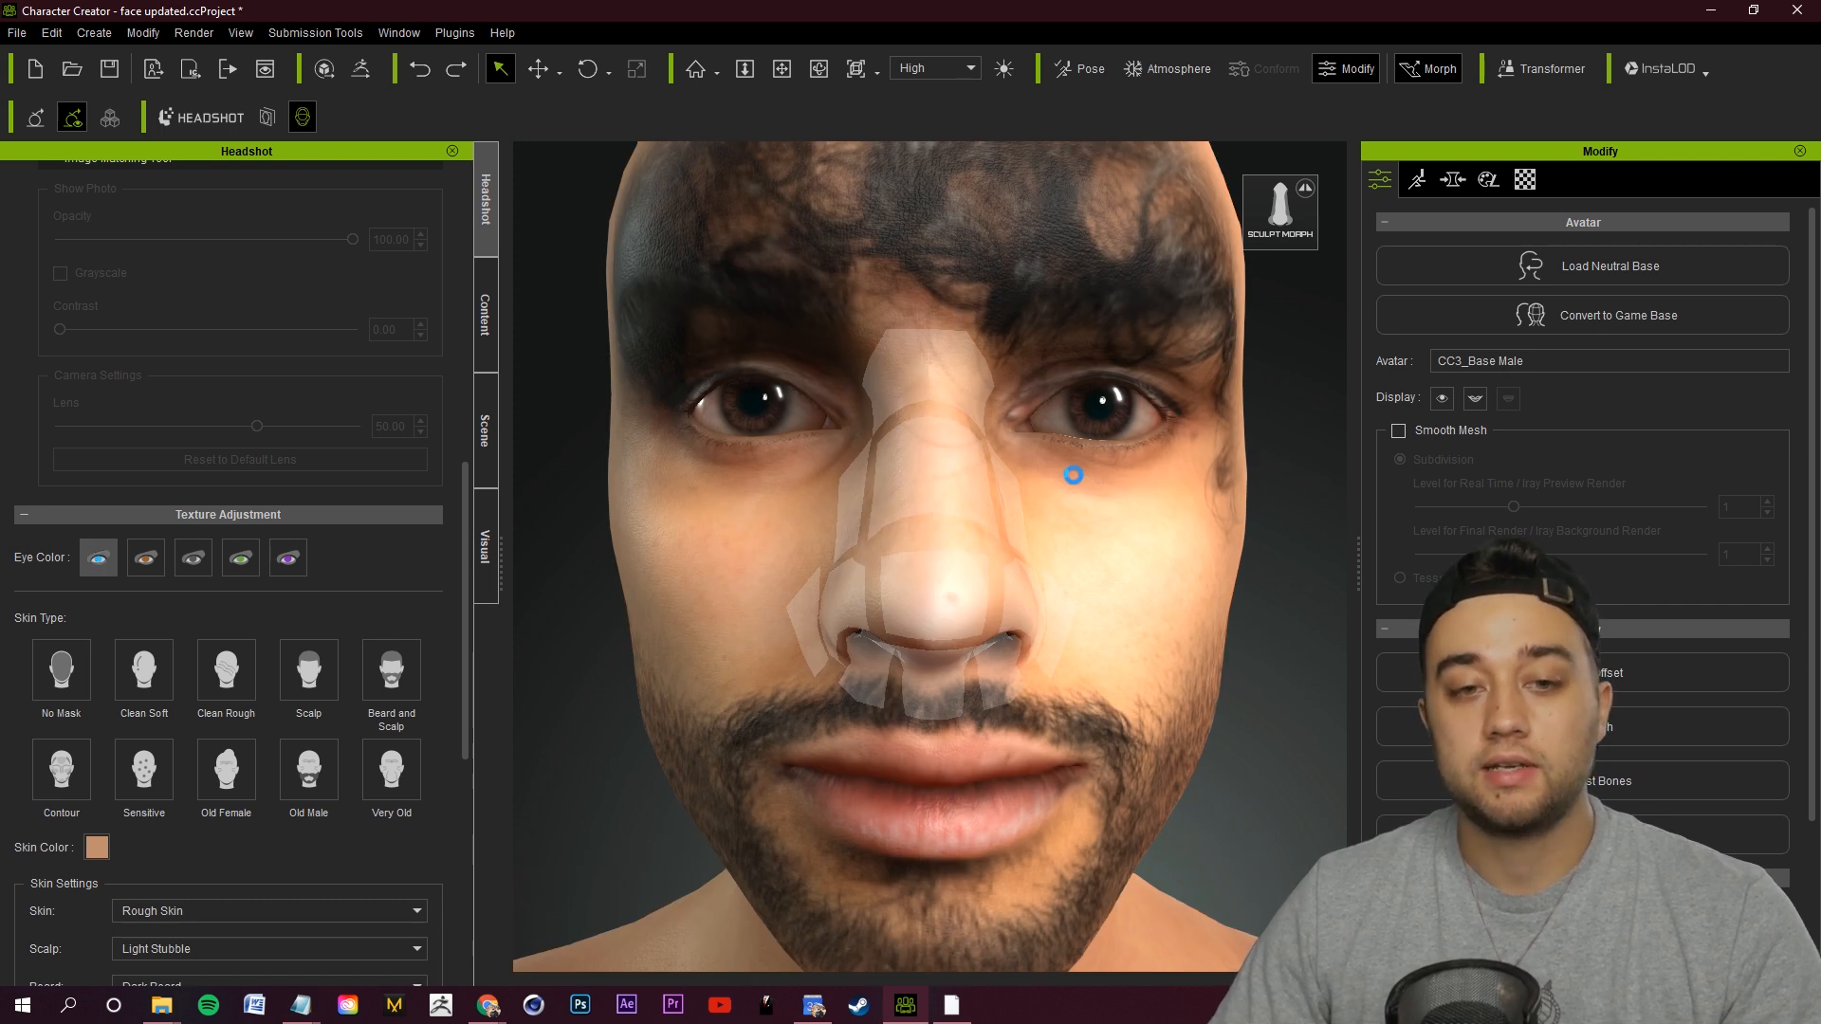
left_click(194, 567)
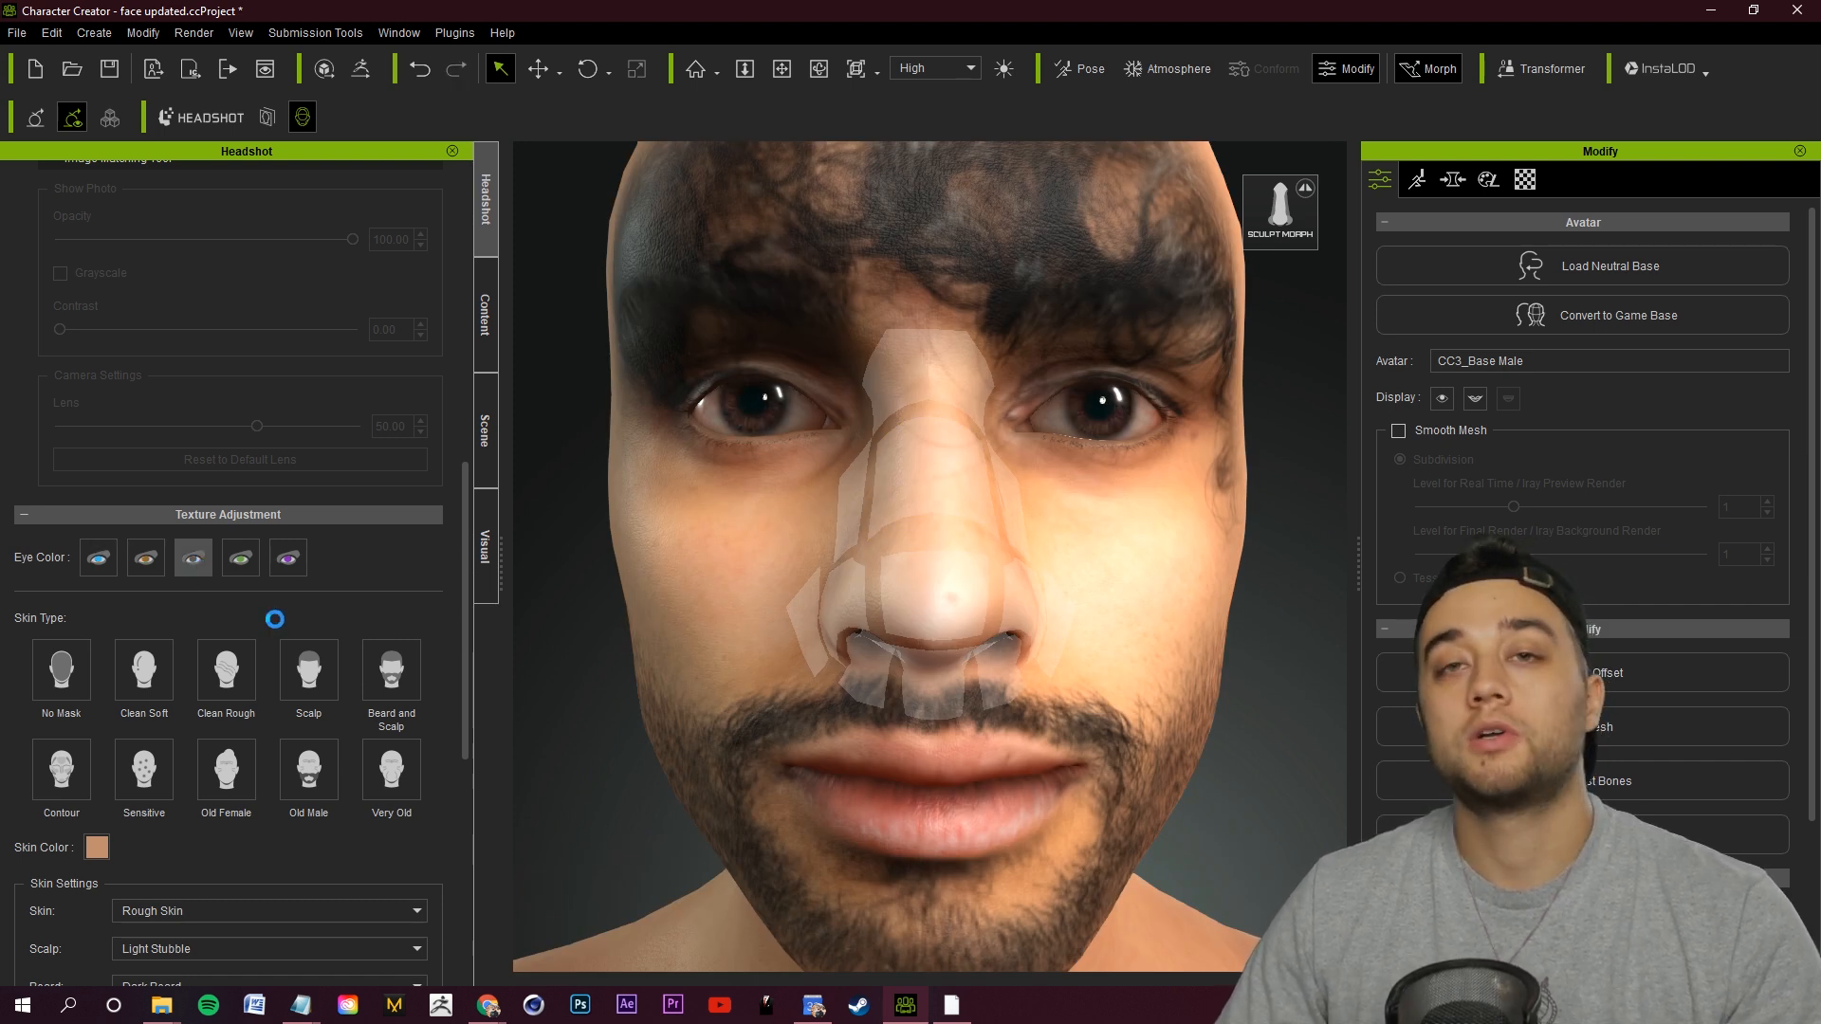
scroll(865, 569, "down", 6)
scroll(865, 626, "up", 3)
scroll(110, 565, "down", 3)
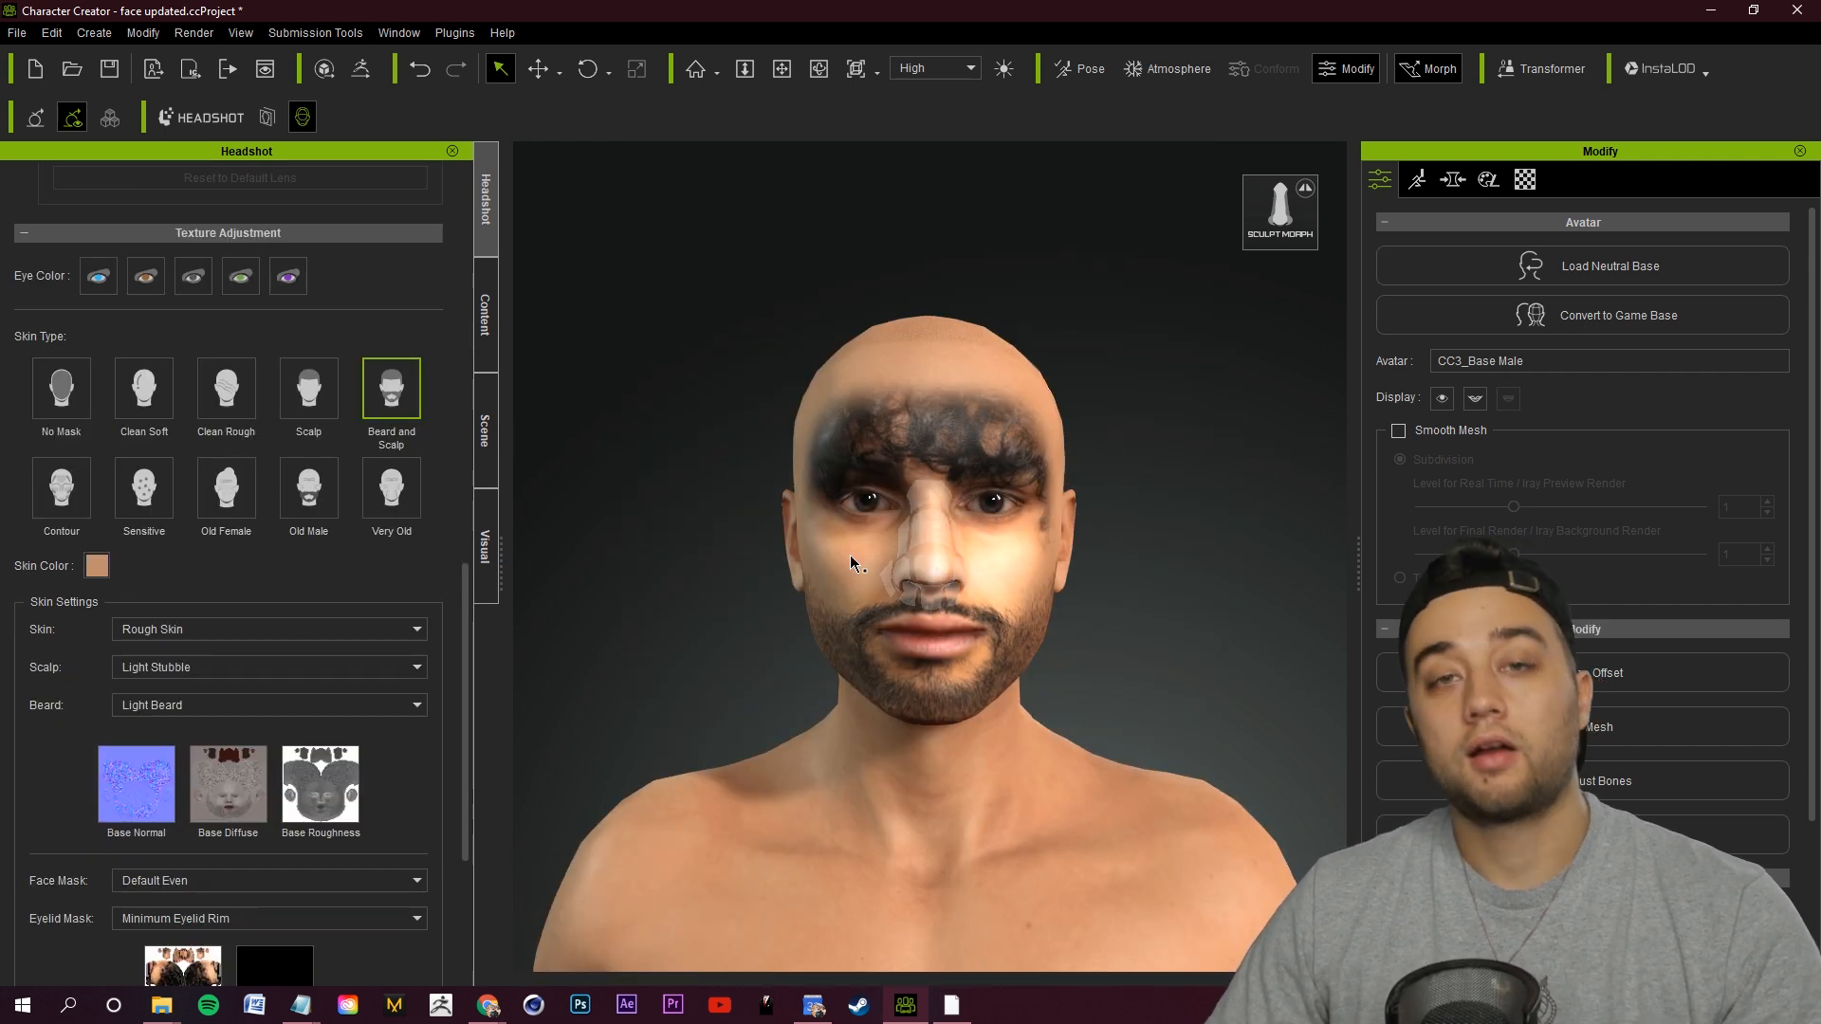
Inspect the skin color picker, close it and review the remaining skin settings.
left_click(96, 565)
left_click(1150, 291)
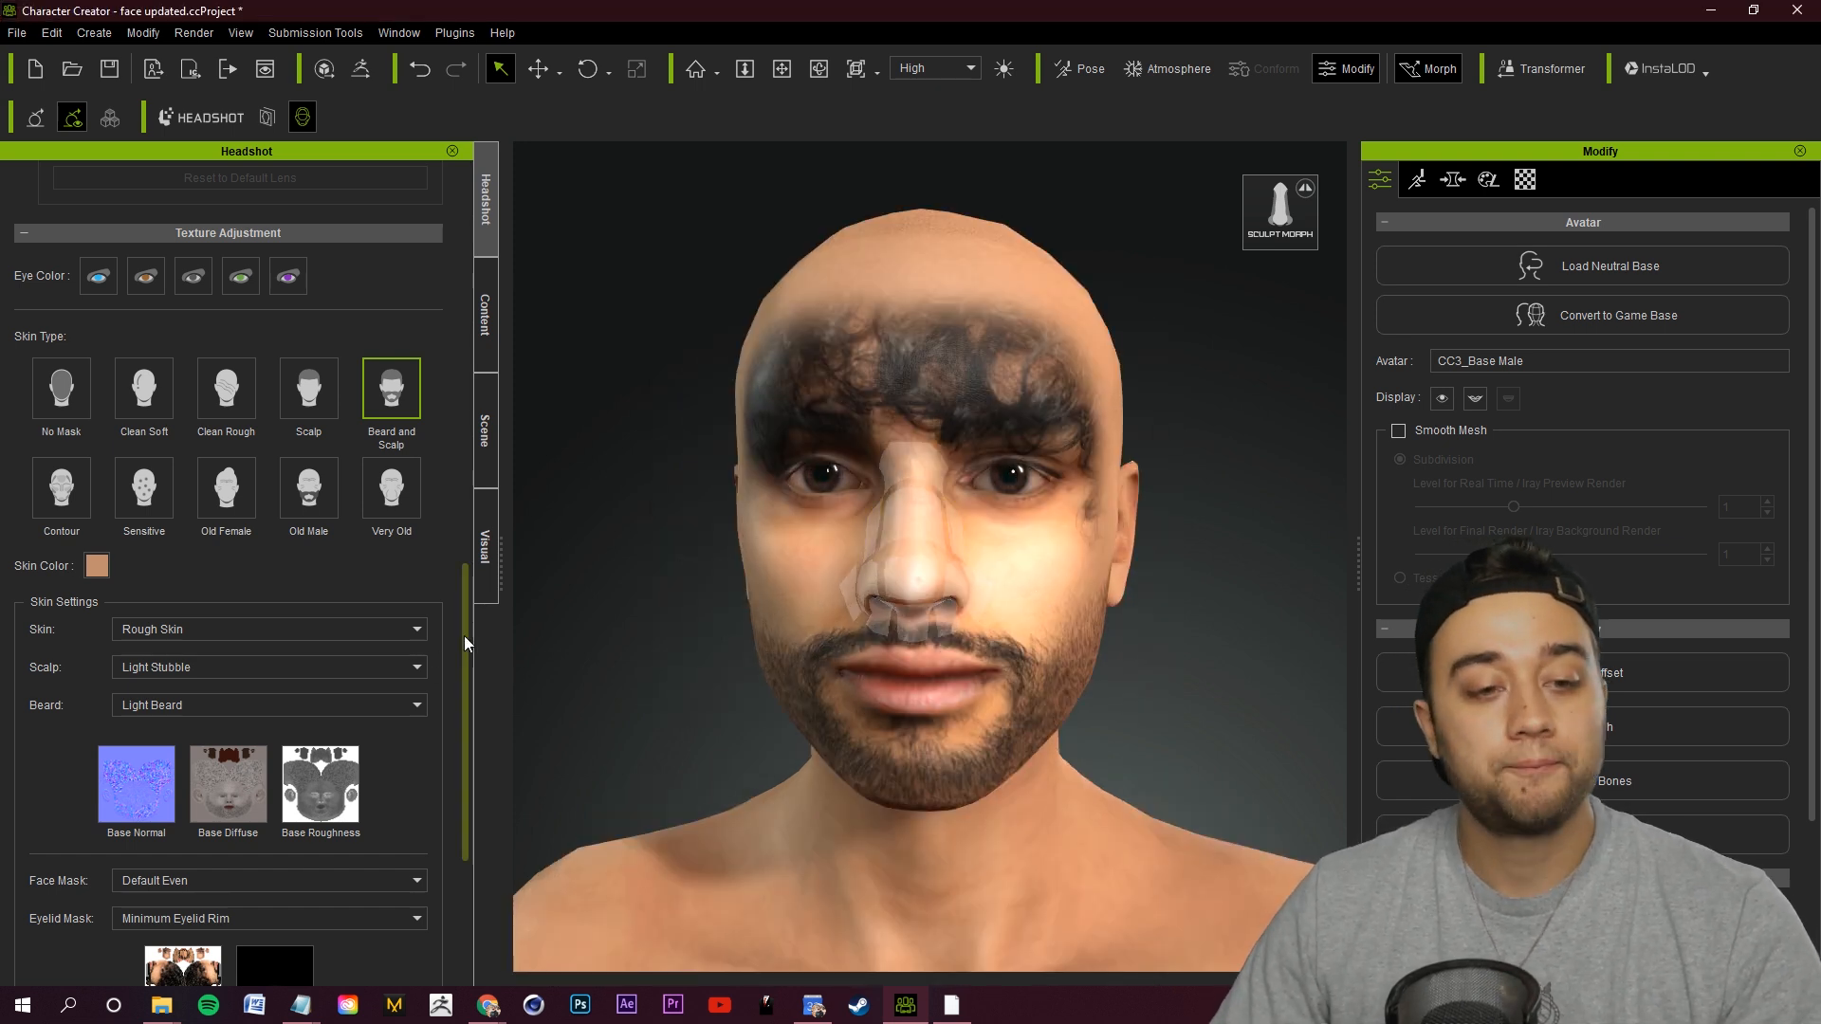
scroll(469, 639, "down", 2)
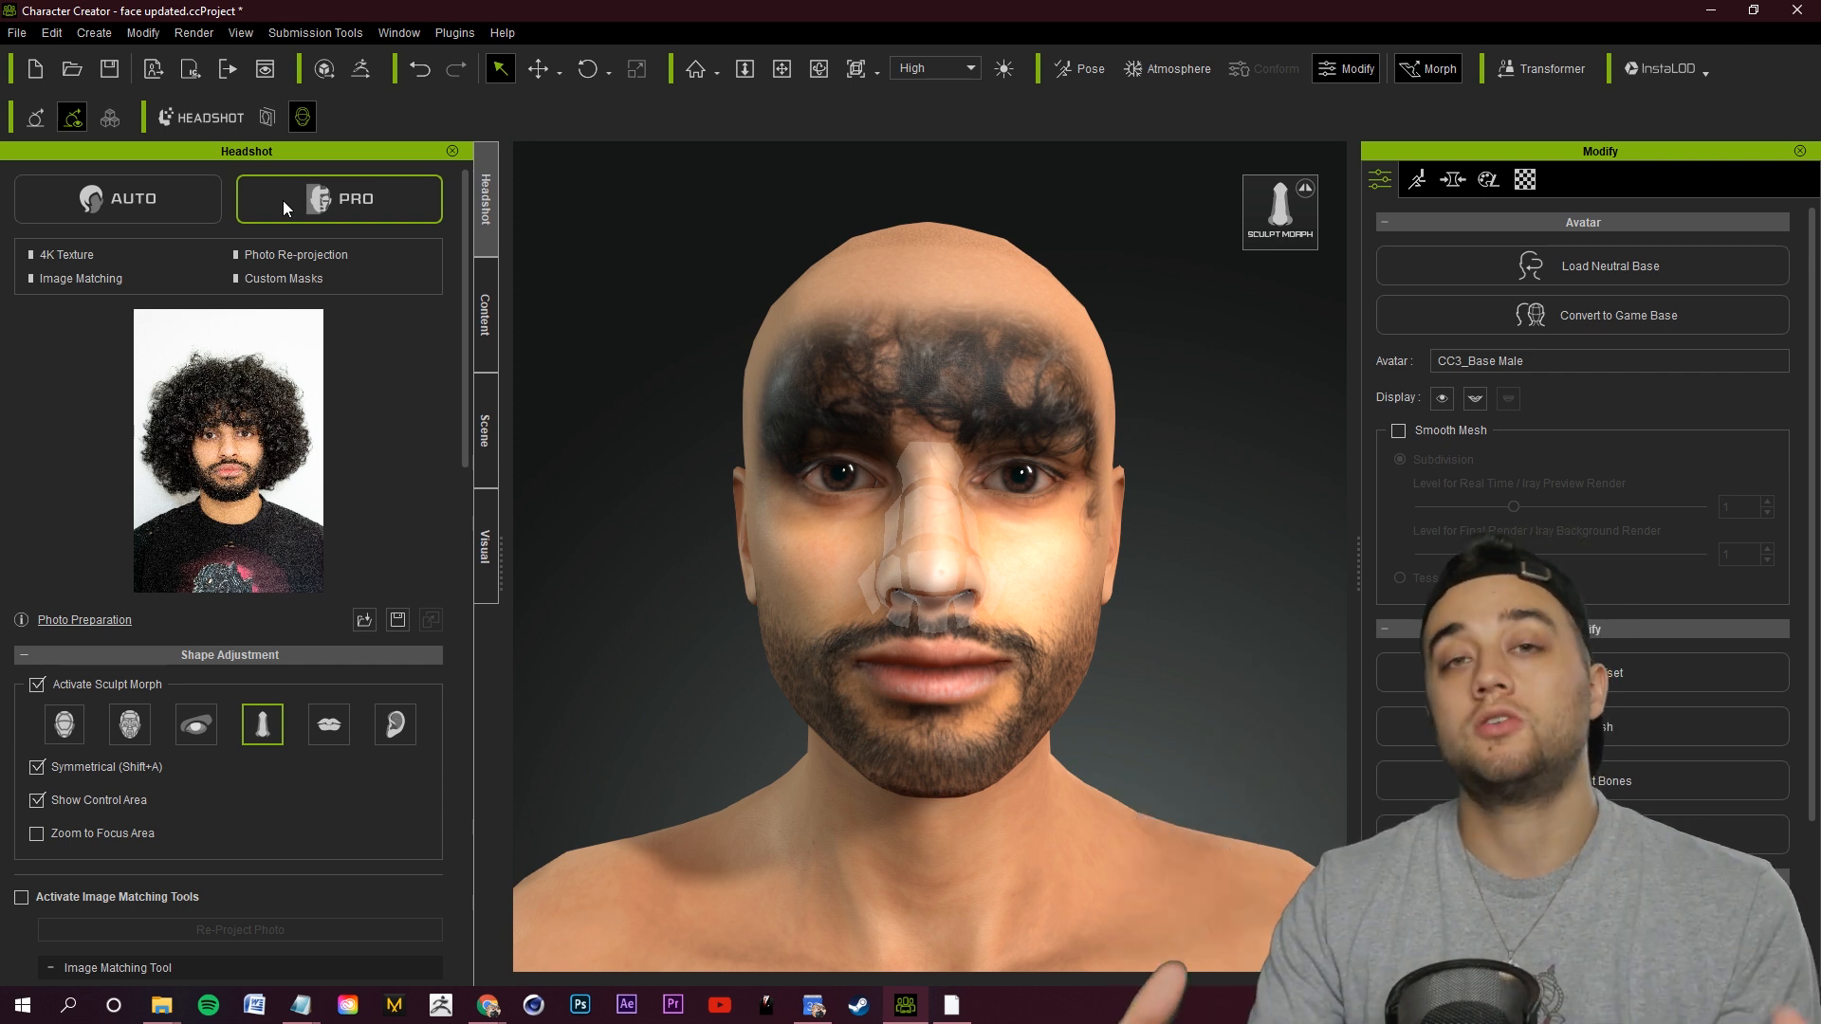
Browse the cloth templates for underwear, shirts and pants, and dress the avatar in Biker_Jeans.
left_click(485, 308)
scroll(971, 488, "down", 5)
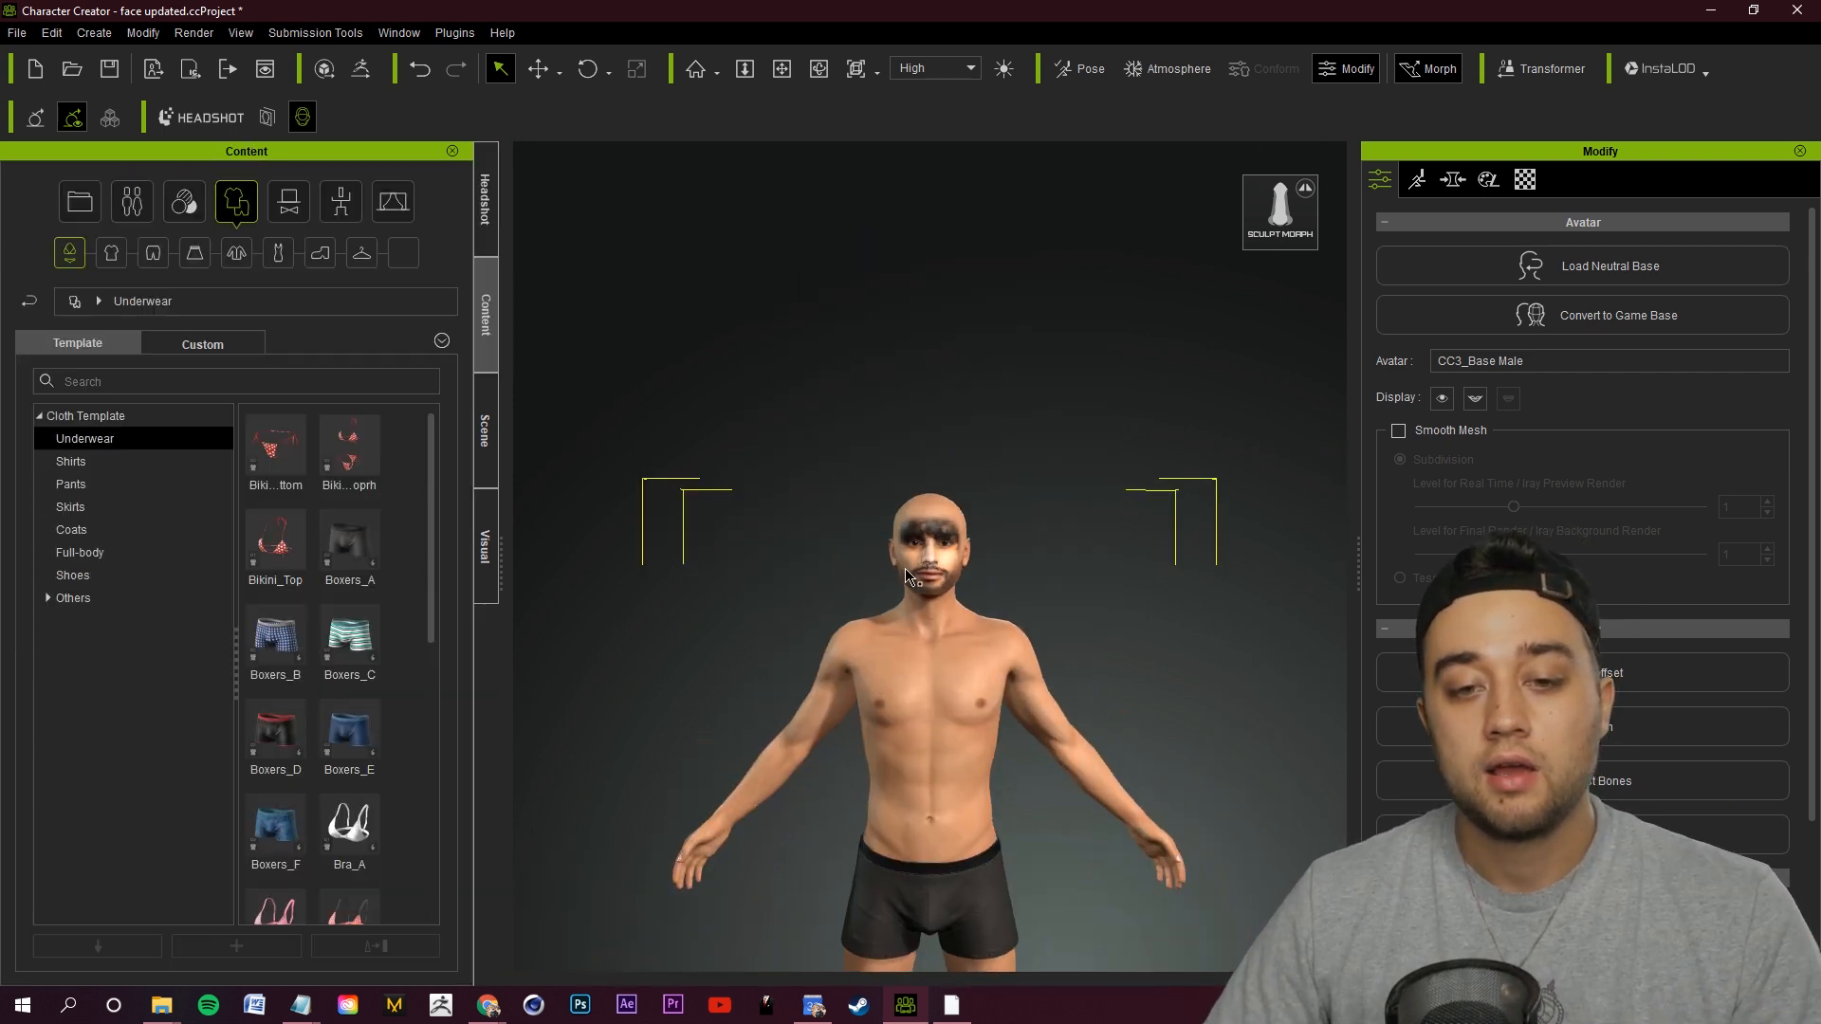
scroll(1016, 571, "up", 3)
mouse_move(1016, 571)
right_mouse_down()
mouse_move(1020, 376)
mouse_move(1016, 591)
right_mouse_up()
middle_click_drag(1016, 591, 1005, 293)
scroll(1006, 296, "down", 4)
right_click_drag(1055, 417, 968, 540)
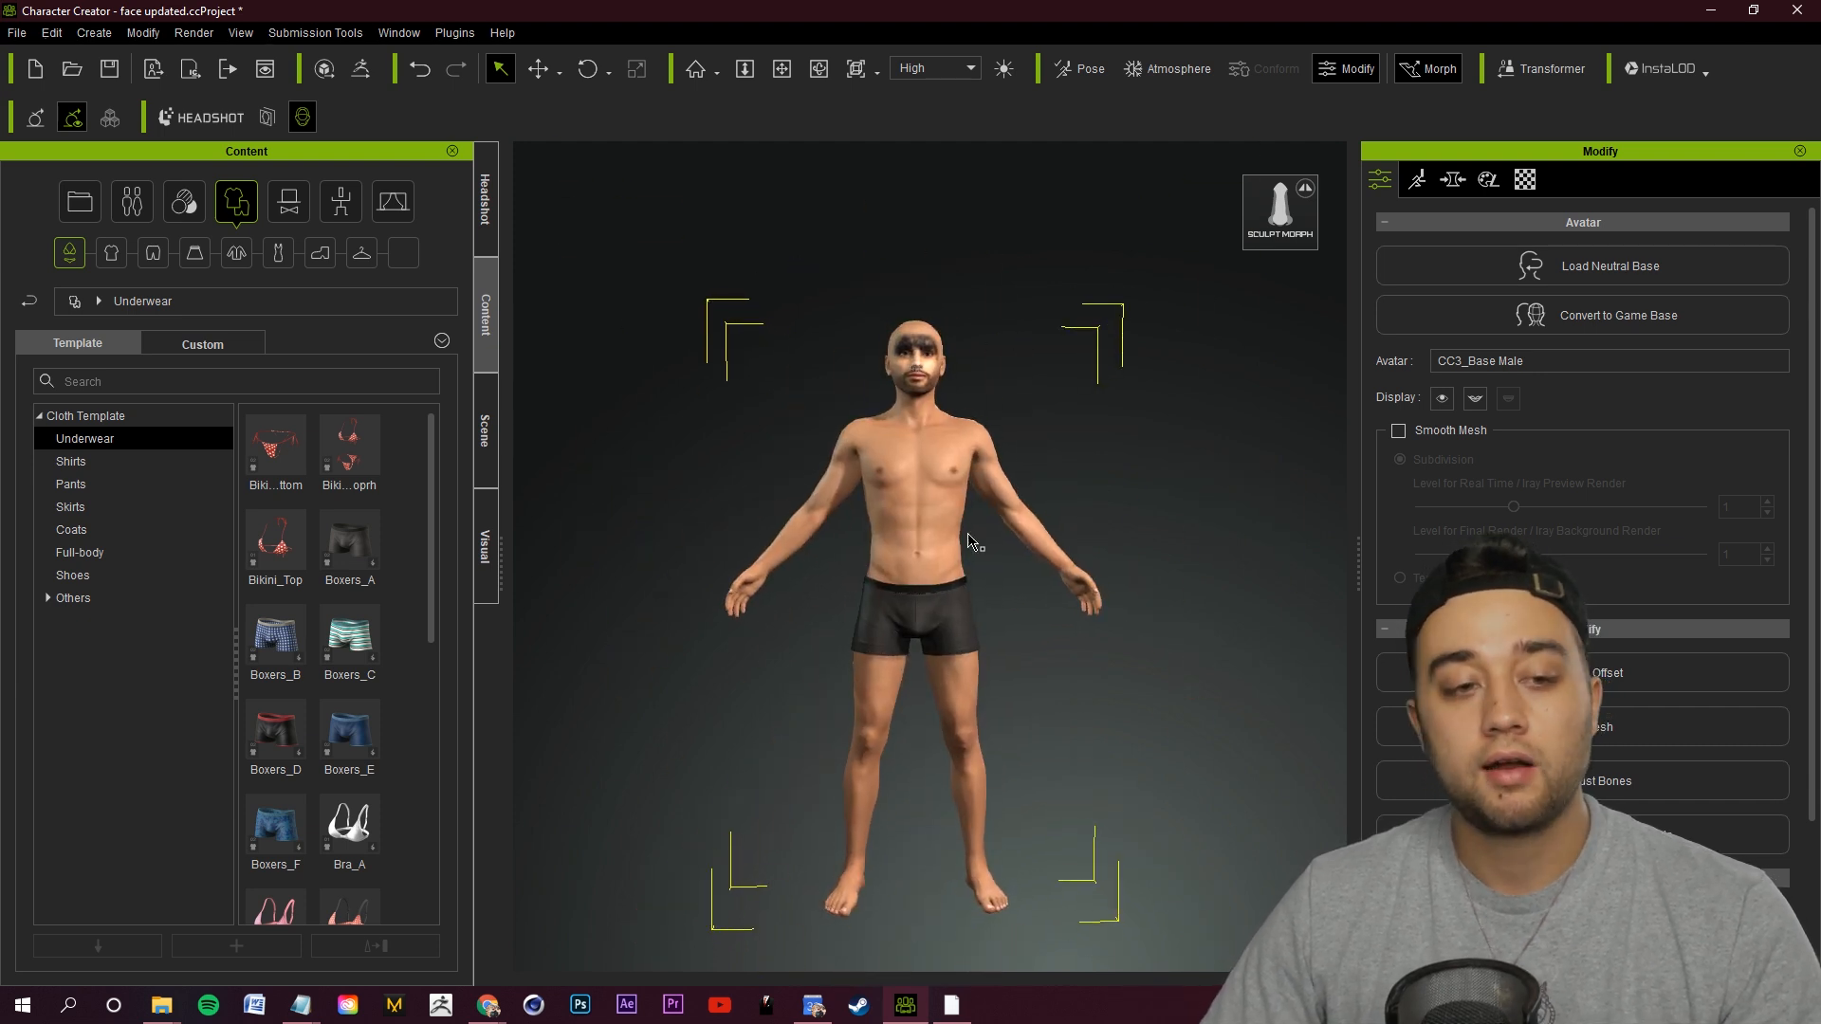
left_click(94, 462)
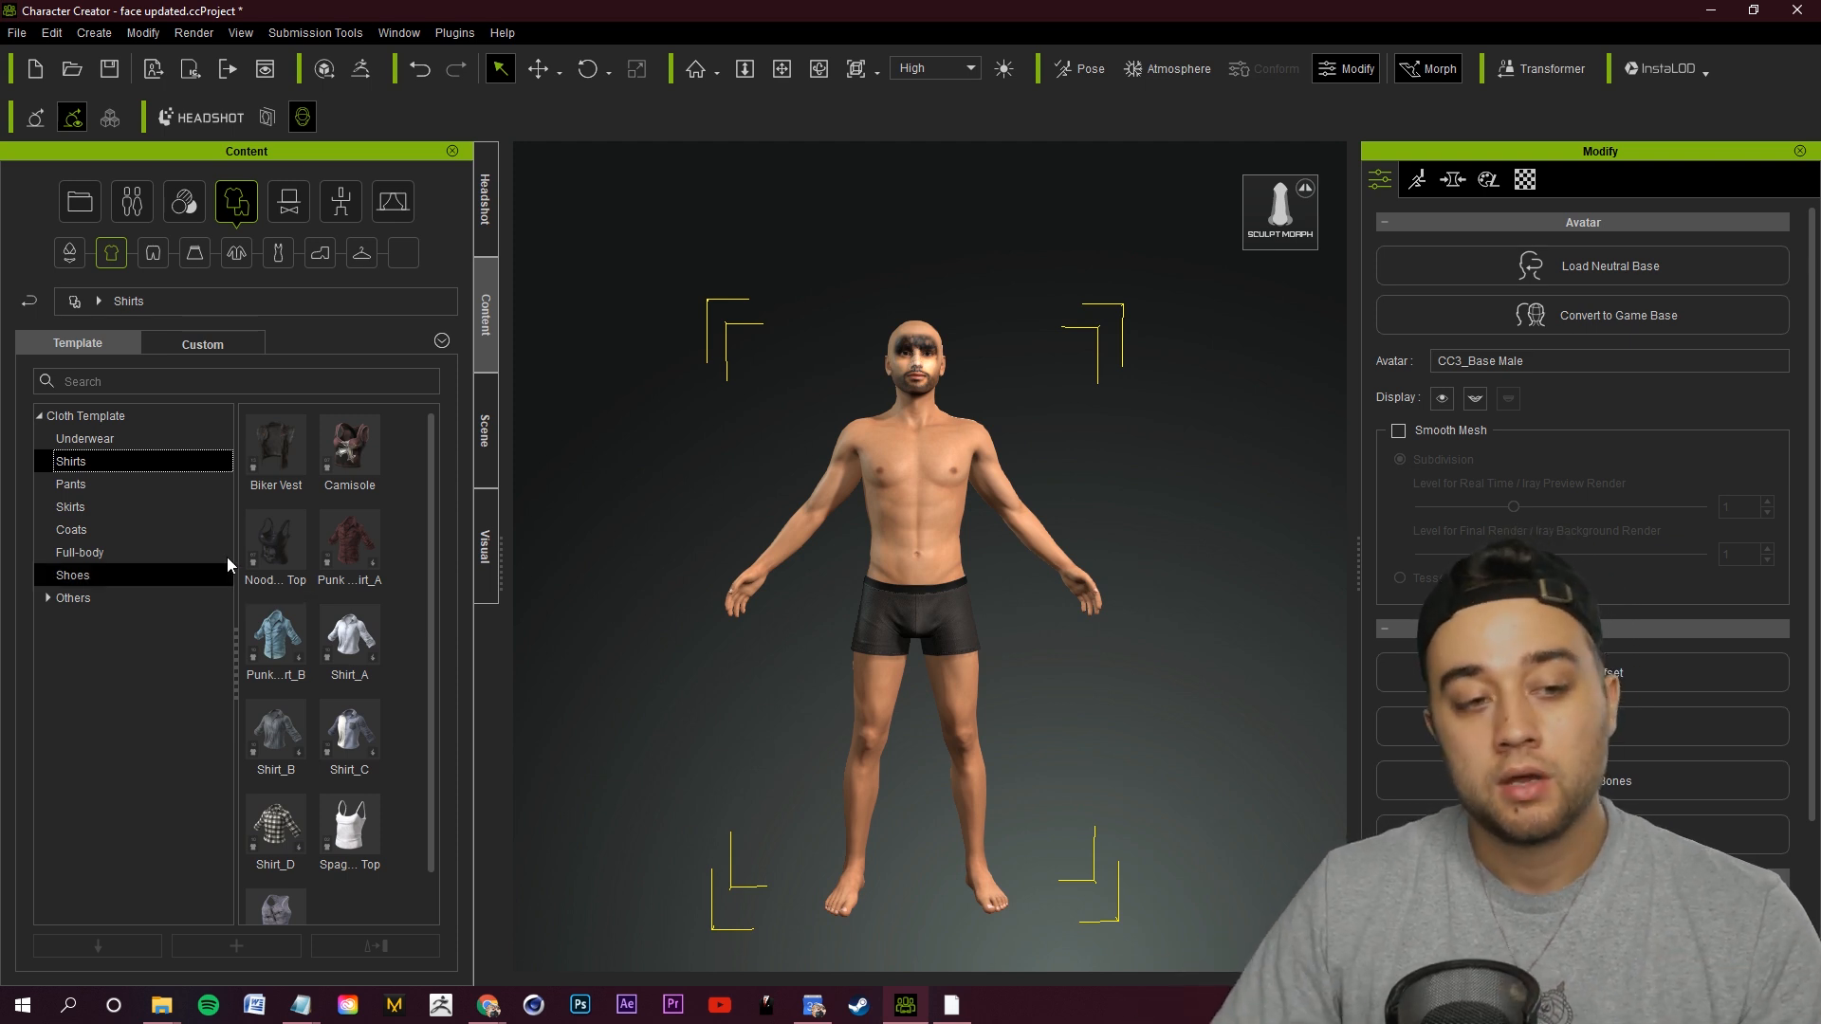
left_click(208, 484)
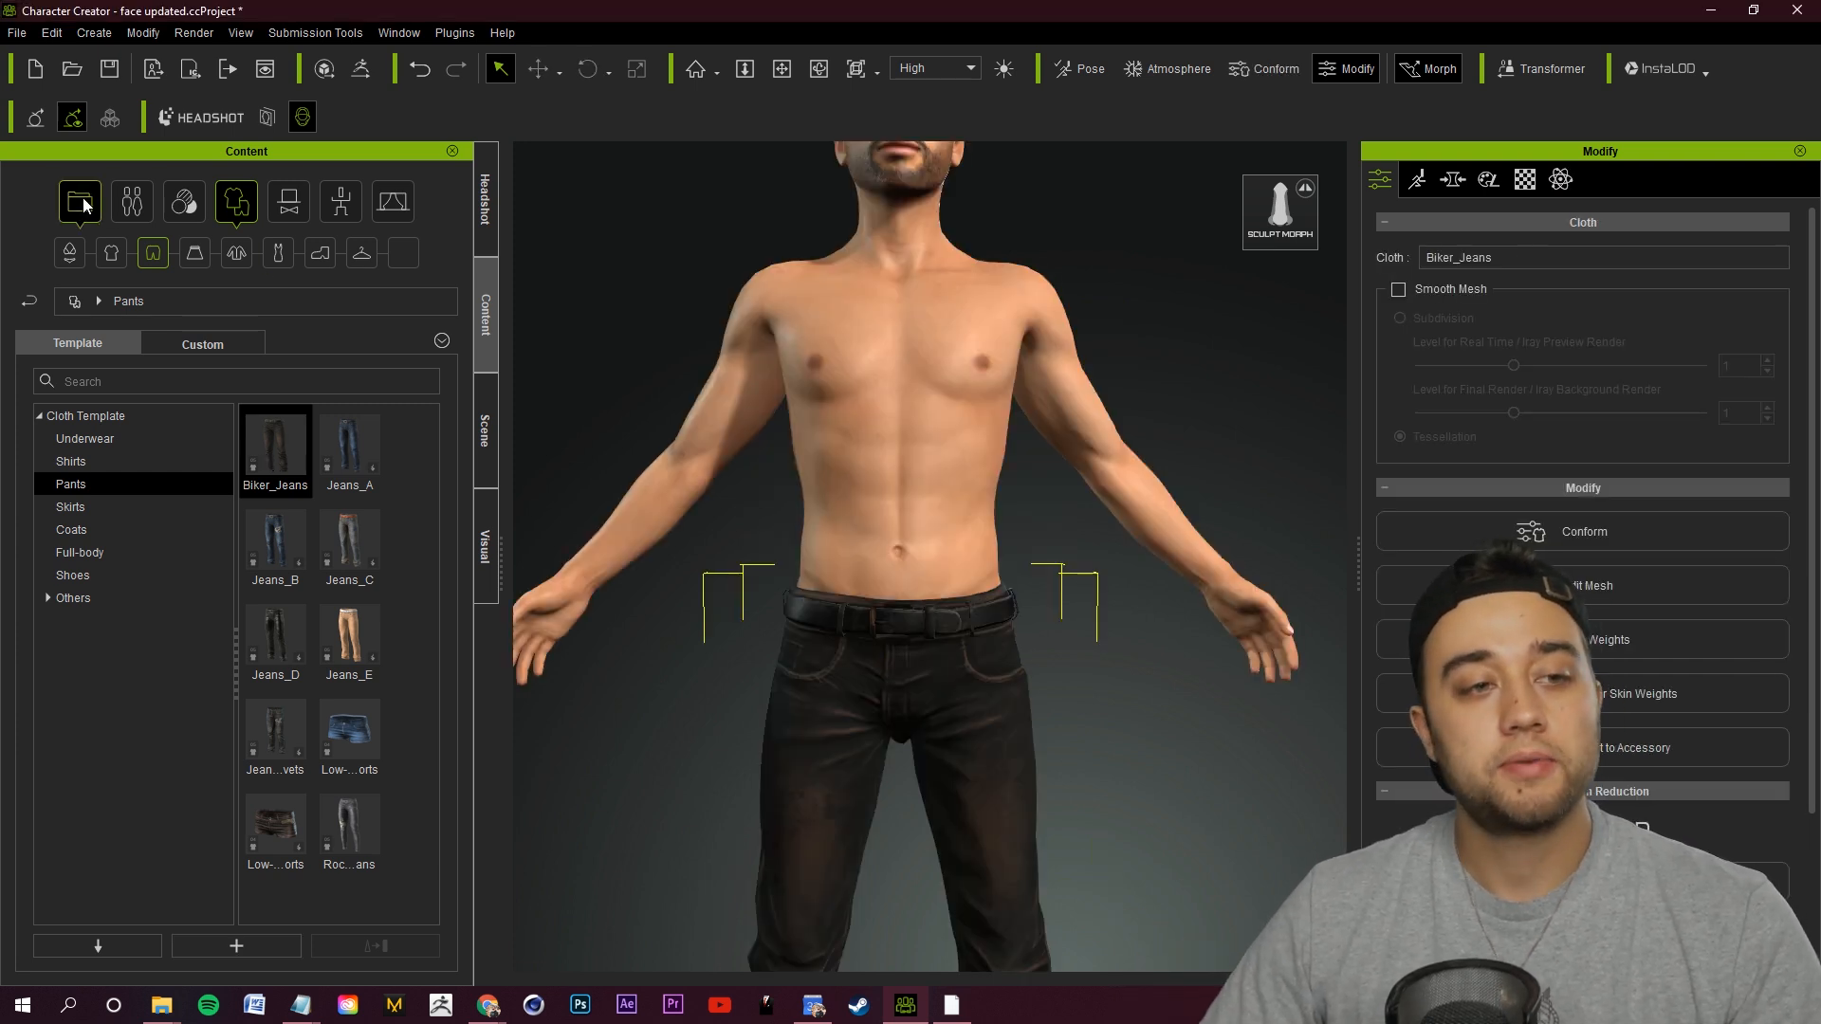
Switch the content library from clothing to the scene project templates.
left_click(106, 256)
left_click(76, 253)
left_click(83, 210)
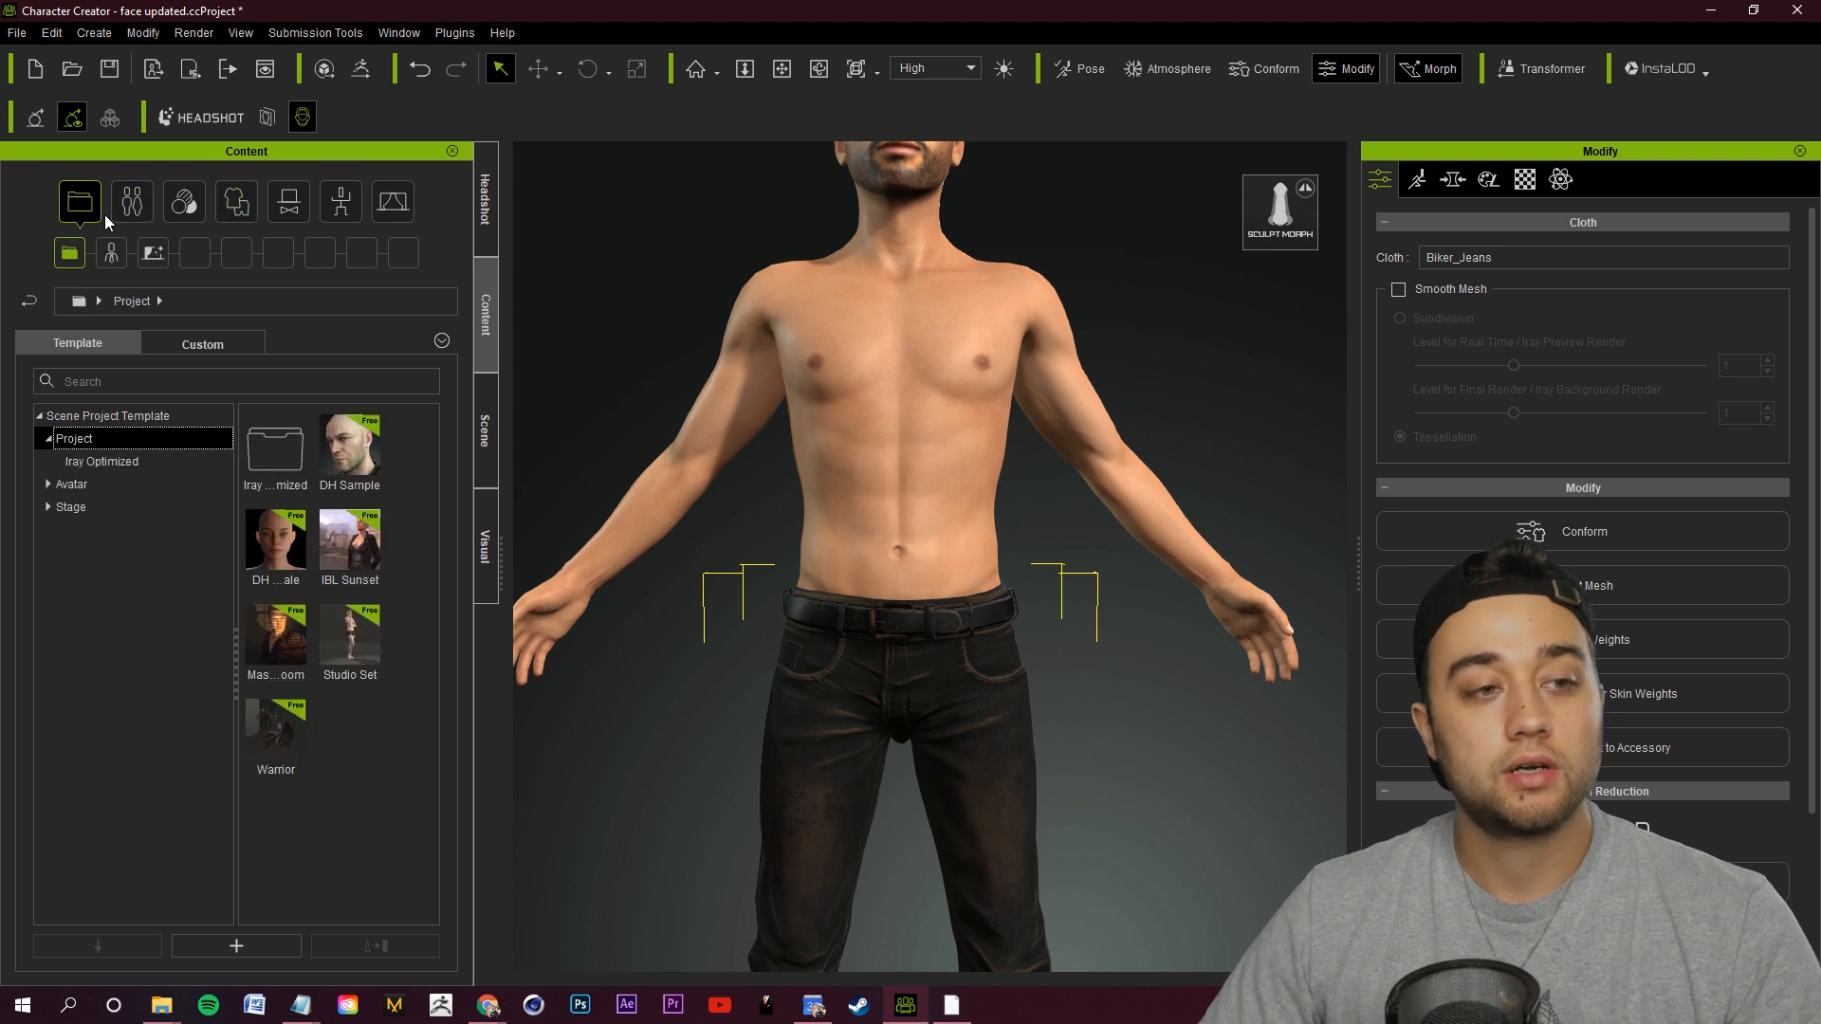
Browse the actor templates, expanding the avatar head presets and the full-body and head morph presets.
left_click(123, 206)
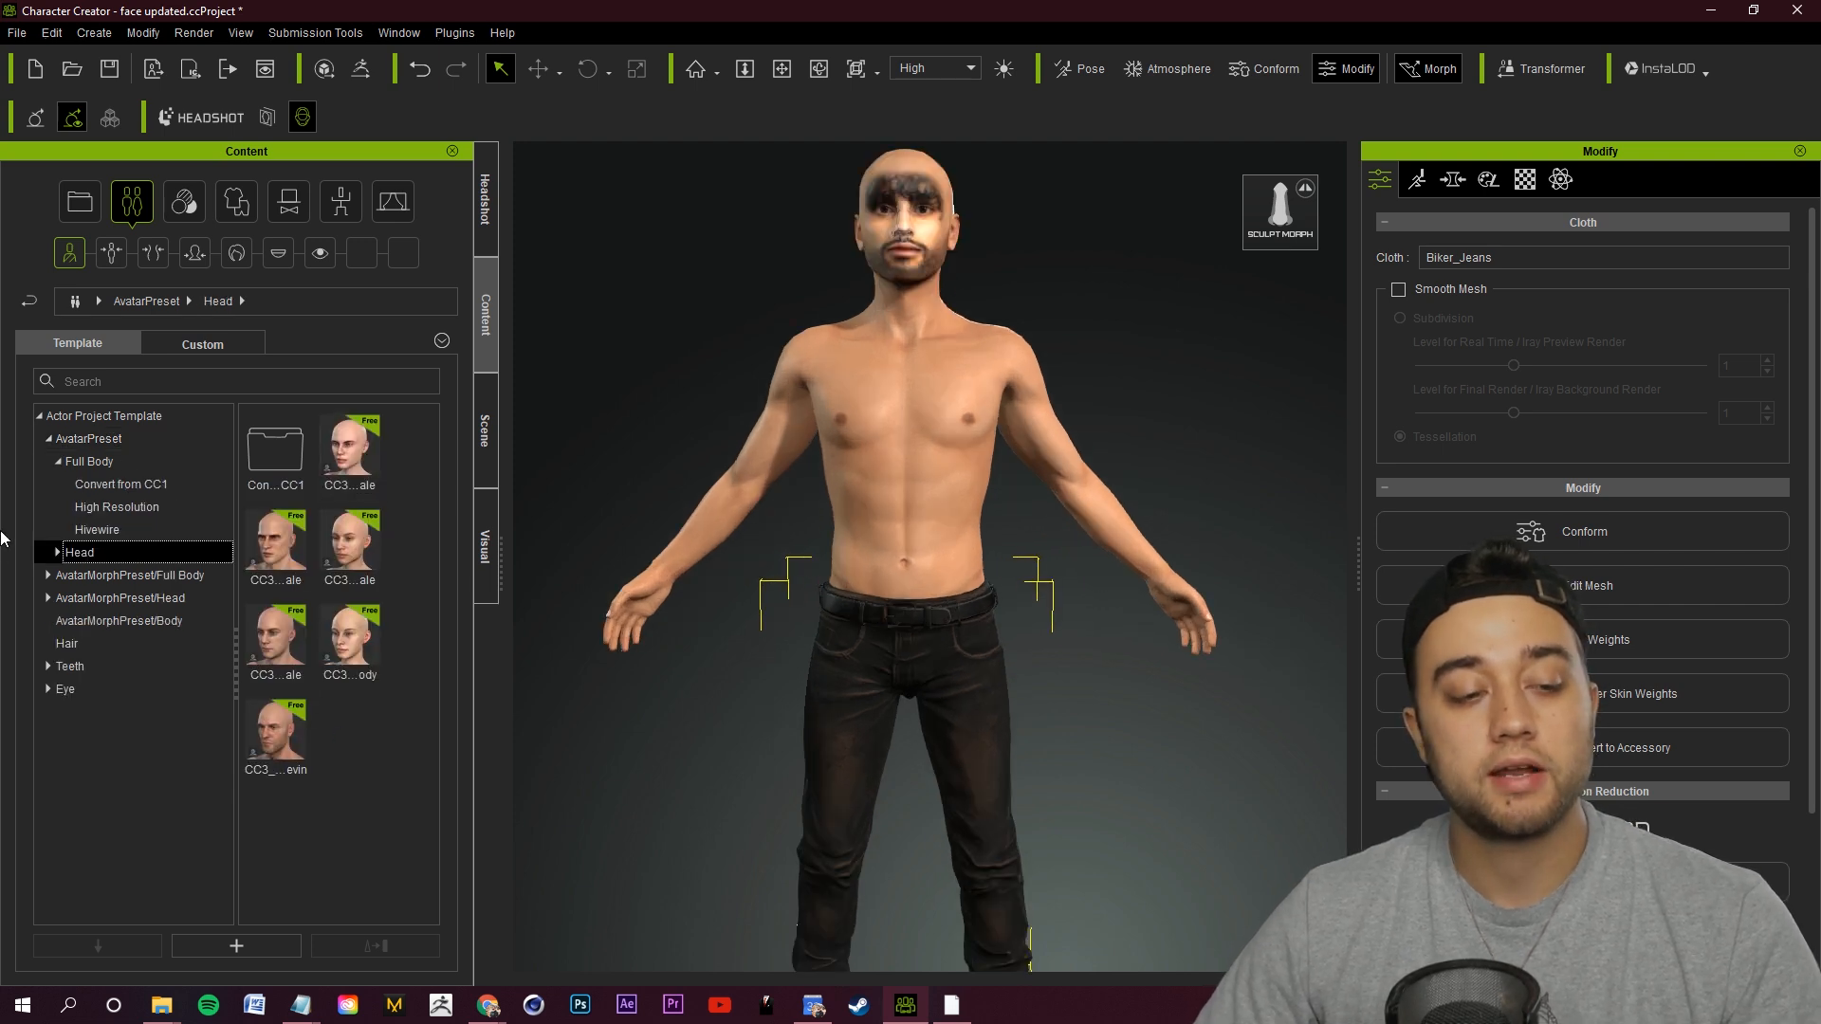
left_click(57, 552)
left_click(49, 599)
left_click(57, 642)
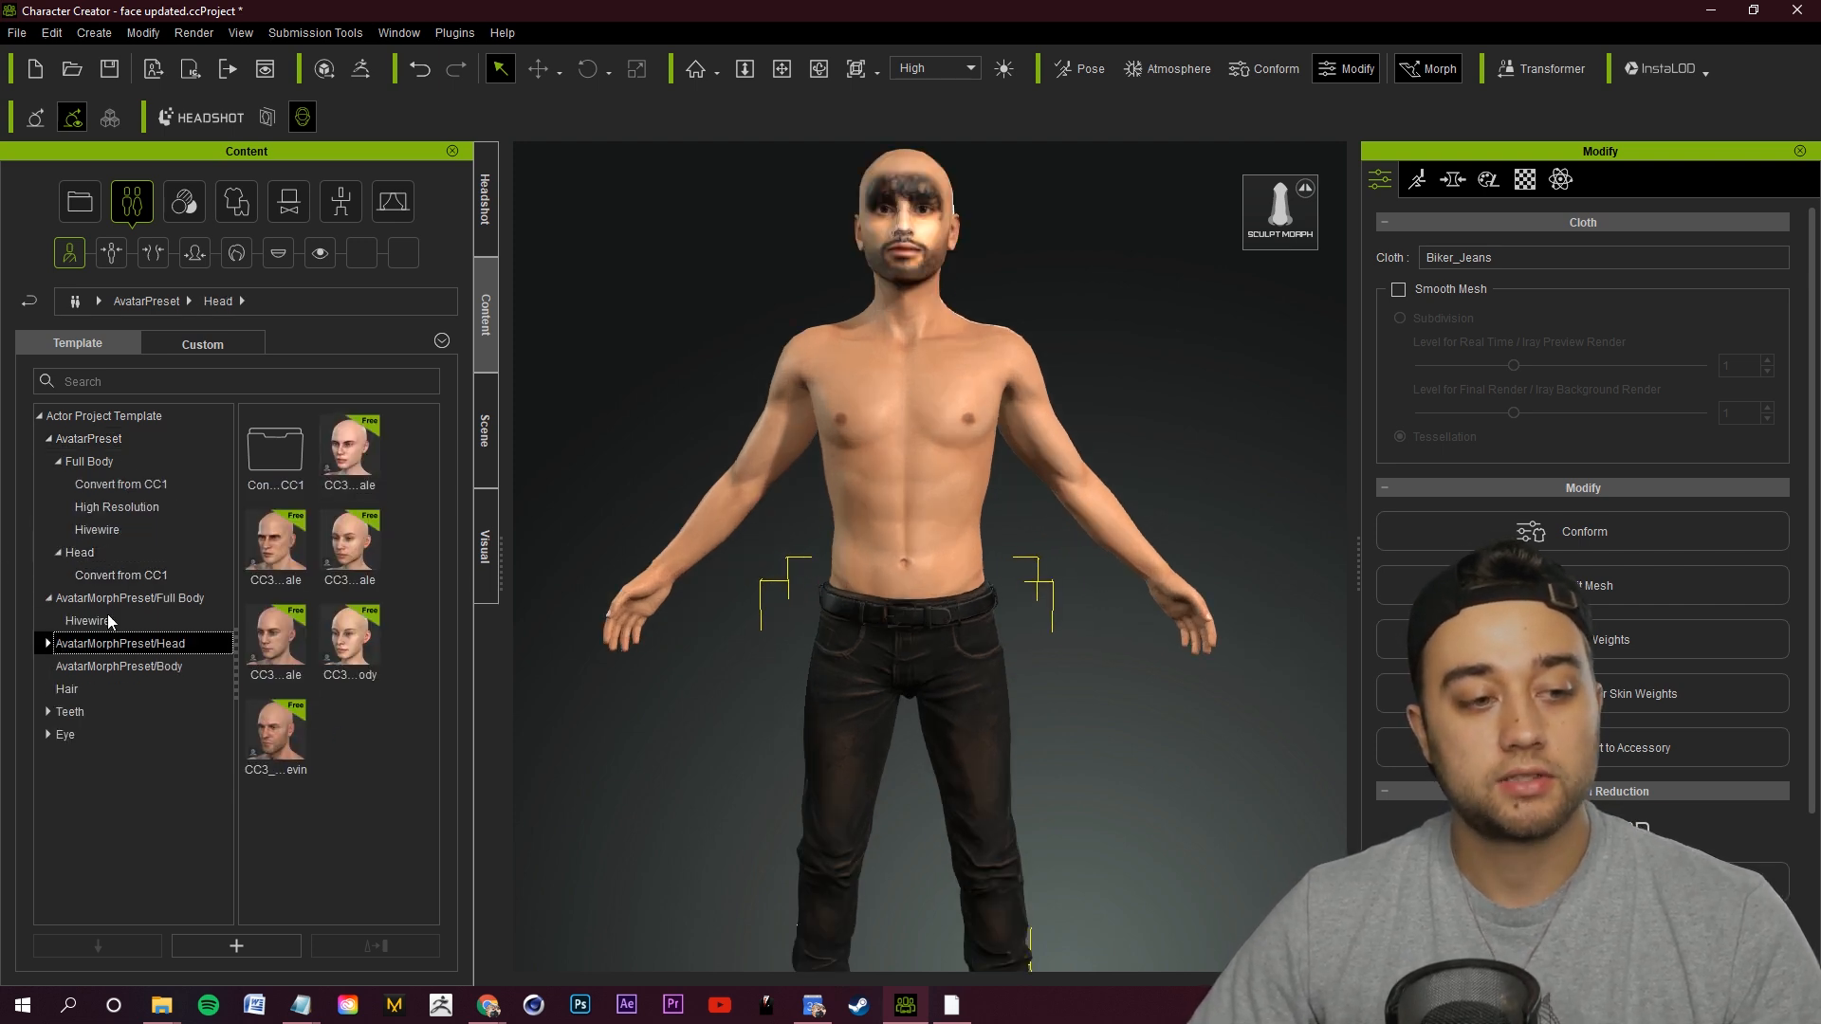
left_click(48, 645)
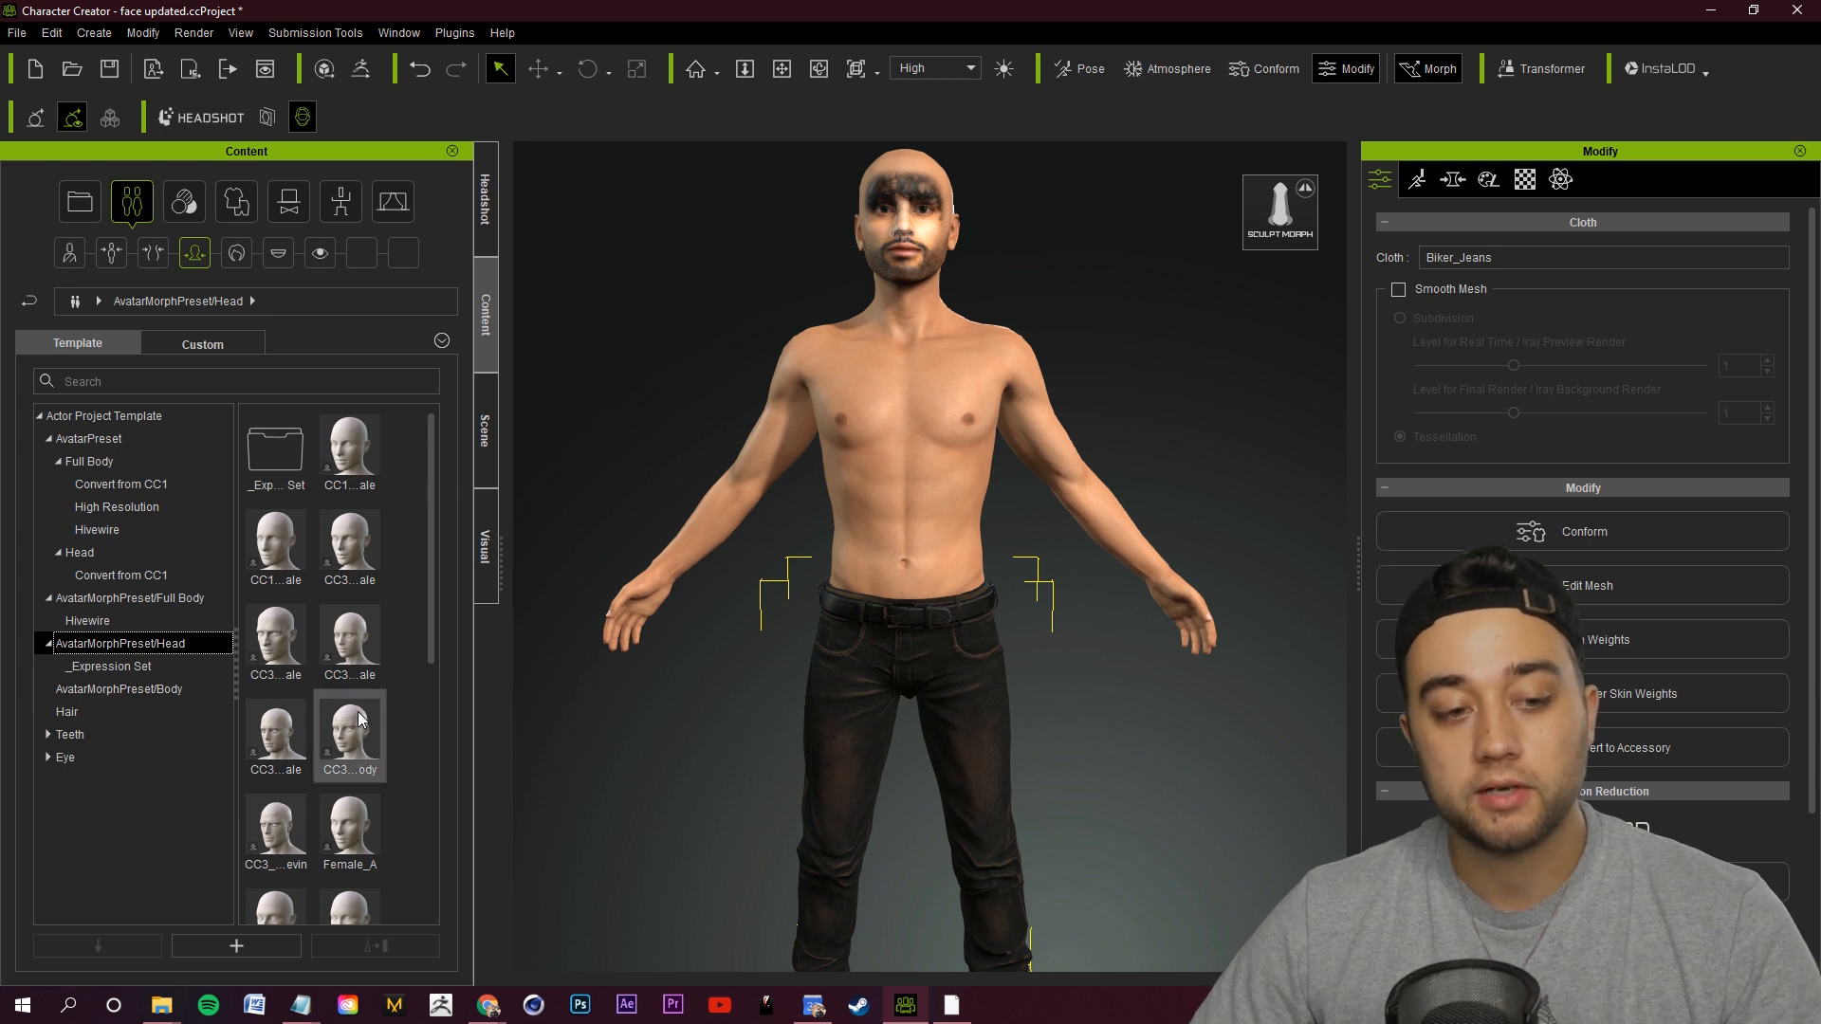
double_click(349, 541)
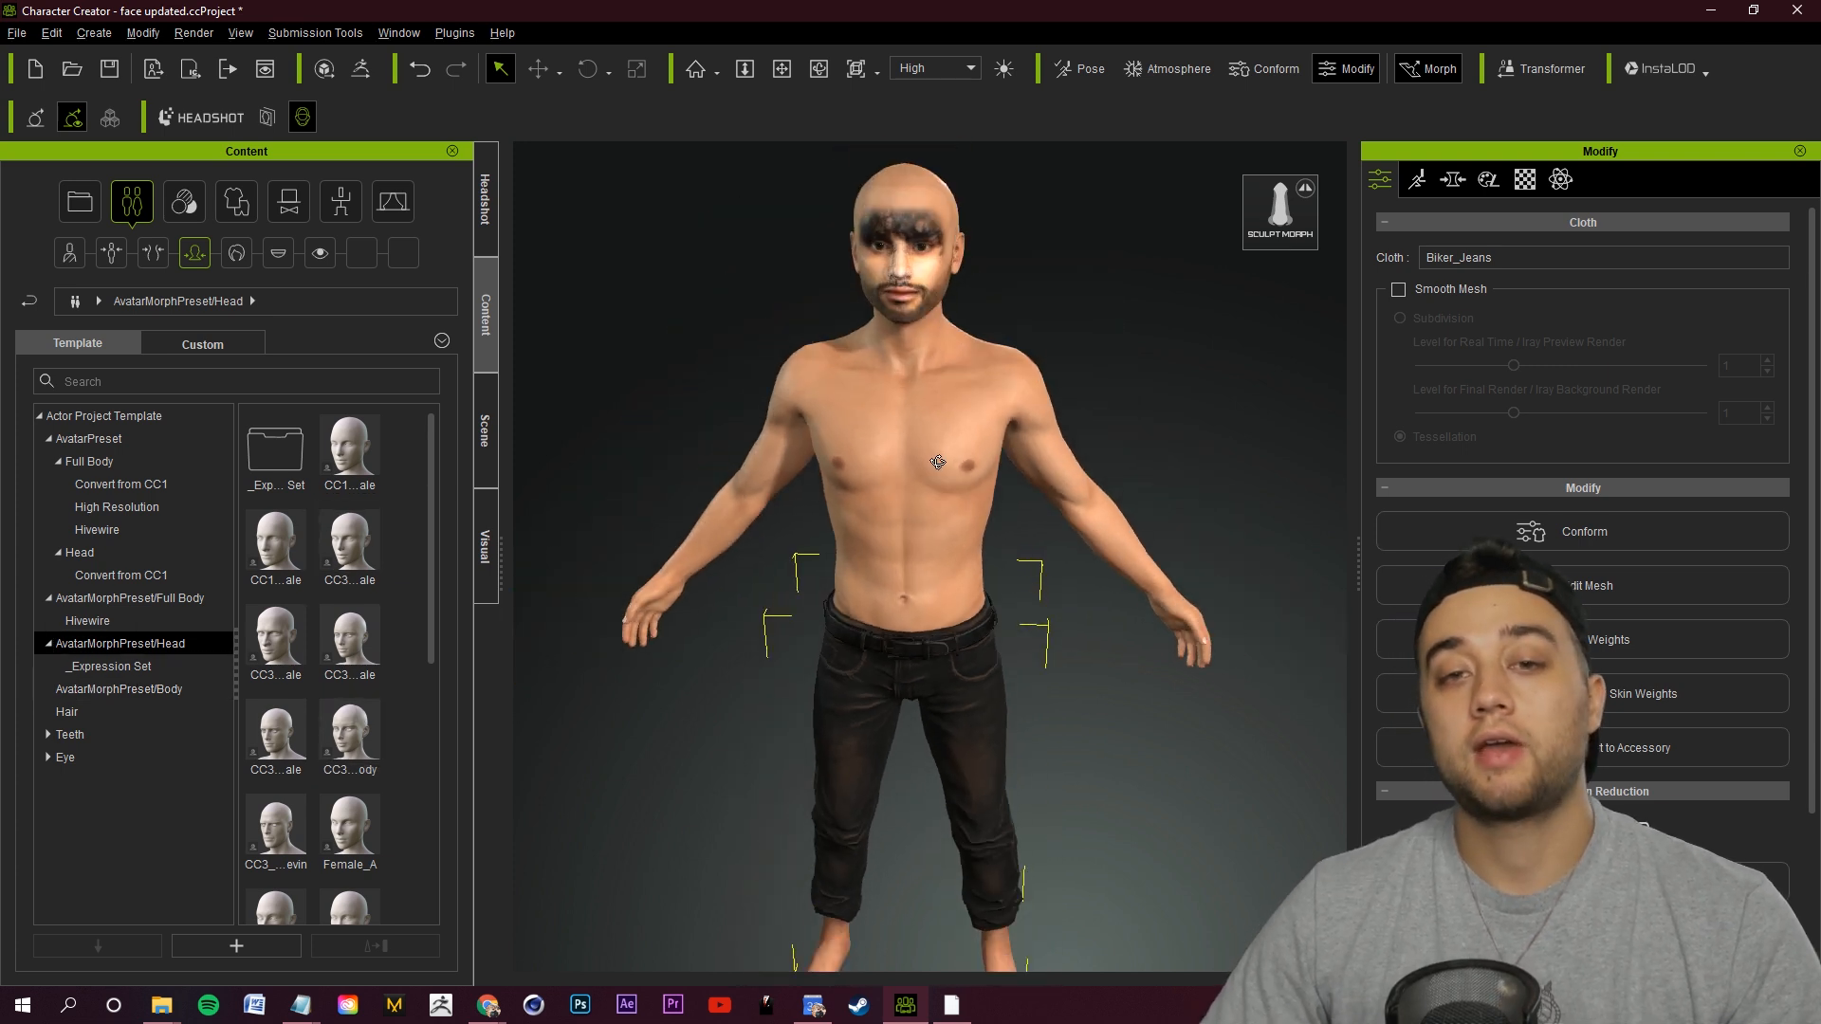
Try the Fohawk hair on the avatar, remove it, and try the neighbouring faded mohawk hair template instead.
left_click(167, 711)
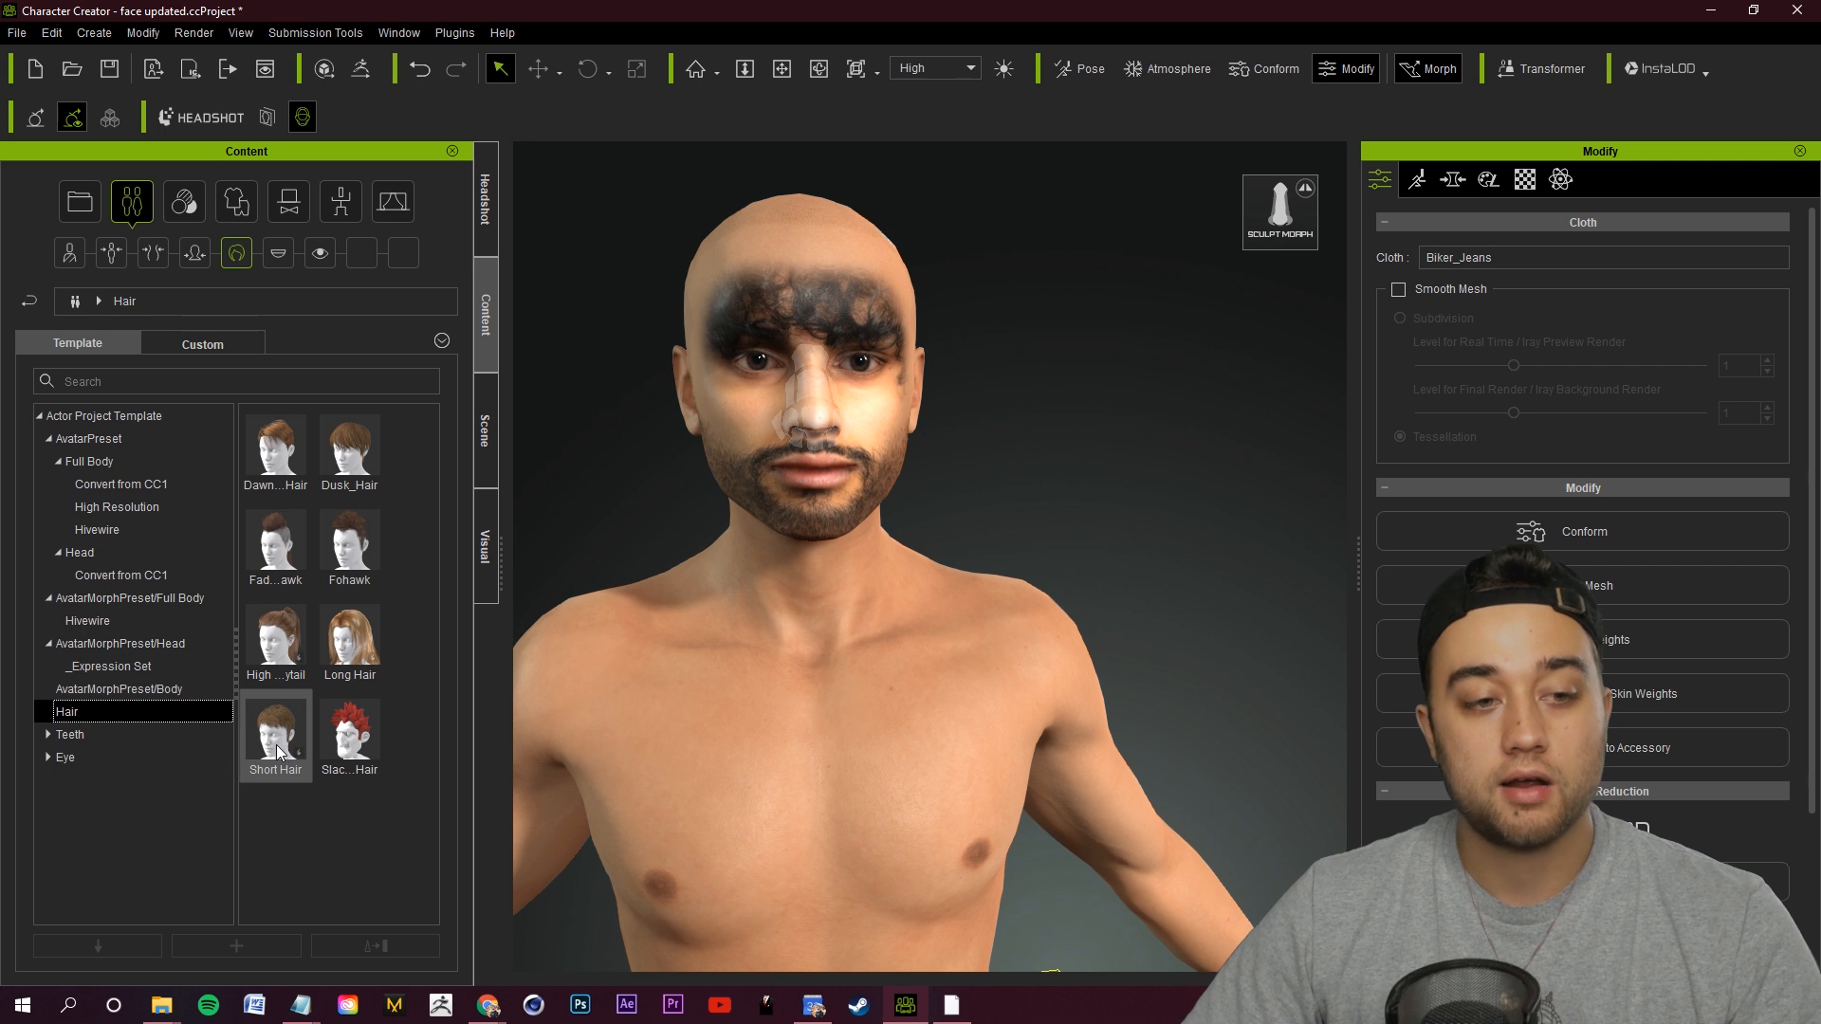
double_click(344, 559)
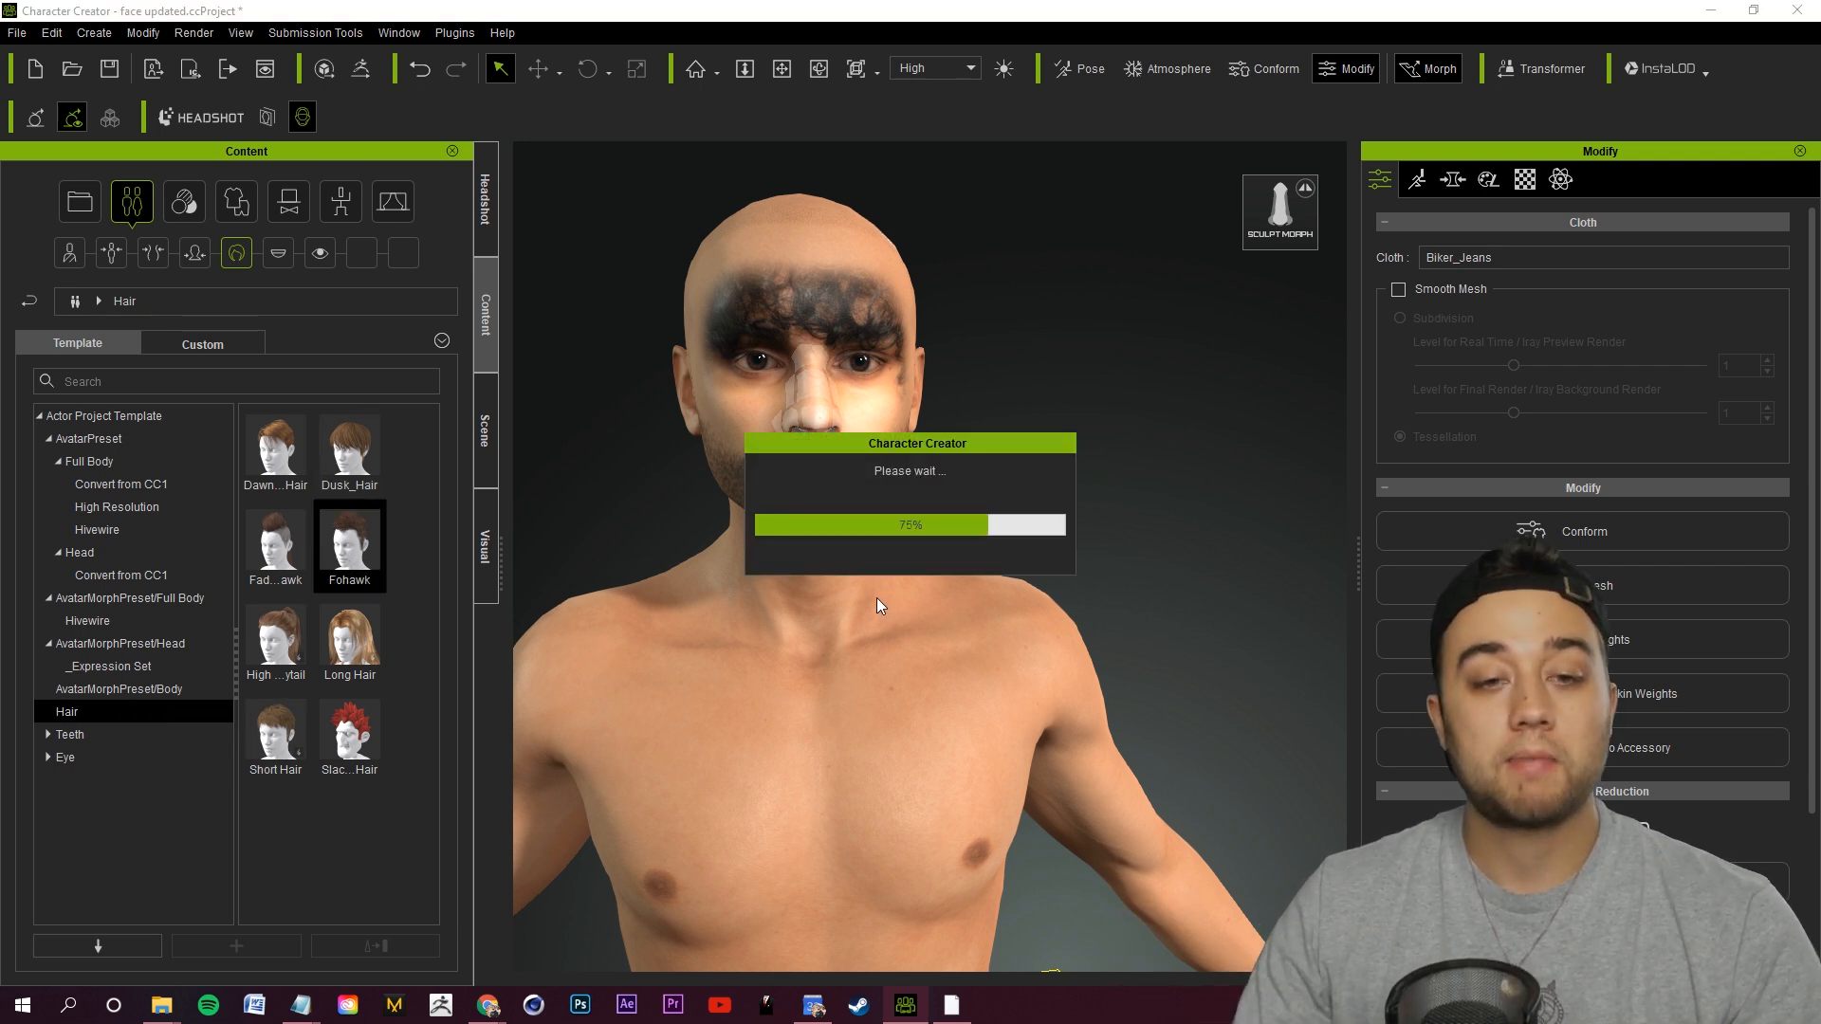
mouse_move(1157, 465)
right_mouse_down()
mouse_move(629, 496)
mouse_move(1143, 456)
right_mouse_up()
key("Delete")
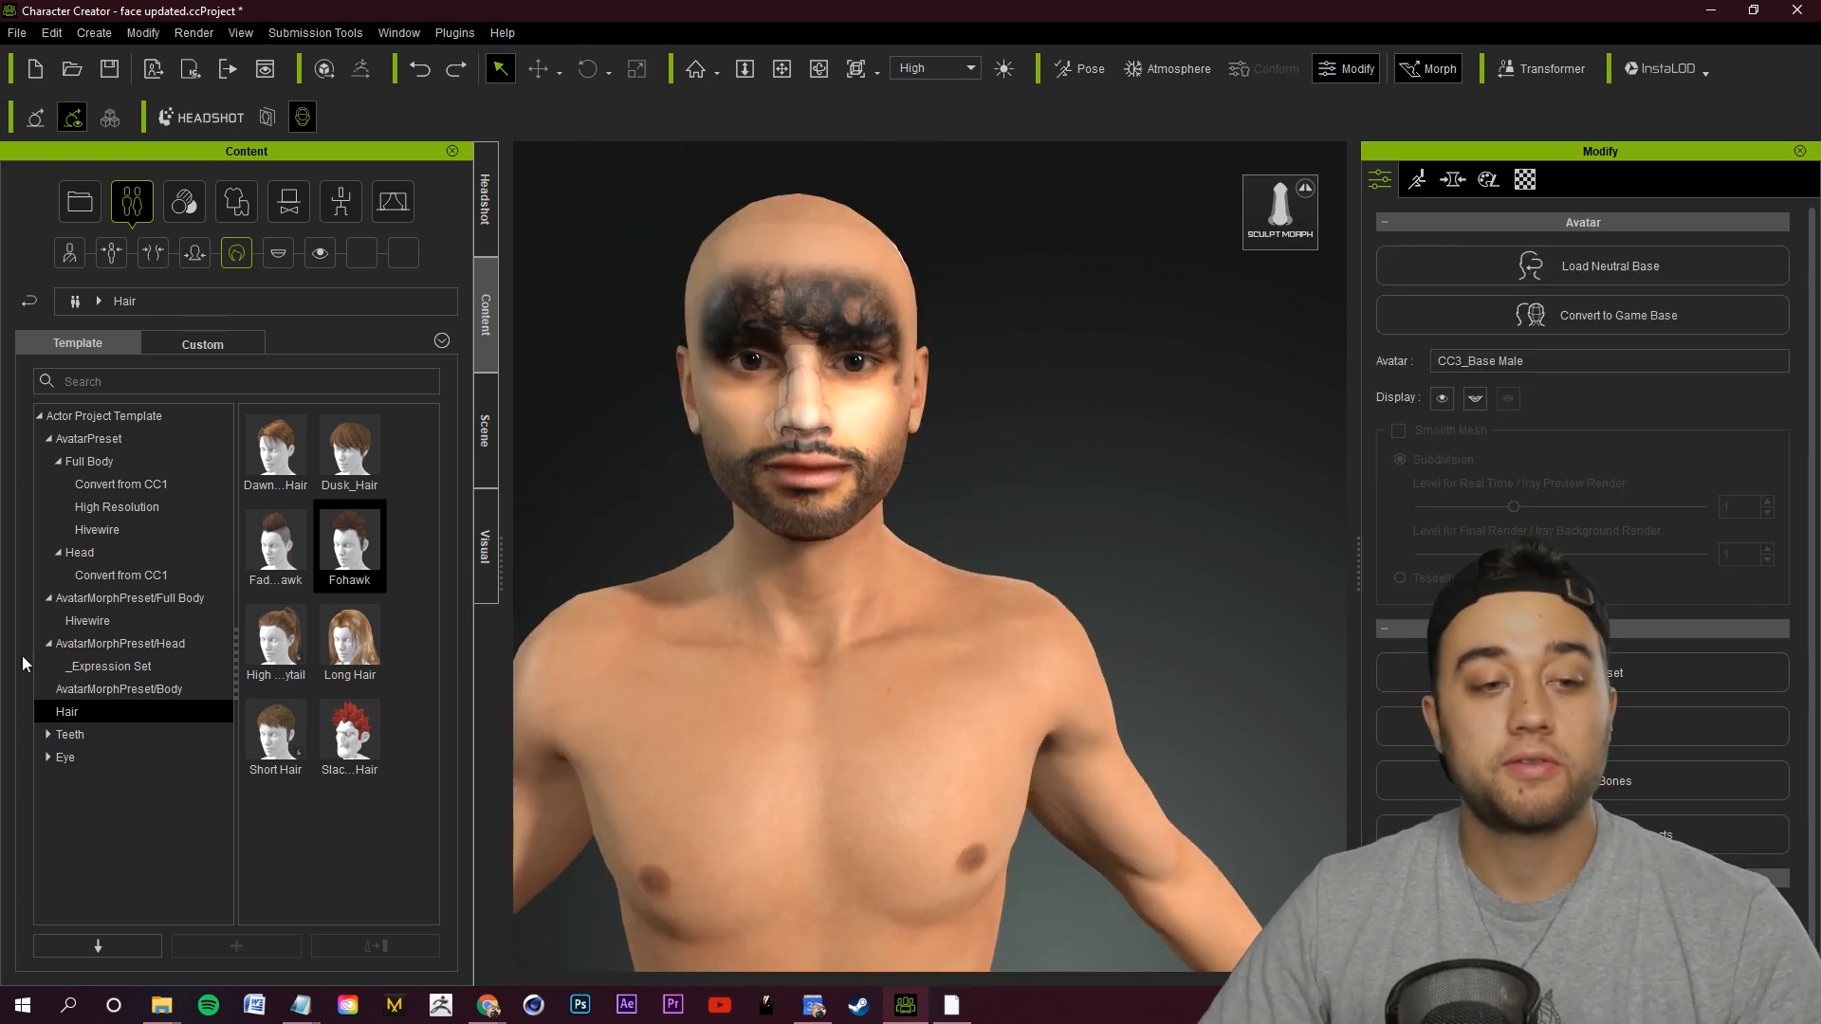
double_click(272, 542)
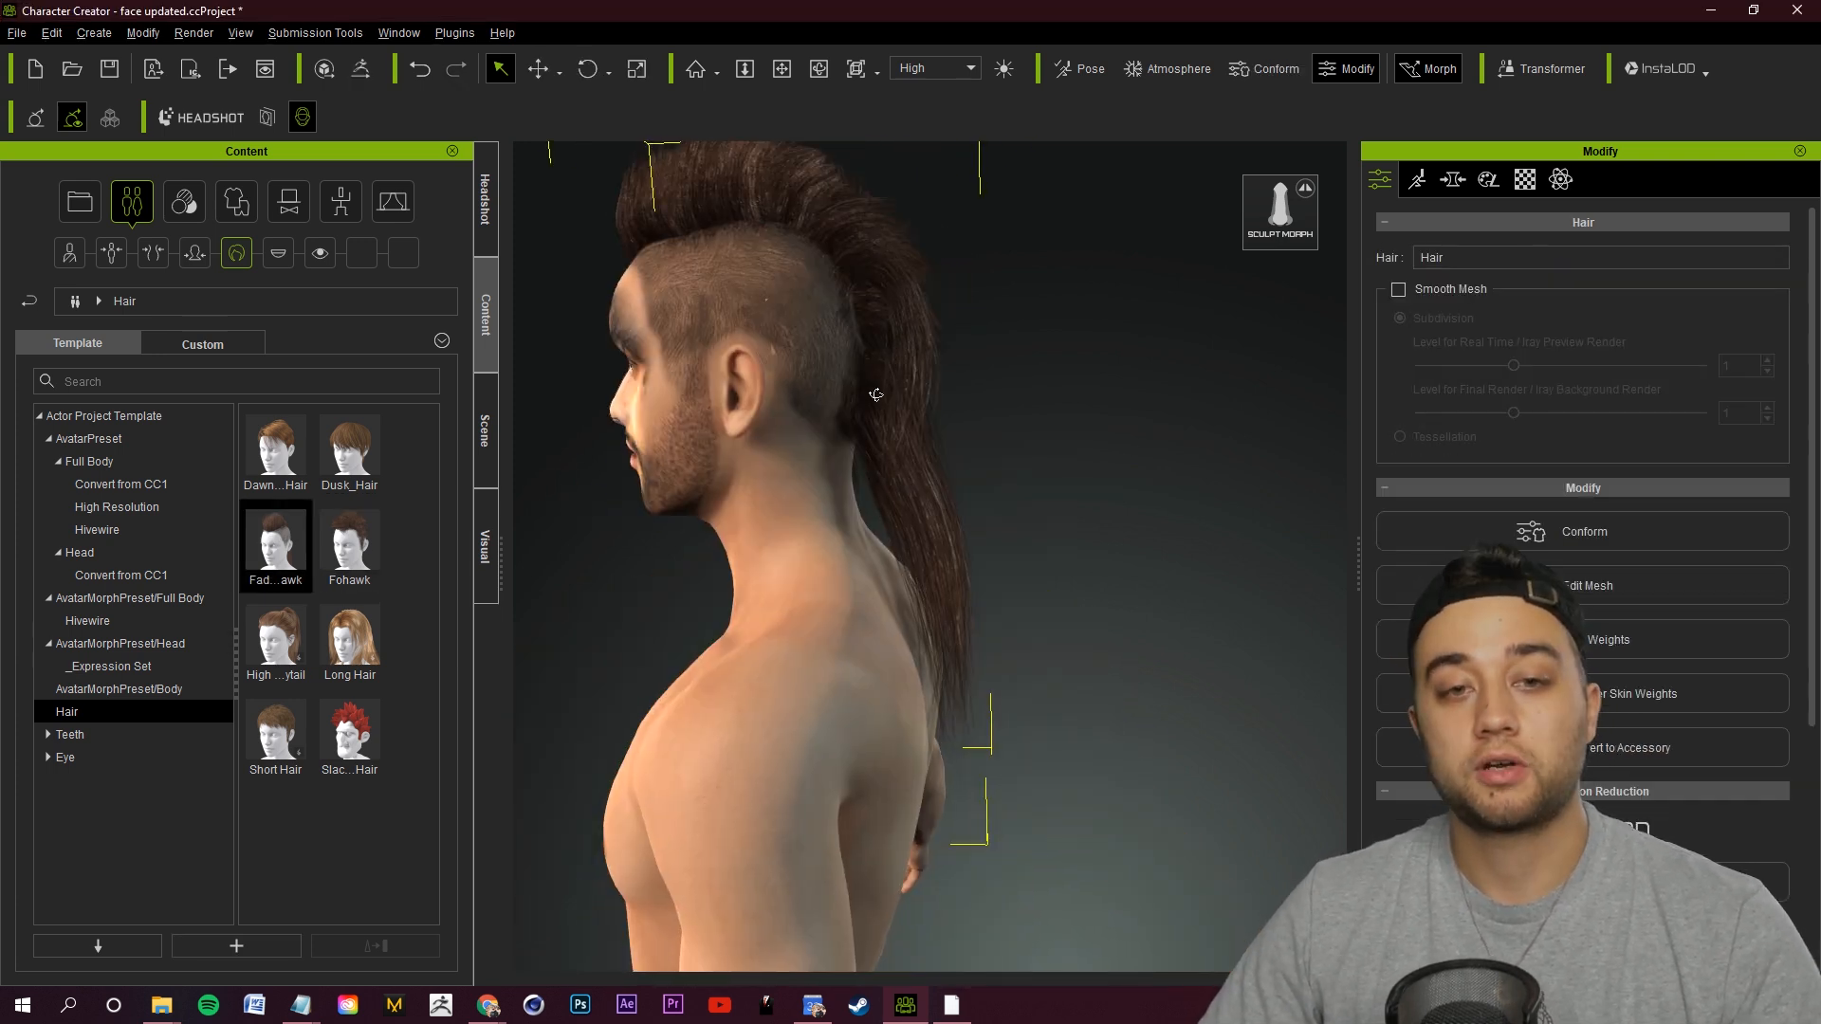
right_click_drag(873, 394, 1118, 439)
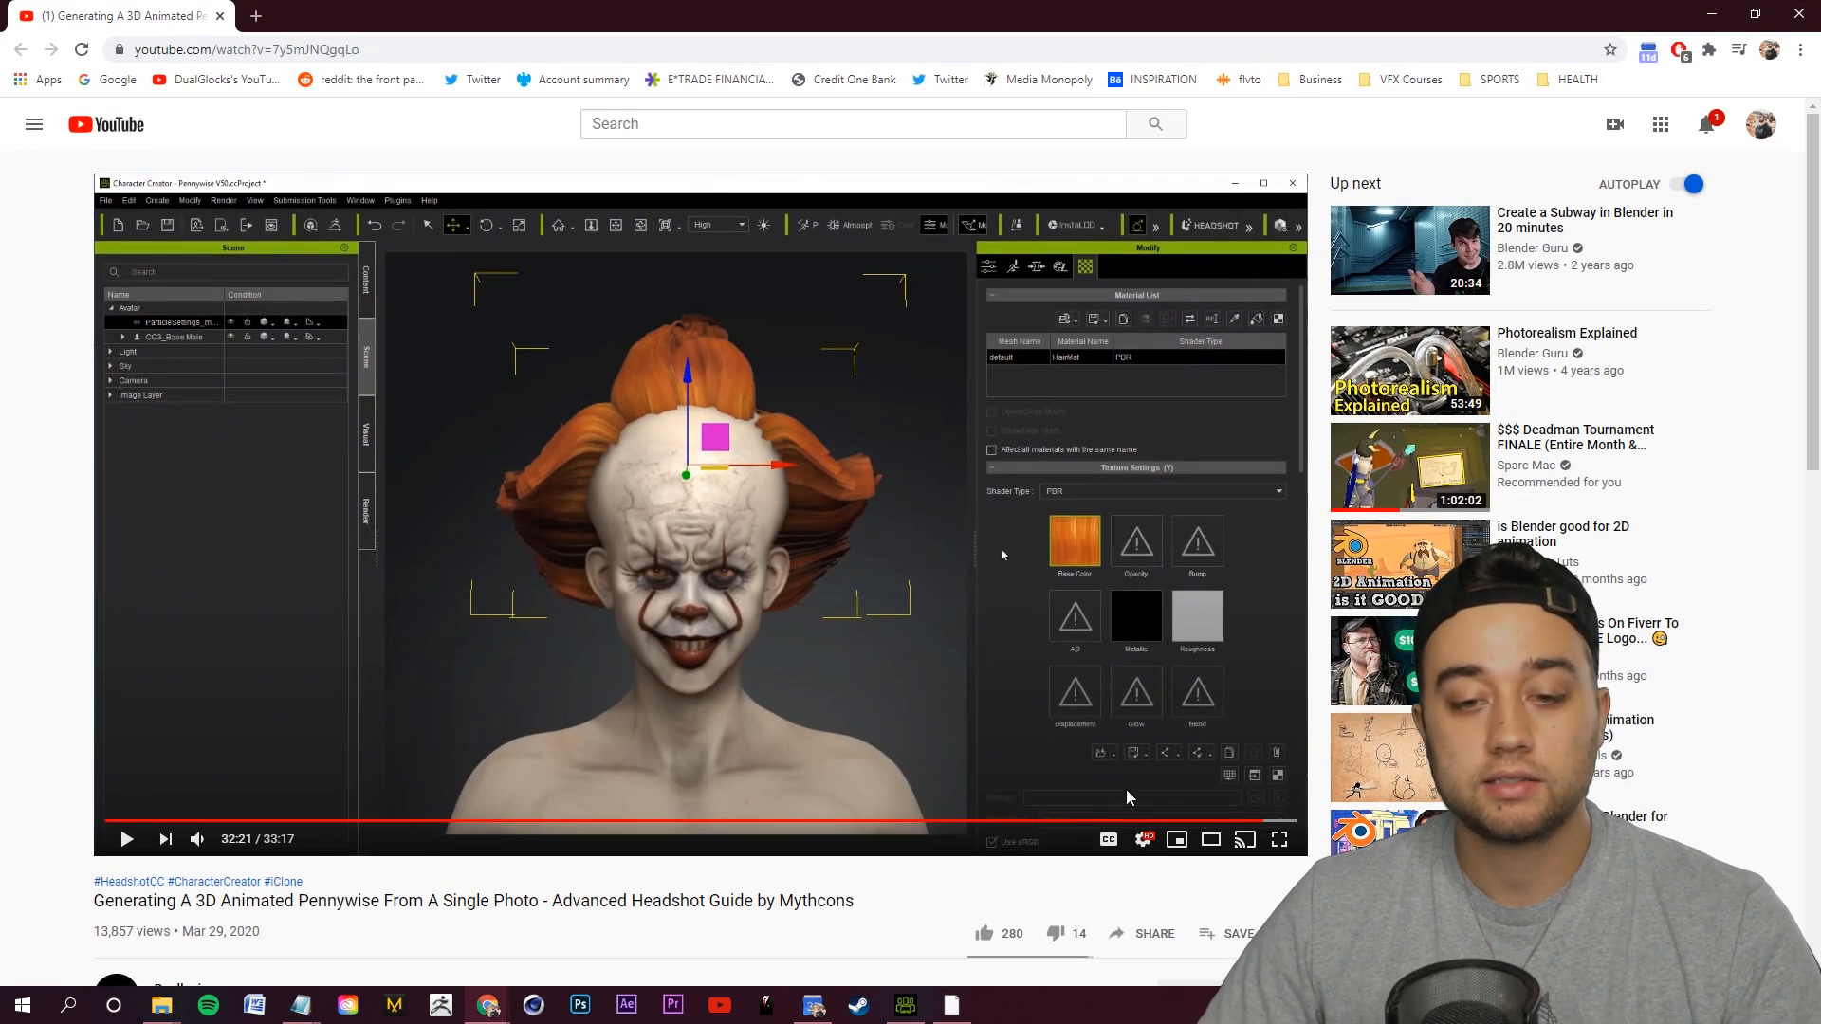
Switch to the browser and skim the YouTube video on generating a 3D animated Pennywise from a single photo, from start to end.
left_click(125, 820)
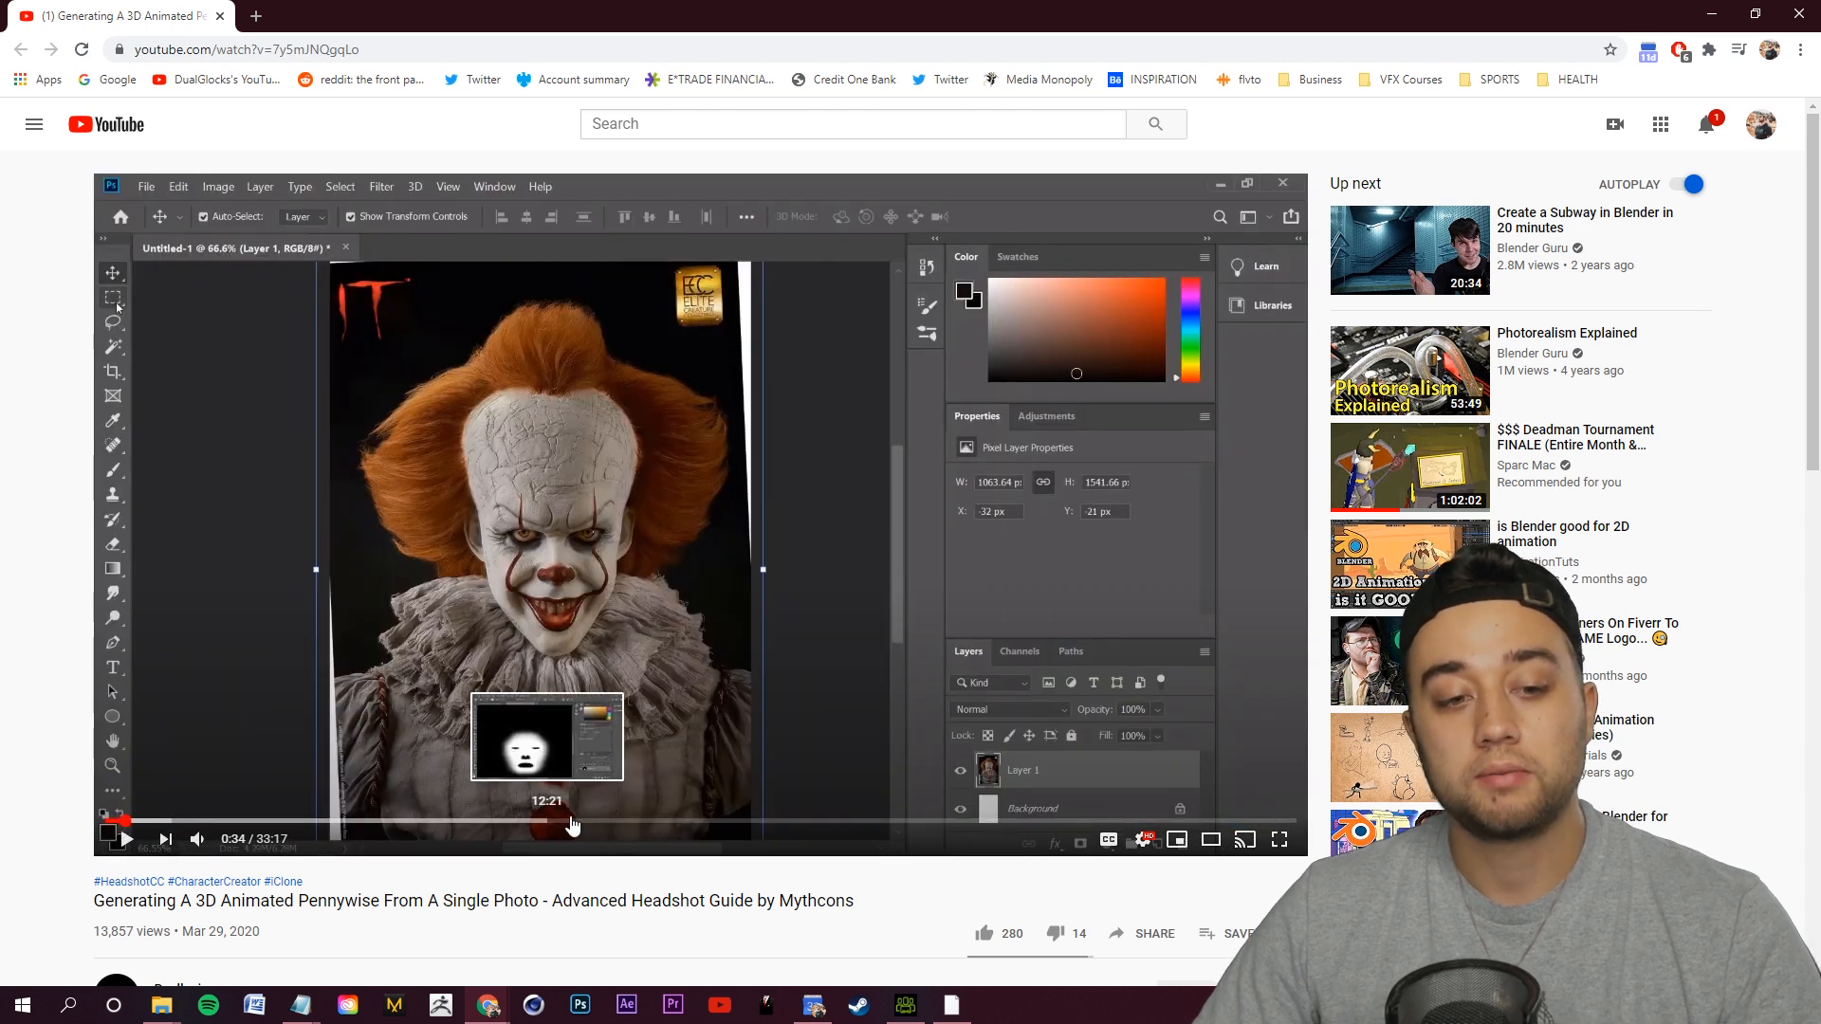
left_click(597, 822)
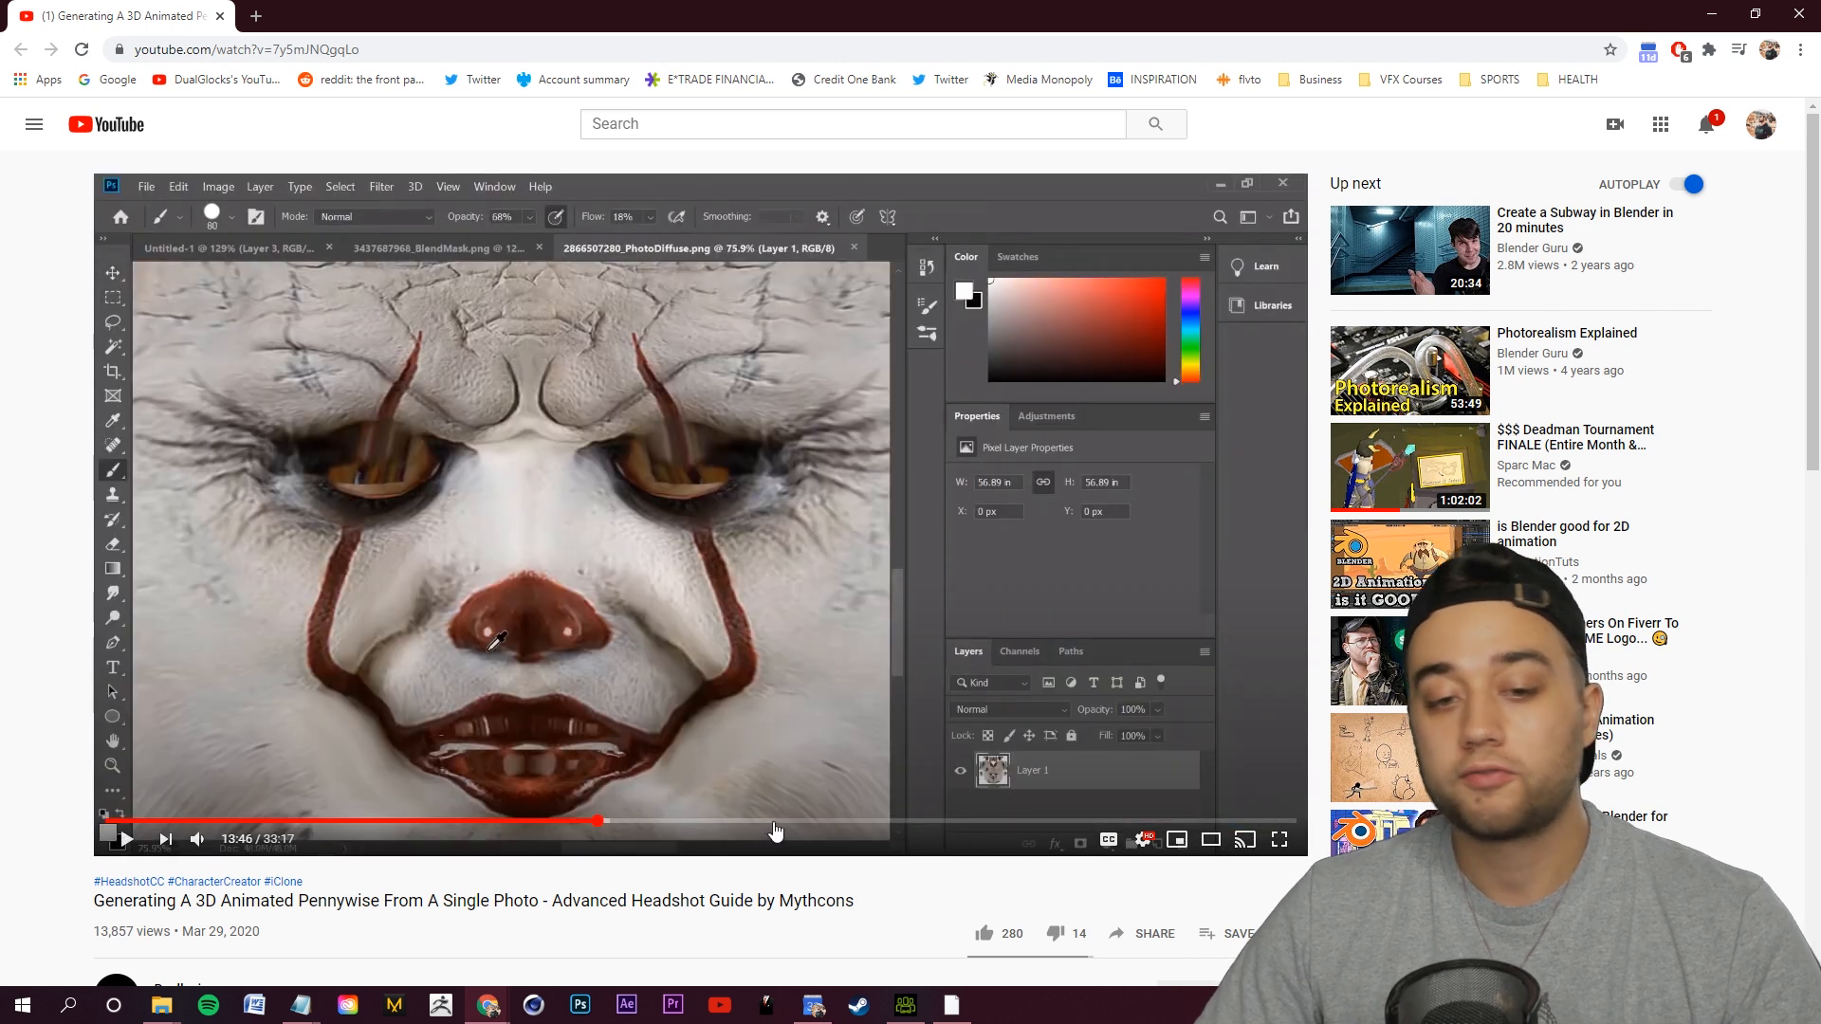
left_click(776, 823)
left_click(928, 823)
left_click(992, 822)
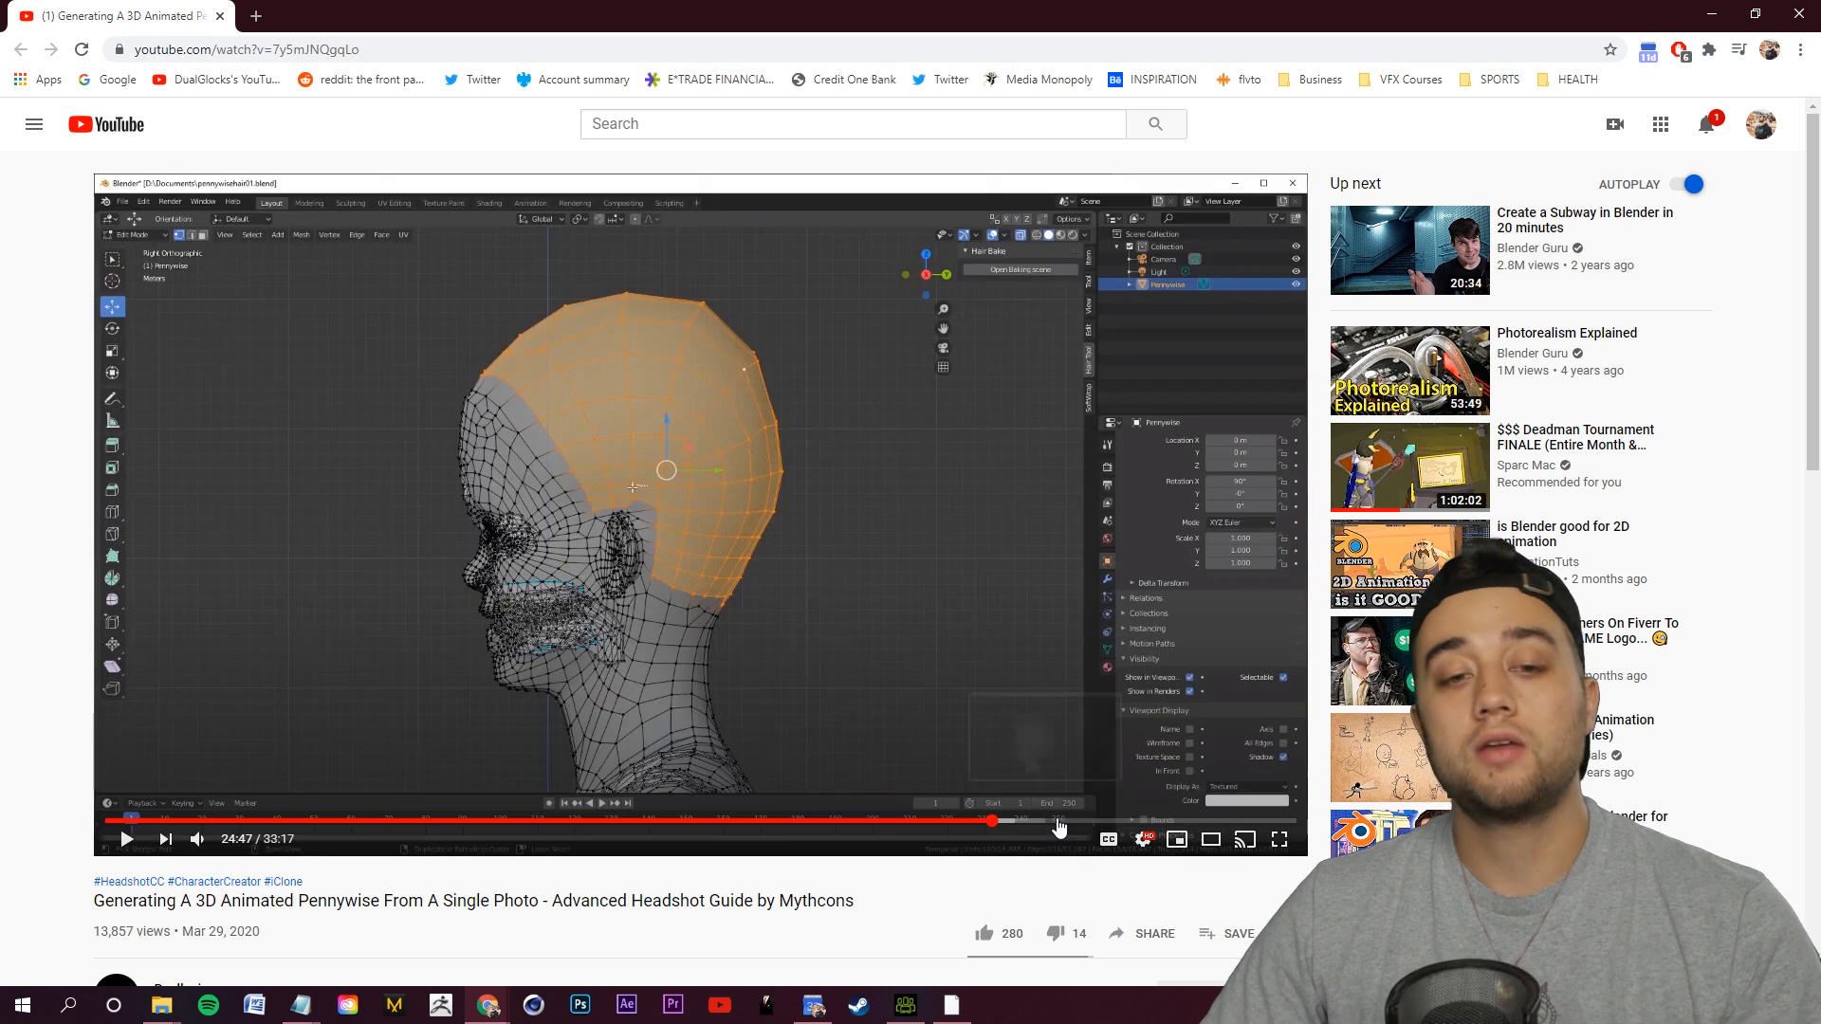
left_click(1111, 823)
left_click(1149, 822)
left_click(1175, 822)
left_click(1212, 822)
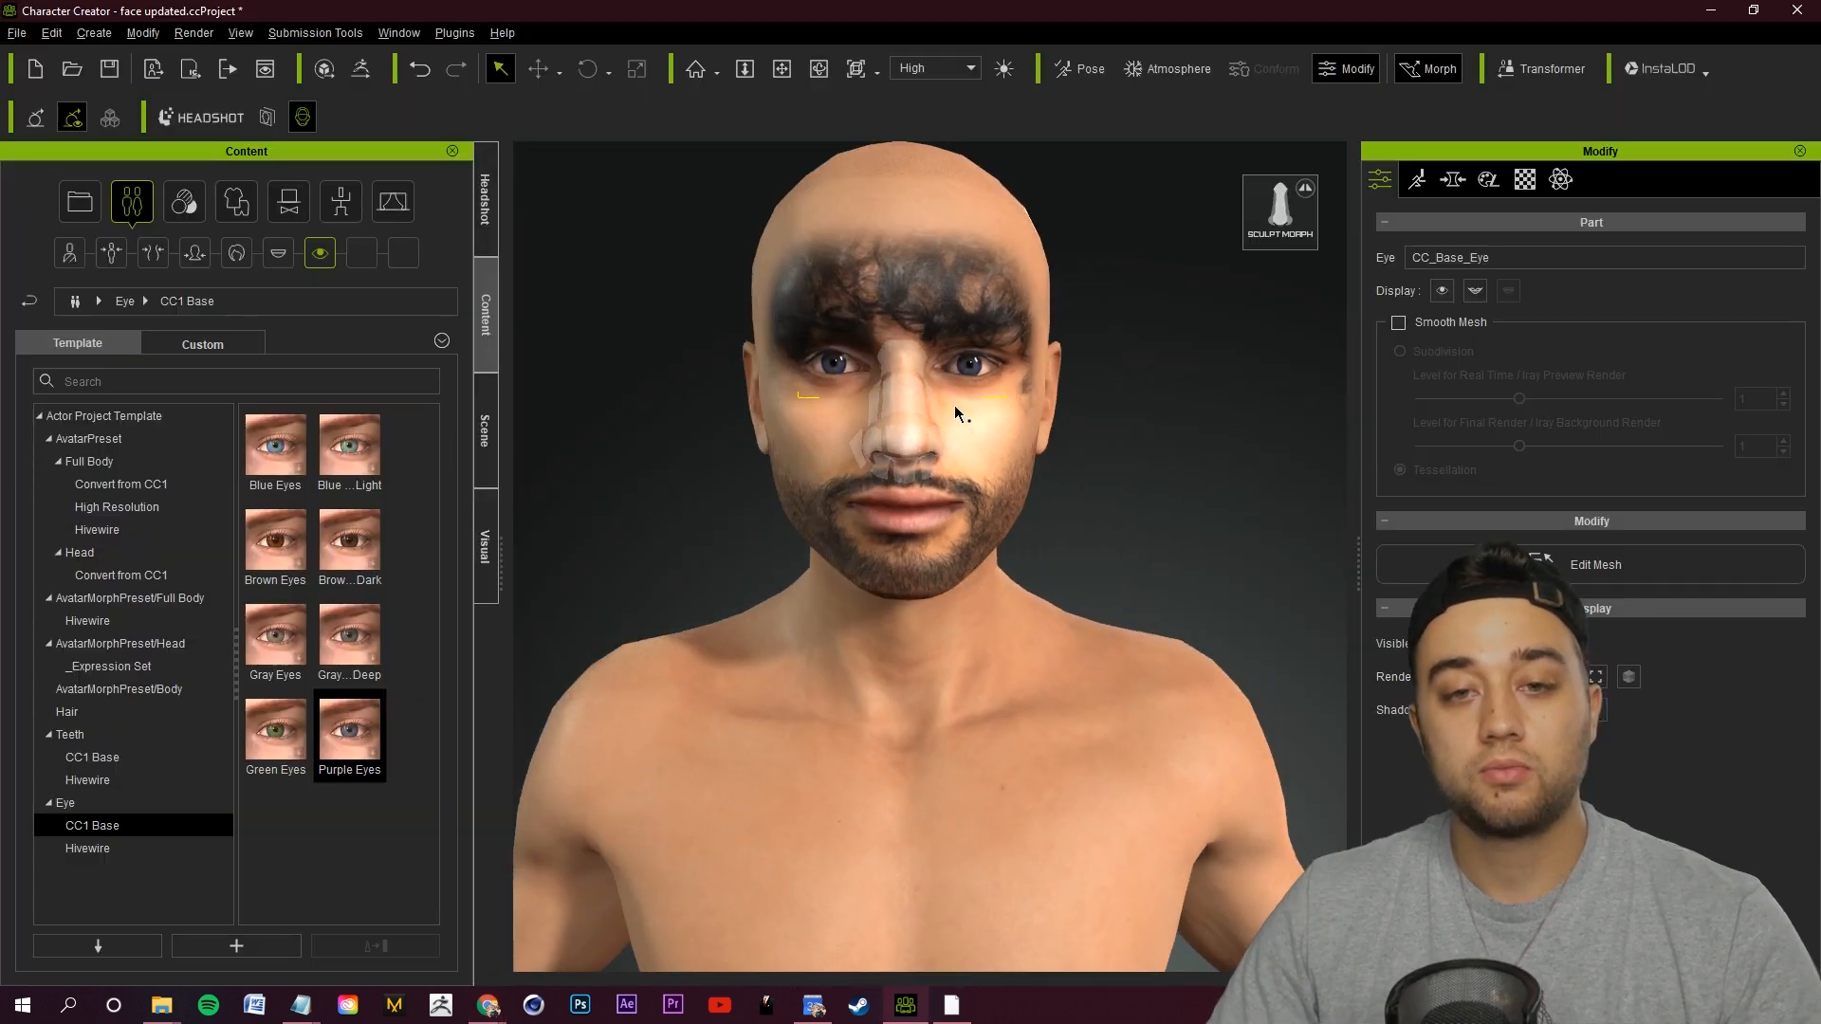
Examine the avatar's eyes up close in Character Creator and browse the Hivewire eye templates.
scroll(955, 410, "up", 3)
scroll(900, 395, "down", 3)
scroll(857, 482, "up", 1)
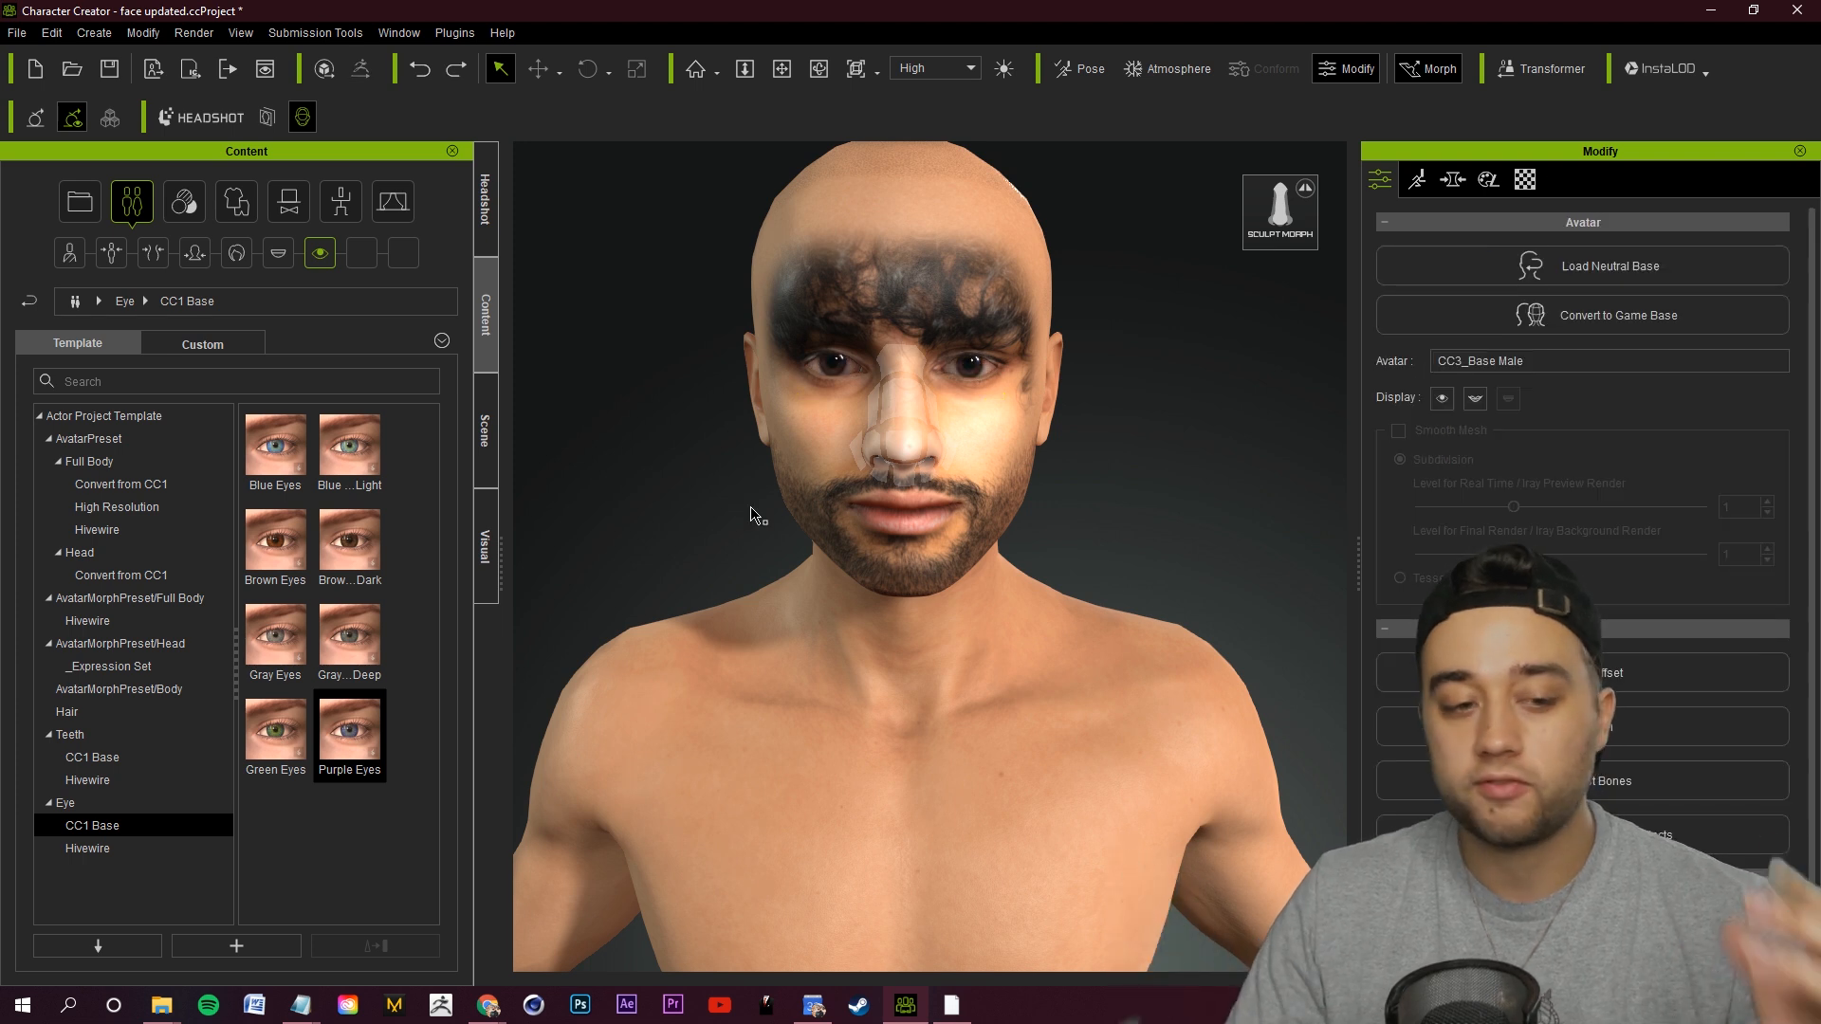
left_click(90, 849)
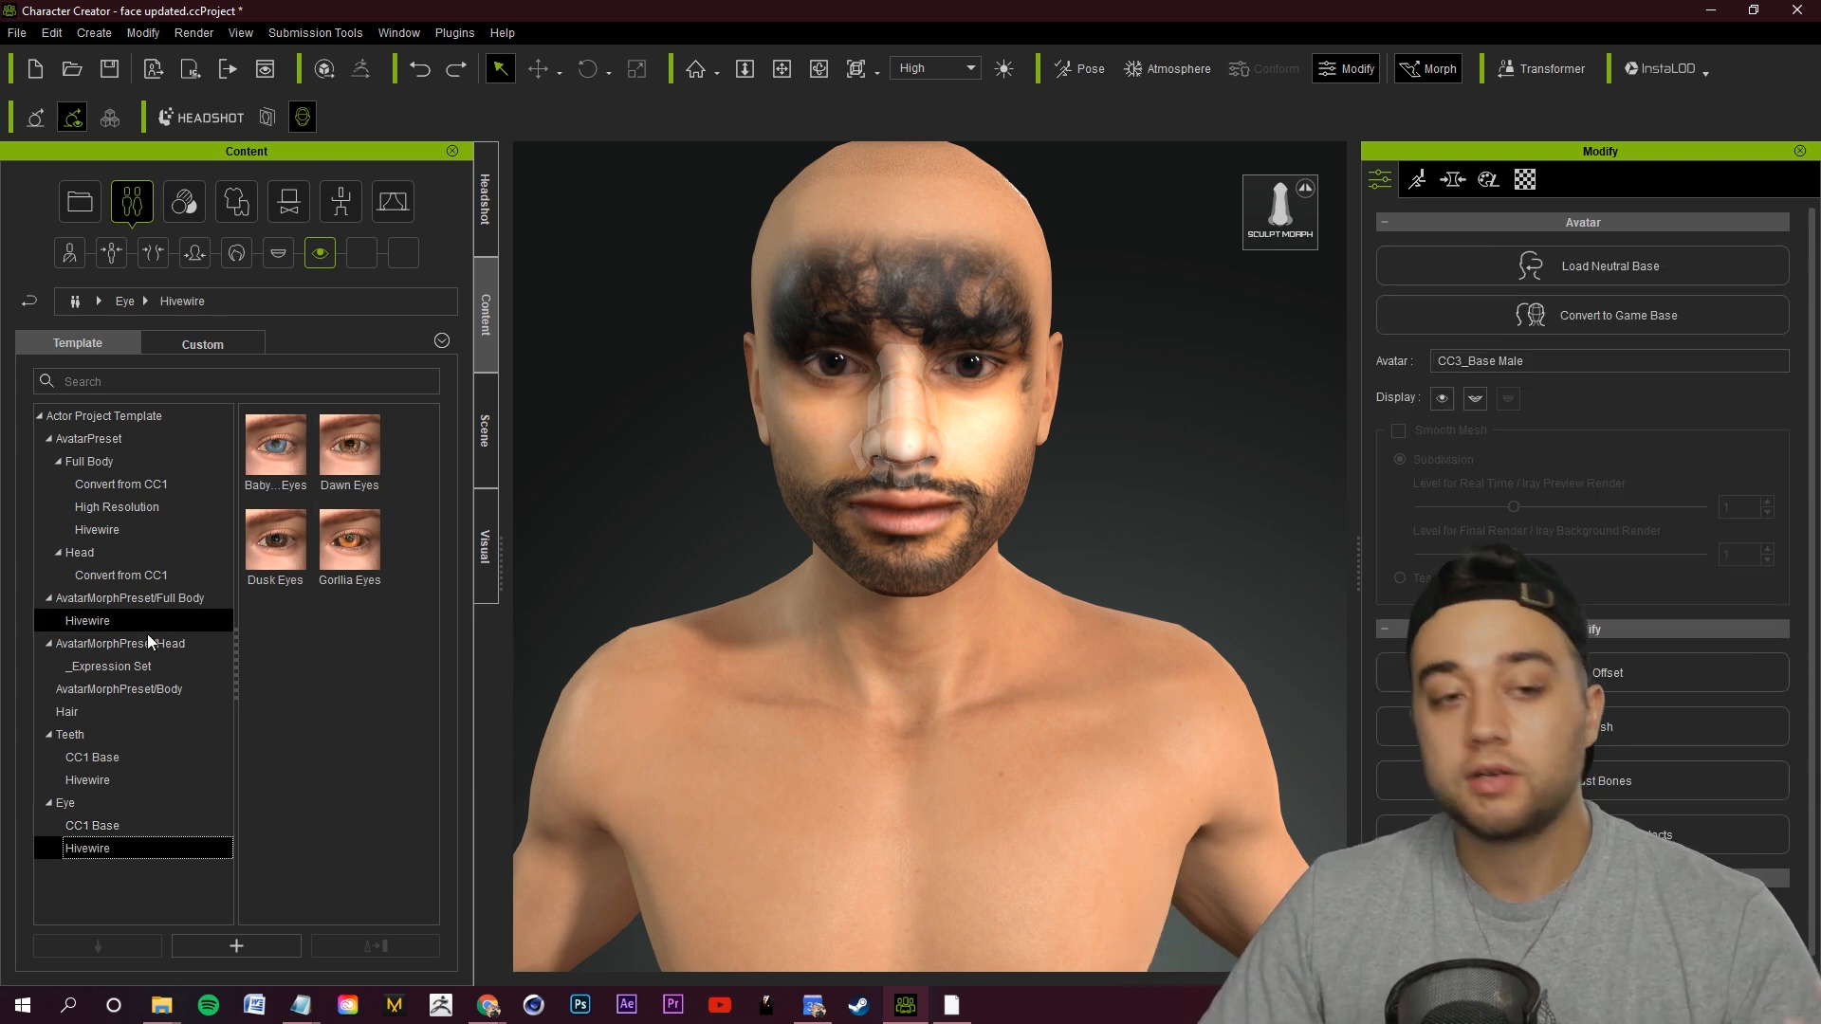
Try the Heavy Male body morph preset on the avatar, inspect the figure and undo the change.
double_click(351, 781)
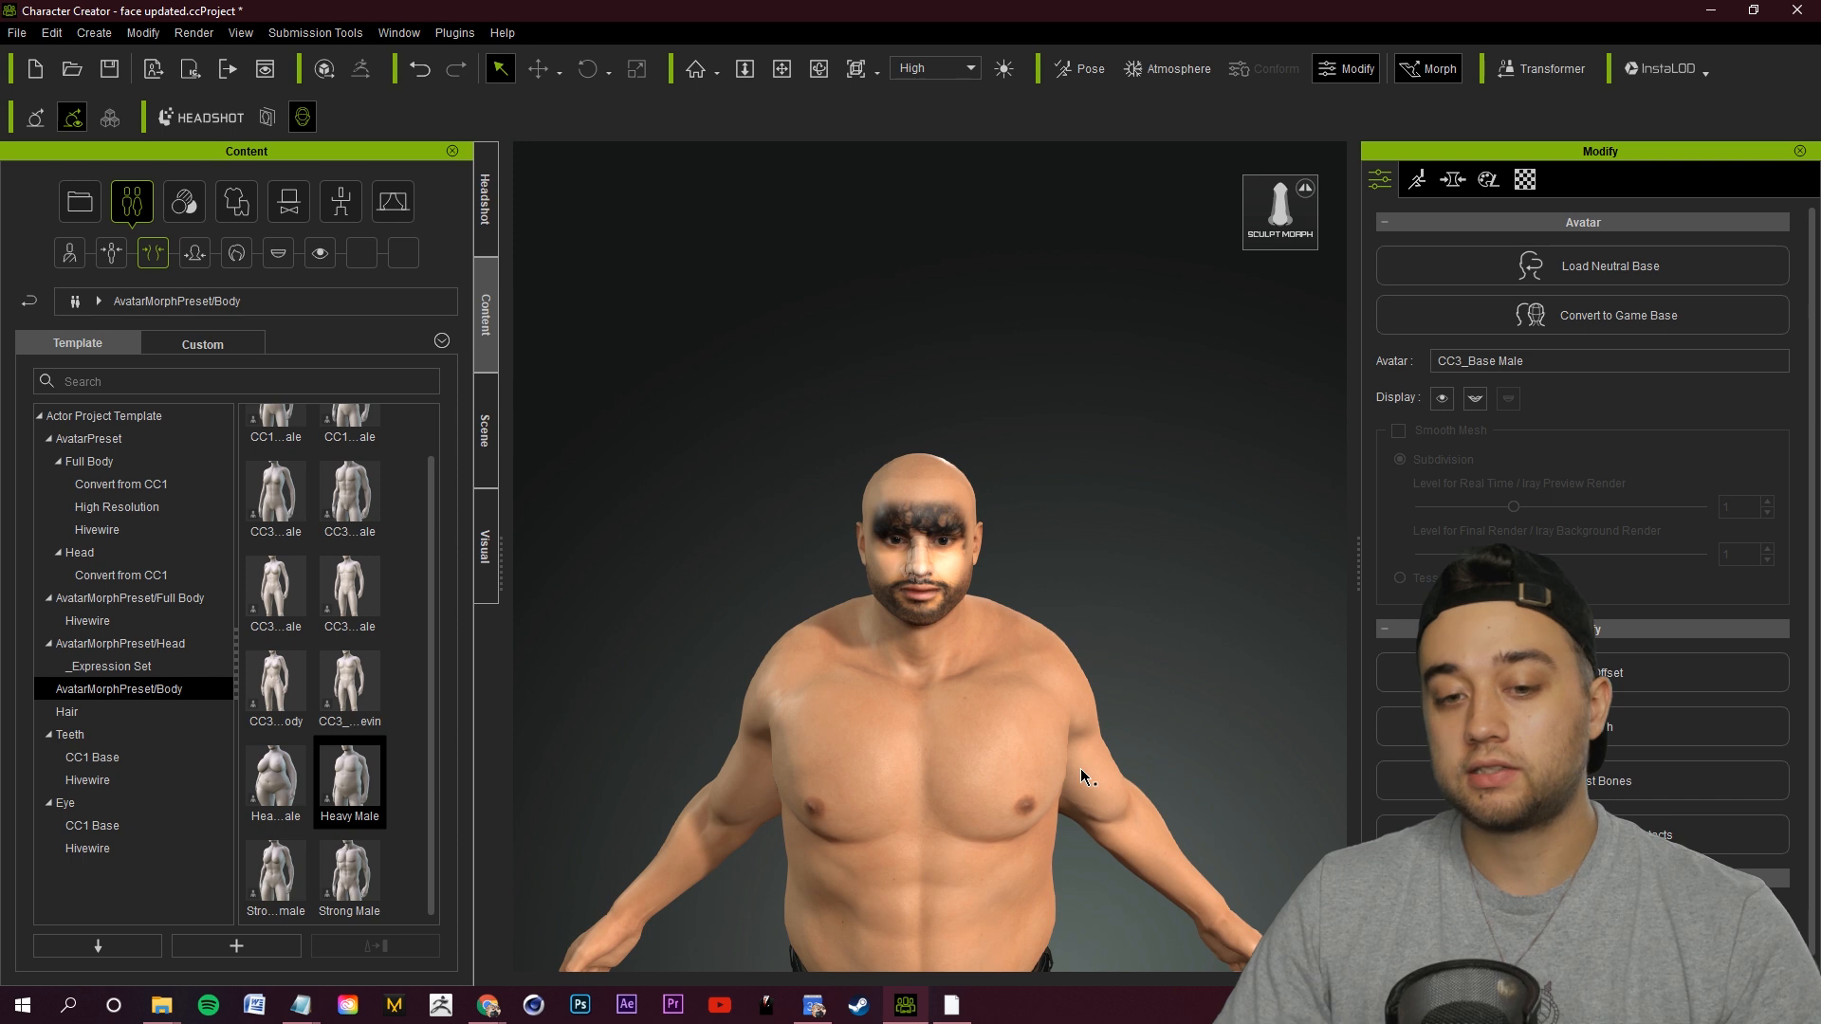
scroll(1038, 799, "up", 3)
scroll(1039, 798, "down", 2)
scroll(1039, 799, "down", 4)
right_click_drag(1051, 711, 980, 748)
scroll(980, 747, "up", 2)
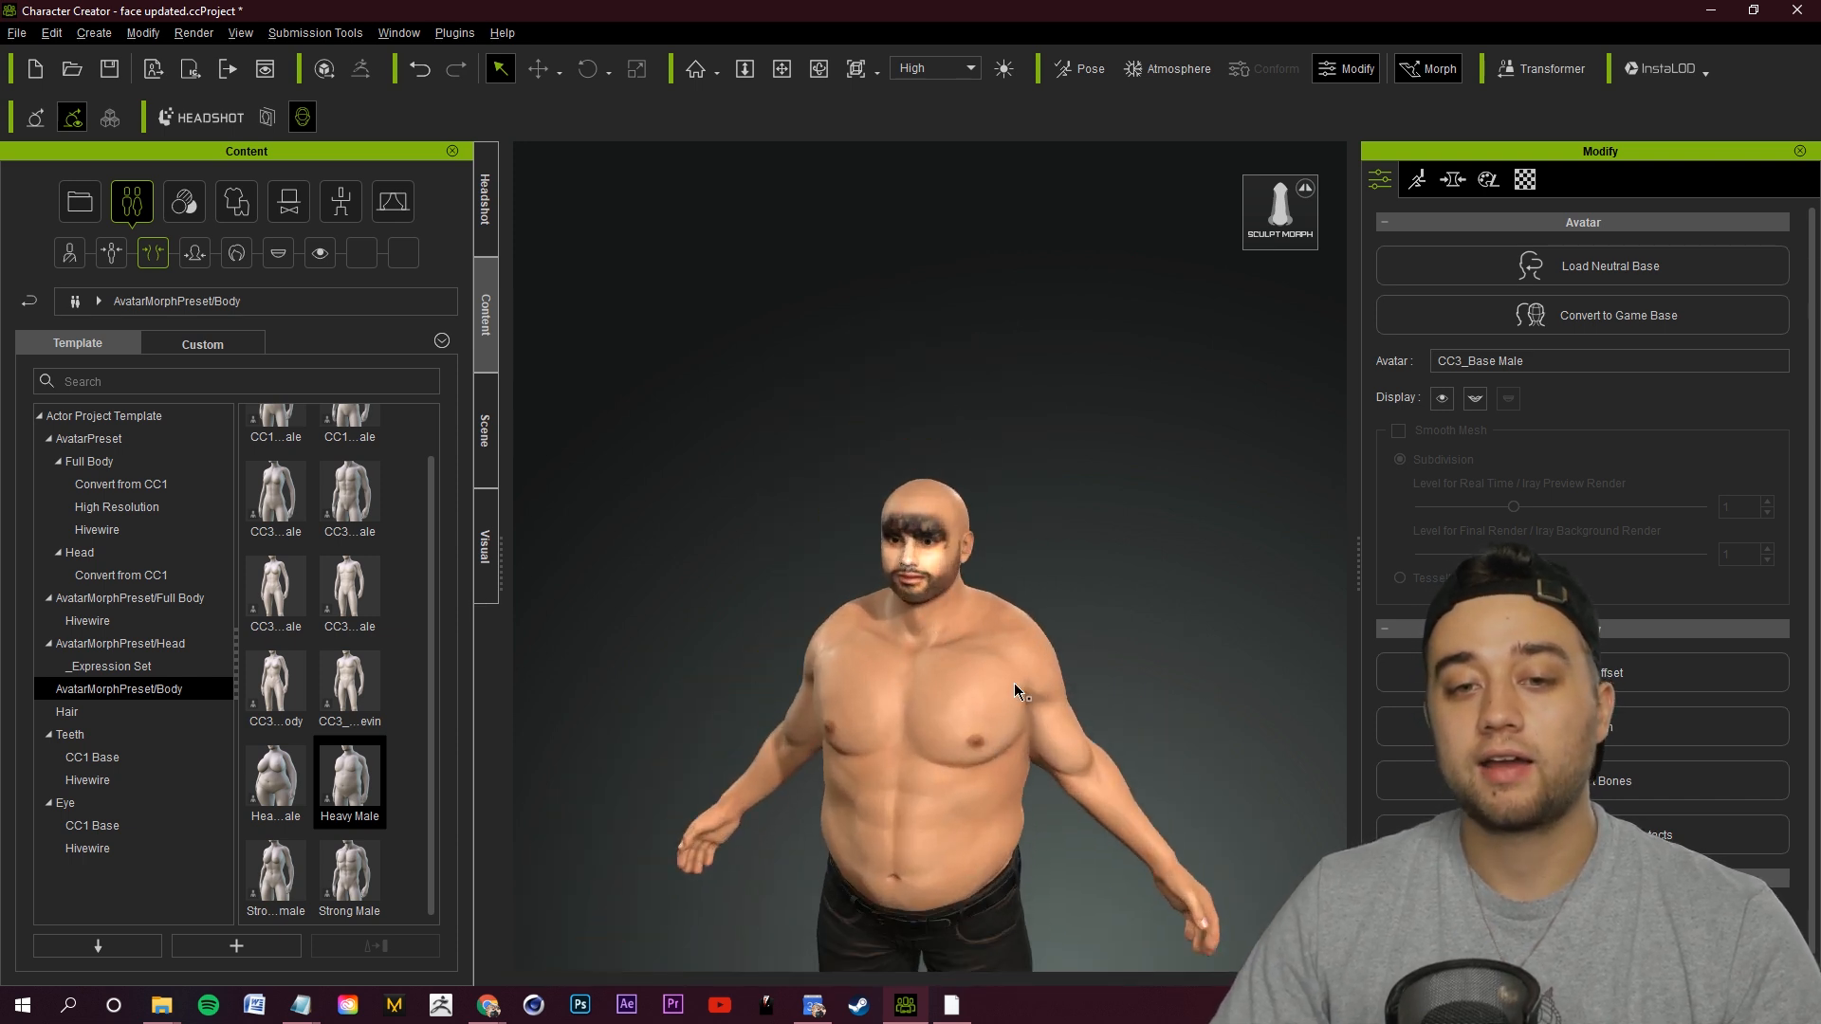
key("ctrl+z")
Try increasing the Bodybuilder morph in the avatar's Full Body morph settings.
left_click(1417, 180)
left_click(1379, 180)
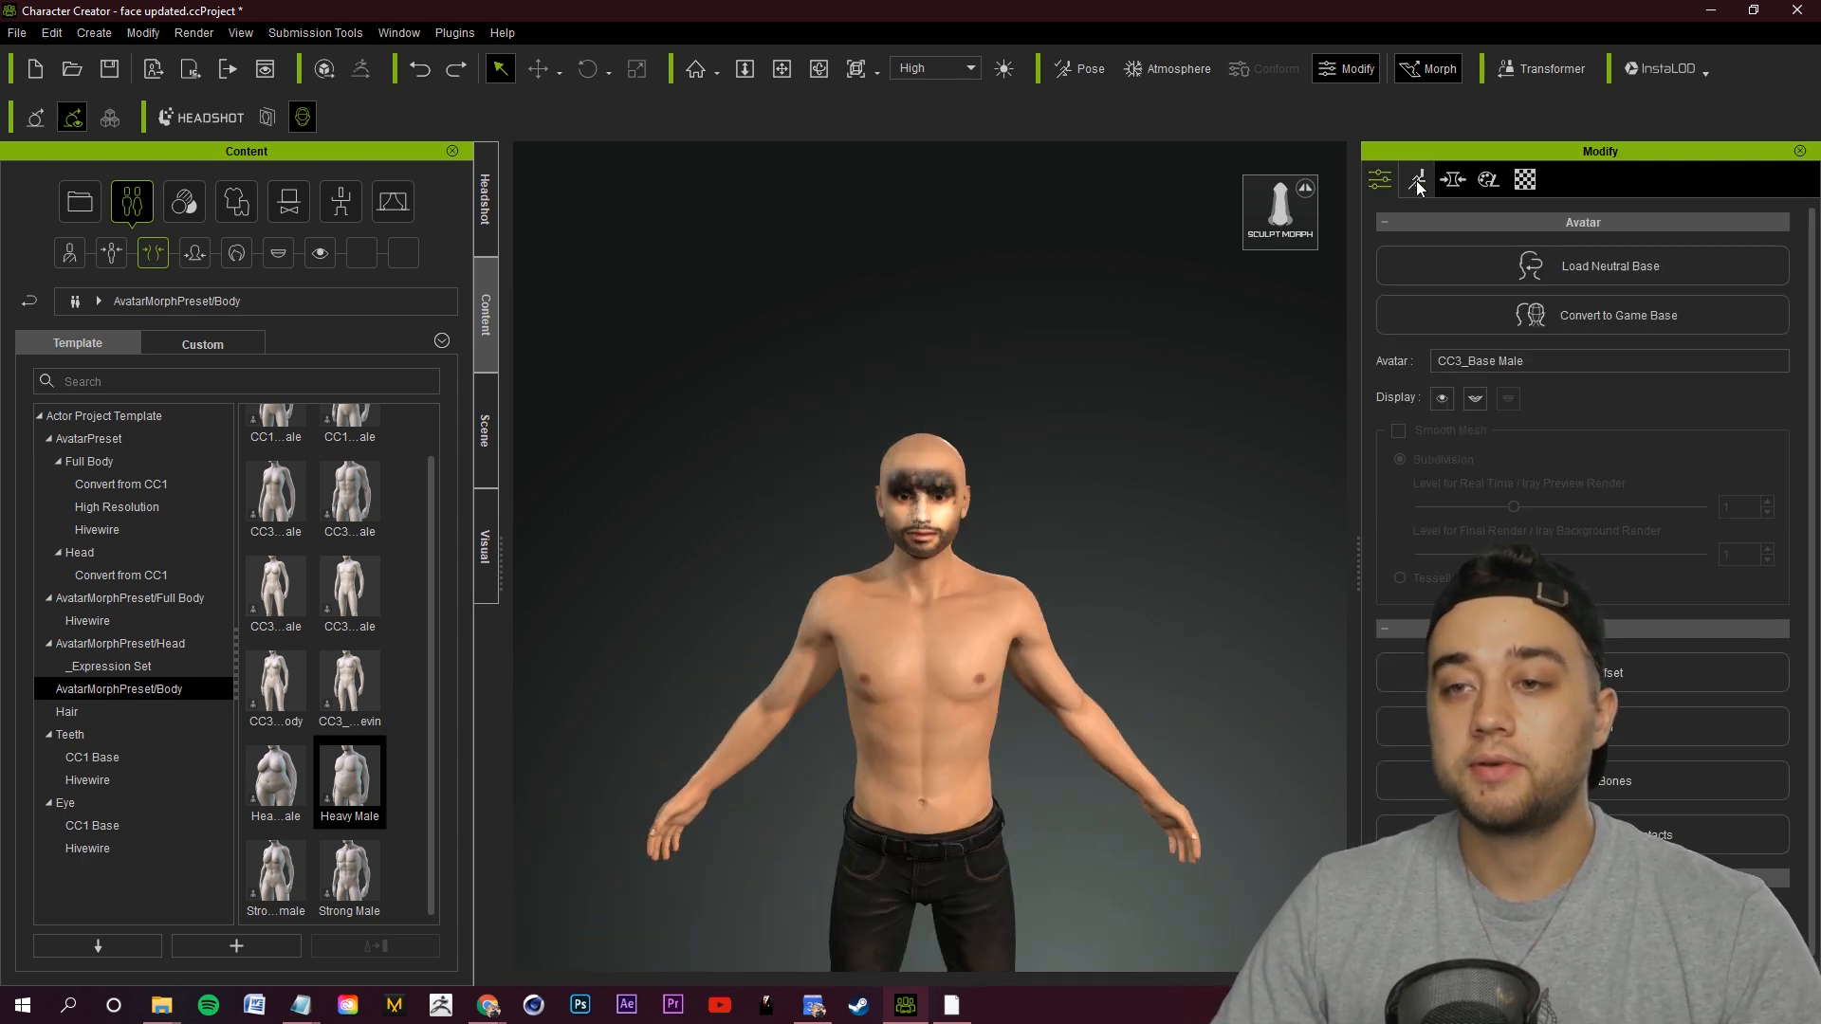
left_click(1454, 180)
left_click(1496, 273)
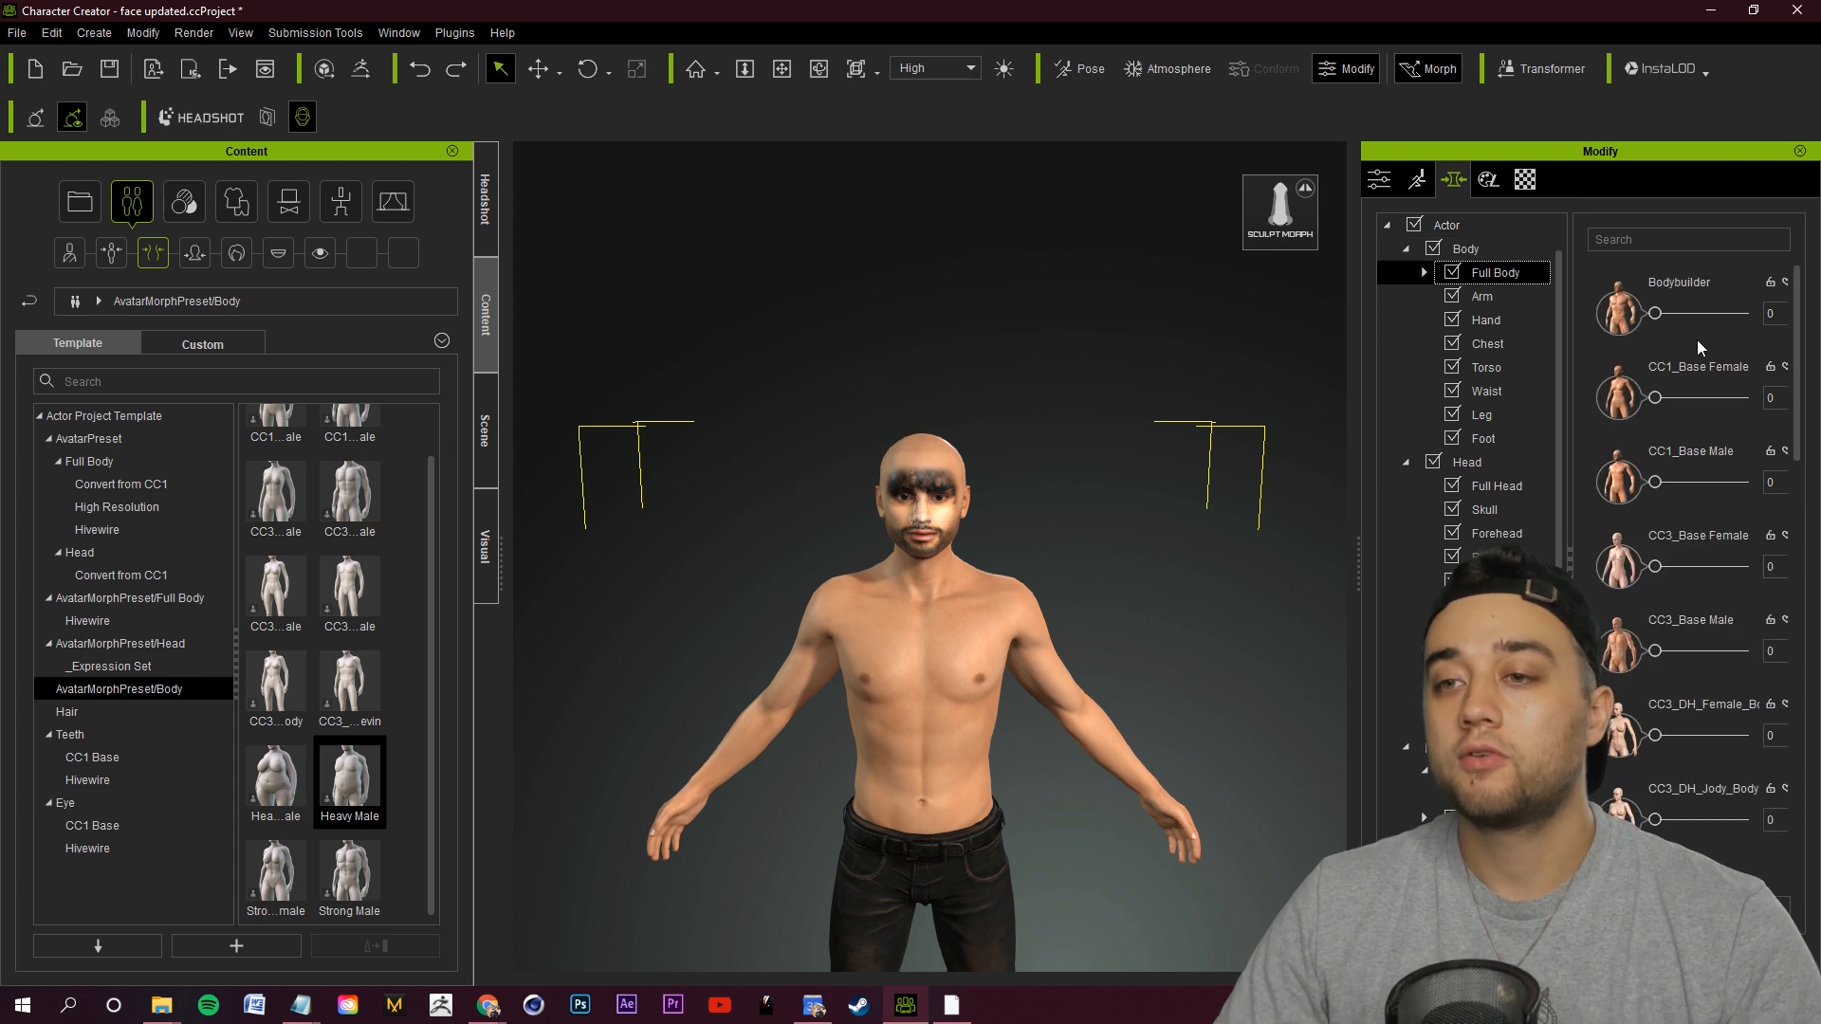
left_click_drag(1655, 314, 1692, 318)
Browse the accessory templates in the Arm, Others and Leg categories.
left_click(289, 201)
left_click(101, 484)
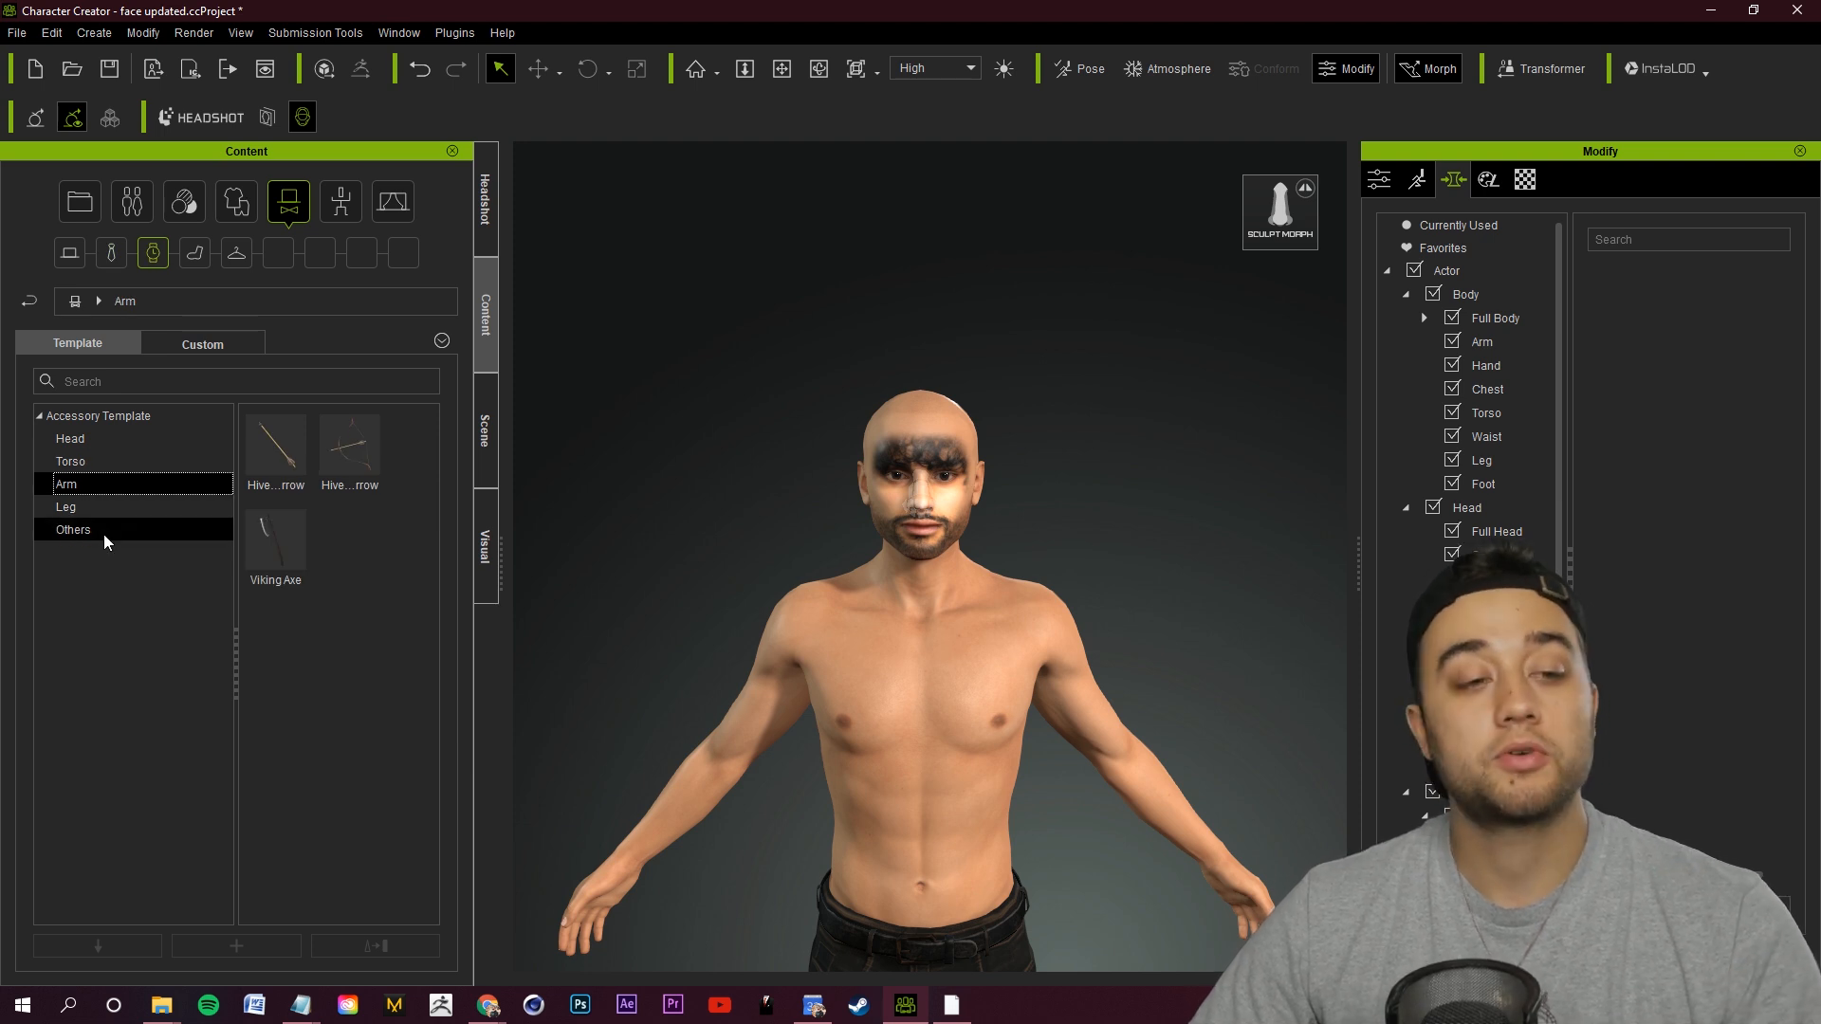
left_click(105, 531)
left_click(99, 510)
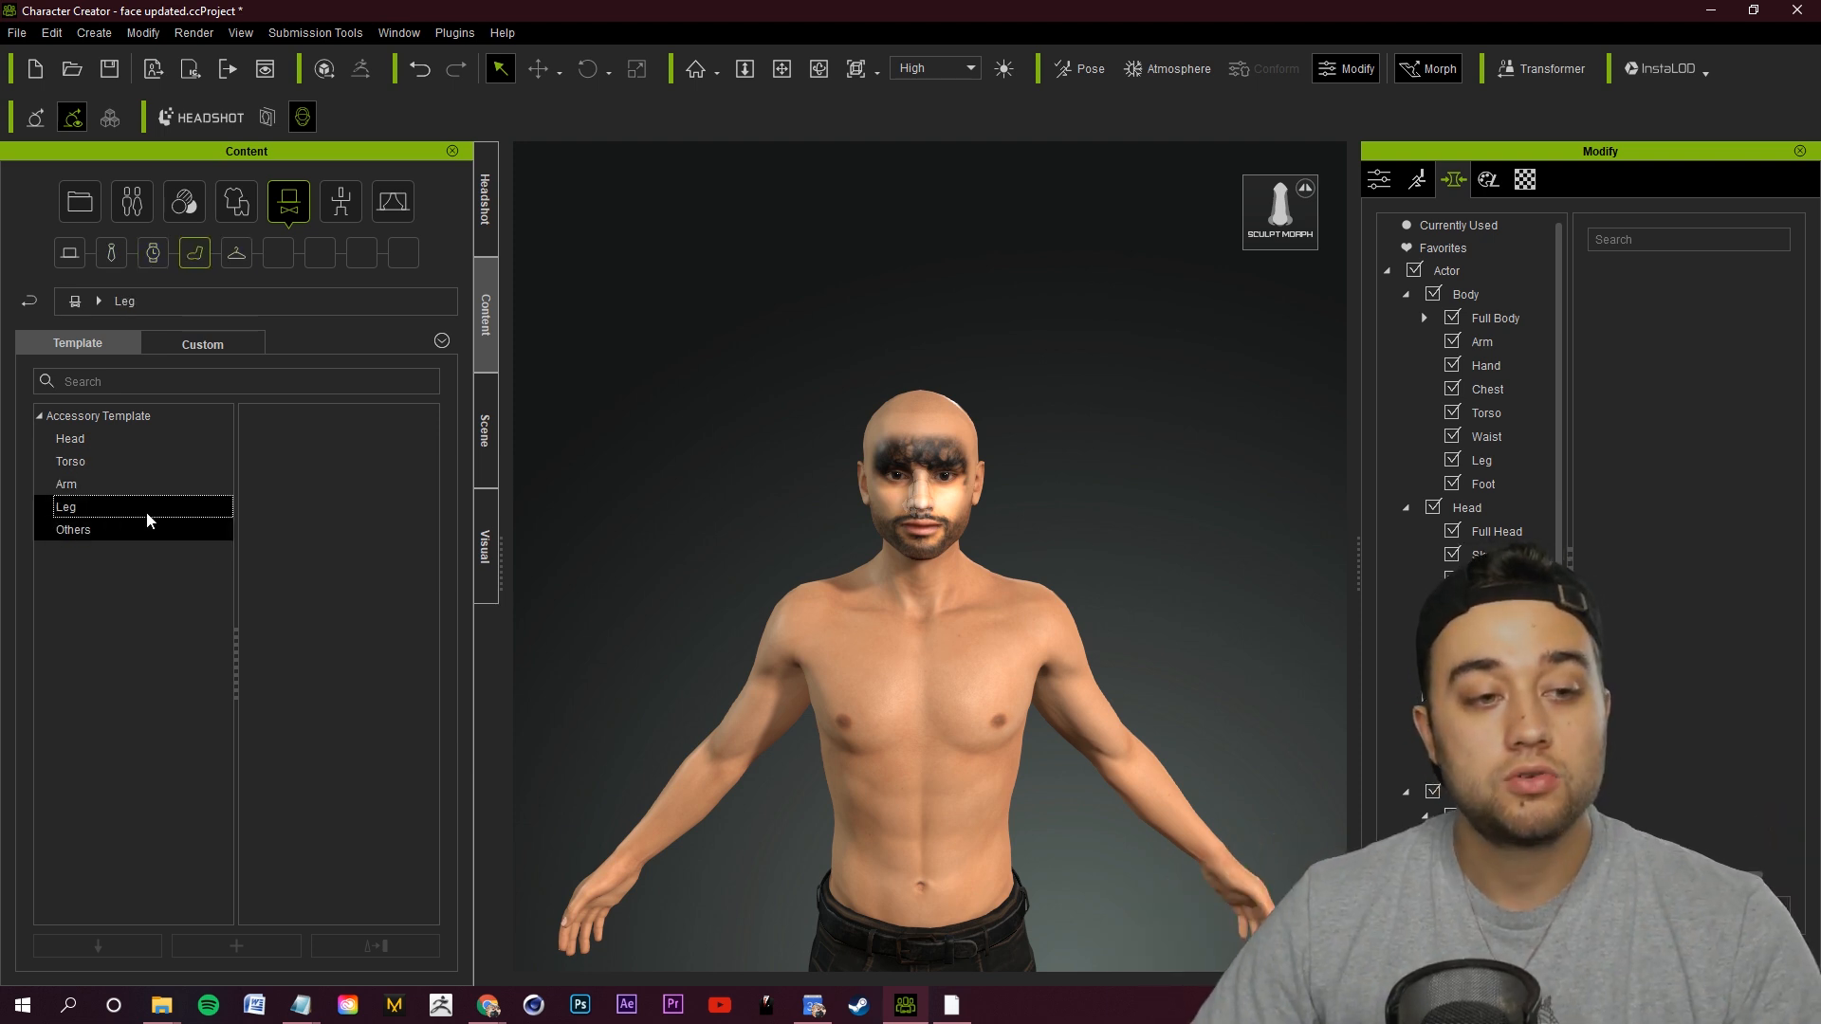
Try the Viking Axe arm accessory on the avatar and undo it.
left_click(94, 488)
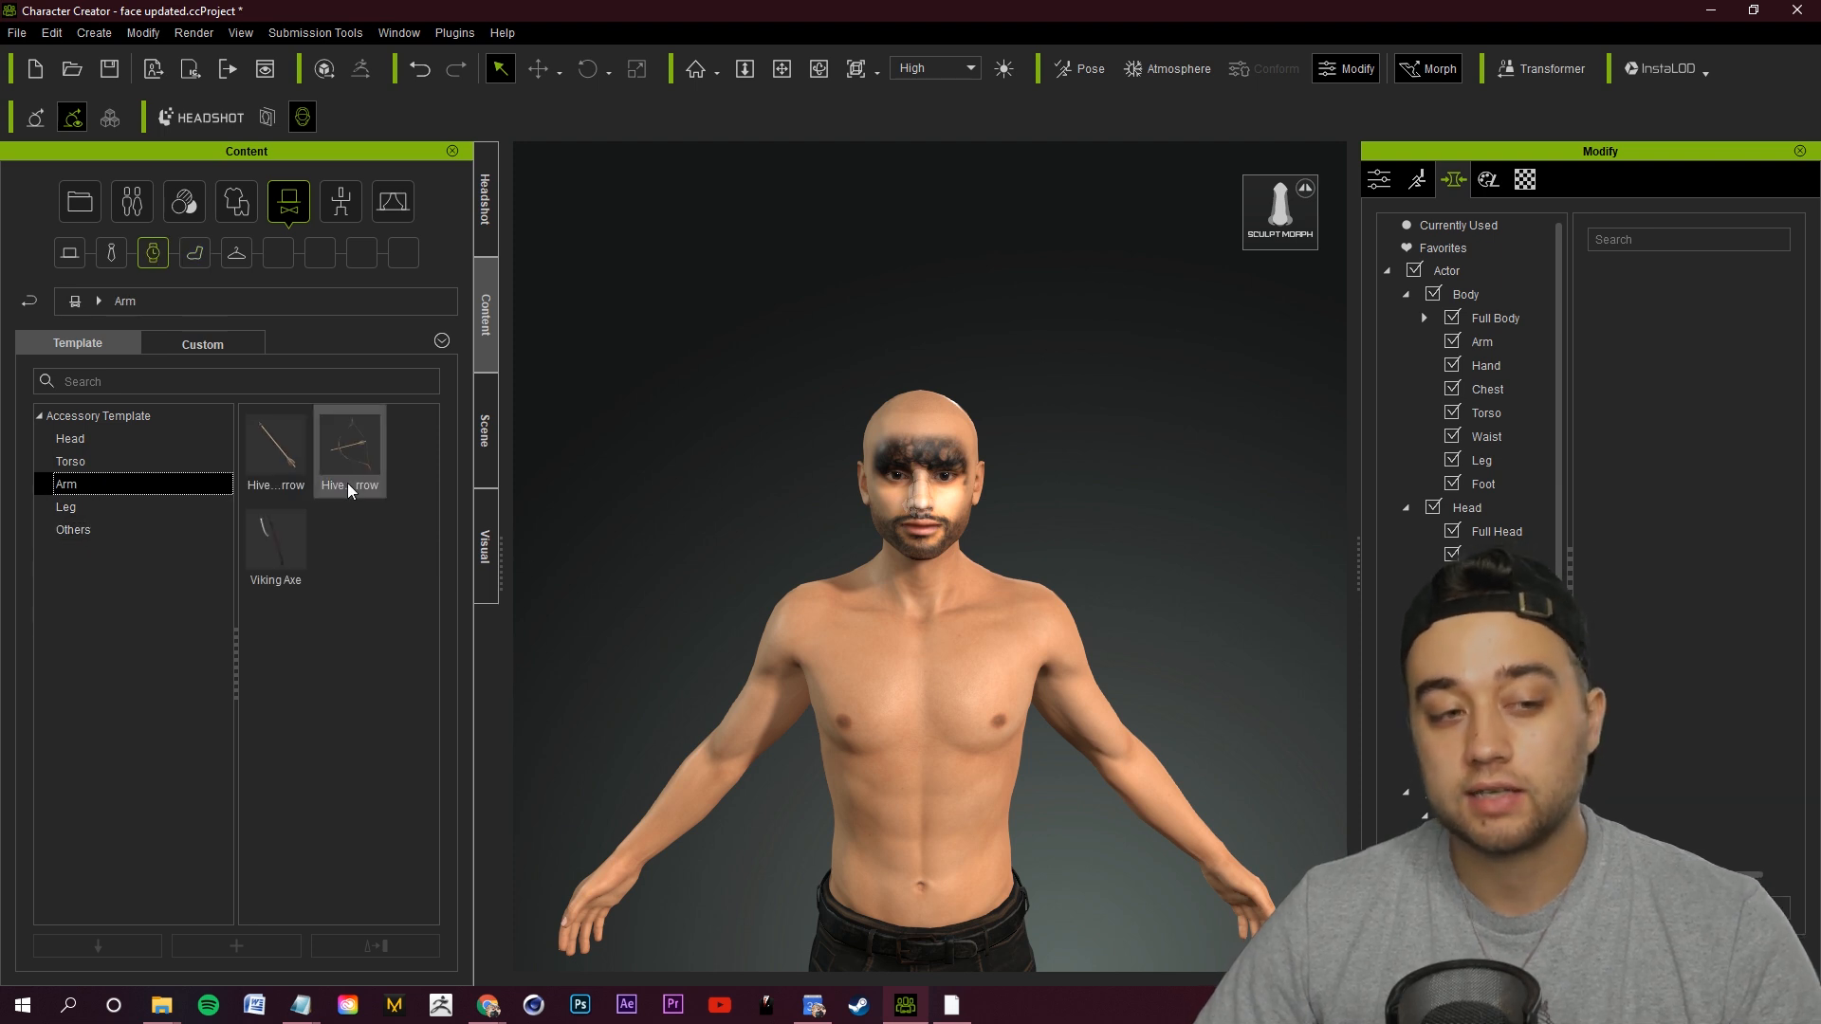
double_click(276, 544)
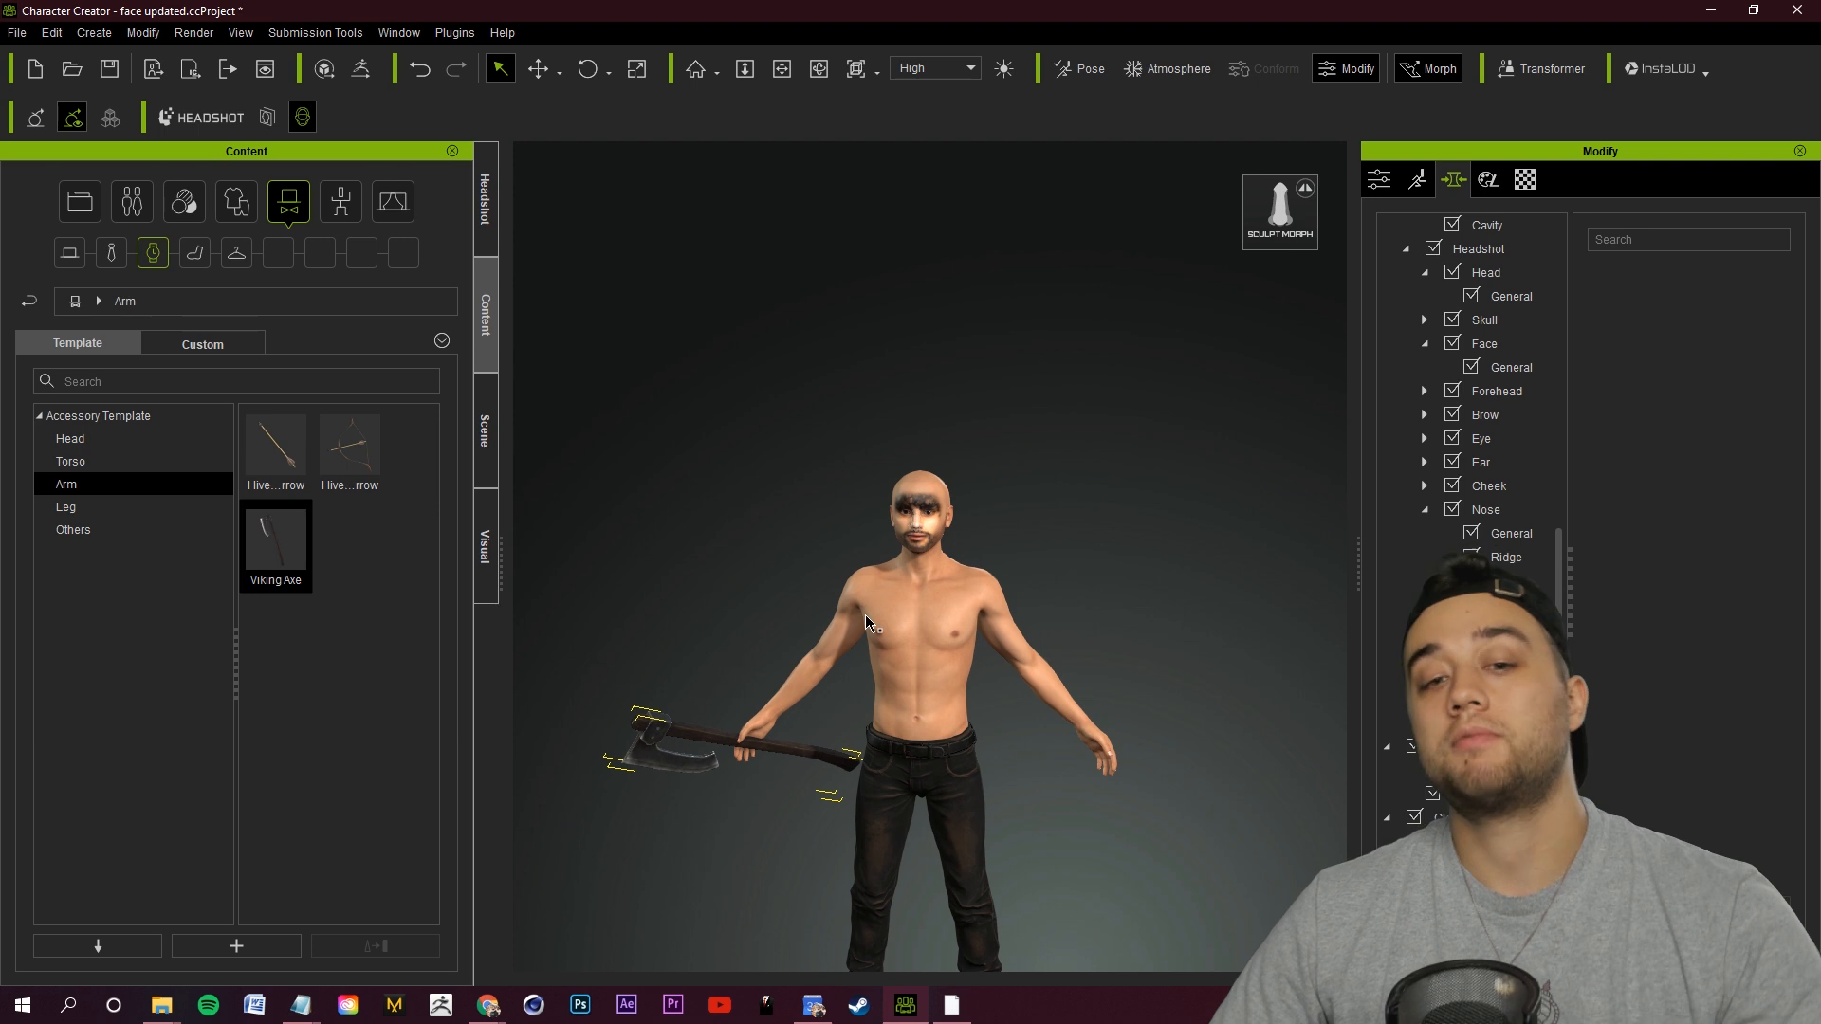
key("ctrl+z")
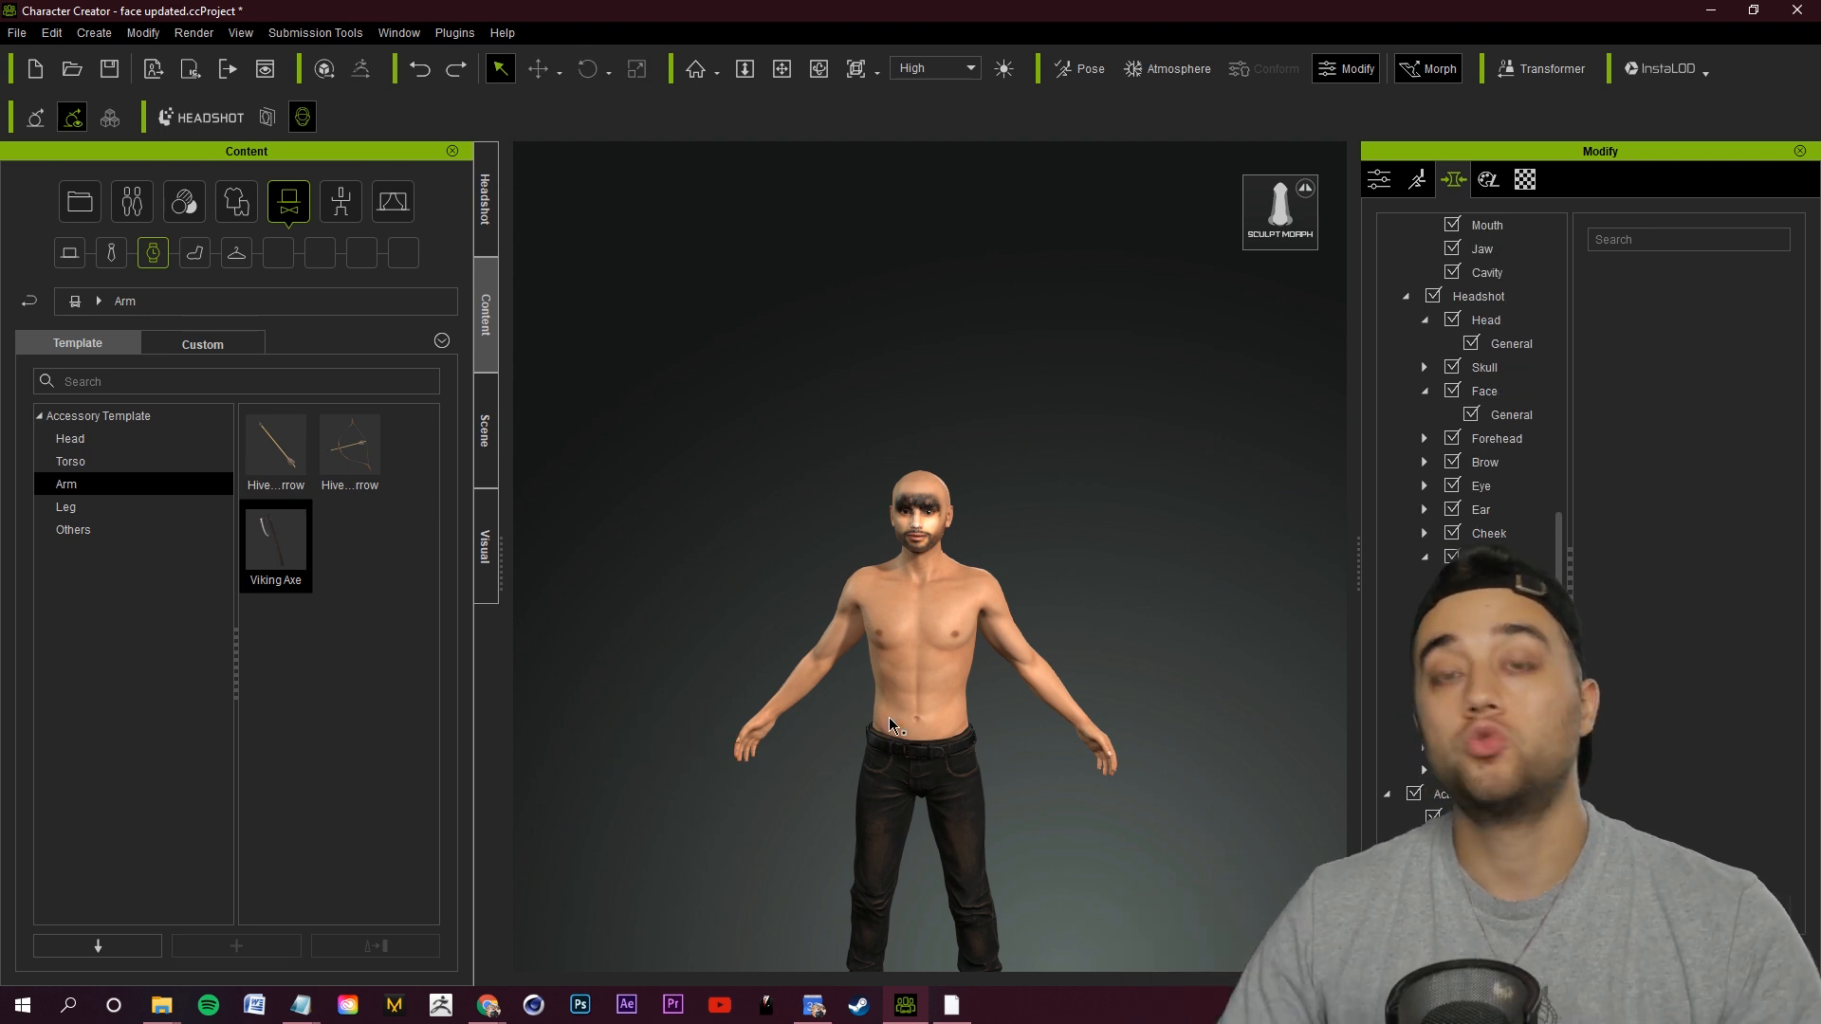
Try the male MotionPlus poses Await and Coquettish on the avatar, undoing each one.
left_click(342, 207)
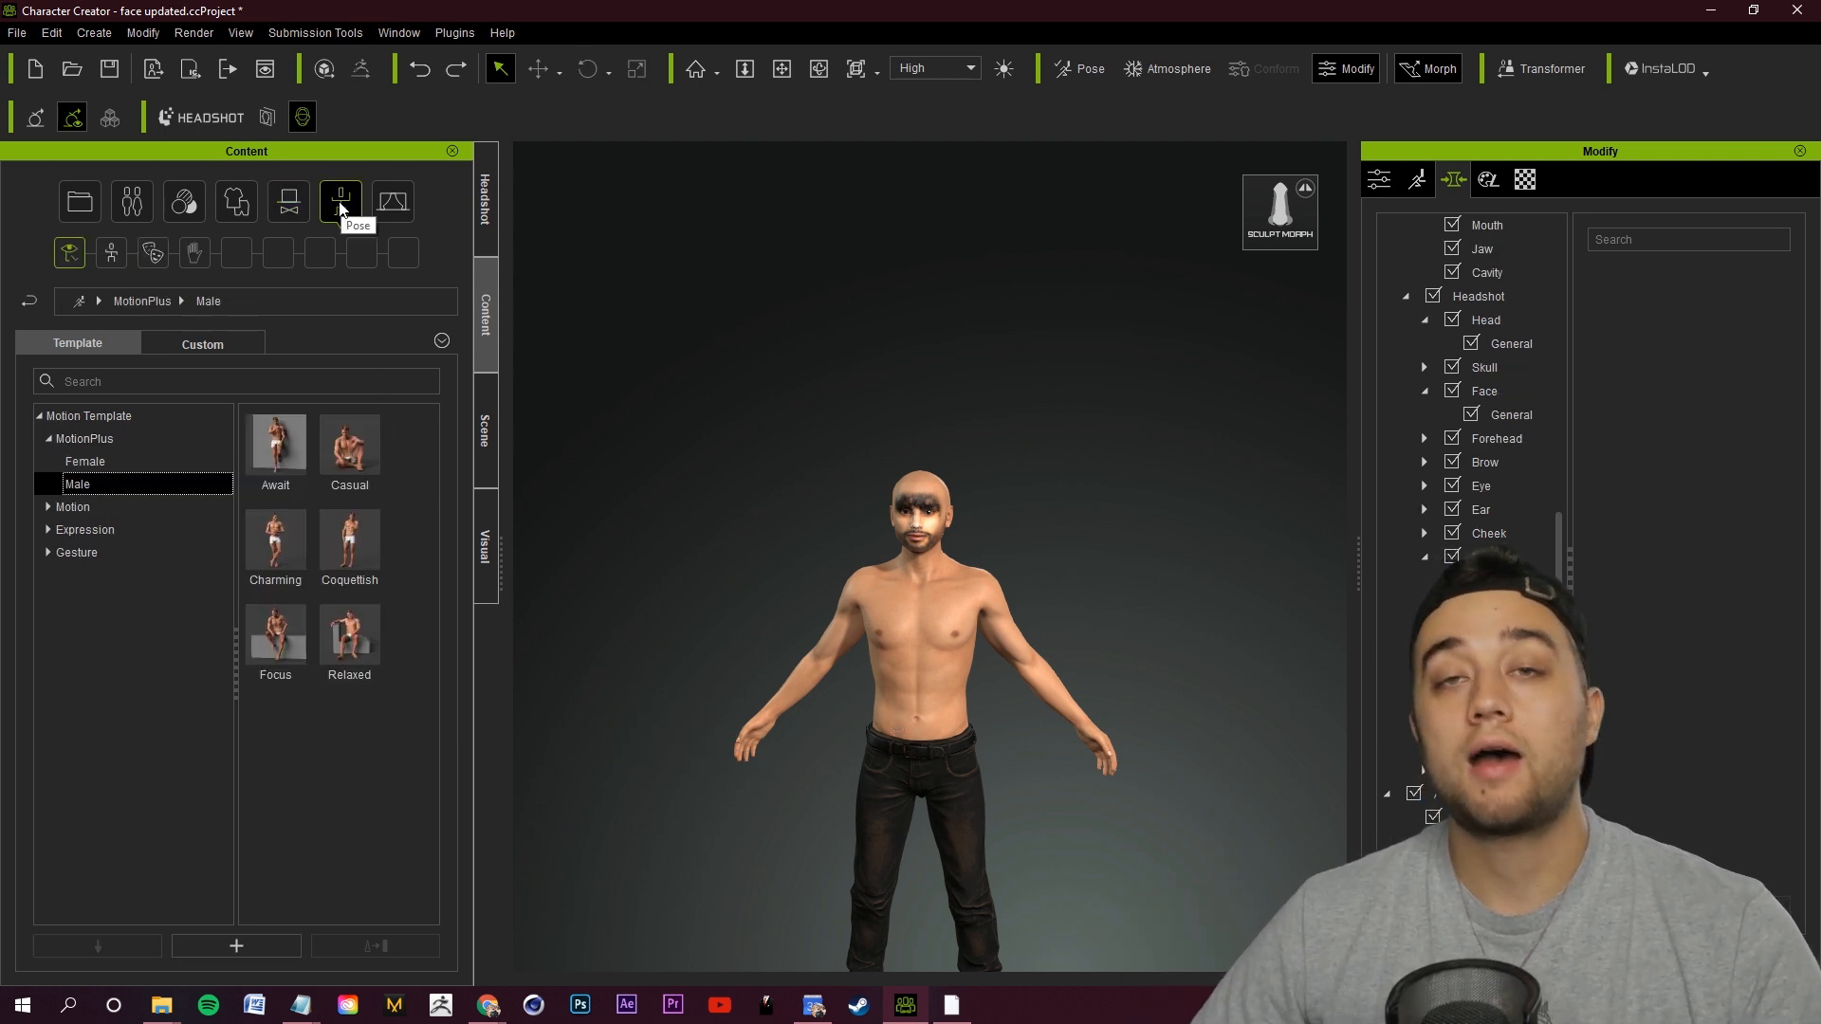
double_click(276, 445)
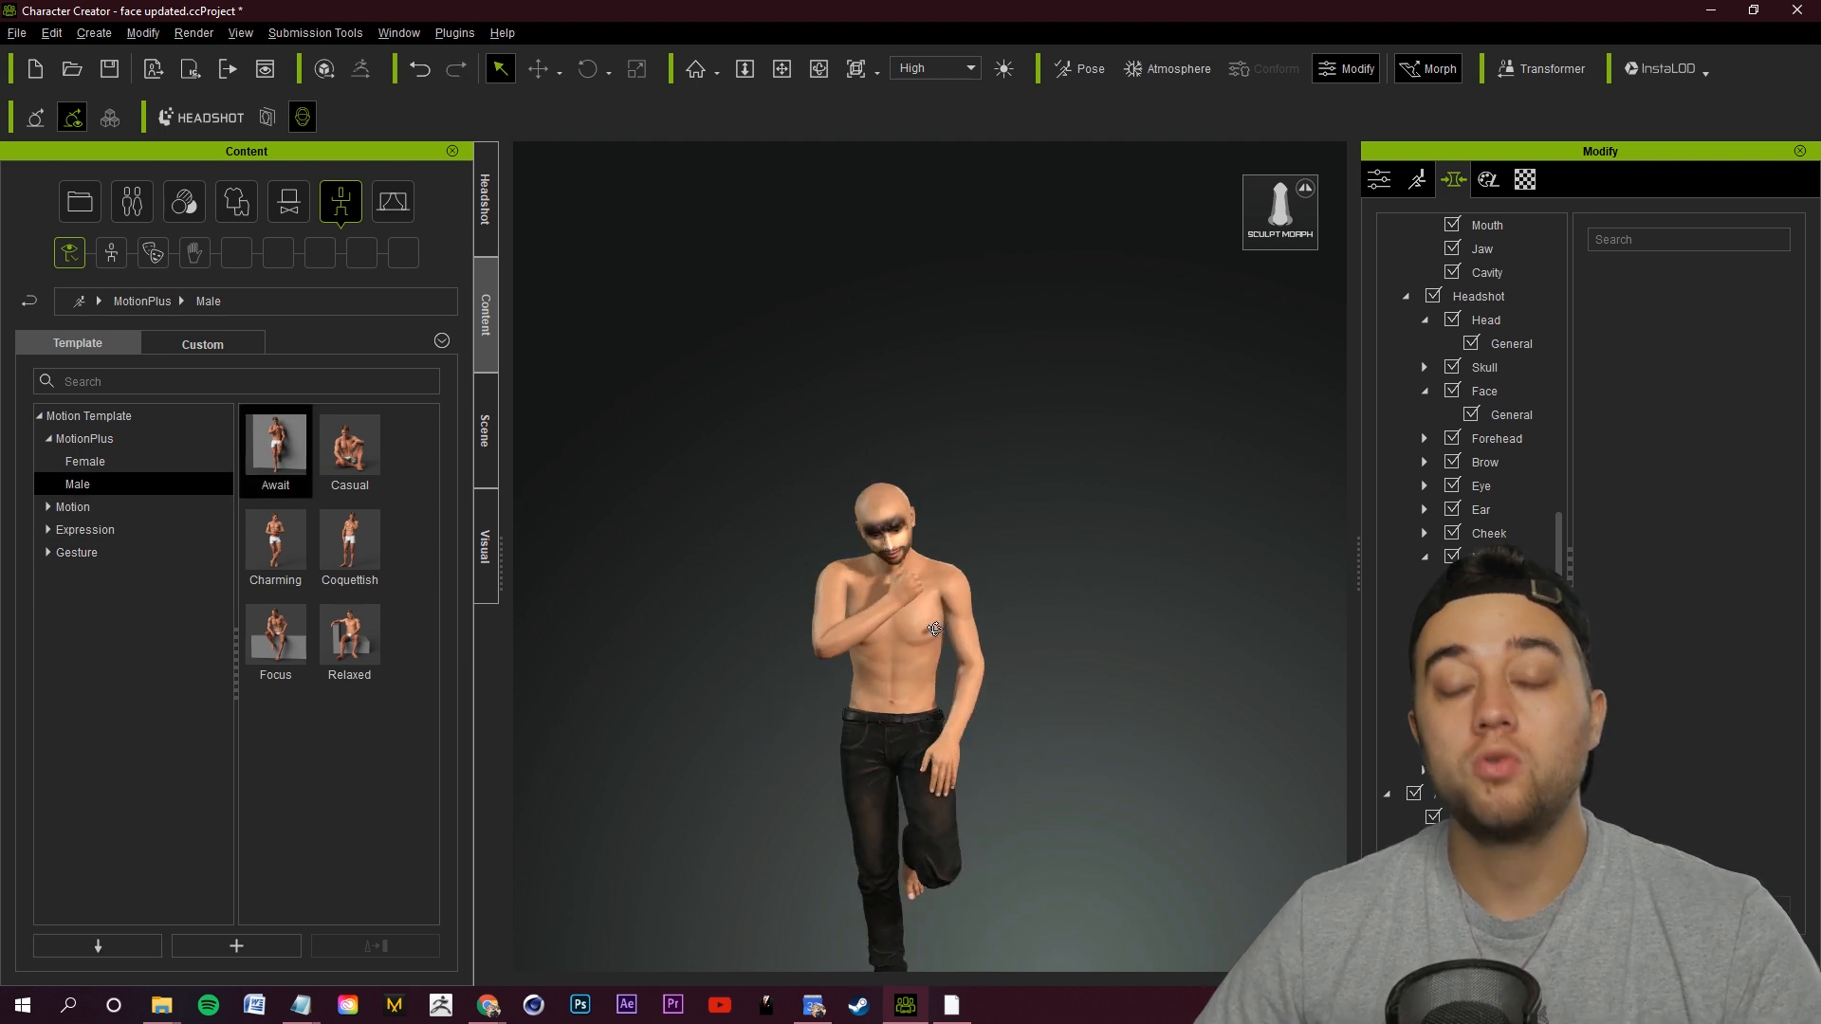
key("ctrl+z")
double_click(350, 541)
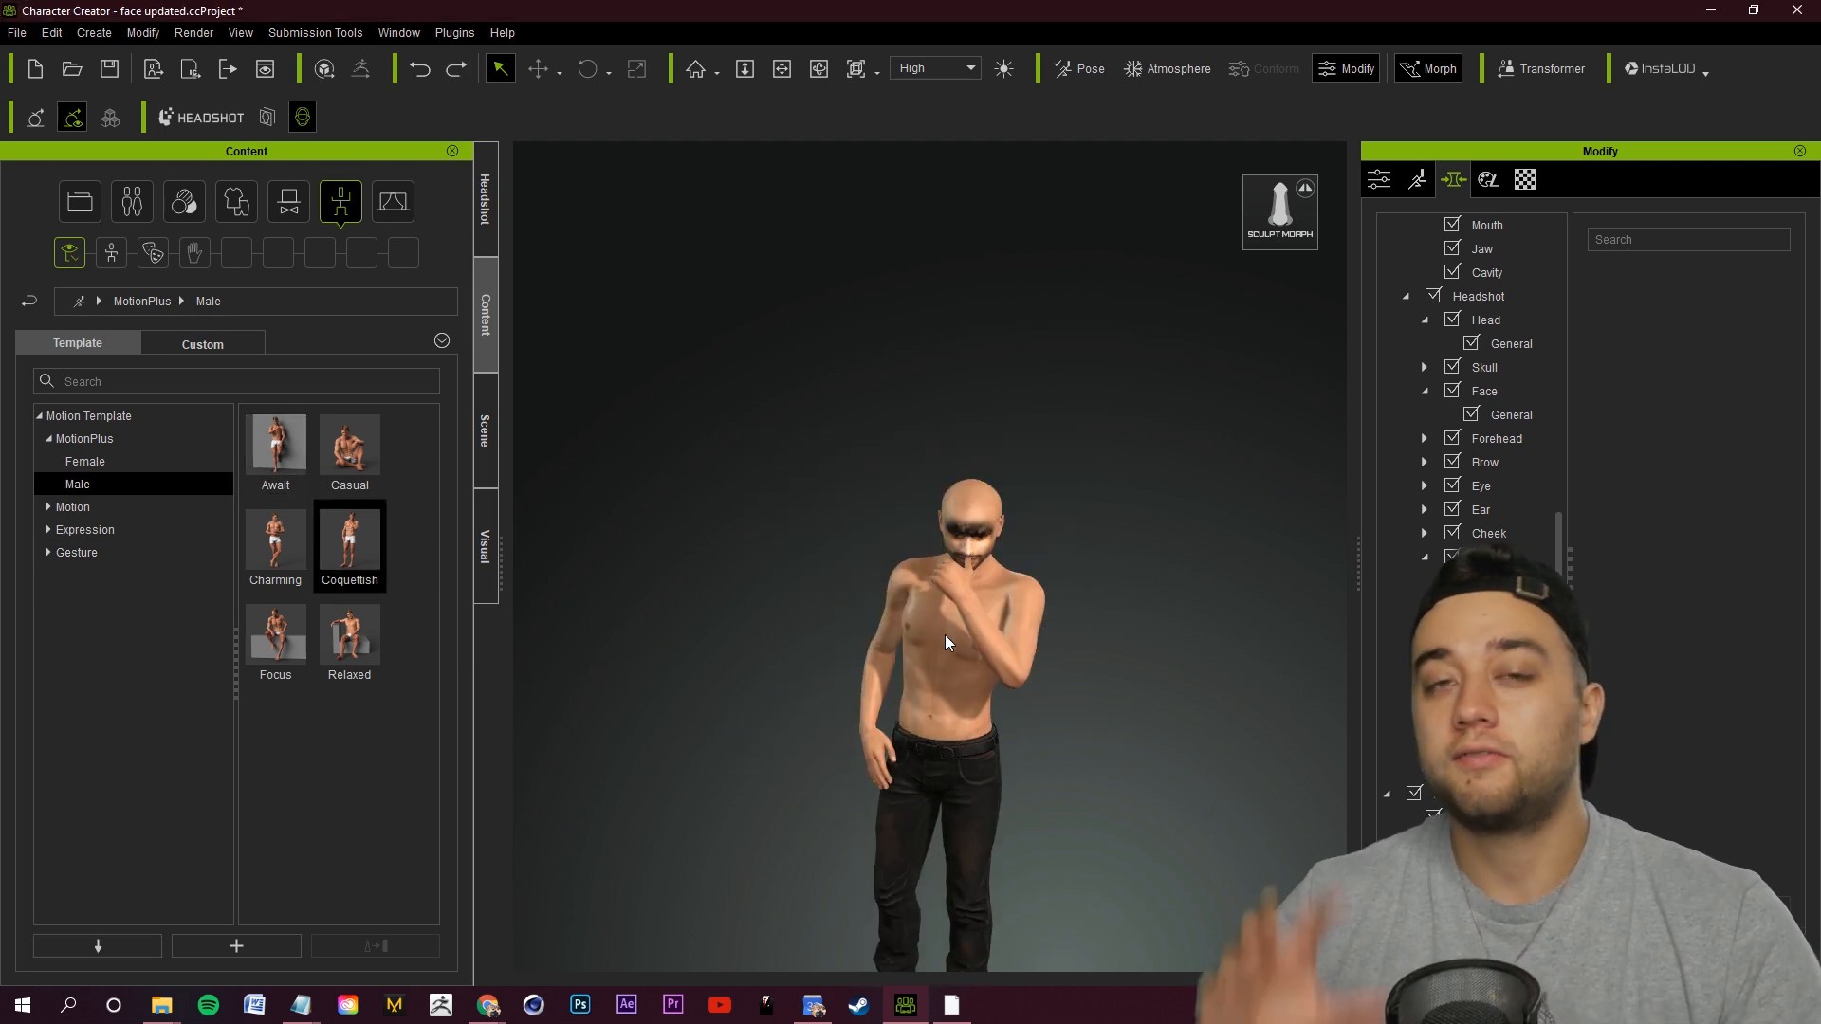
key("ctrl+z")
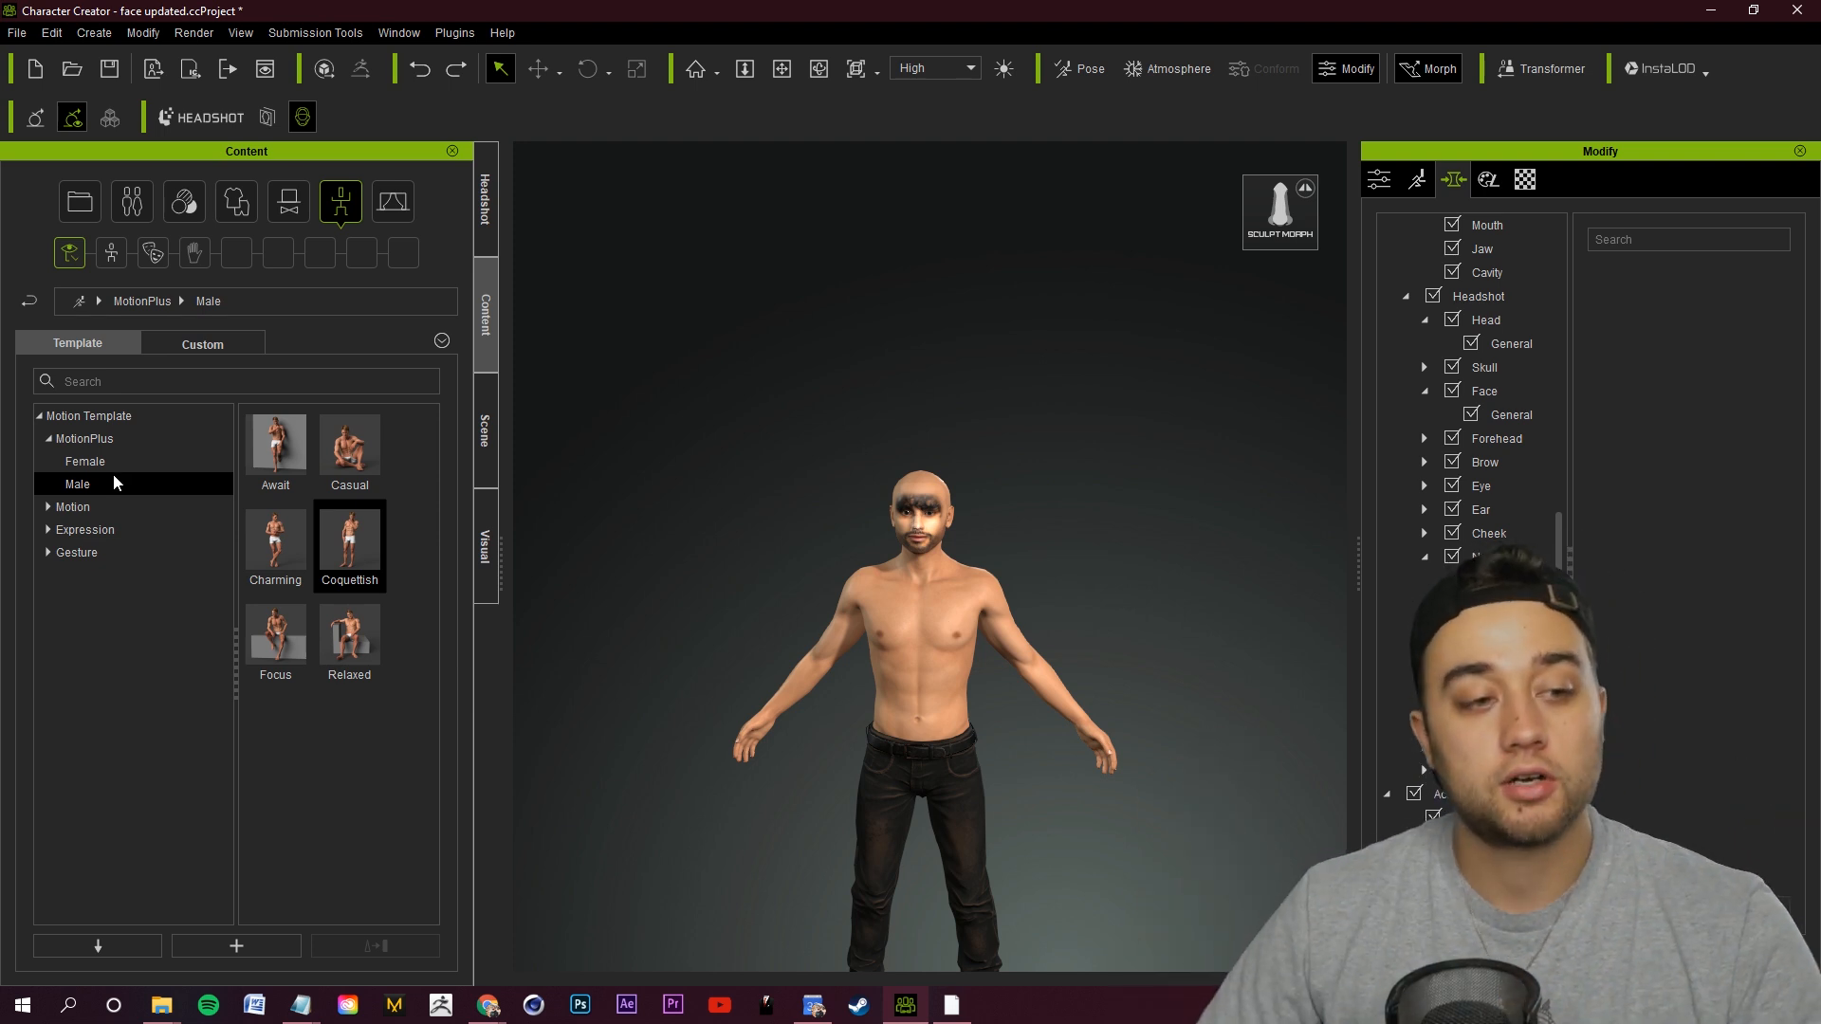
Apply the 0_T Pose motion template to the avatar and view the posed figure up close.
left_click(73, 506)
double_click(275, 778)
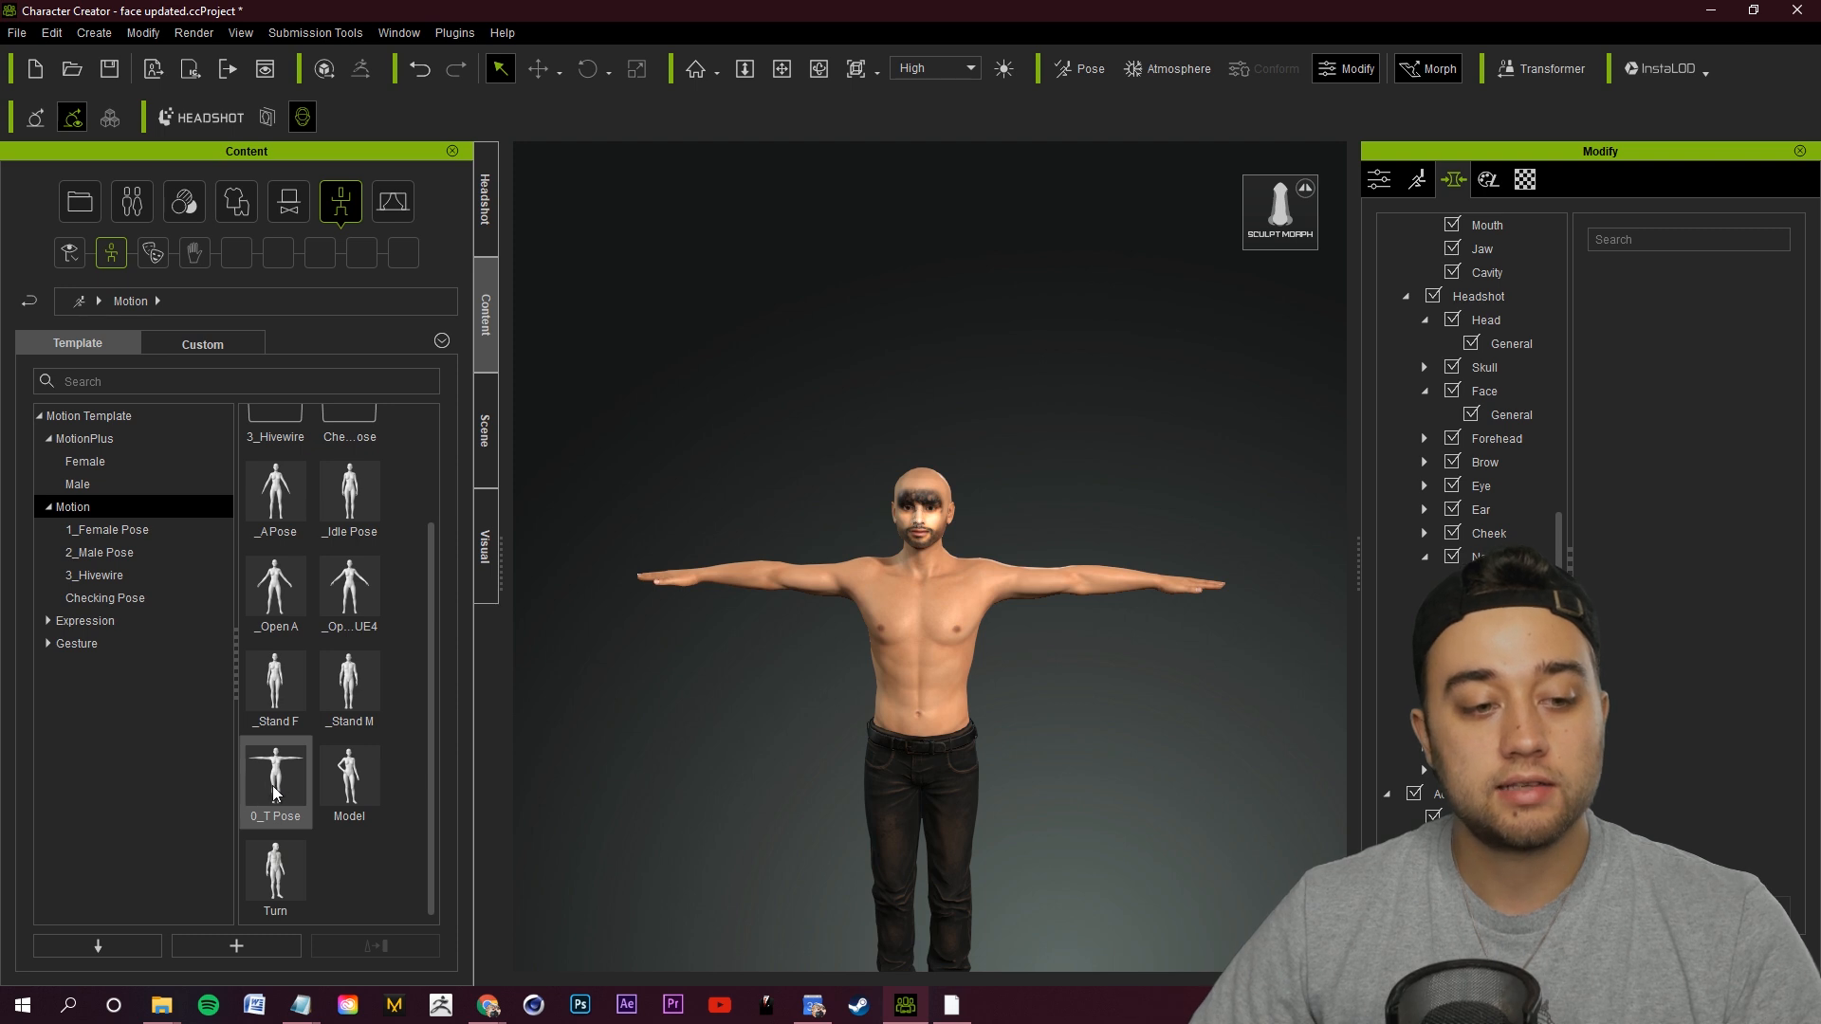
mouse_move(1109, 664)
right_mouse_down()
mouse_move(615, 665)
mouse_move(1162, 666)
mouse_move(1101, 664)
right_mouse_up()
middle_click_drag(1101, 665, 1108, 495)
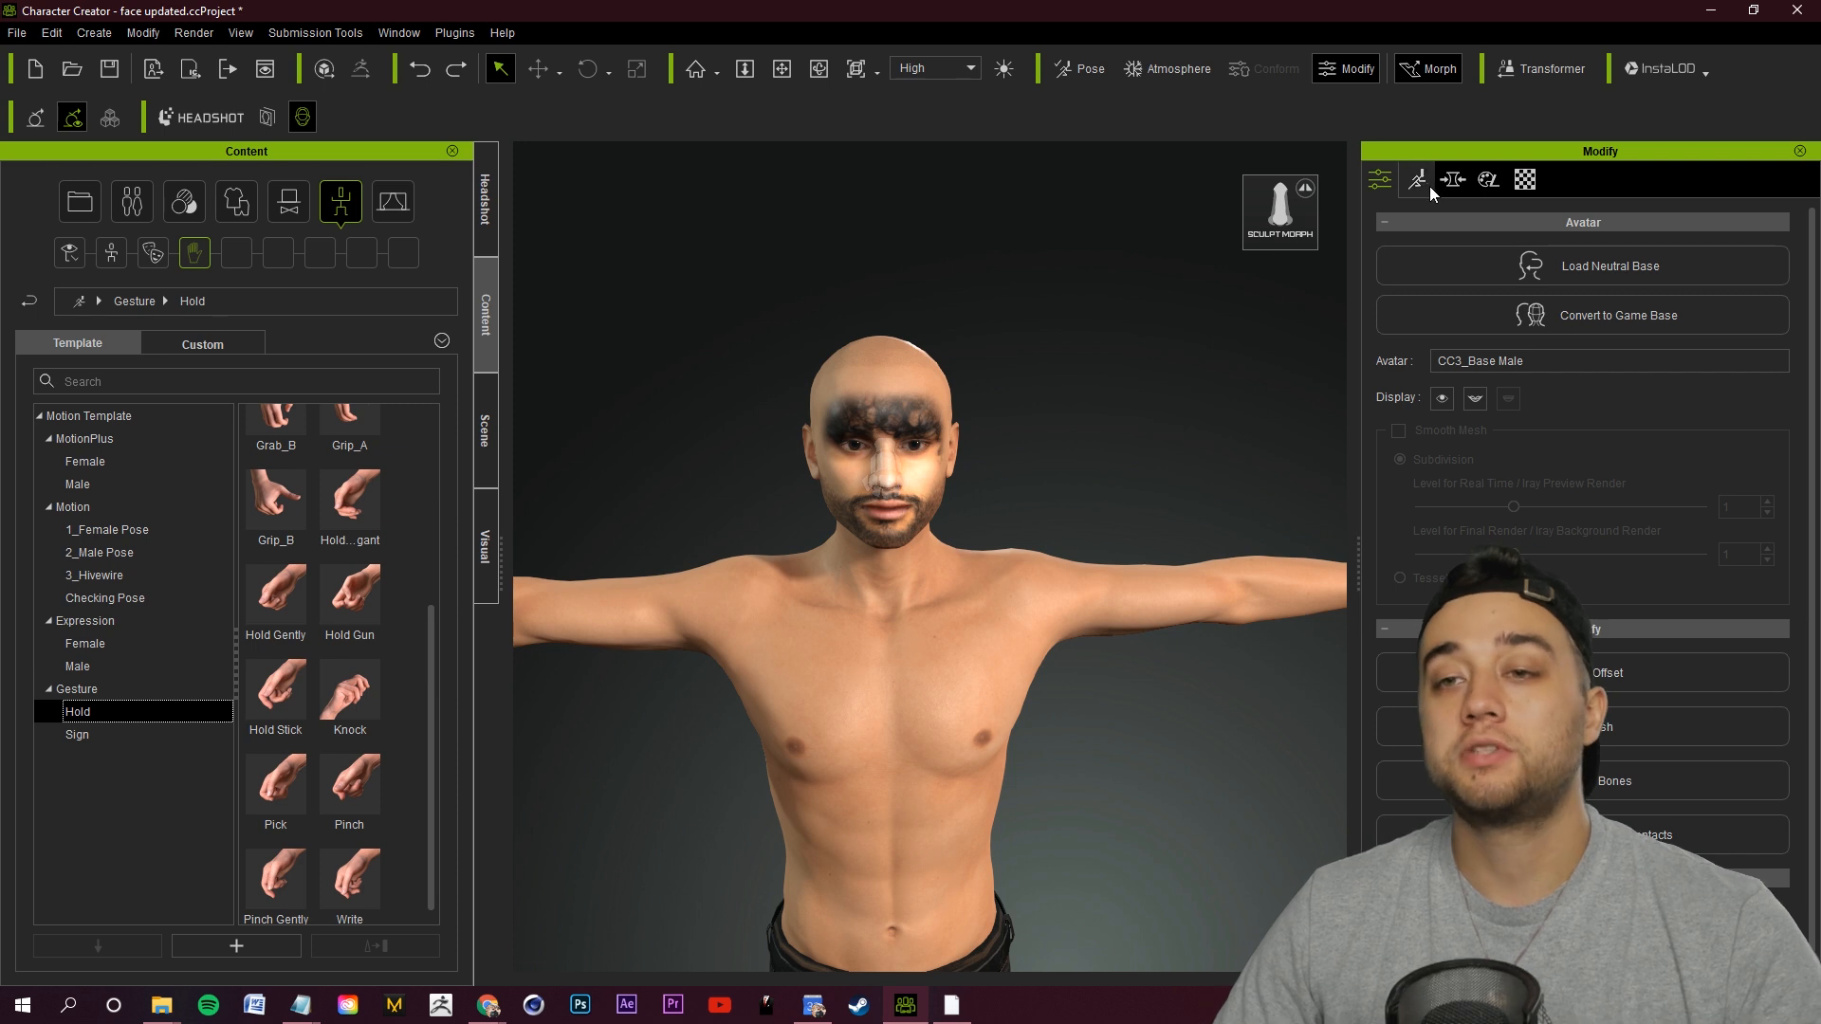
Adjust the arms in the pose editor, moving the left hand bone and raising both arms by the right hand bone with Mirror enabled.
left_click(1421, 181)
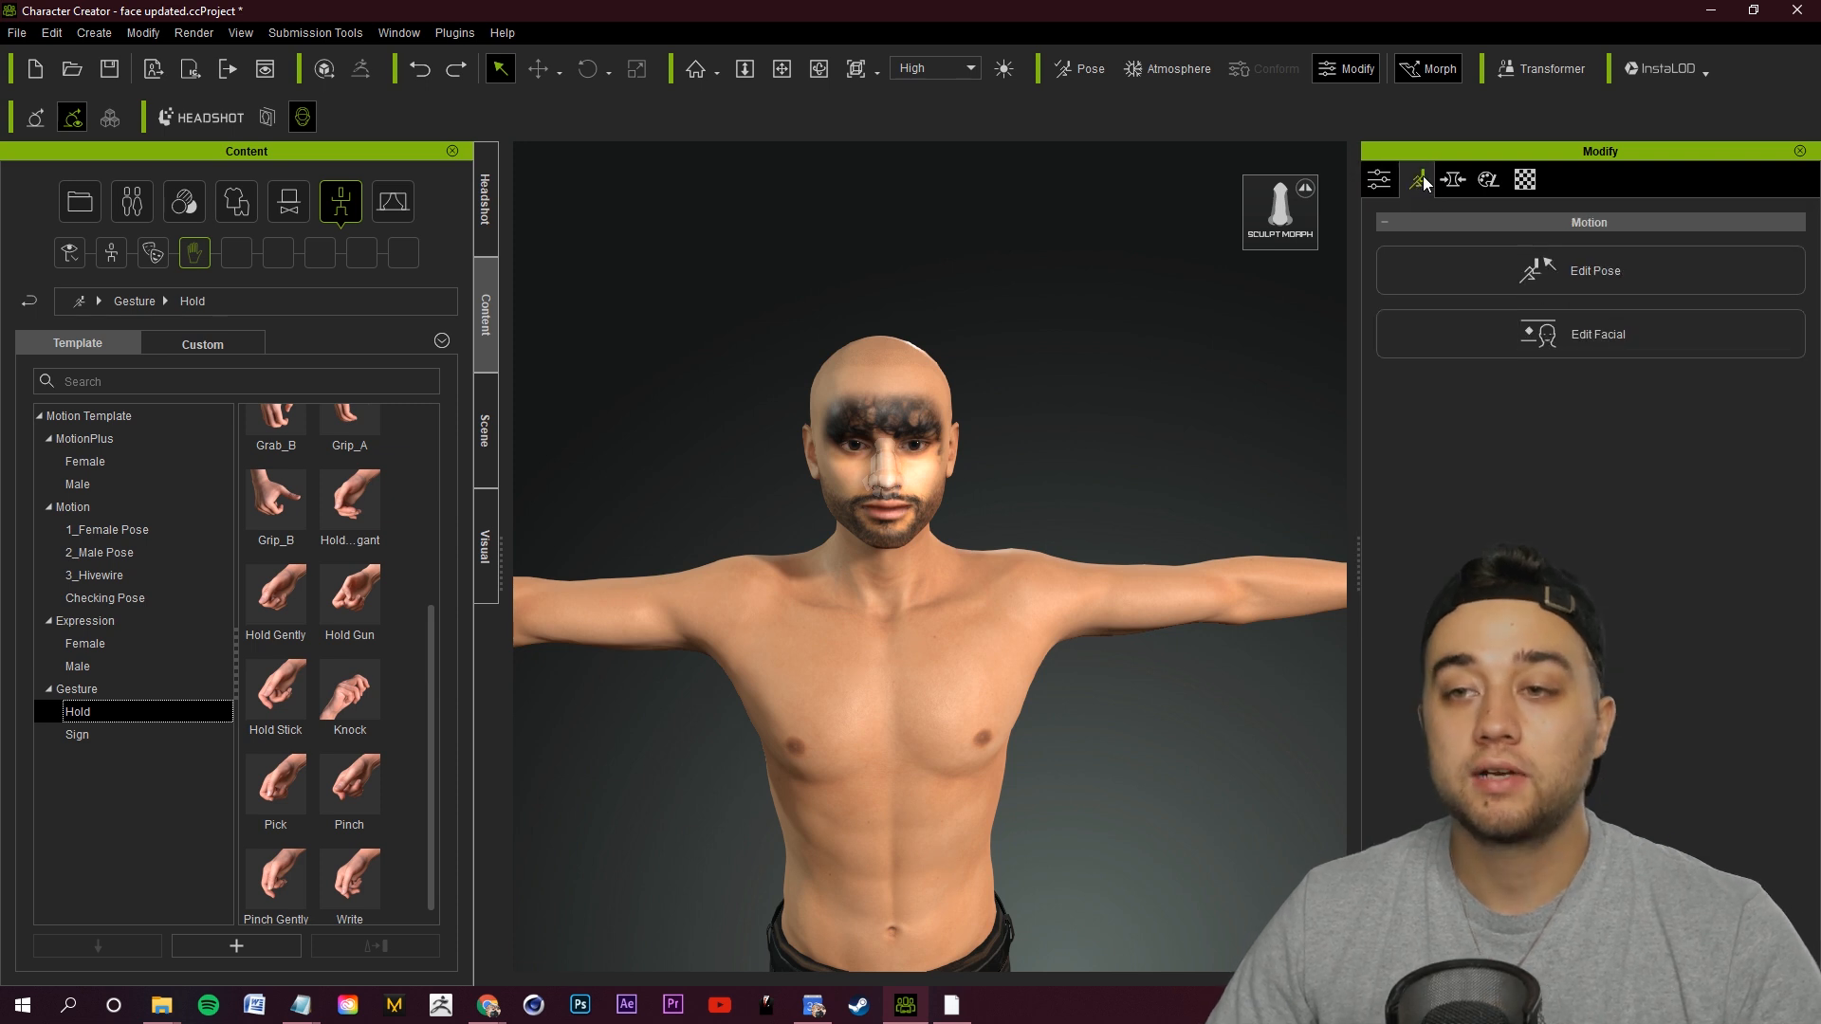
left_click(1597, 296)
scroll(1030, 664, "down", 2)
scroll(1028, 666, "up", 4)
scroll(1028, 666, "down", 6)
right_click_drag(1076, 654, 1011, 552)
left_click(416, 467)
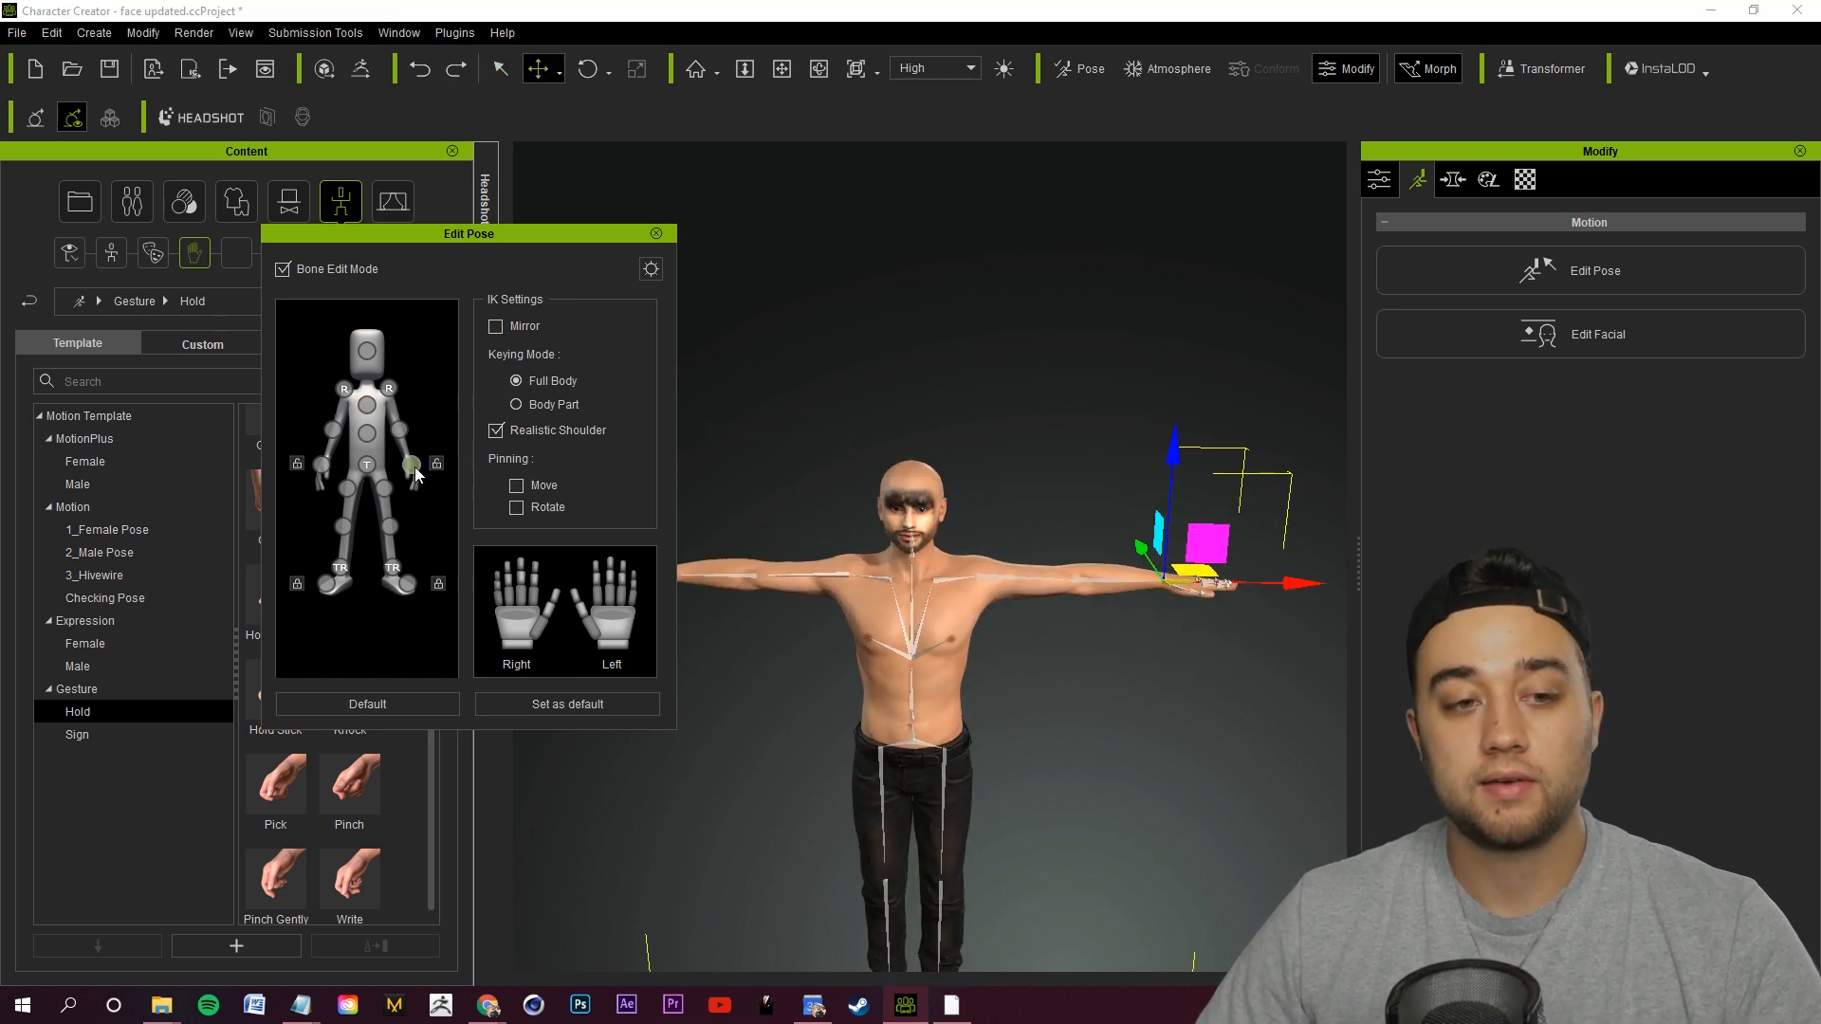
left_click_drag(1171, 456, 1220, 592)
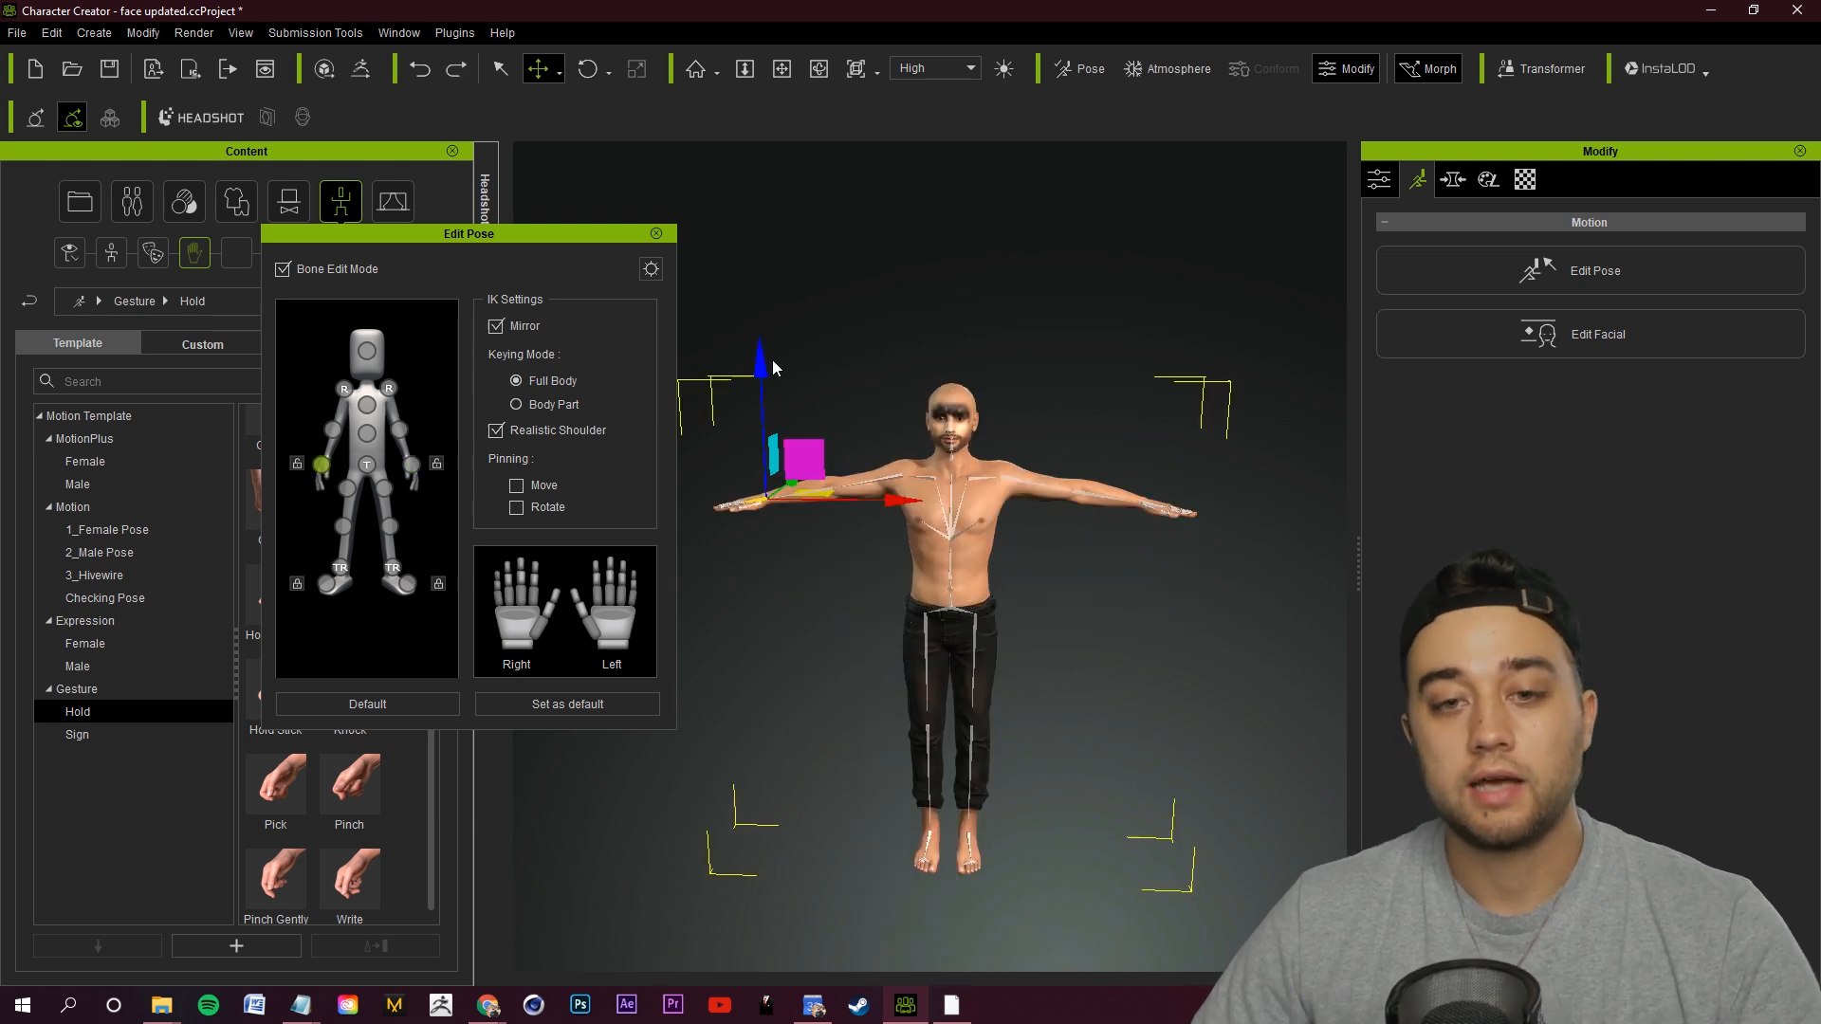
left_click_drag(798, 479, 795, 432)
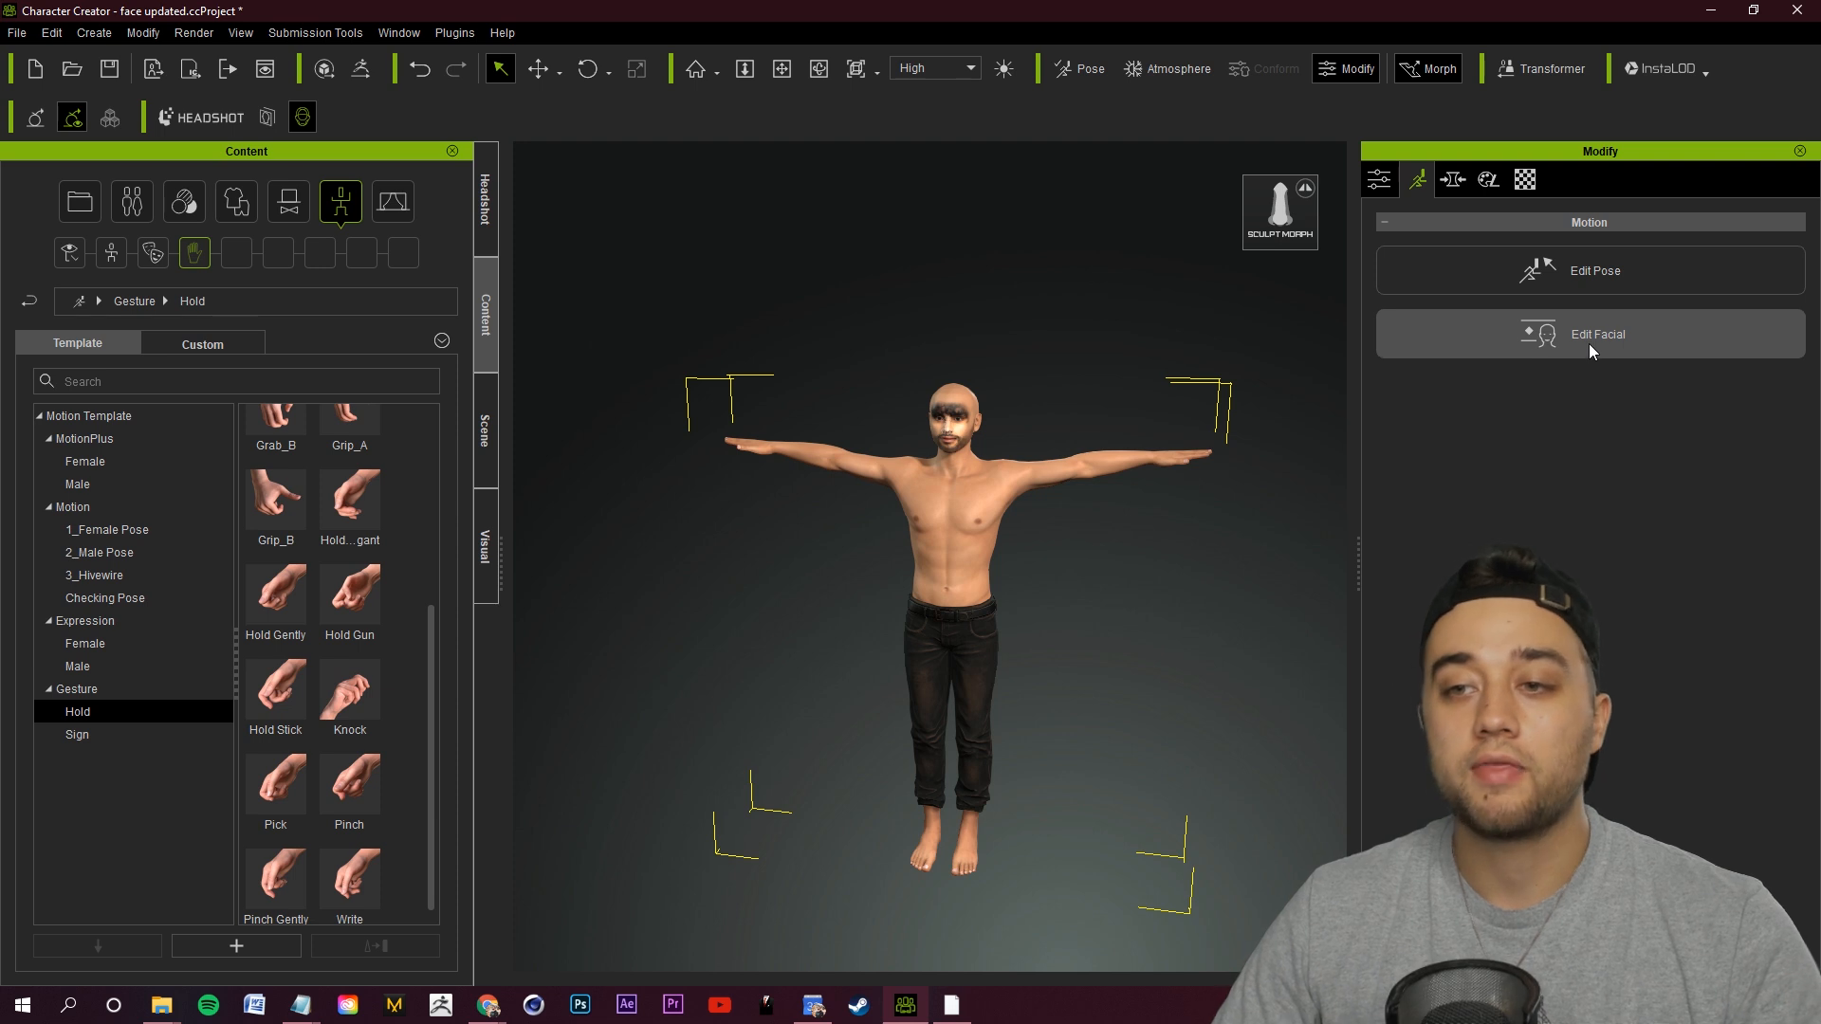
Open the facial editor and show the Happy expression presets with the face in close view.
left_click(1589, 341)
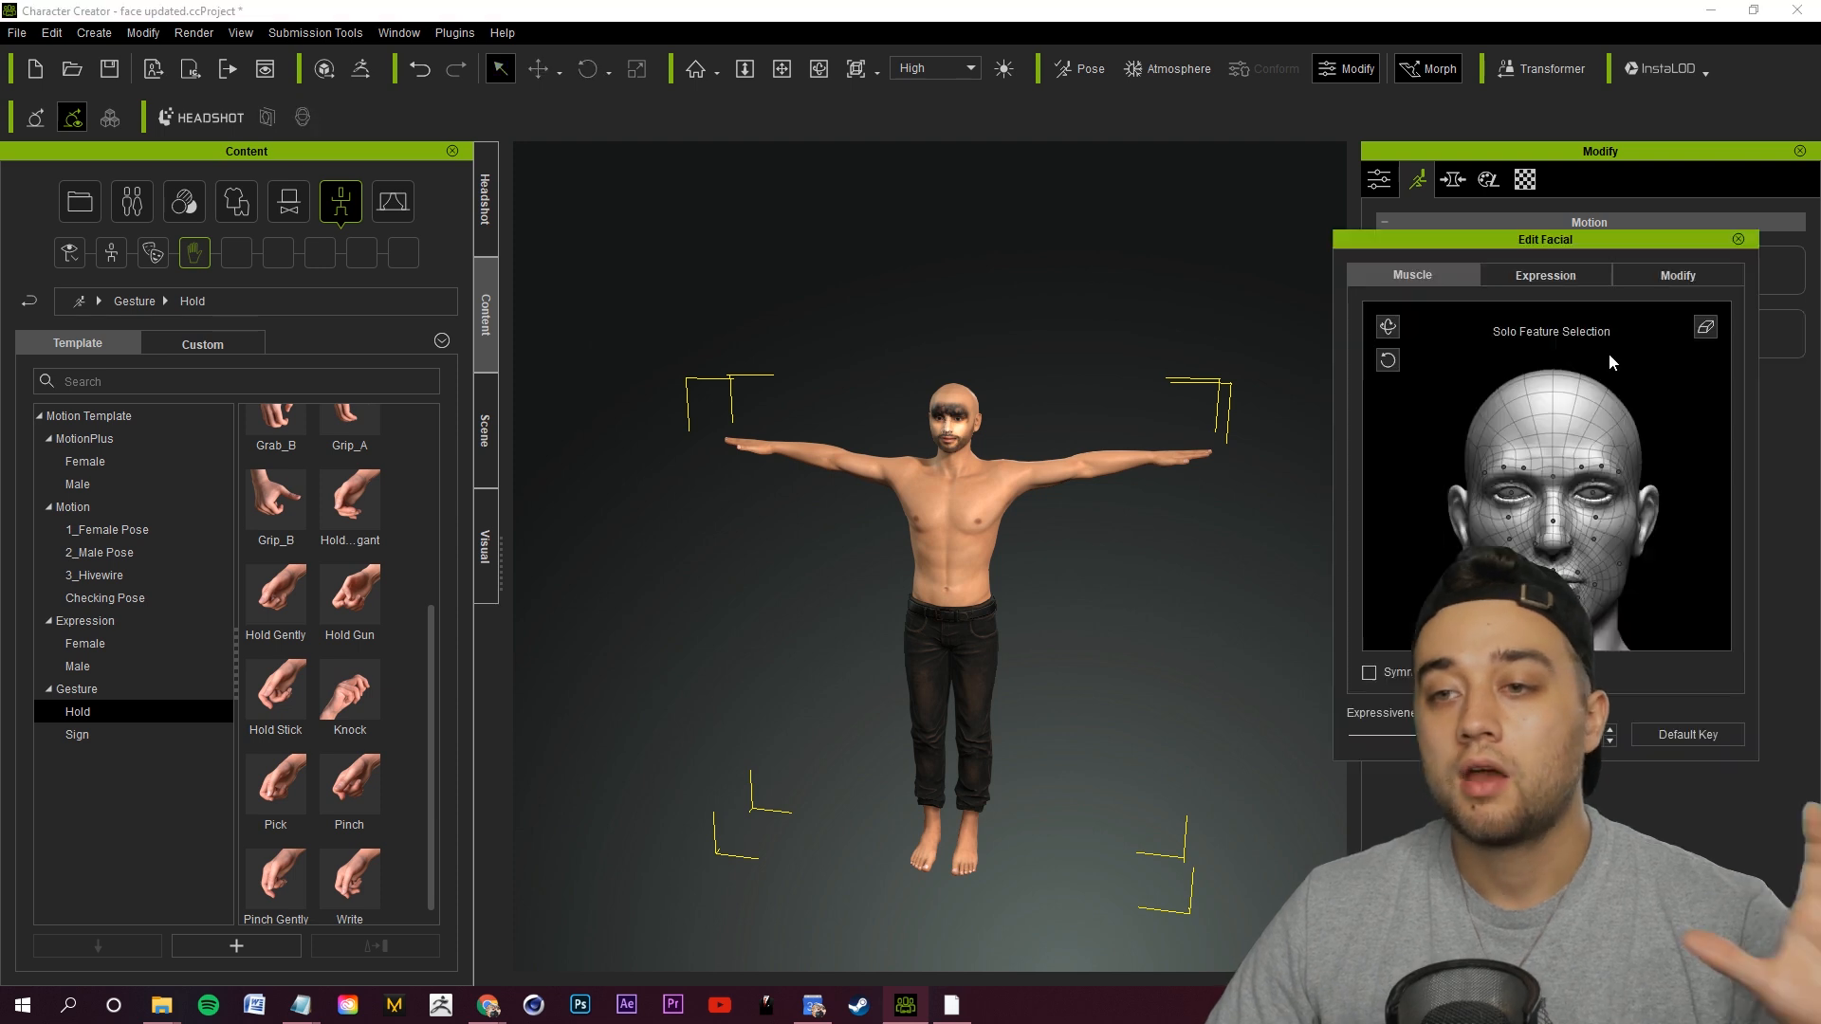
left_click_drag(1546, 231, 633, 164)
scroll(925, 424, "up", 4)
left_click(614, 196)
left_click(457, 378)
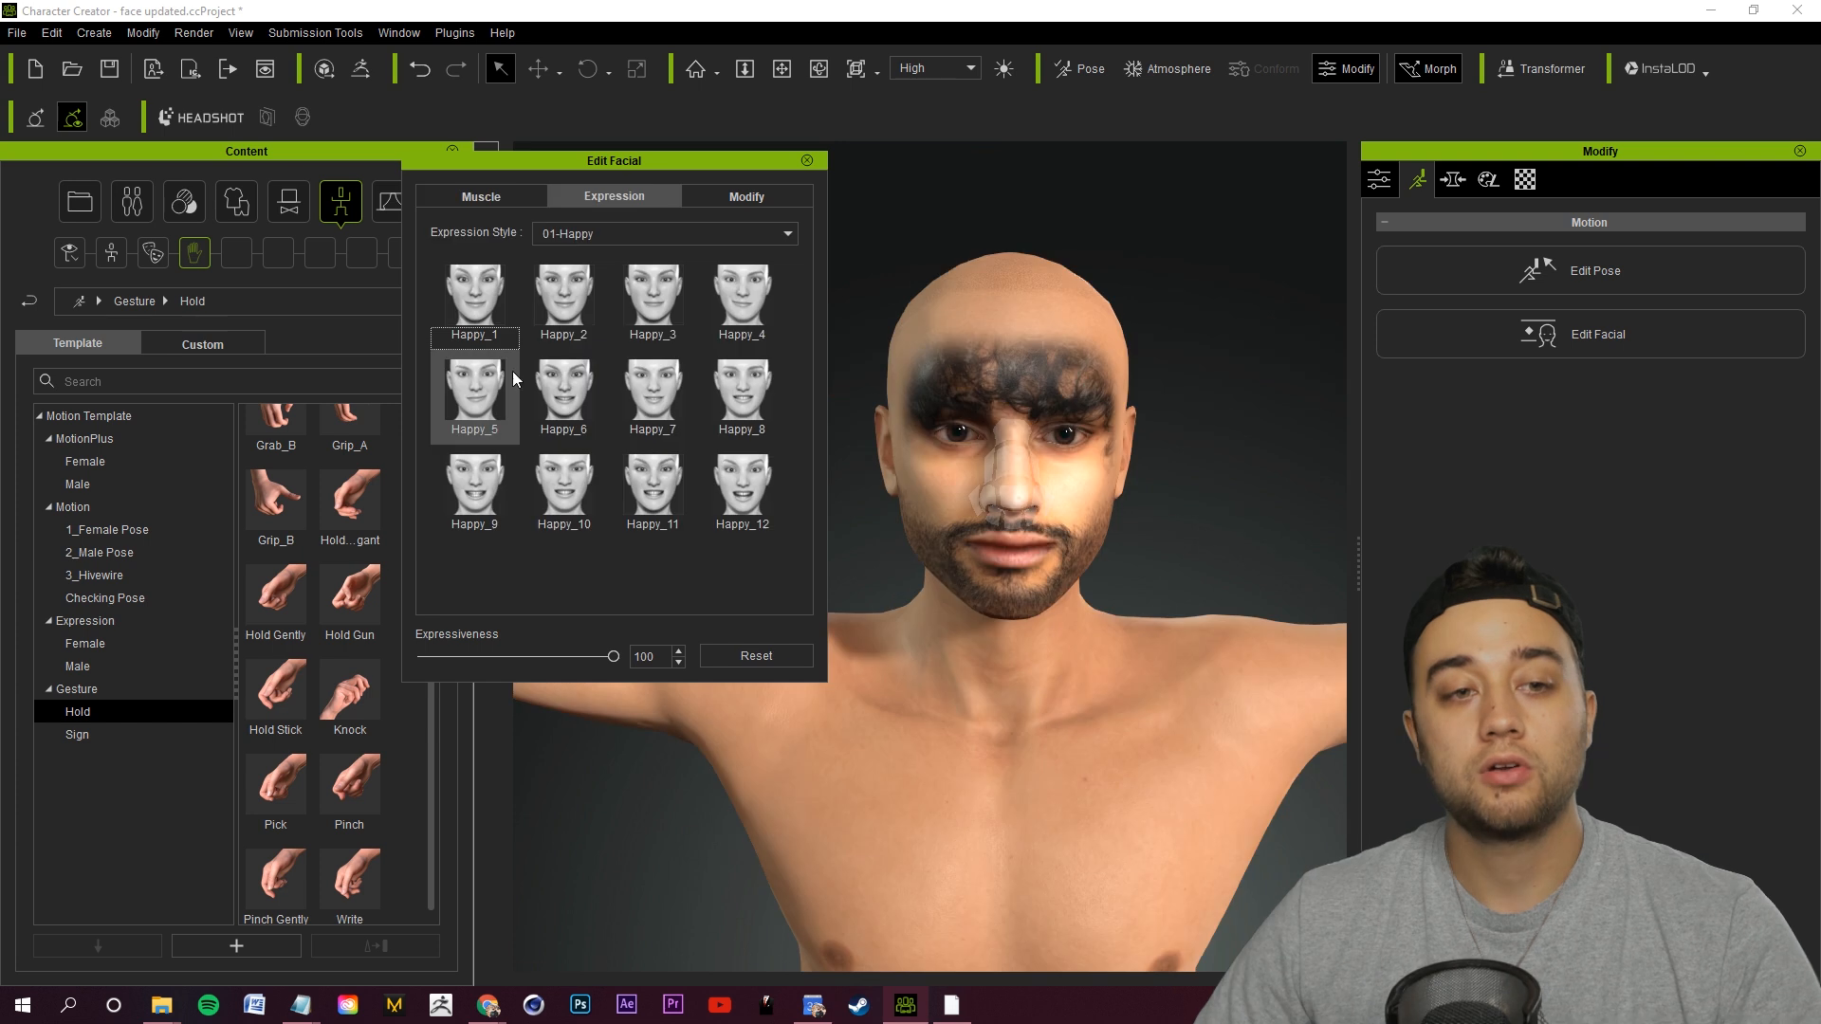
Try the Happy_10, Happy_8, Happy_4 and Happy_1 expressions, settle on Happy_6 and list the other expression styles.
left_click(564, 389)
left_click(564, 486)
left_click(742, 389)
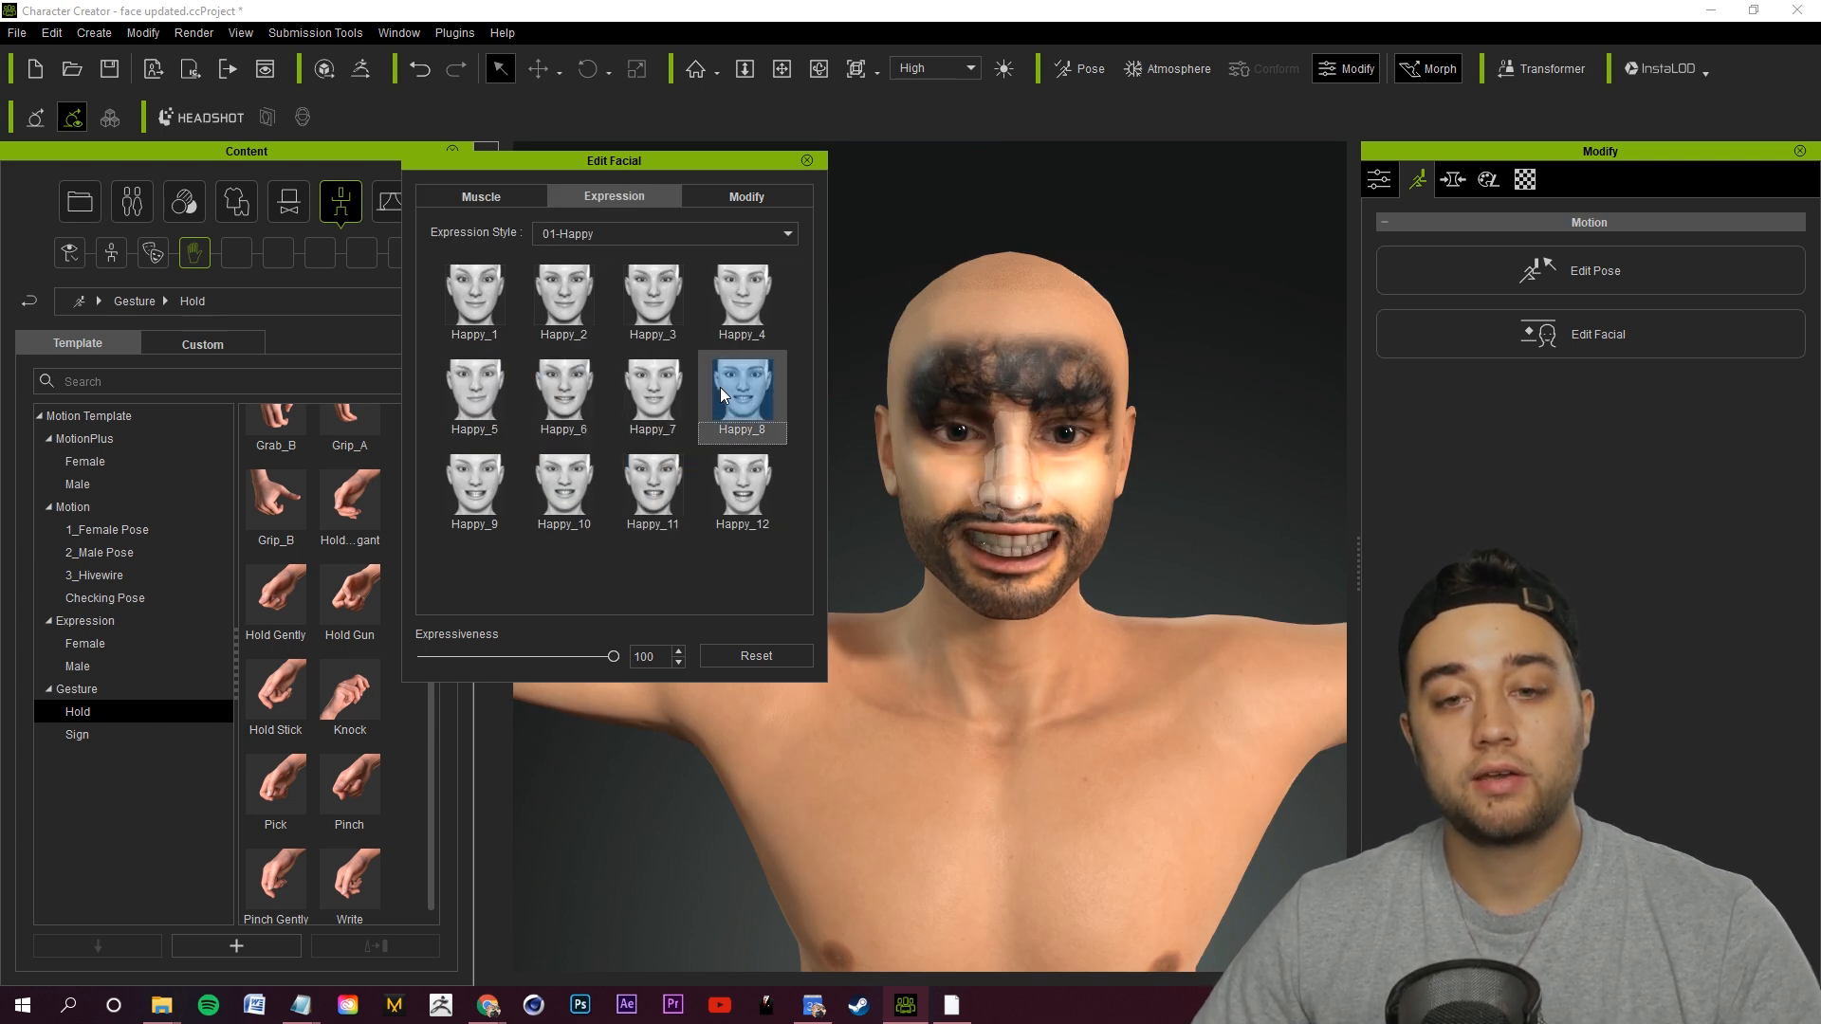
left_click(742, 294)
left_click(475, 294)
left_click(564, 389)
left_click(632, 242)
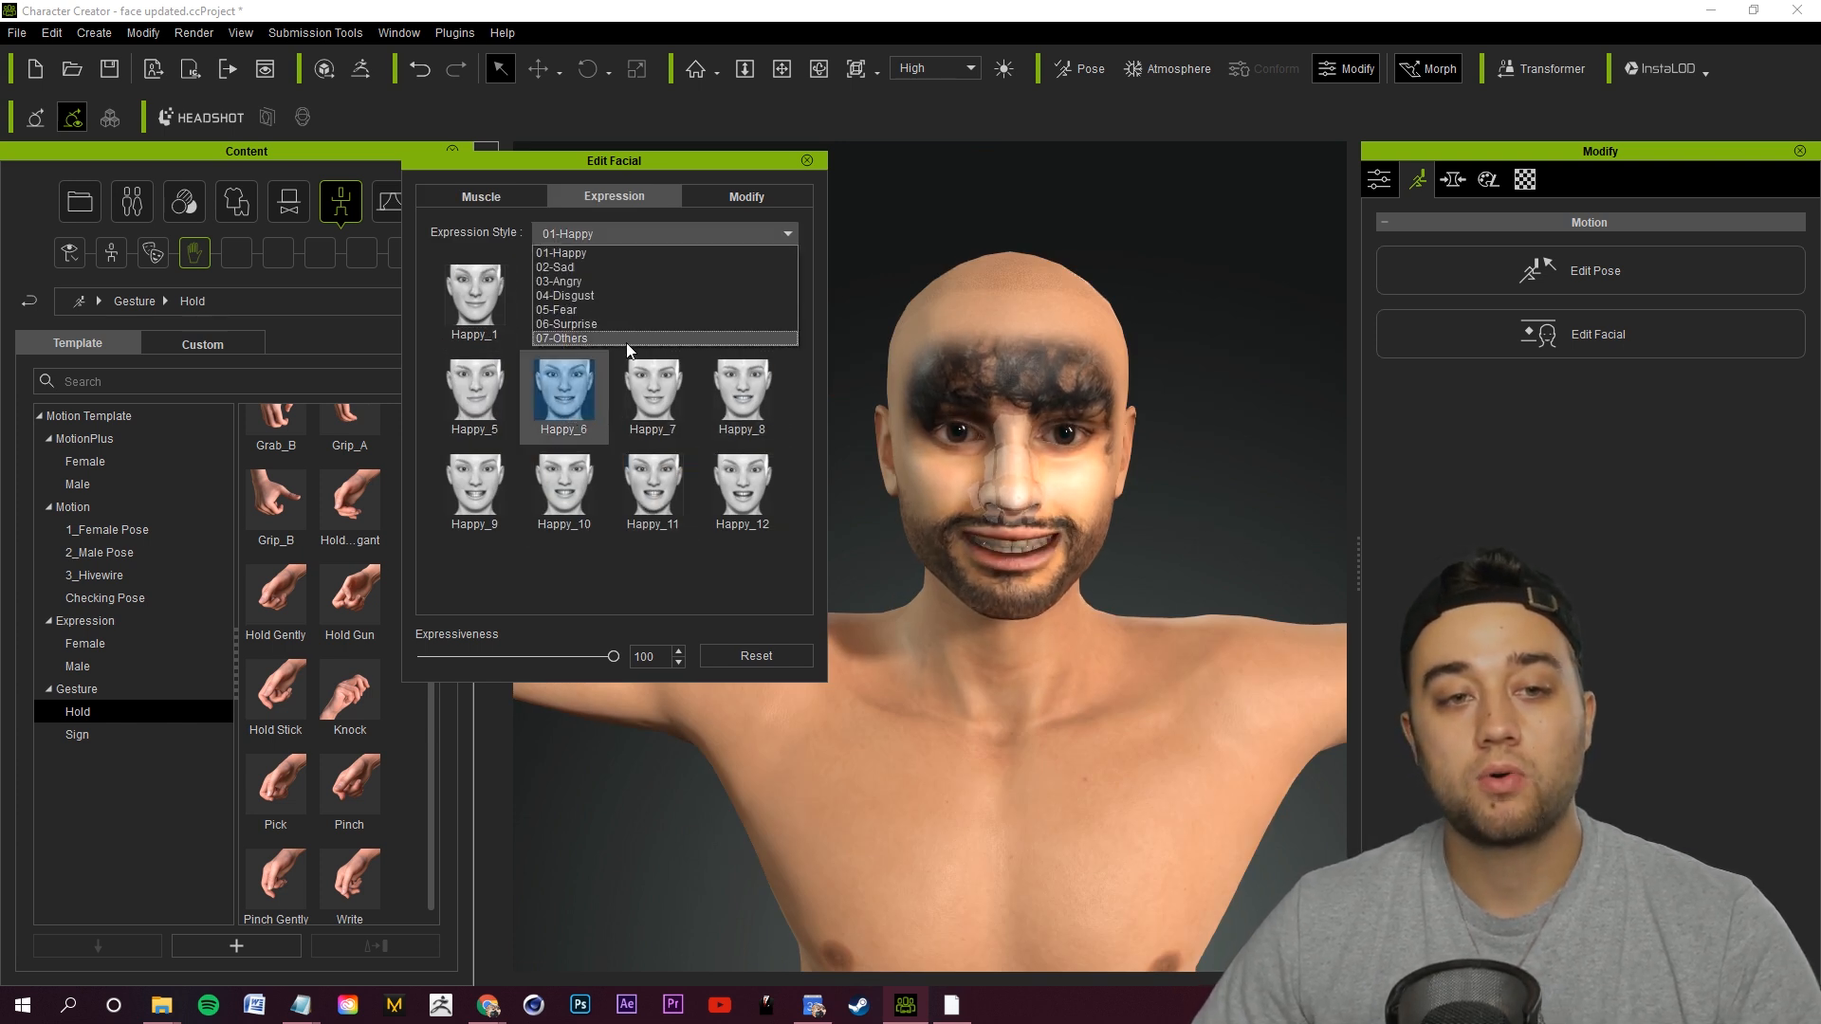
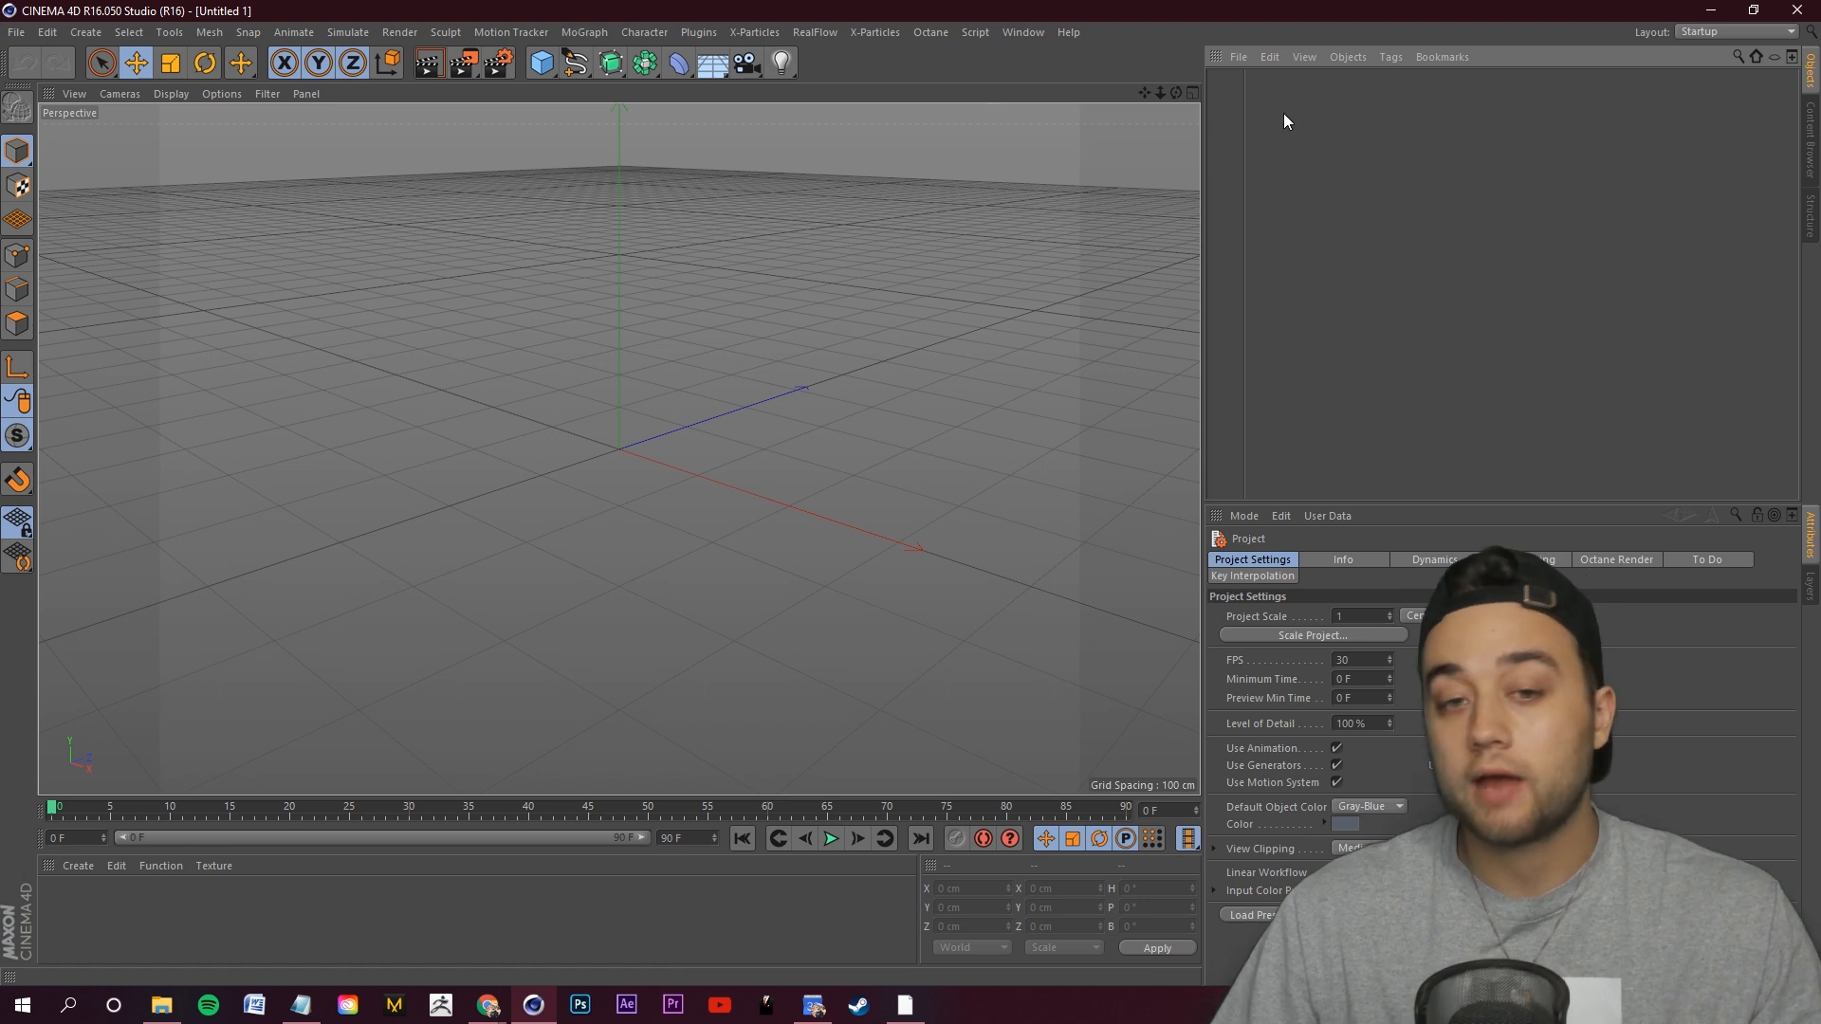
Switch to Cinema 4D and import the exported FBX character into the empty scene.
left_click(1237, 57)
left_click(1261, 83)
double_click(1143, 303)
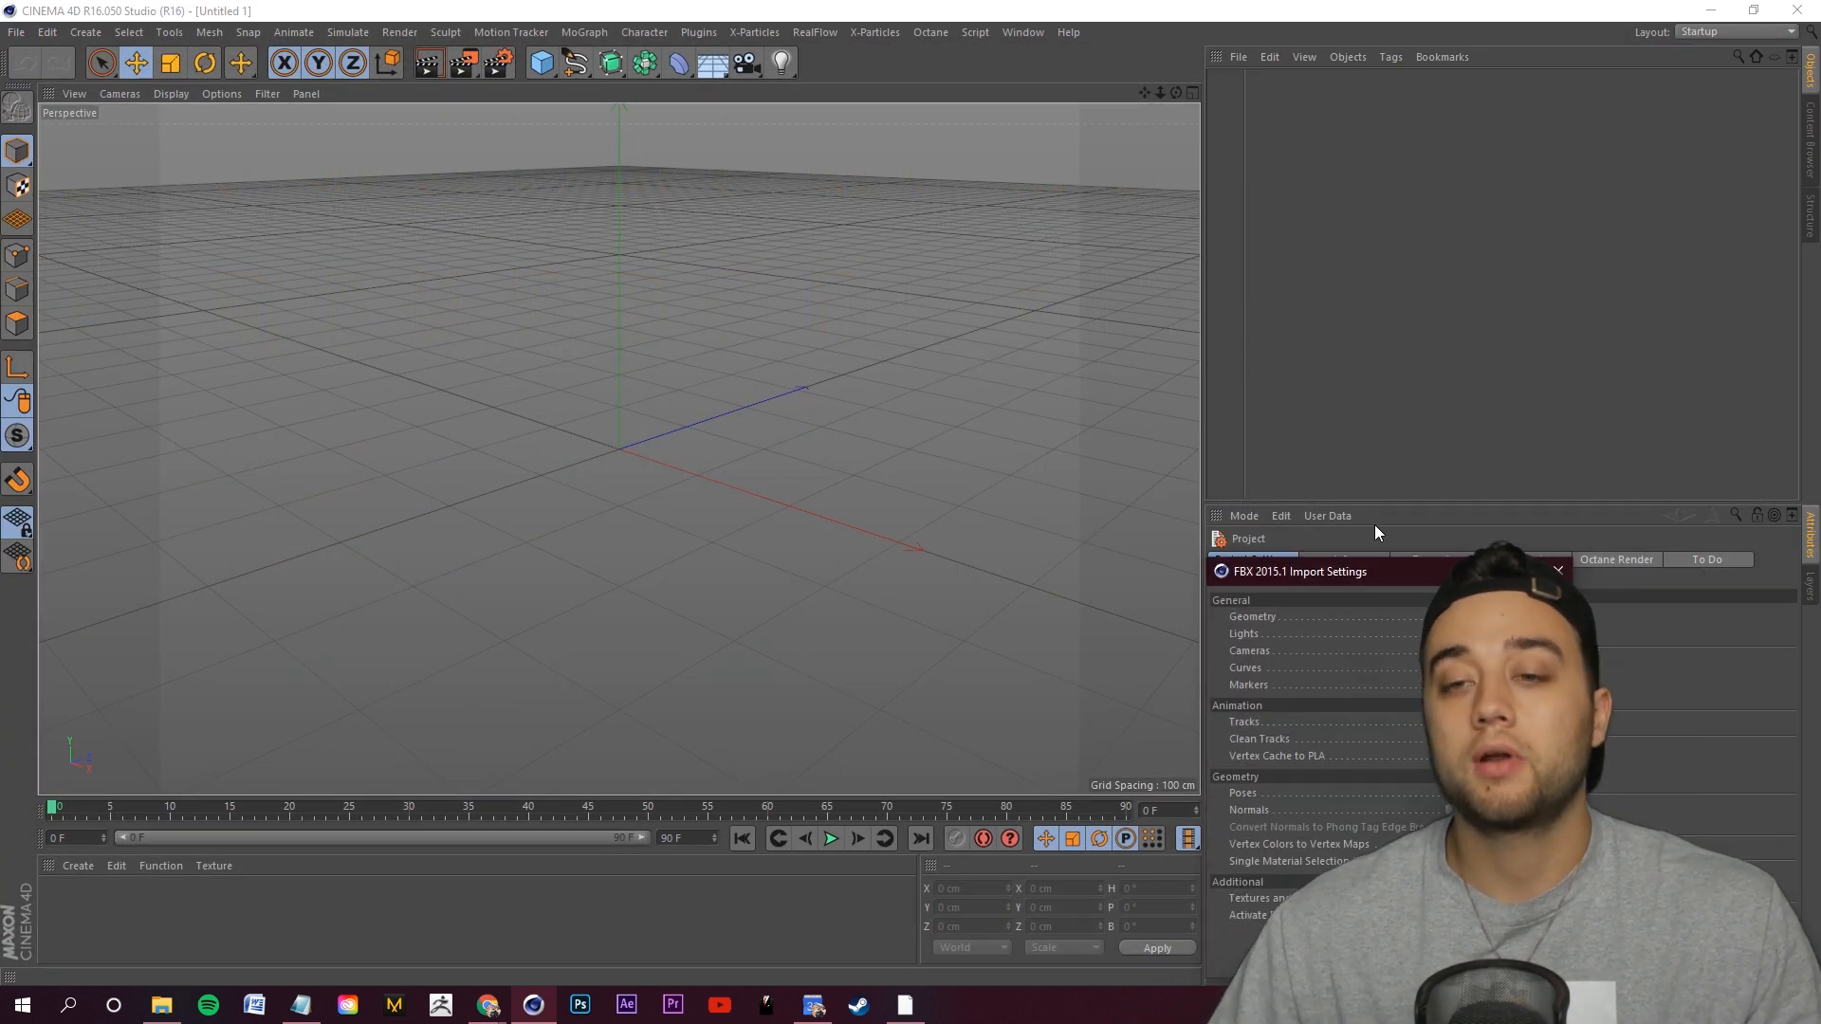
left_click(704, 593)
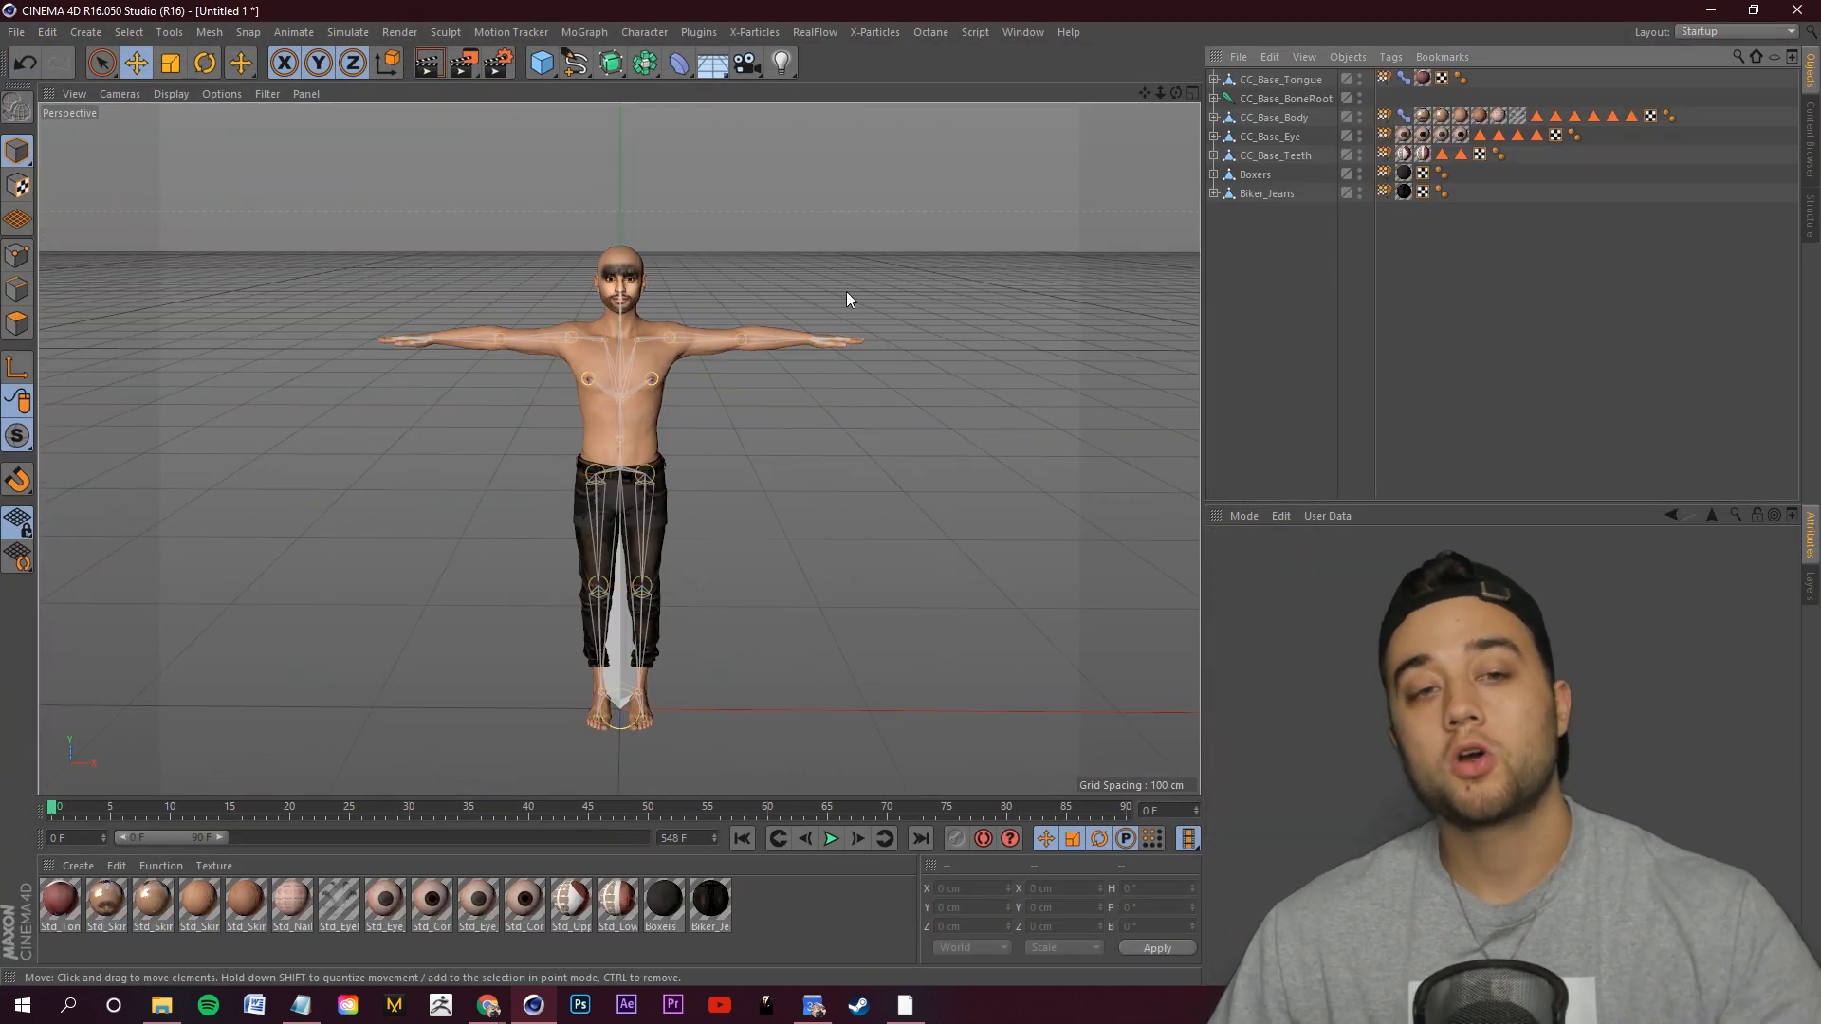
mouse_move(954, 271)
left_mouse_down("alt")
mouse_move(519, 277)
mouse_move(567, 294)
mouse_move(939, 294)
left_mouse_up("alt")
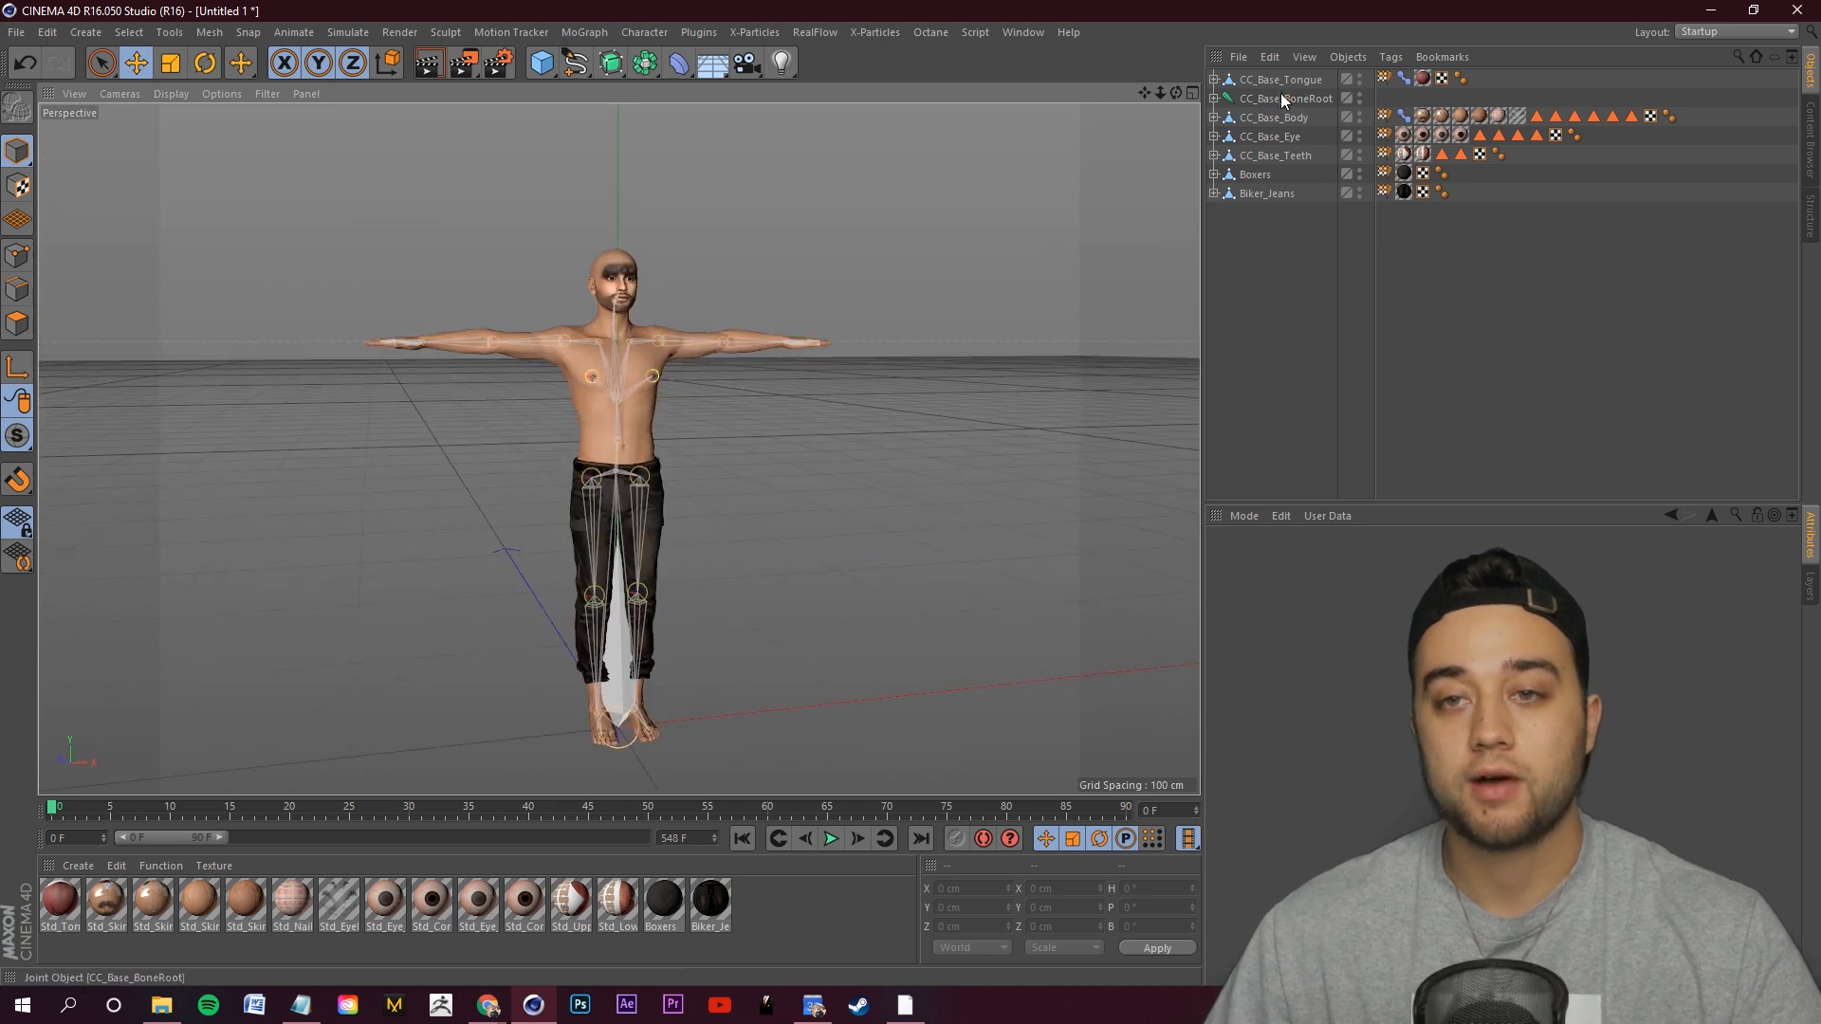
Delete the CC_Base_BoneRoot joint object from the imported character.
left_click(1280, 97)
left_click_drag(867, 356, 733, 311, "alt")
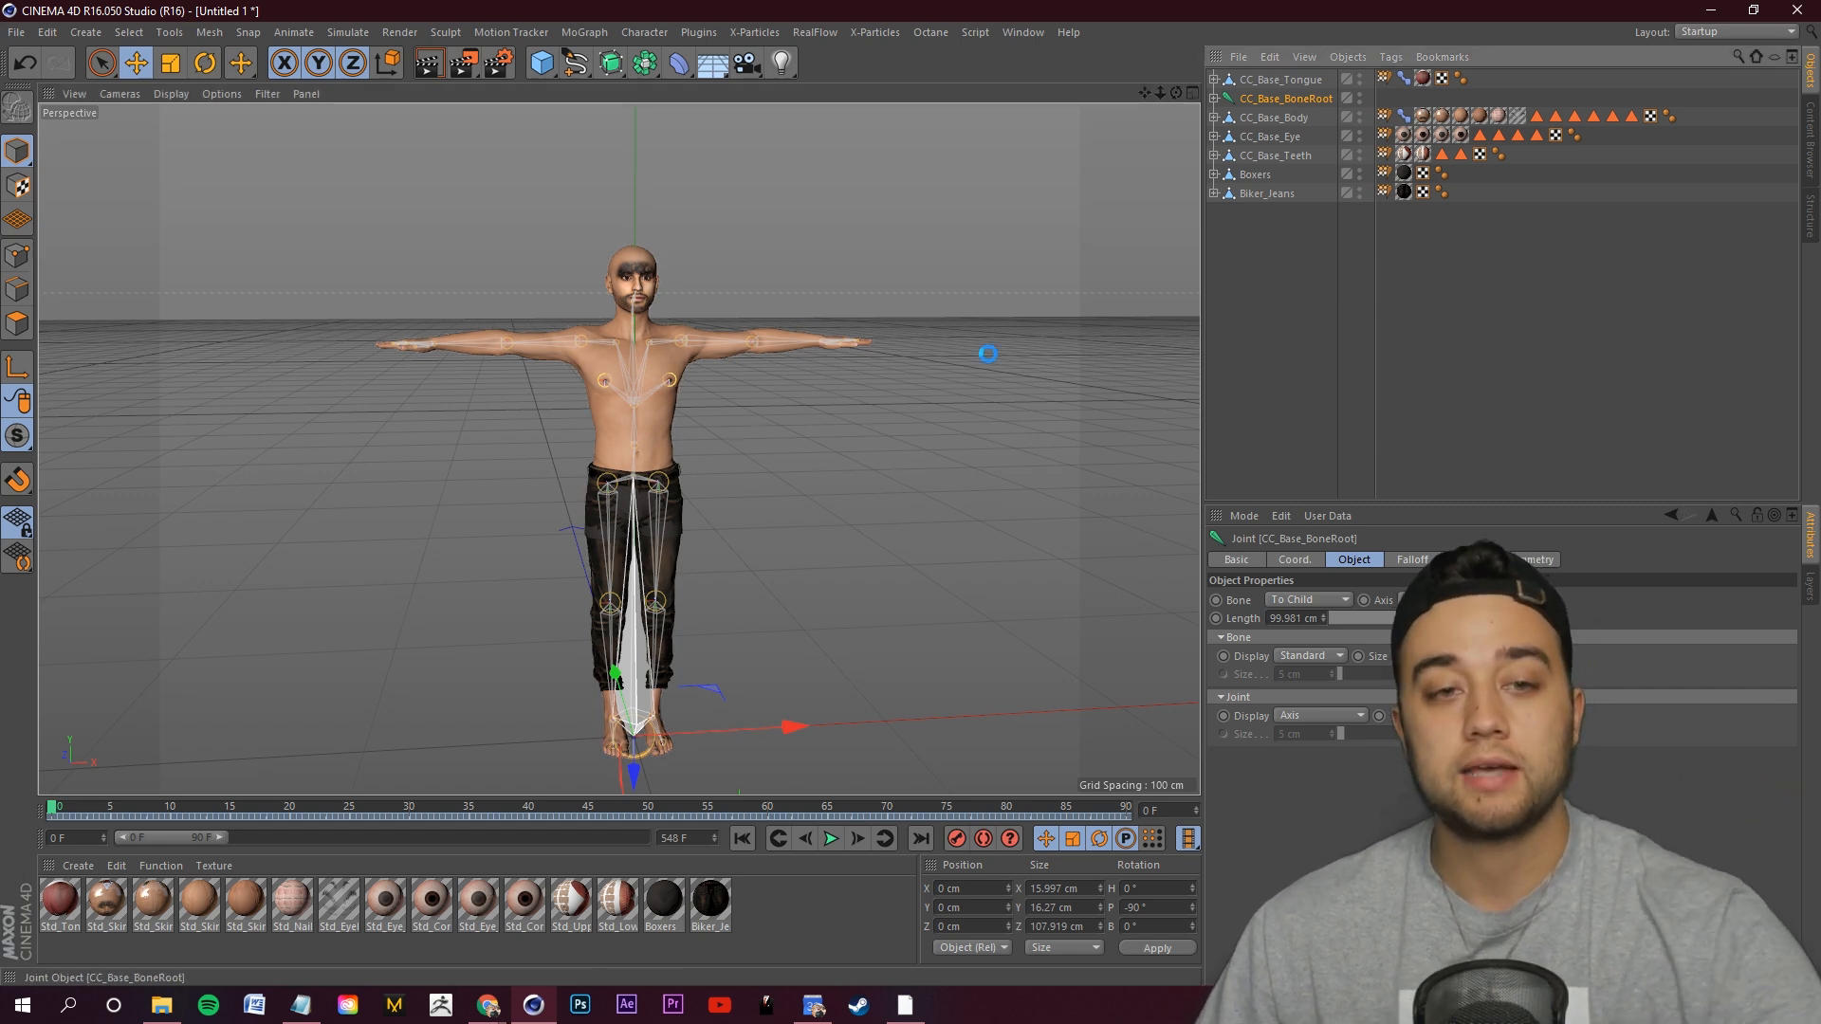
key("Delete")
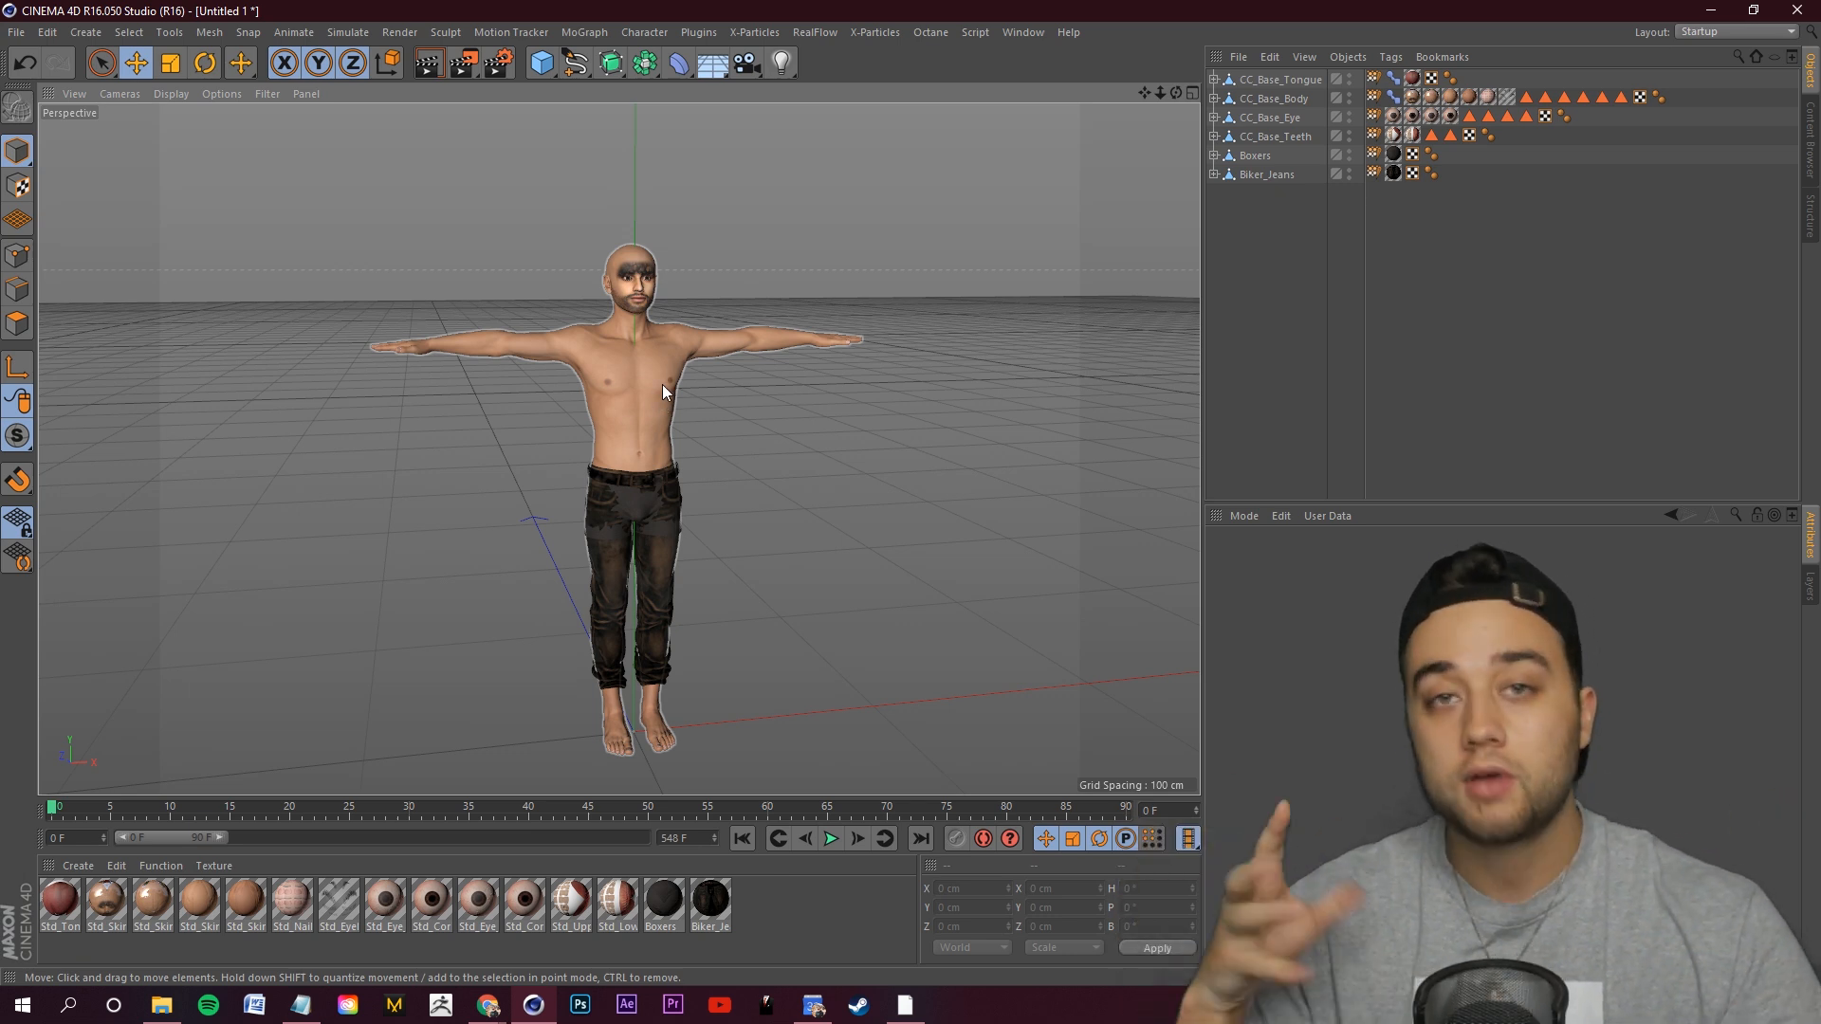
Delete the Boxers object hidden beneath the character's jeans.
left_click(664, 508)
left_click_drag(897, 585, 987, 554, "alt")
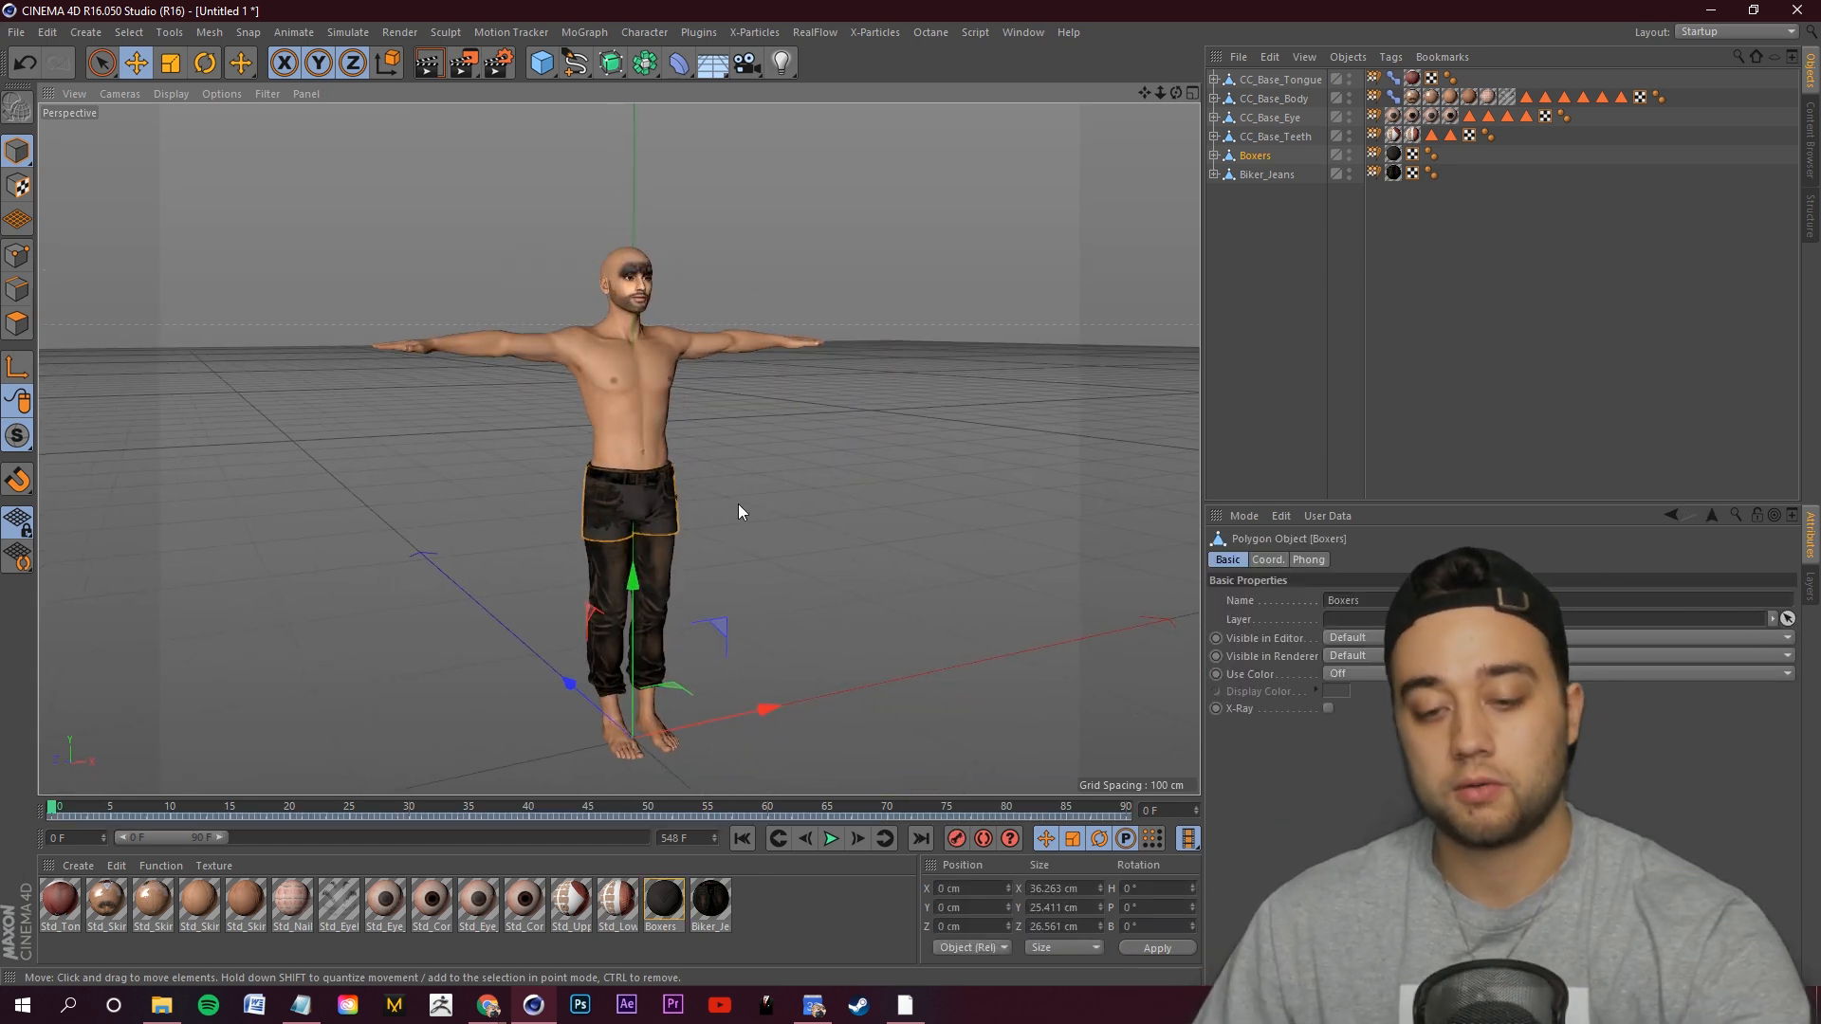
key("Delete")
left_click_drag(628, 413, 882, 363, "alt")
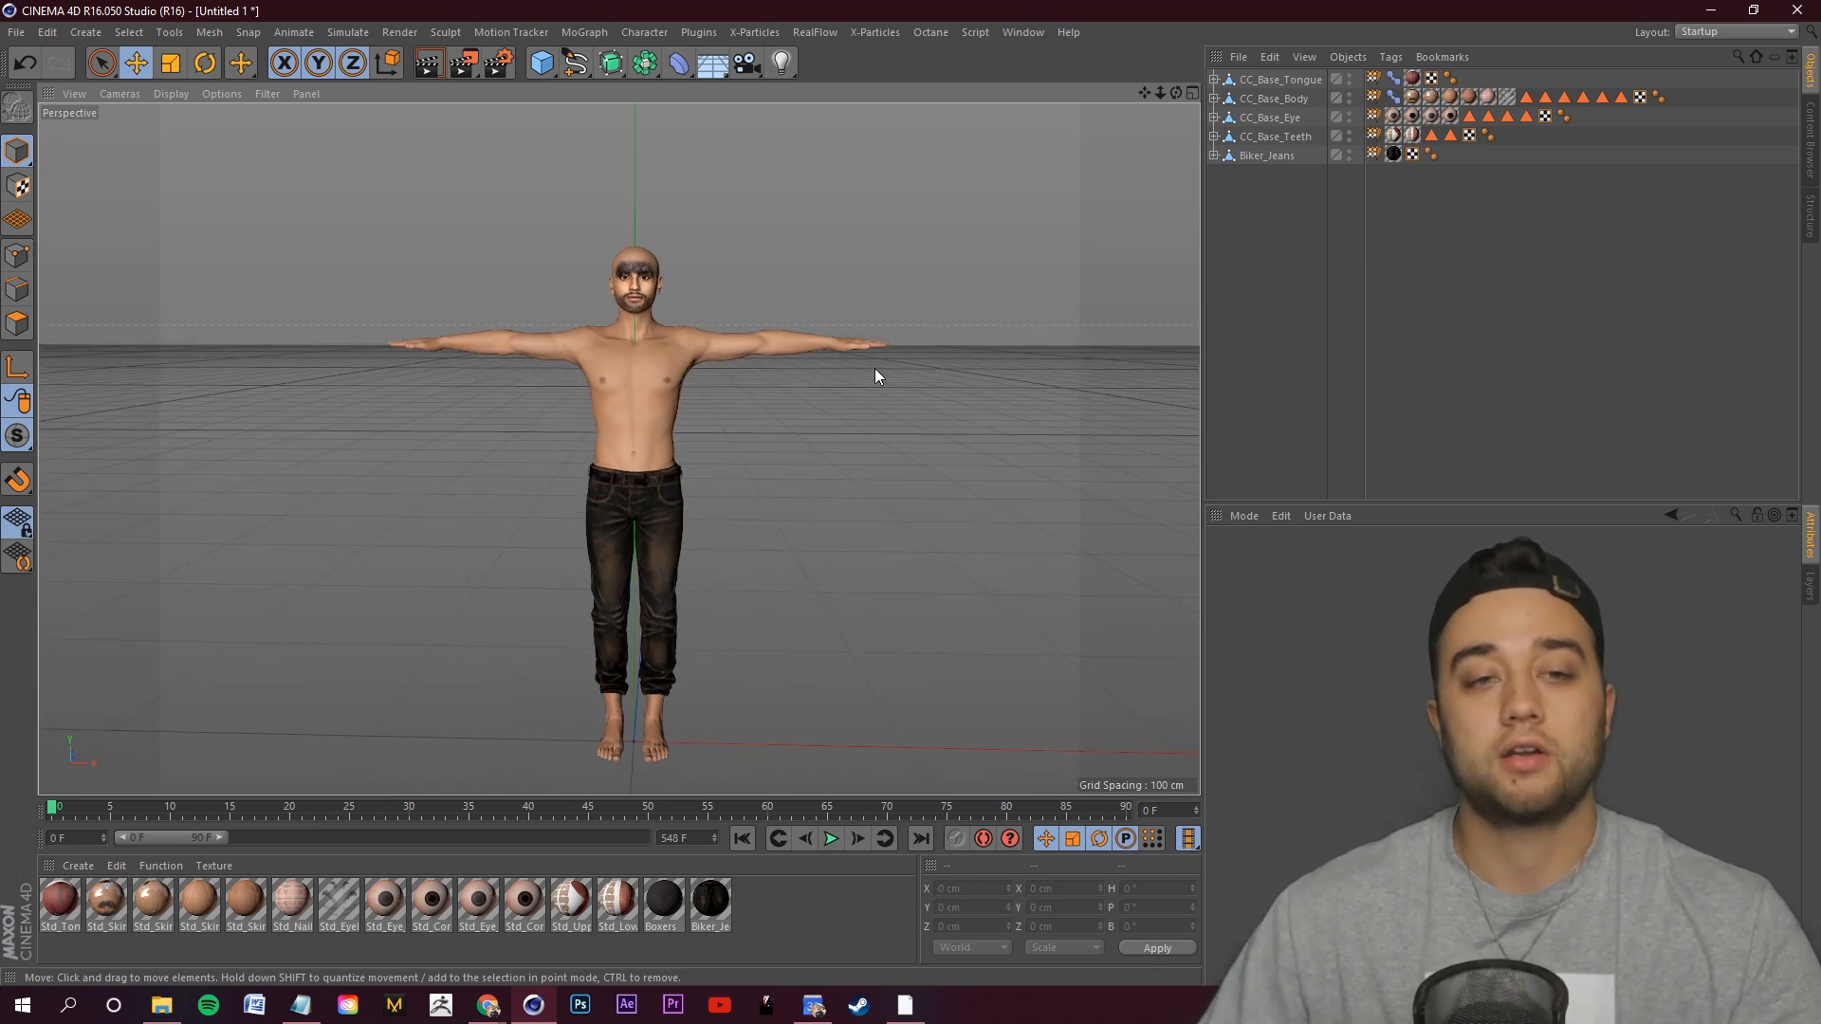
left_click_drag(952, 515, 909, 476, "alt")
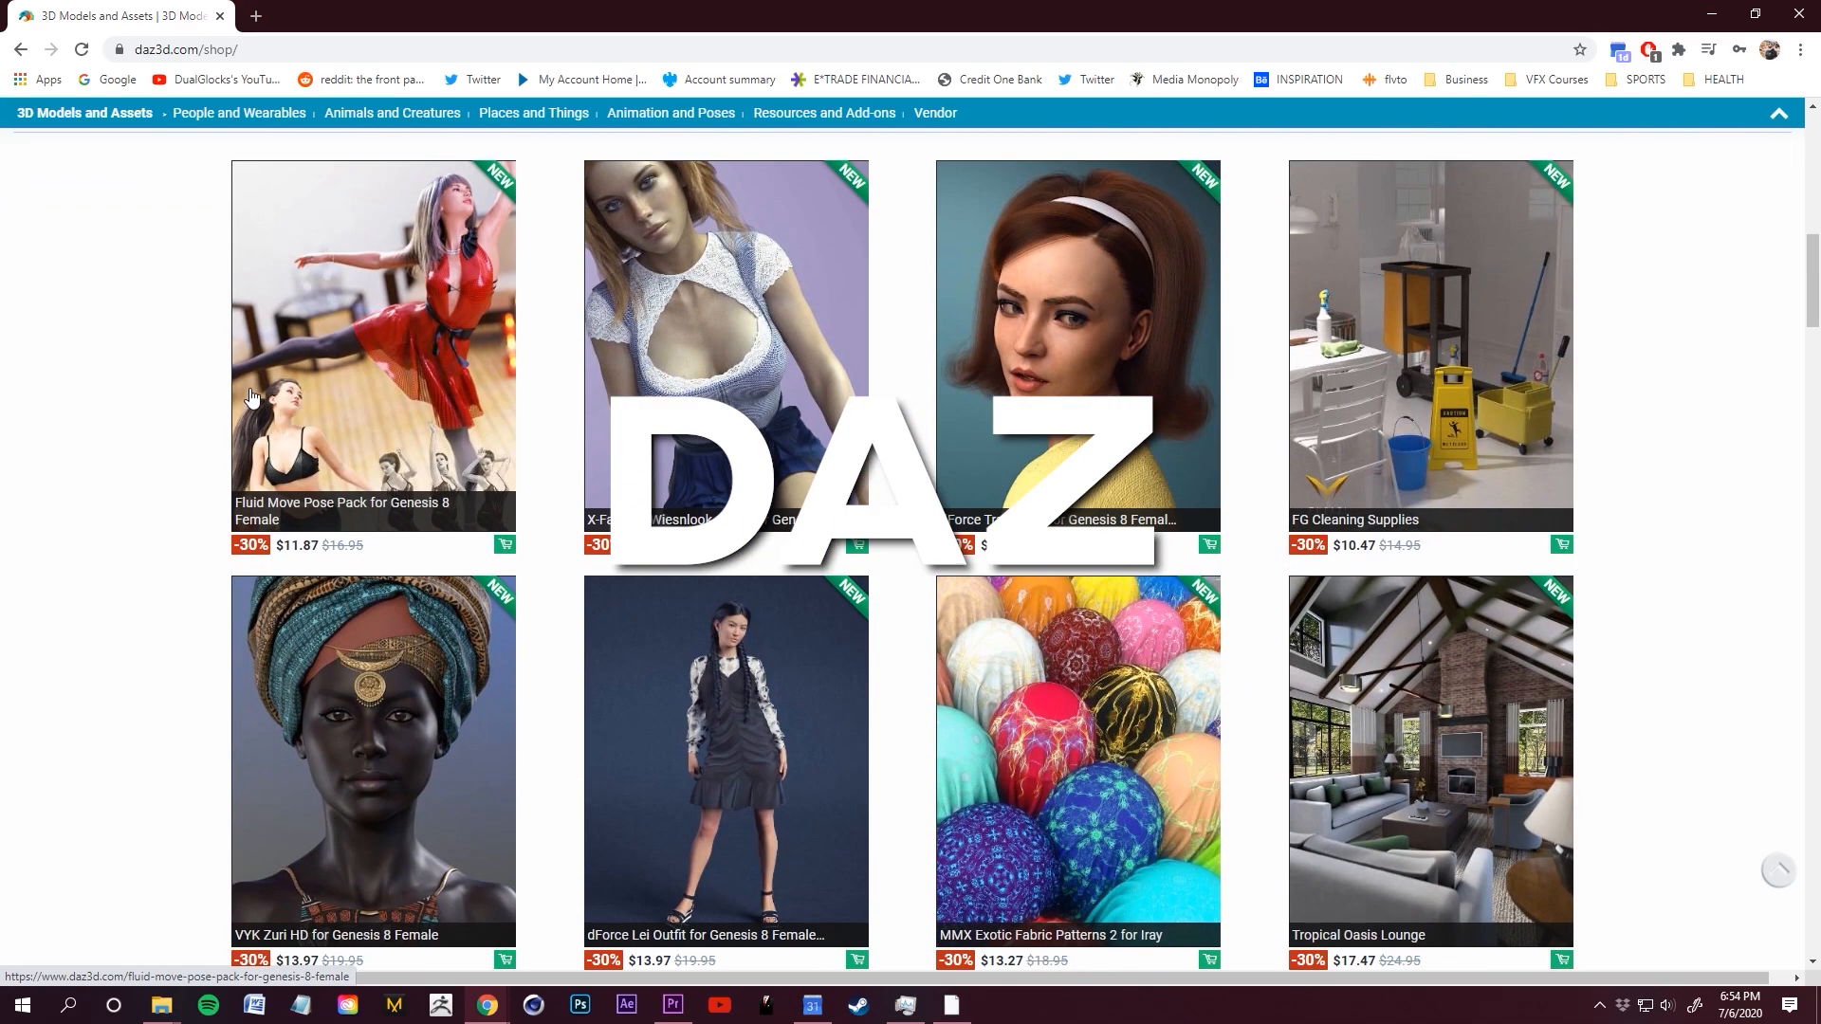
Browse the DAZ 3D store and view the enlarged preview images of Jonas Hair for Genesis 3 Male(s).
scroll(251, 397, "down", 3)
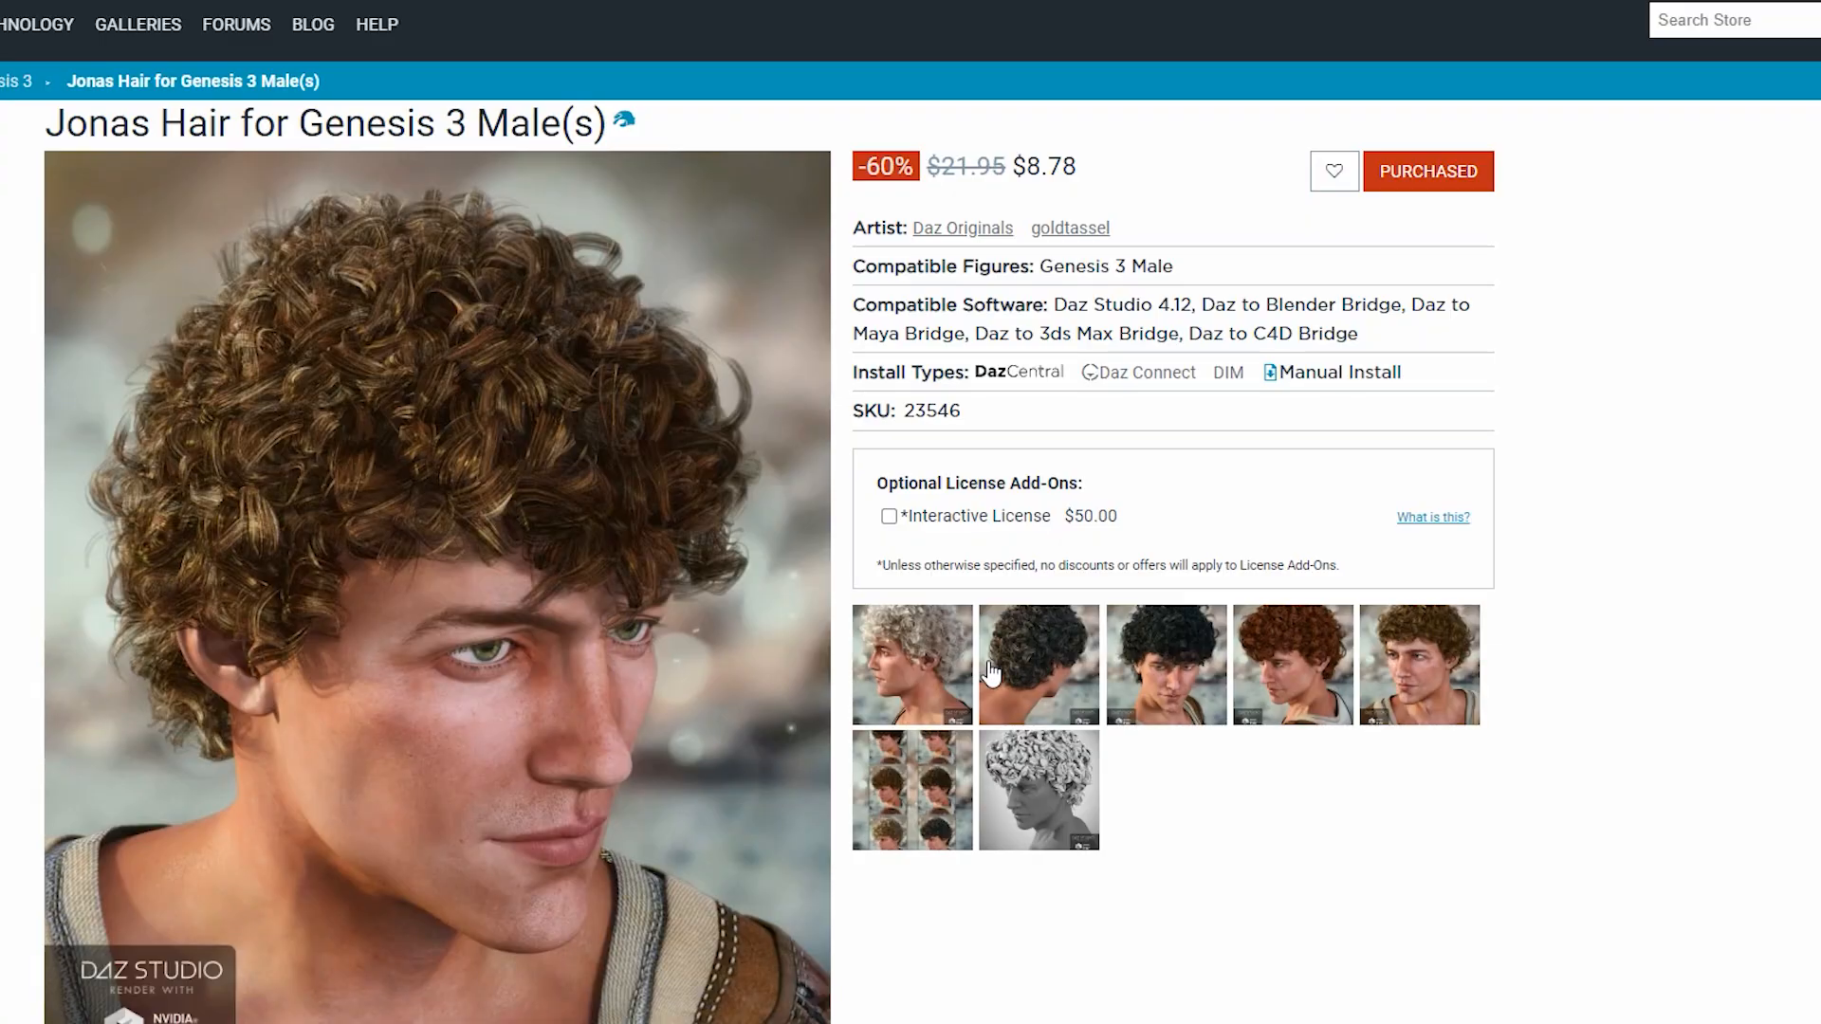
left_click(937, 664)
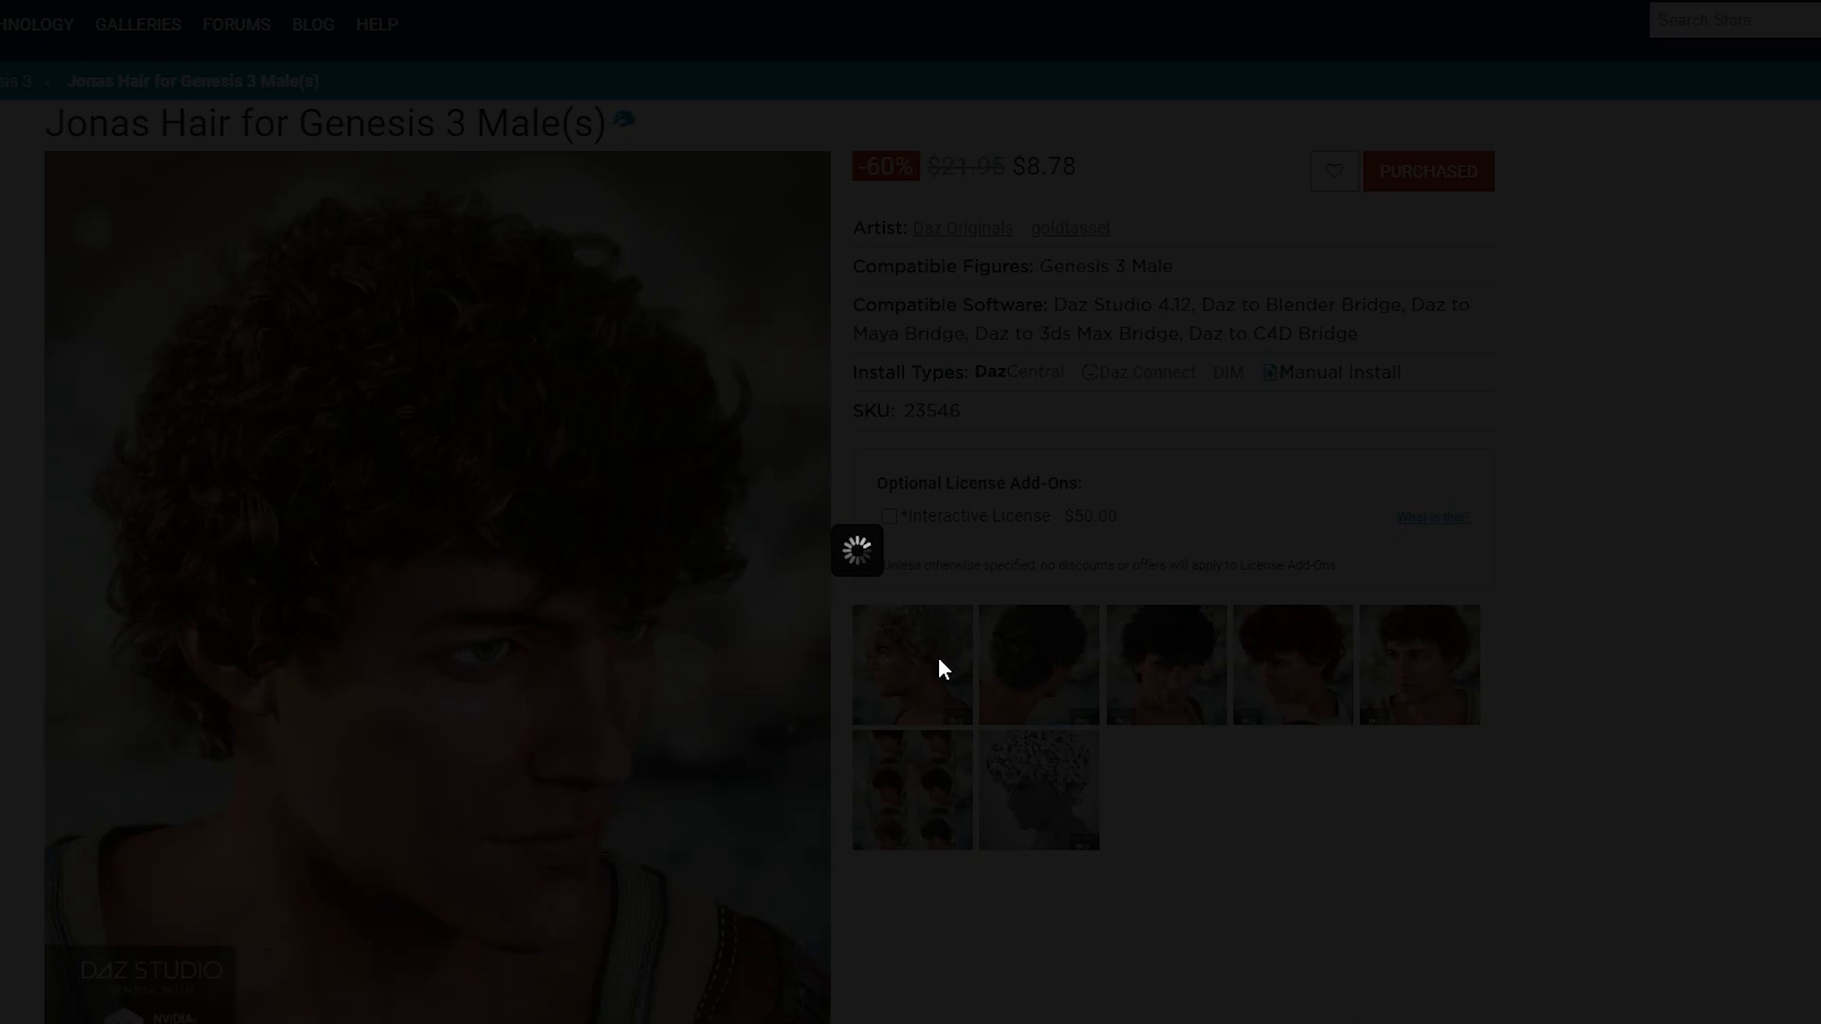
left_click(1245, 566)
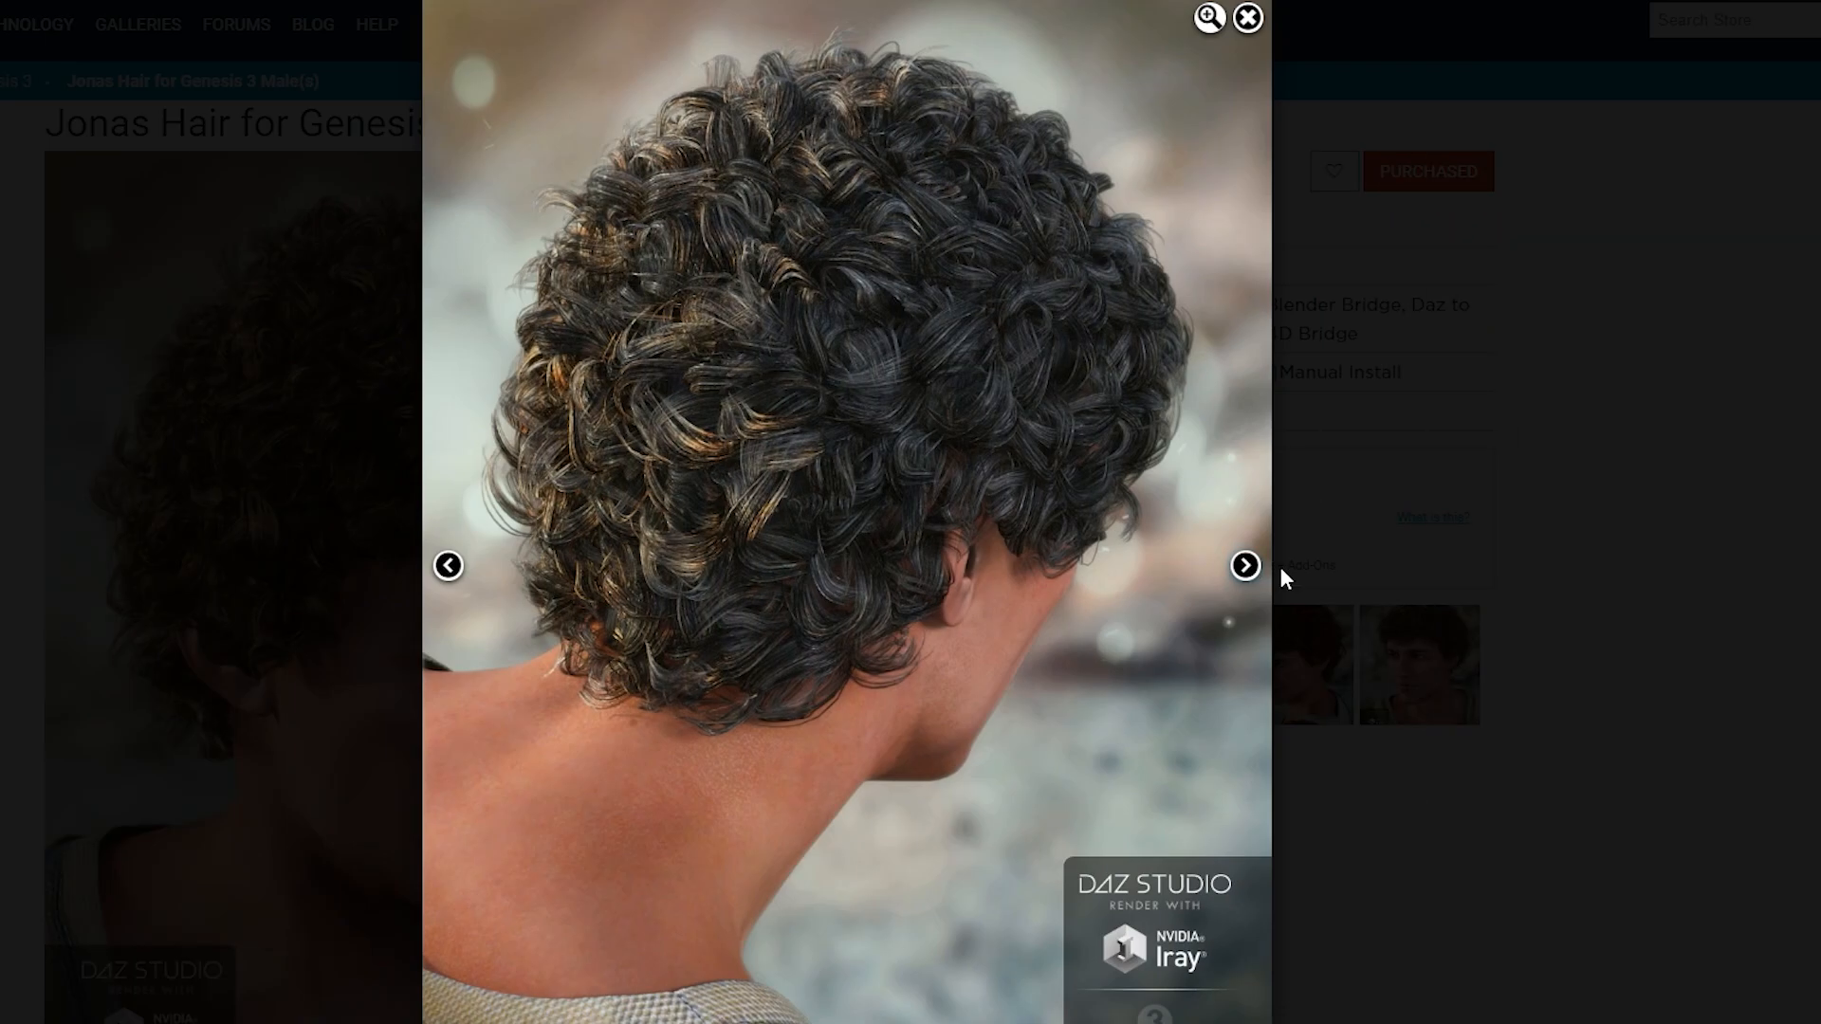
left_click(1249, 566)
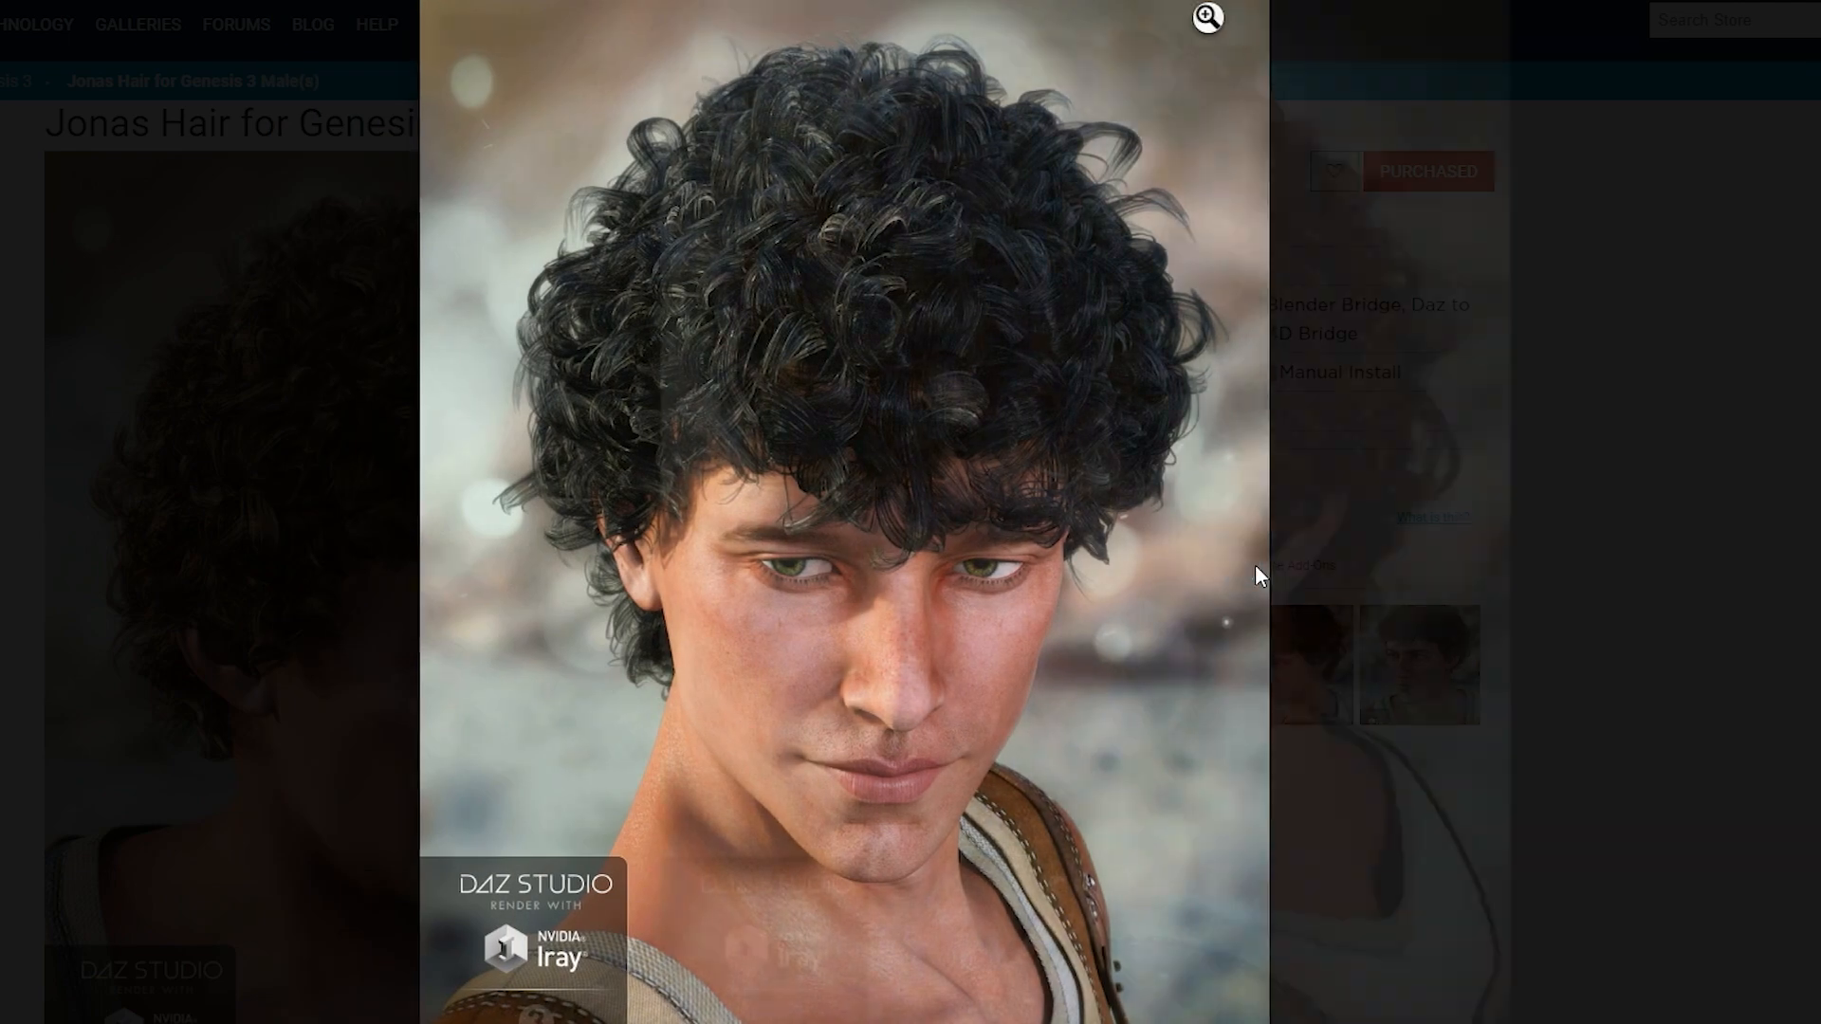
left_click(1255, 565)
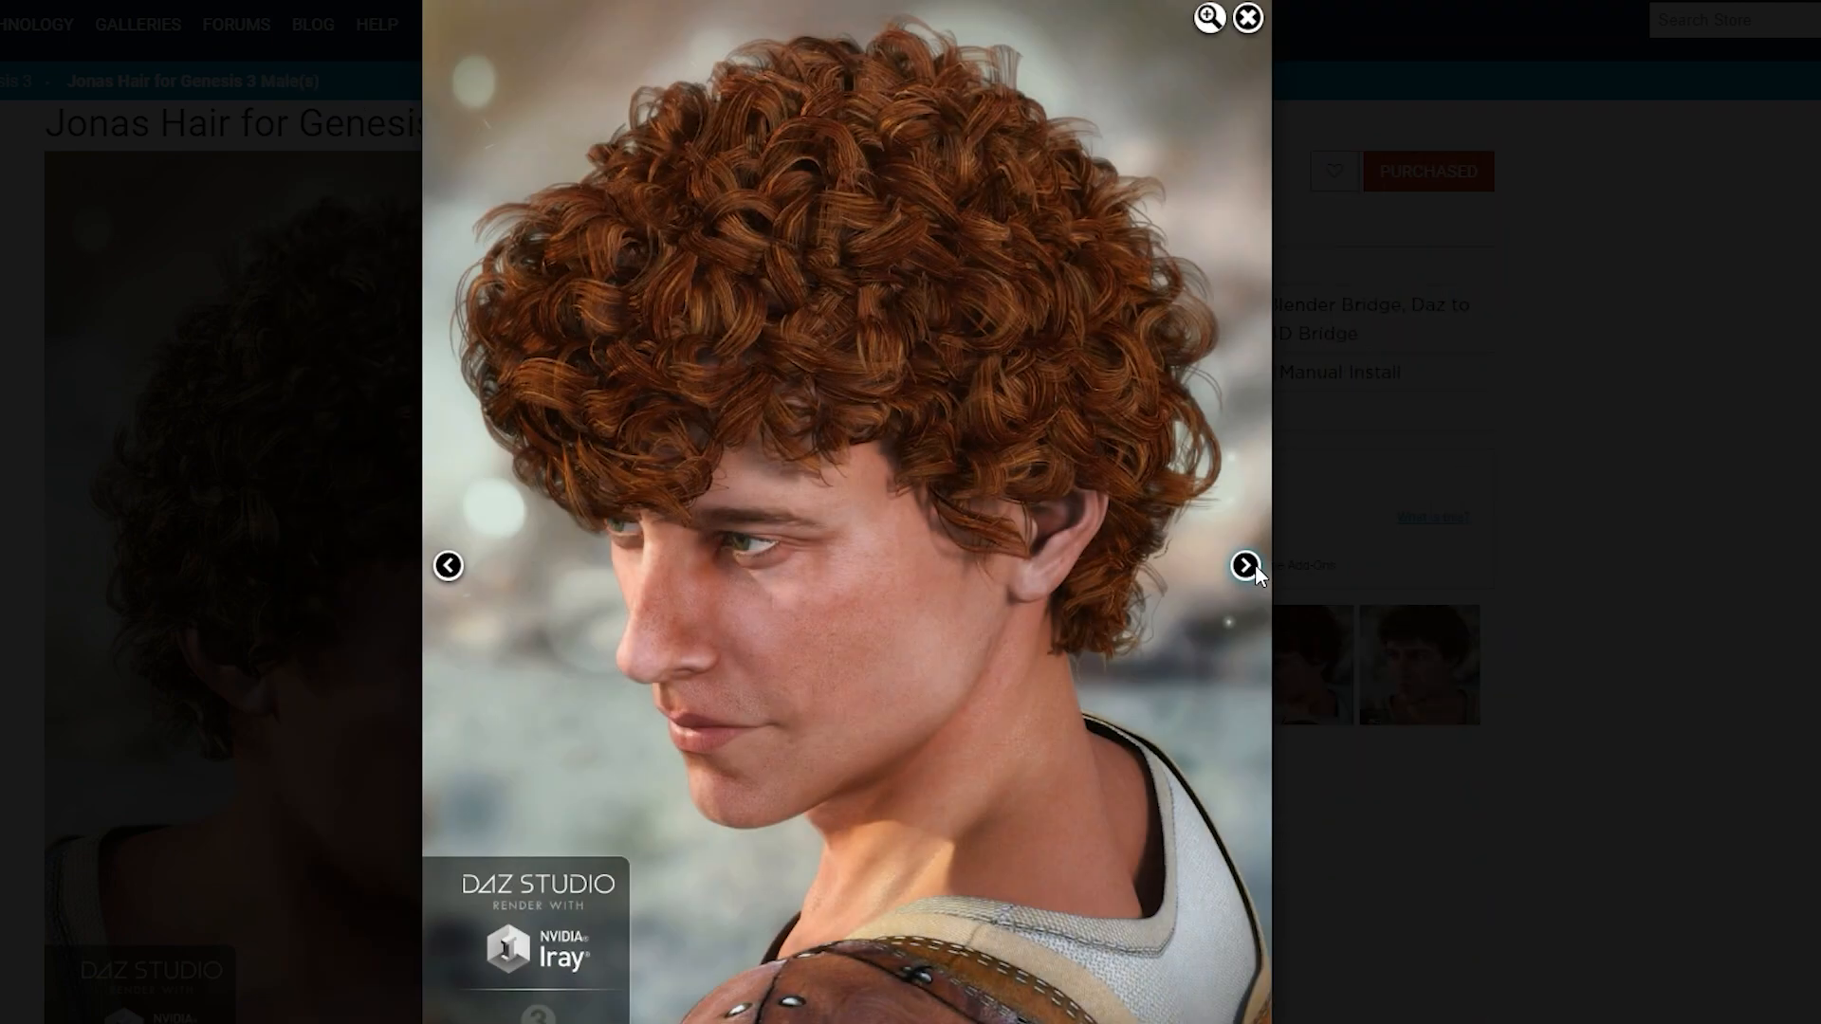
left_click(1255, 565)
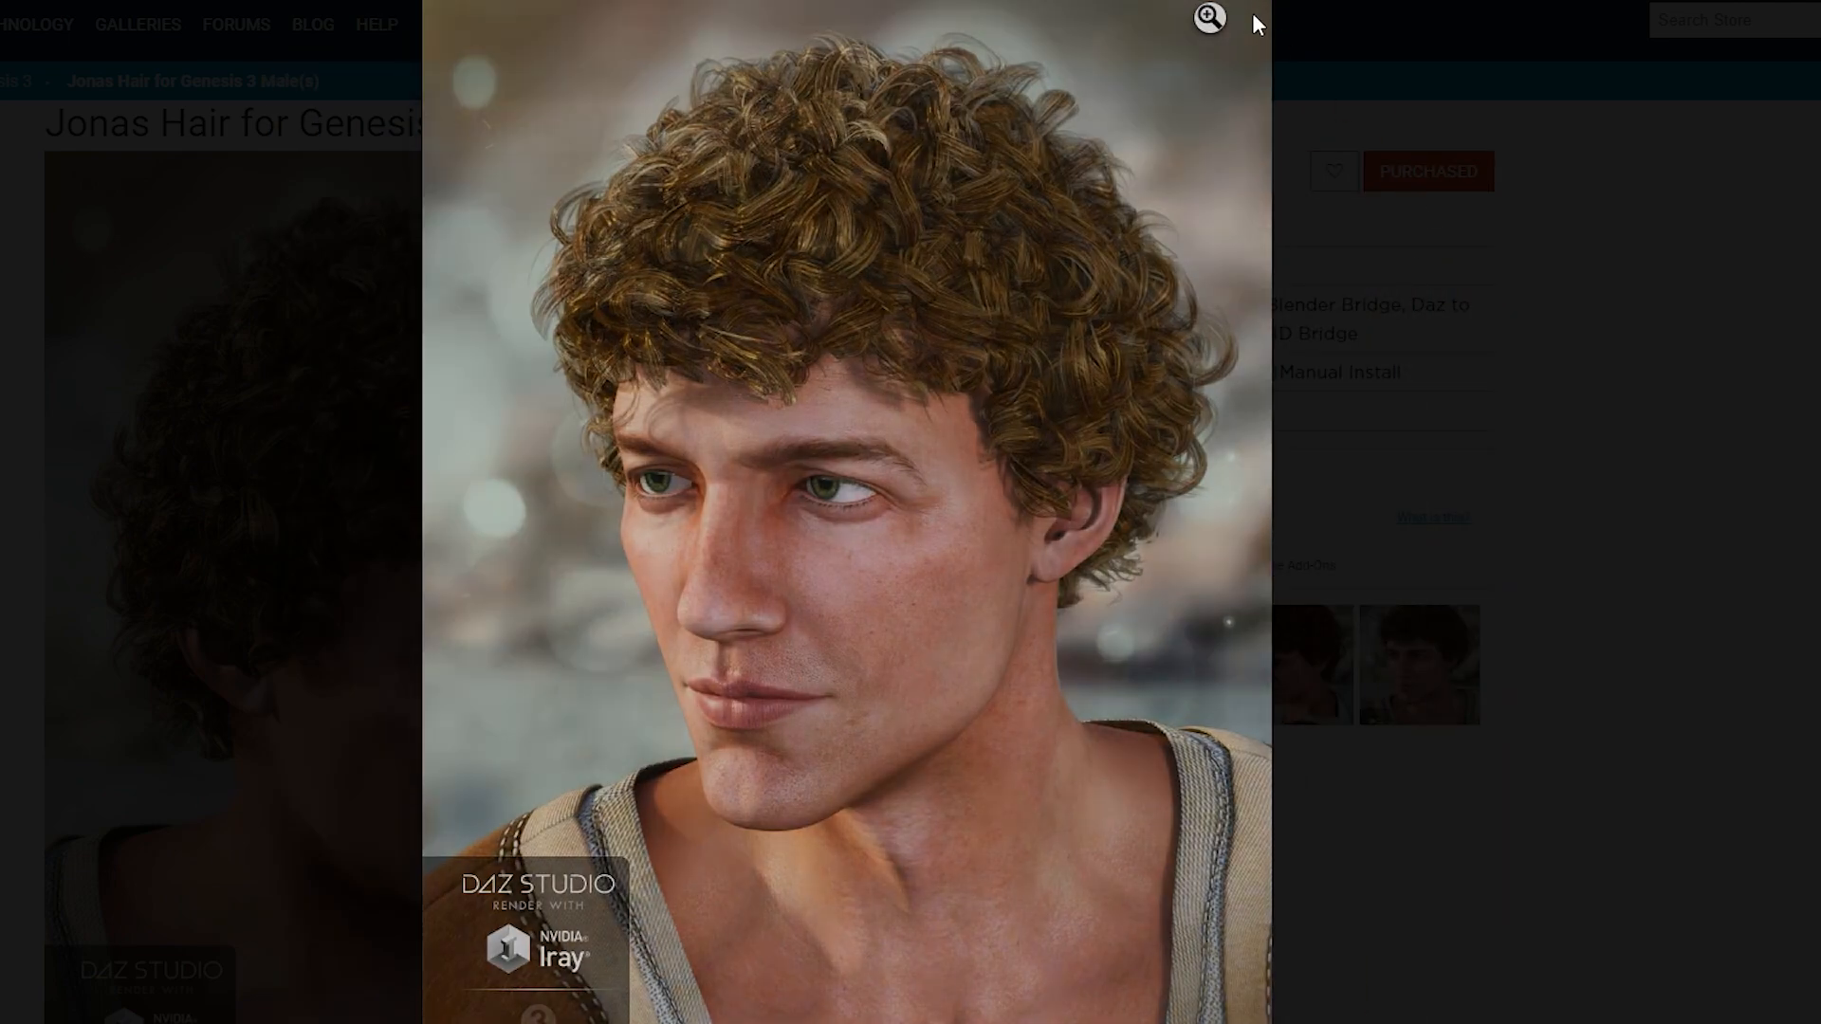
left_click(1251, 13)
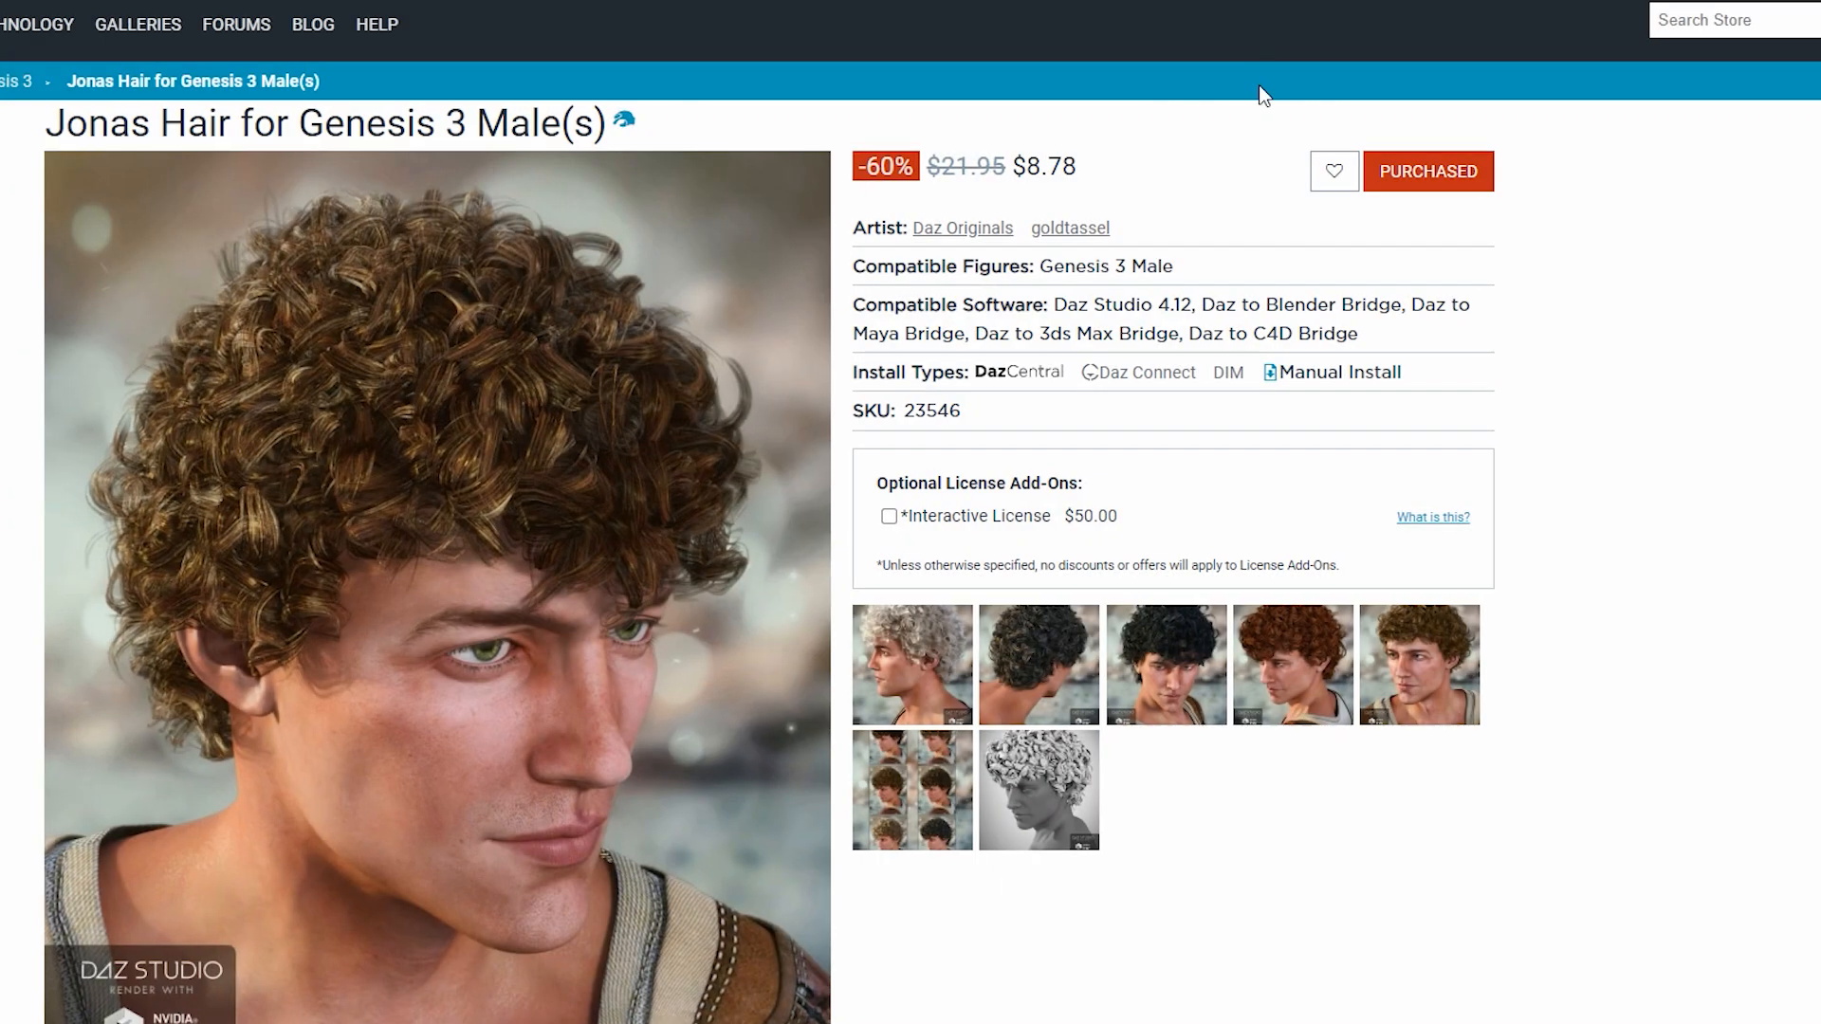
Check the compatible software listed for the Jonas Hair, including the Daz to C4D Bridge.
left_click_drag(1051, 301, 1315, 330)
left_click(1326, 337)
left_click_drag(1190, 332, 1340, 336)
left_click(1423, 351)
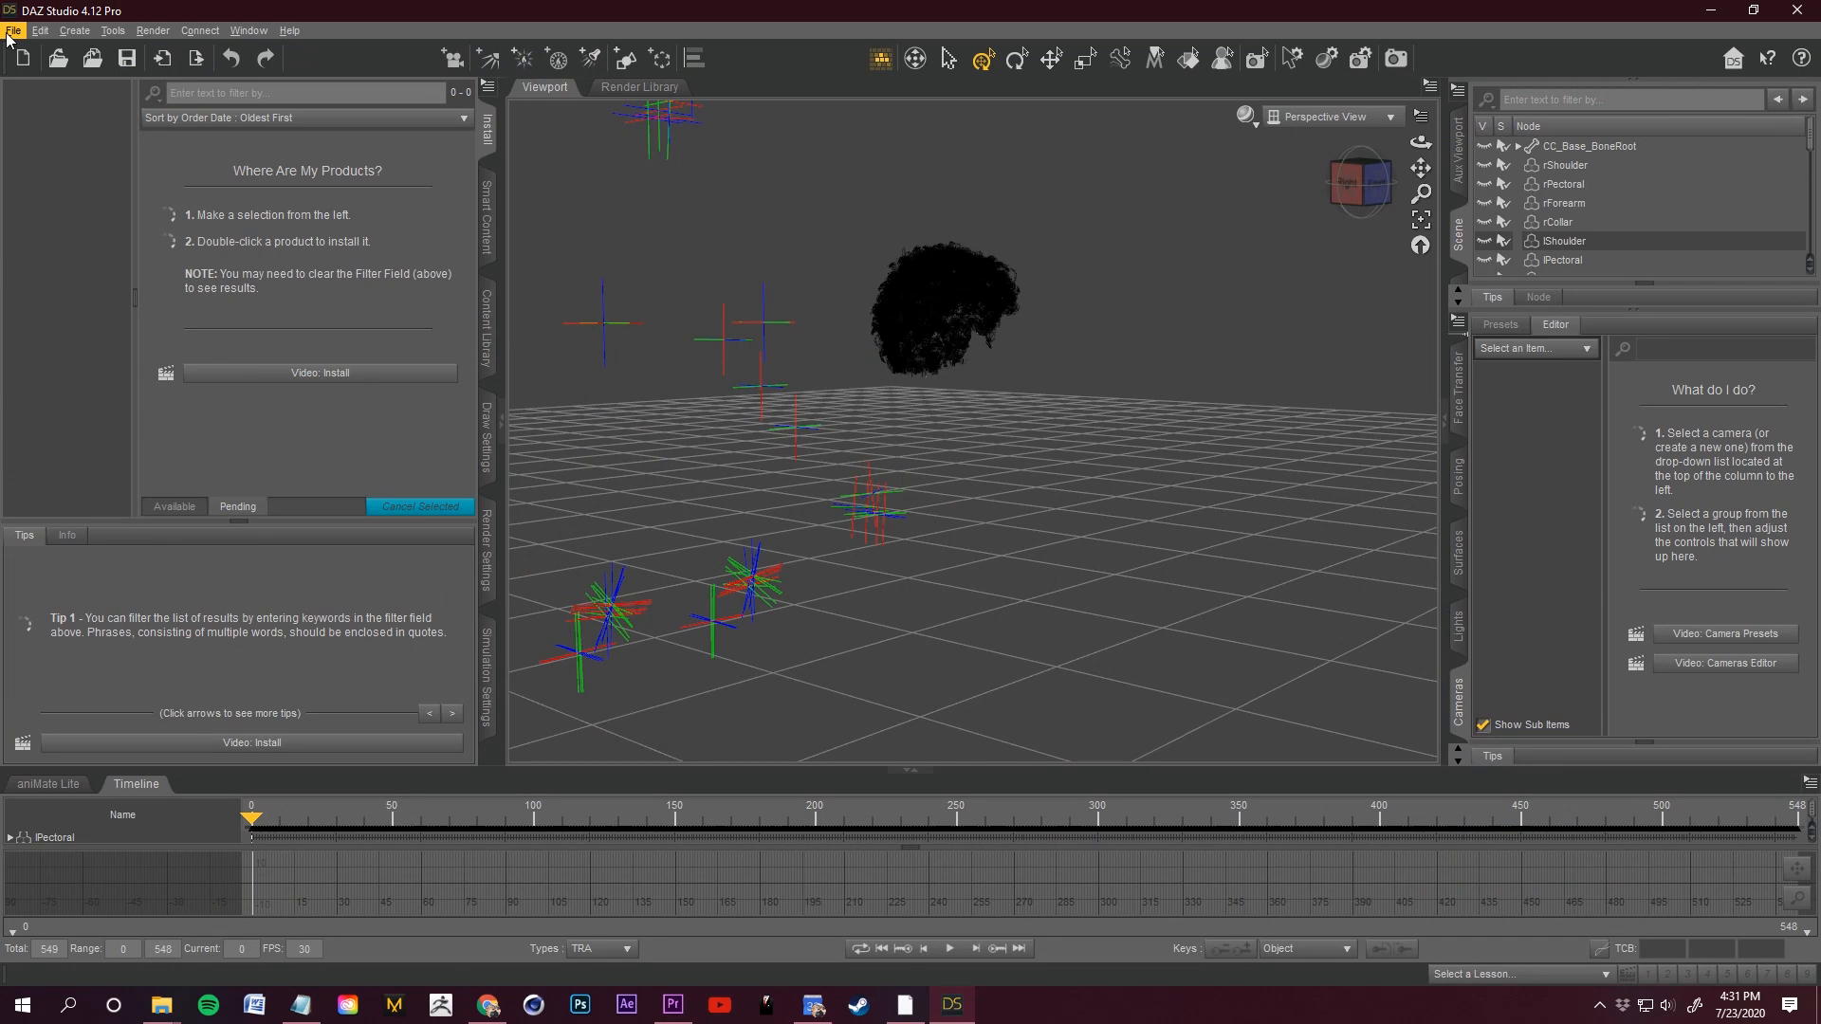
Switch to DAZ Studio and start exporting the curly hair model.
left_click(11, 32)
left_click(104, 250)
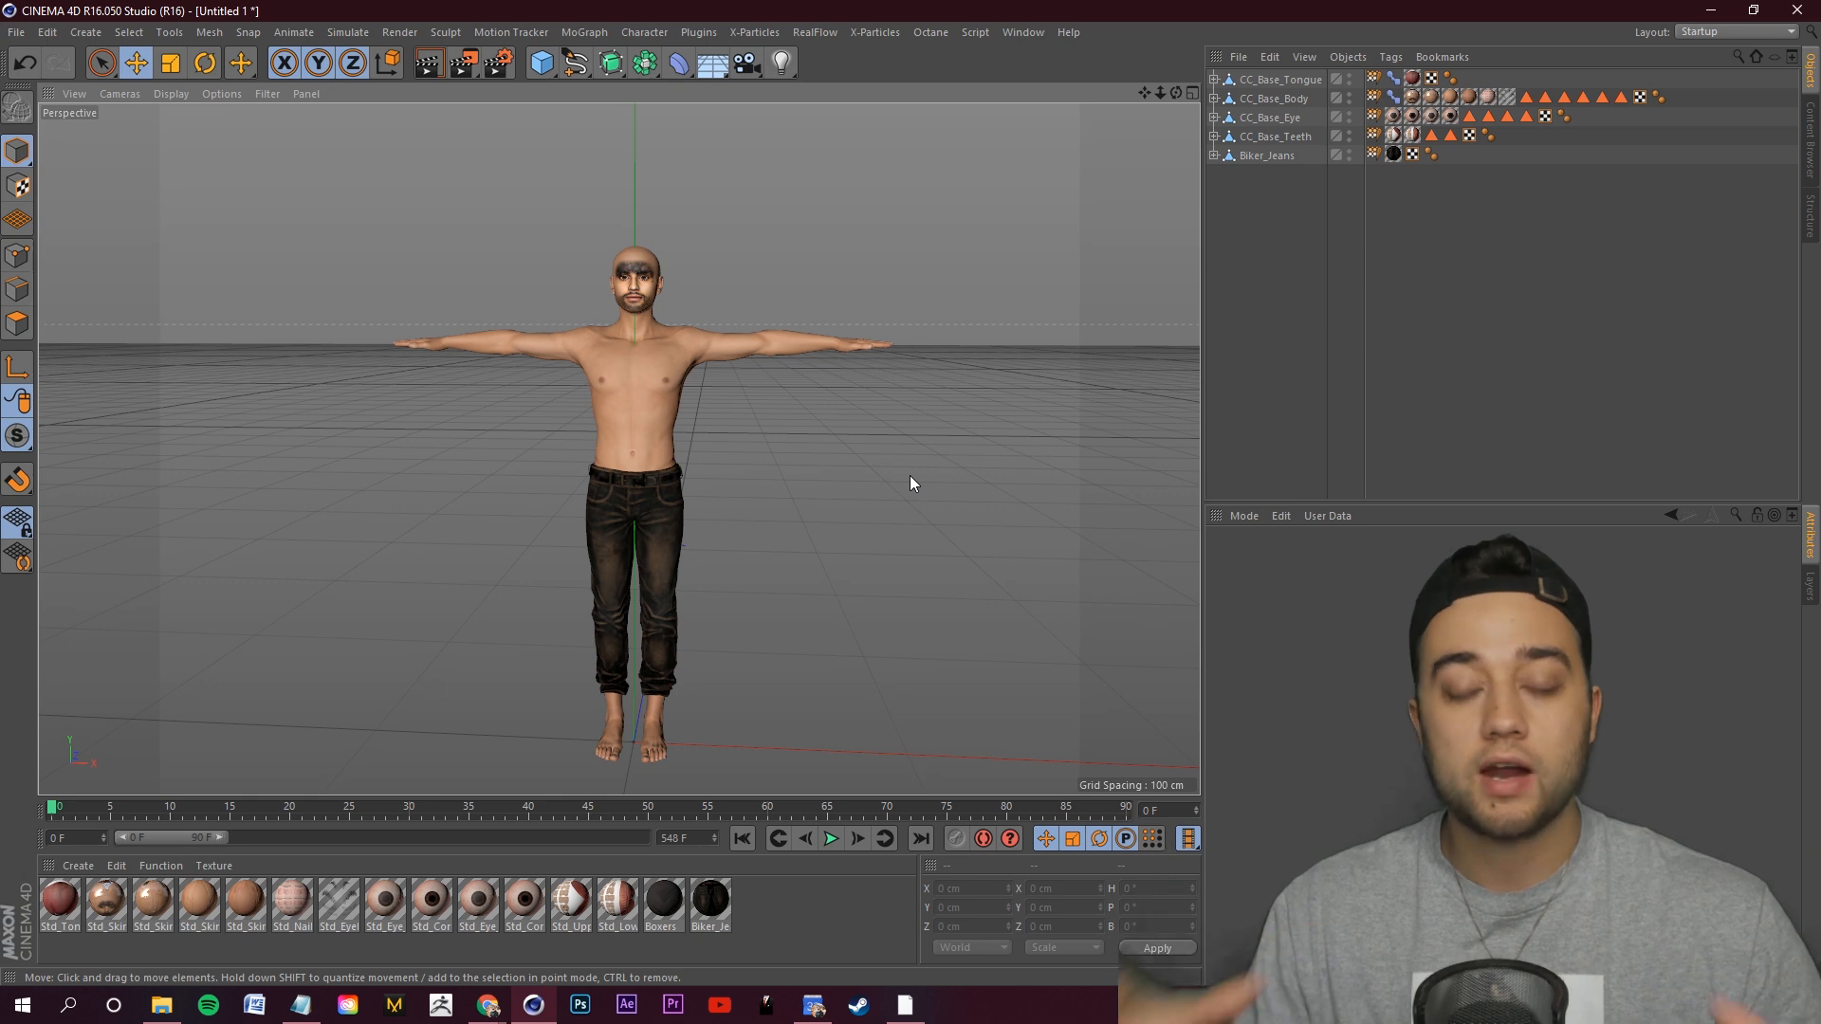
Return to Cinema 4D and move the hair object Head down onto the character's bald head.
left_click_drag(1176, 93, 1183, 74)
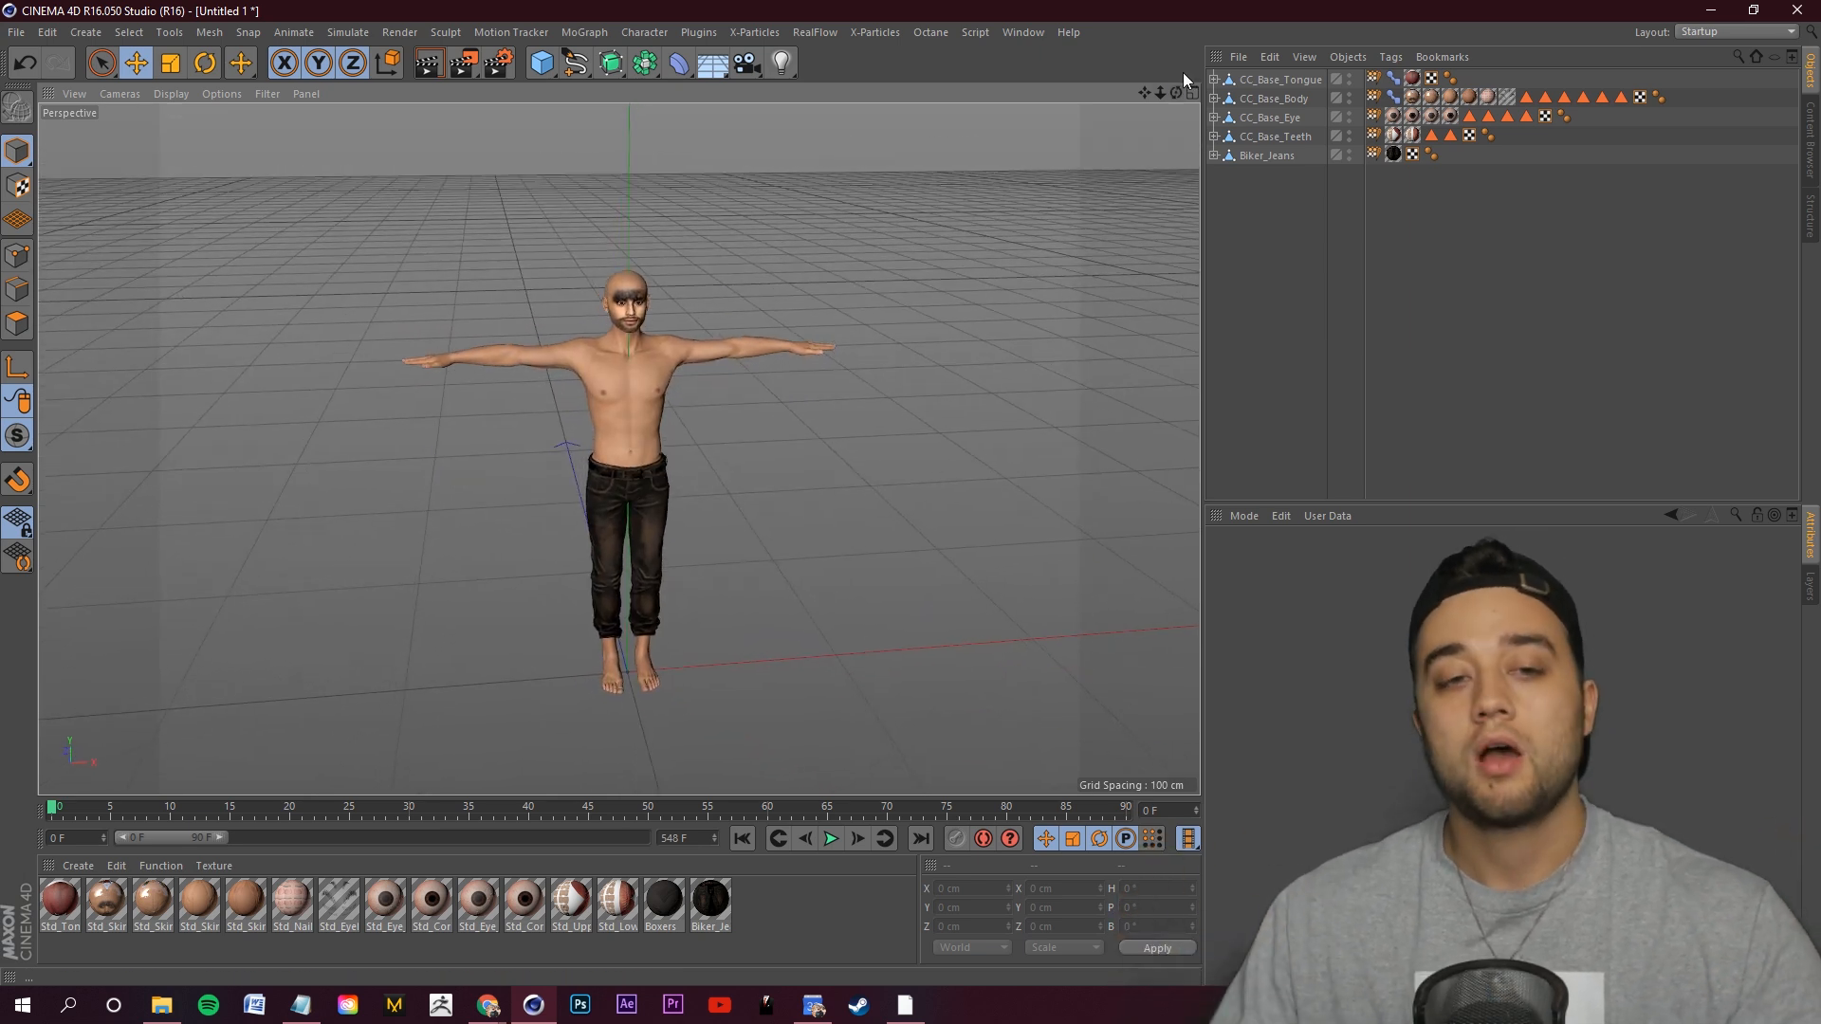
left_click_drag(790, 278, 759, 260, "alt")
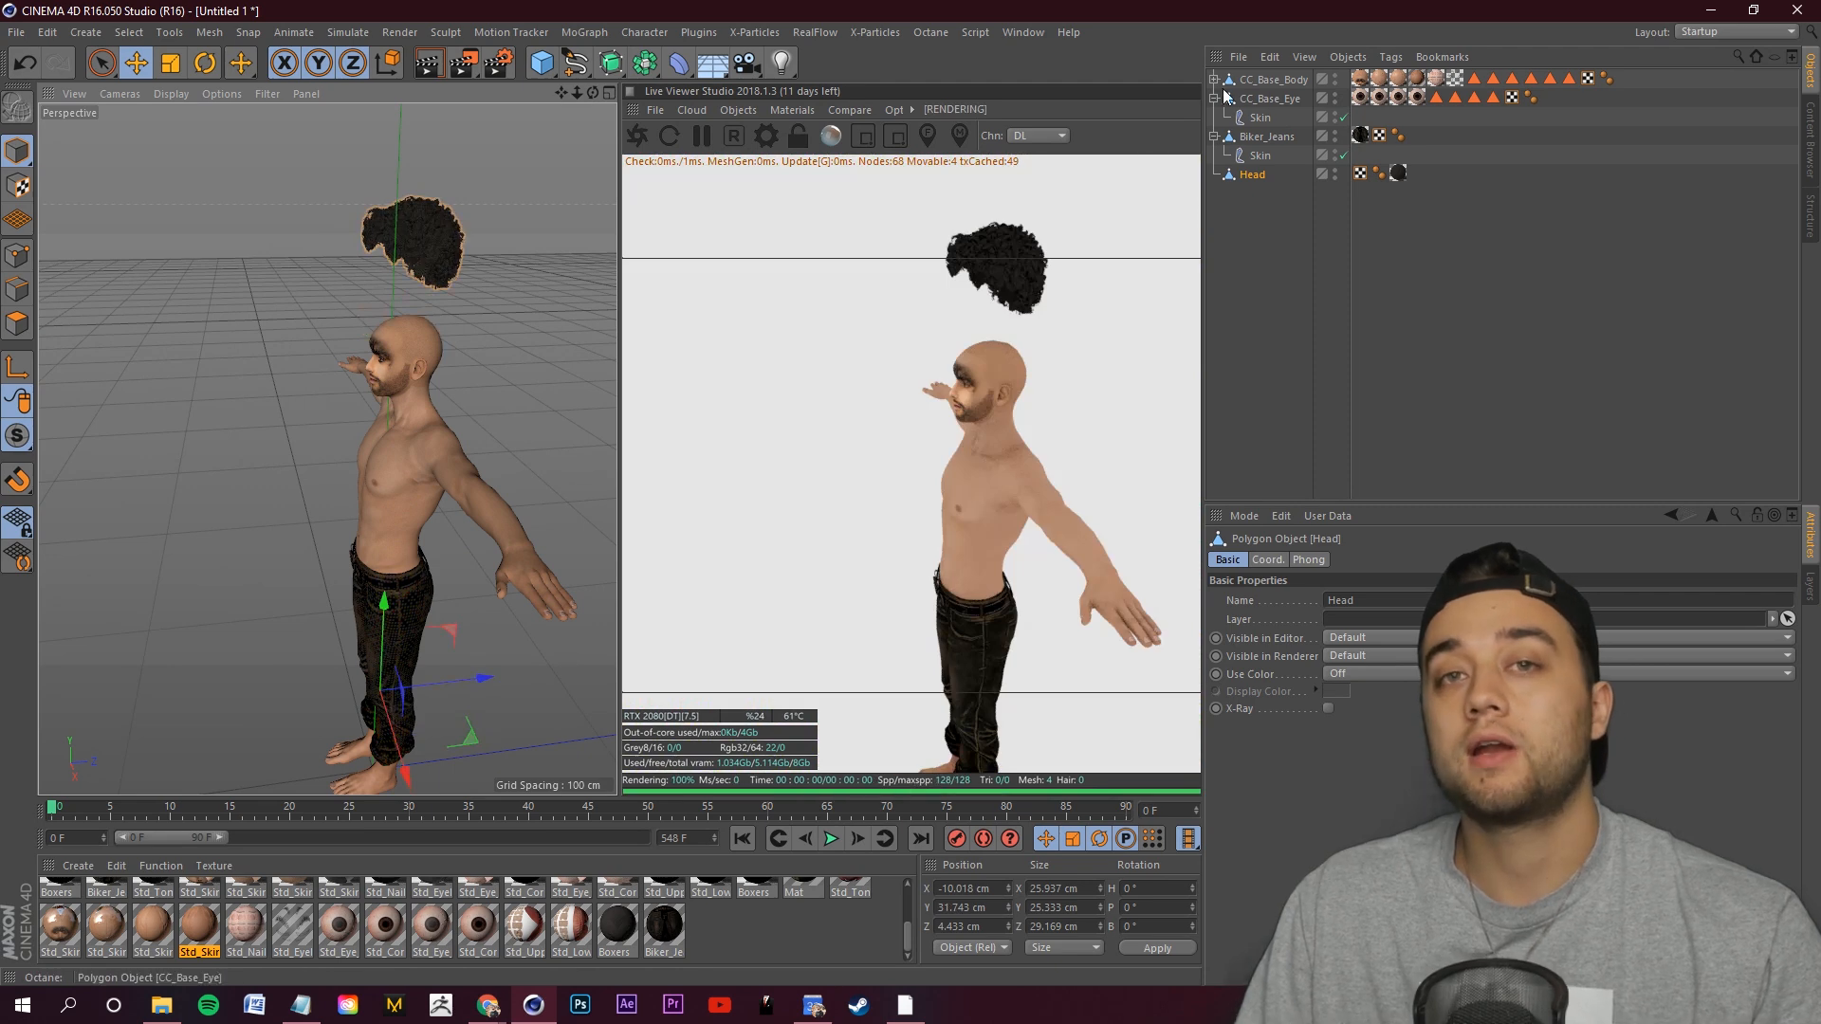
left_click_drag(427, 455, 566, 468, "alt")
left_click_drag(452, 683, 480, 683)
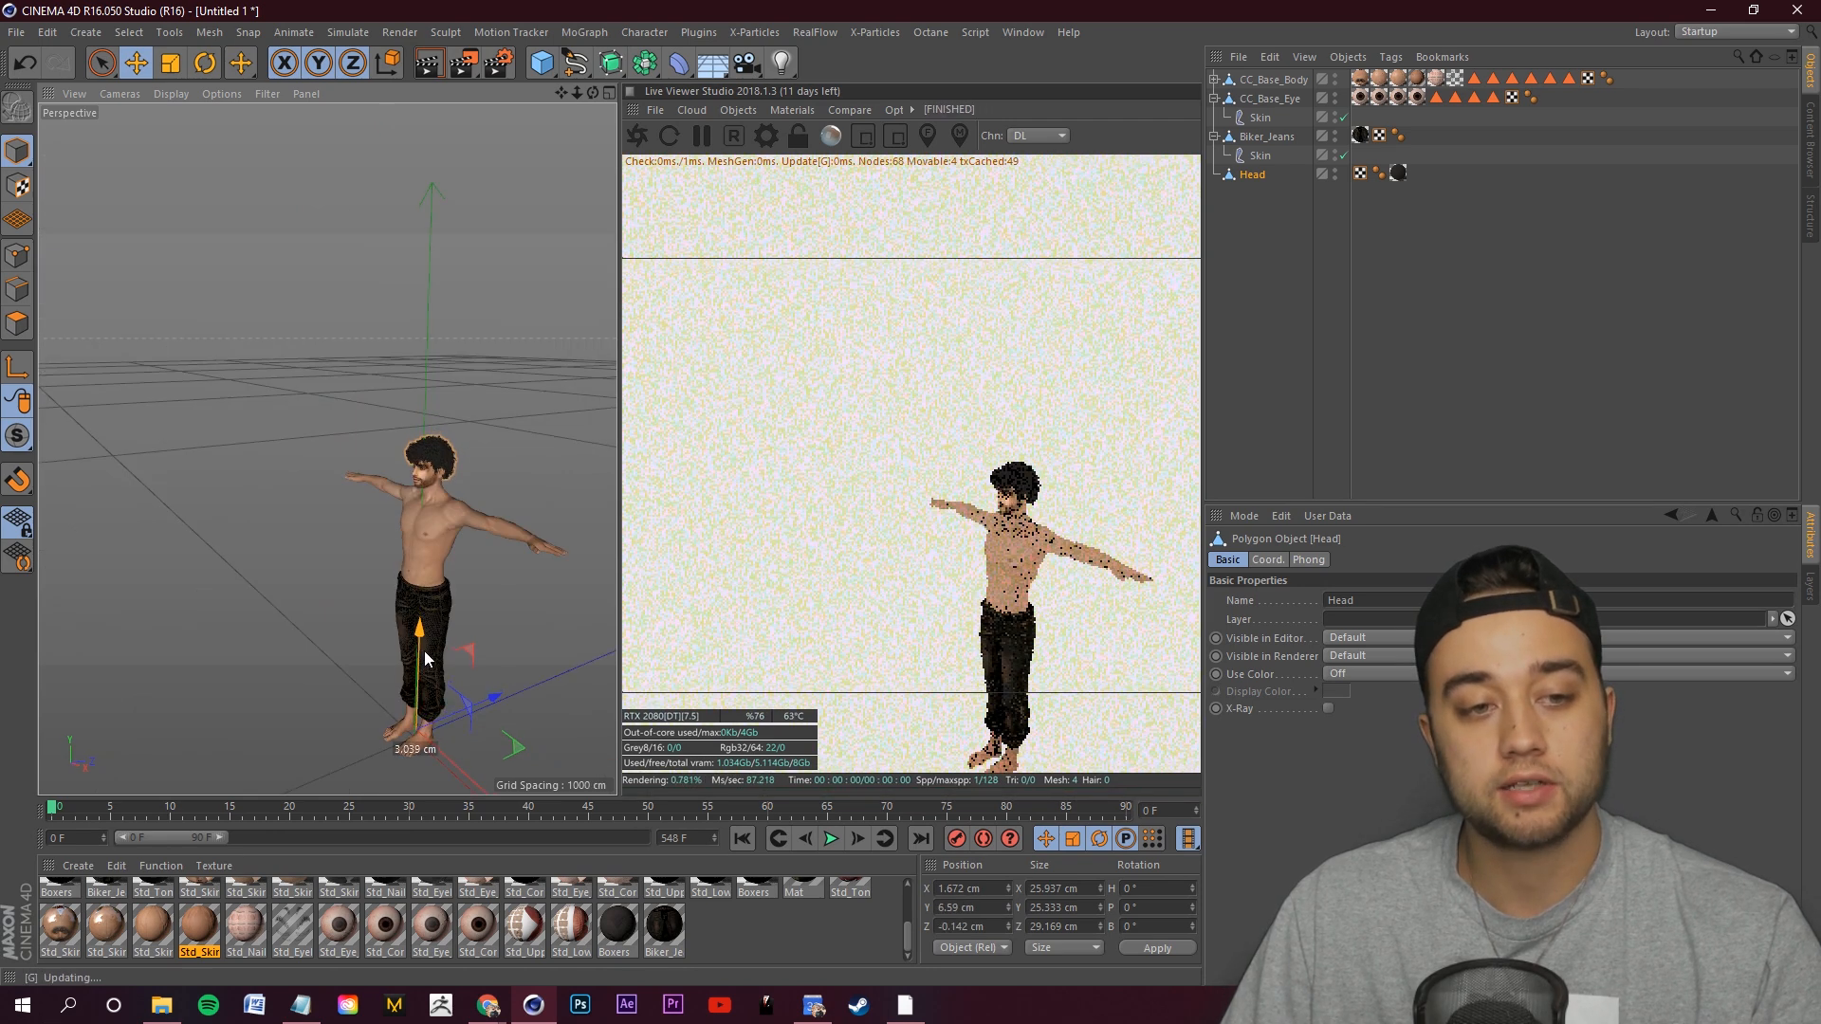
Refine the hair's fit from the front and side, placing it at about X -0.391, Y 5.341 and Z 1.214 cm.
left_click_drag(421, 629, 475, 559, "alt")
right_click_drag(289, 345, 446, 373, "alt")
left_click_drag(422, 372, 449, 368, "alt")
scroll(450, 293, "down", 8)
left_click_drag(593, 94, 593, 94)
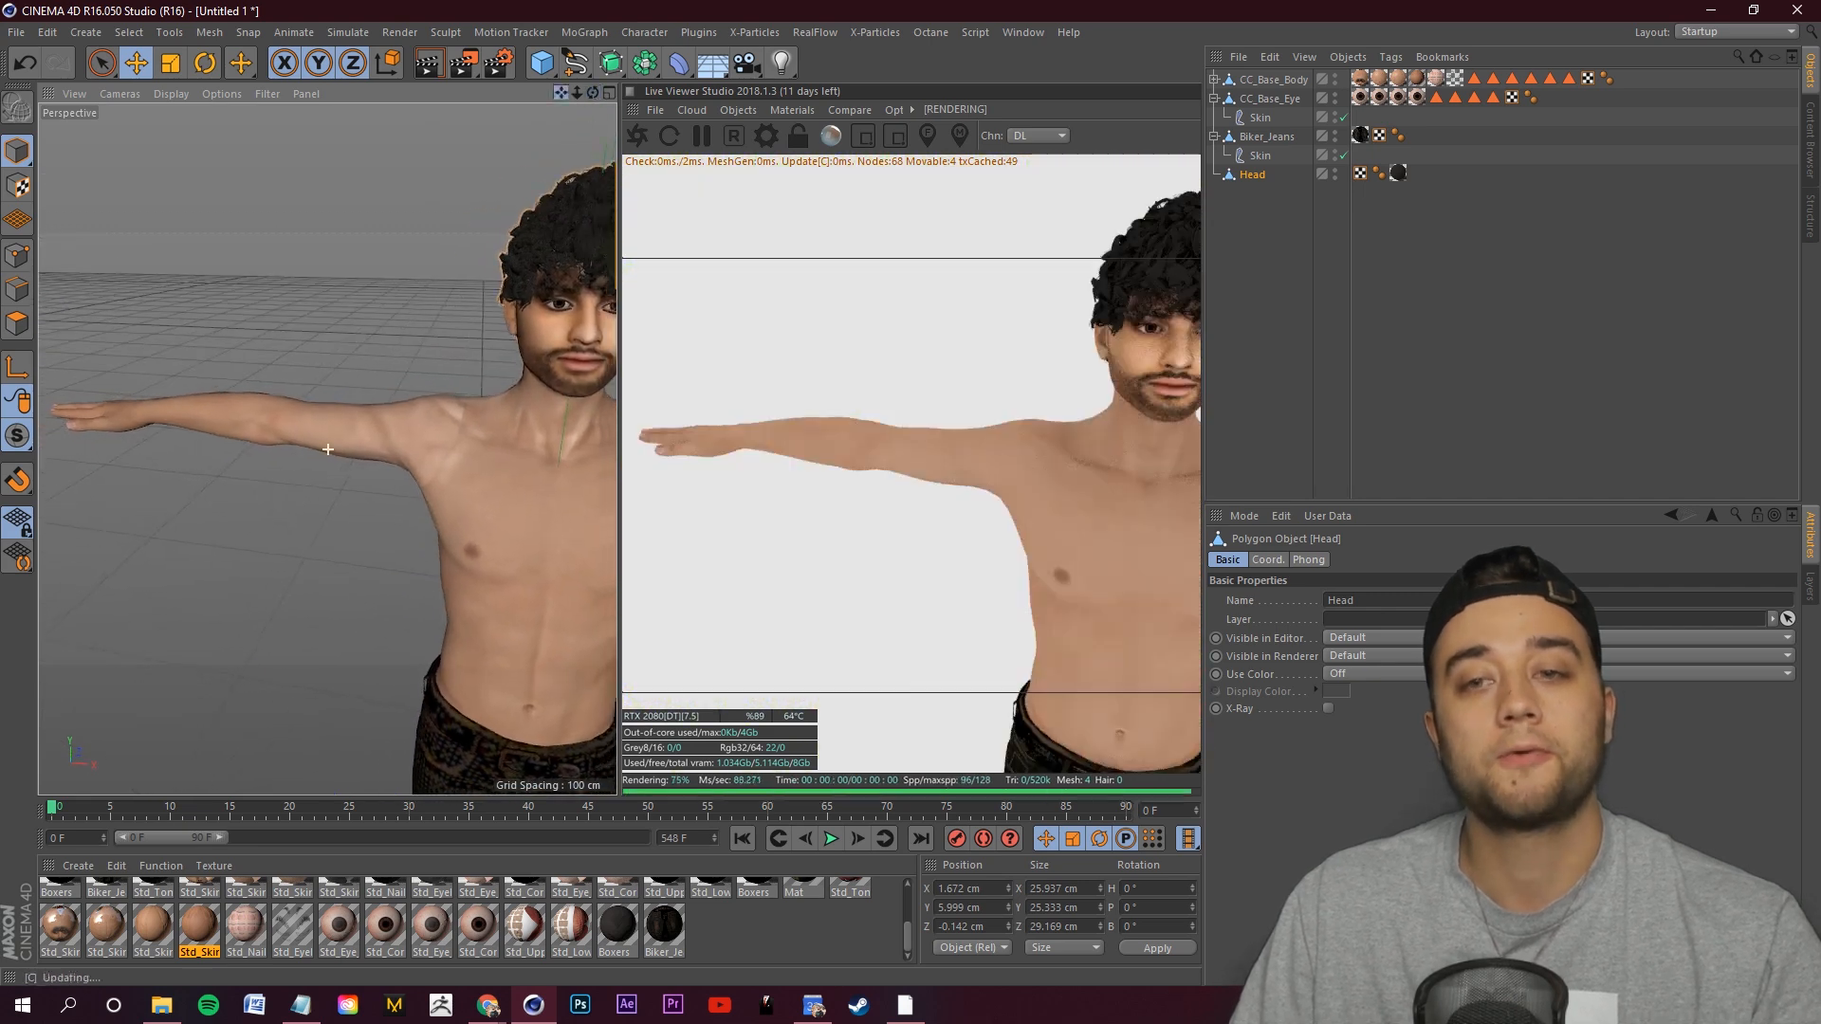
scroll(353, 328, "down", 7)
left_click_drag(351, 333, 157, 464, "alt")
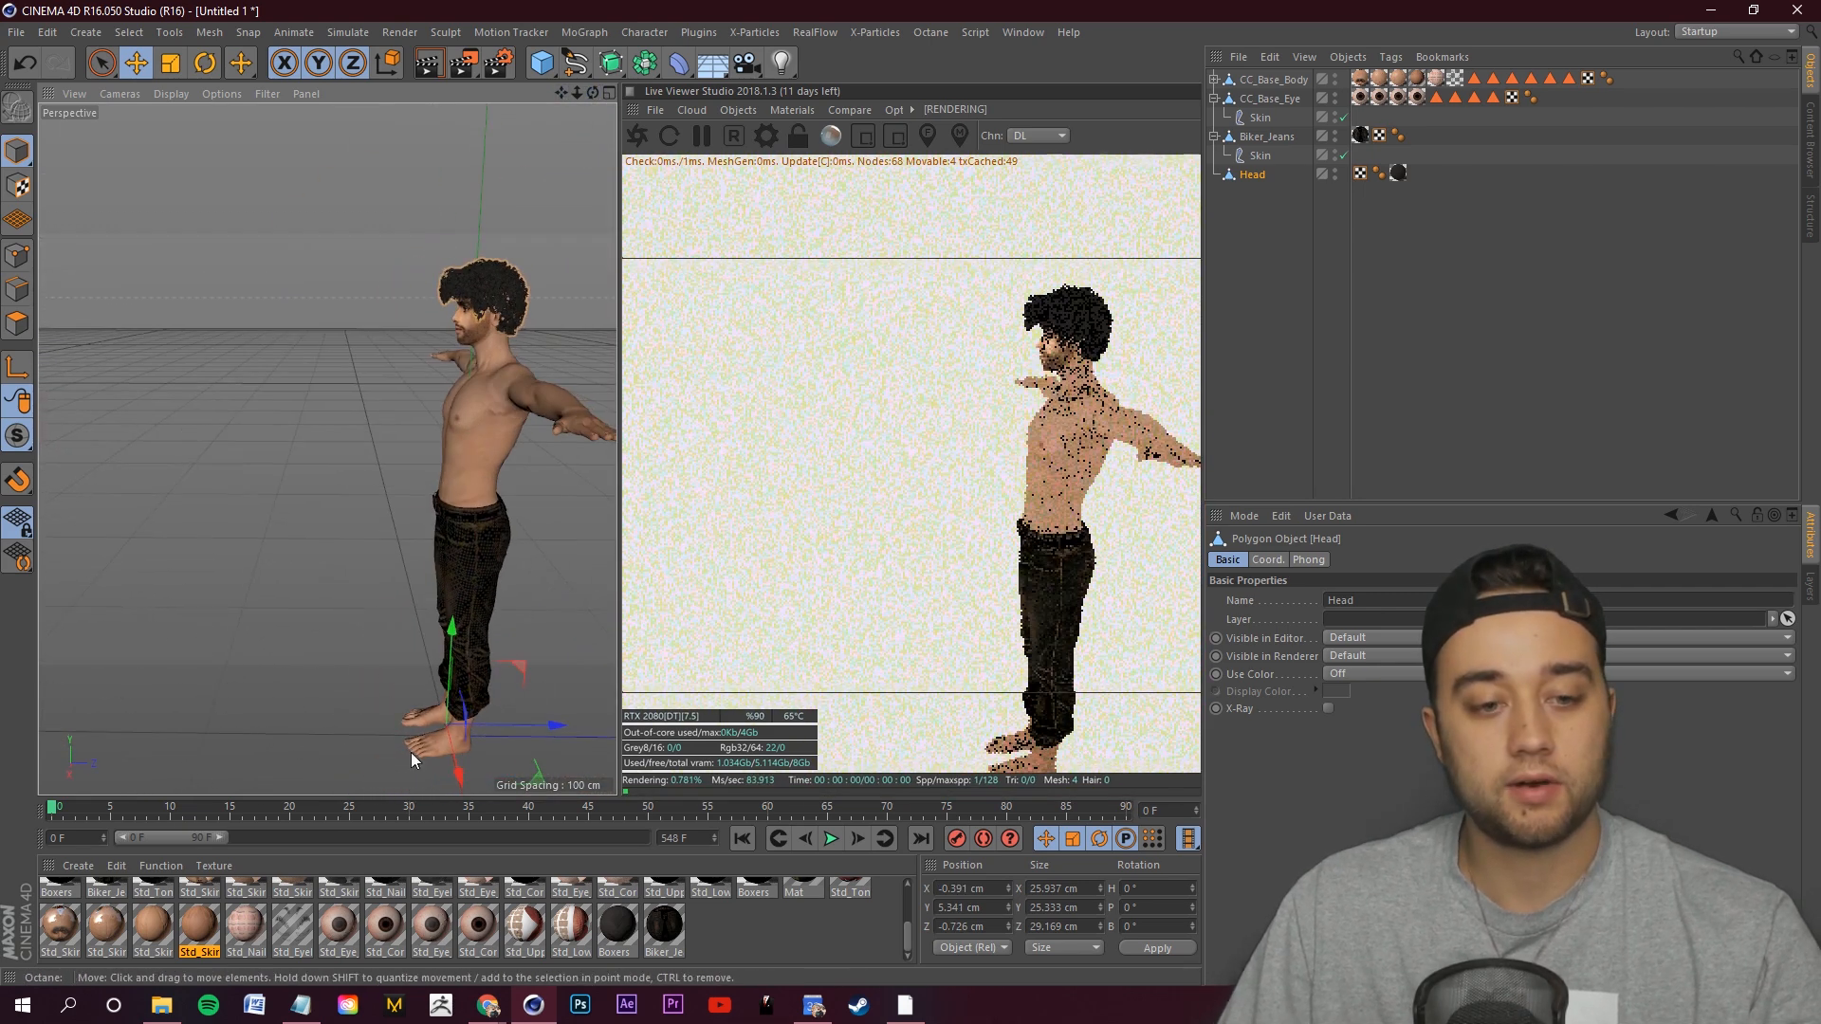
left_click_drag(550, 727, 555, 727)
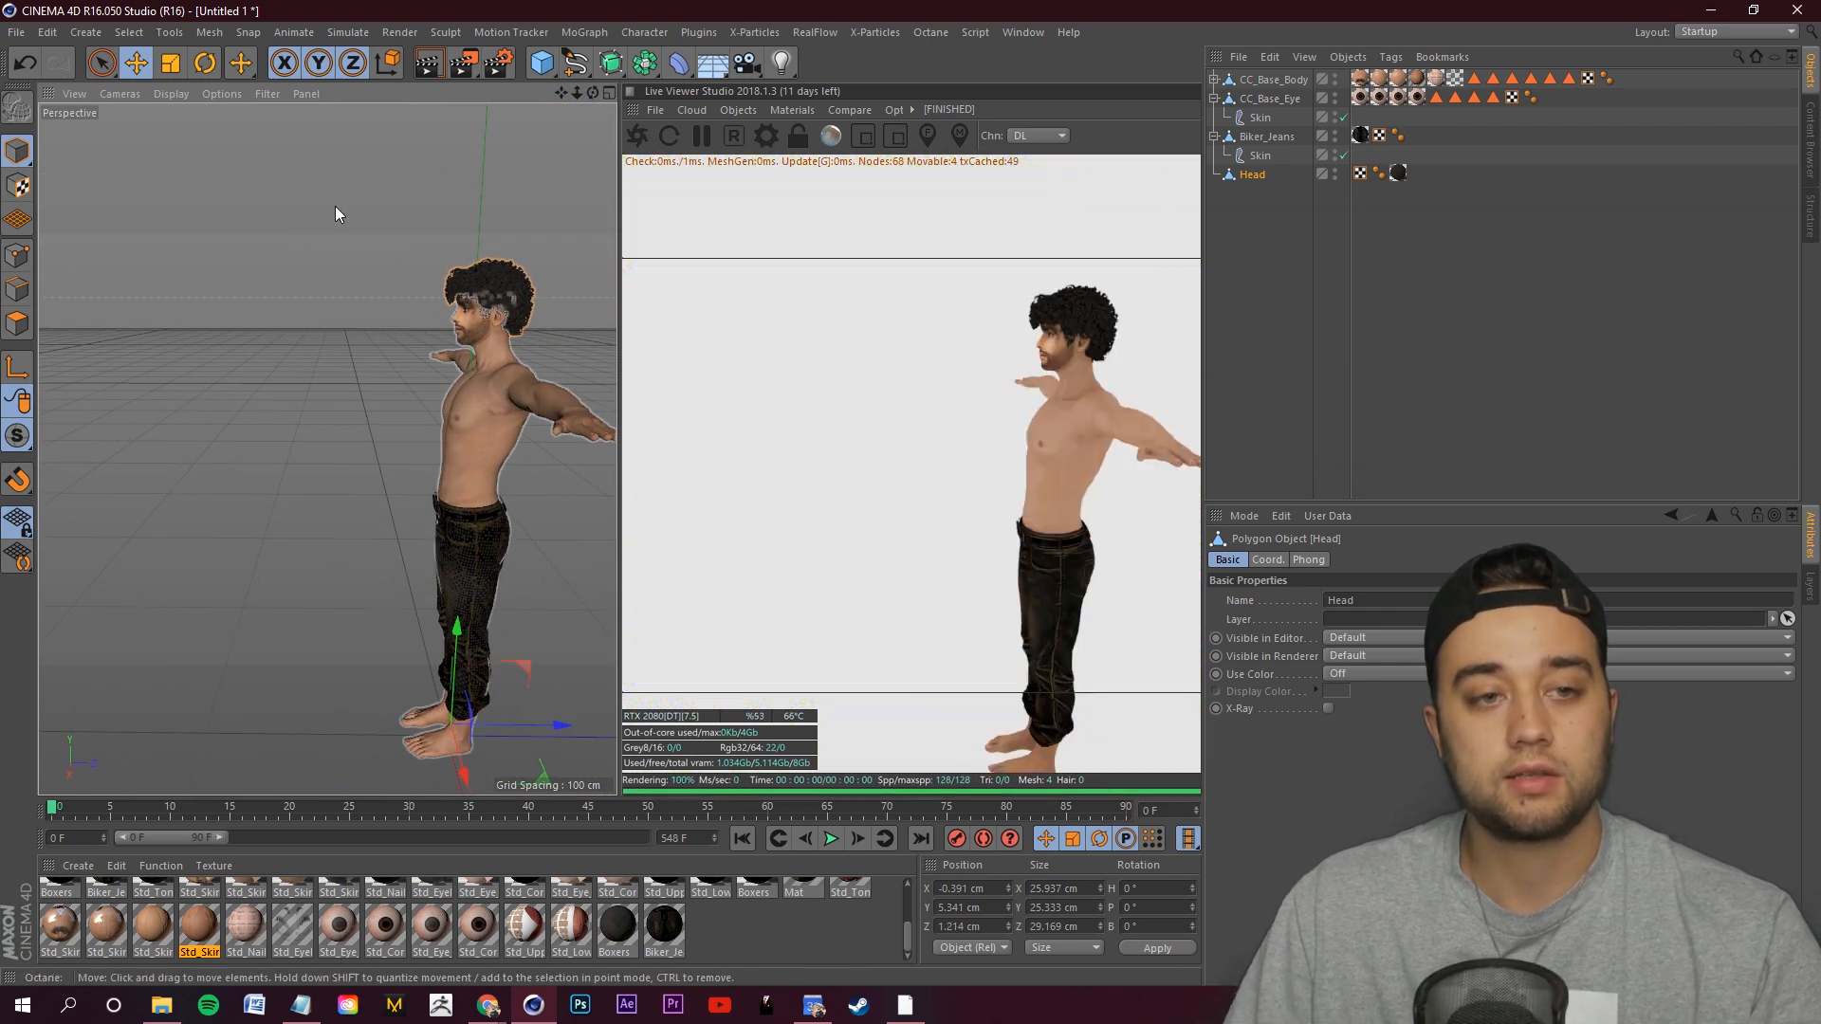
Try scaling the hair on the character's head, then undo the scaling.
left_click_drag(333, 184, 548, 208, "alt")
scroll(192, 253, "up", 10)
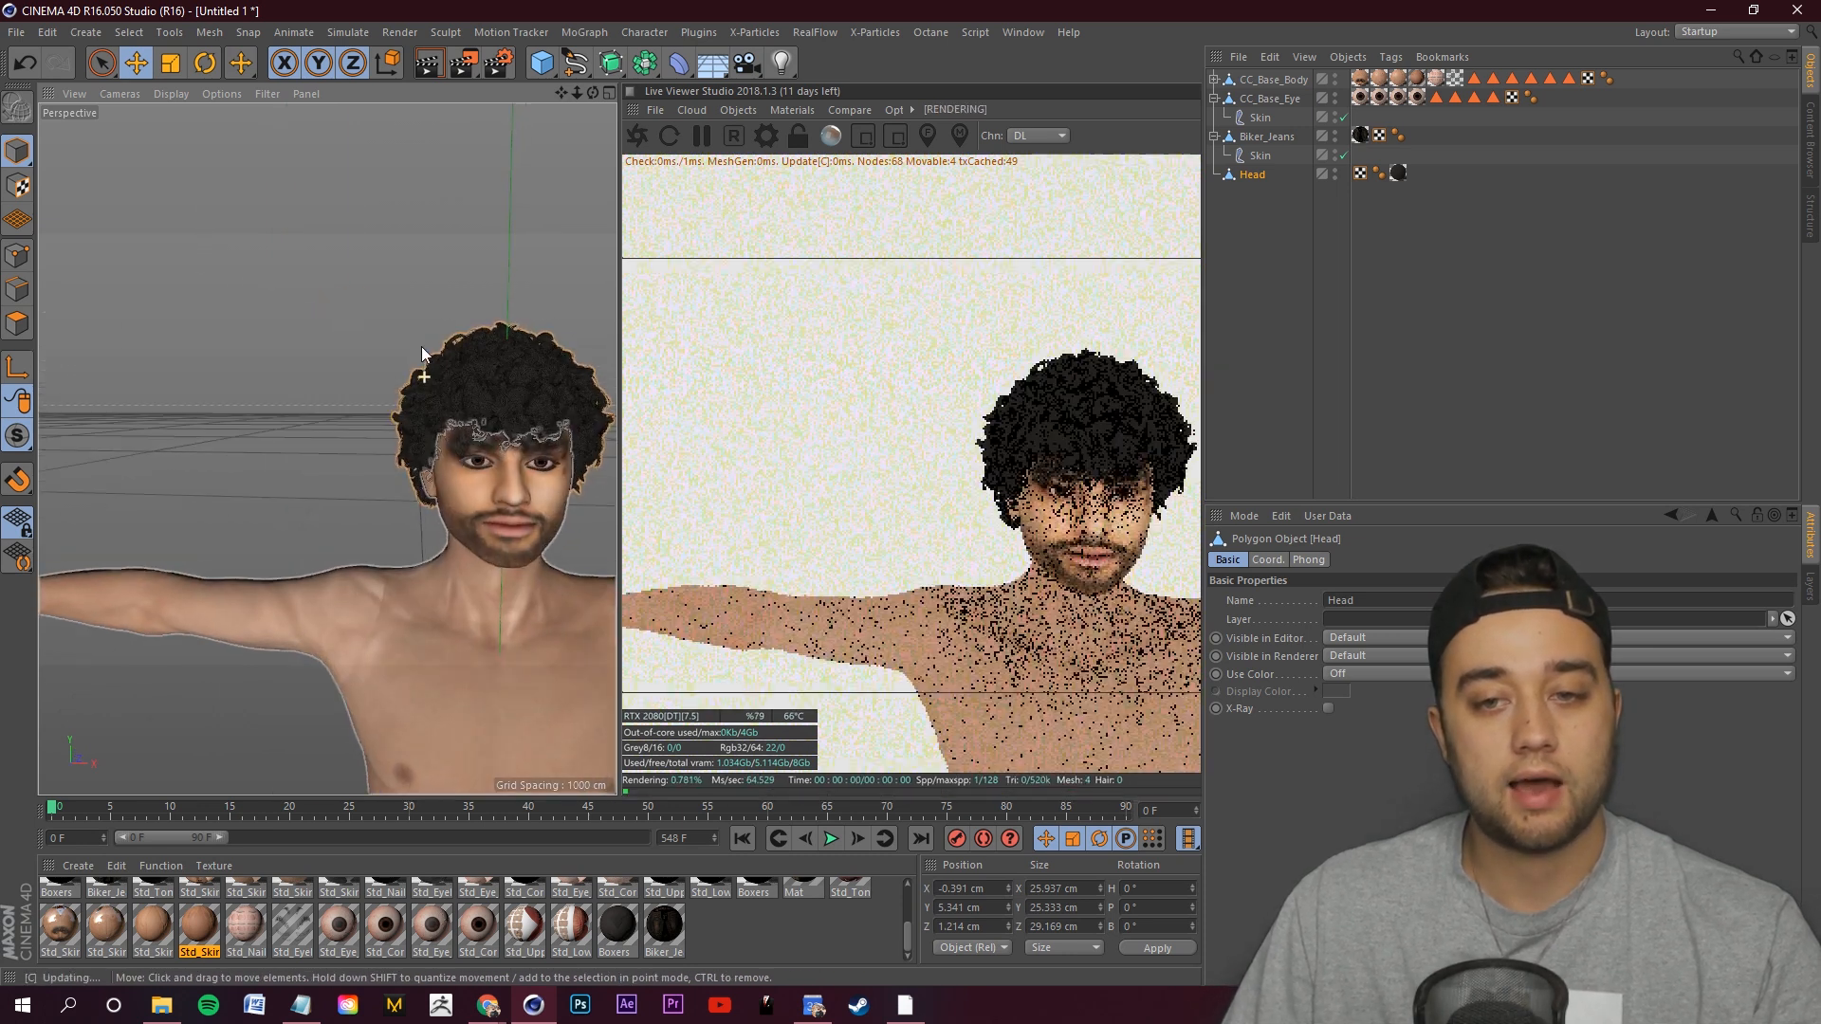
left_click(171, 62)
left_click_drag(550, 357, 480, 475)
key("ctrl+z")
Fine-tune the hair's position to about X -0.189, Y 4.568 and Z 1.26 cm and check the whole figure.
key("e")
right_click_drag(479, 475, 438, 537, "alt")
left_click_drag(439, 537, 451, 484, "alt")
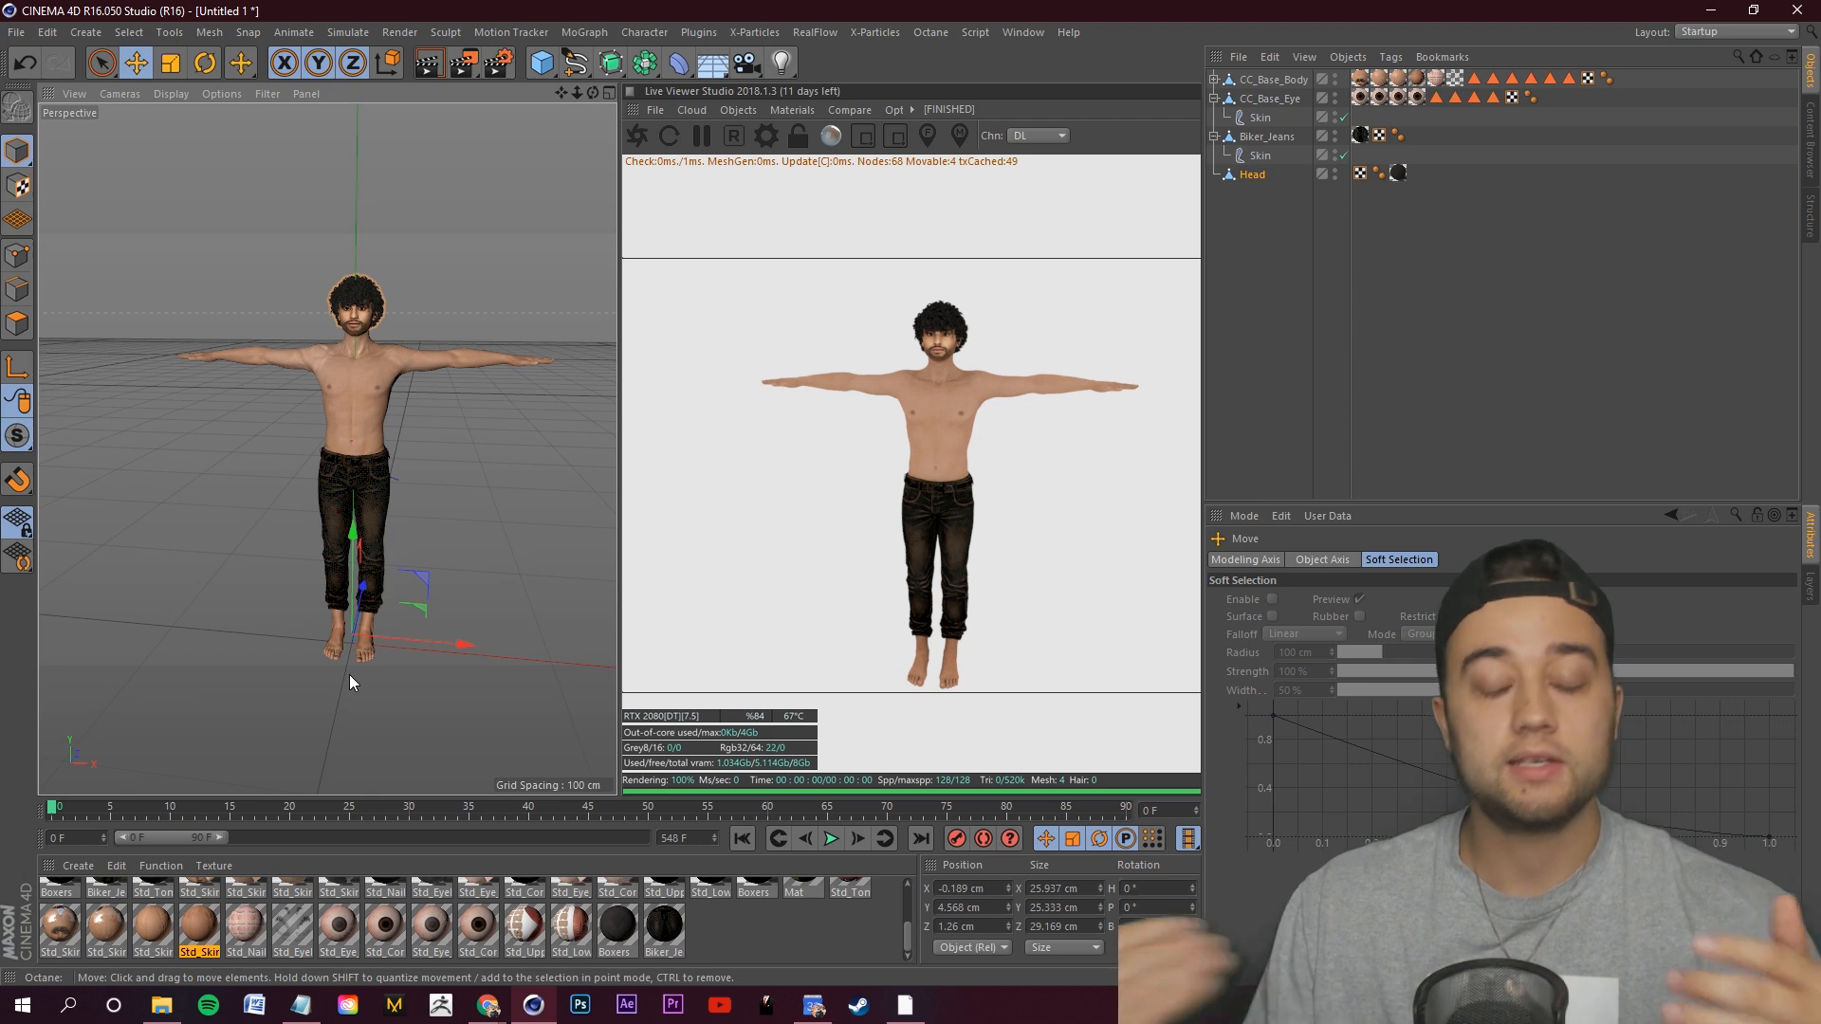
scroll(520, 461, "down", 3)
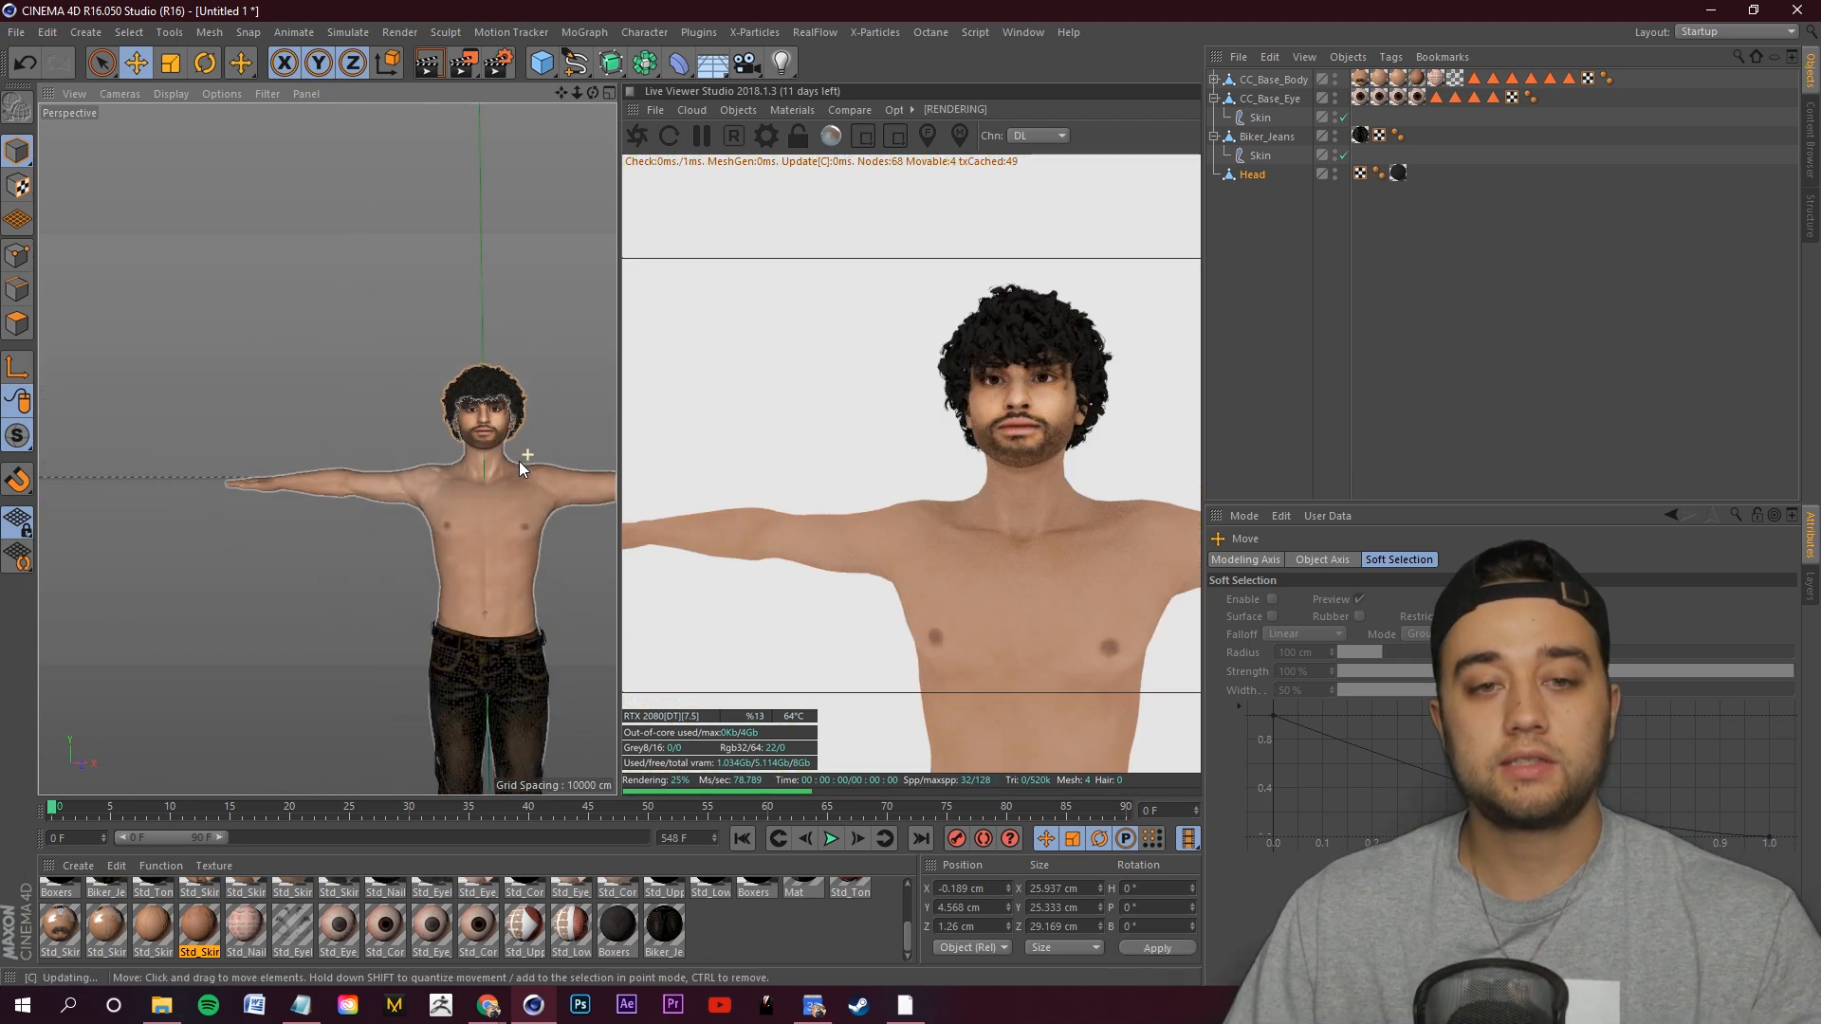
scroll(506, 477, "down", 3)
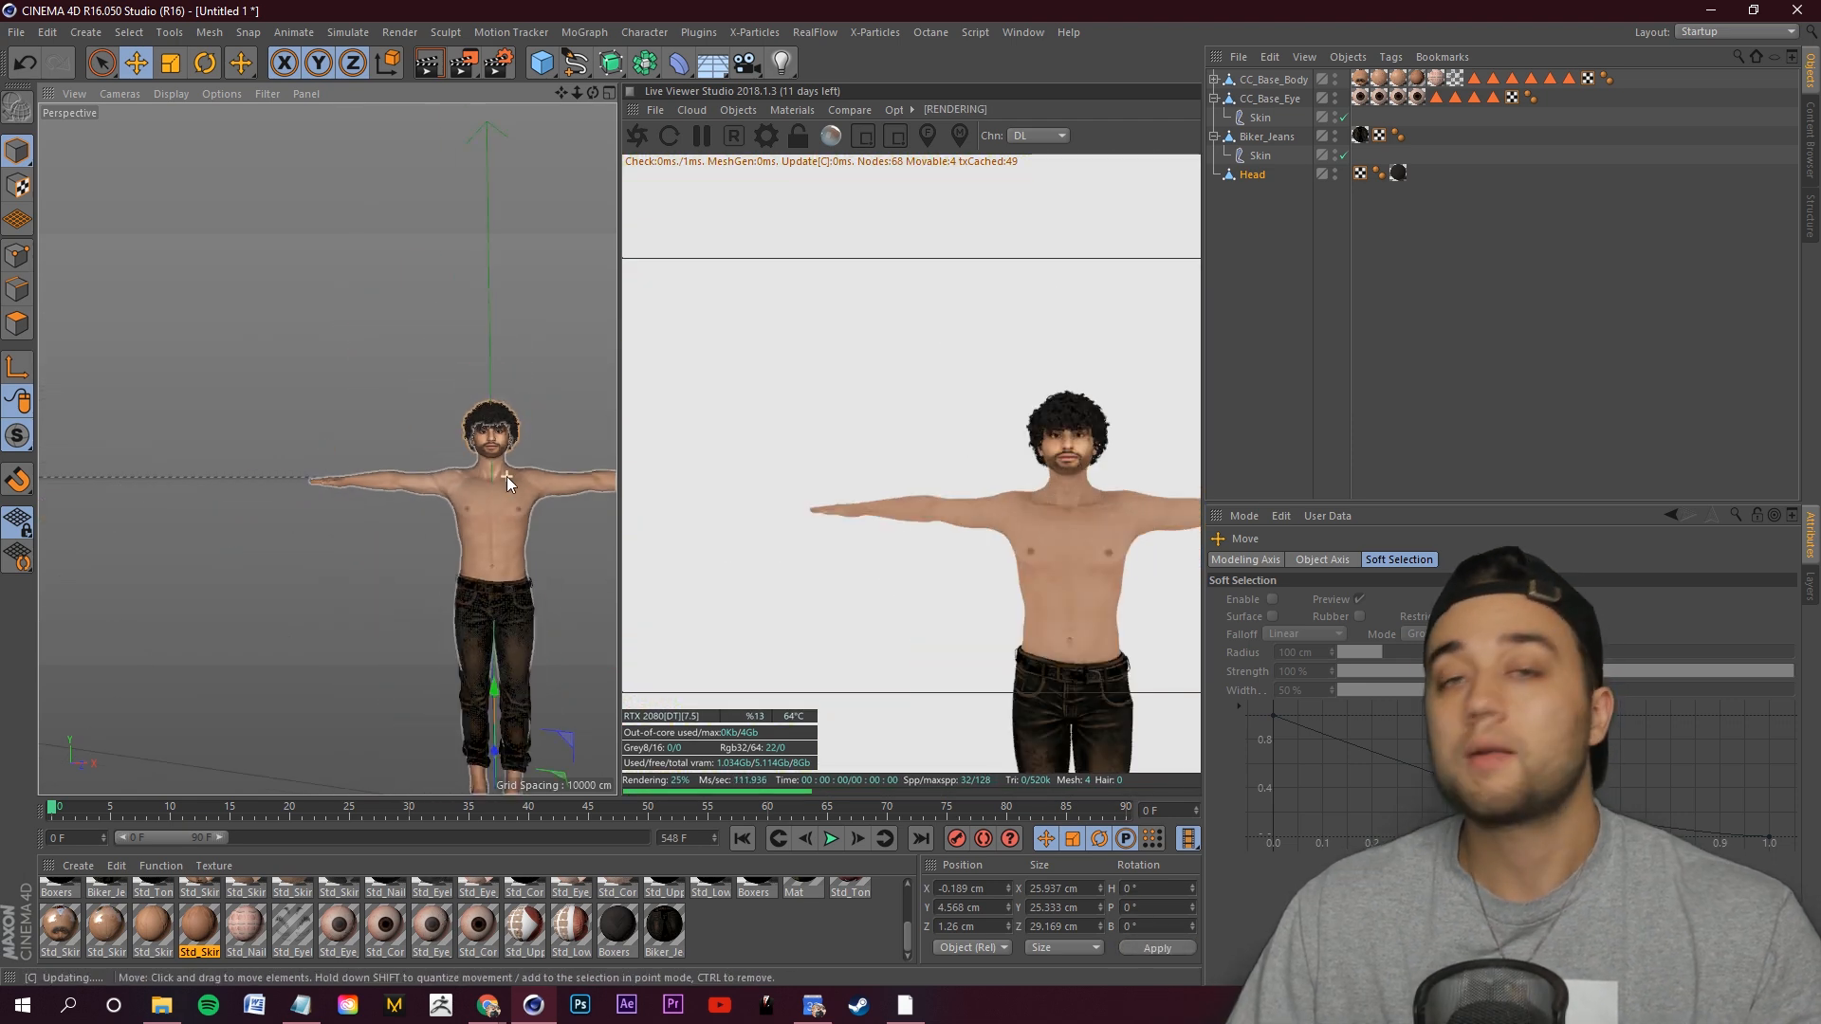
scroll(506, 476, "down", 2)
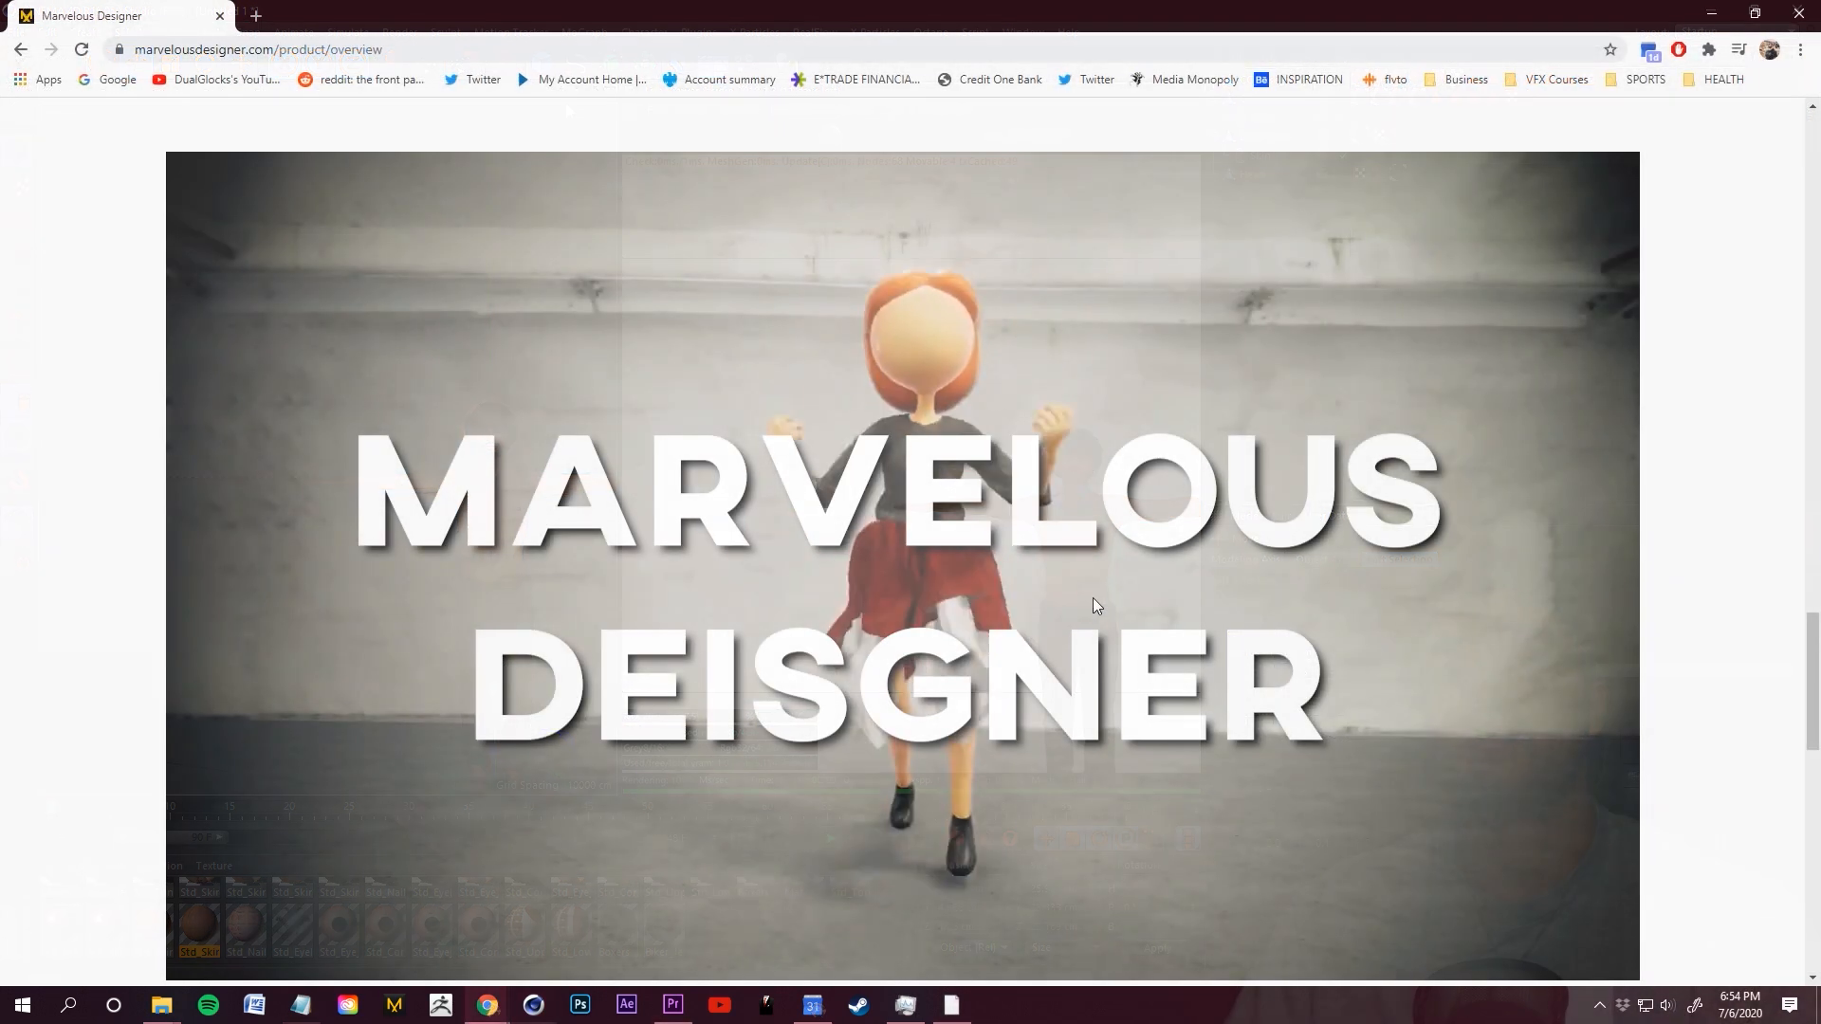
Look through the Marvelous Designer product overview page in the browser.
scroll(1087, 599, "up", 11)
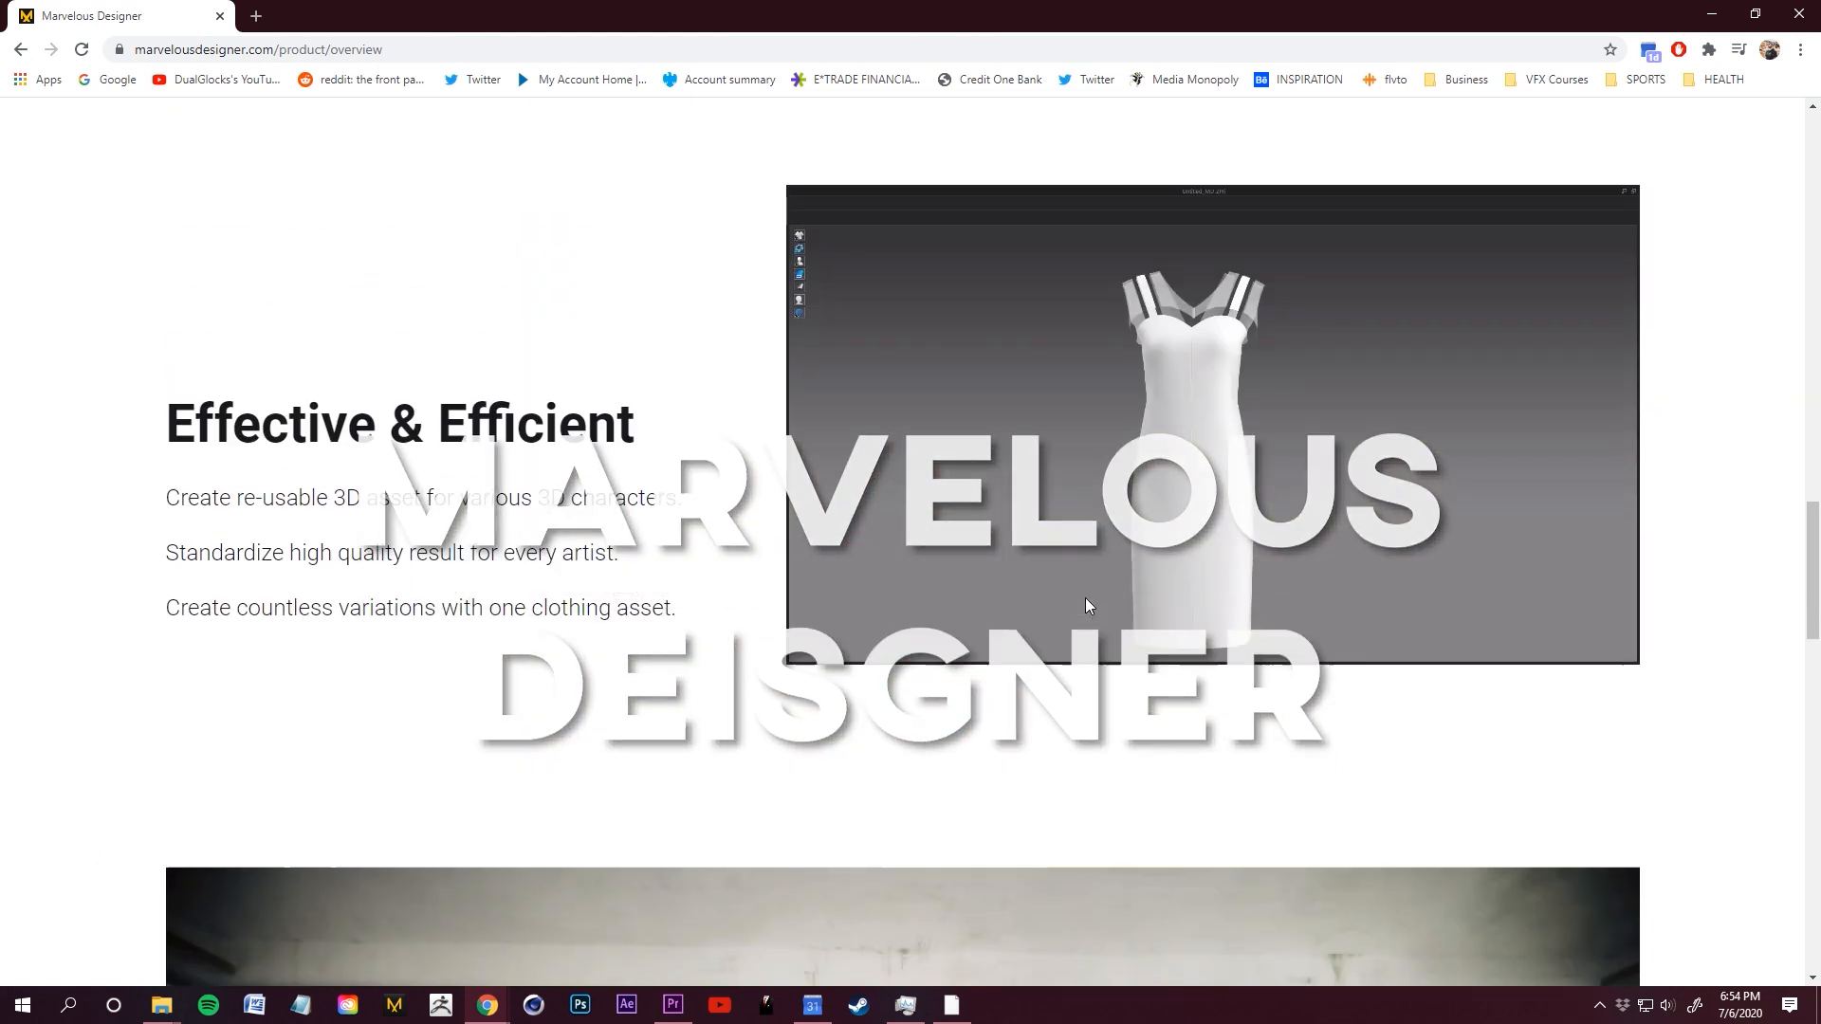
scroll(1086, 599, "down", 1)
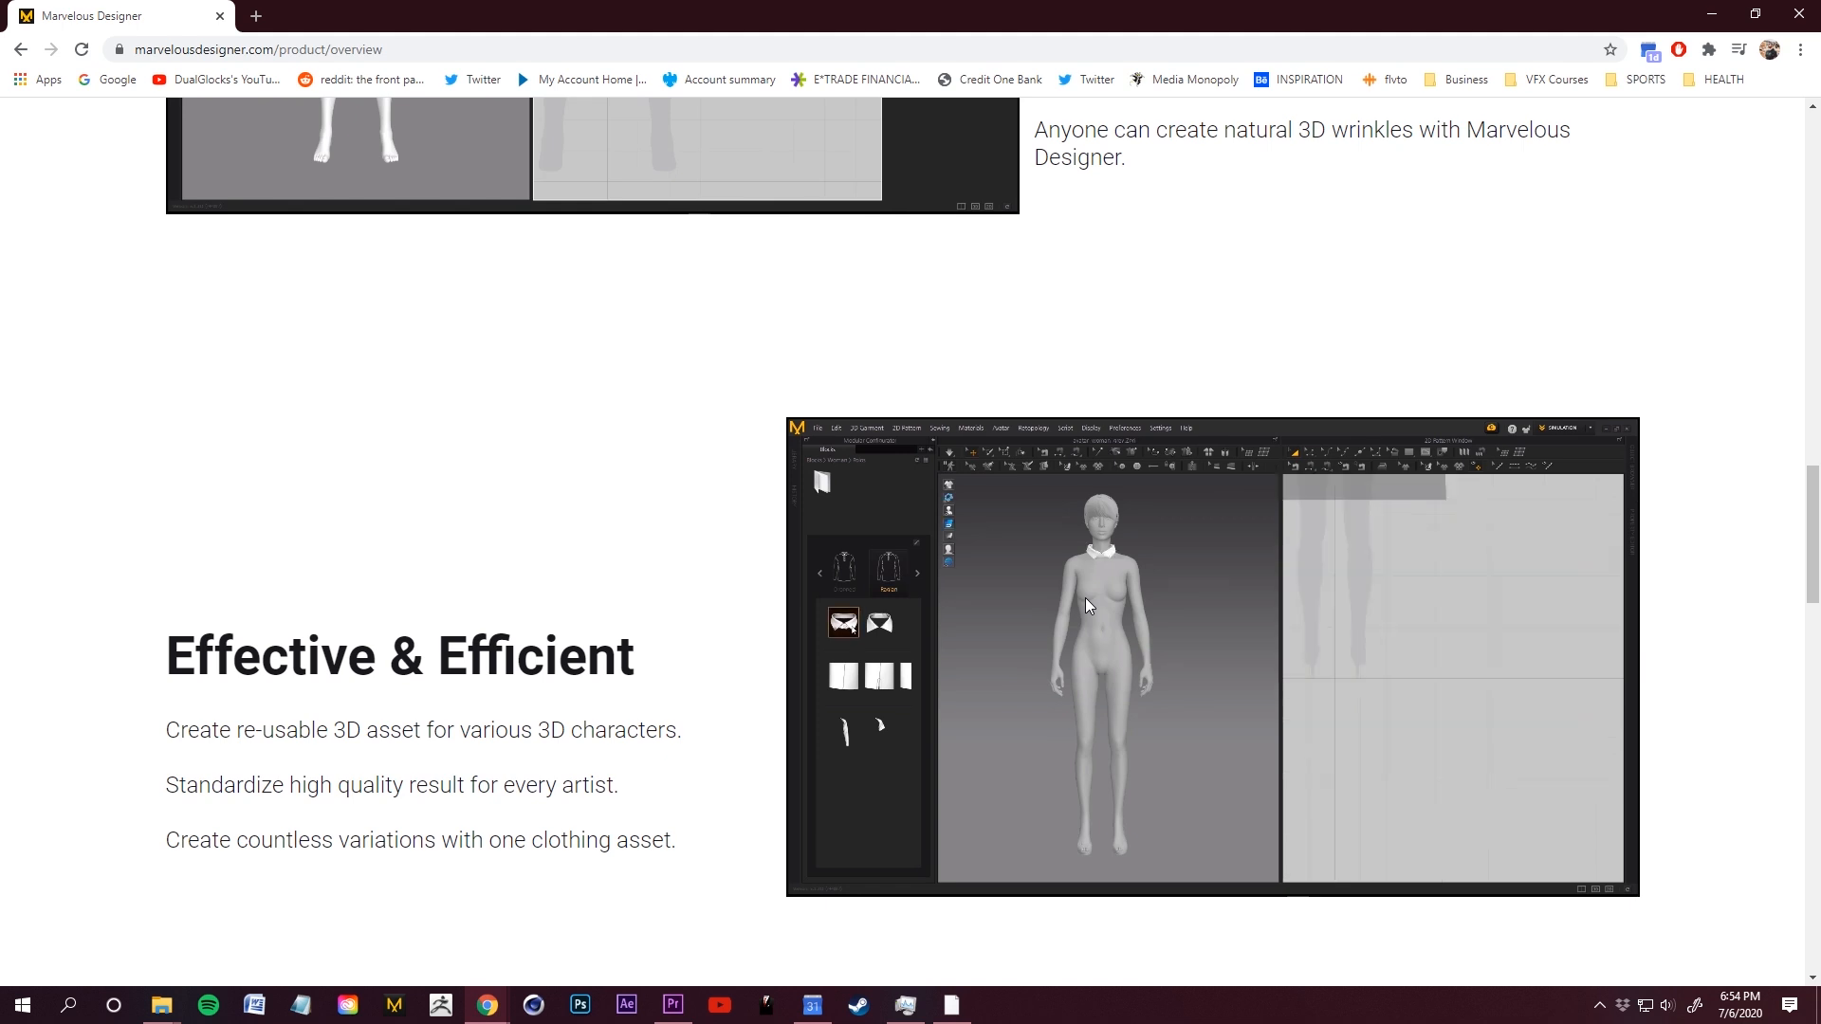
Switch back to Cinema 4D and look over the file formats available for exporting the character.
scroll(1086, 605, "up", 5)
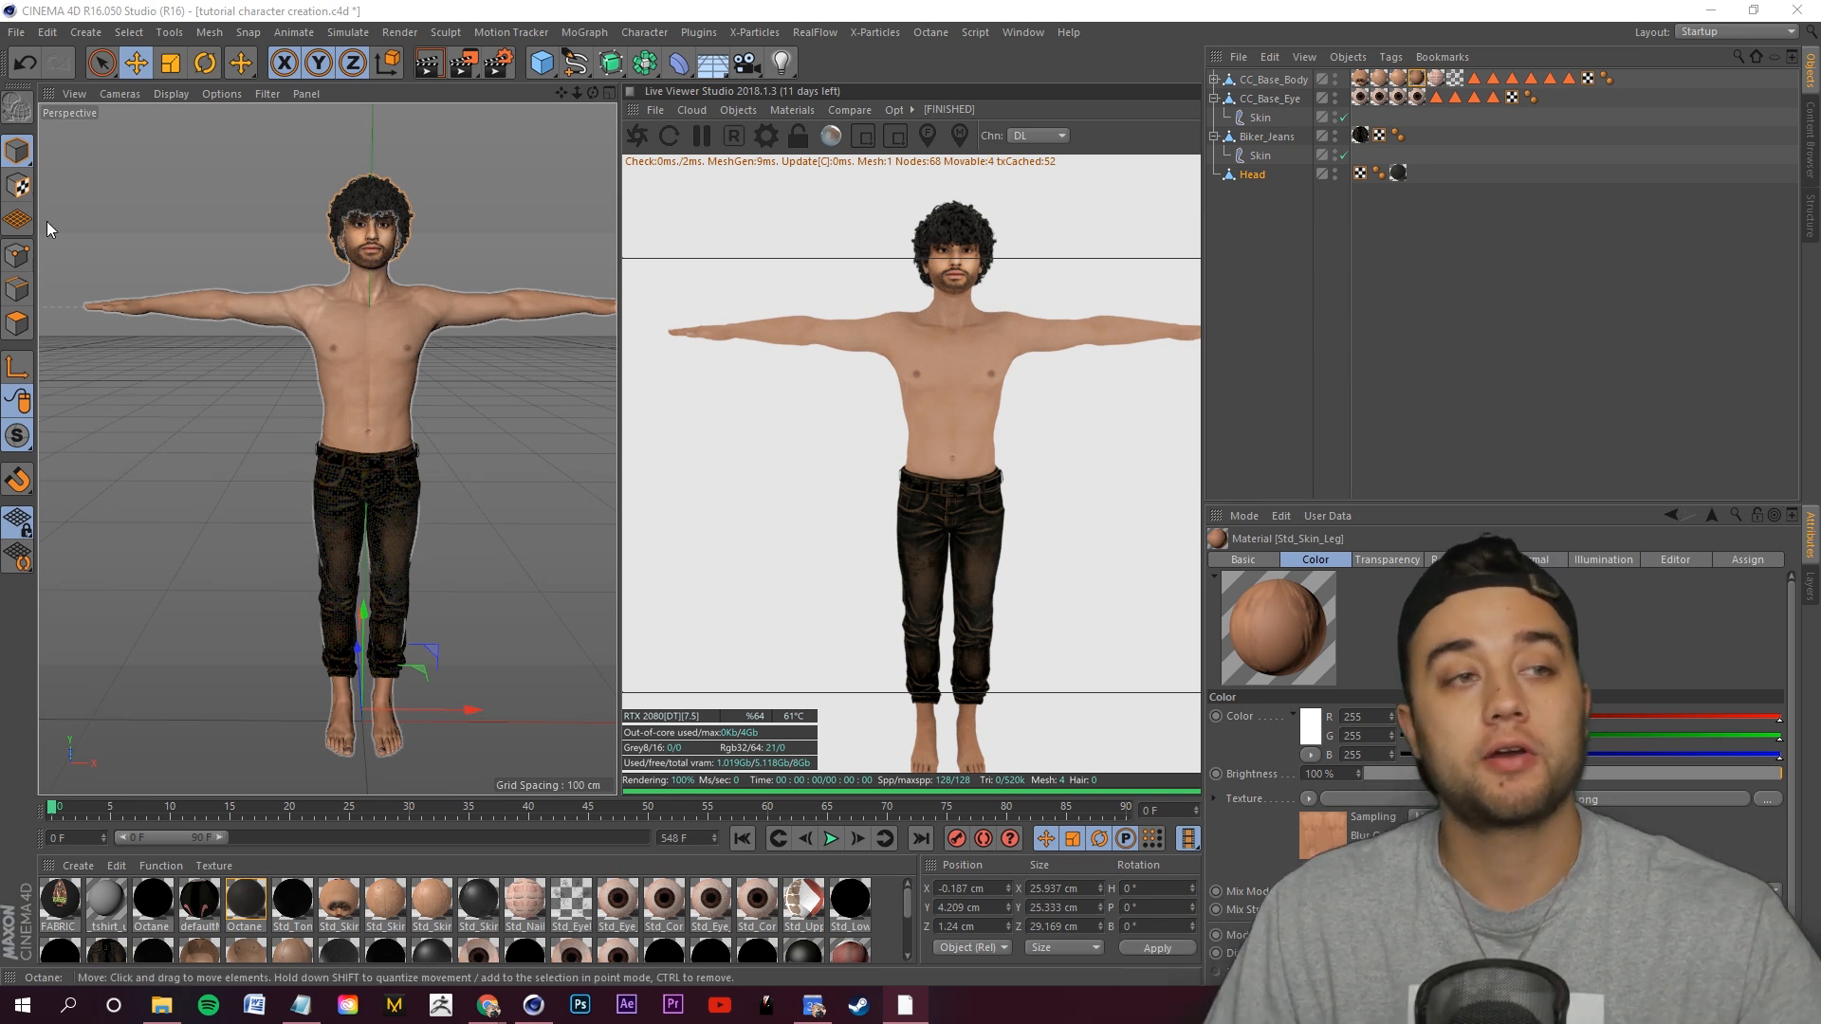
left_click(16, 32)
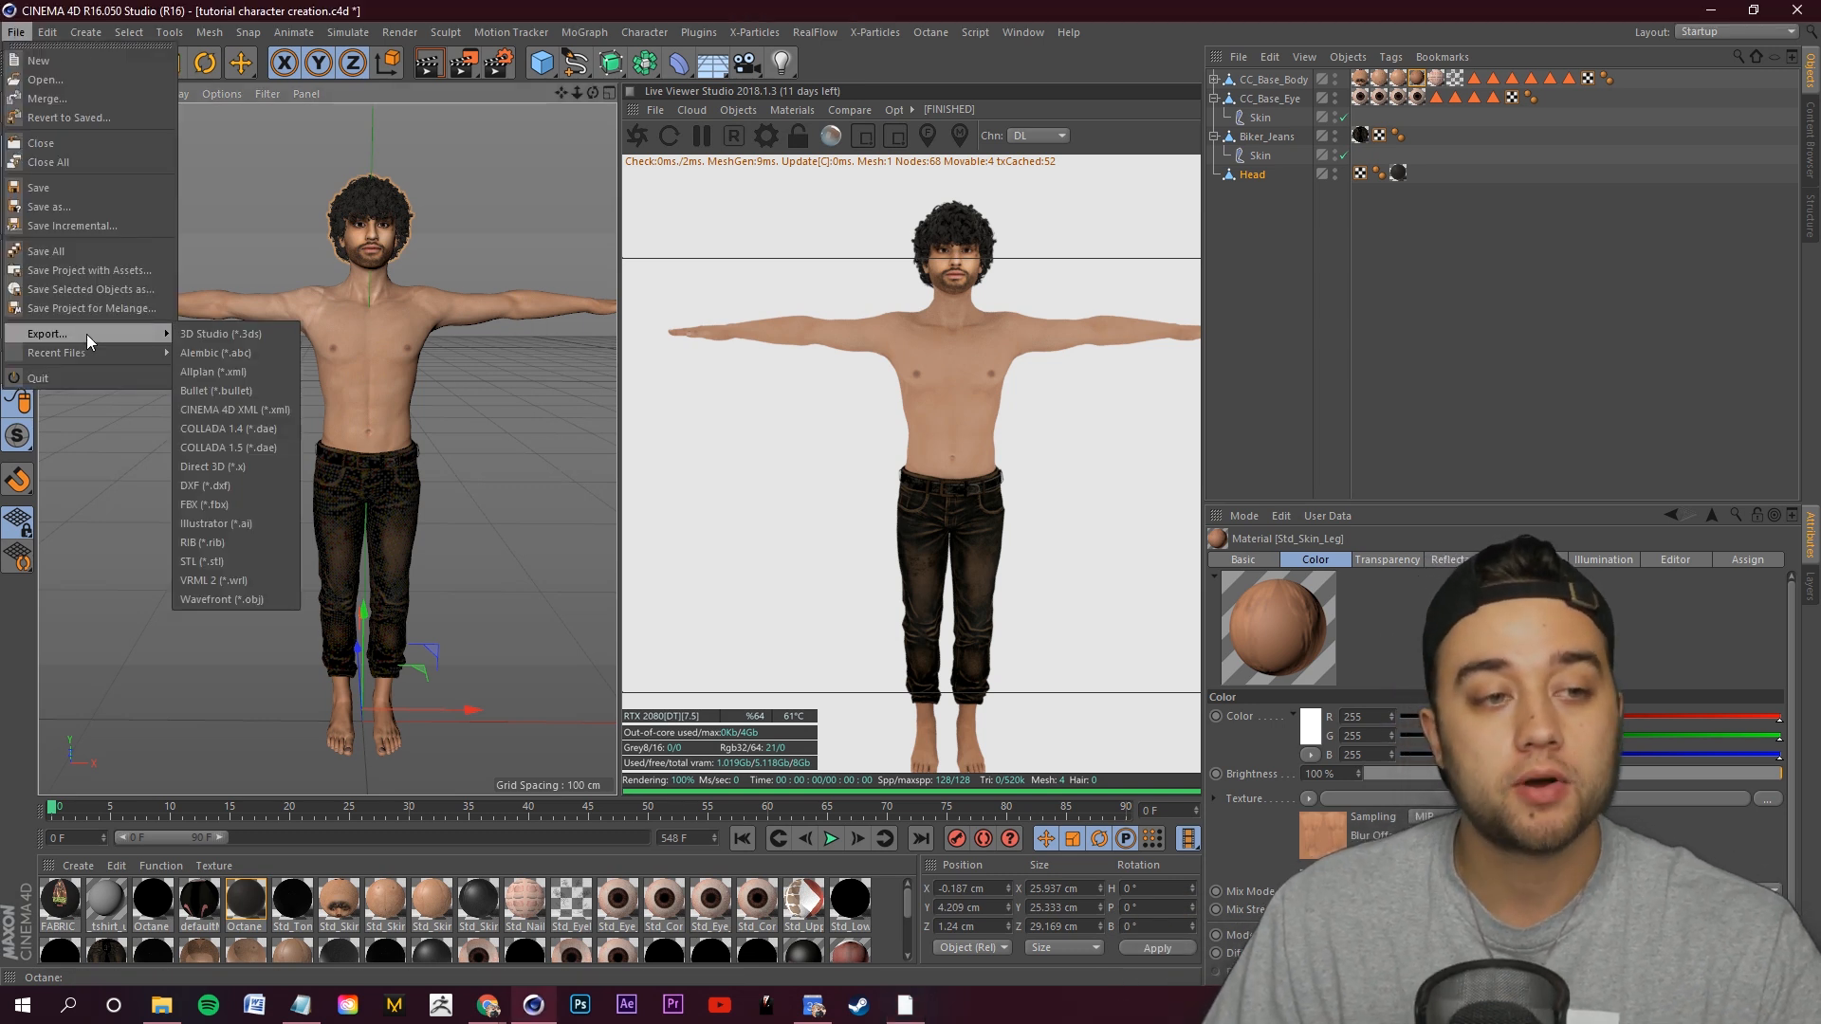
mouse_move(140, 334)
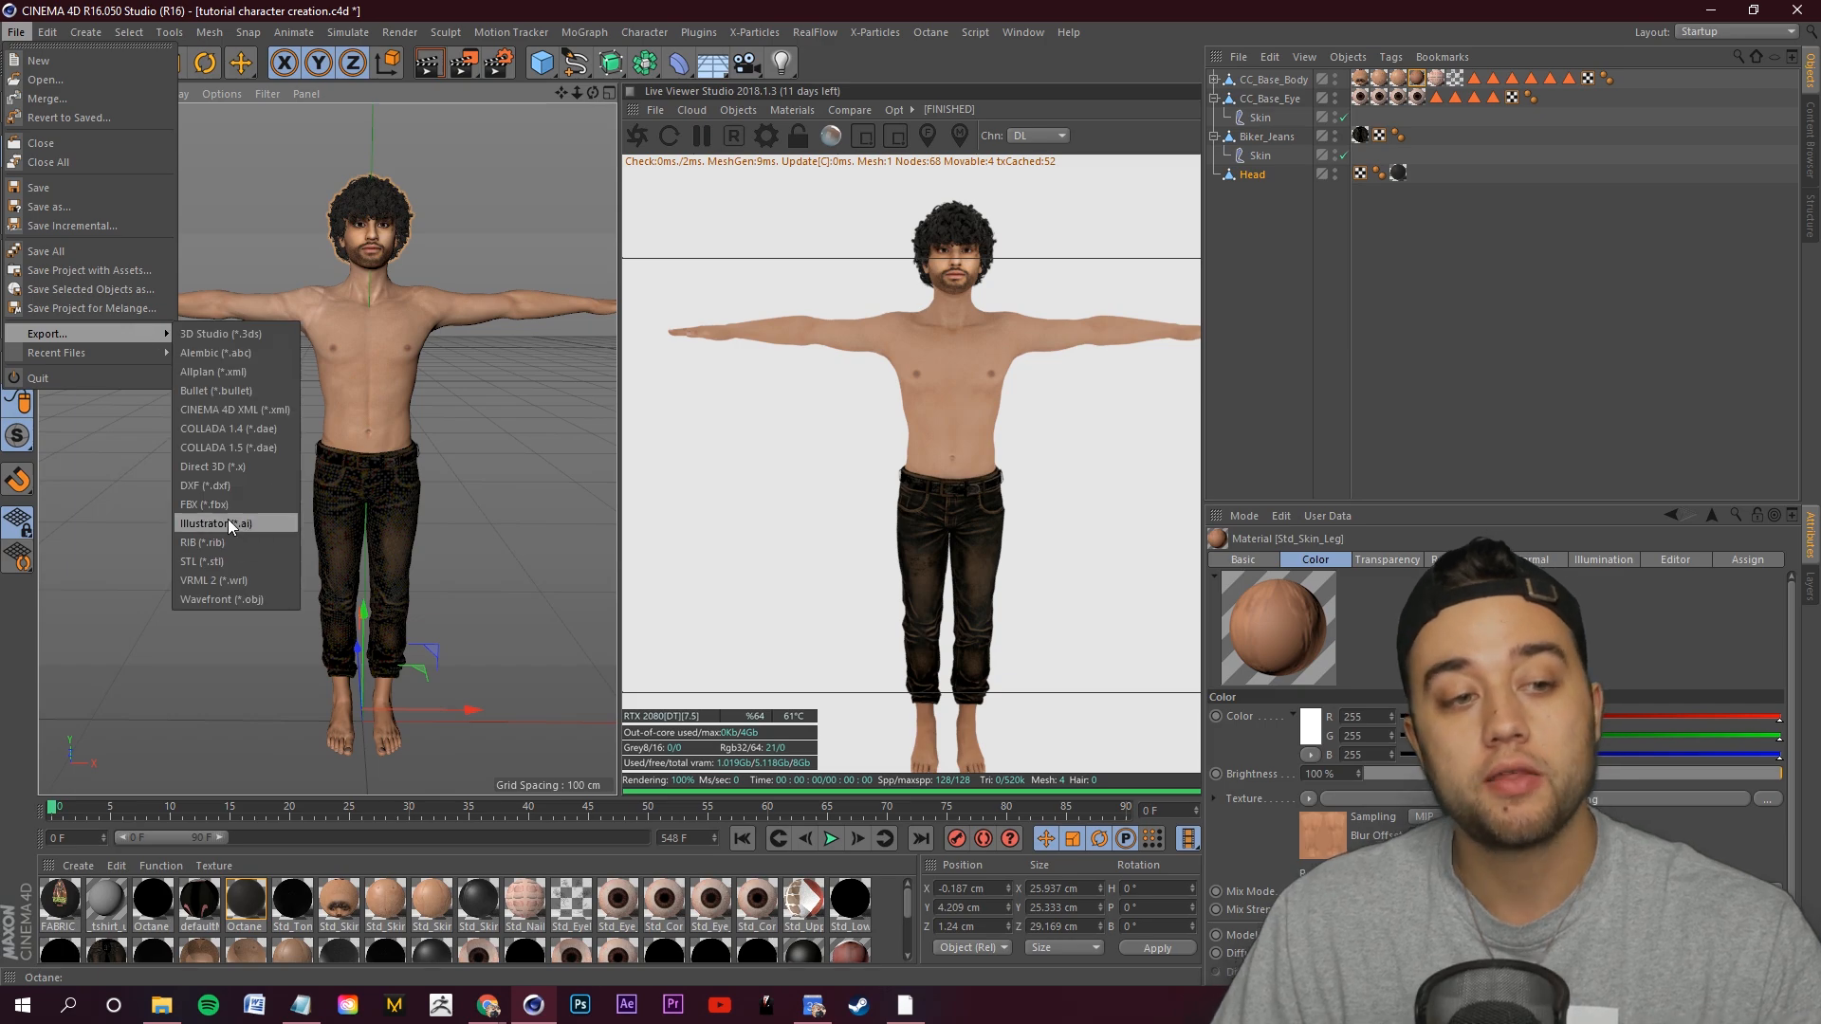
left_click(414, 550)
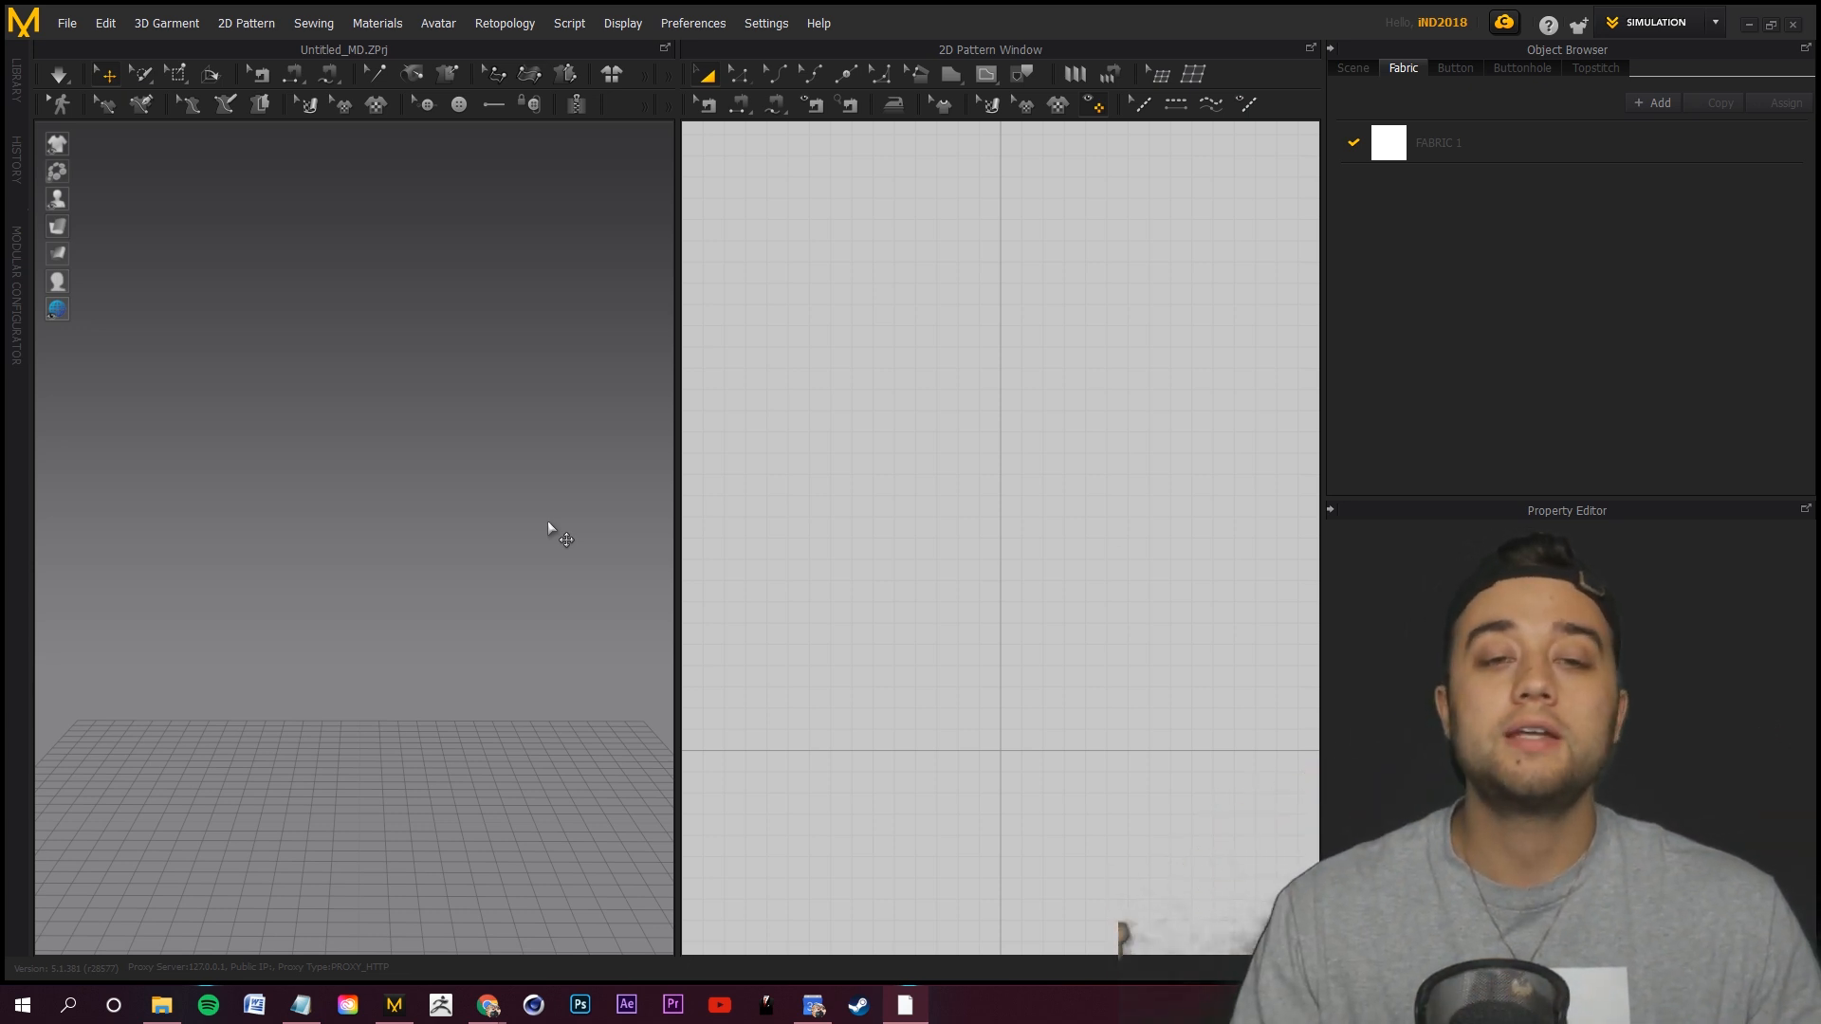
In Marvelous Designer, look at the Animation workspace and return to the Simulation workspace.
left_click(1669, 22)
left_click(1660, 40)
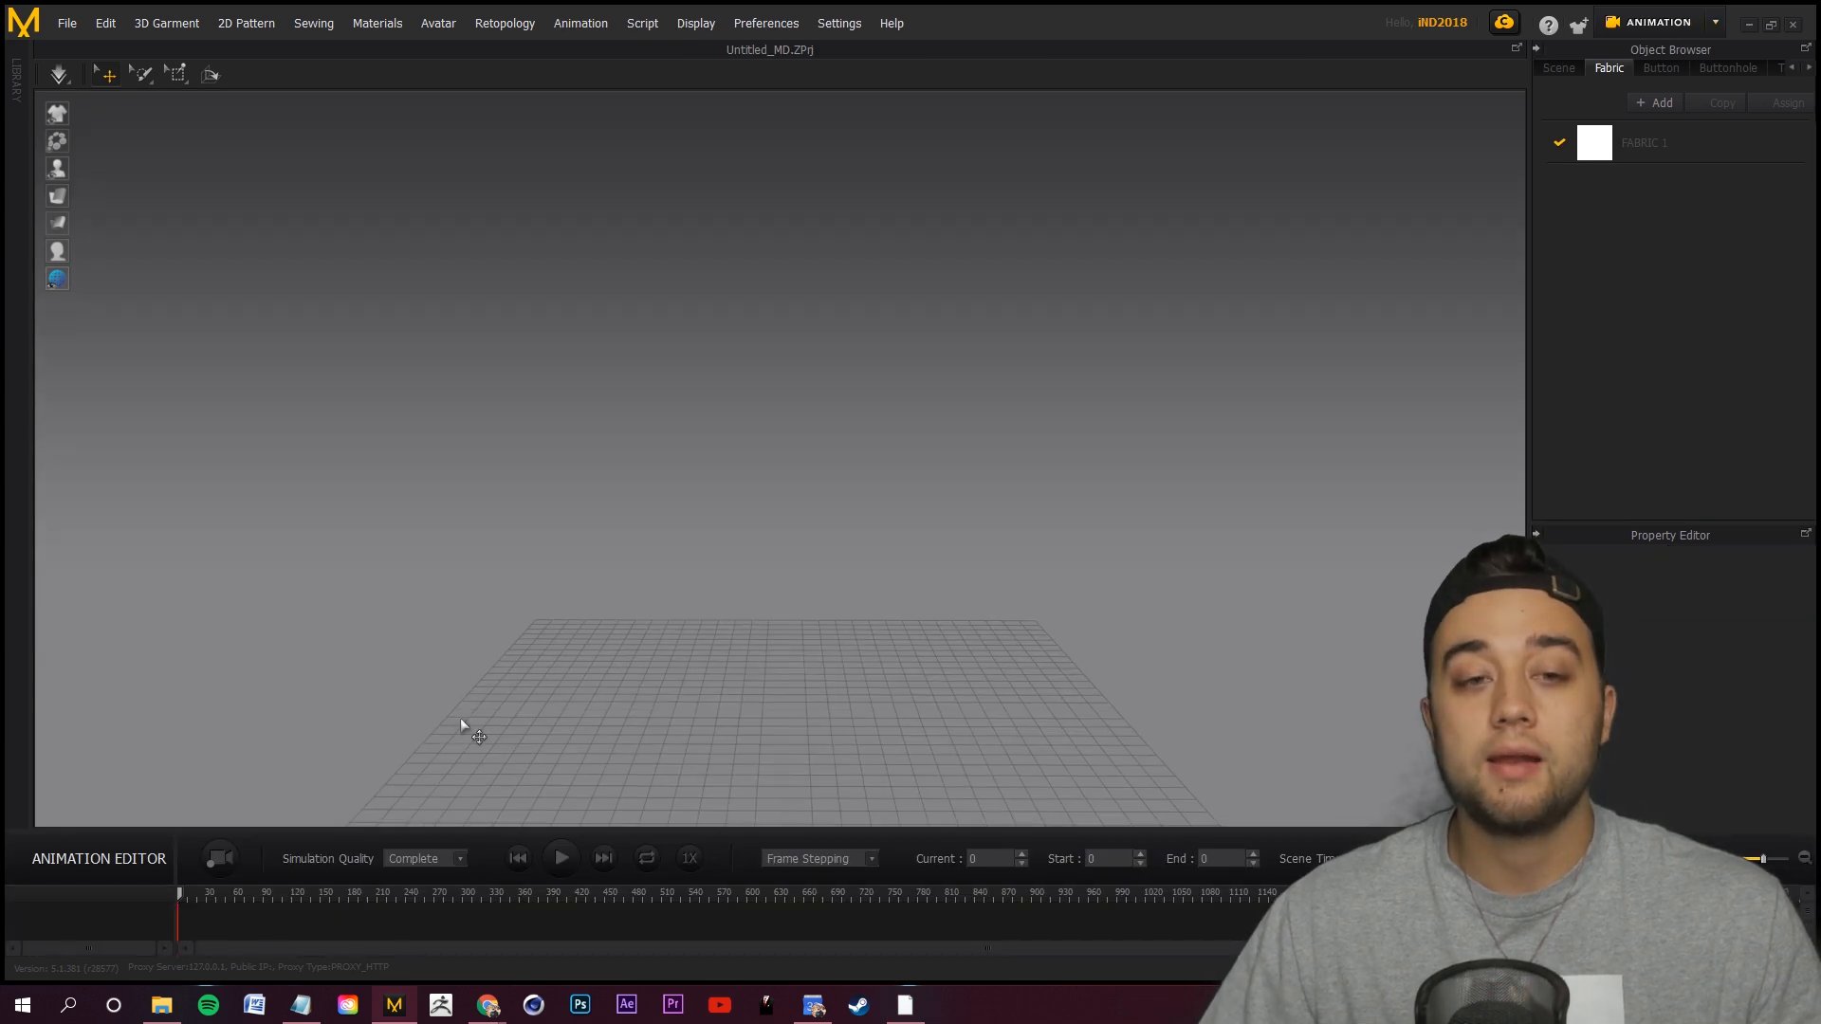
left_click(1660, 20)
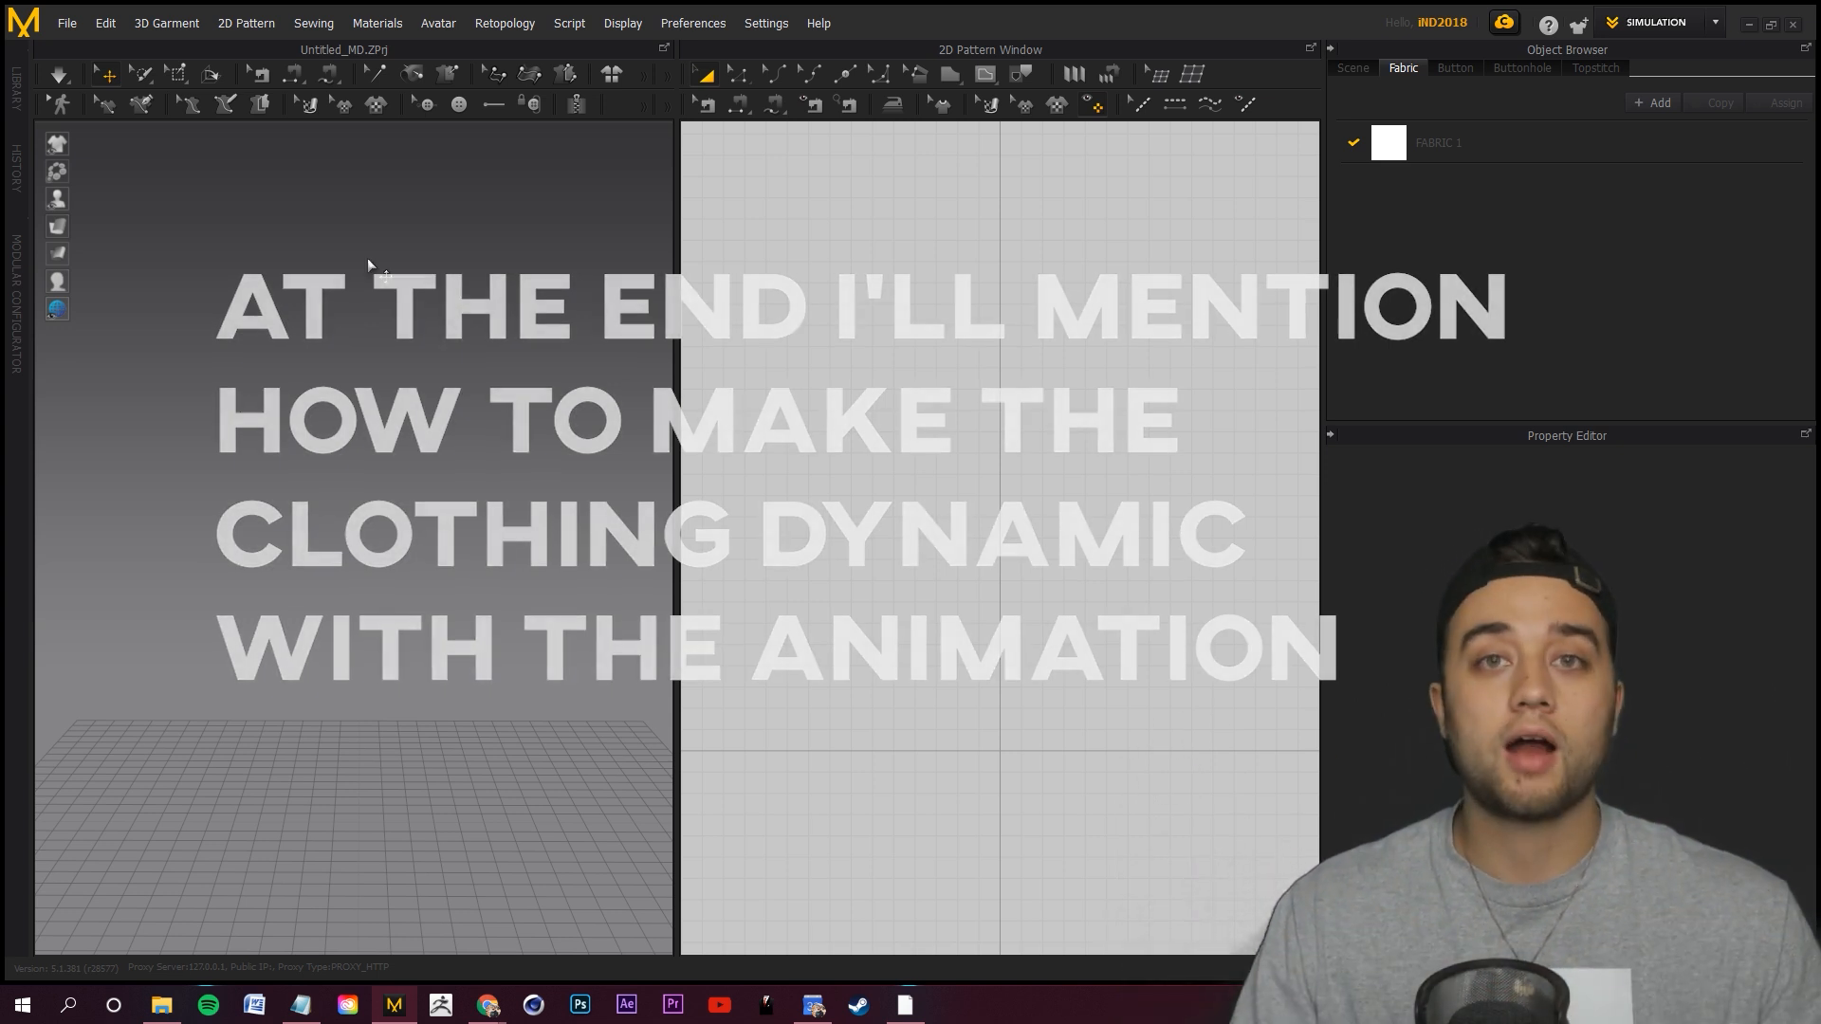
Import the character's FBX file into the empty project as the avatar.
left_click(65, 24)
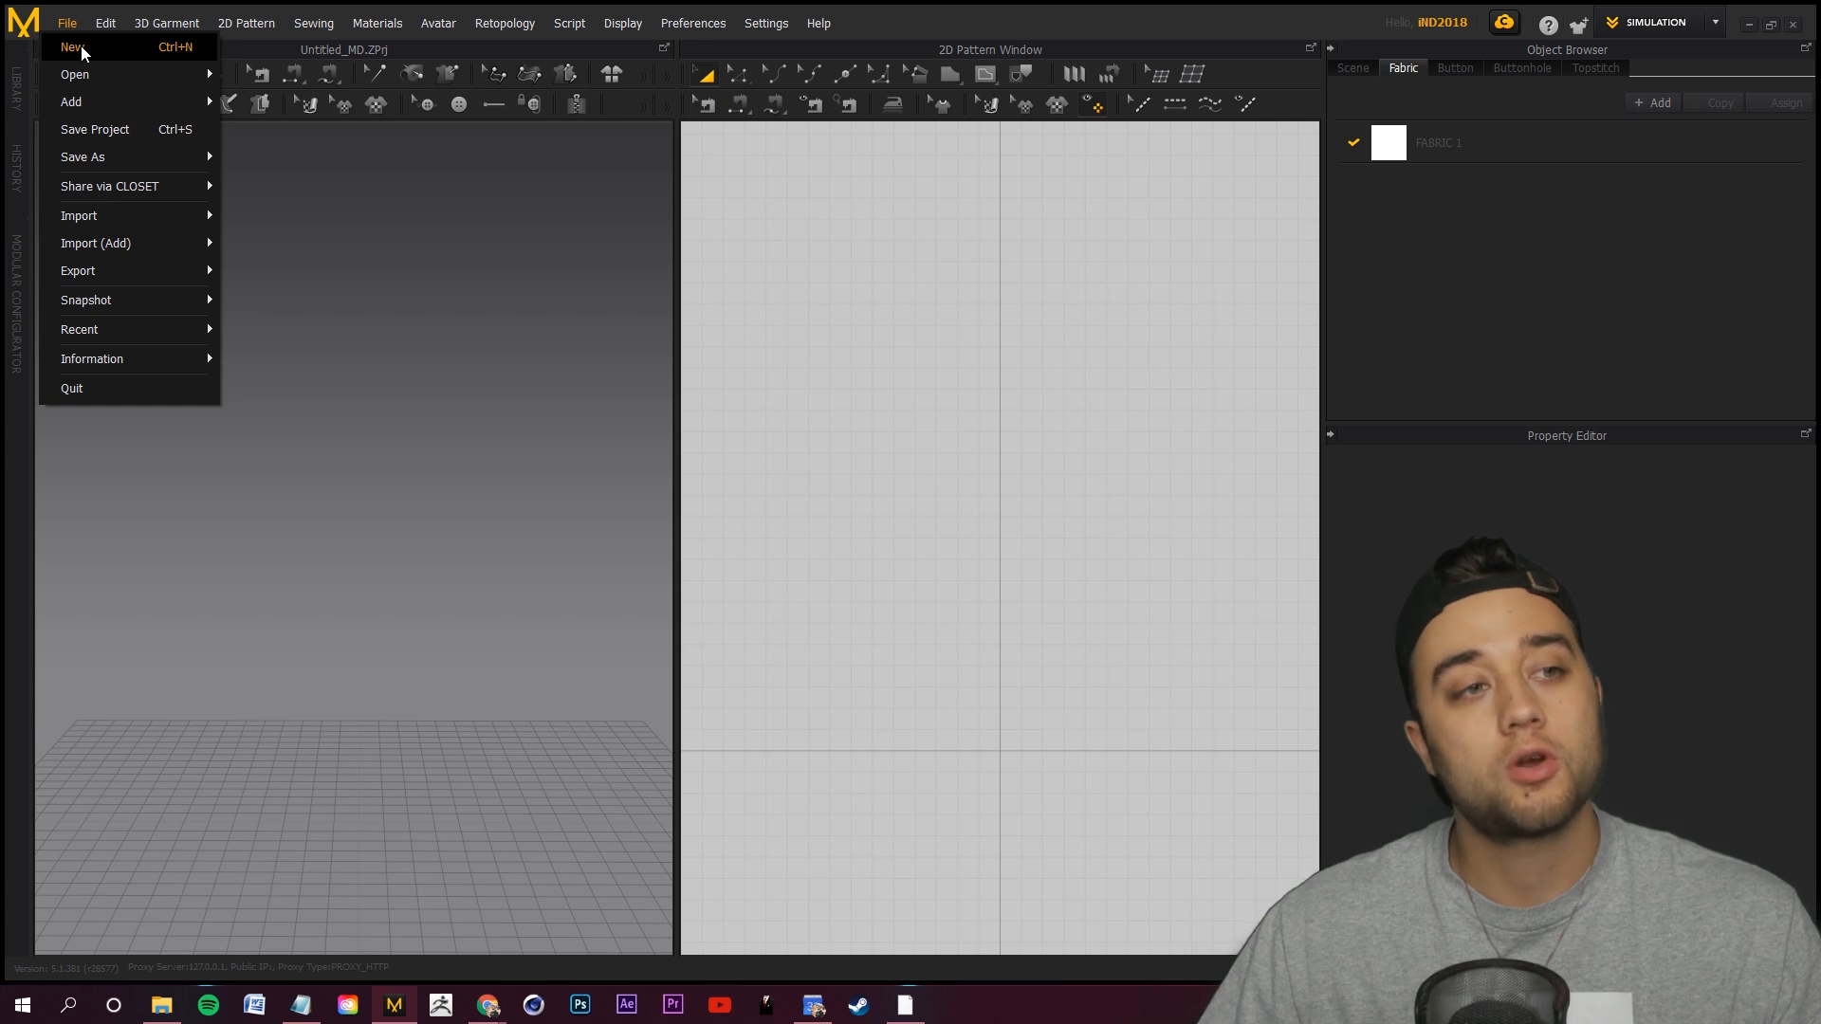
mouse_move(129, 218)
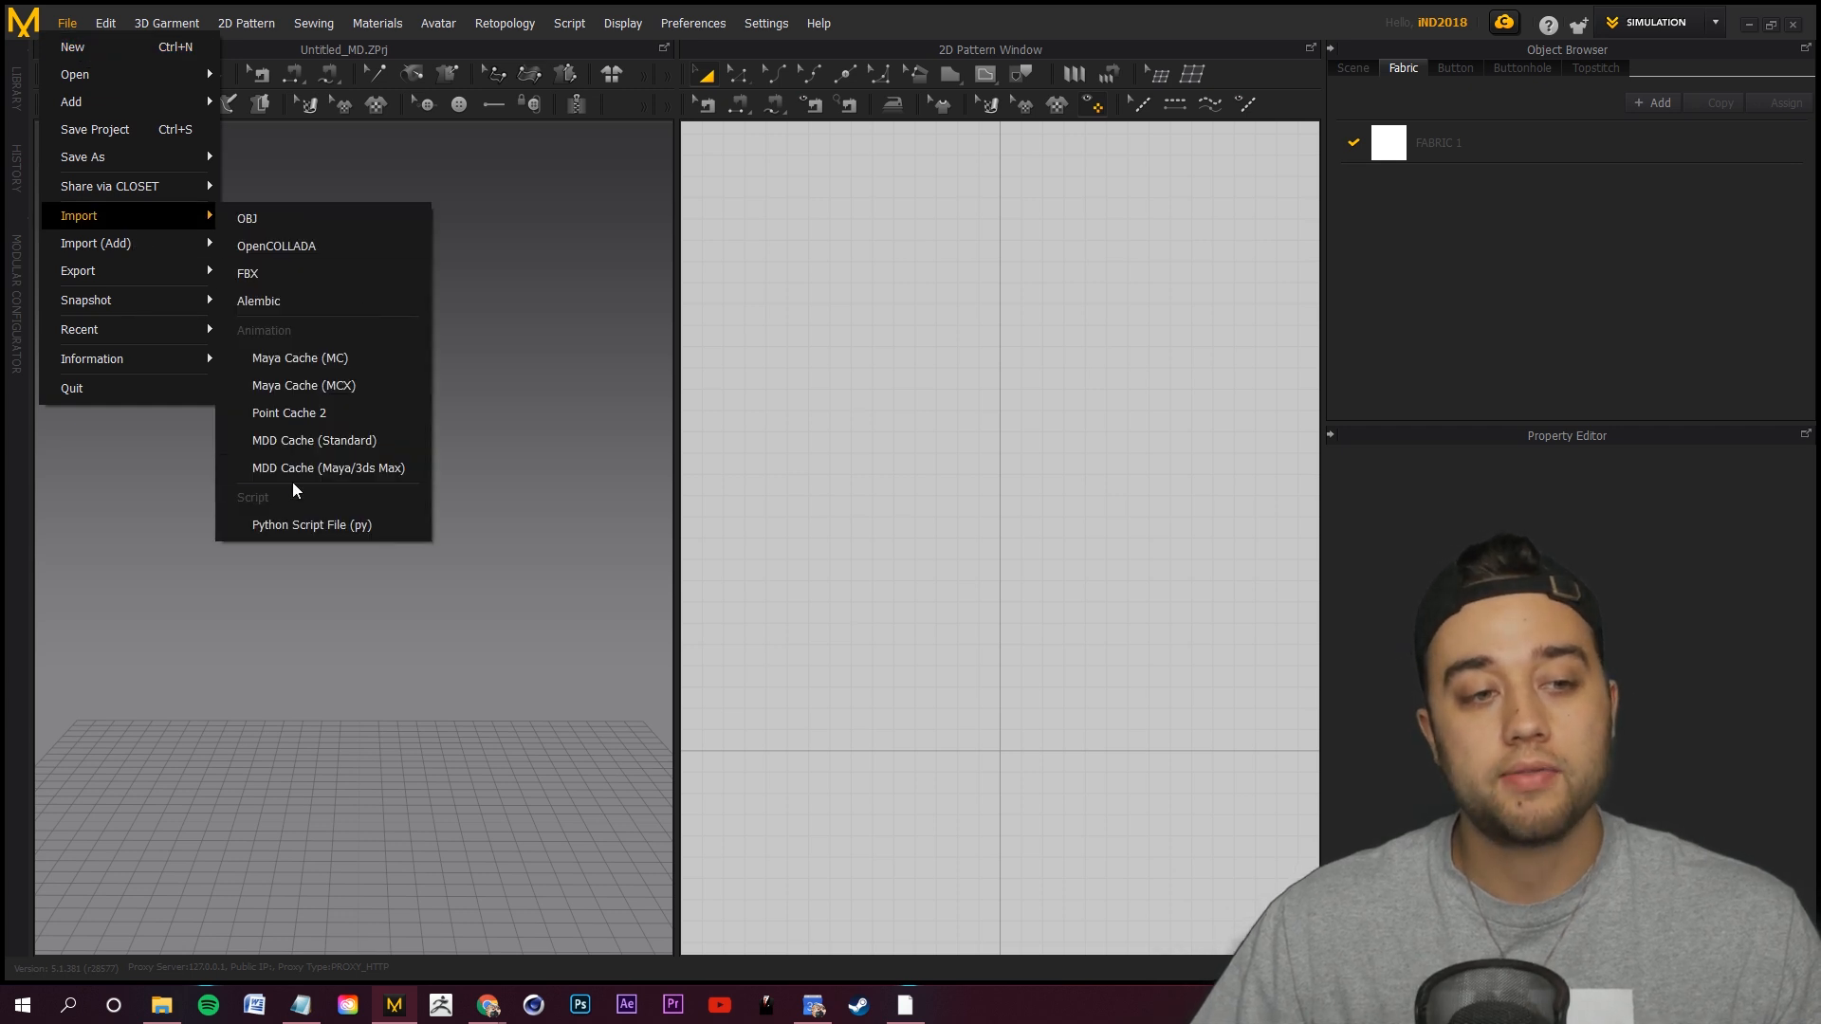
left_click(276, 279)
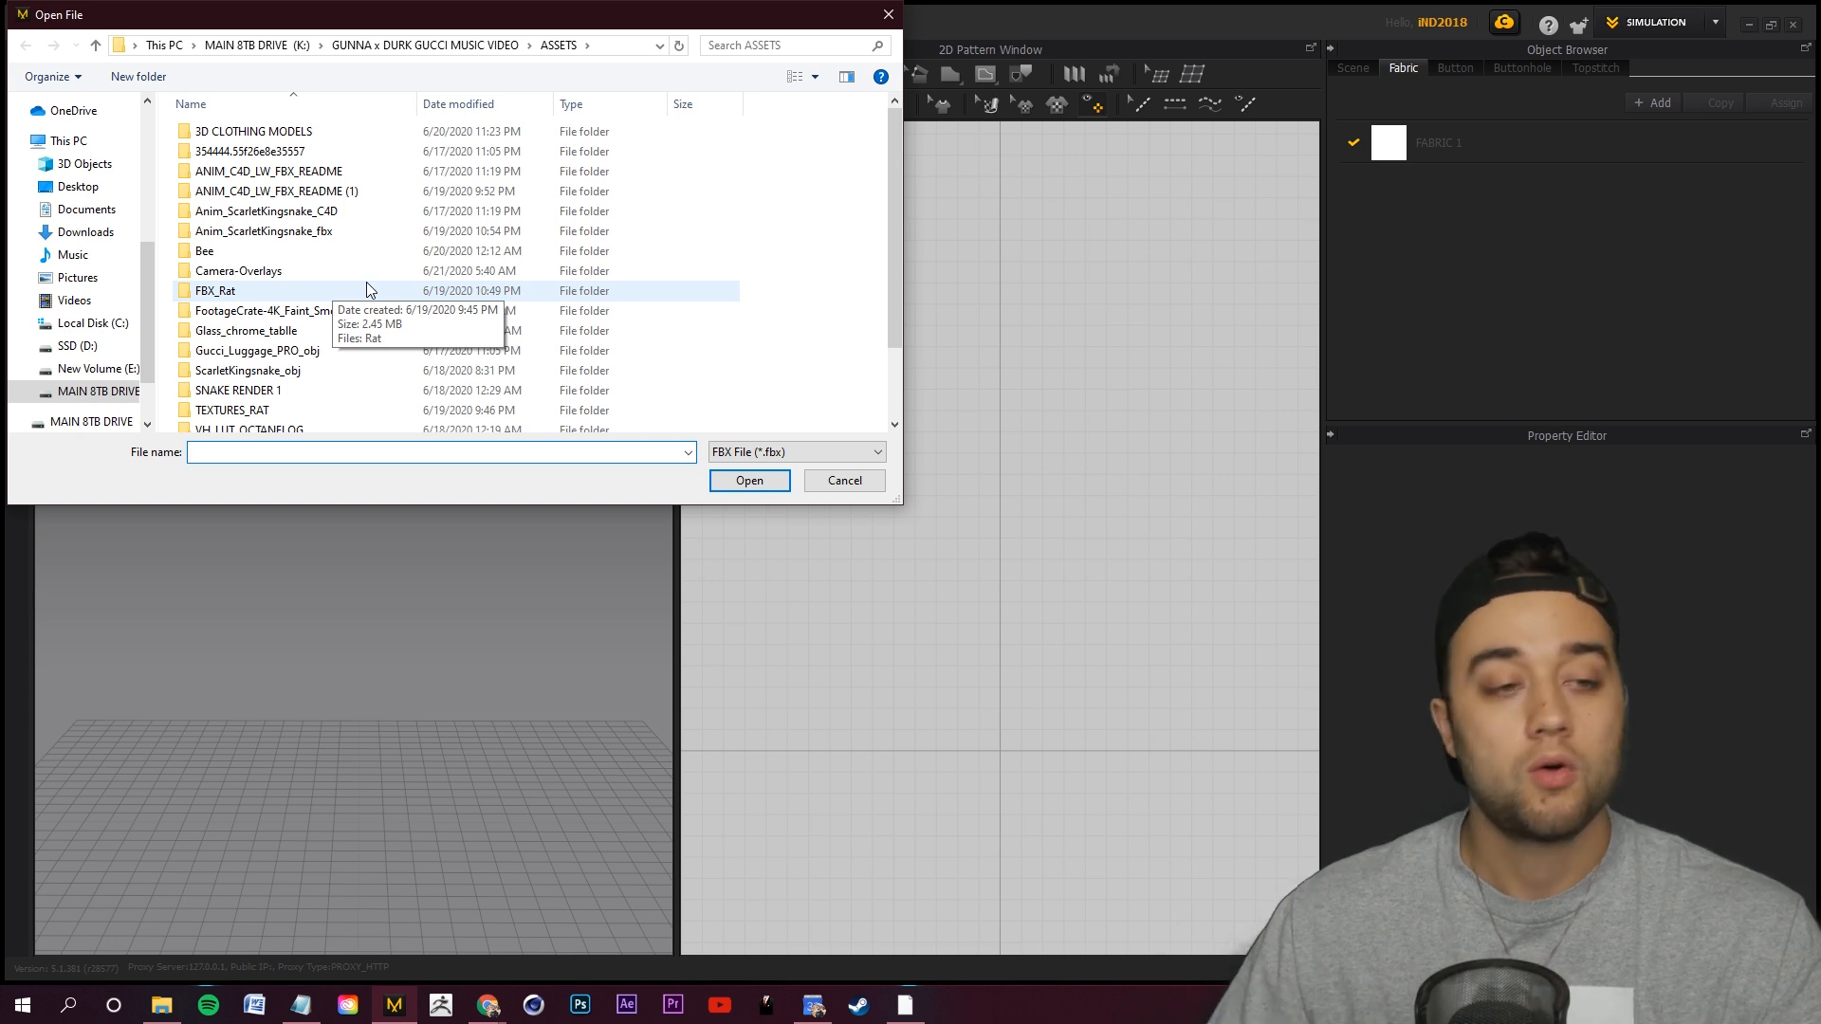
left_click_drag(890, 206, 890, 338)
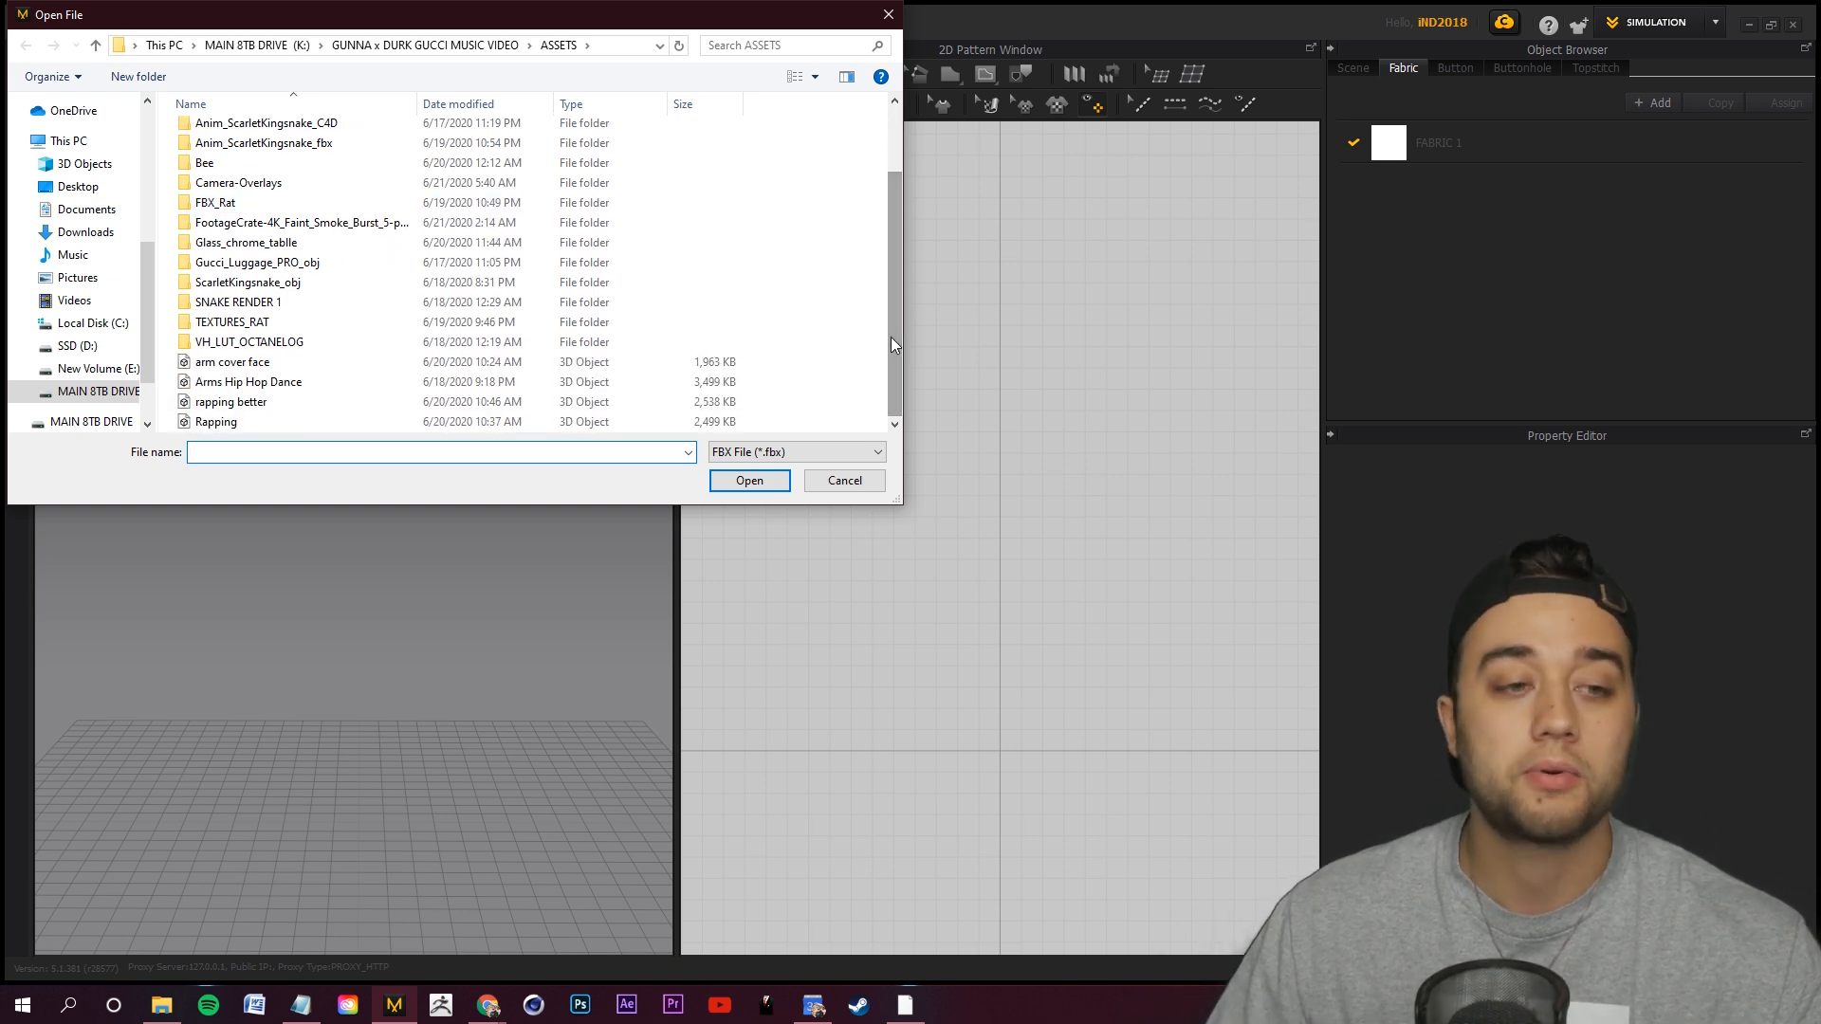
double_click(607, 381)
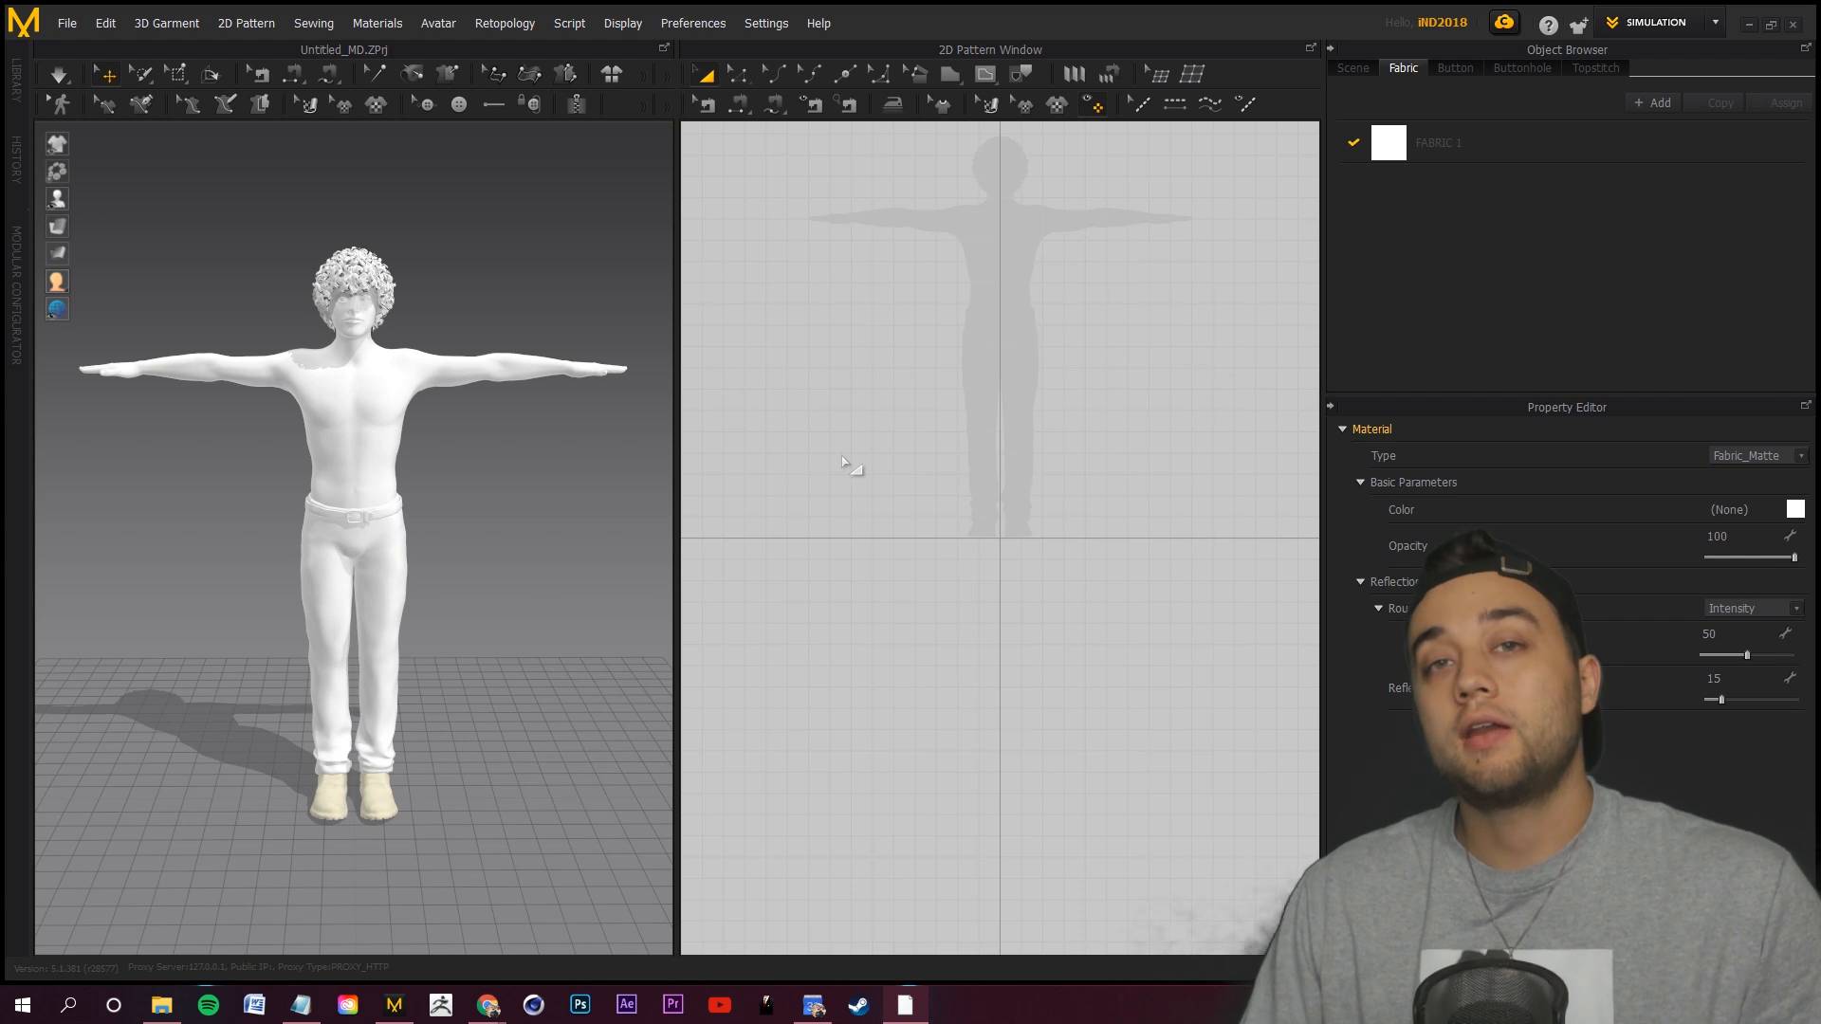
right_click_drag(582, 417, 548, 394)
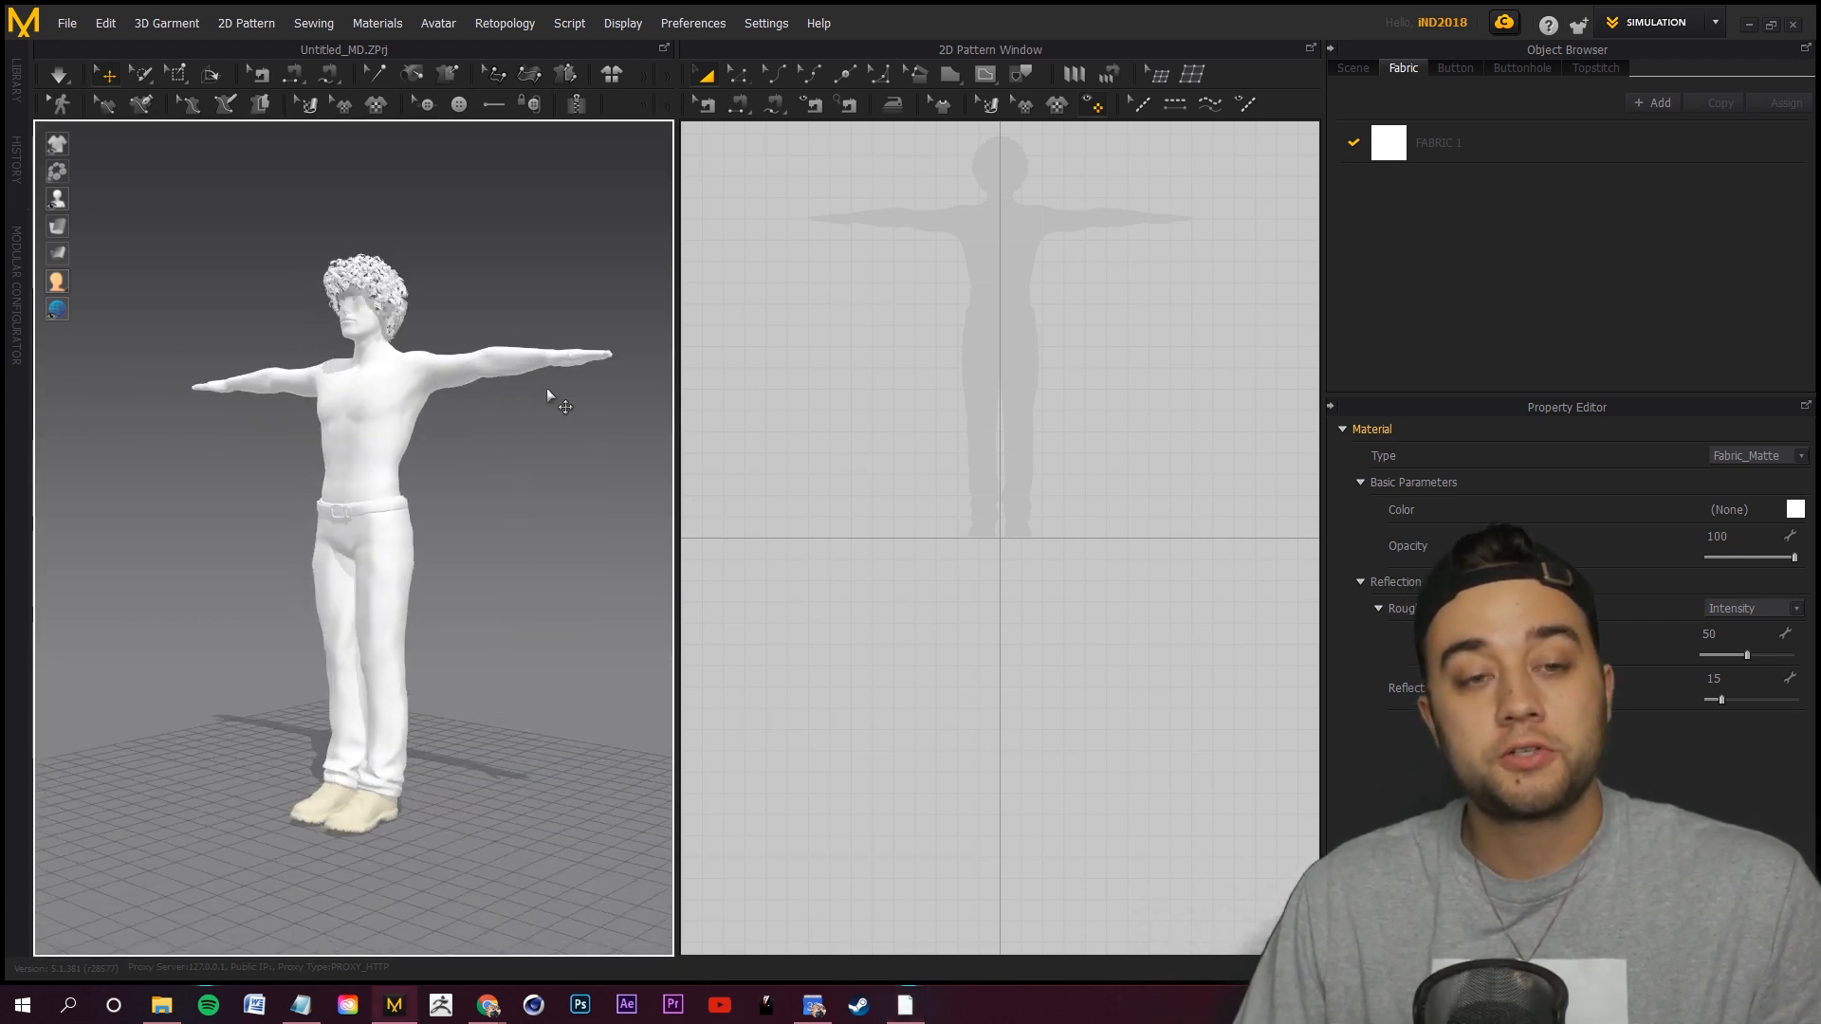
right_click_drag(334, 434, 310, 410)
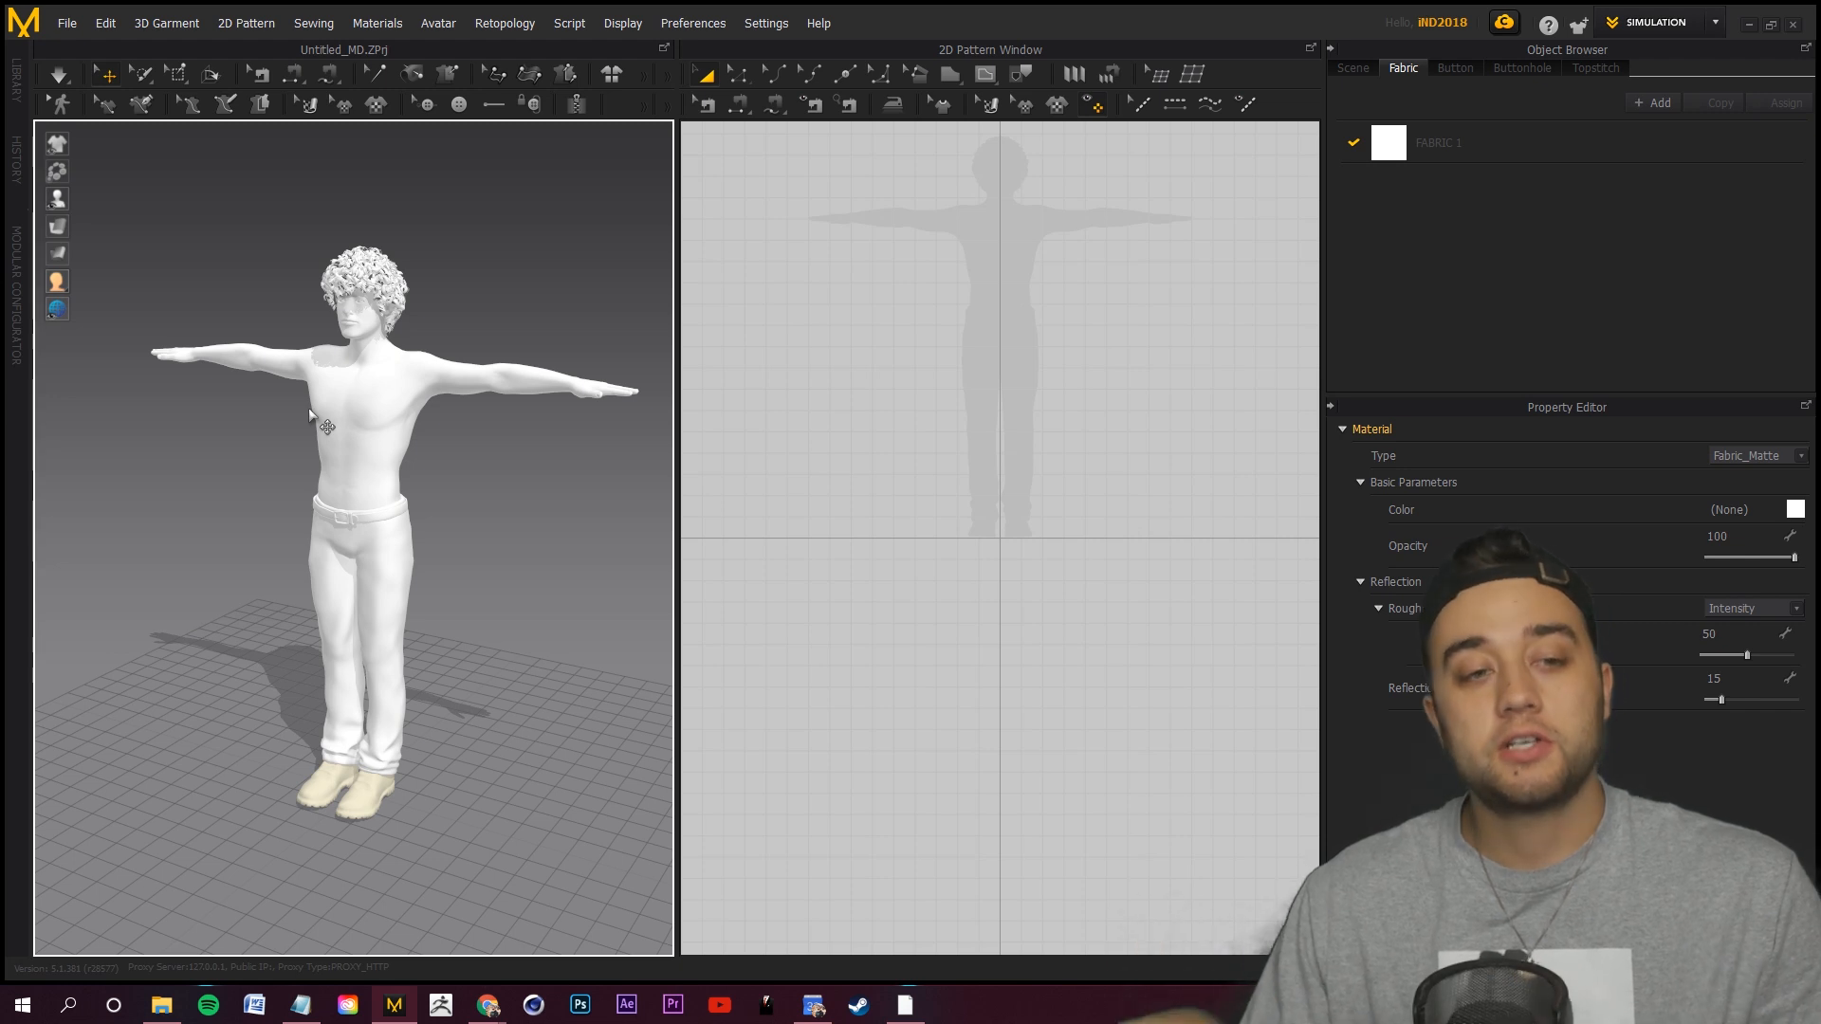
right_click_drag(309, 407, 426, 454)
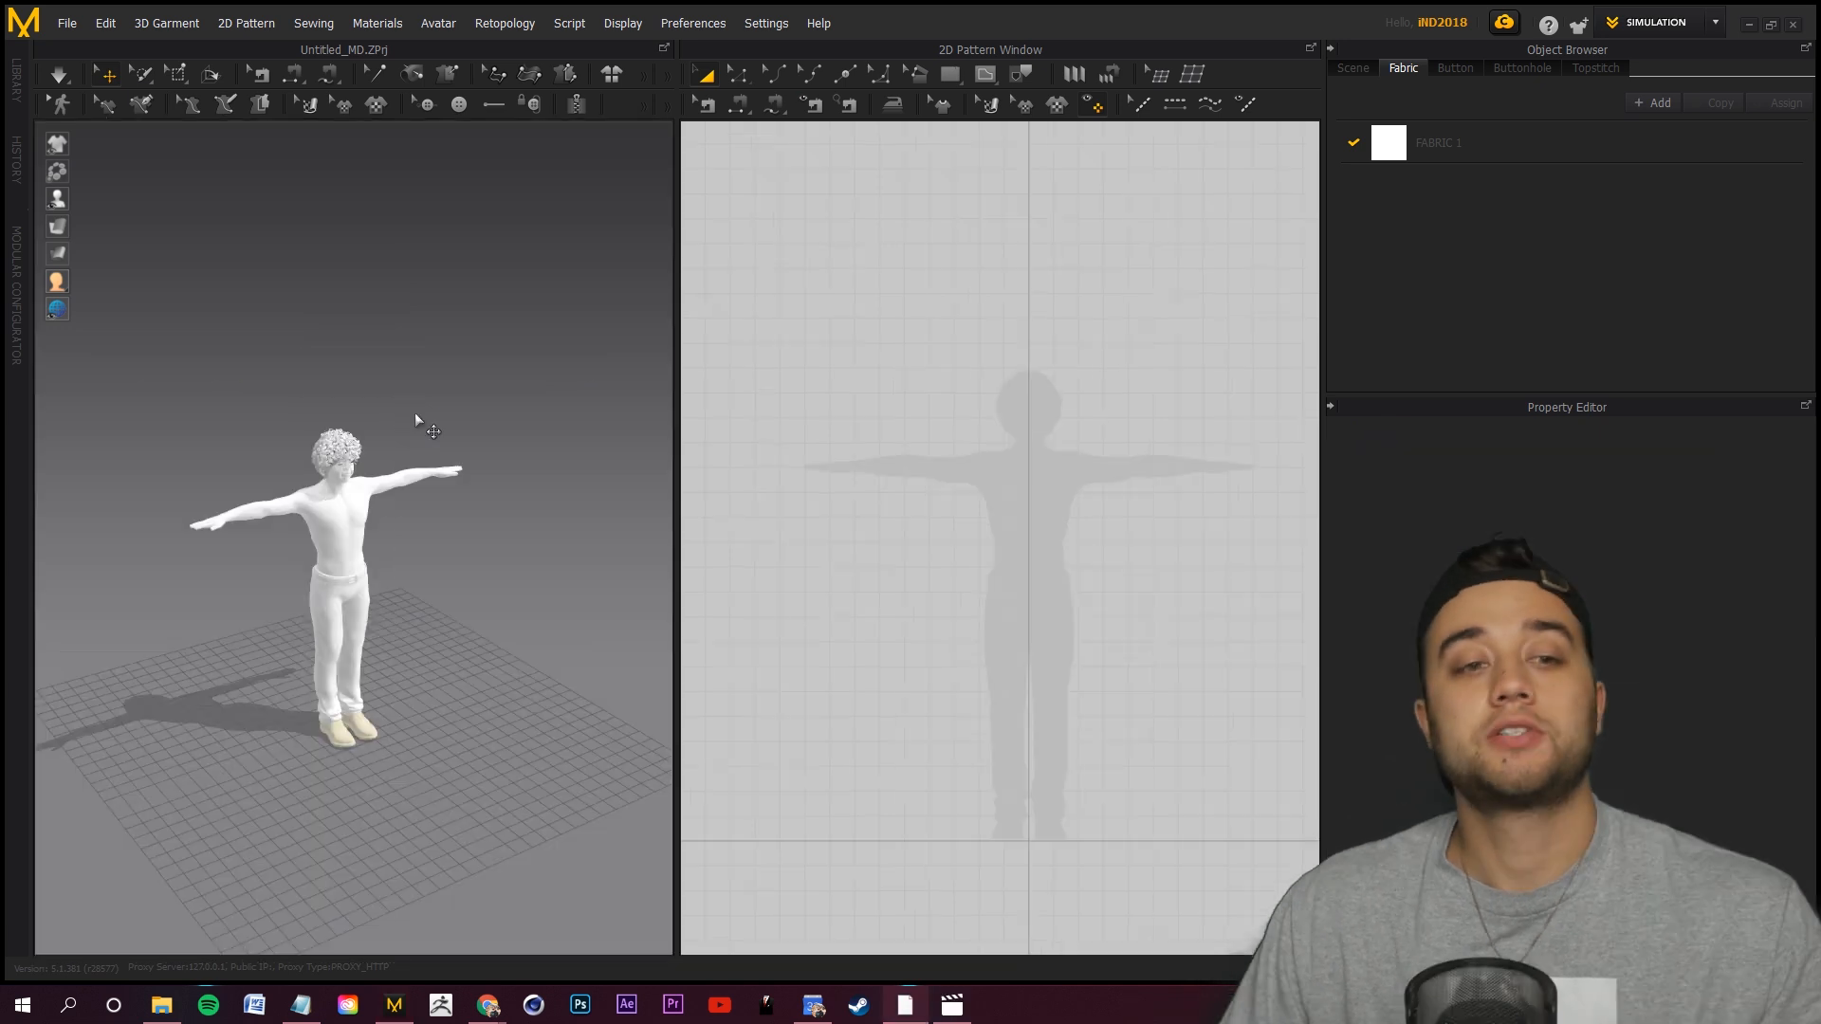
right_click_drag(414, 414, 403, 390)
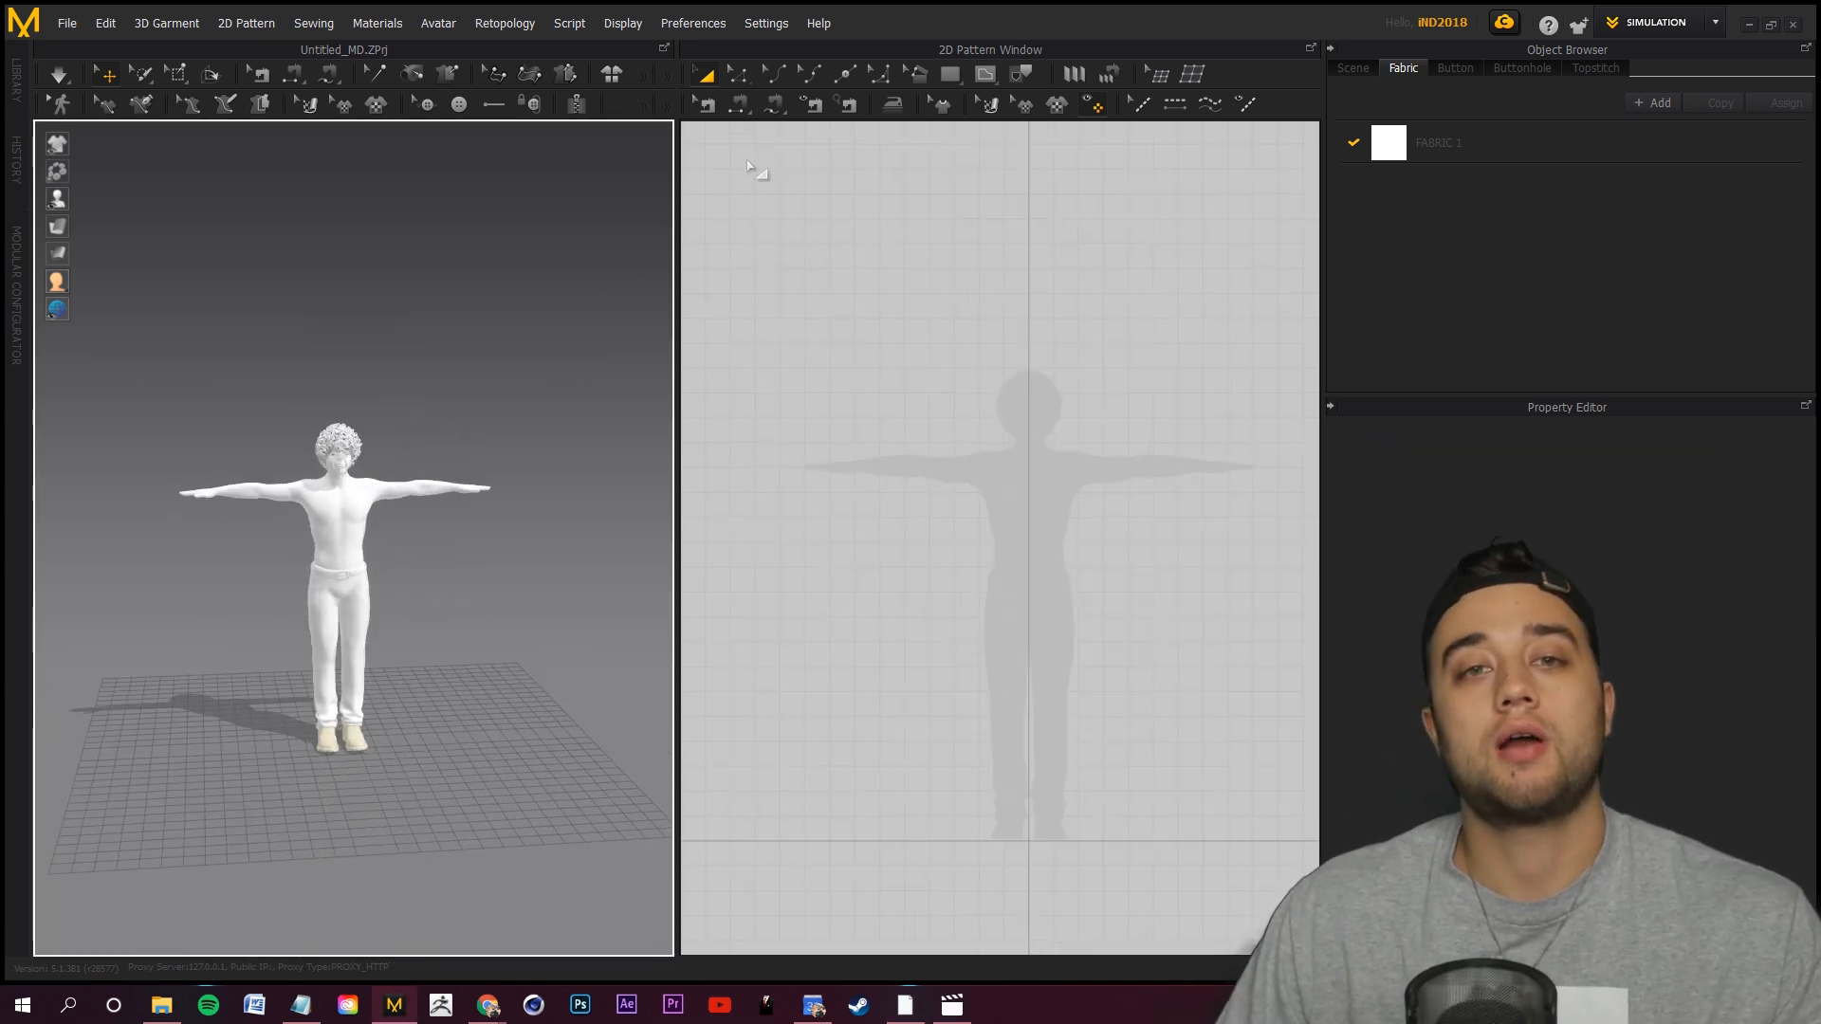
left_click(954, 74)
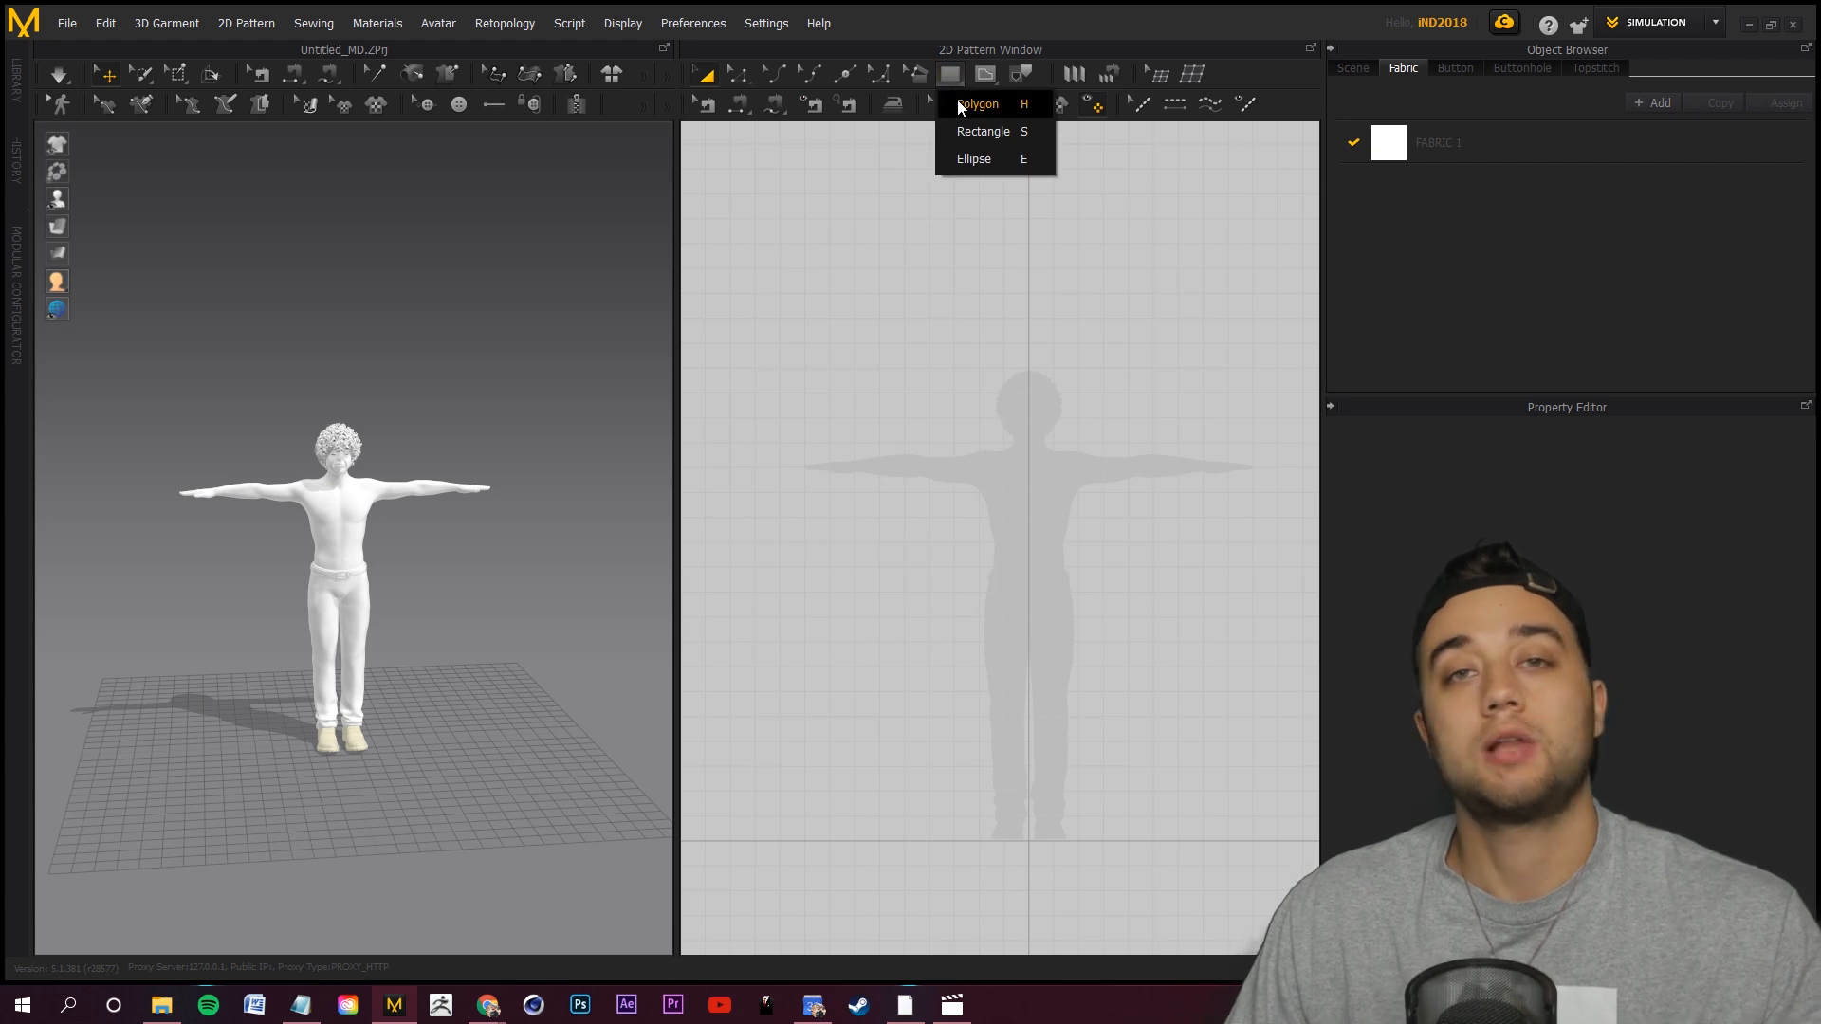
left_click(987, 104)
left_click(982, 434)
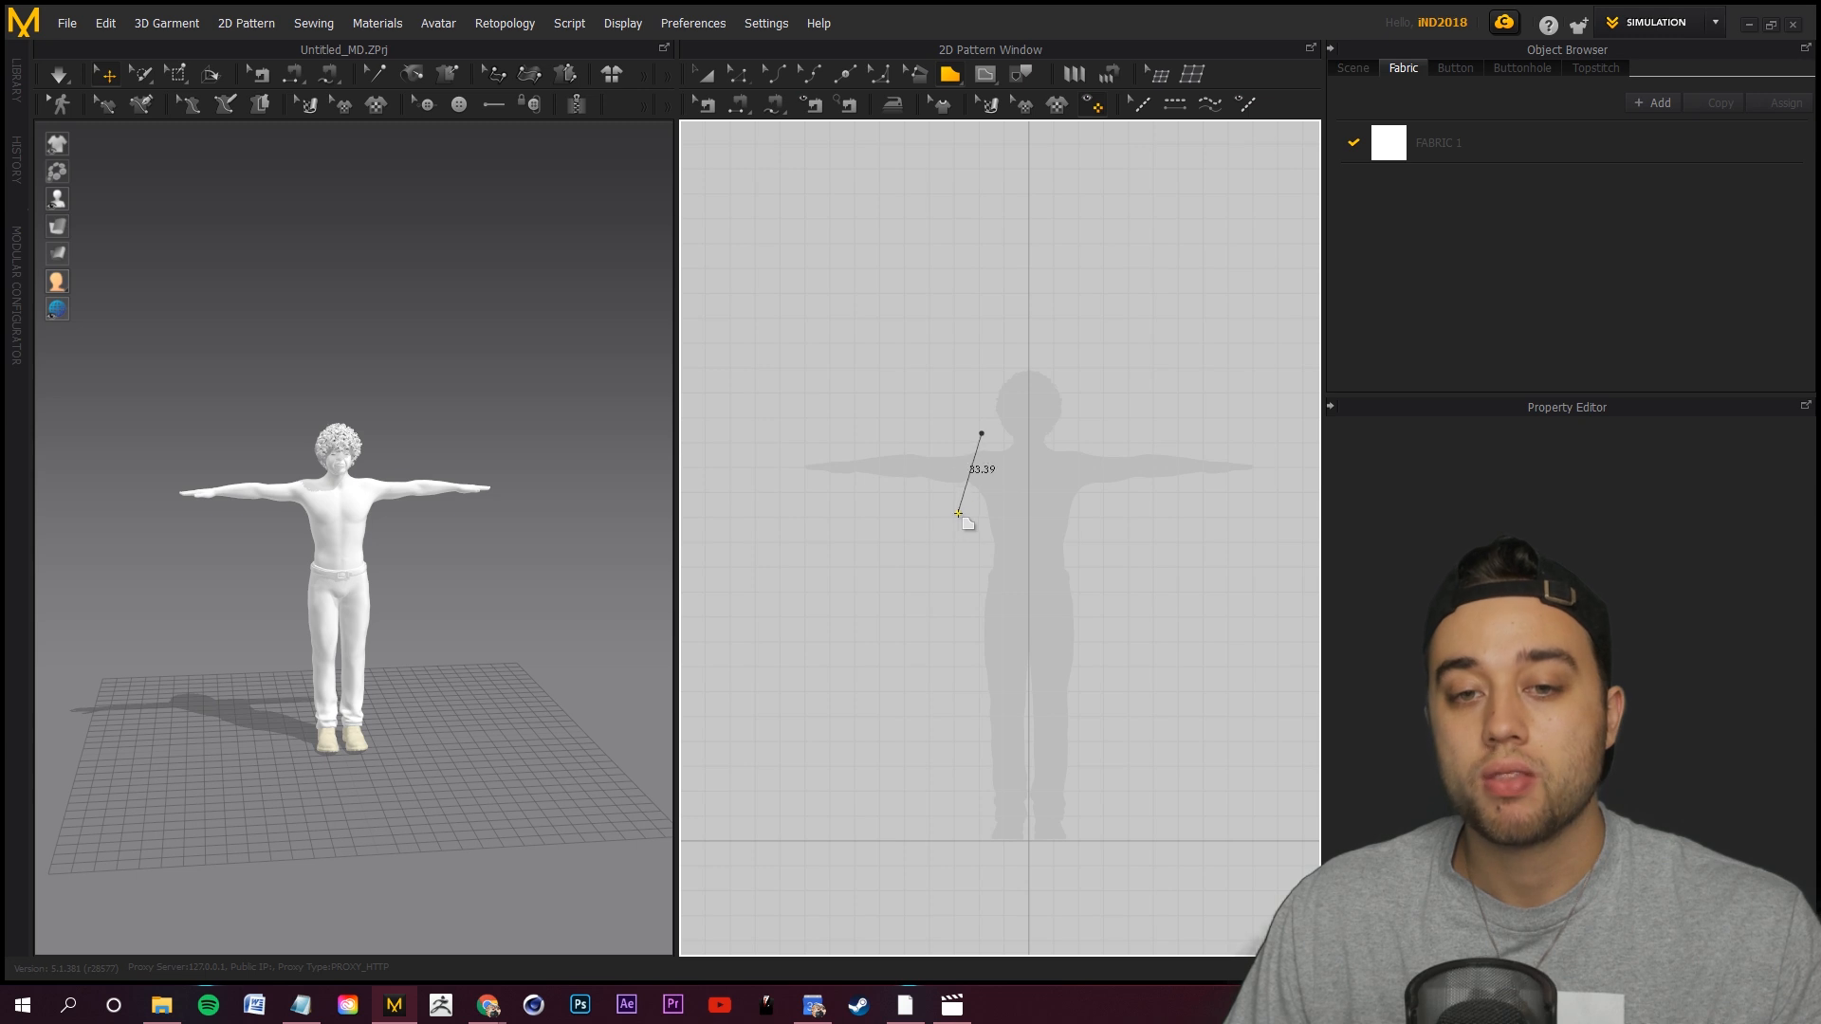
left_click(901, 619)
left_click(951, 728)
left_click(787, 579)
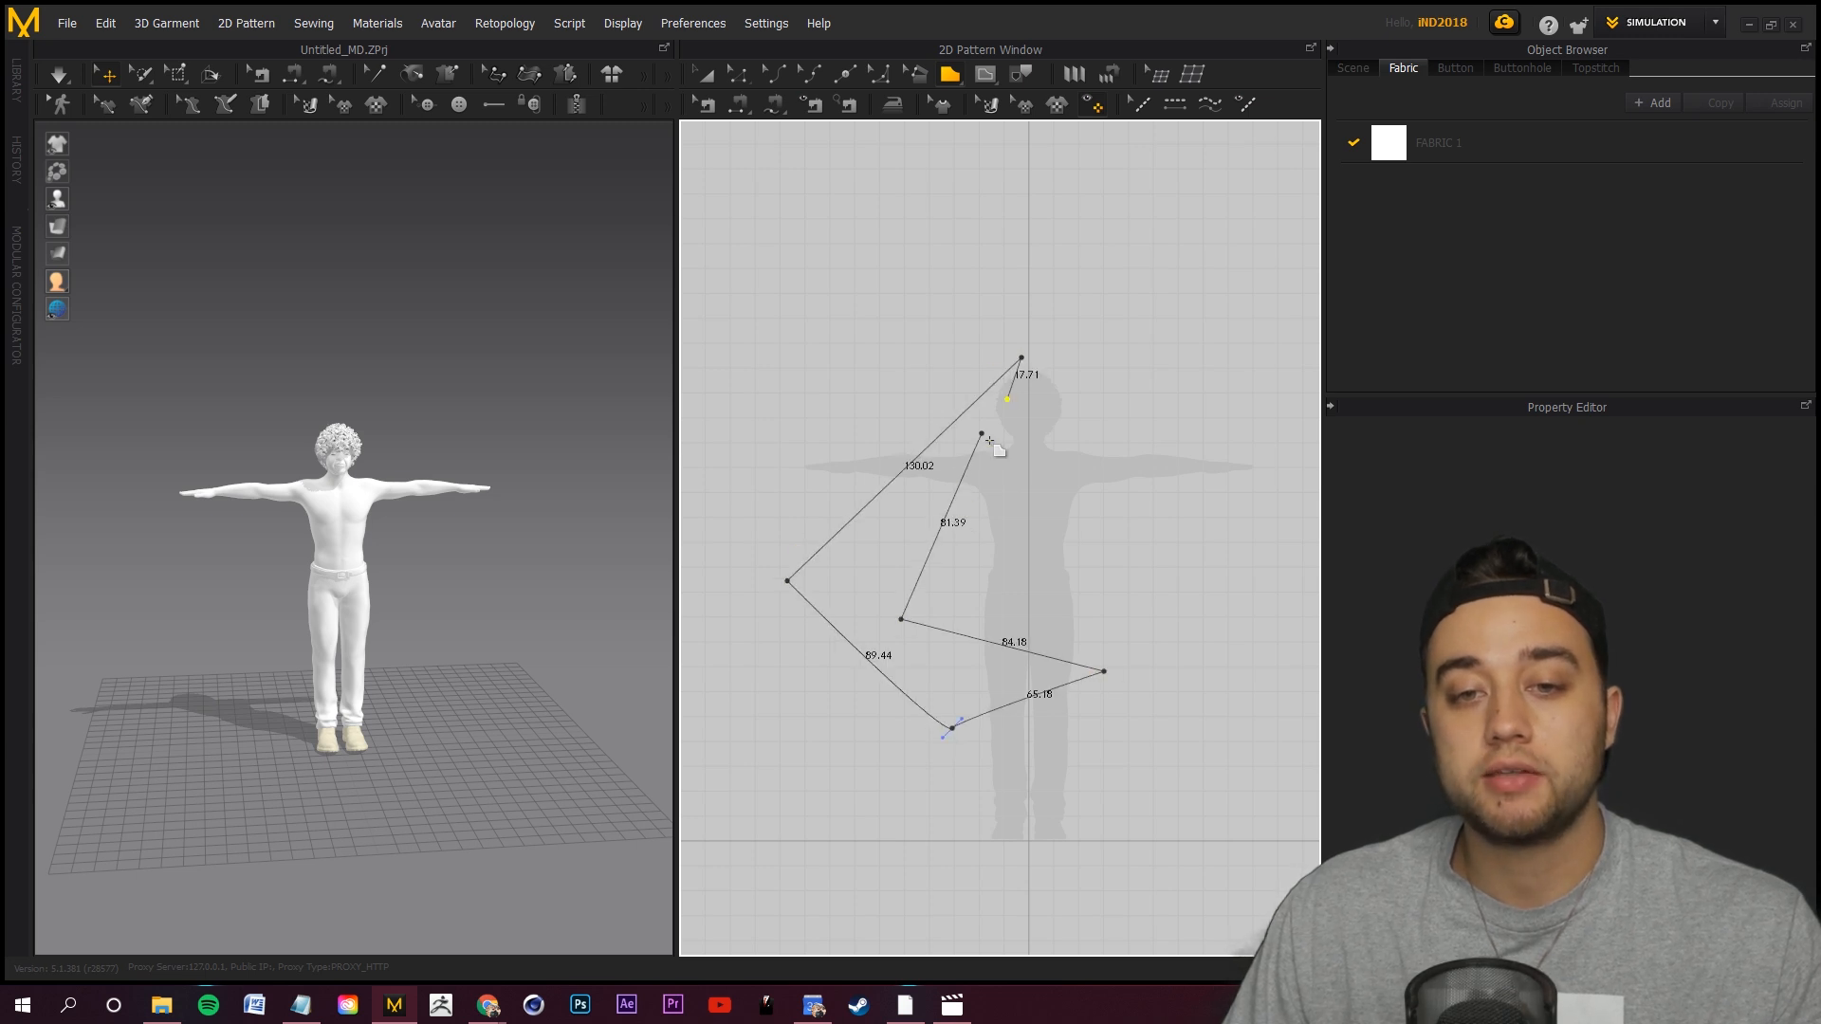
left_click(1017, 371)
key("Escape")
left_click(1059, 332)
Draw a closed six-point half shirt front over the avatar's torso, with a centre edge about 46 cm and a hem about 15 cm long.
scroll(1025, 510, "up", 3)
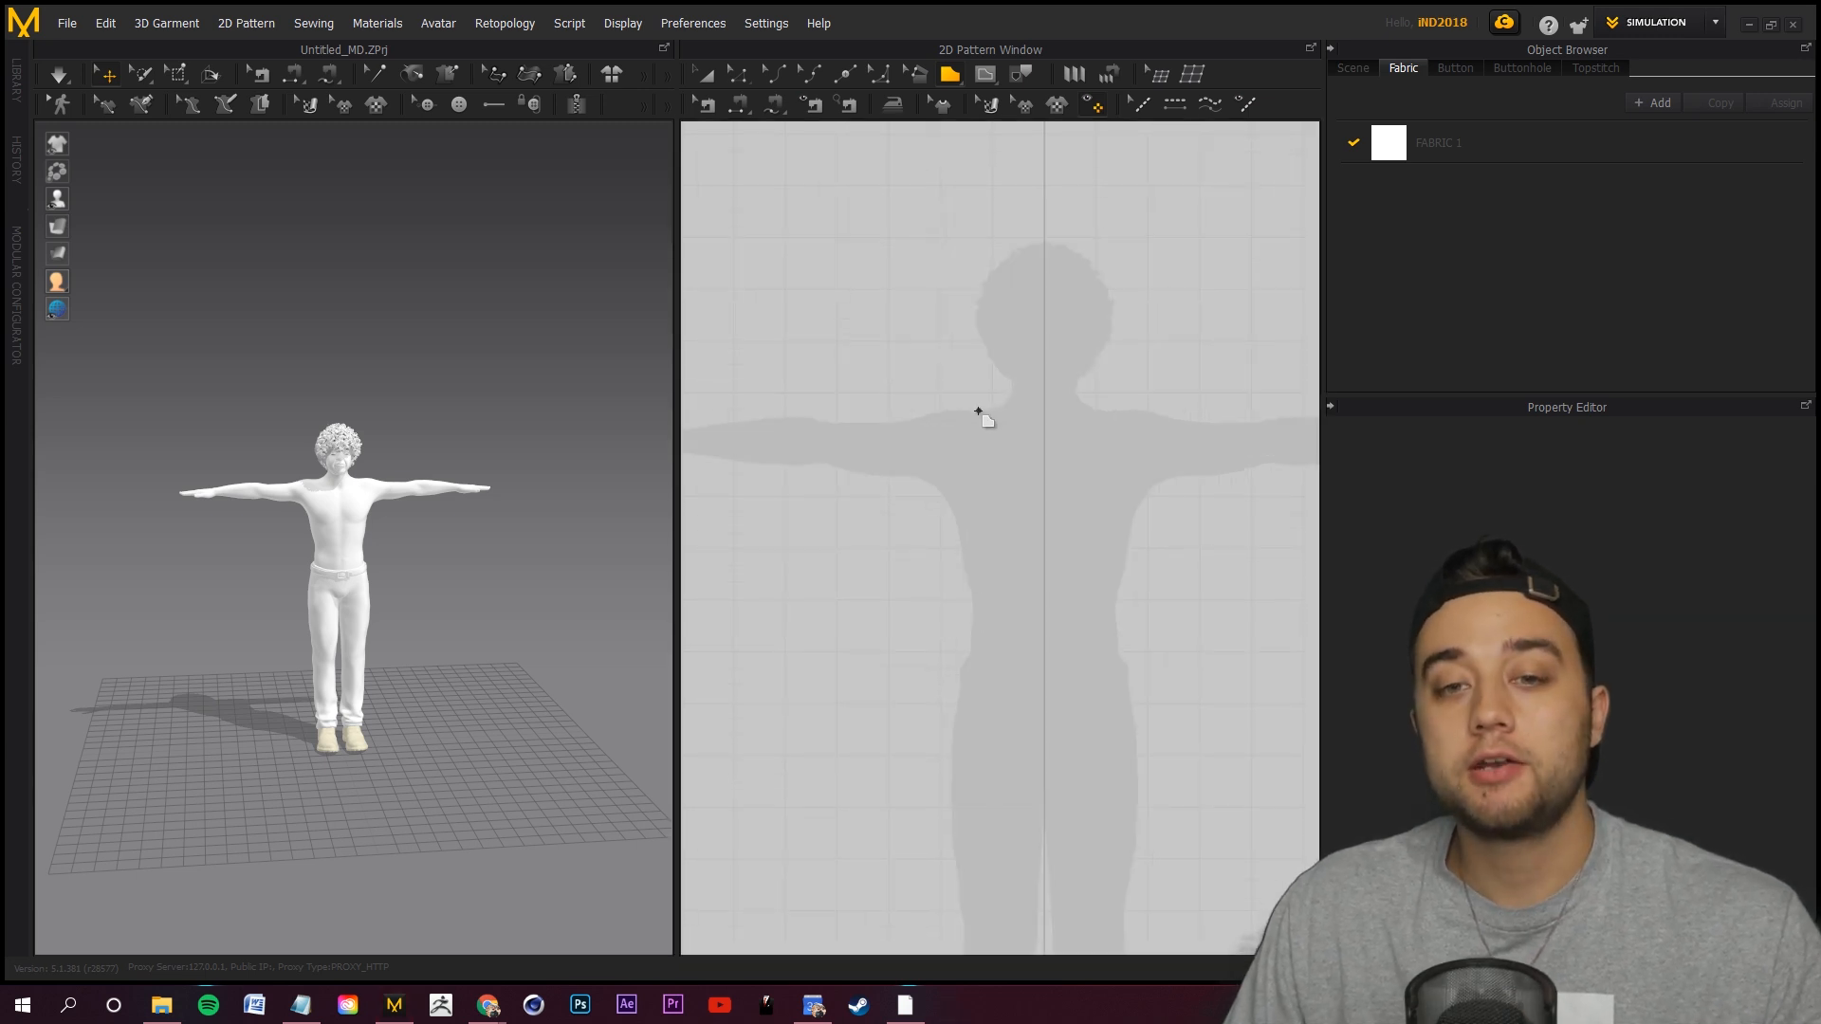
left_click(966, 416)
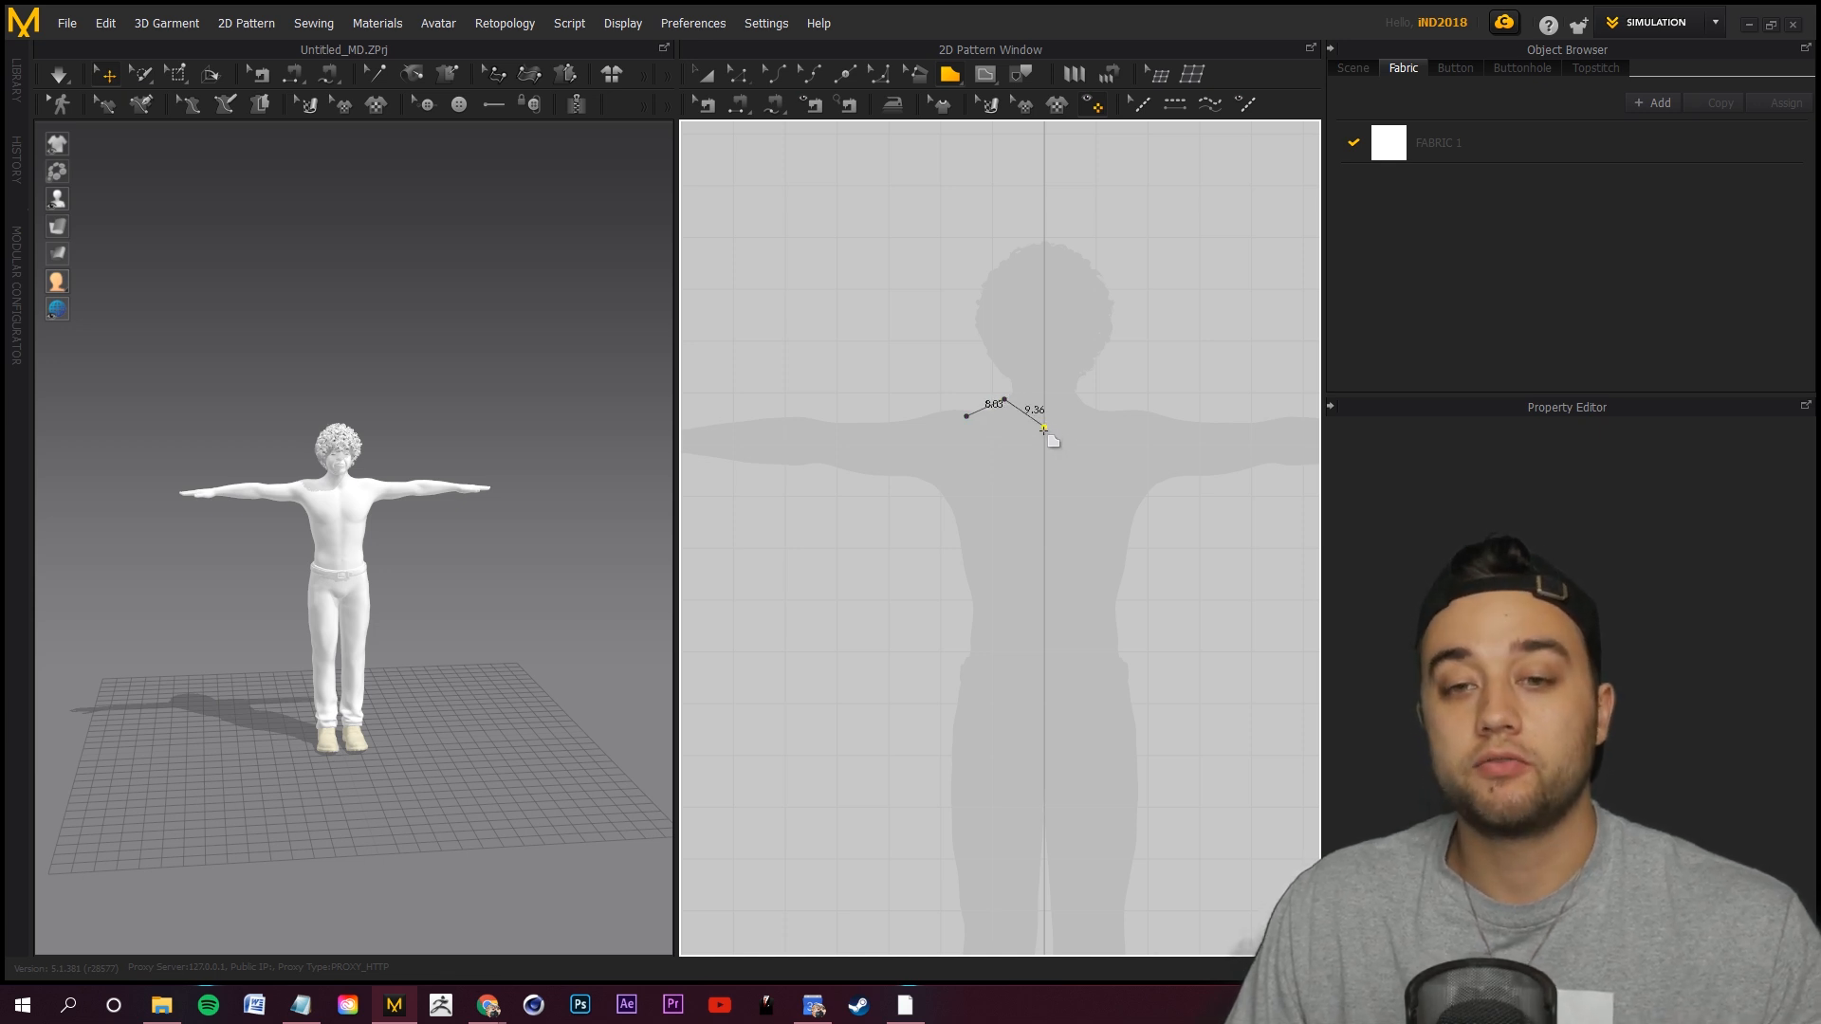
left_click(1045, 664)
left_click(967, 663)
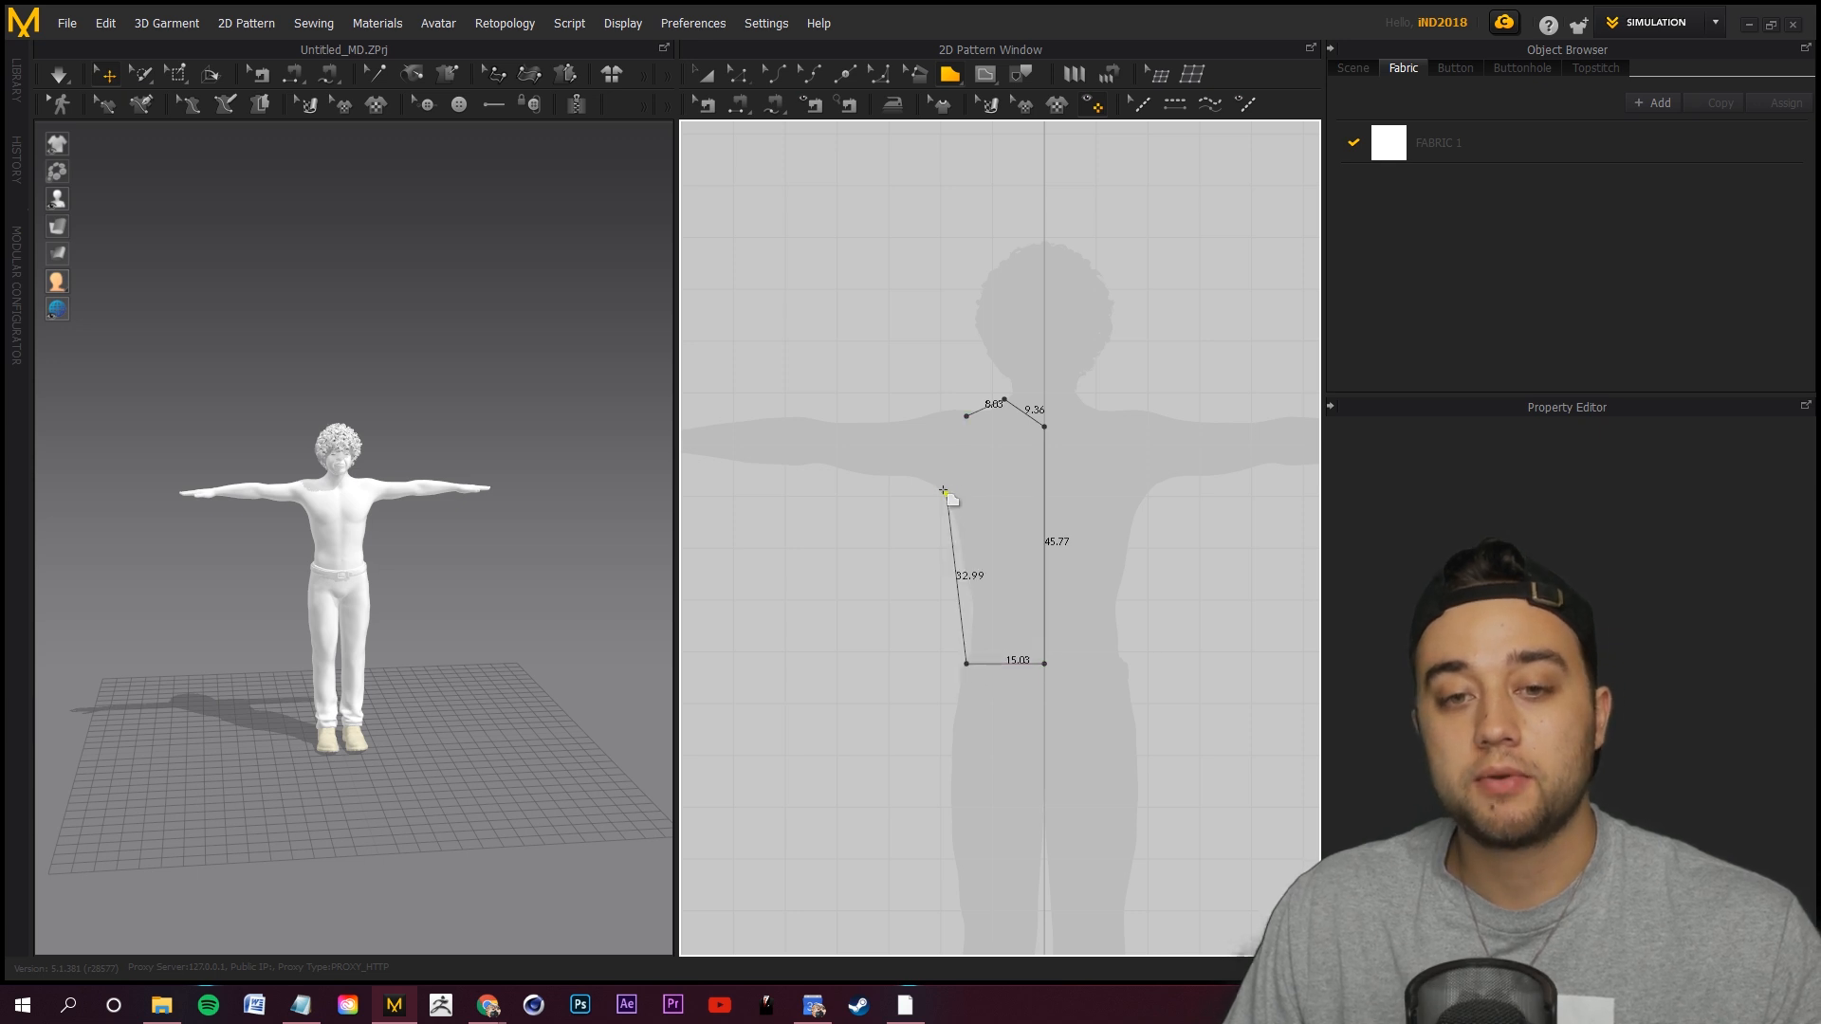
left_click(966, 416)
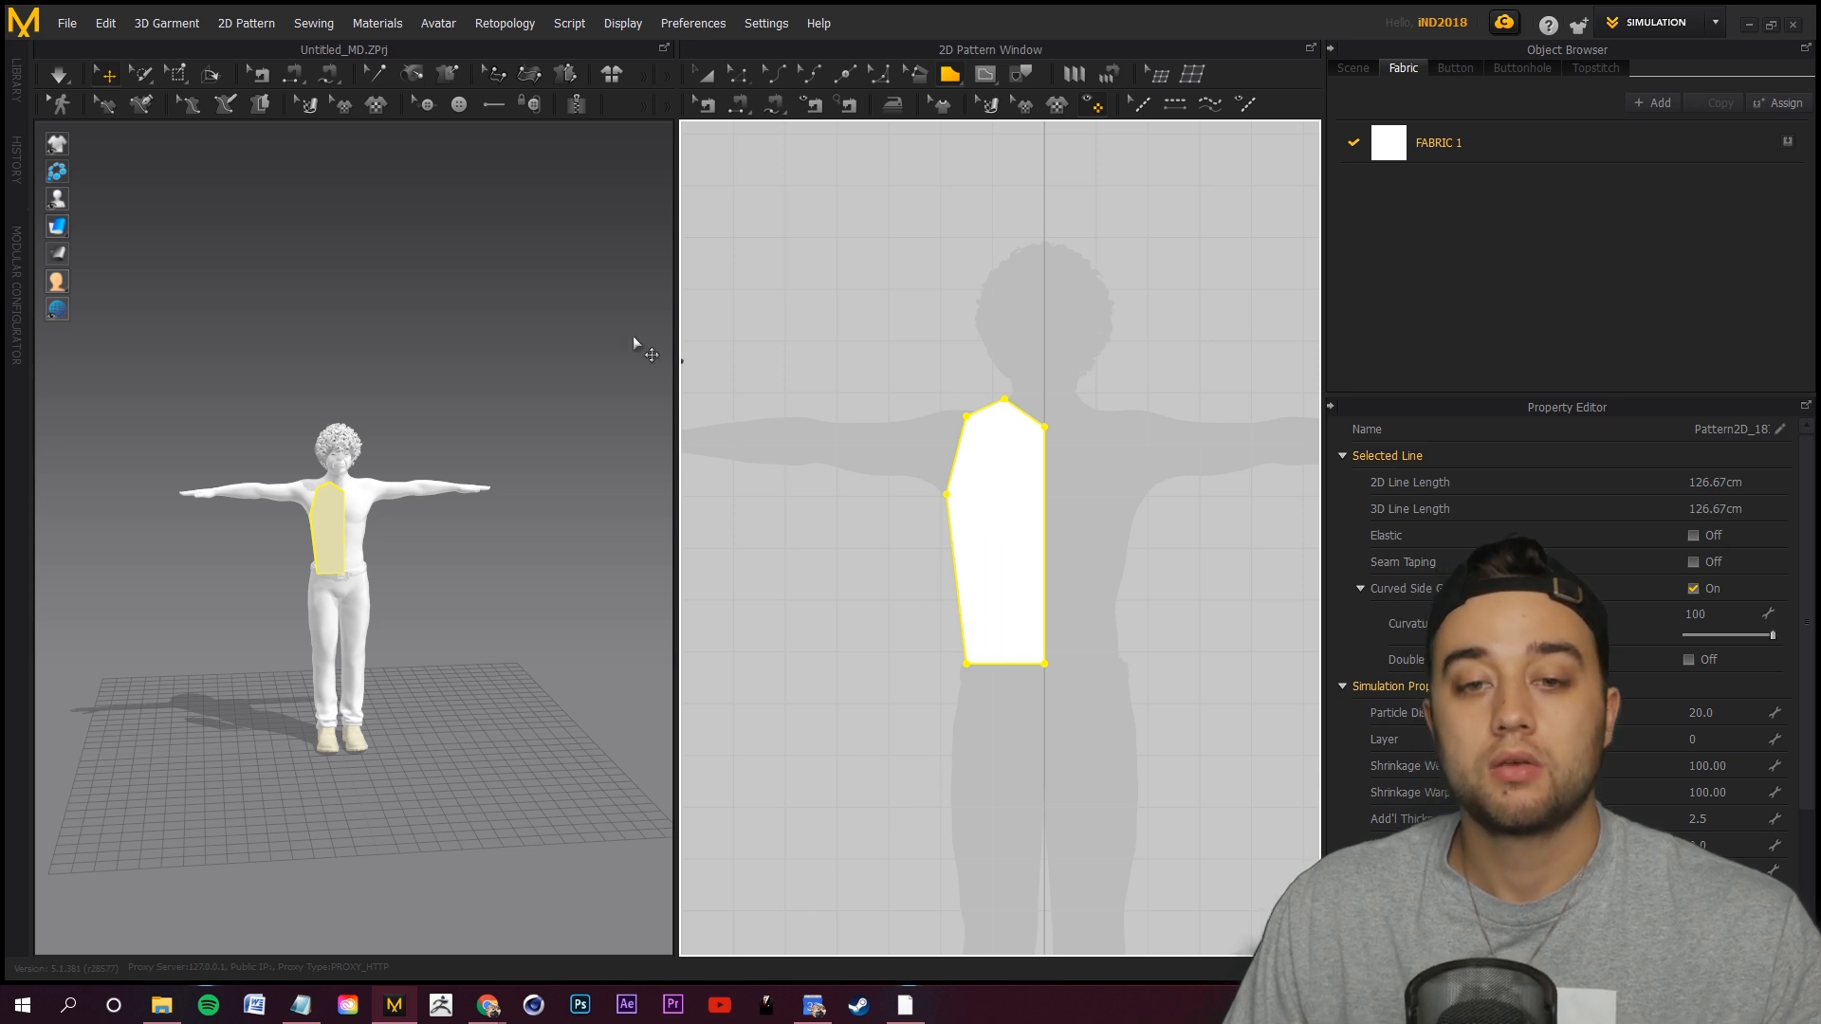
Move the hem's outer corner slightly outward and curve the armhole edge inward, making it about 16.7 cm long.
left_click(742, 74)
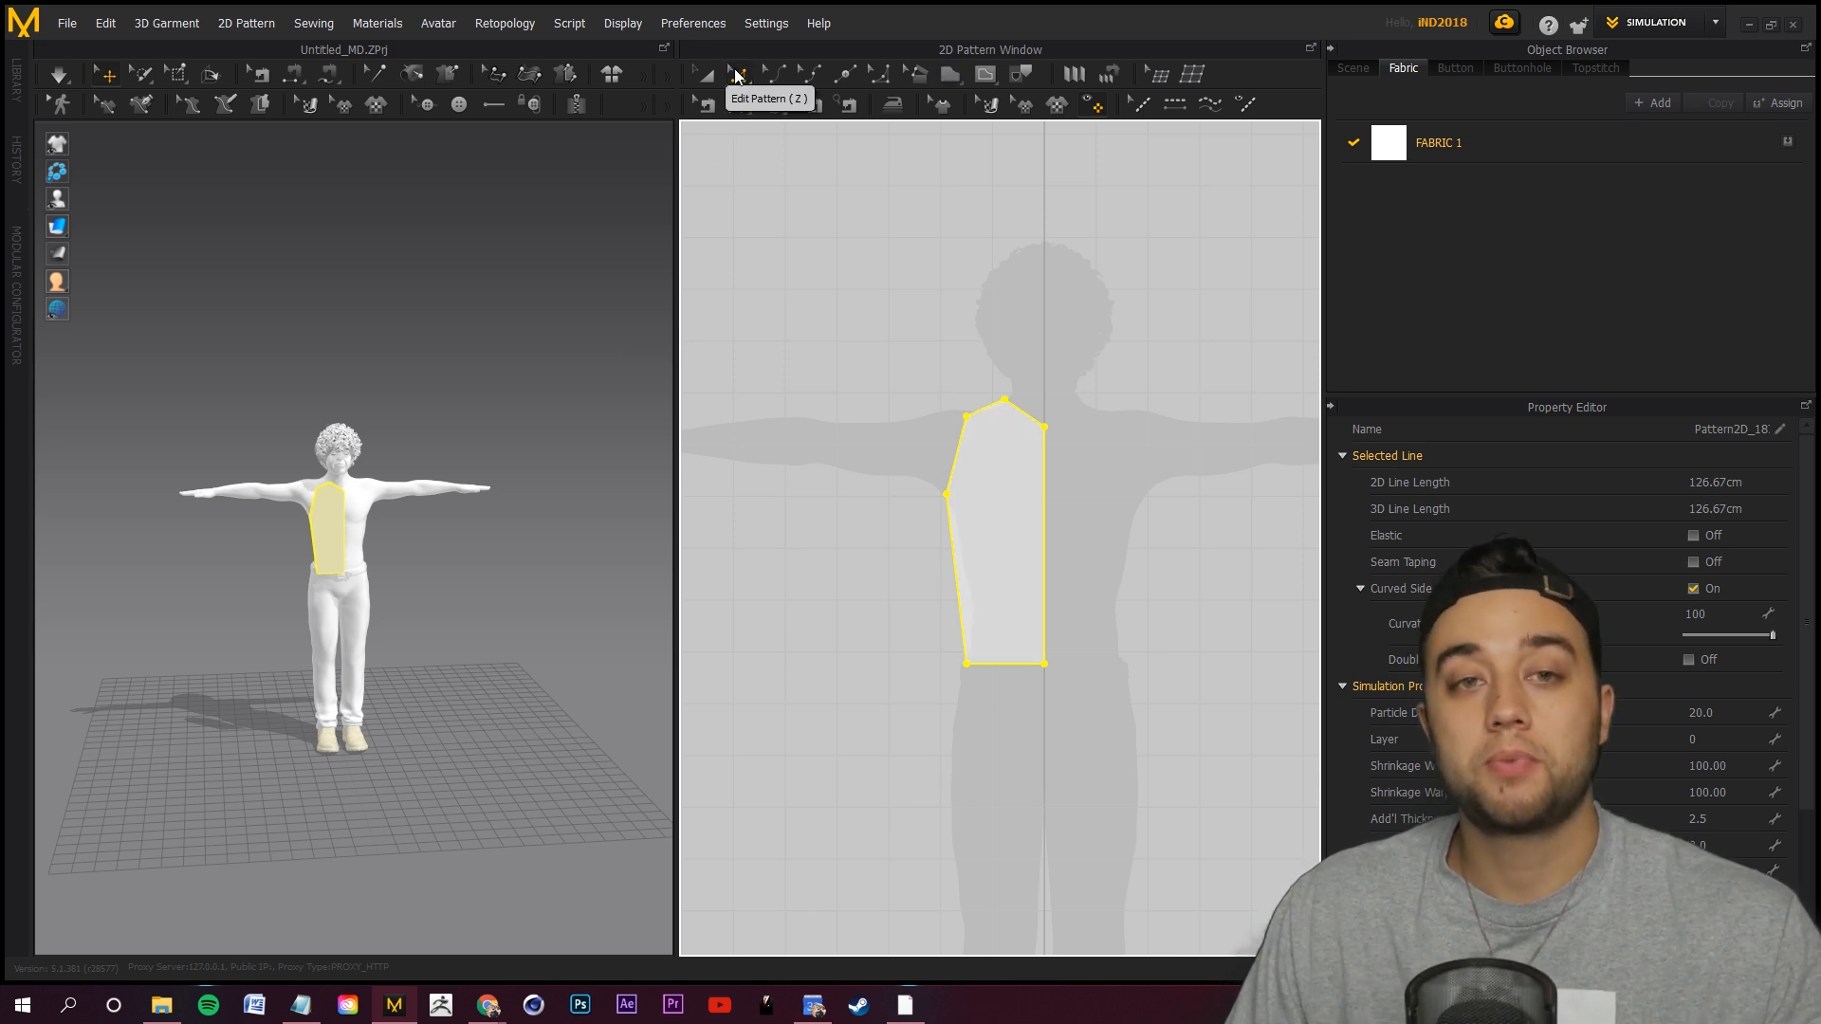
left_click(965, 664)
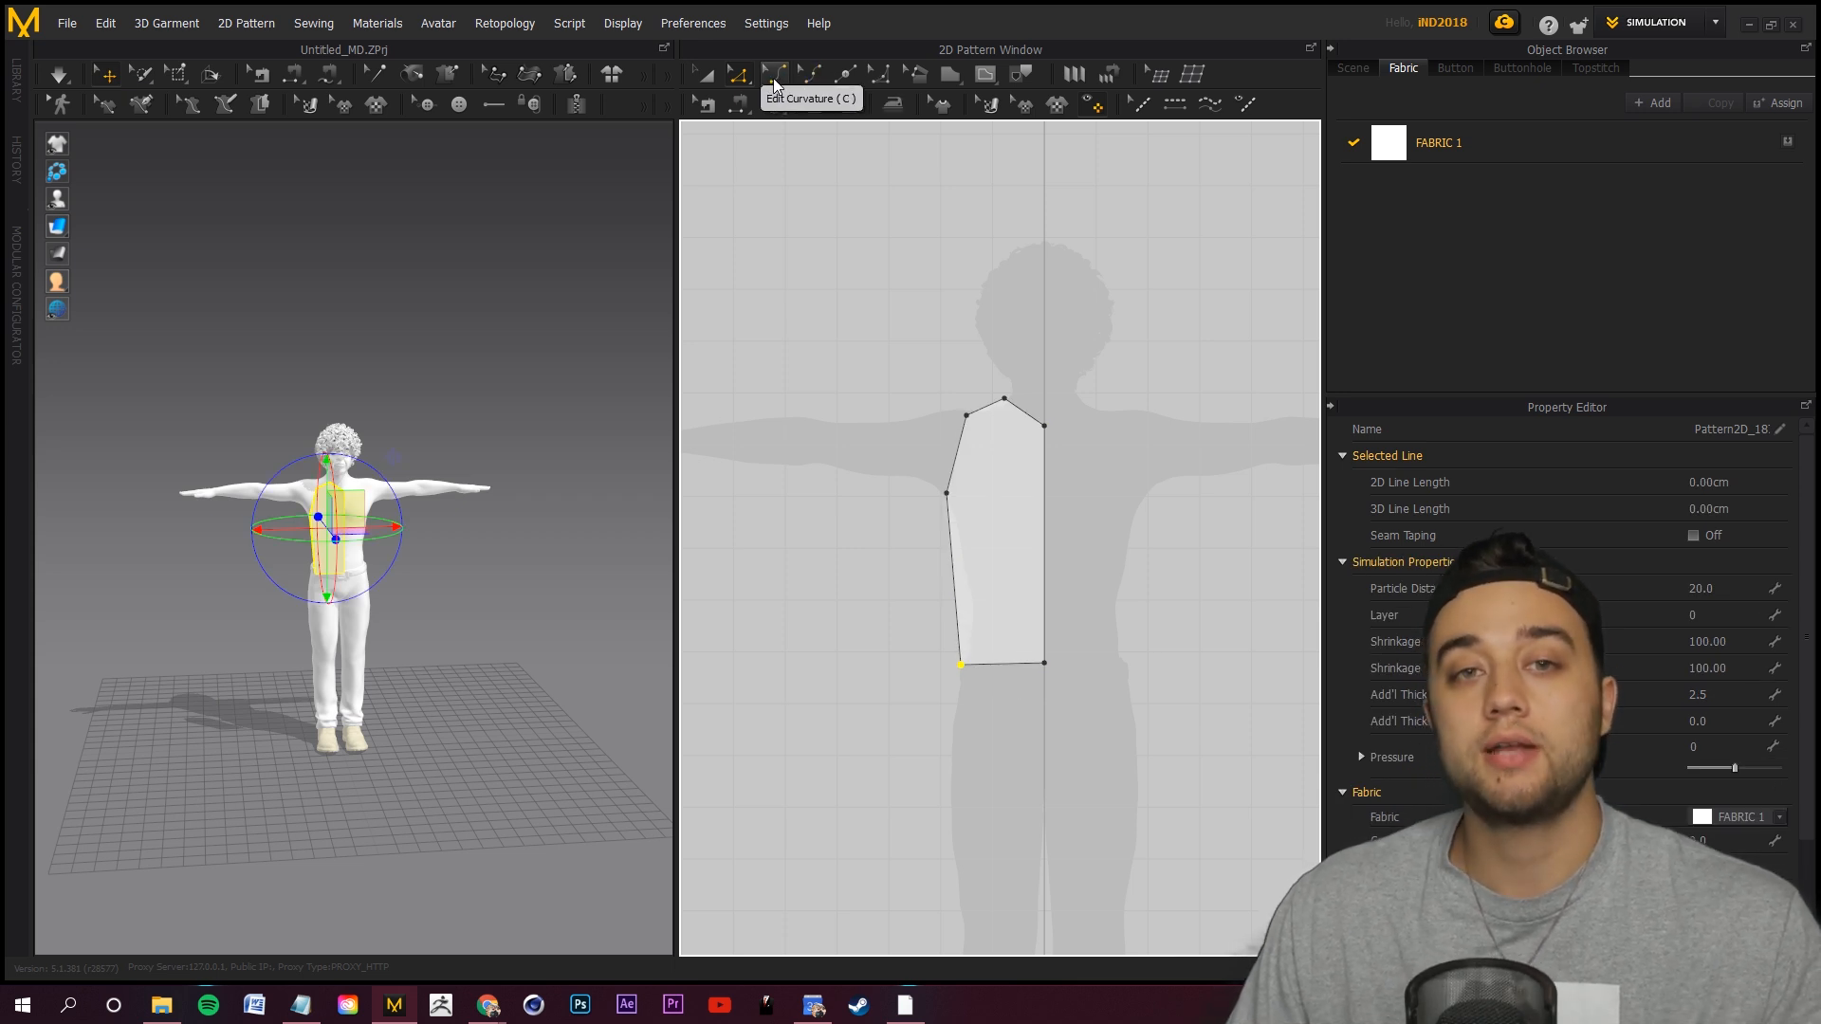
left_click(806, 81)
left_click_drag(964, 459, 974, 462)
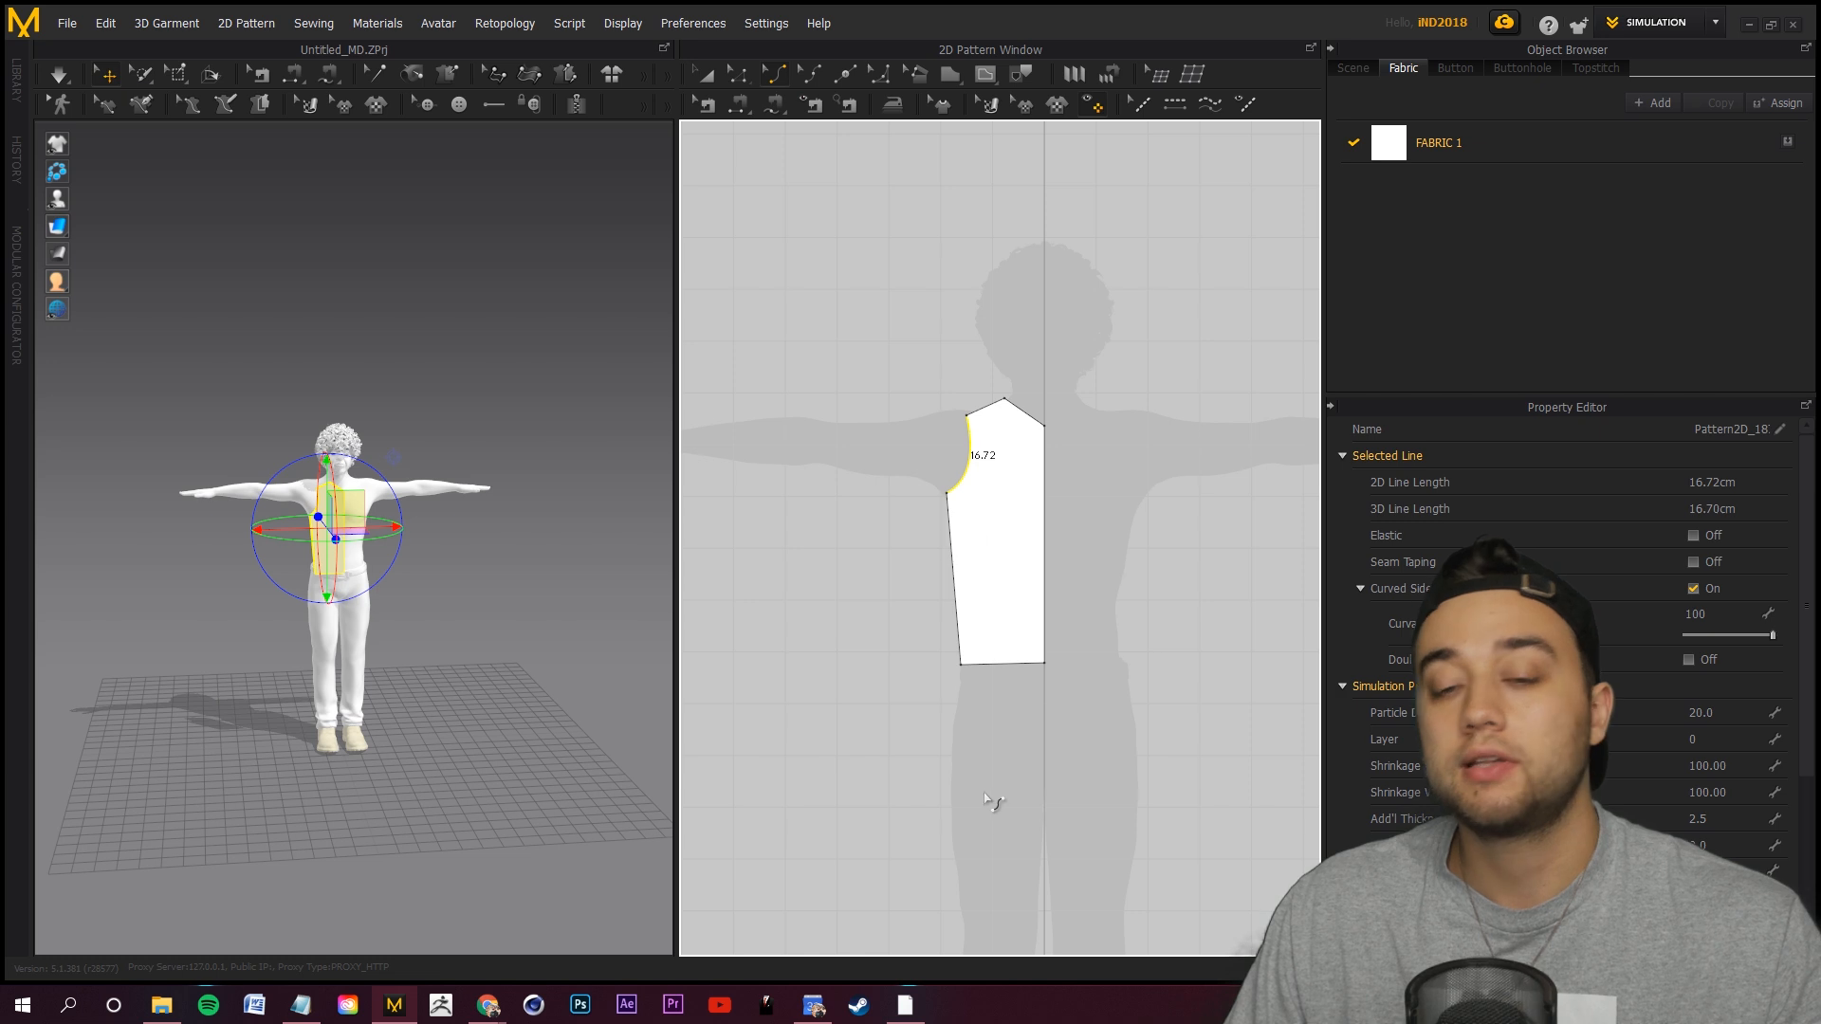
Mirror the half piece across its centre edge into a full shirt front and curve the neckline to about 18.6 cm long.
right_click(1046, 508)
left_click(1067, 720)
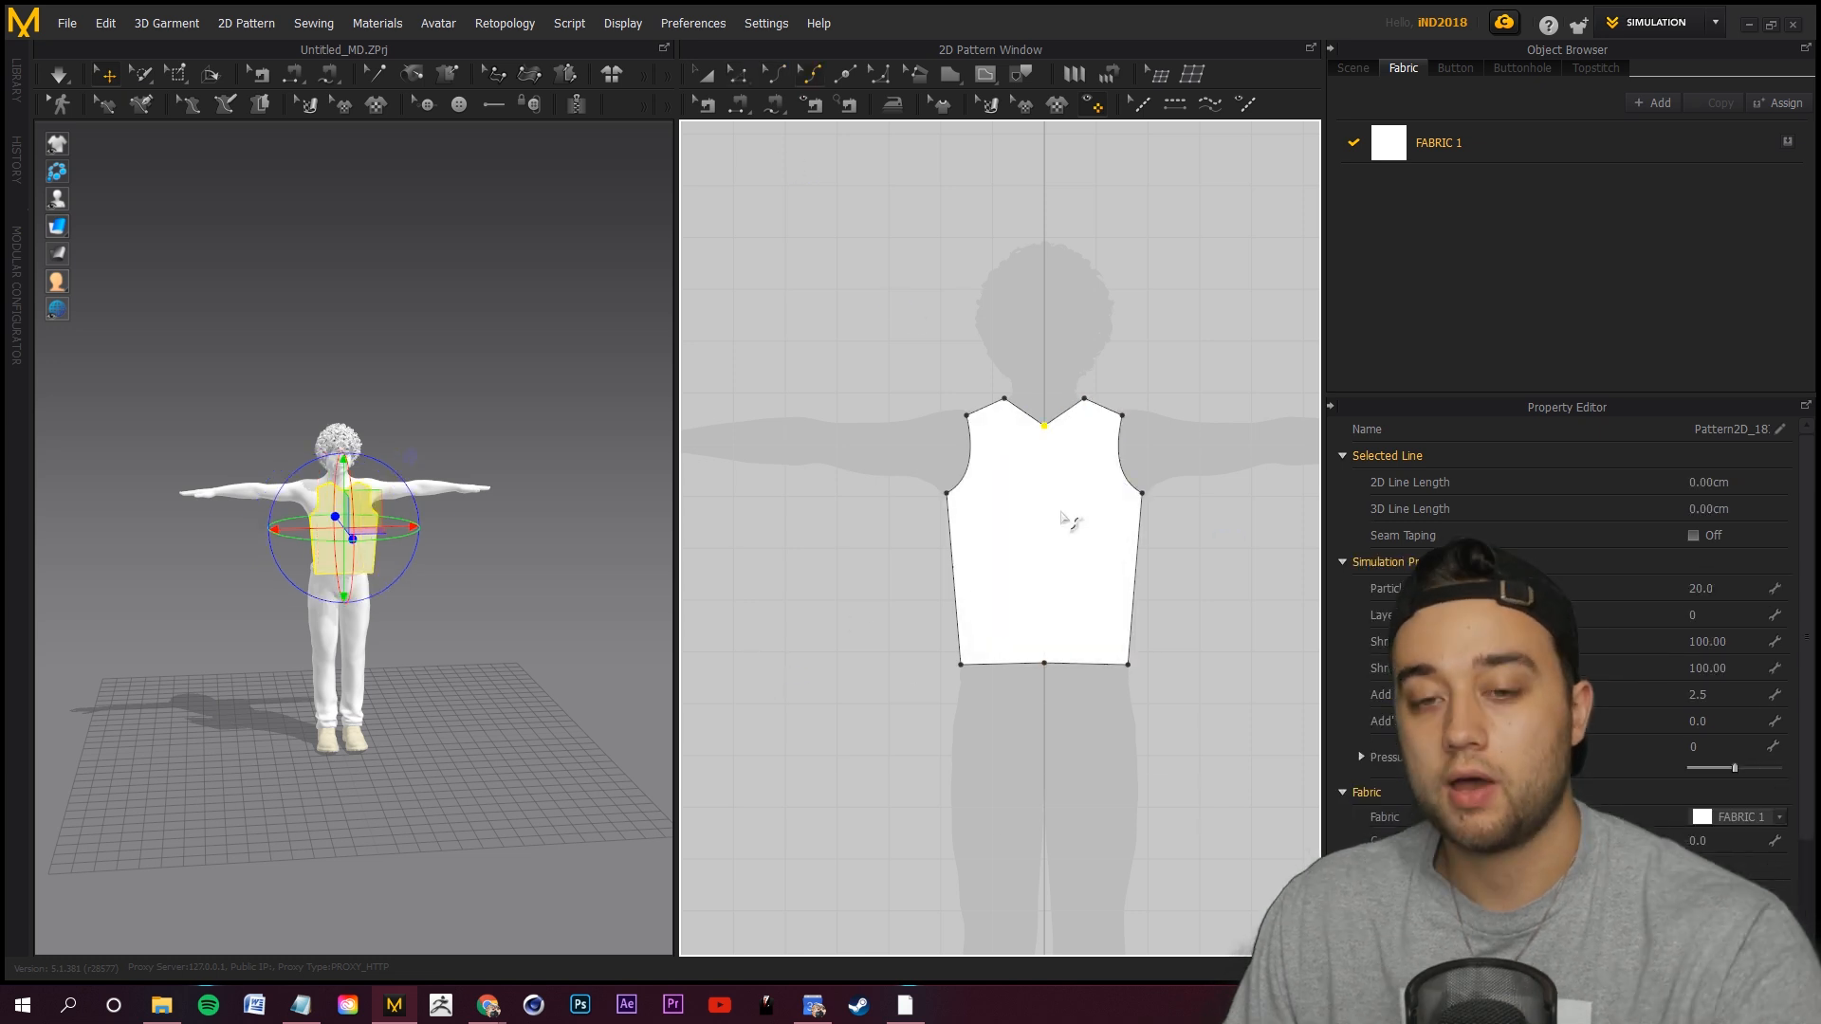
left_click(774, 75)
left_click_drag(1048, 410, 1058, 439)
scroll(1076, 507, "up", 2)
scroll(1090, 536, "down", 3)
scroll(1067, 557, "up", 2)
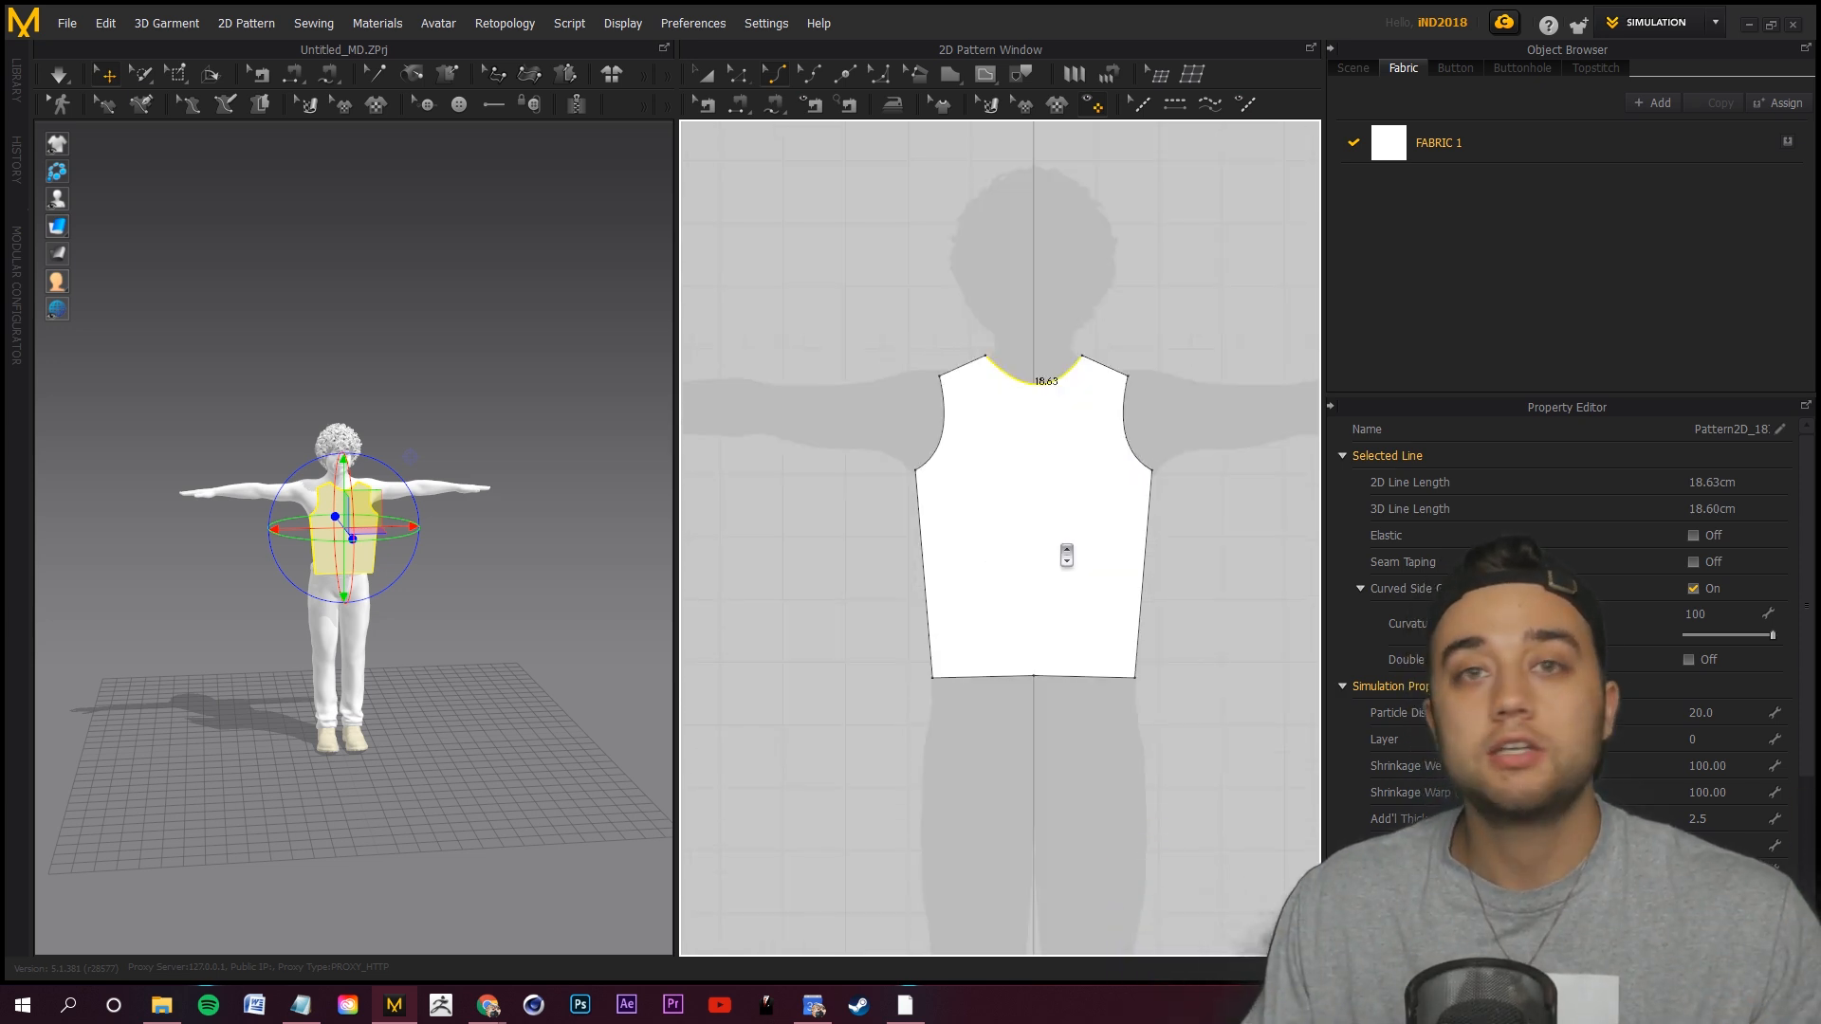
scroll(1053, 520, "down", 3)
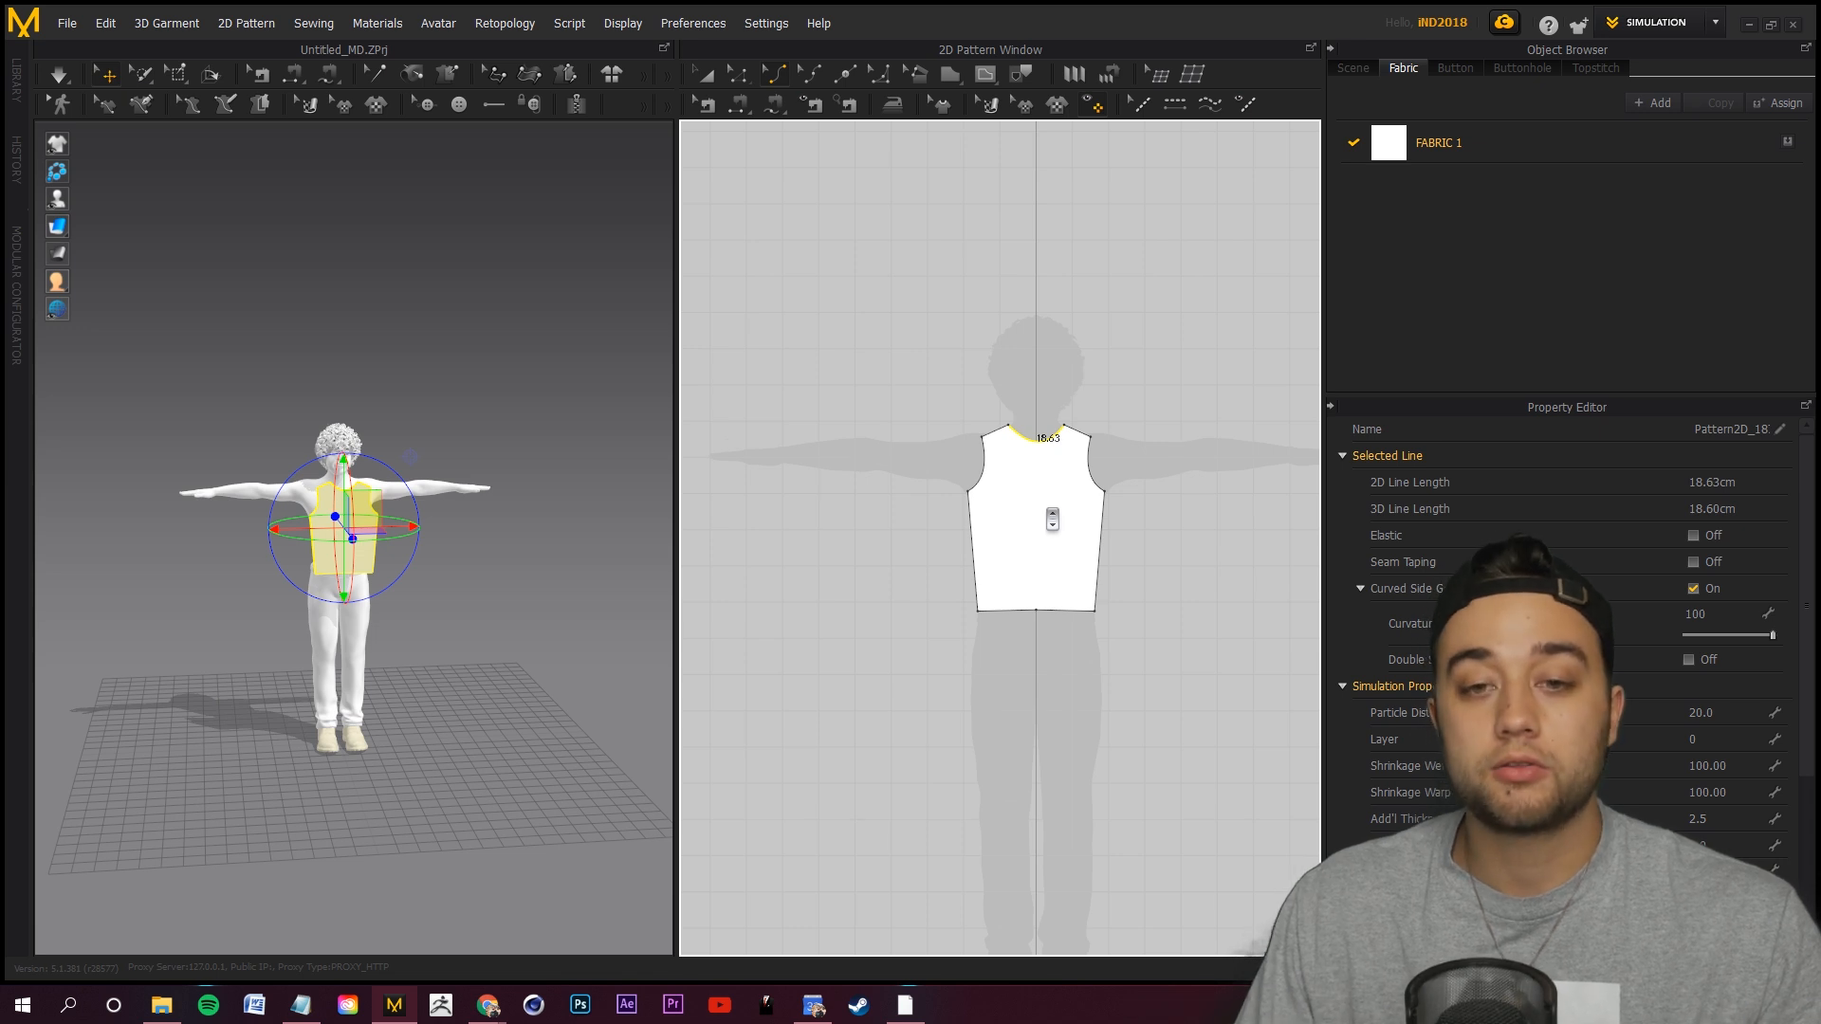
Position the shirt front piece a short distance in front of the avatar's chest in the 3D view.
scroll(408, 512, "up", 4)
right_click_drag(408, 513, 367, 508)
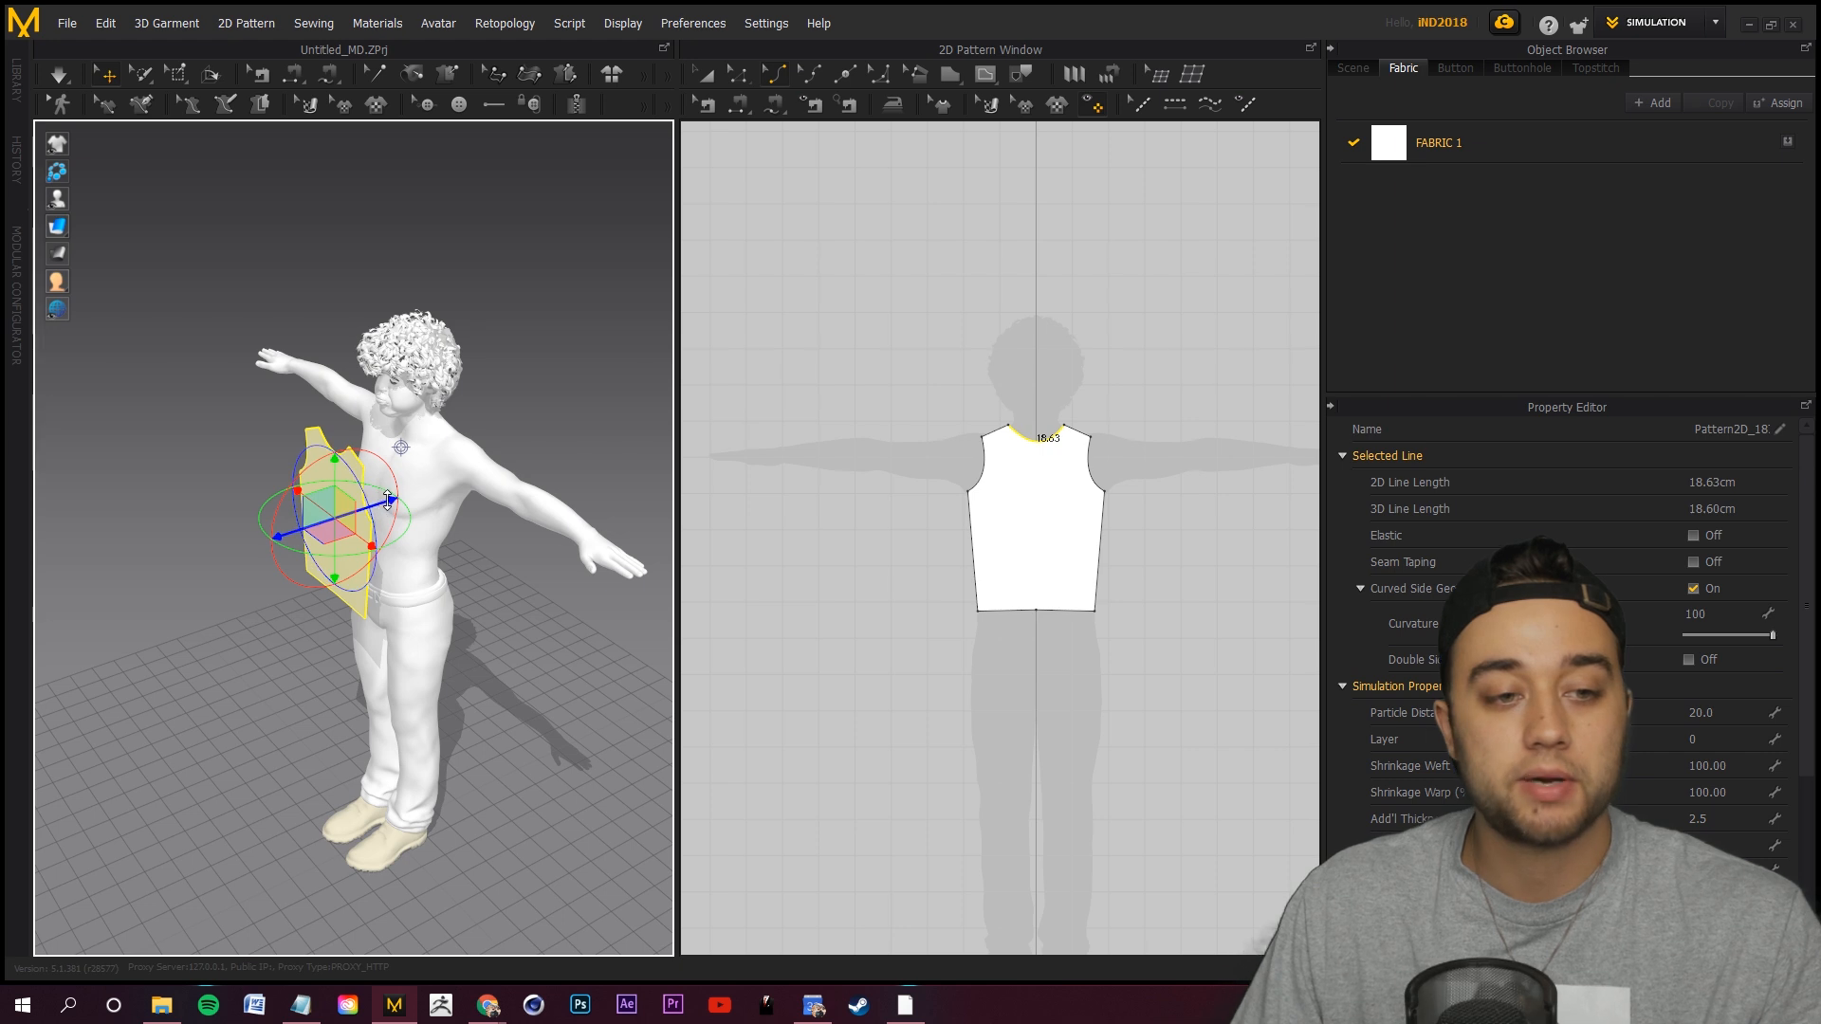
mouse_move(436, 486)
left_mouse_down()
mouse_move(390, 501)
mouse_move(419, 491)
left_mouse_up()
right_click_drag(447, 531, 396, 529)
left_click(401, 532)
left_click(337, 491)
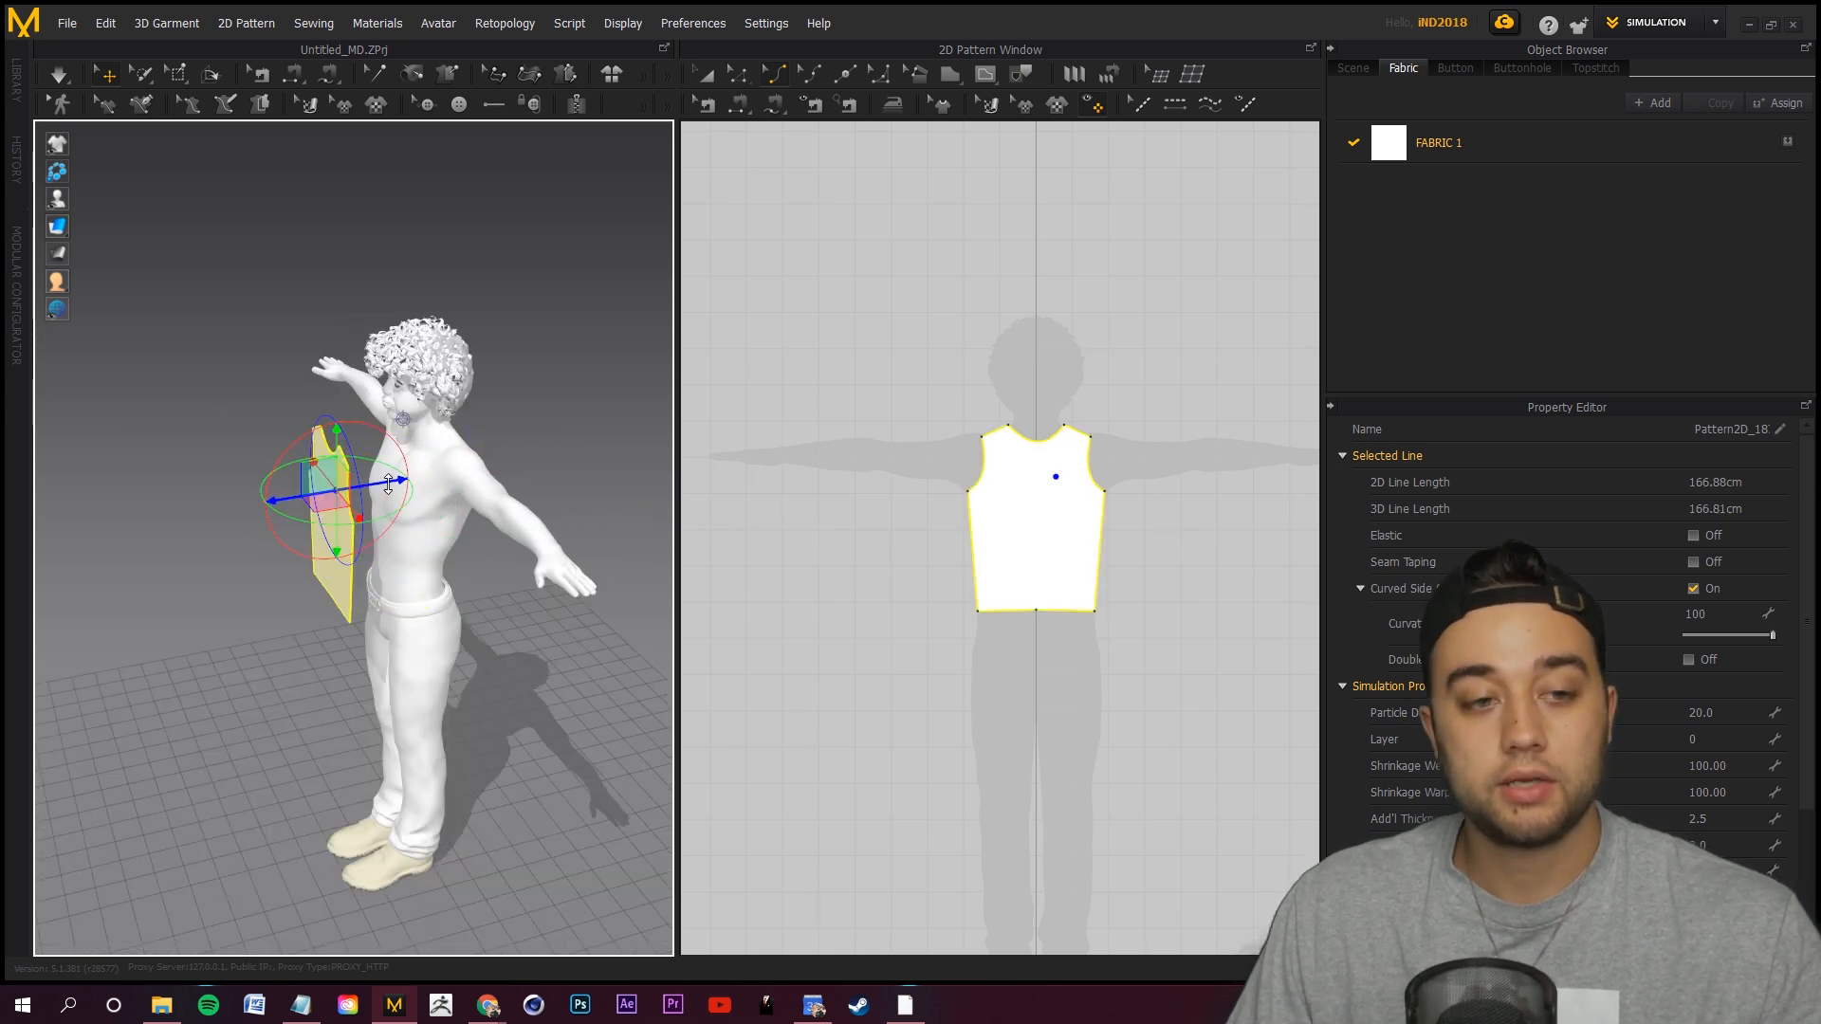
left_click_drag(382, 484, 398, 482)
Paste a copy of the front piece behind the avatar as the shirt back and flip its normal.
key("ctrl+v")
left_click(512, 492)
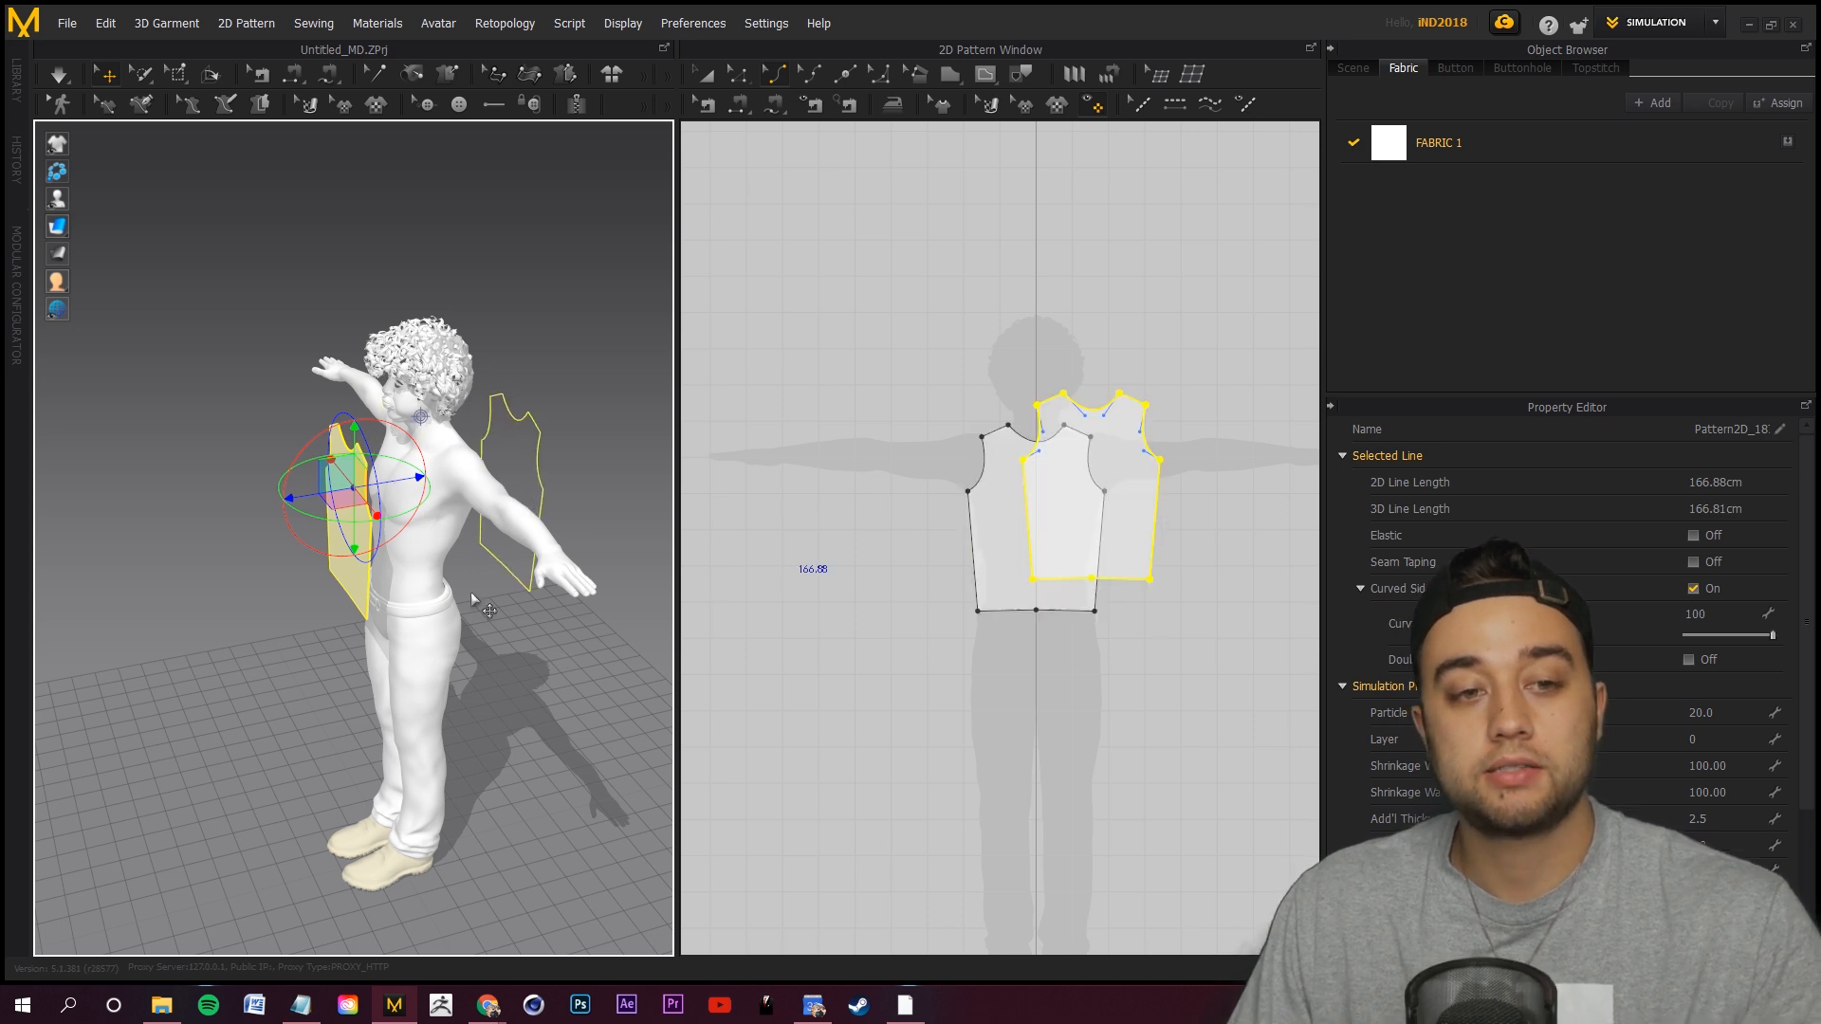
right_click_drag(479, 557, 480, 486)
right_click_drag(372, 633, 445, 630)
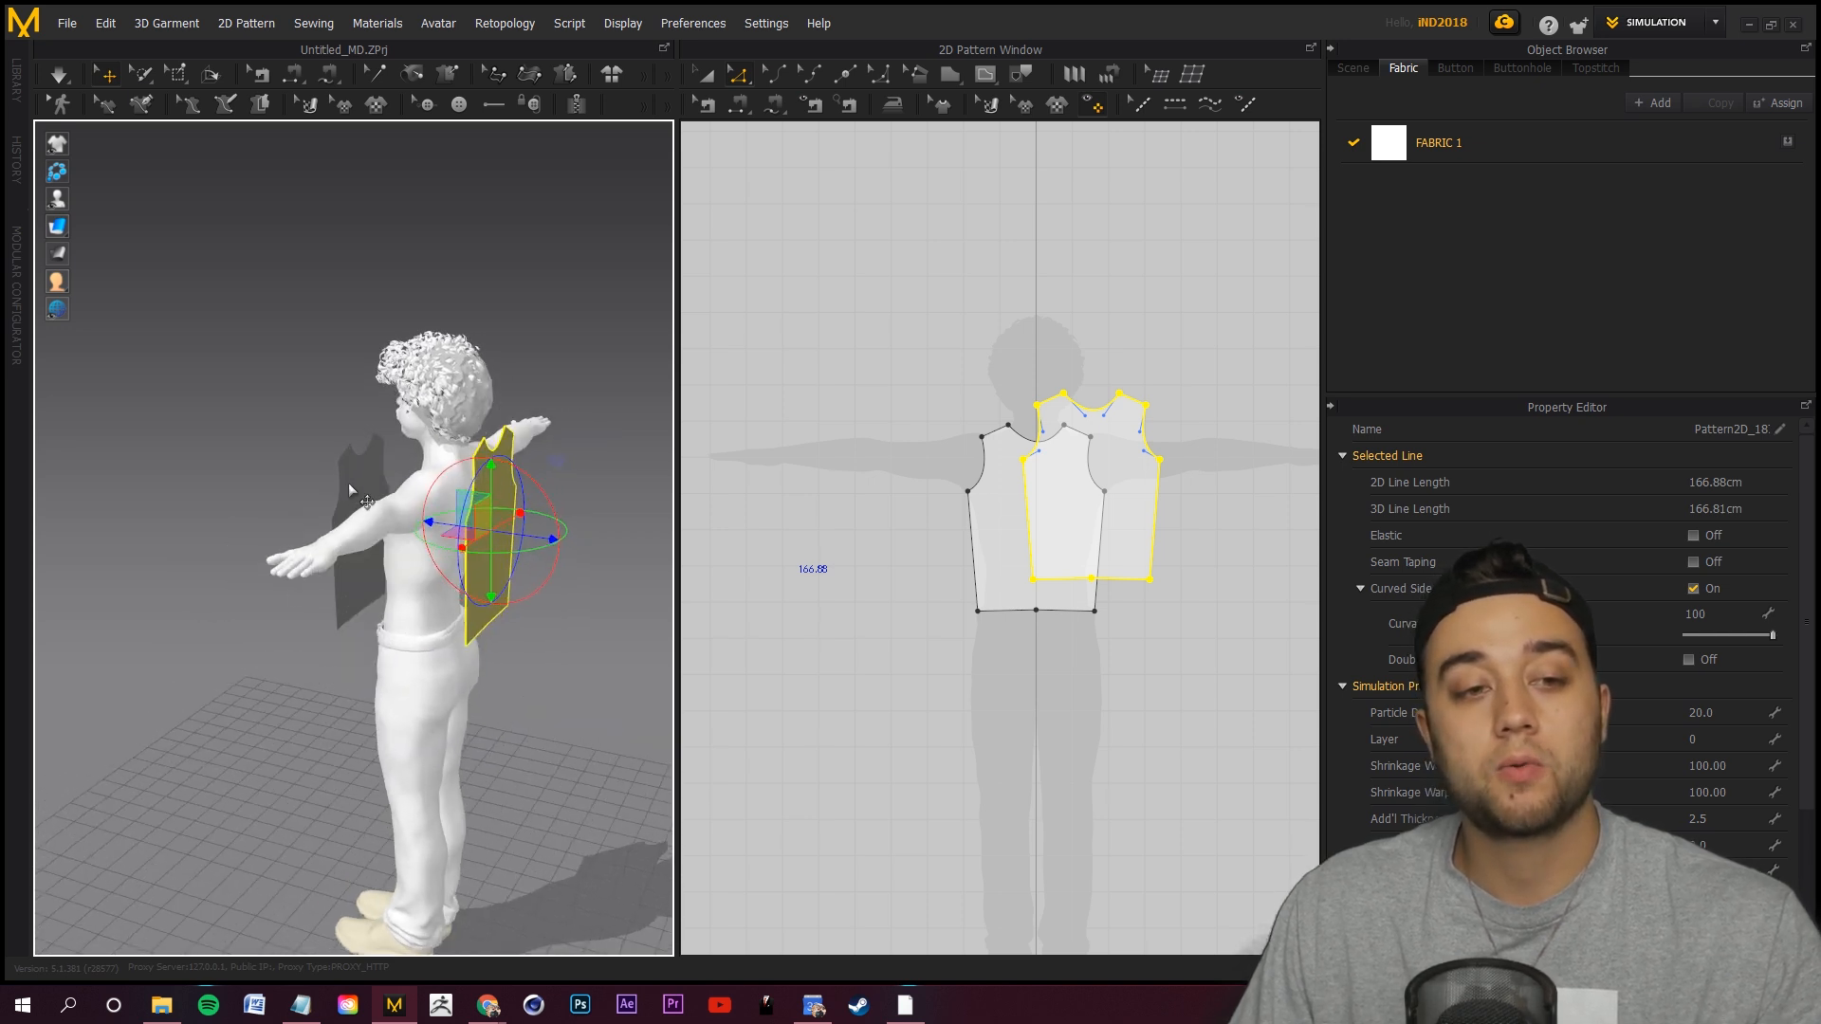
right_click(503, 491)
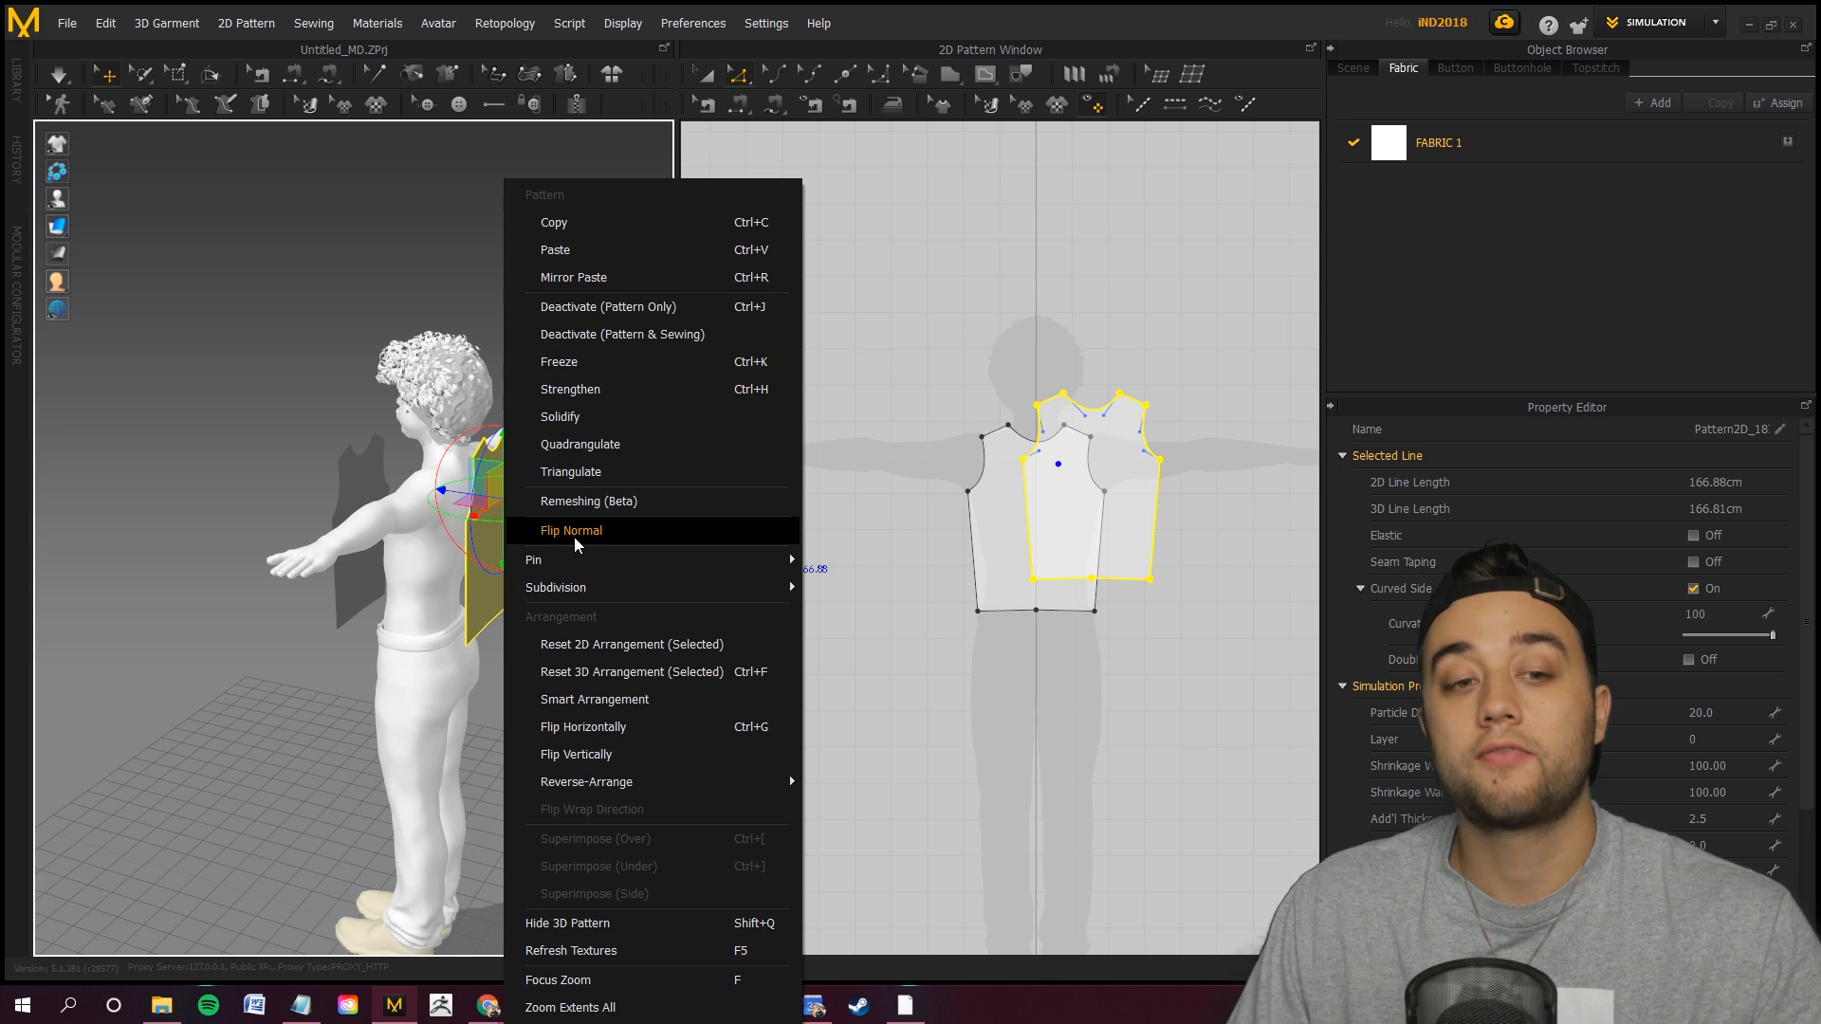
left_click(573, 531)
Move the back piece closer to the avatar's back and check its alignment with the body.
right_click_drag(286, 645, 564, 491)
left_click_drag(553, 479, 520, 469)
right_click_drag(517, 619, 456, 599)
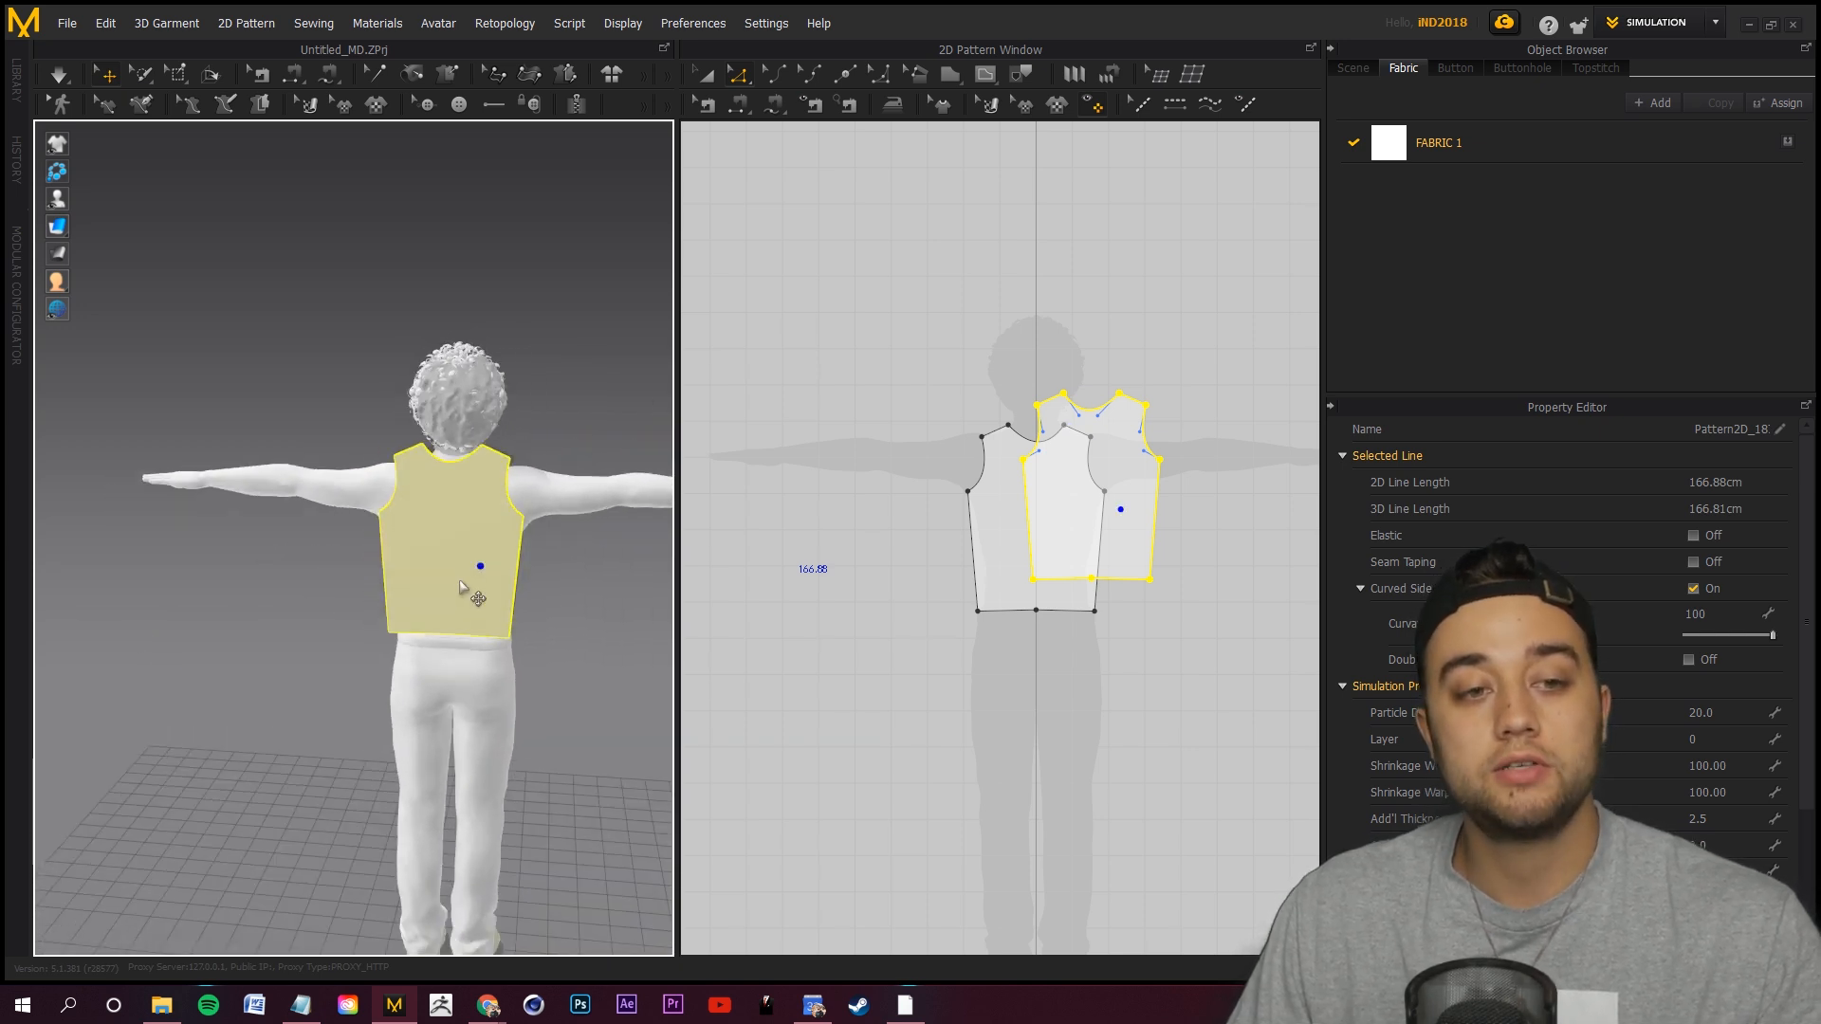
right_click_drag(632, 597, 236, 515)
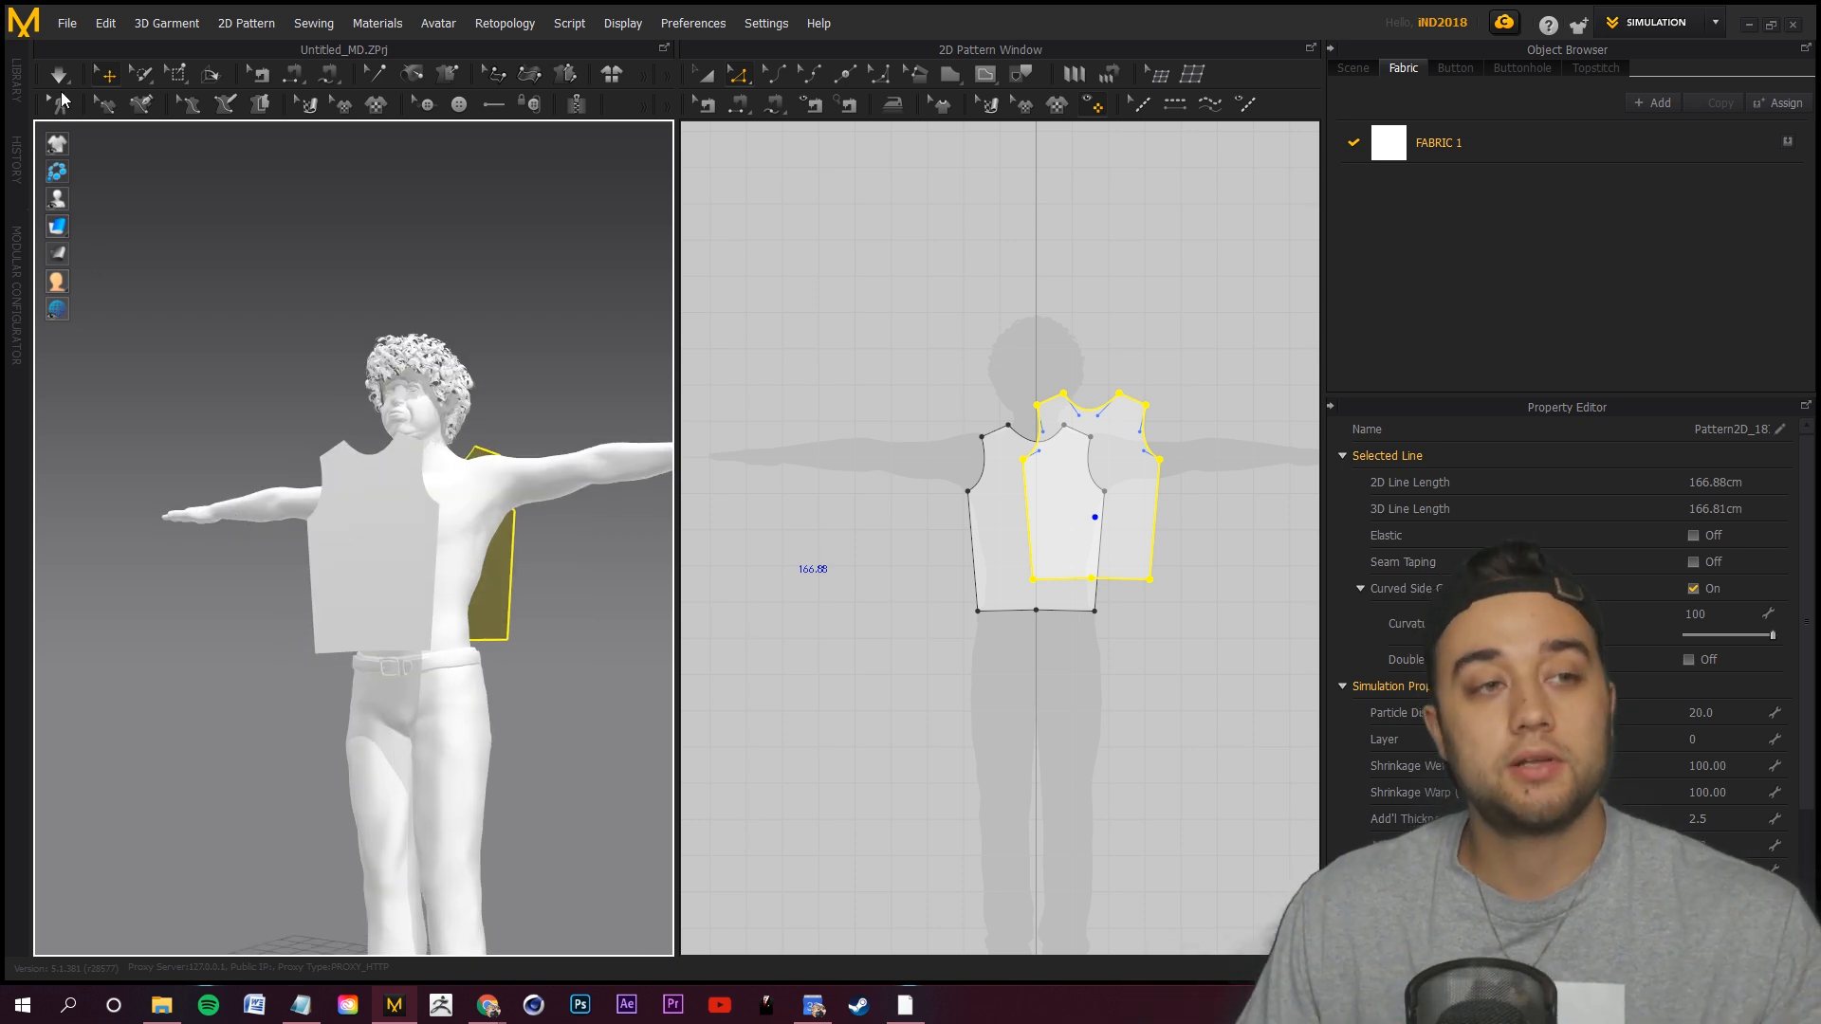
Move the back piece beside the front piece in the 2D pattern layout so that the two do not overlap.
right_click_drag(391, 498, 493, 529)
left_click(707, 76)
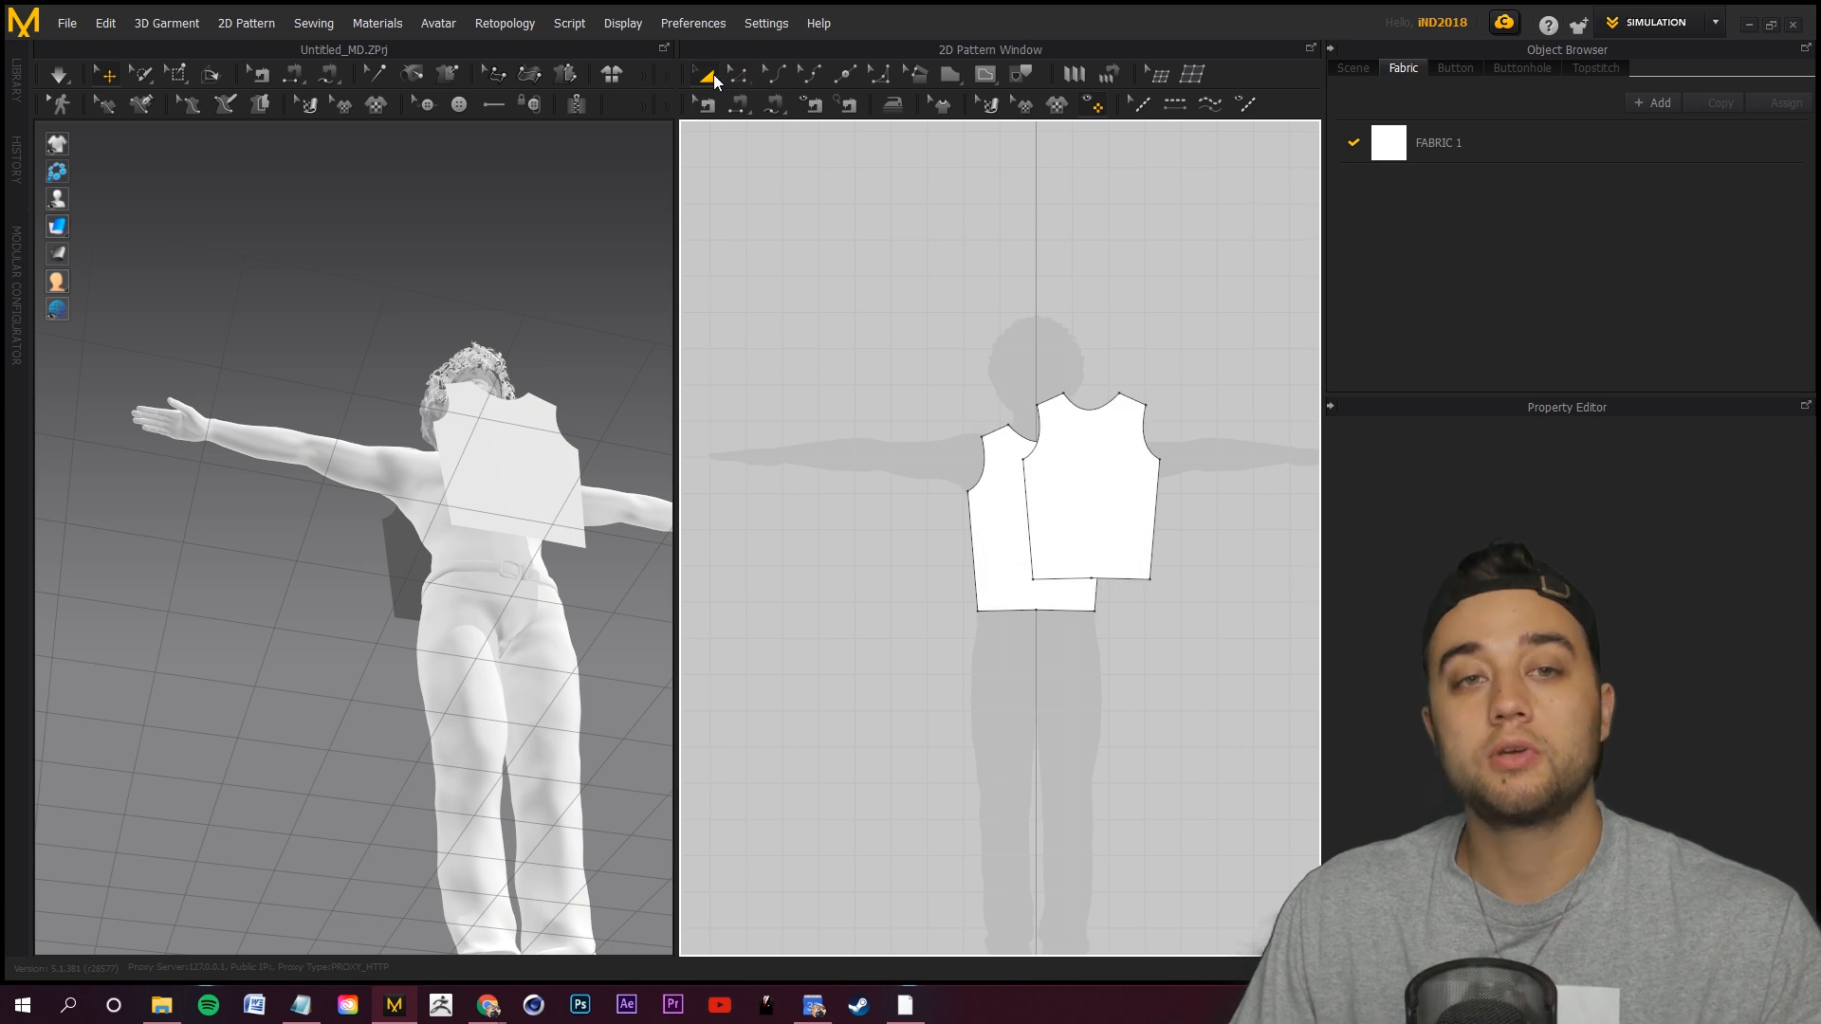
left_click_drag(1110, 476, 850, 496)
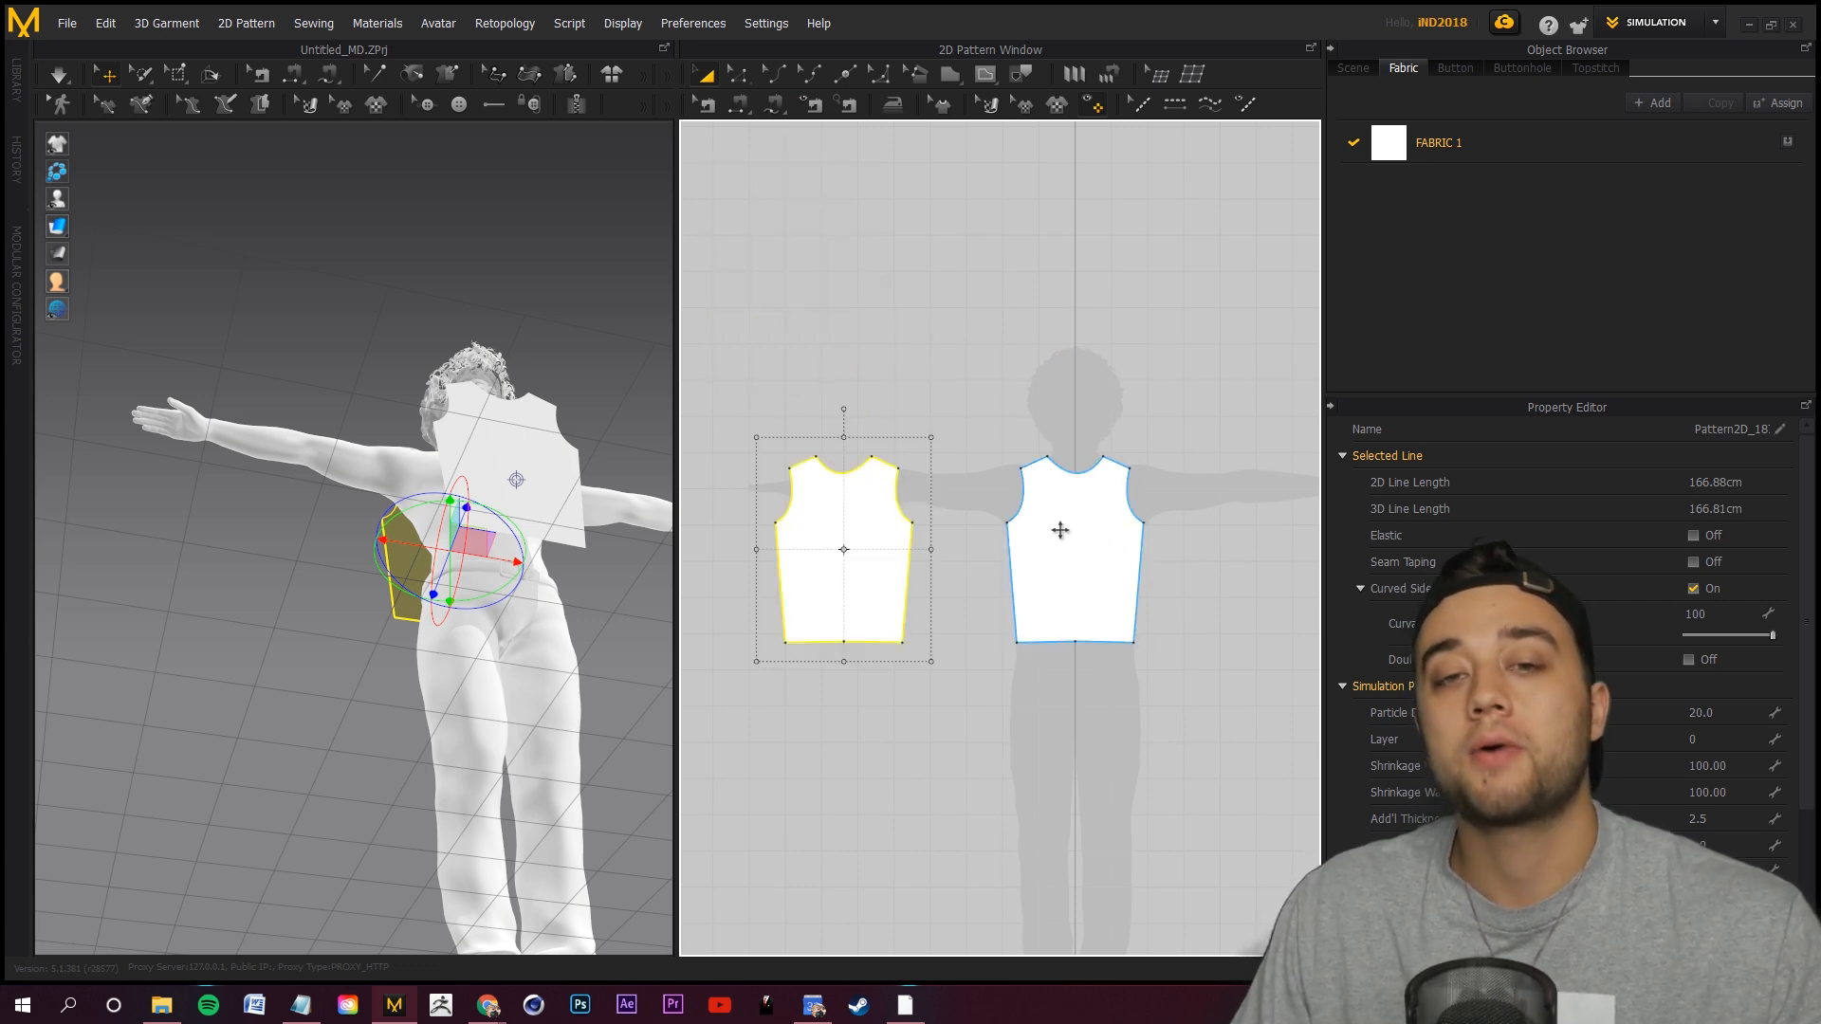
Sew the front piece's shoulder edge on the avatar's left side to the matching shoulder edge of the back piece.
left_click(743, 106)
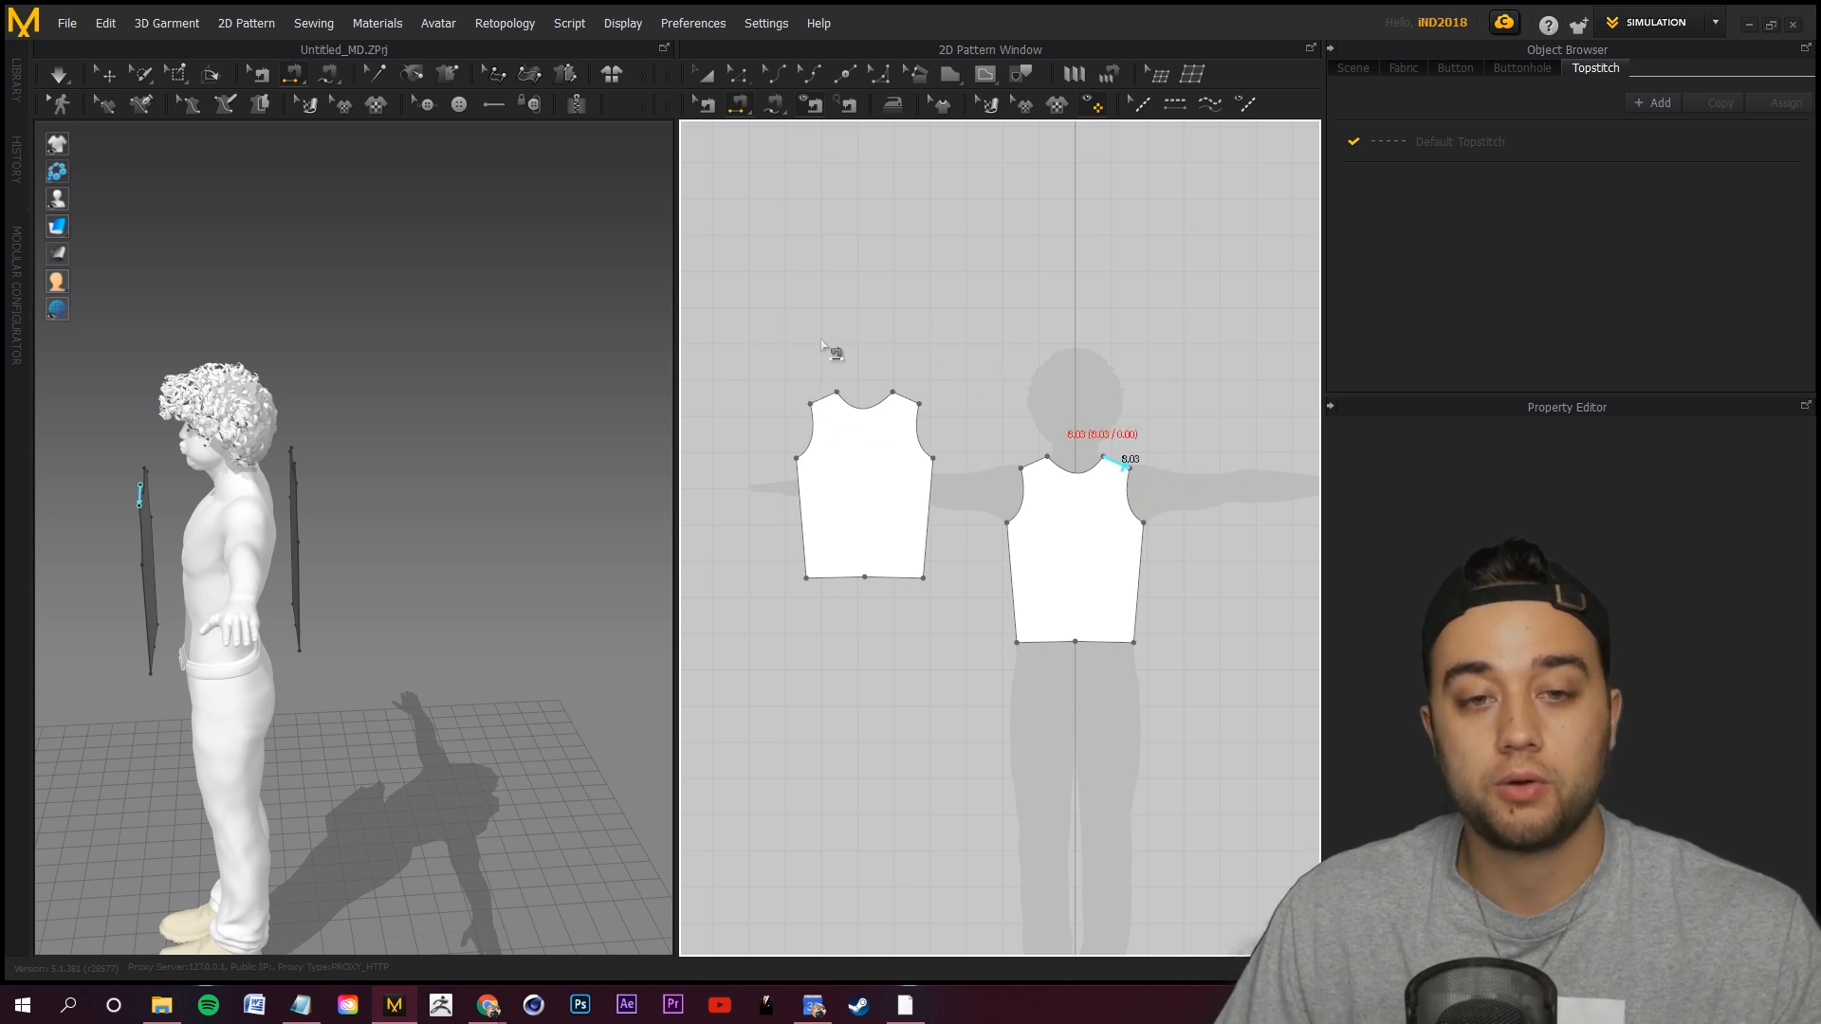
left_click(842, 406)
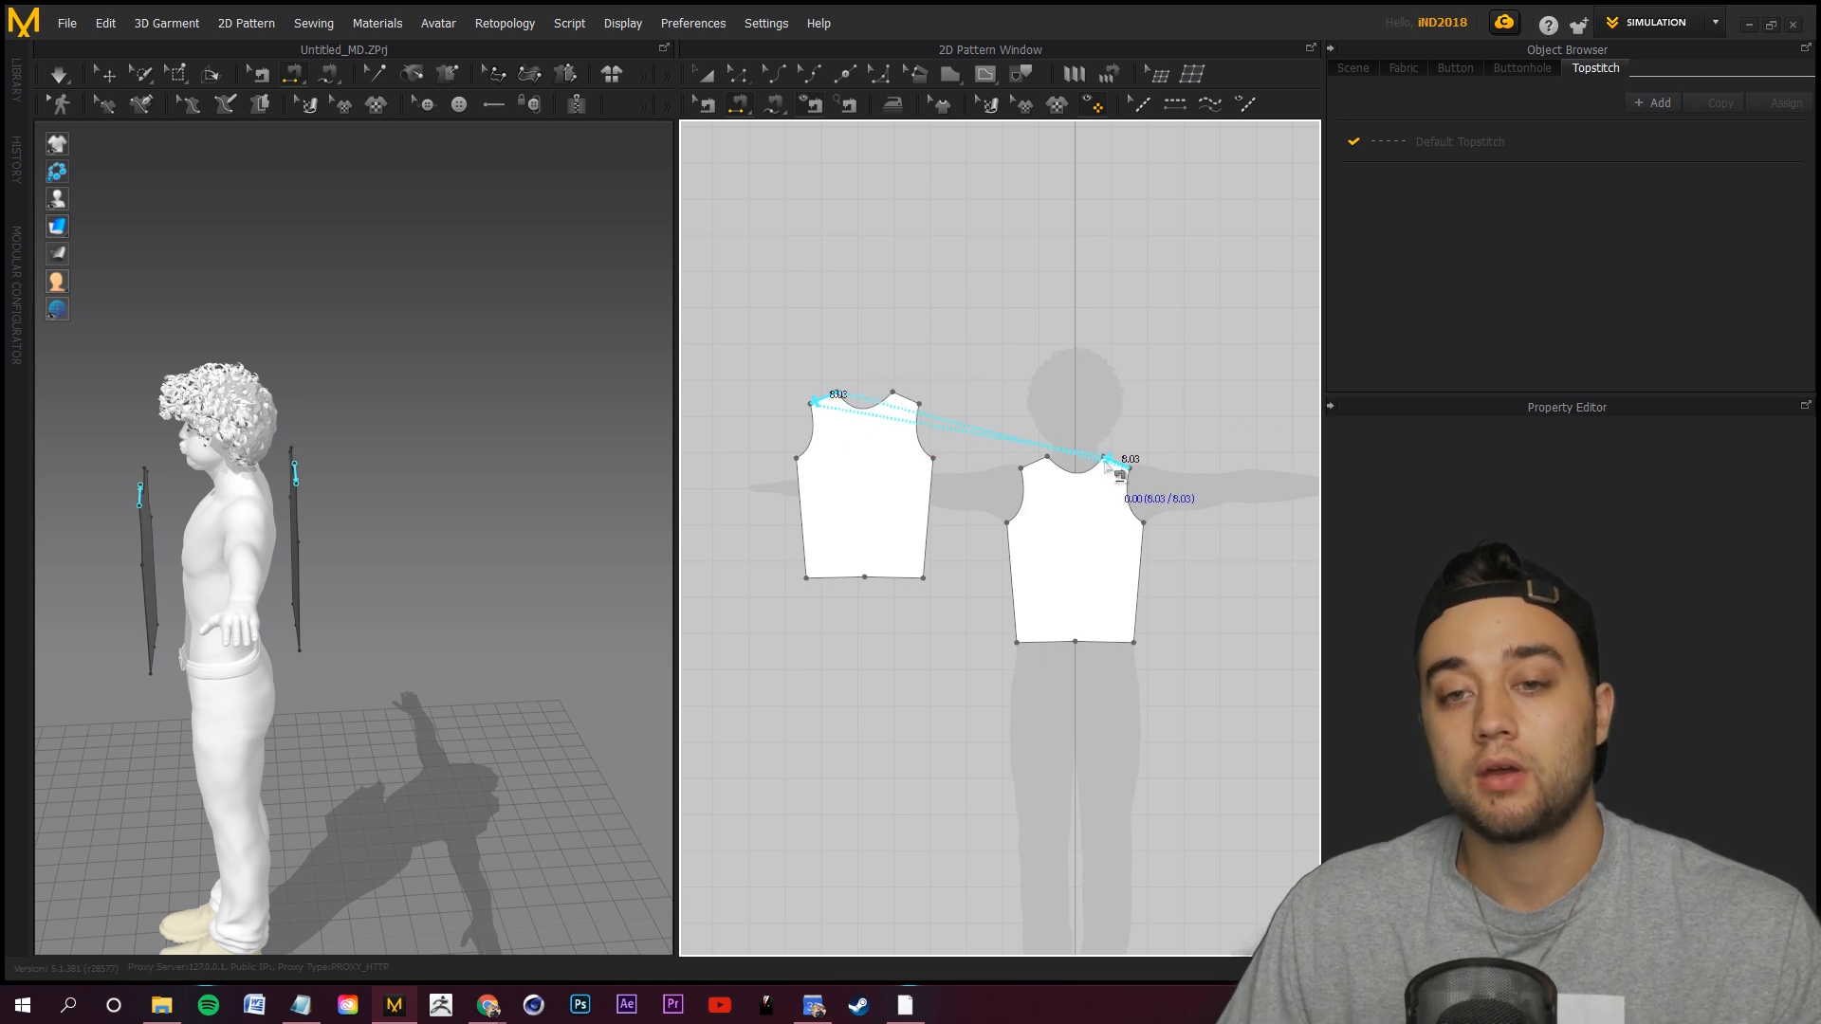
left_click(1138, 479)
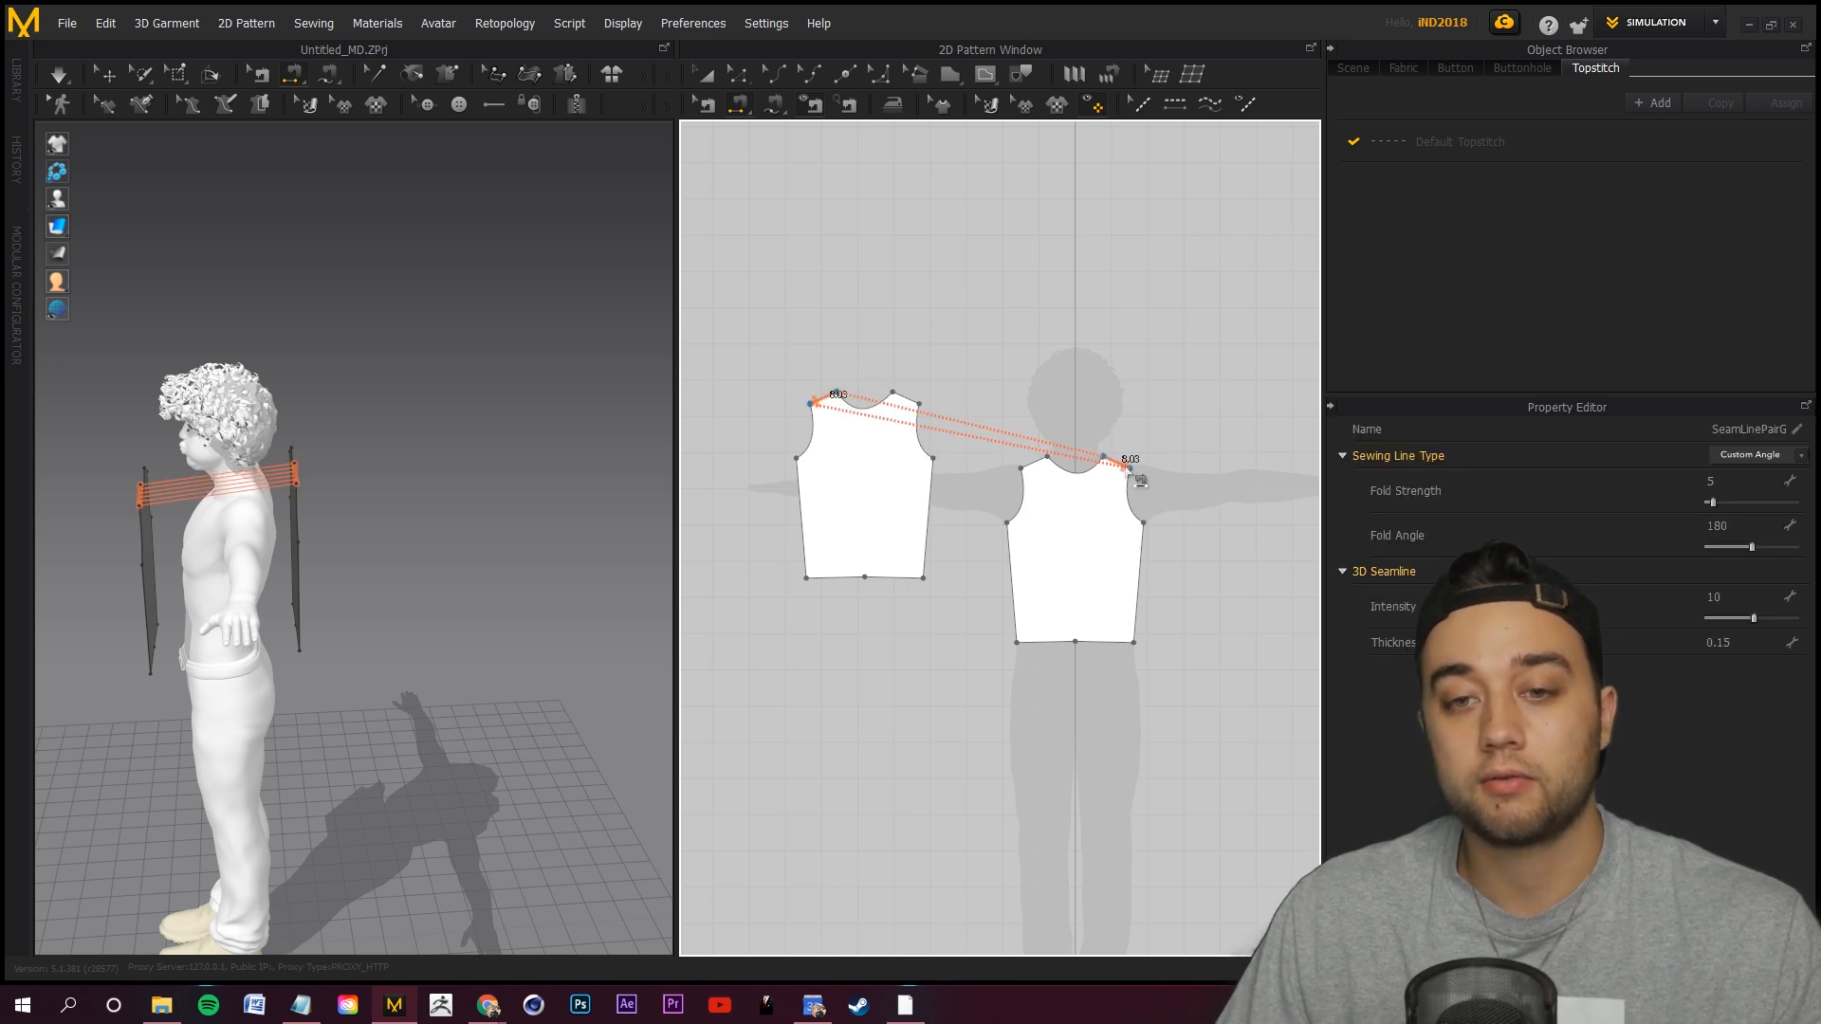
right_click_drag(237, 408, 340, 490)
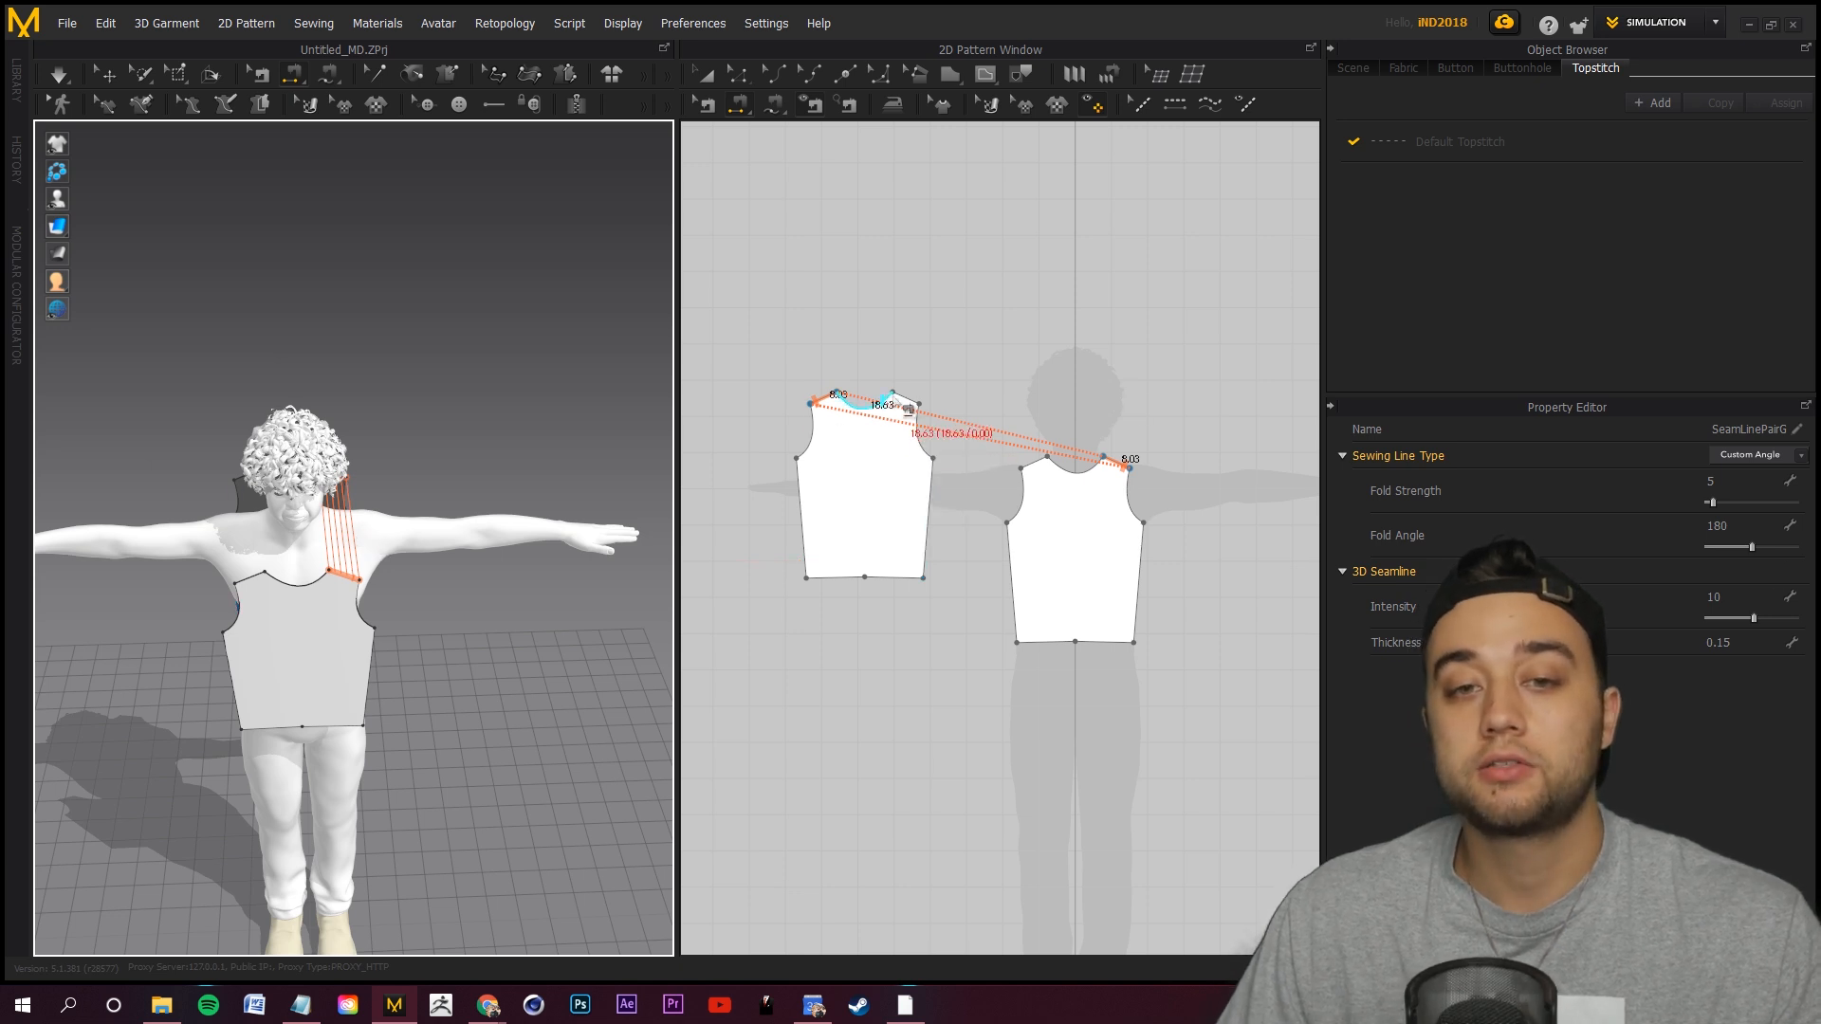
left_click(912, 408)
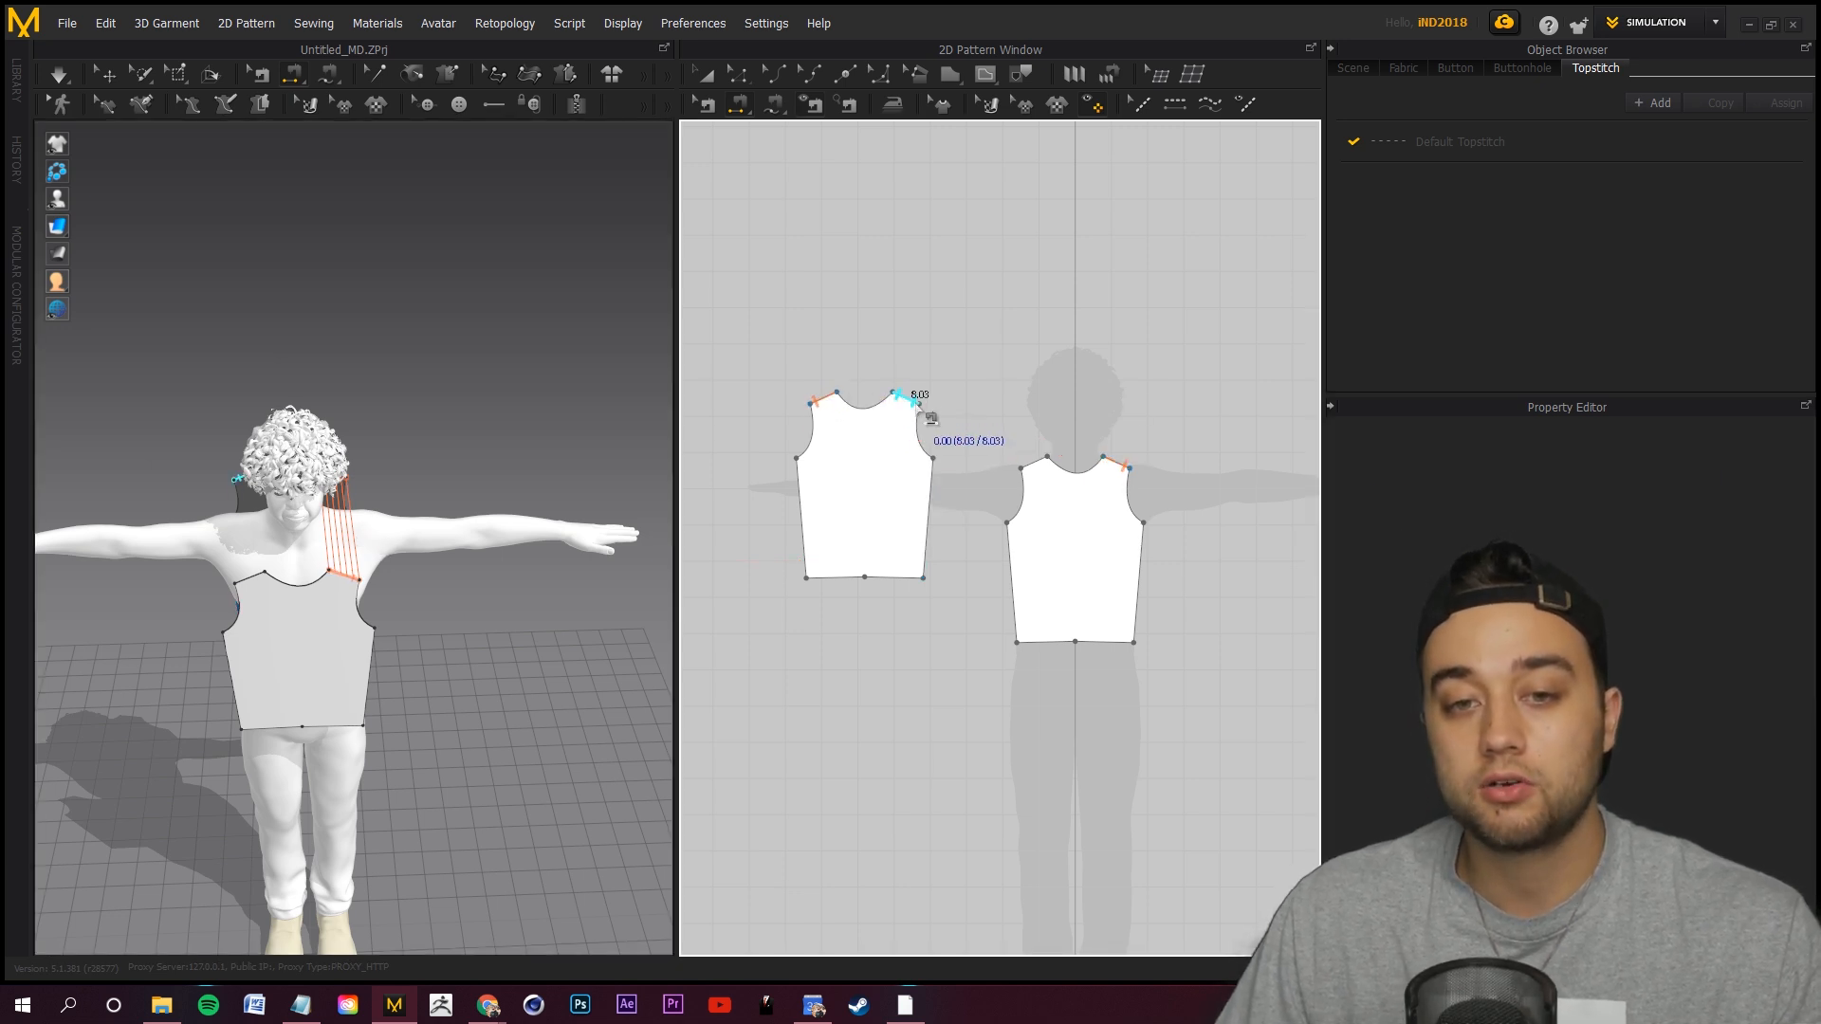
left_click(1026, 465)
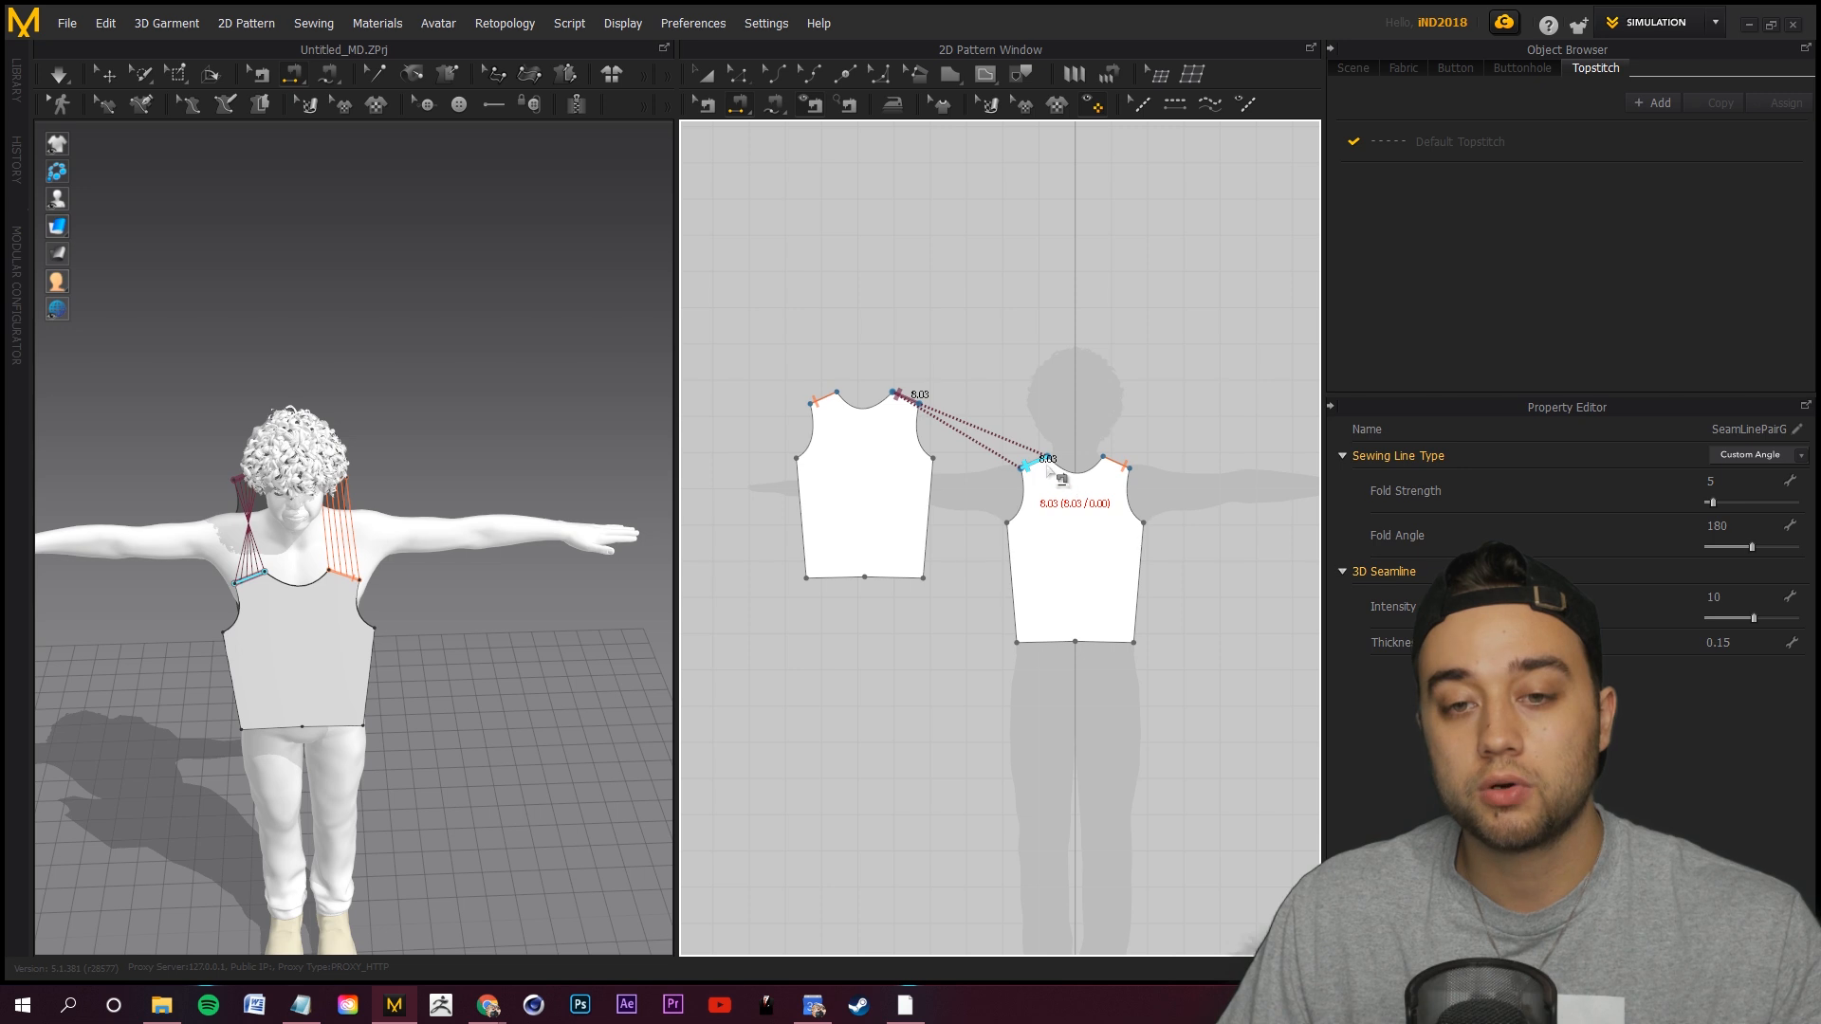
key("ctrl+z")
Sew the remaining shoulder edges and both side edges of the front and back pieces together without crossing the seams.
left_click(908, 396)
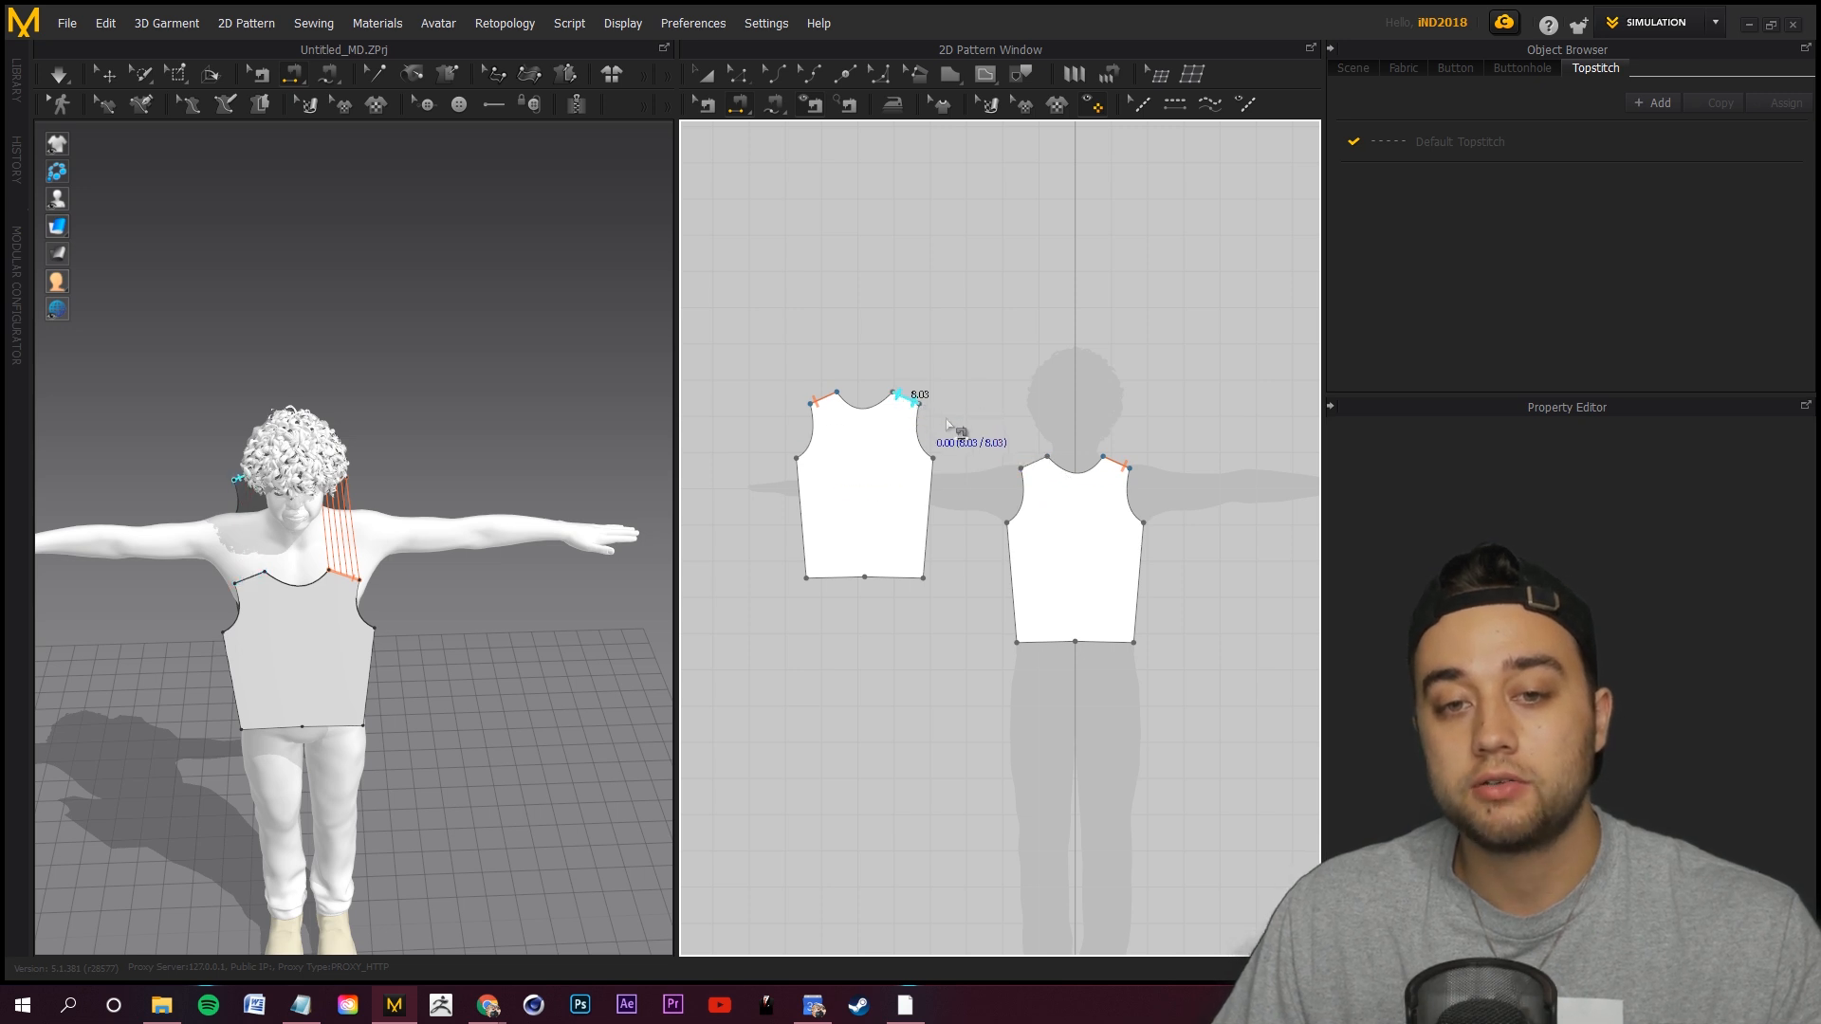
left_click(1022, 470)
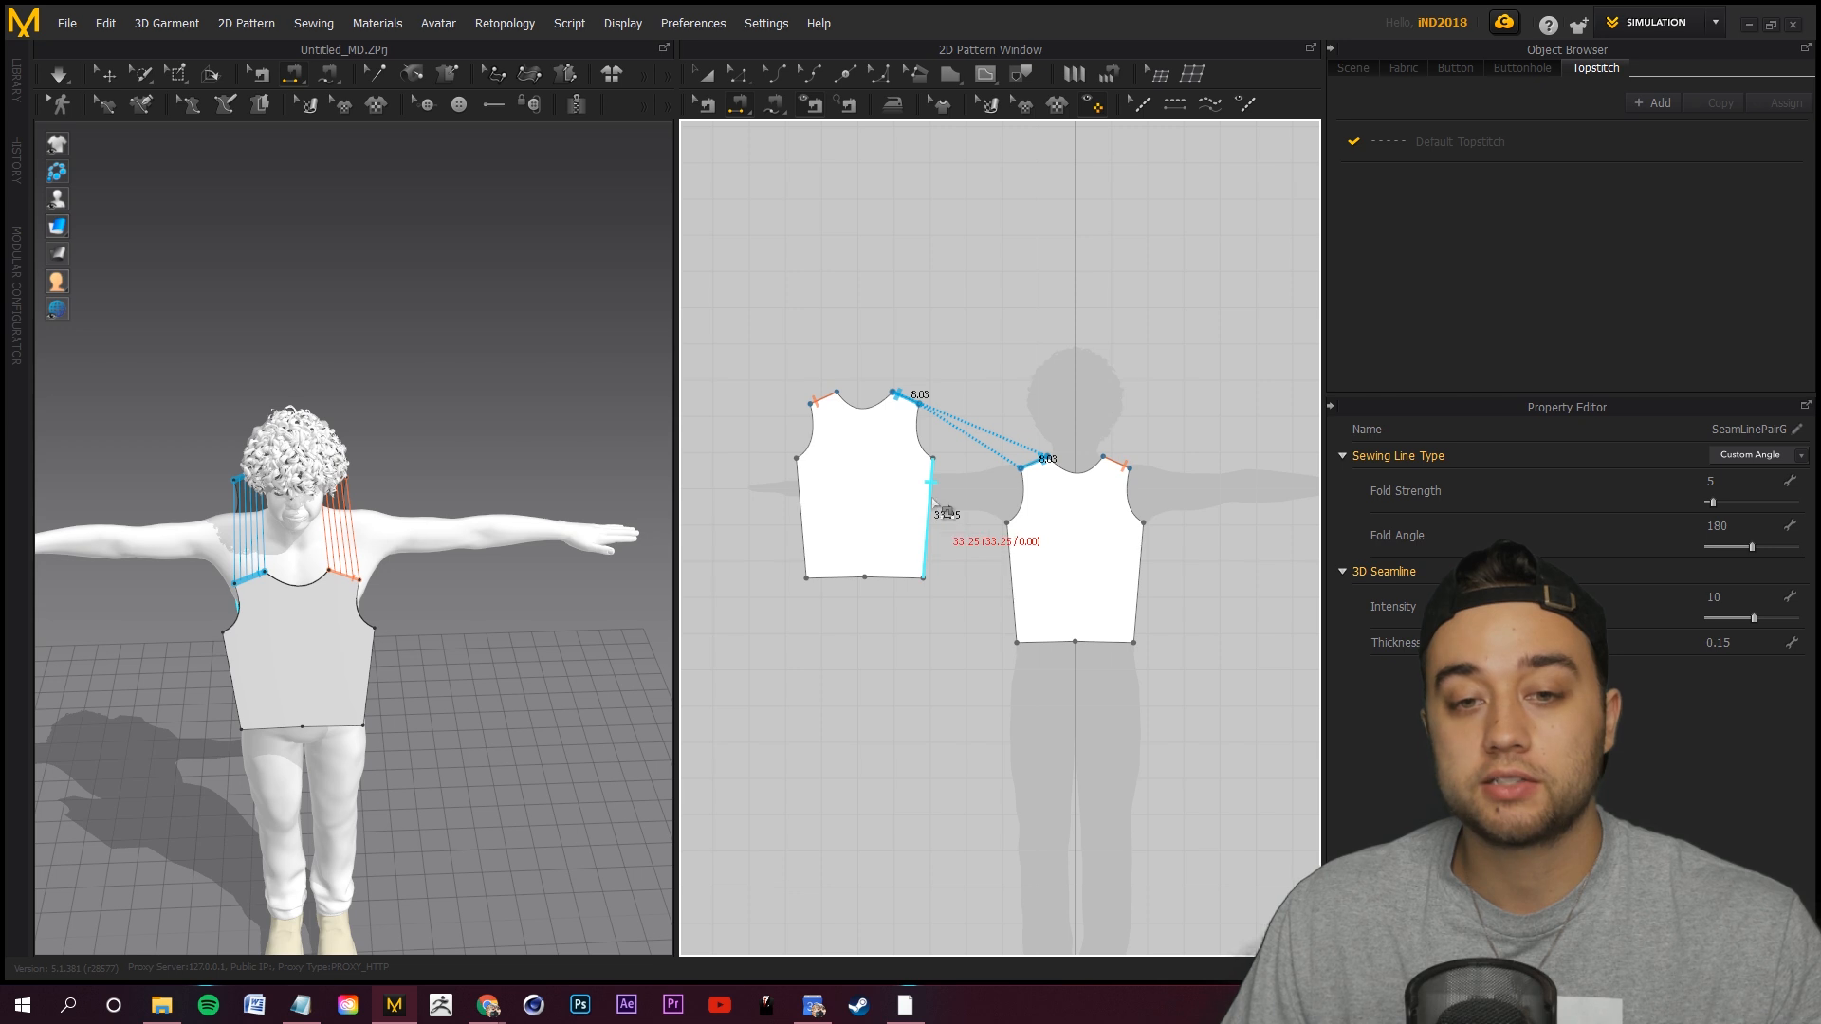
left_click(936, 483)
left_click(230, 612)
left_click(798, 479)
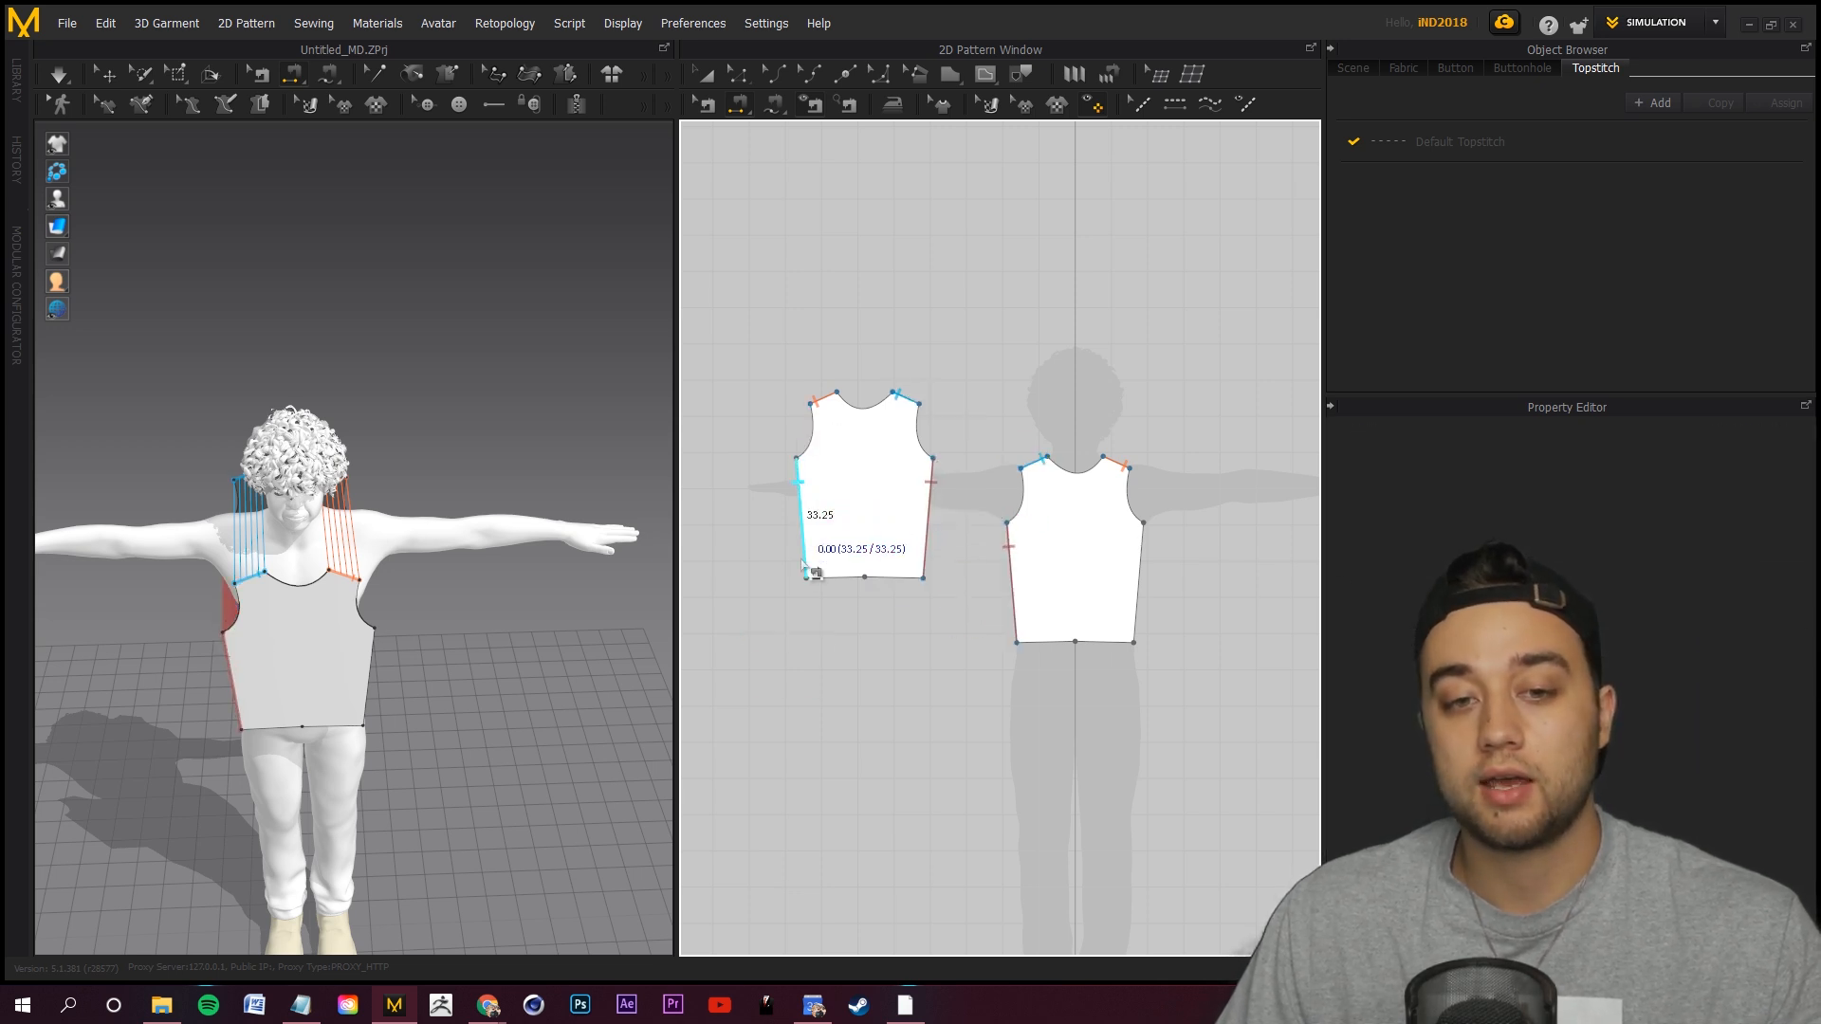
left_click(1141, 573)
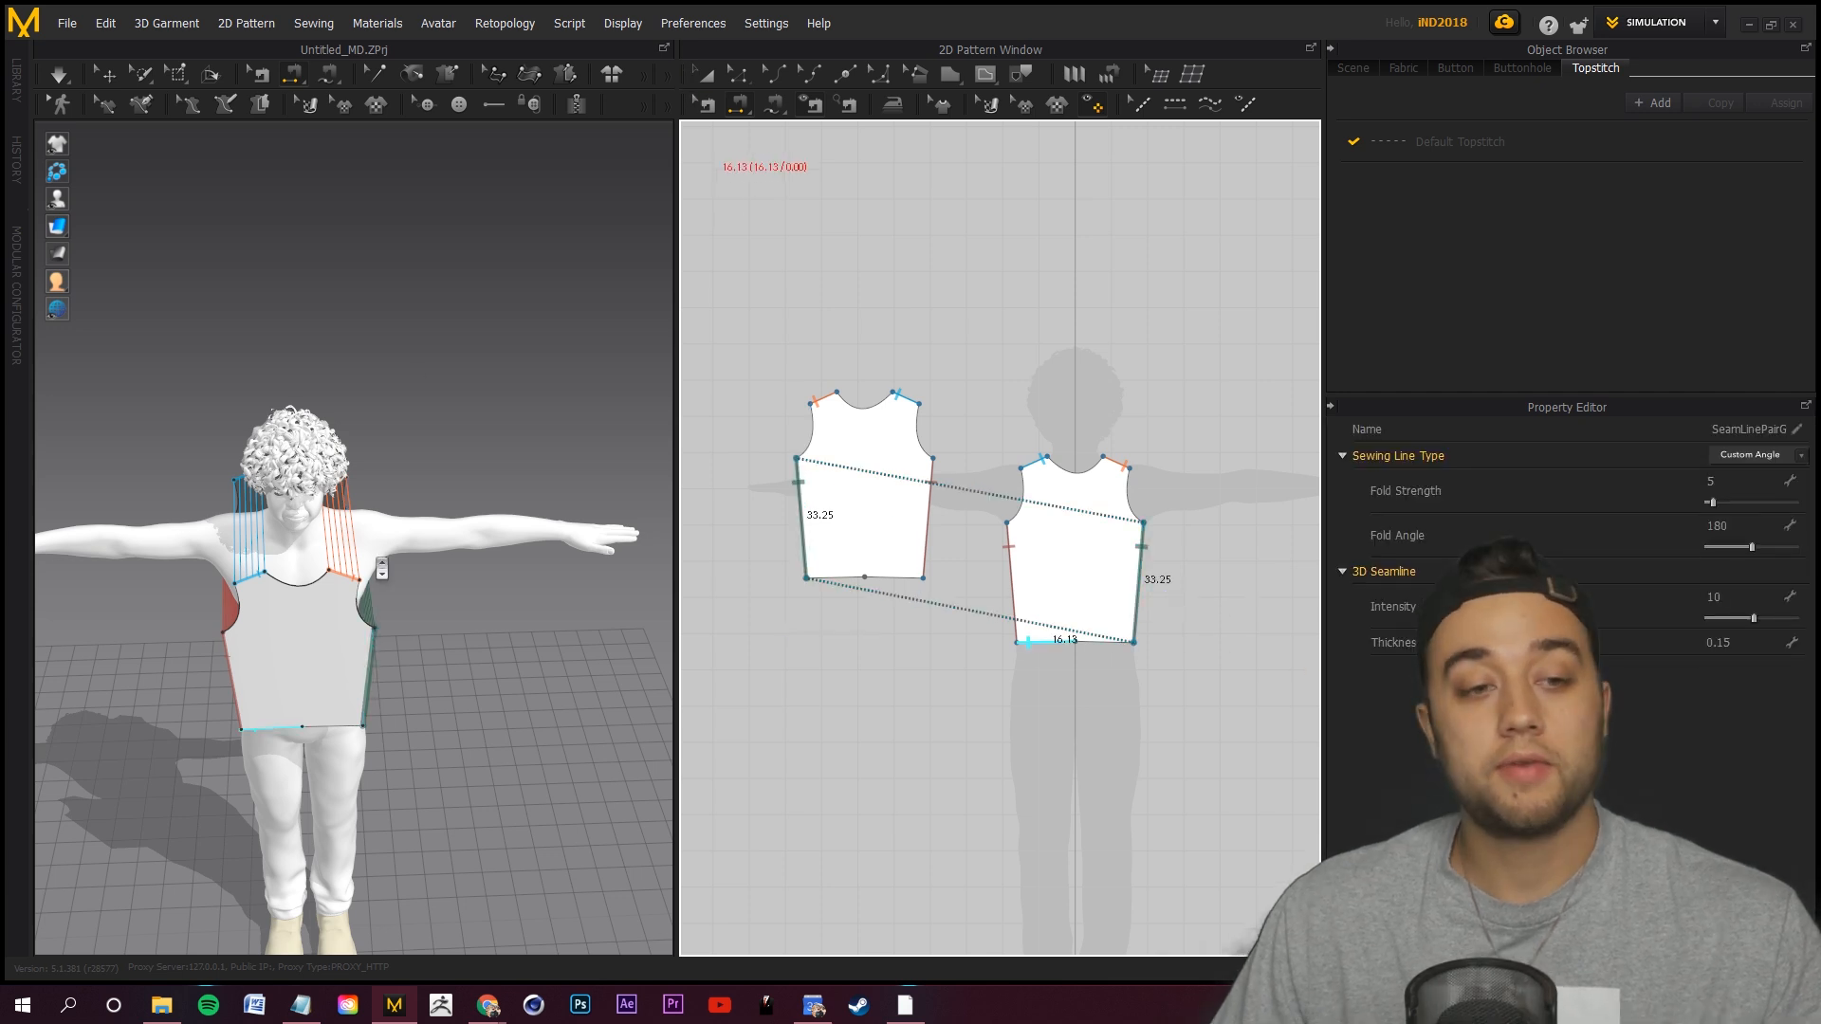
Simulate the sewn shirt so it drapes on the avatar, and tug the fabric into place around the shoulders and back.
scroll(174, 12, "up", 3)
left_click(61, 78)
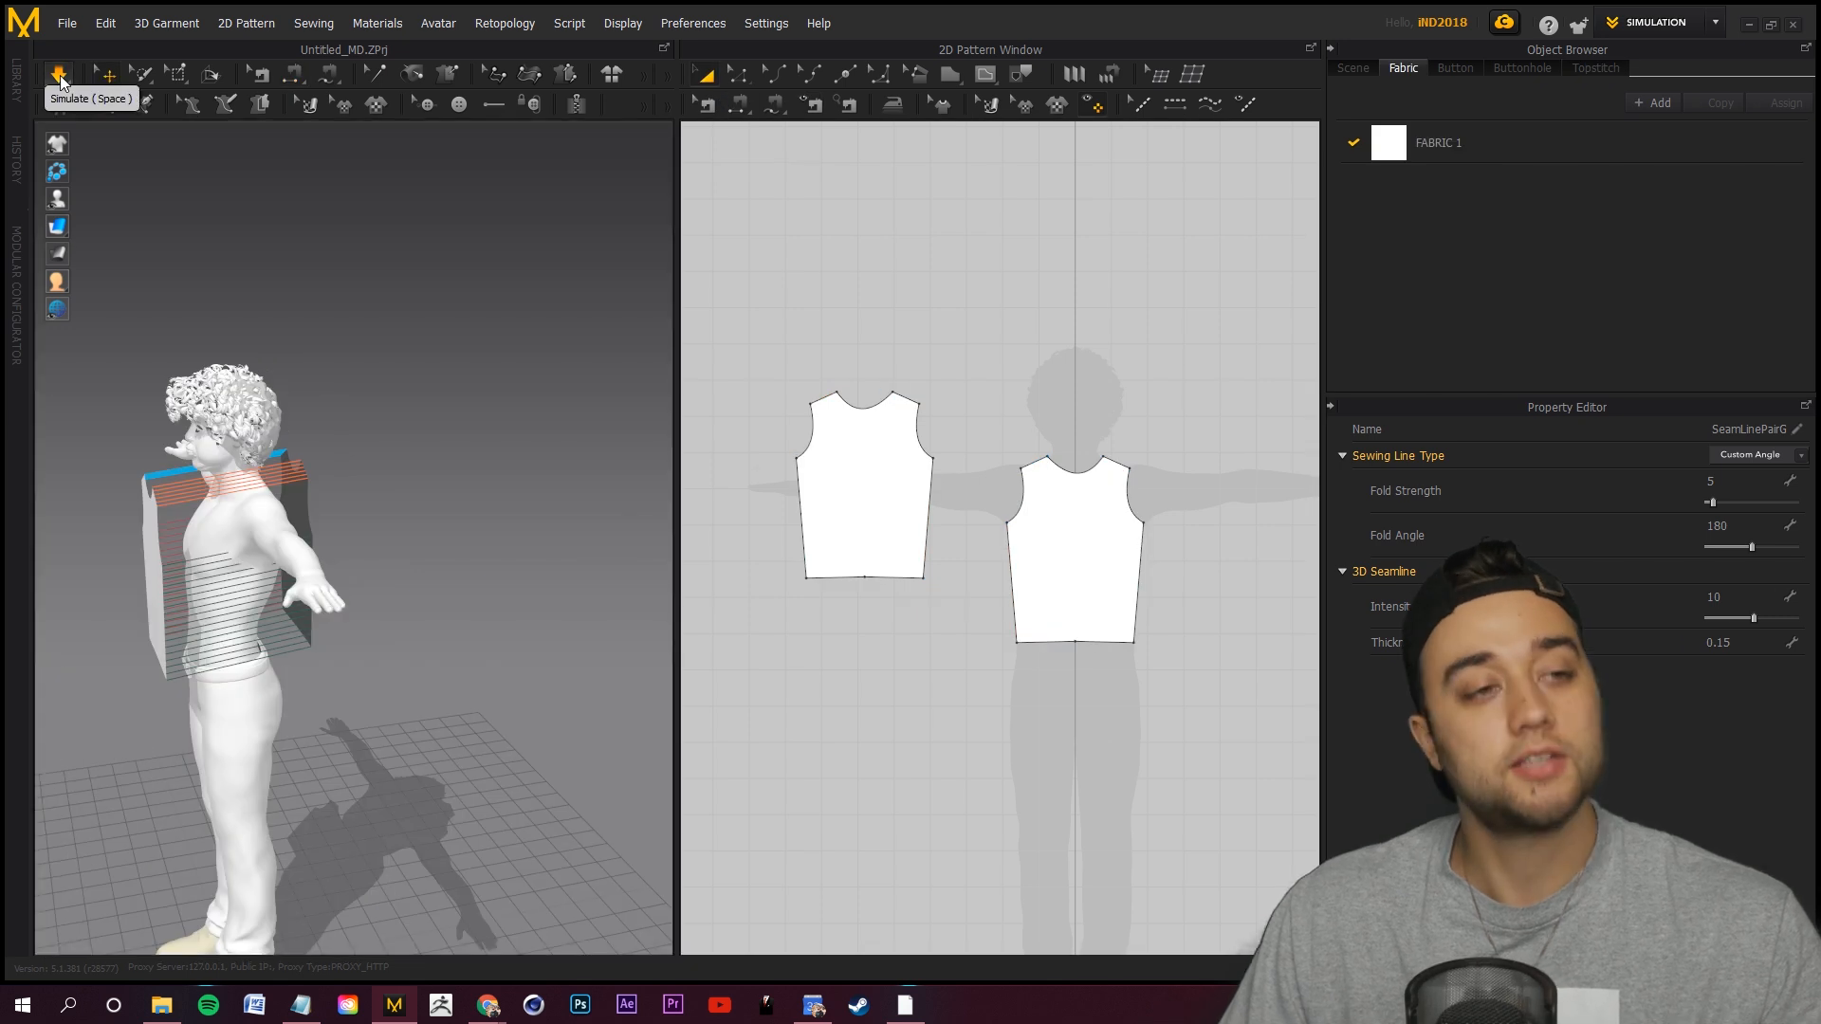
left_click(58, 74)
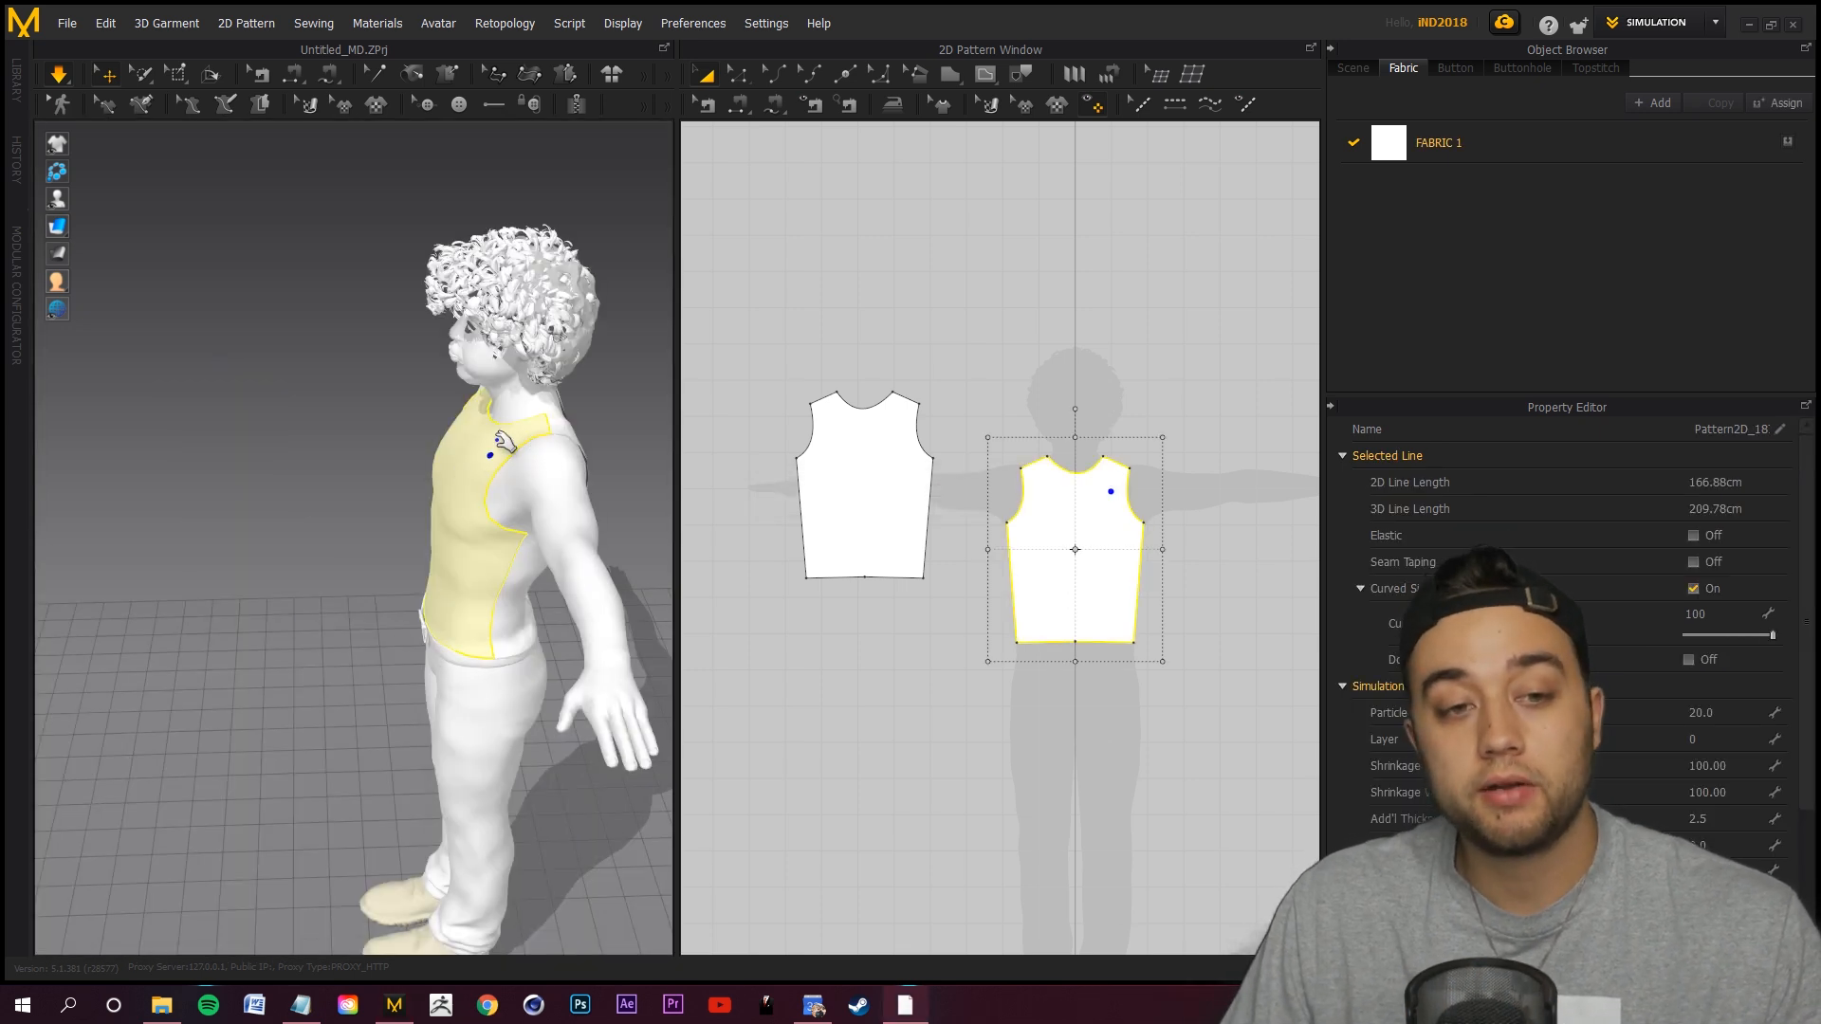
left_click_drag(504, 441, 435, 410)
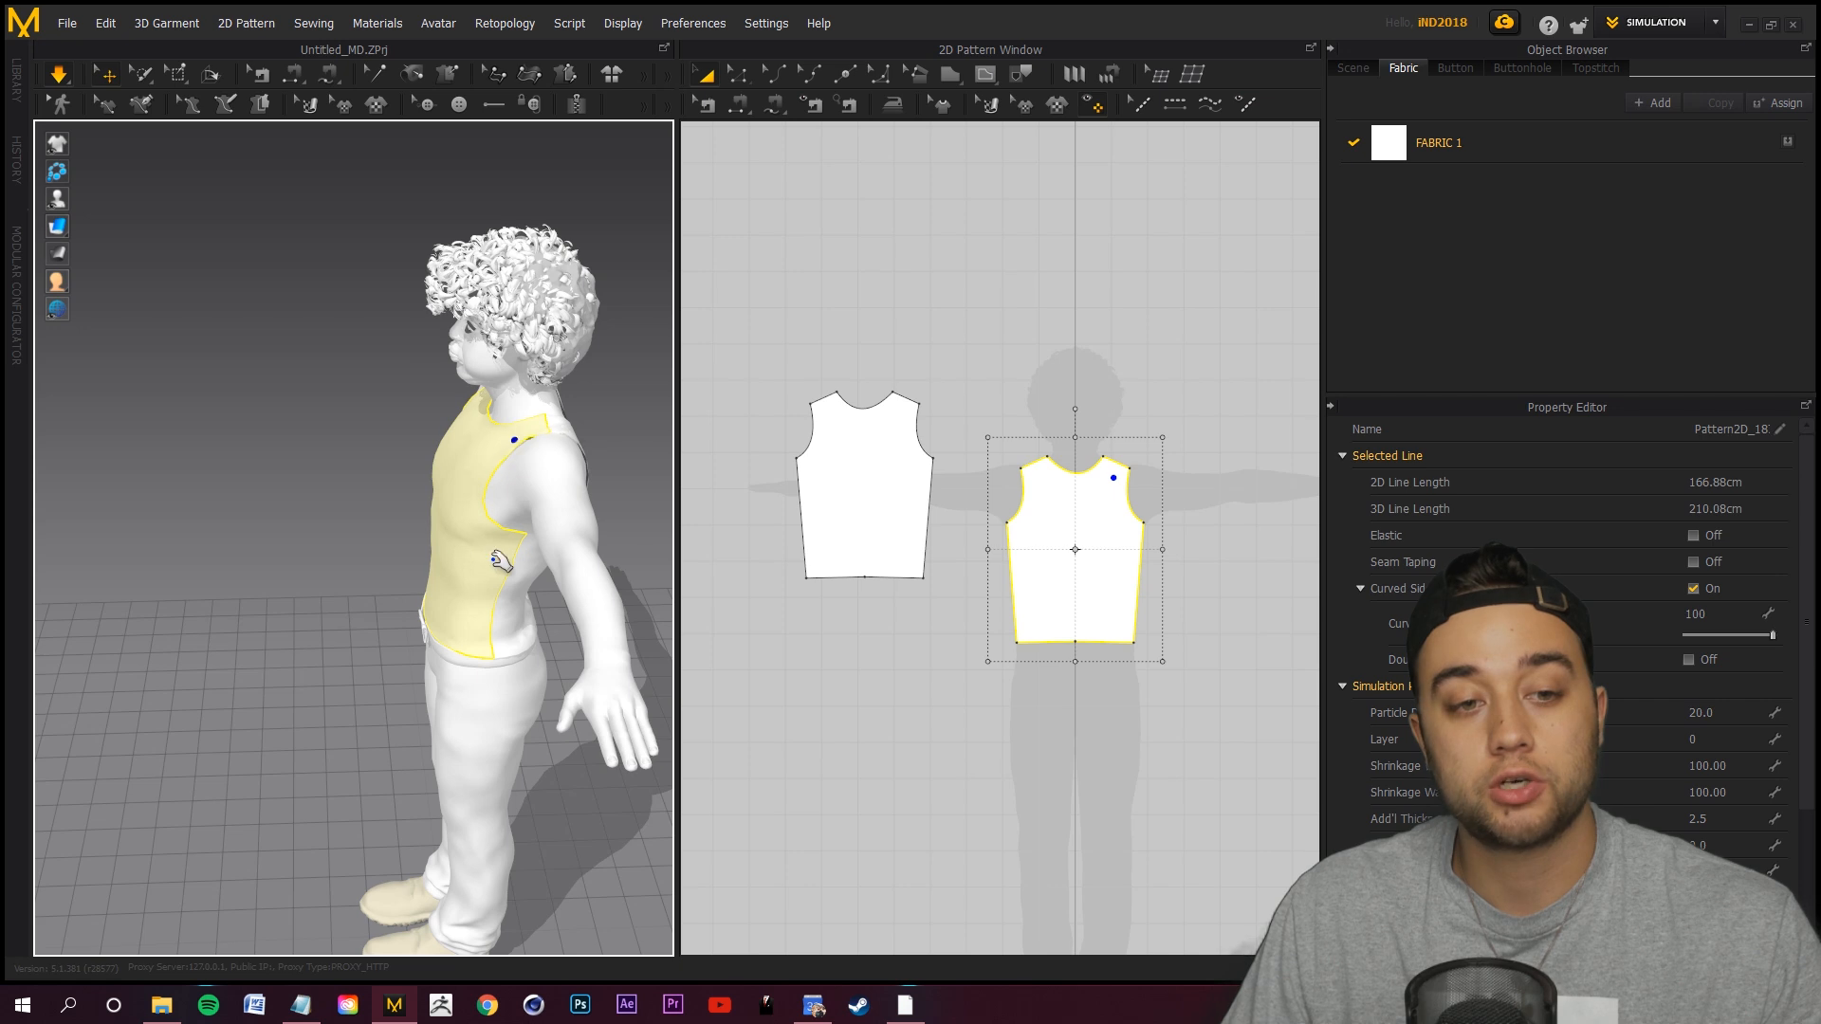
left_click_drag(335, 590, 341, 579)
right_click_drag(432, 494, 578, 561)
left_click(534, 596)
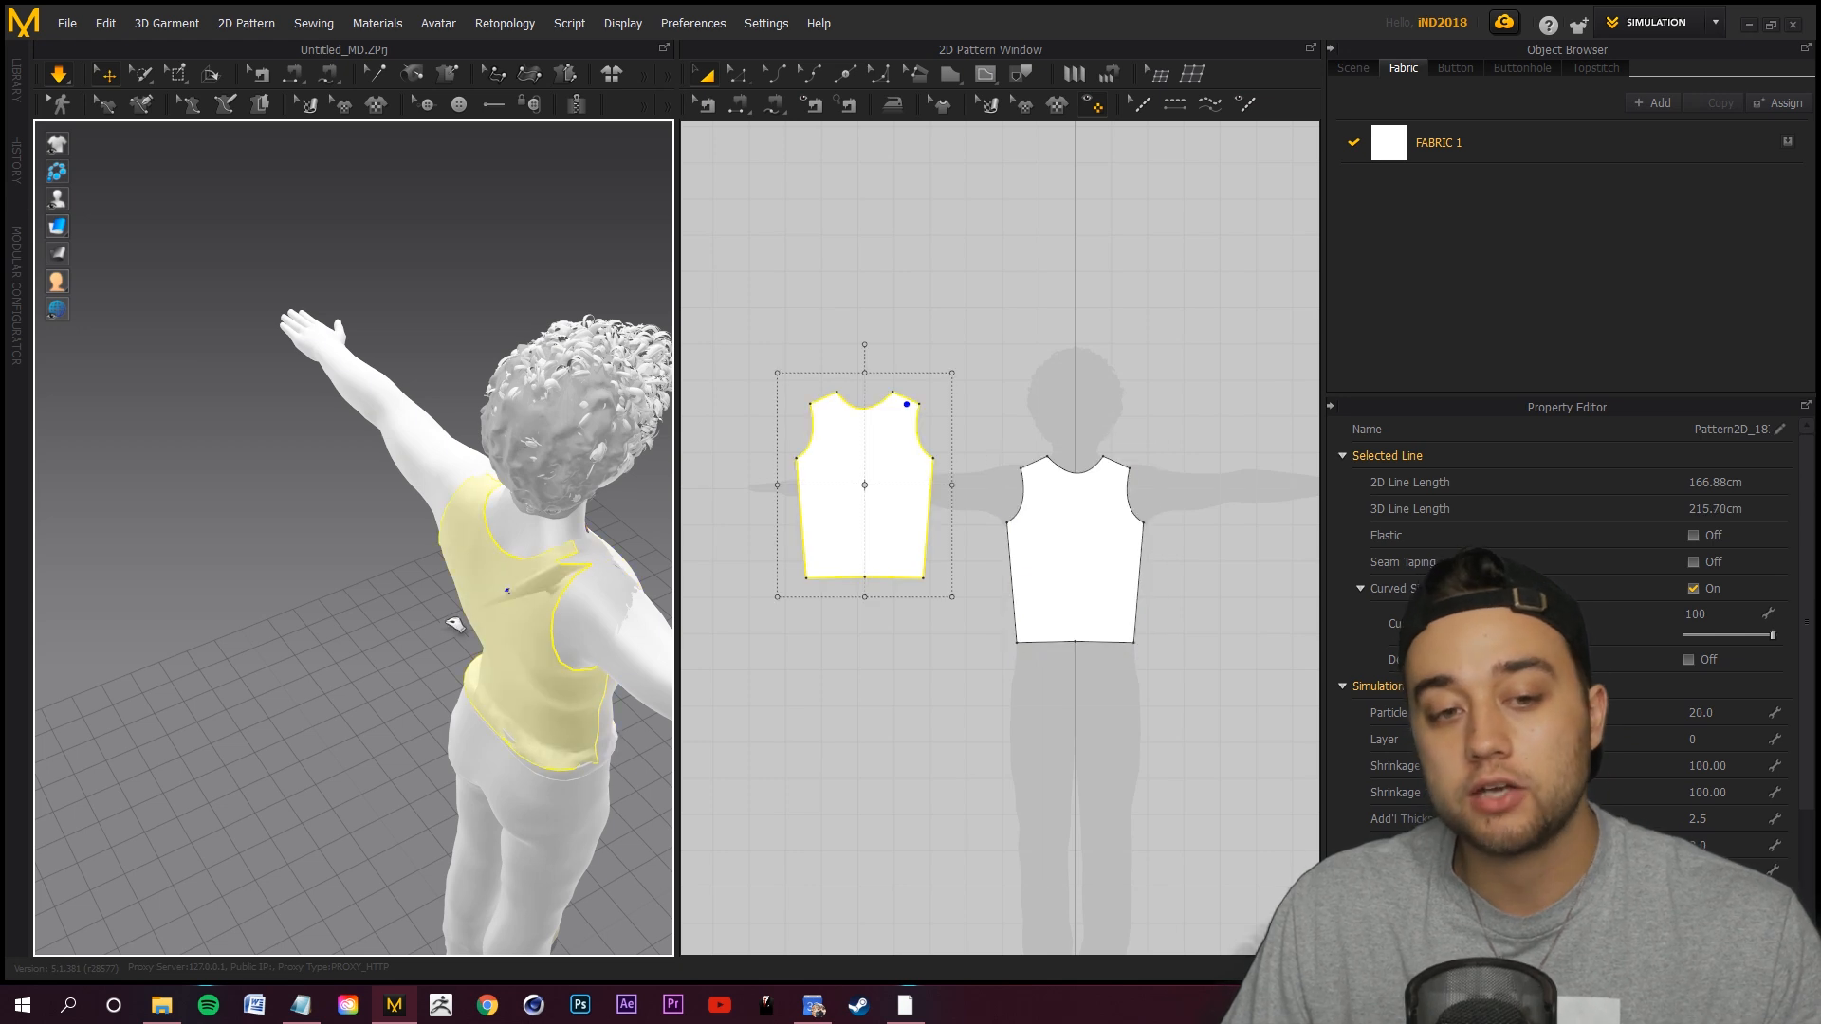
Examine how the simulated shirt fits the avatar from the back, the side and the front.
right_click_drag(358, 494, 370, 620)
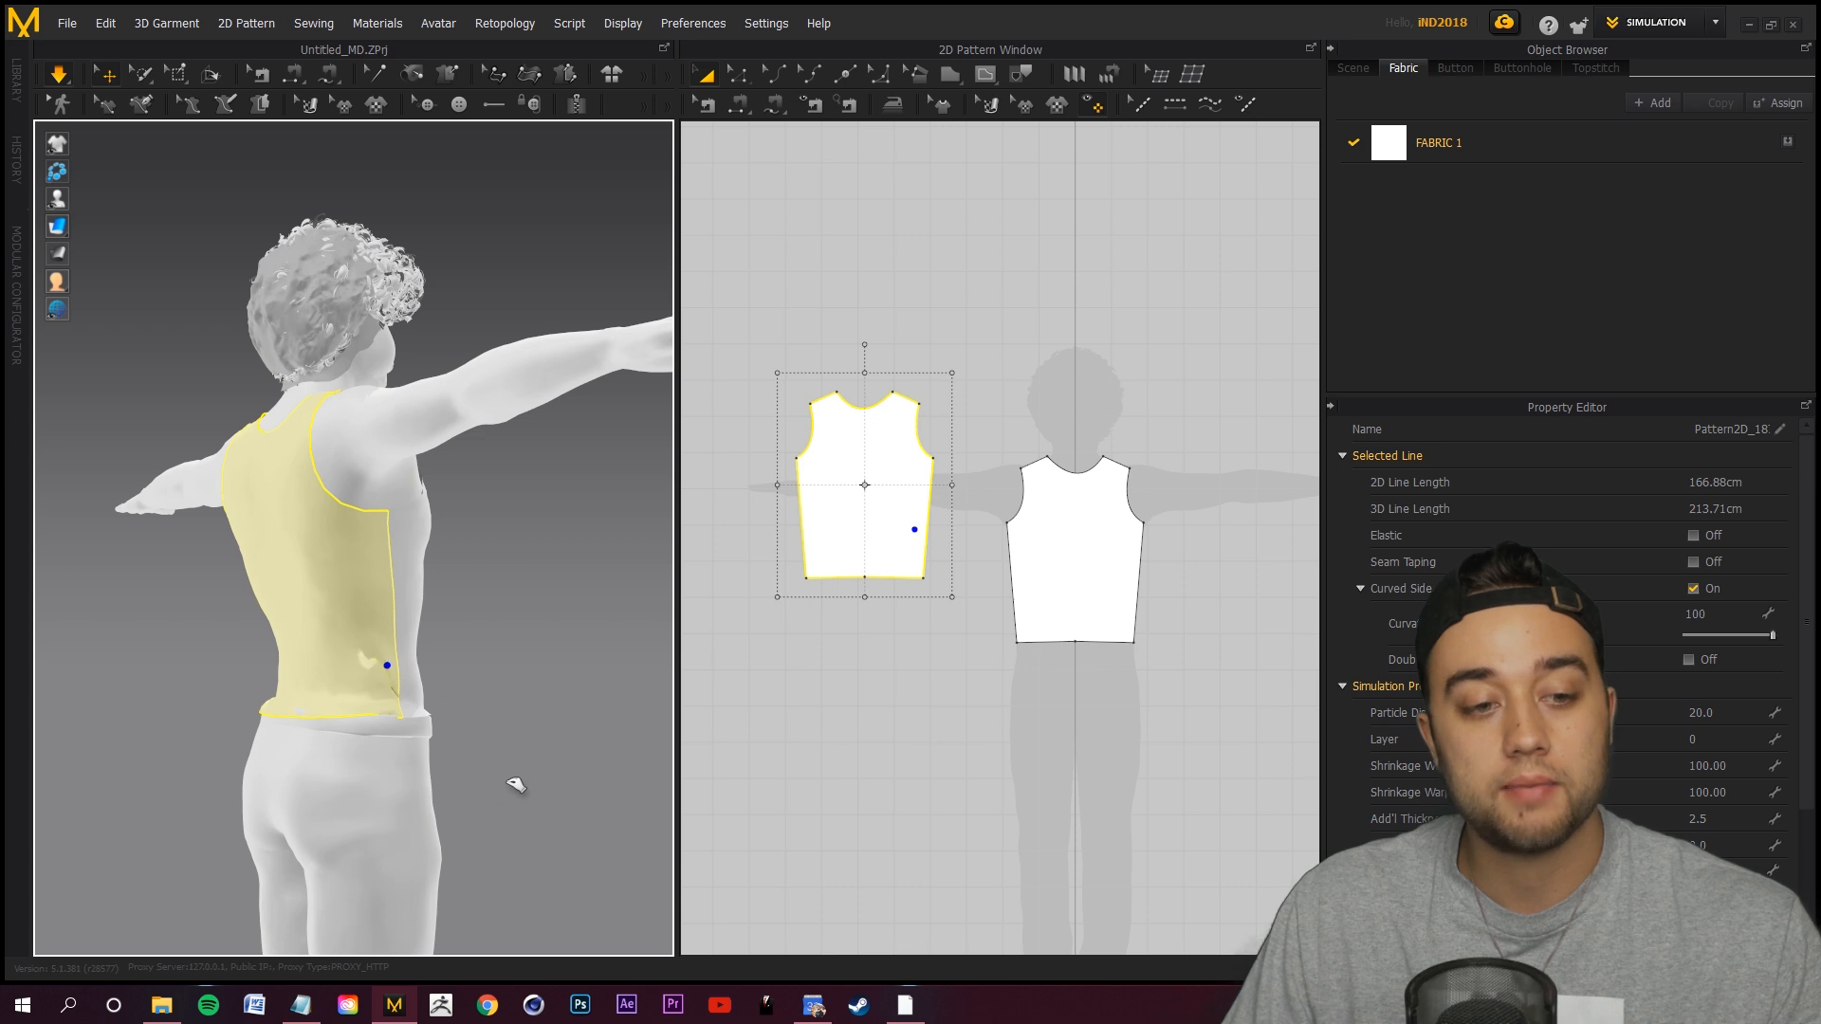
right_click_drag(410, 601, 75, 486)
right_click_drag(402, 489, 207, 539)
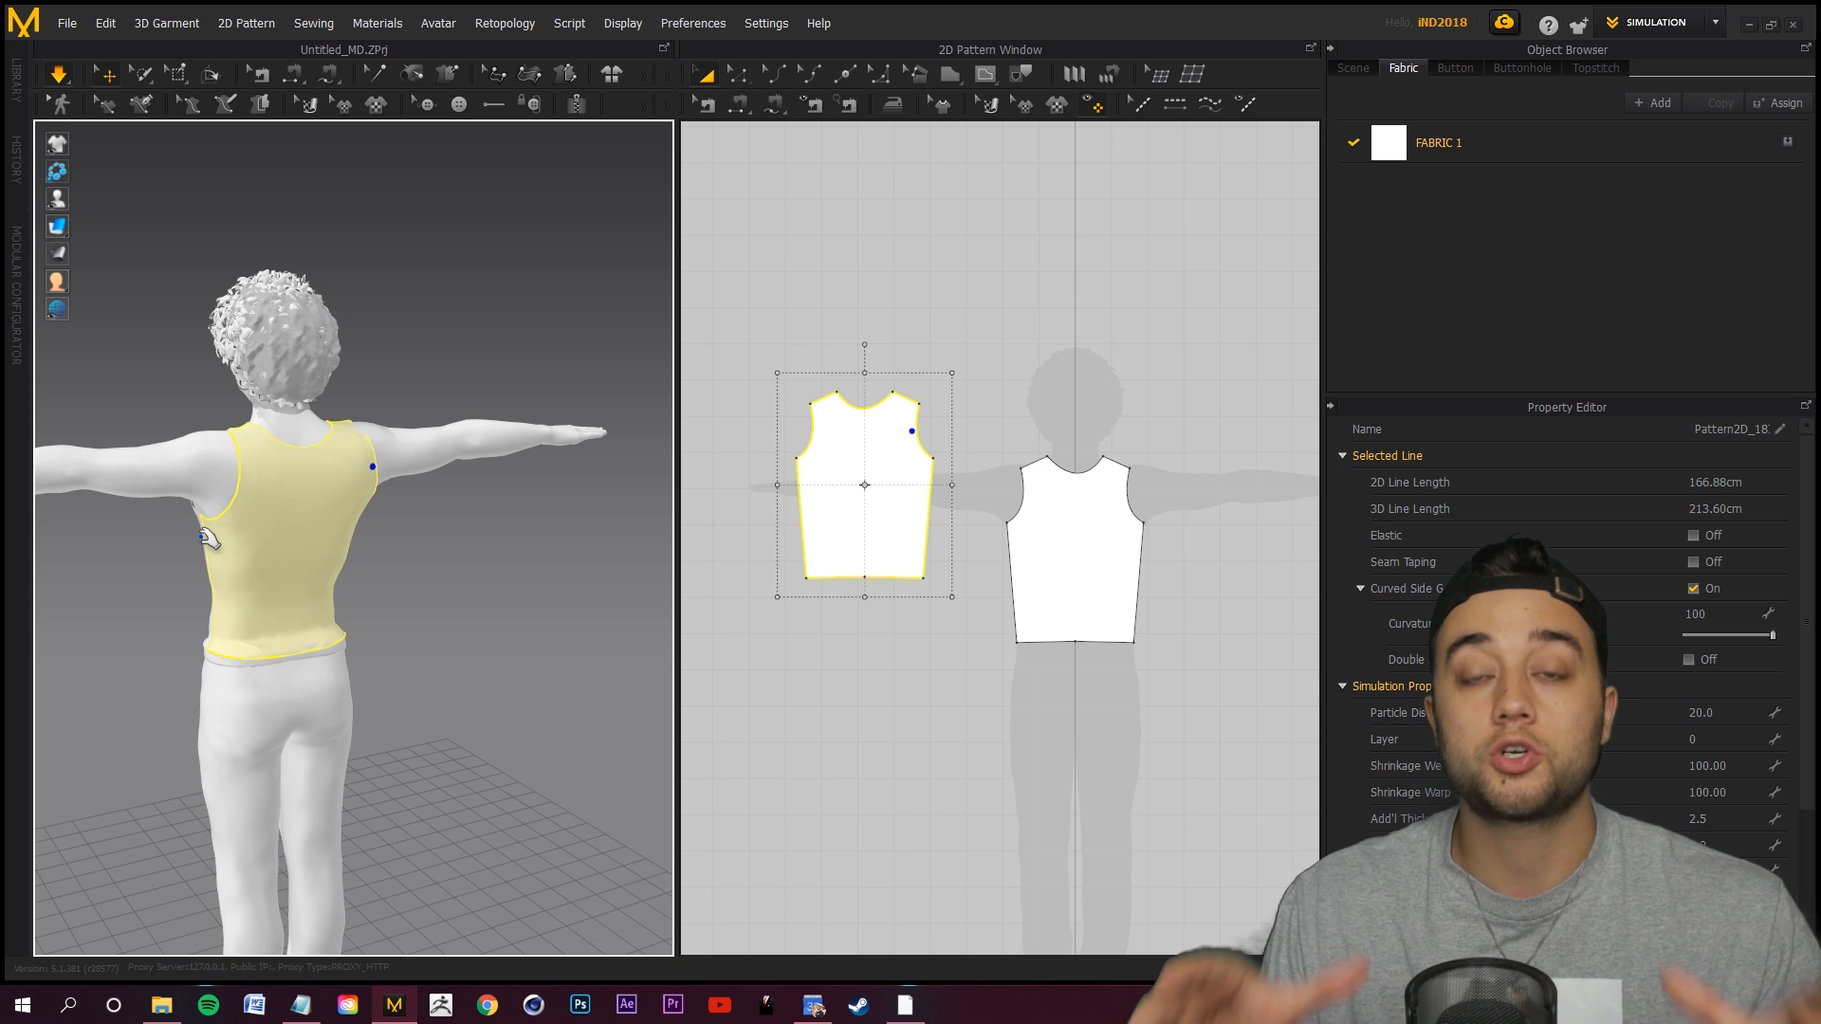
right_click_drag(208, 539, 332, 590)
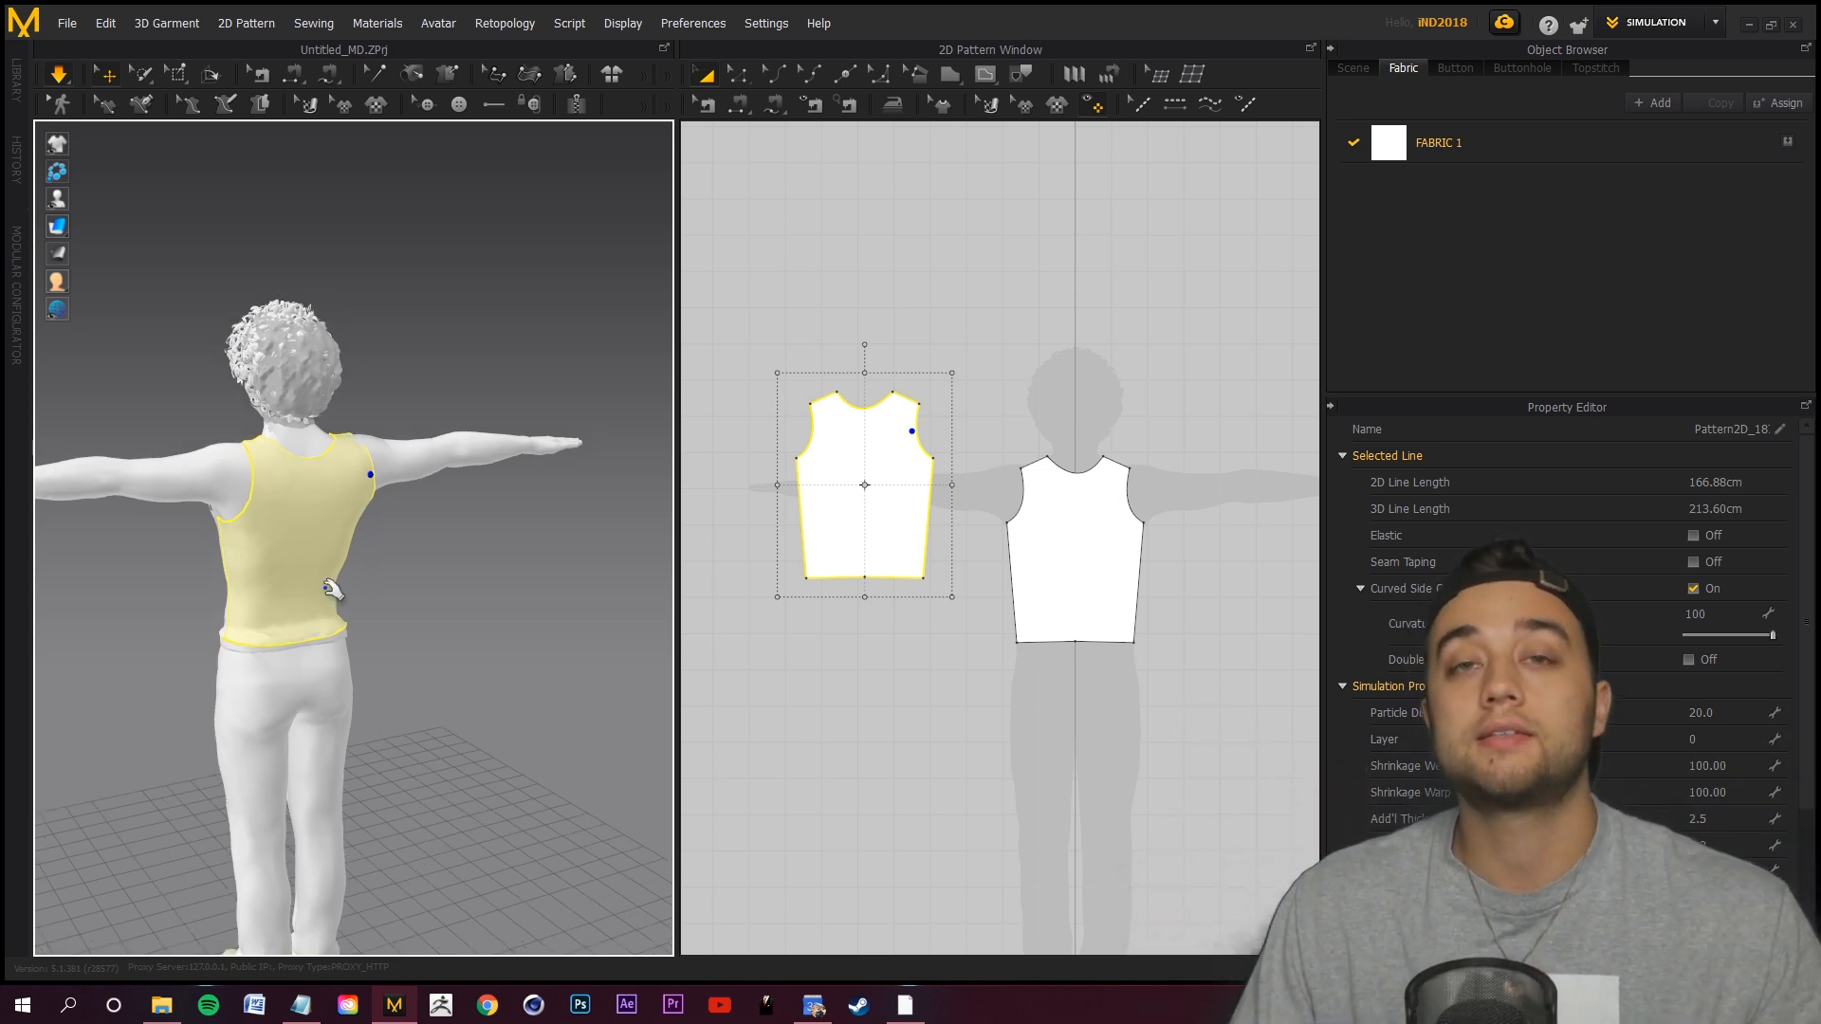
right_click_drag(332, 590, 355, 636)
scroll(366, 634, "down", 2)
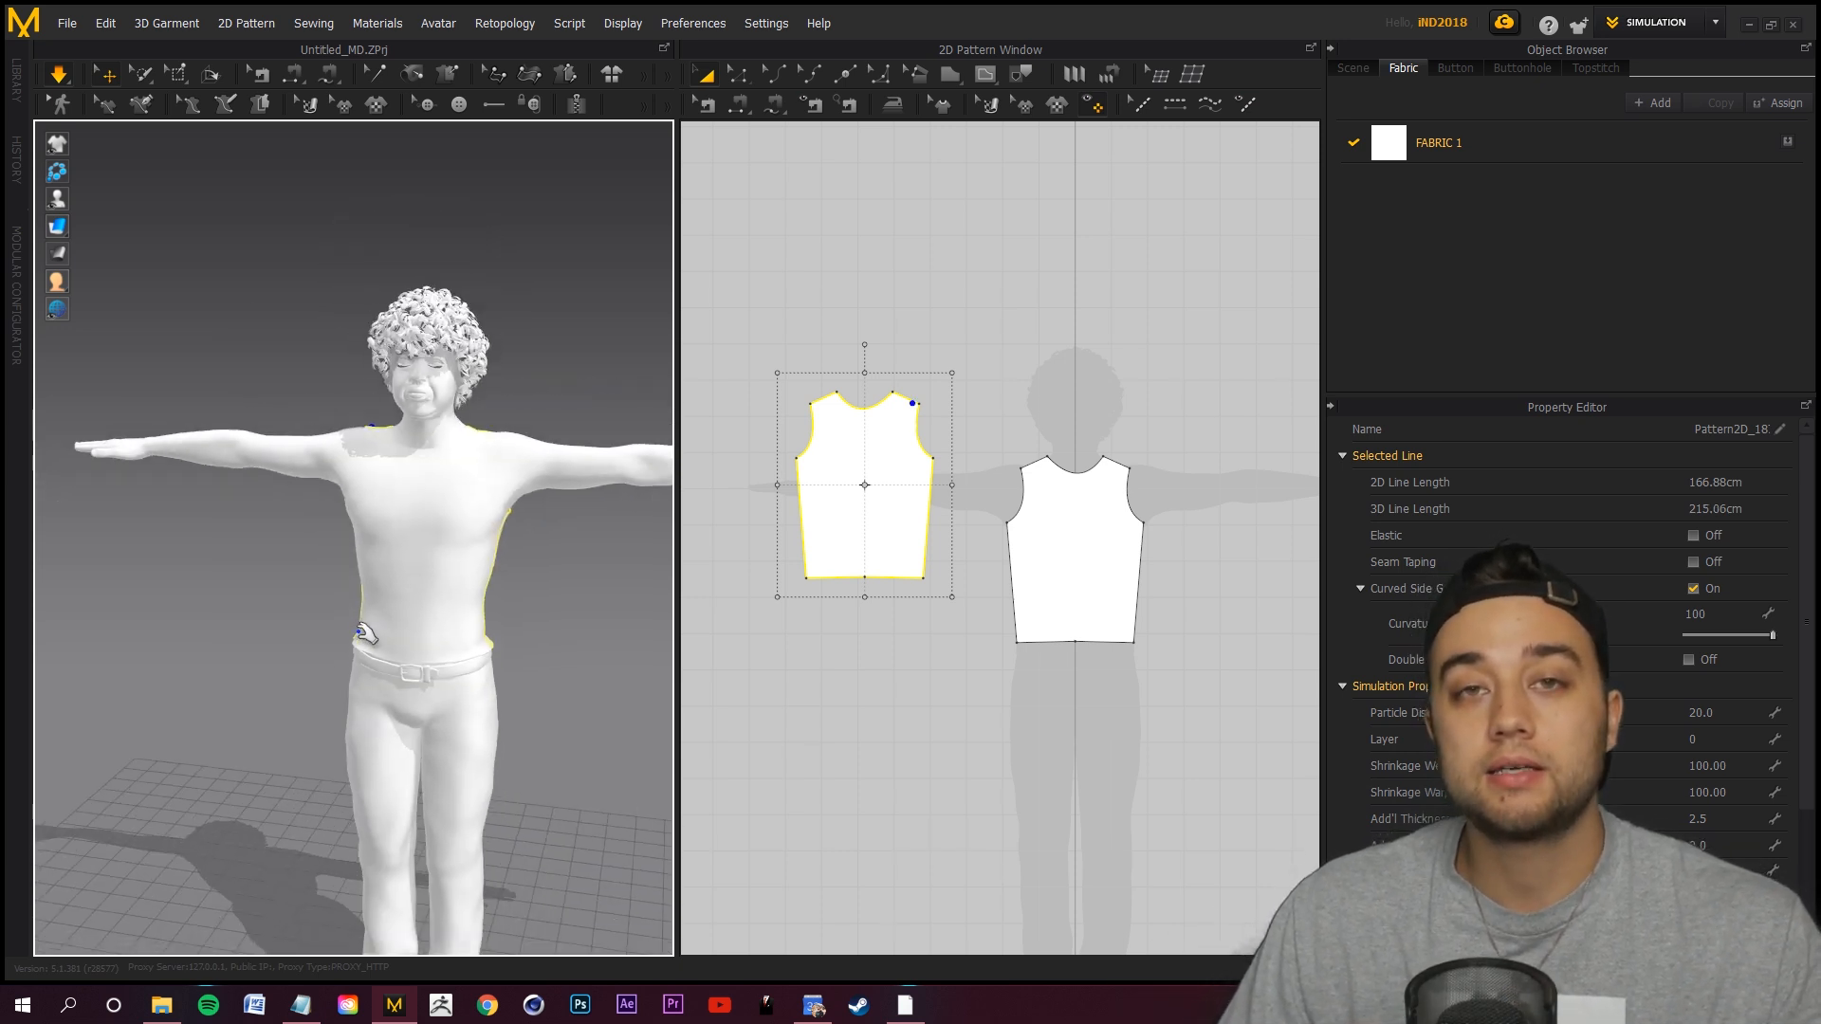
scroll(366, 629, "up", 2)
Start adding a graphic to the shirt and preview the logo tex.jpg image in the CHARACTER NEW folder.
left_click(1438, 144)
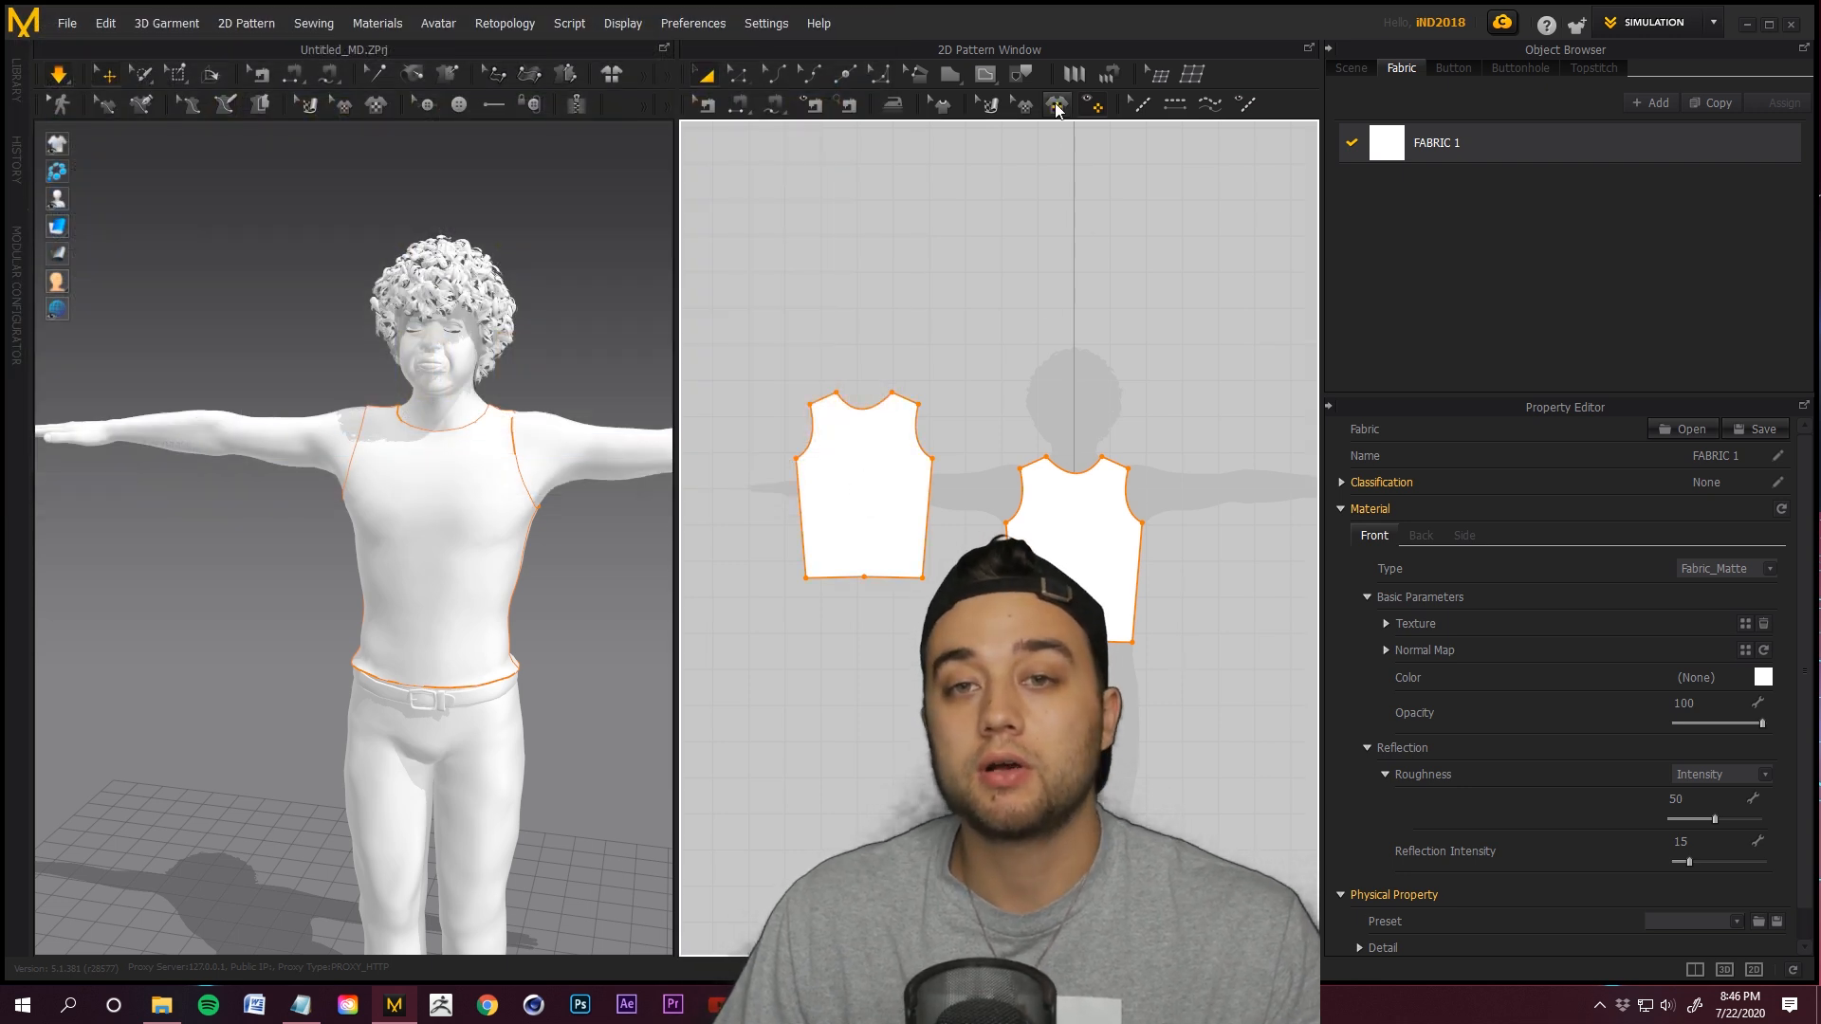
scroll(444, 475, "down", 3)
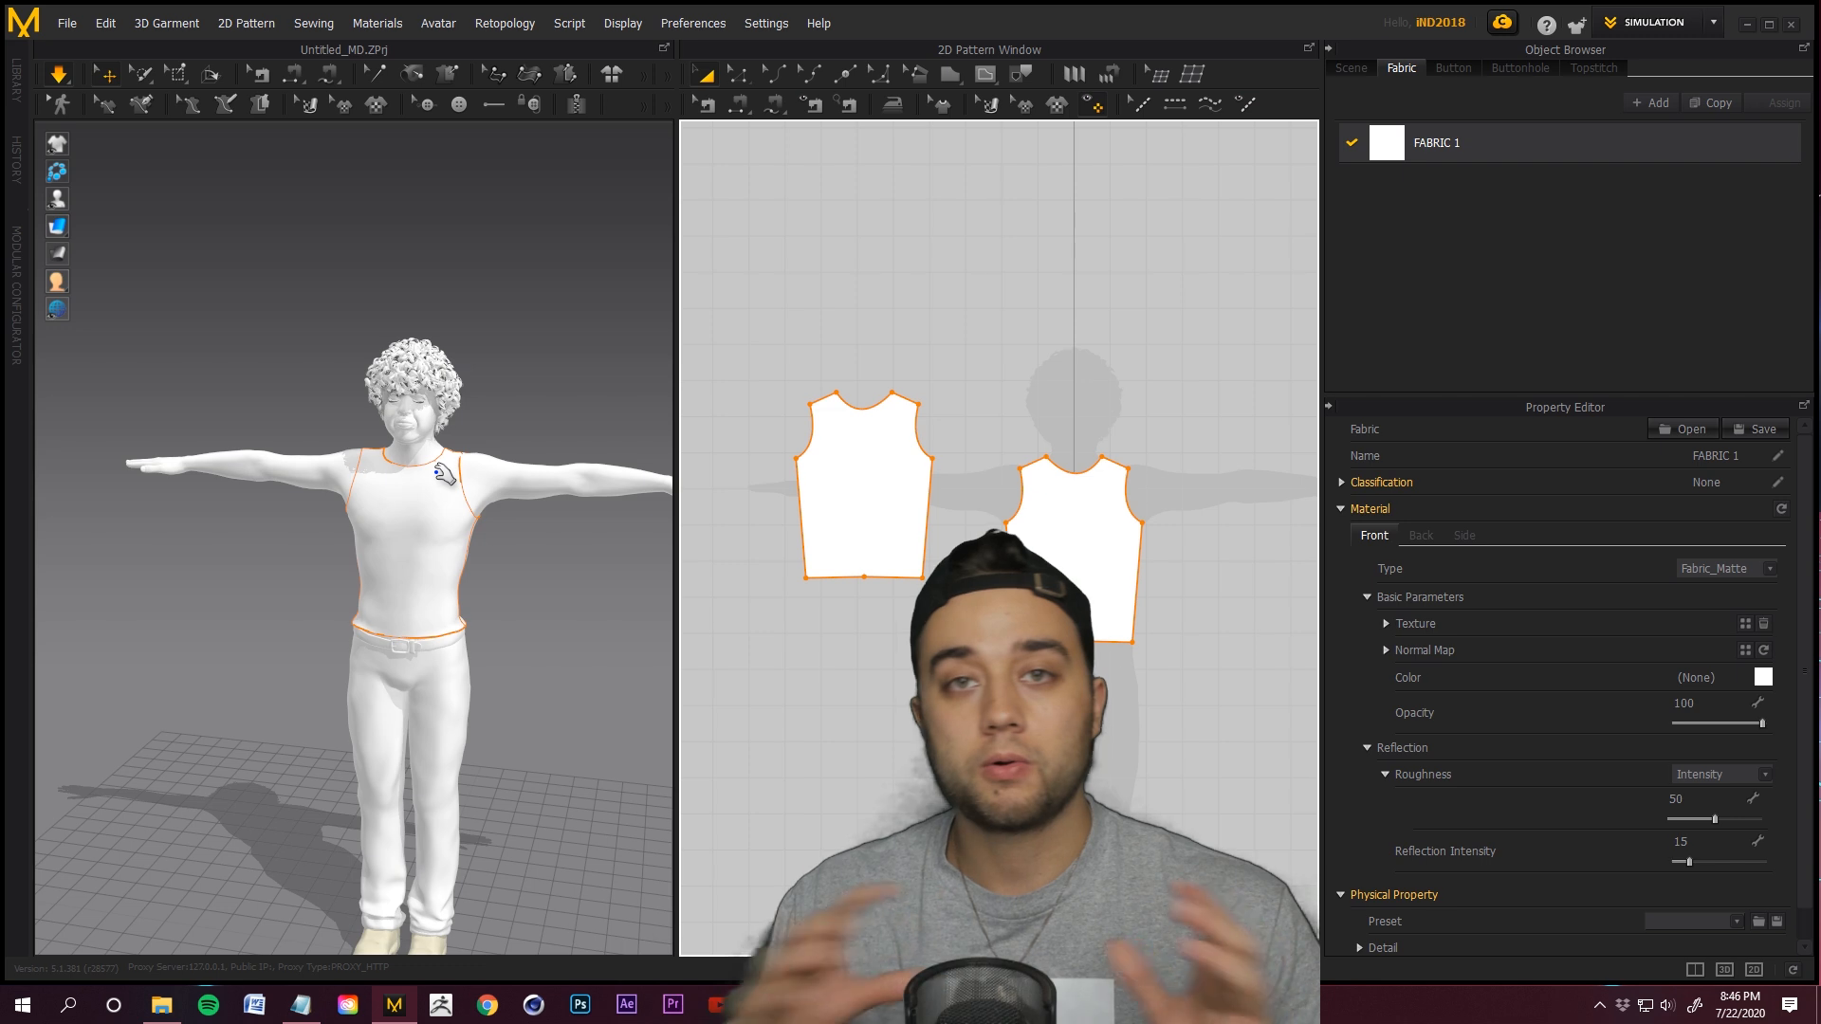
left_click(1055, 105)
scroll(589, 410, "down", 5)
scroll(569, 409, "up", 1)
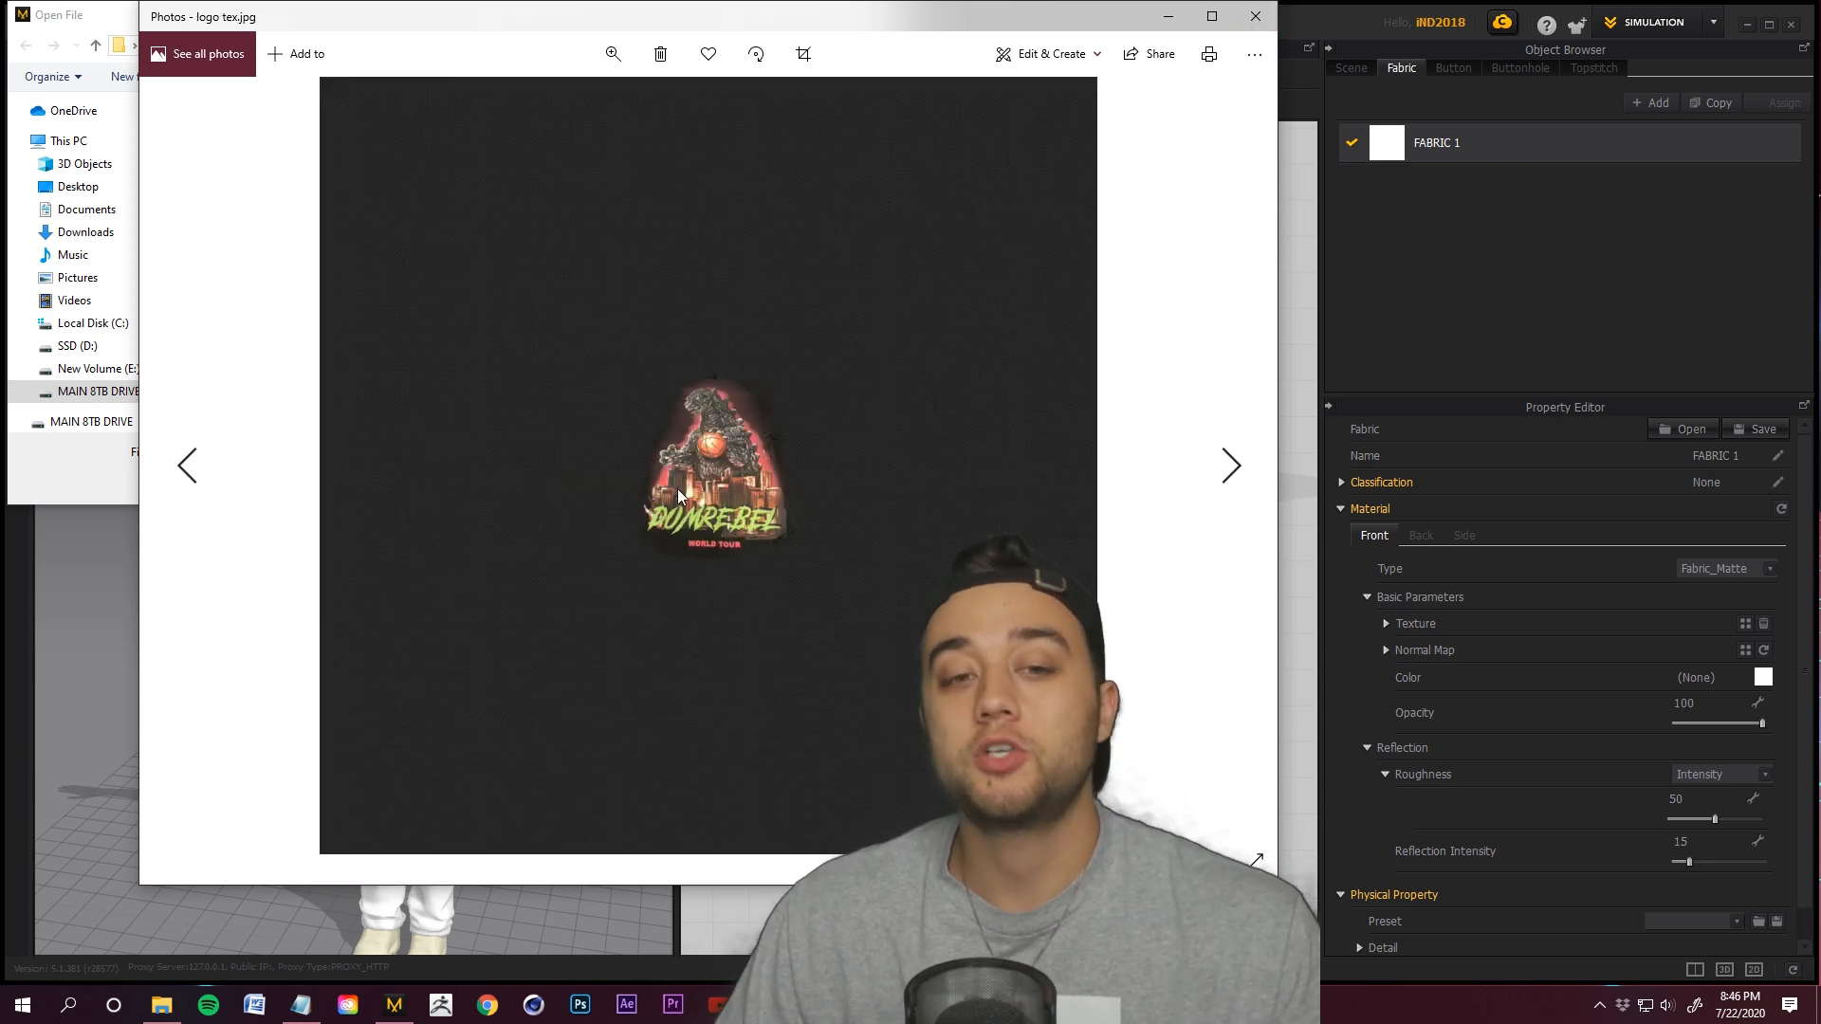
left_click(1256, 17)
Preview the shoe photo image11 and the shoe texture forces dark from the same folder.
right_click(522, 219)
left_click(554, 258)
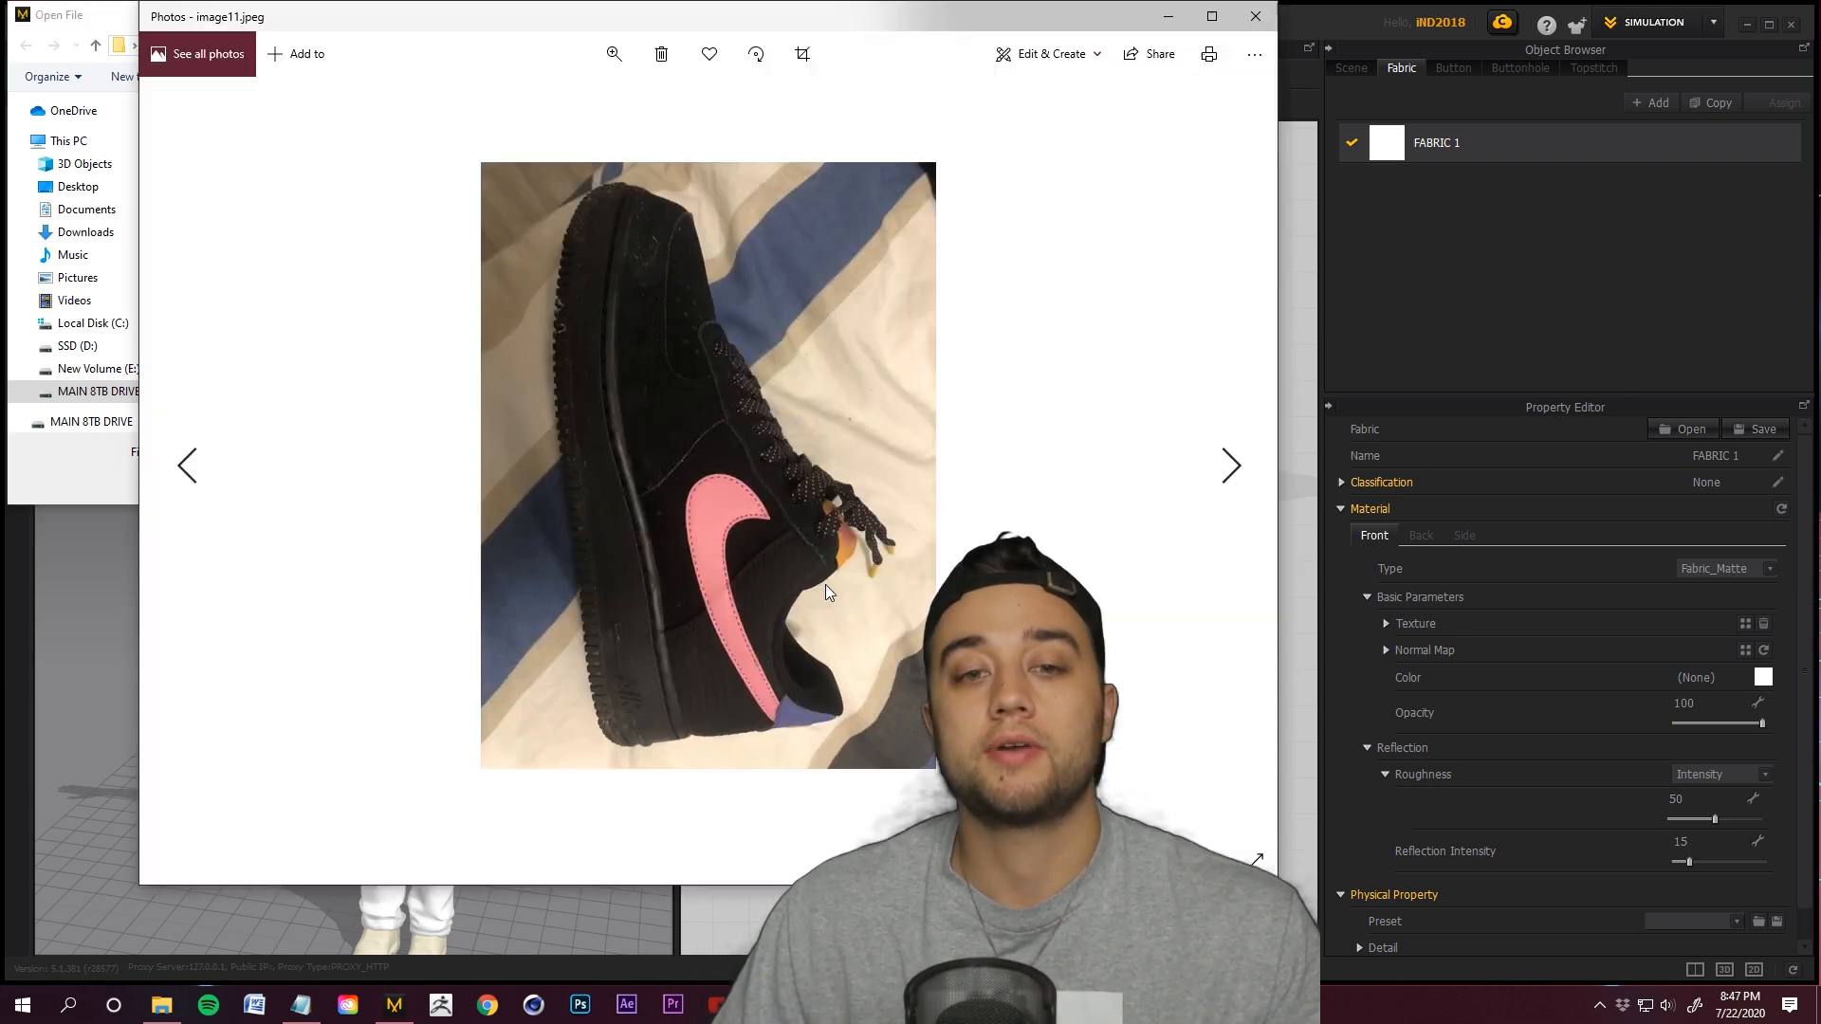
left_click(1254, 15)
left_click(423, 217)
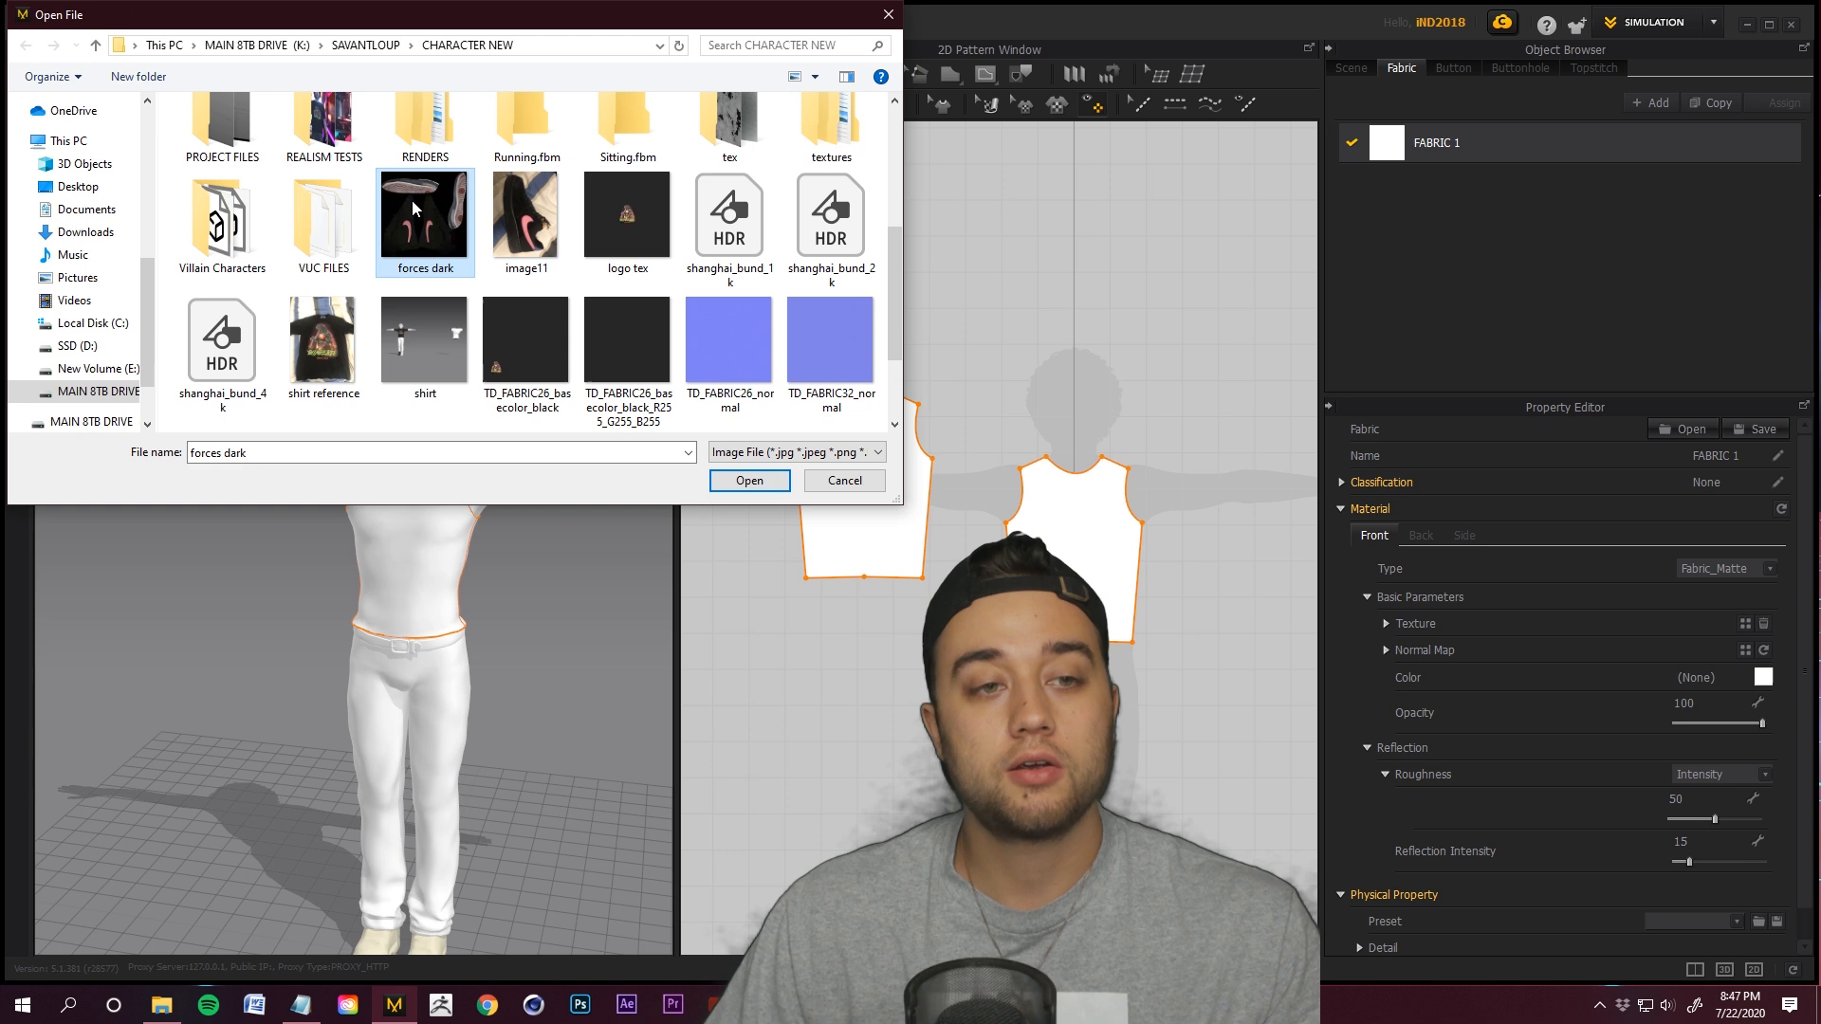
right_click(414, 203)
left_click(503, 244)
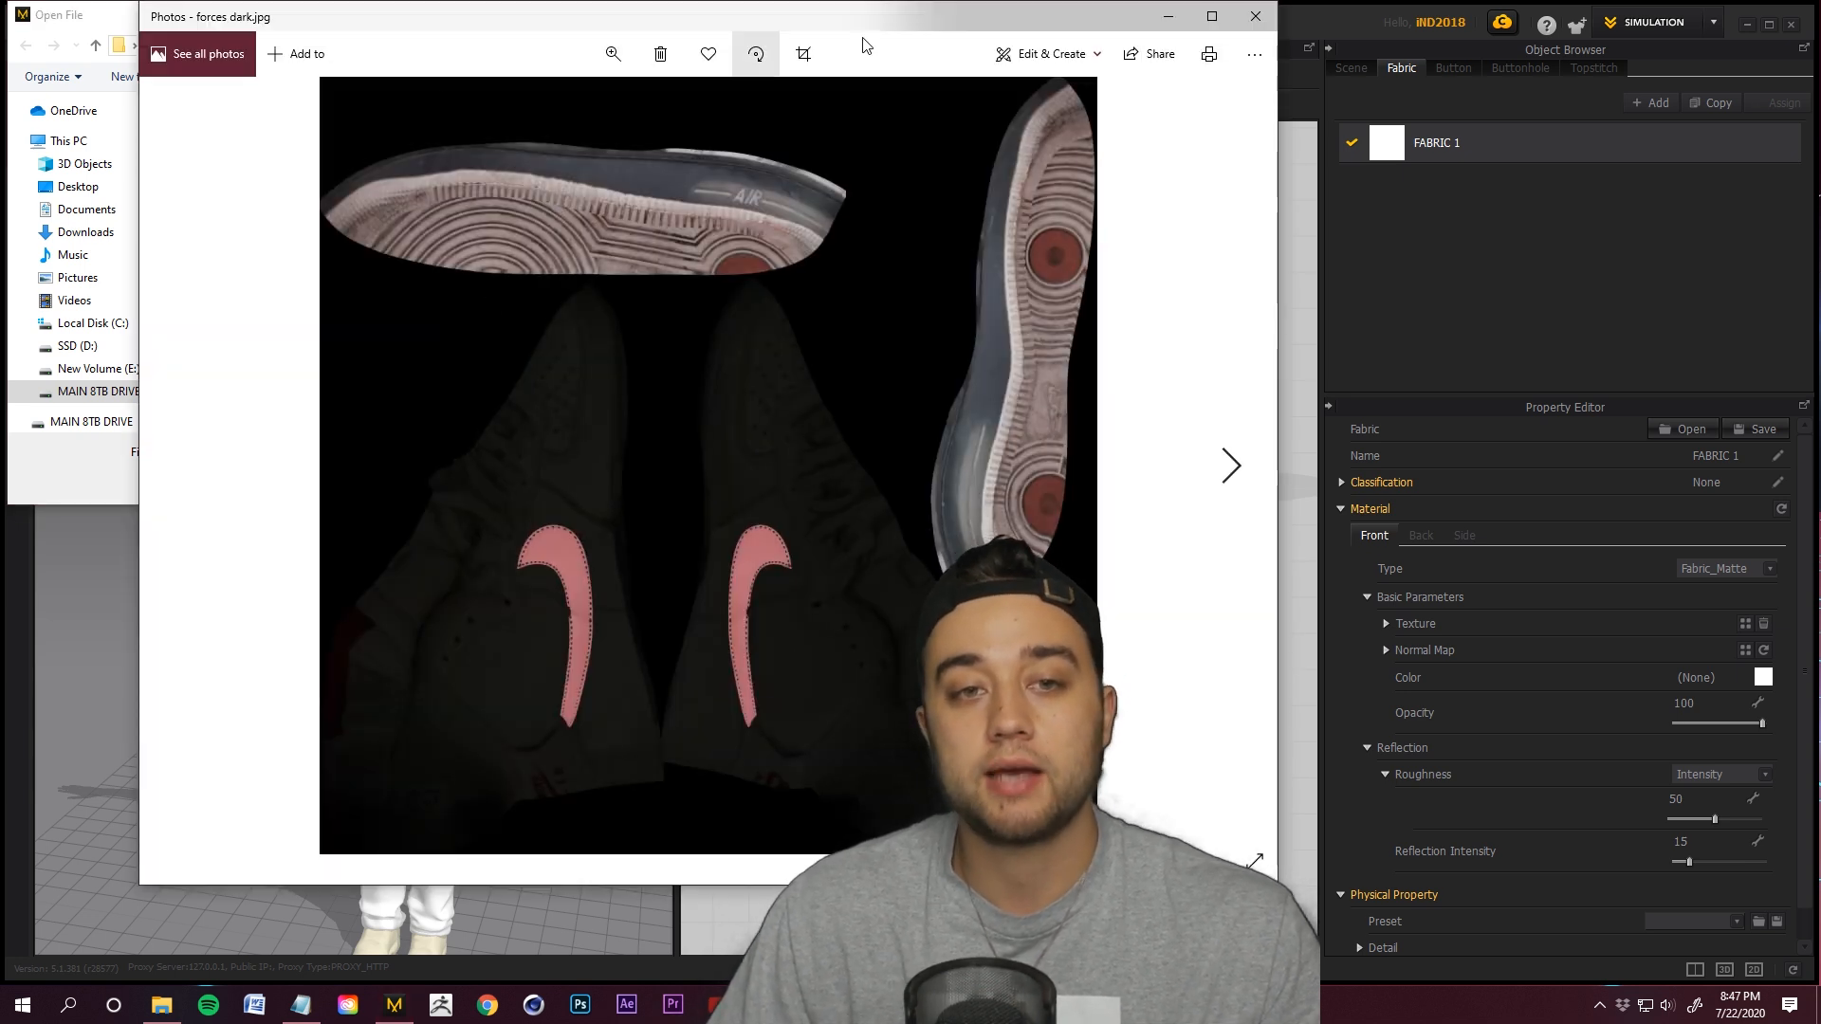
left_click(1255, 16)
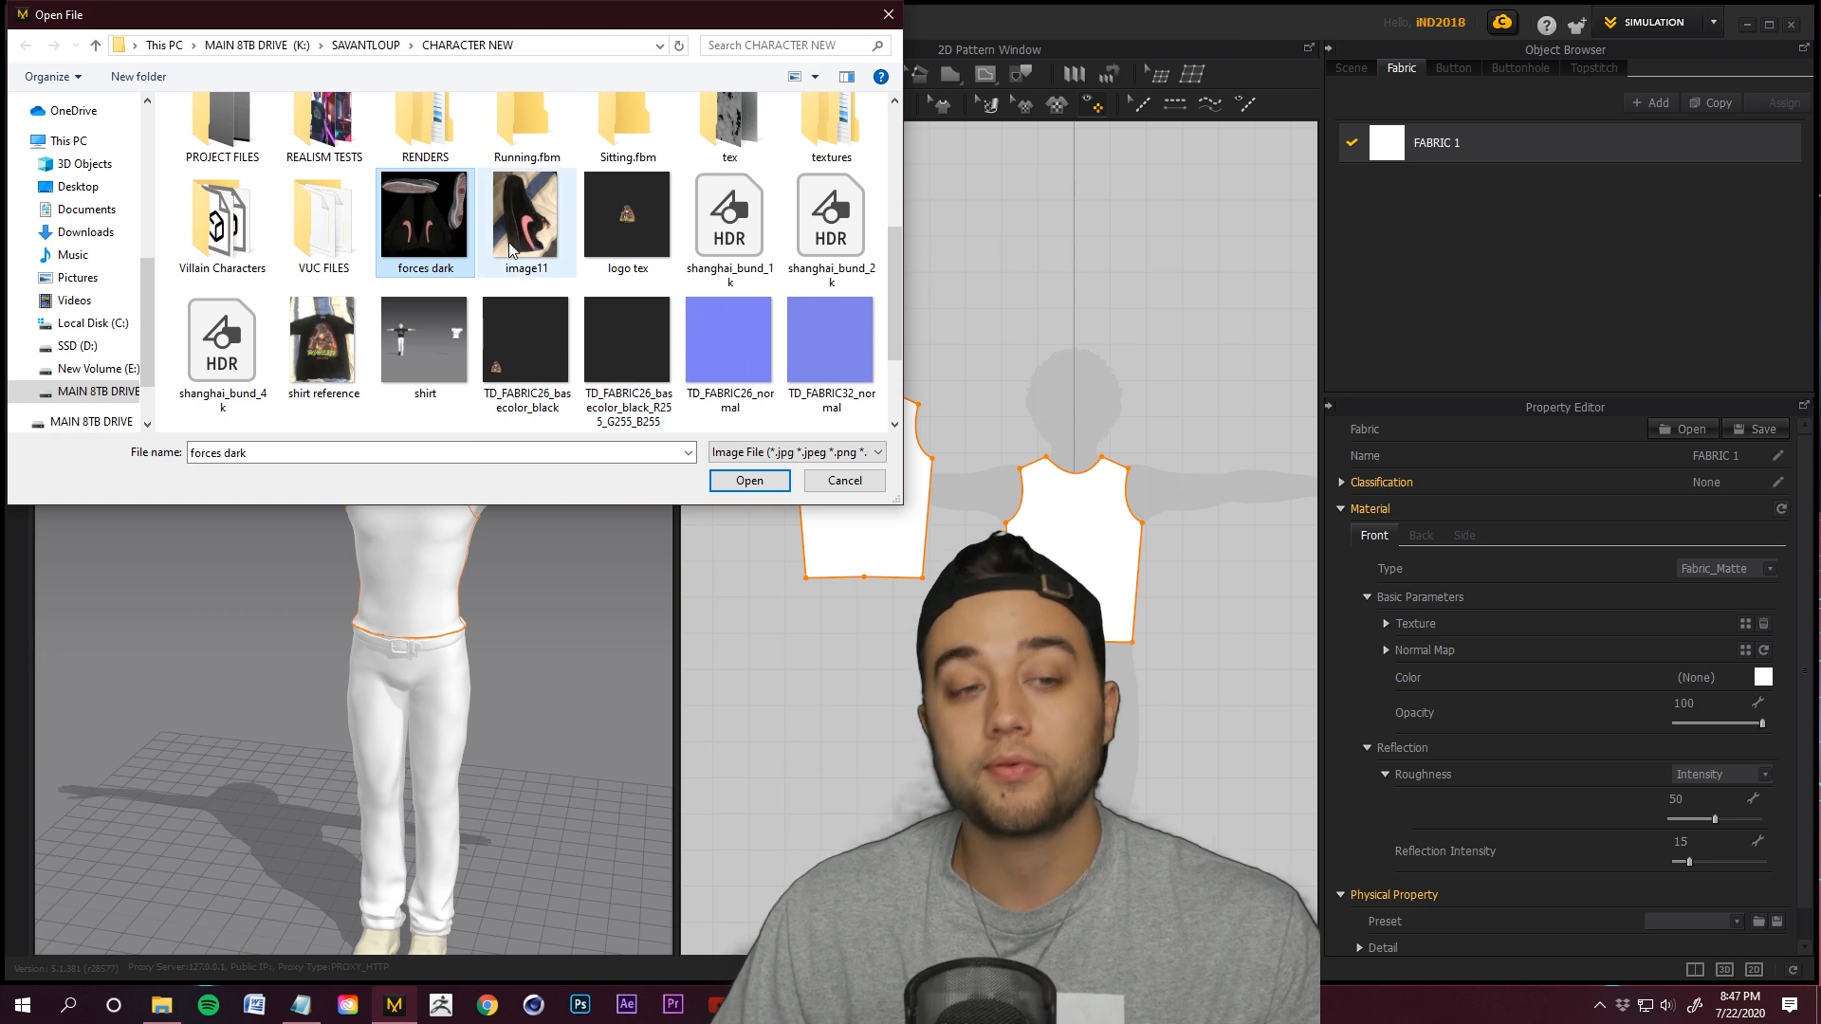
Add the logo tex image to the shirt's front piece as a graphic 50 cm wide and 50 cm high.
left_click(618, 249)
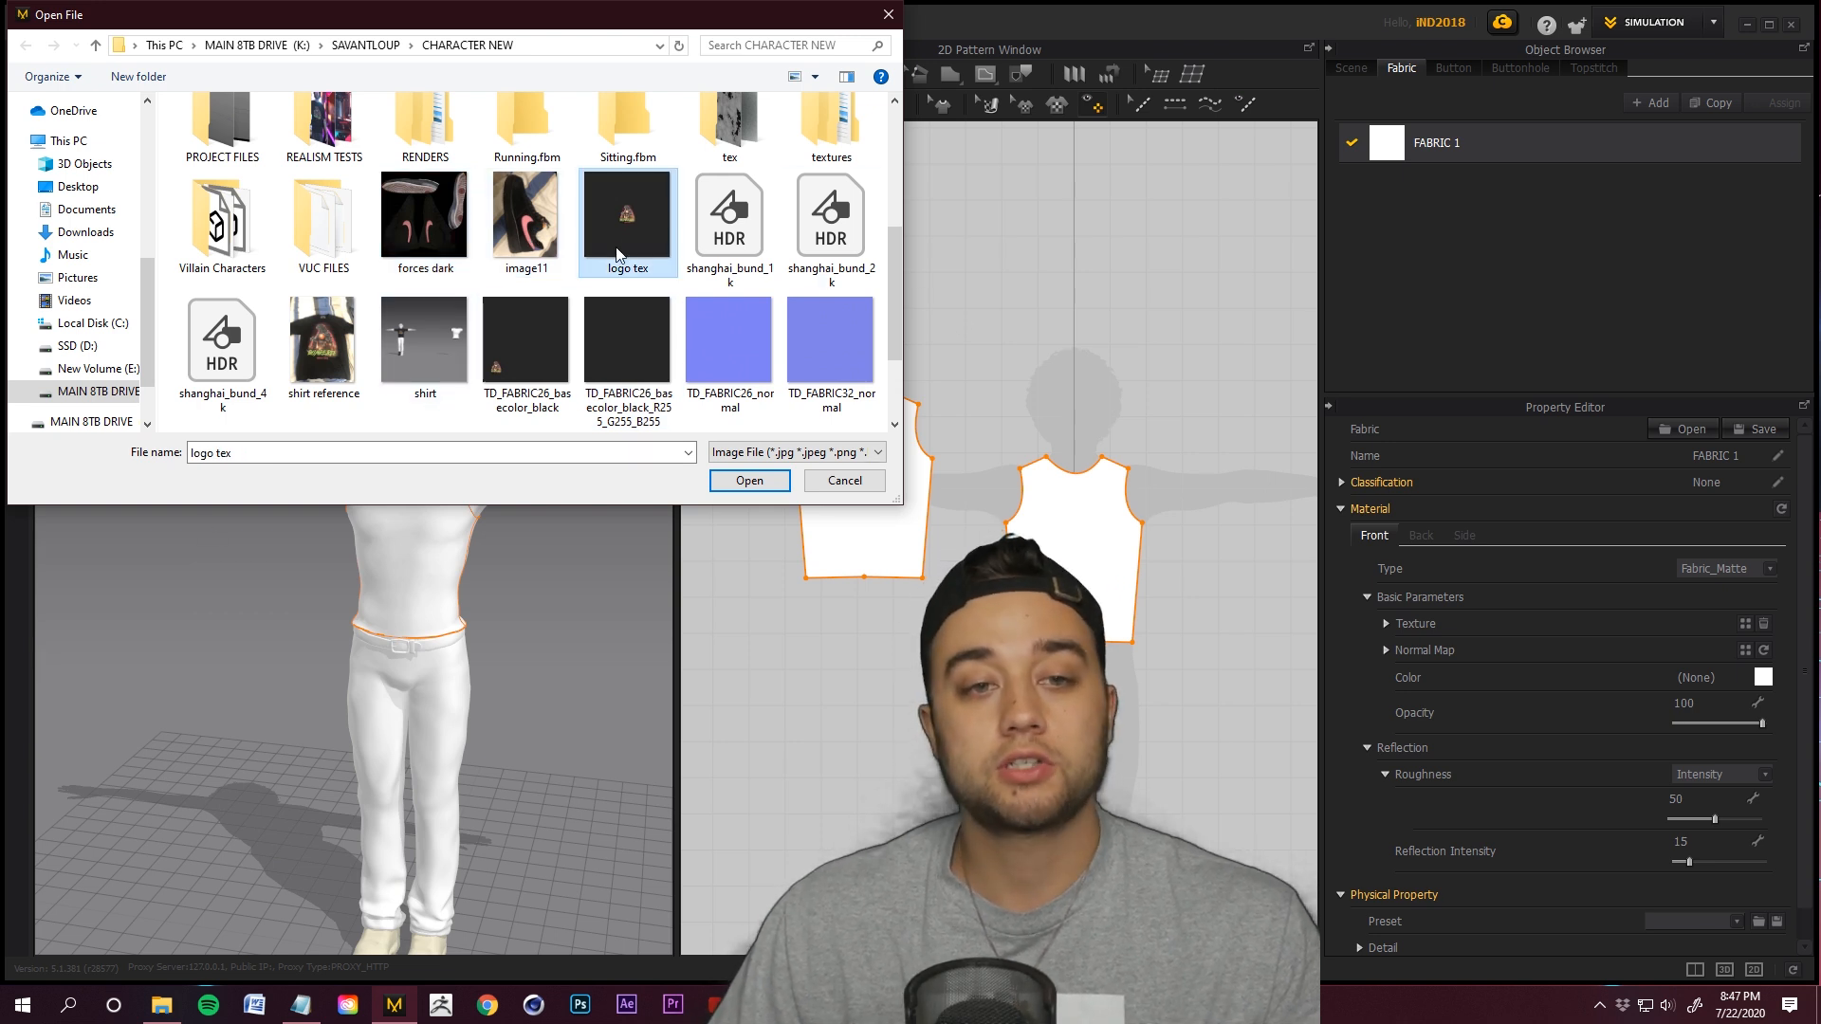
left_click(749, 480)
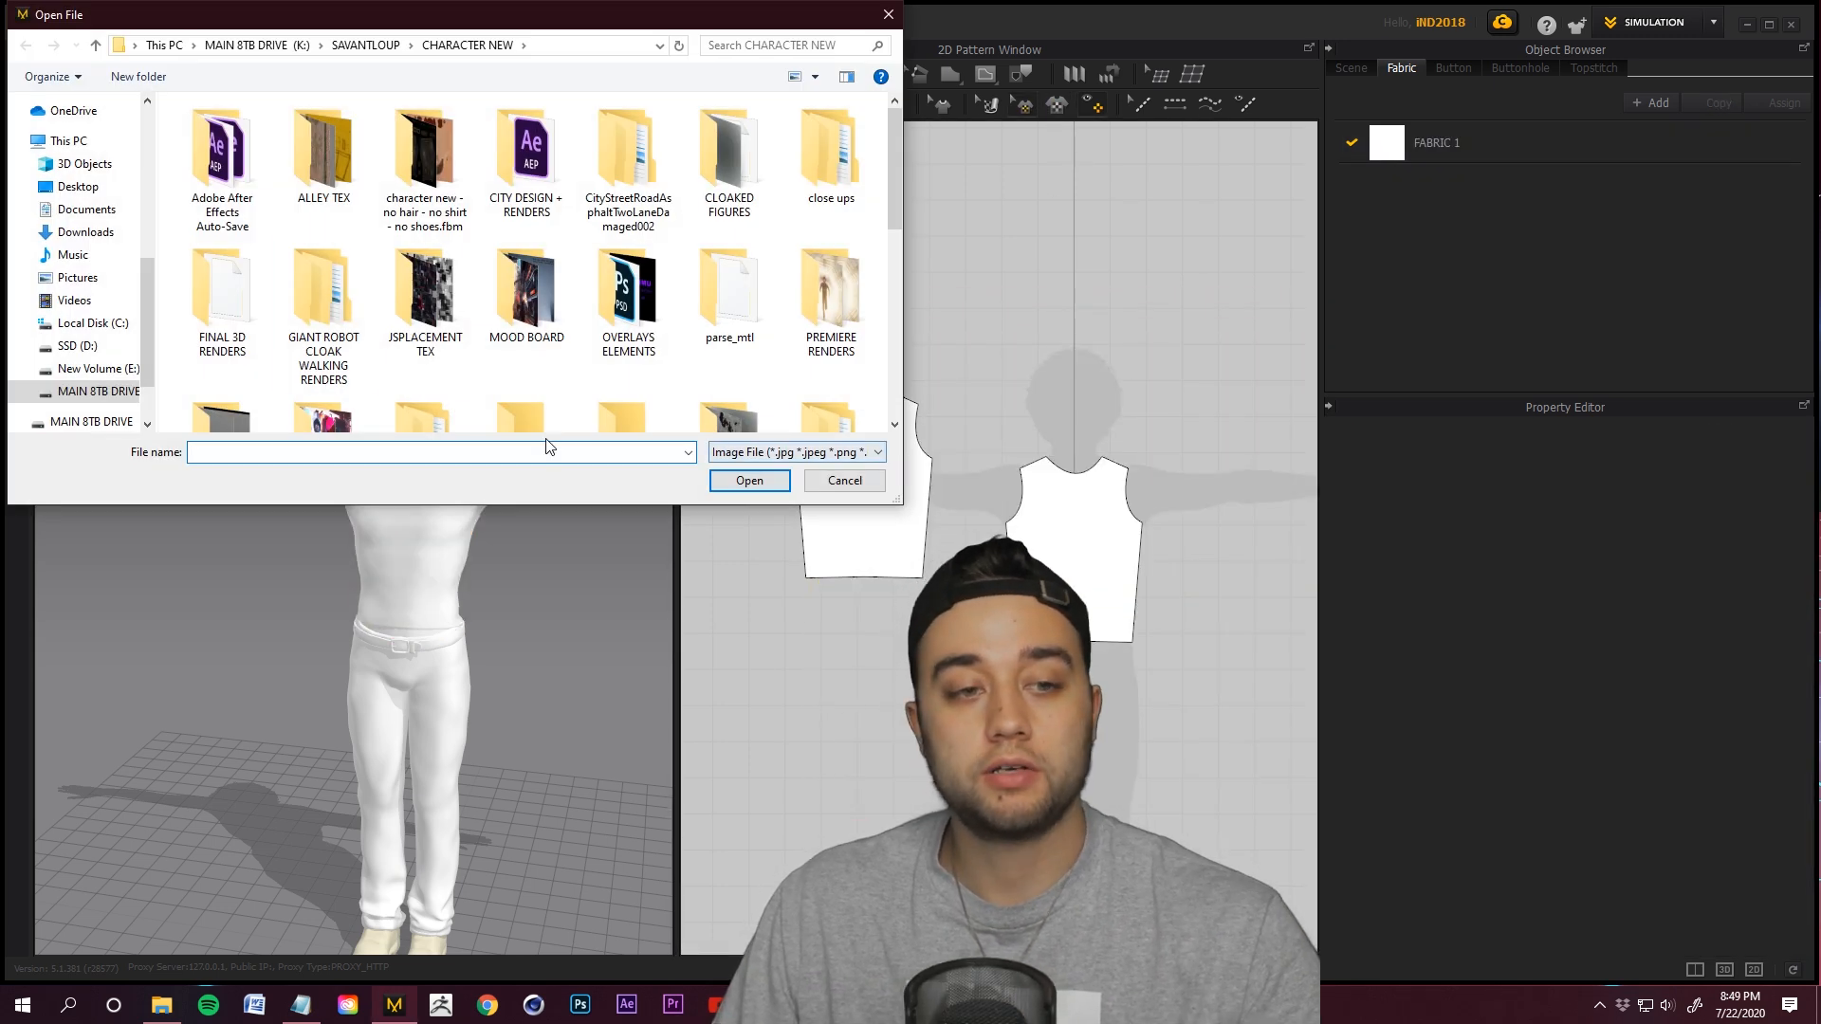
scroll(408, 360, "down", 2)
left_click(627, 142)
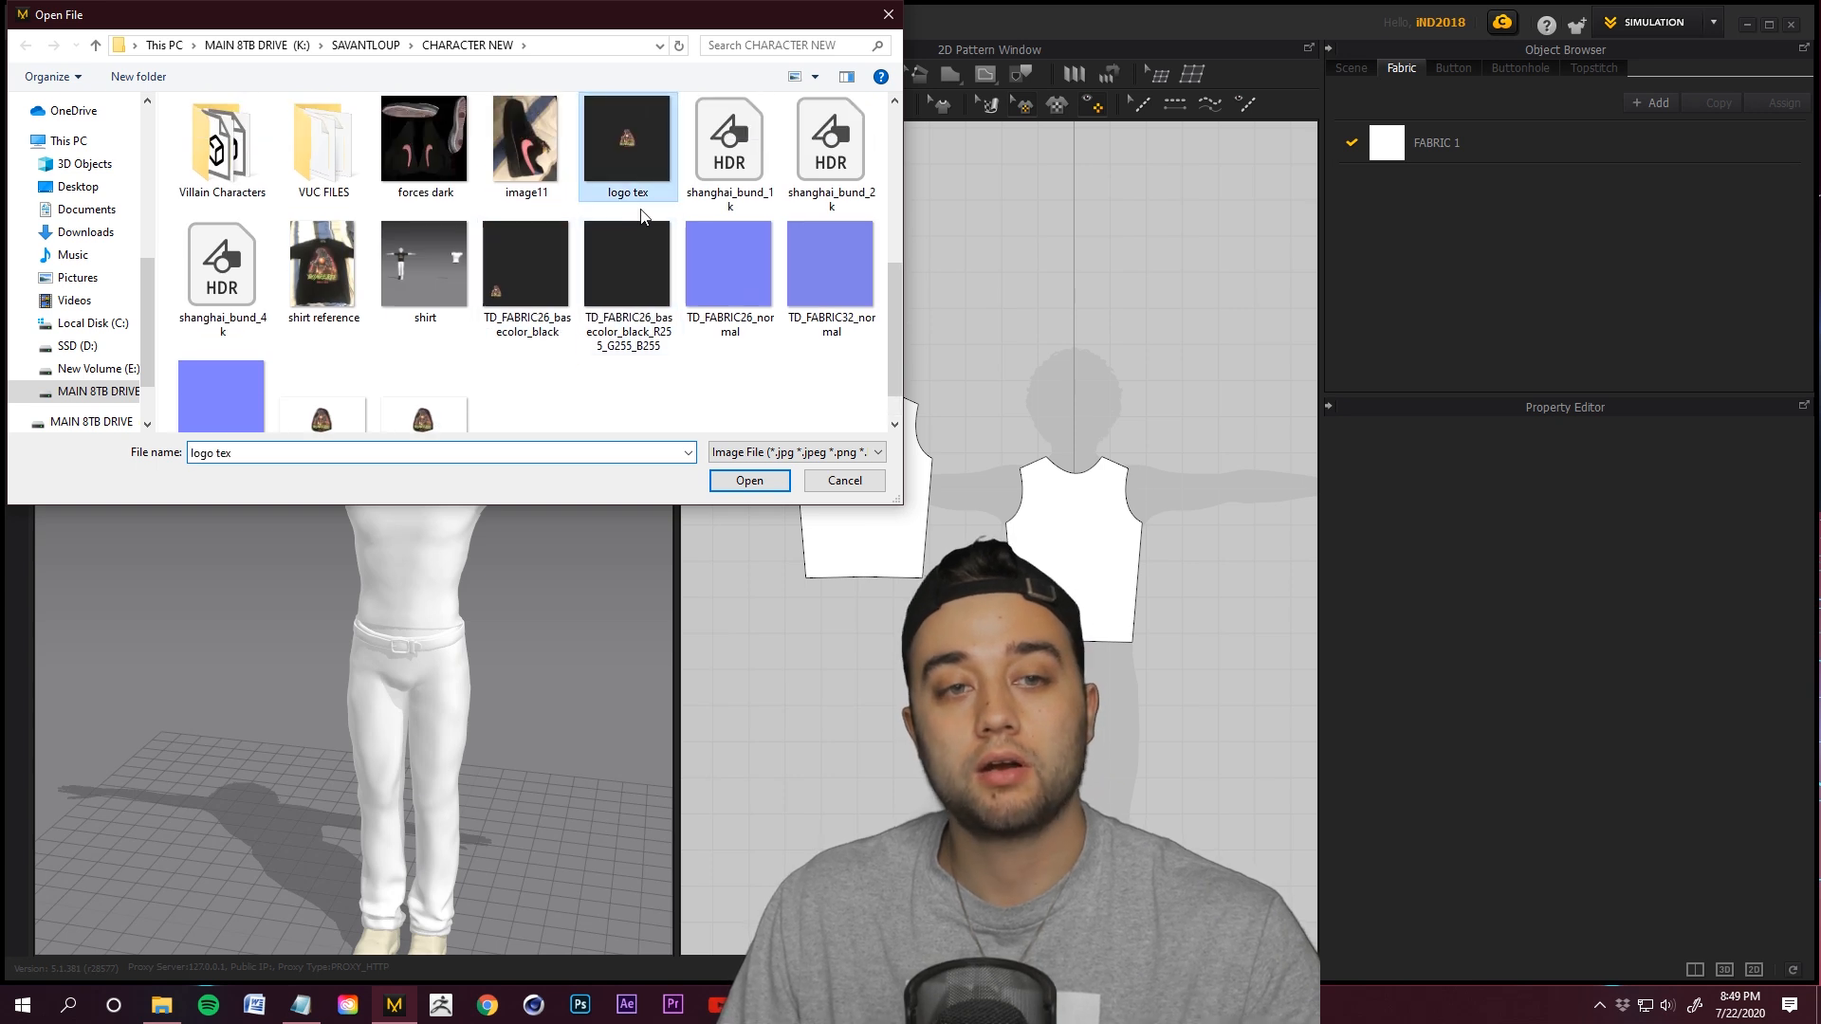
left_click(750, 481)
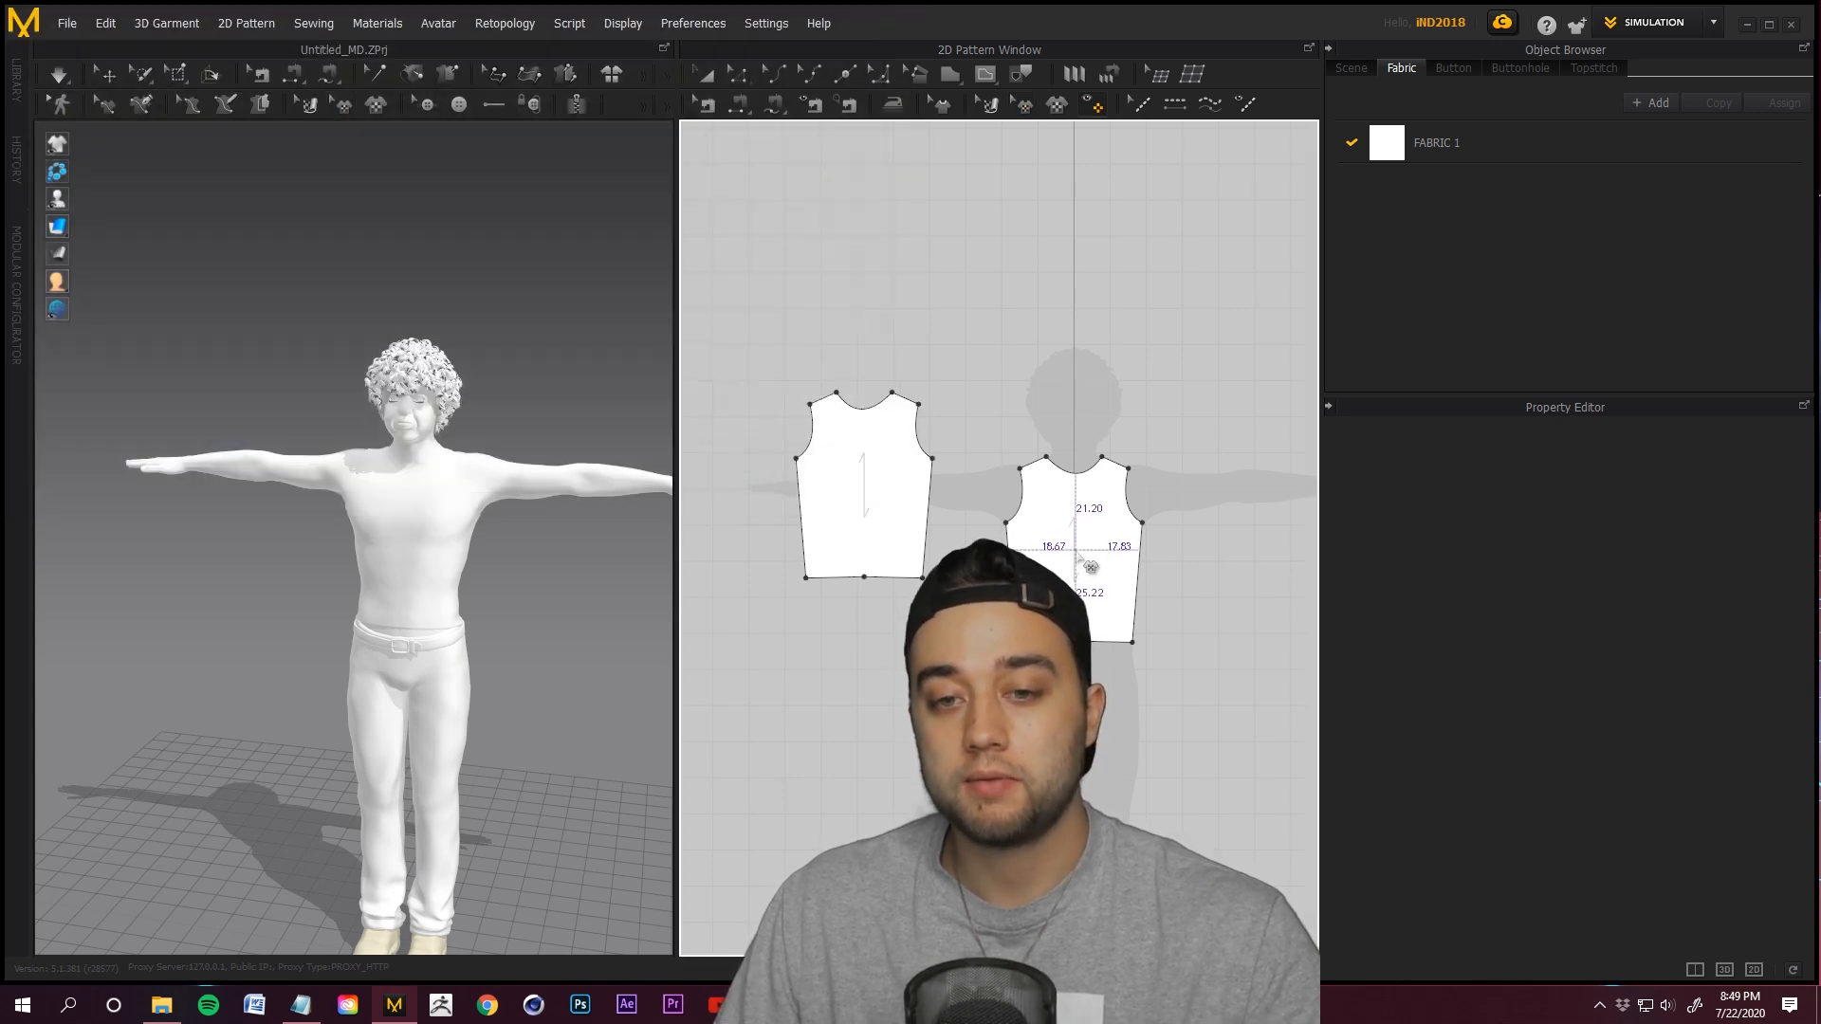
left_click(1091, 566)
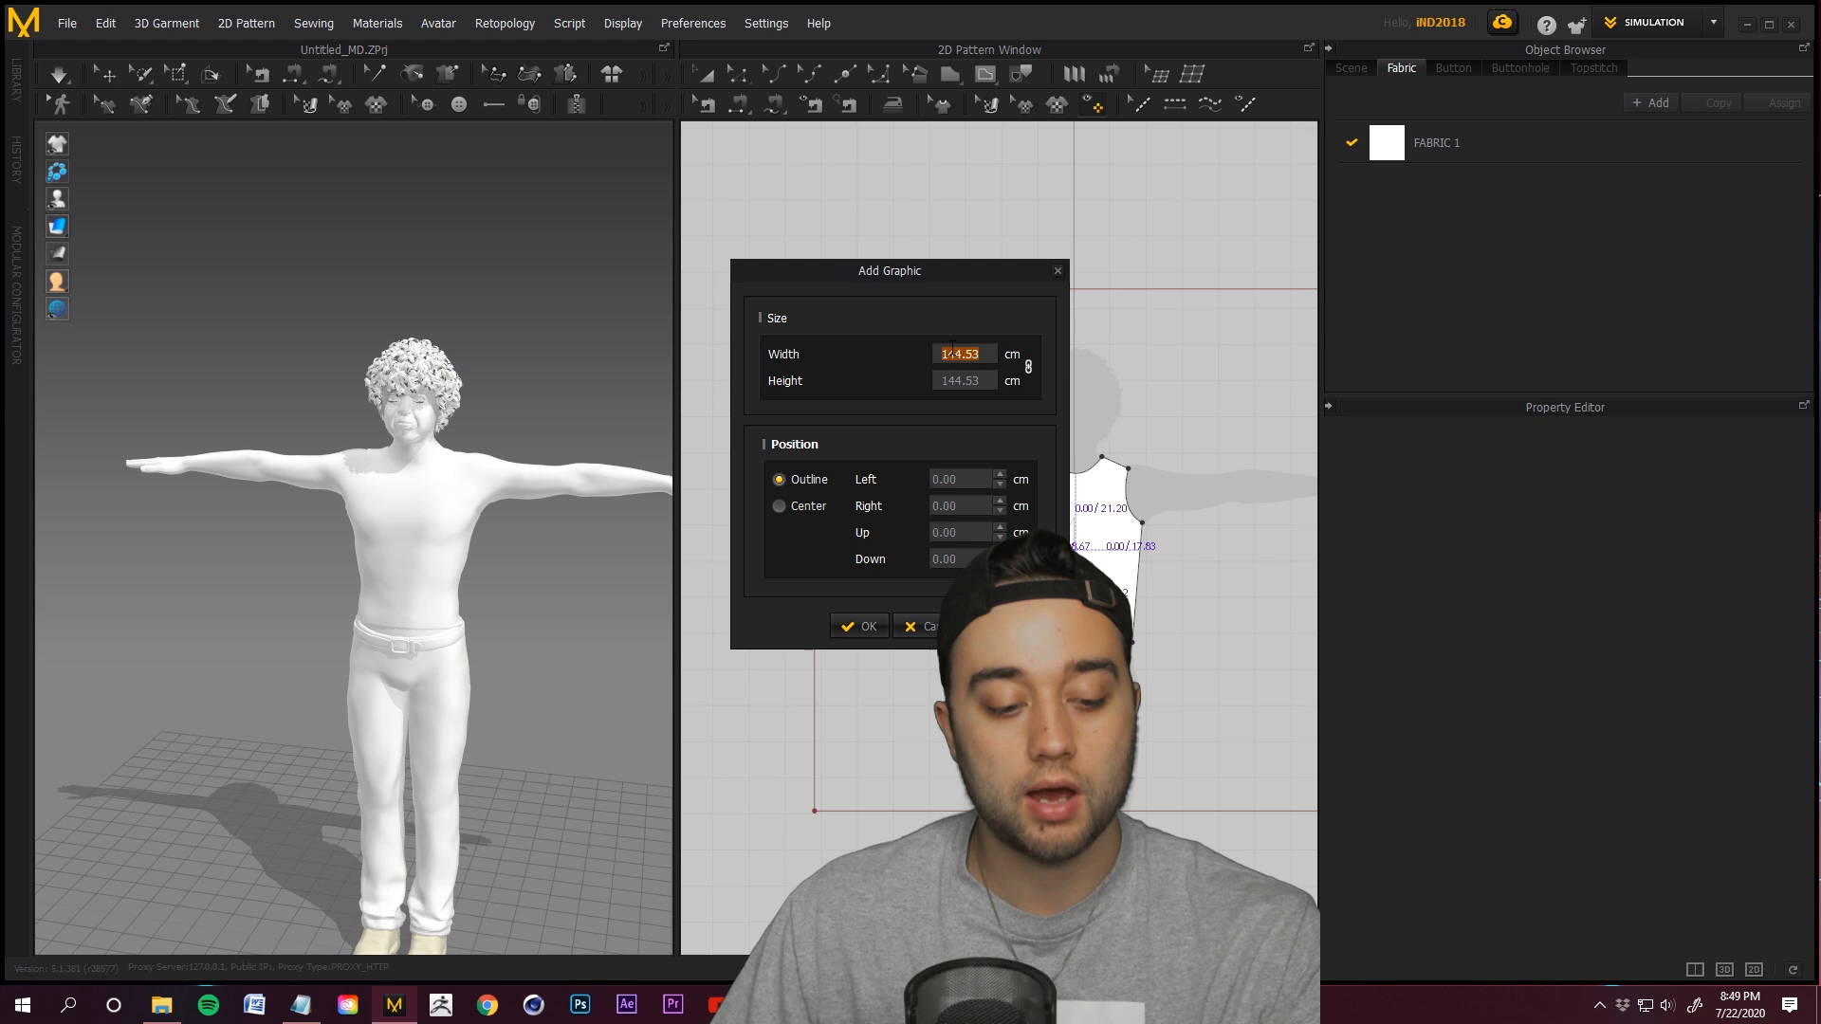
type("50")
key("Tab")
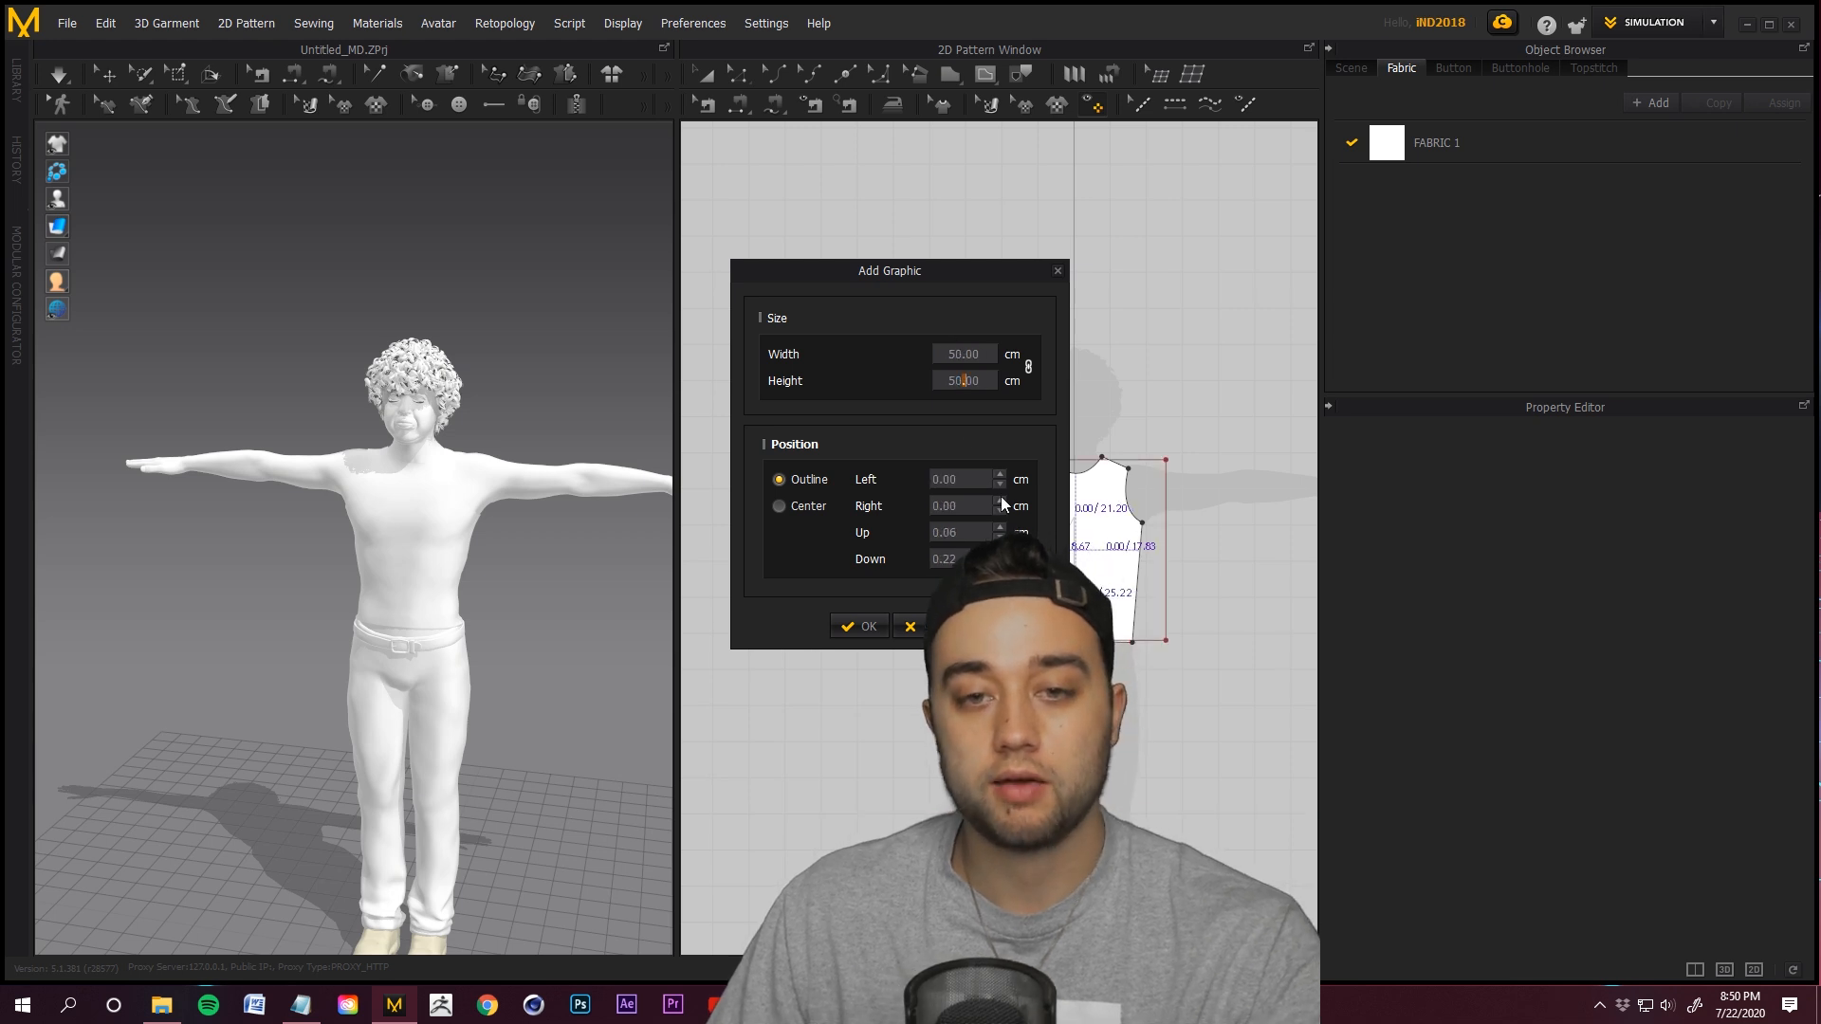
left_click(859, 626)
Enlarge the logo graphic on the front piece until its dark background extends well beyond the piece's outline.
left_click_drag(1132, 604, 1176, 650)
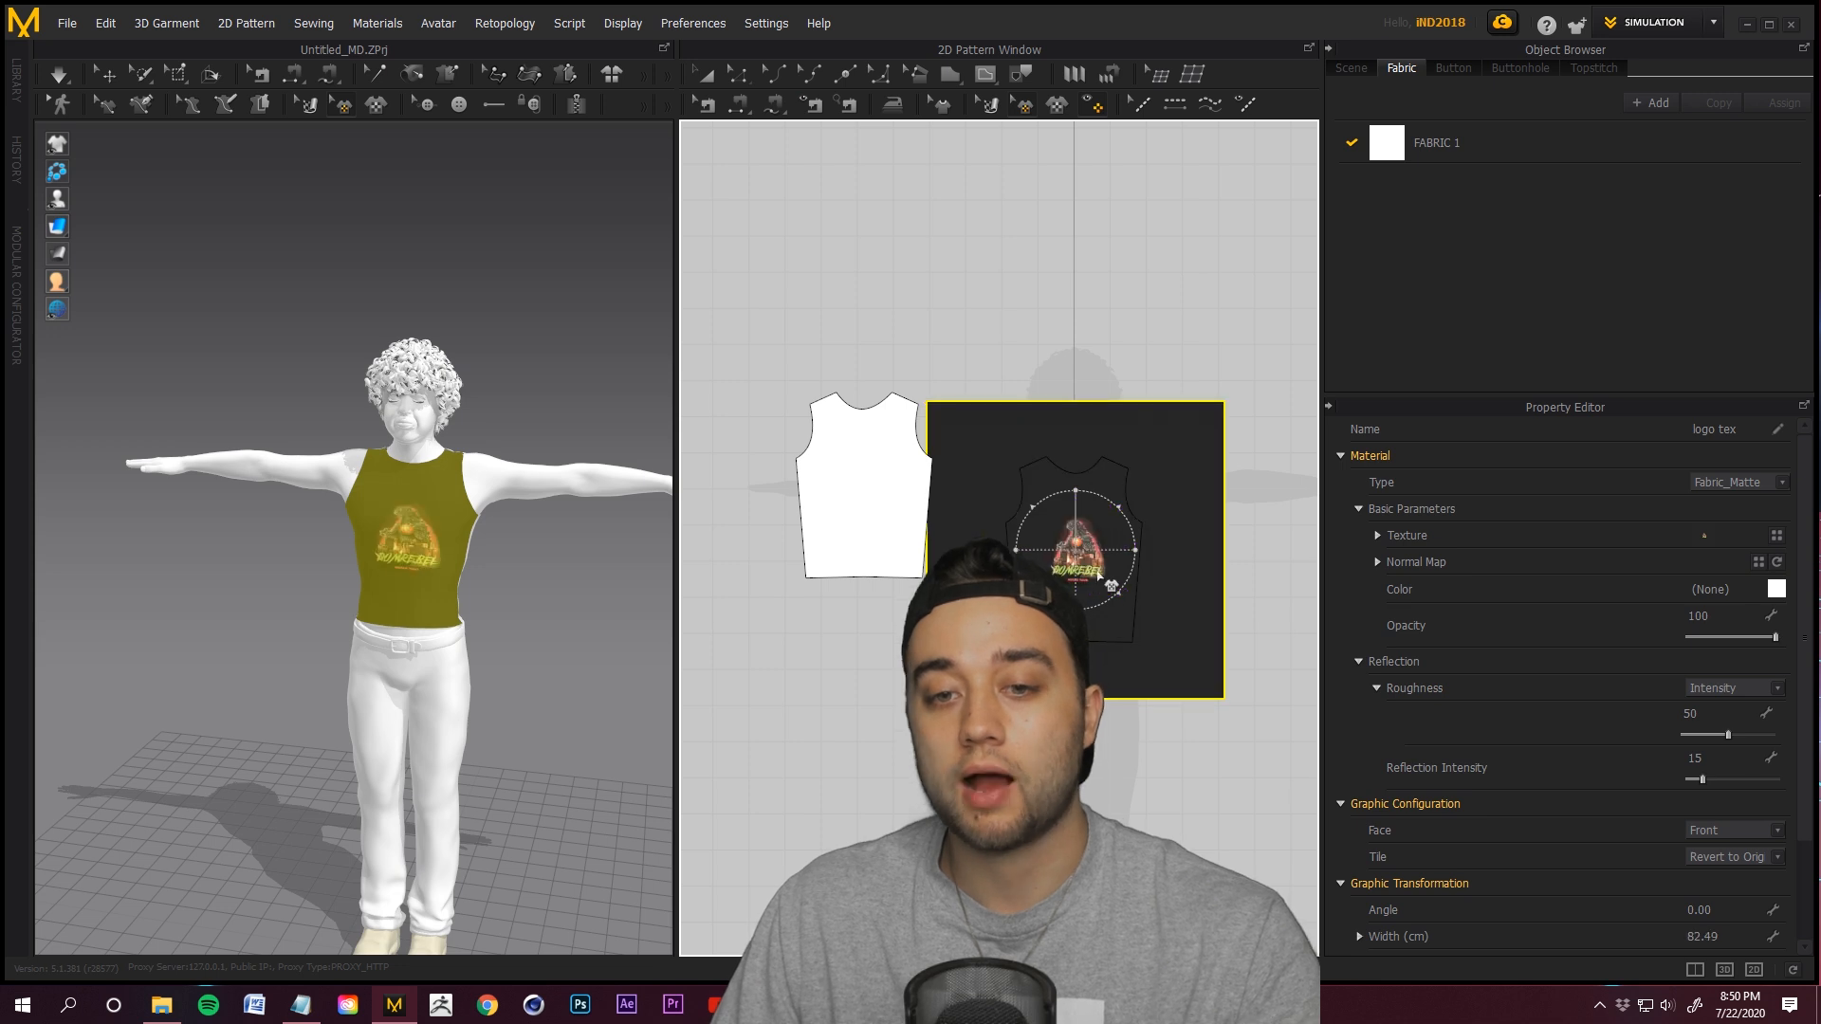
scroll(300, 469, "down", 3)
scroll(300, 470, "up", 4)
left_click_drag(1116, 593, 1135, 619)
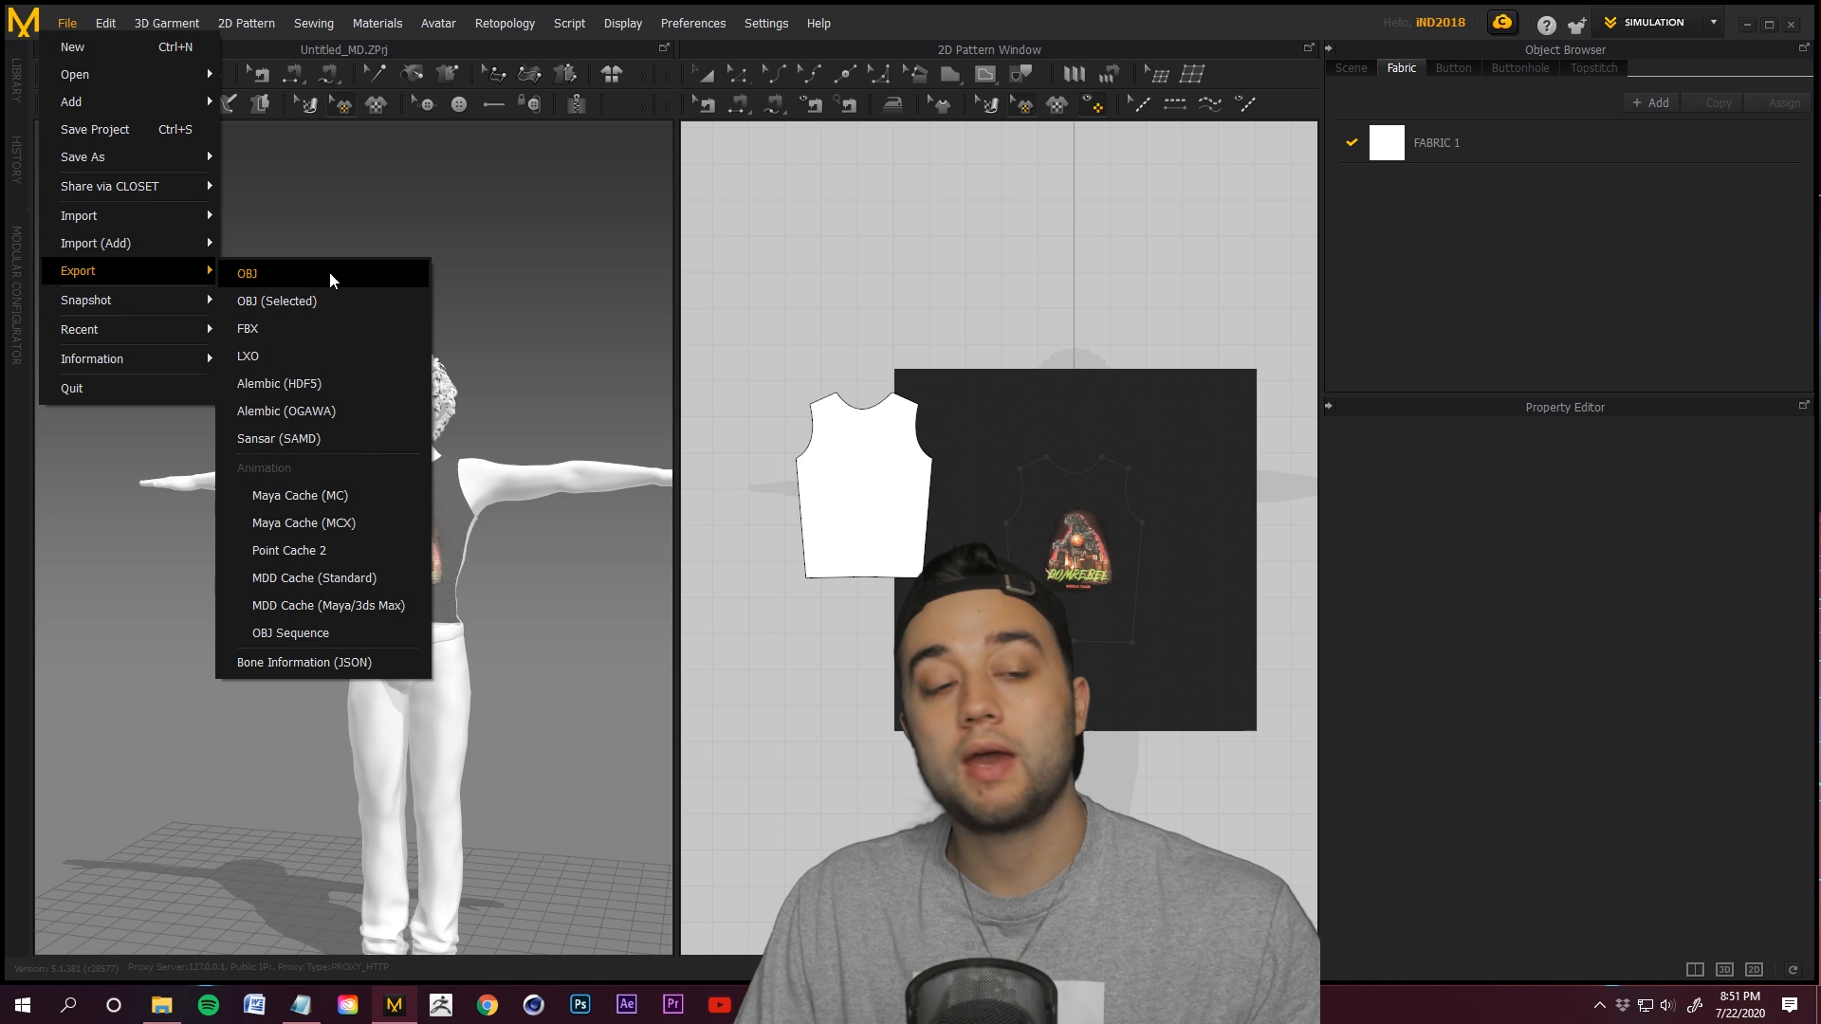
Export the garment as an OBJ and bring the shirt ready object into the character scene in Cinema 4D.
left_click(365, 418)
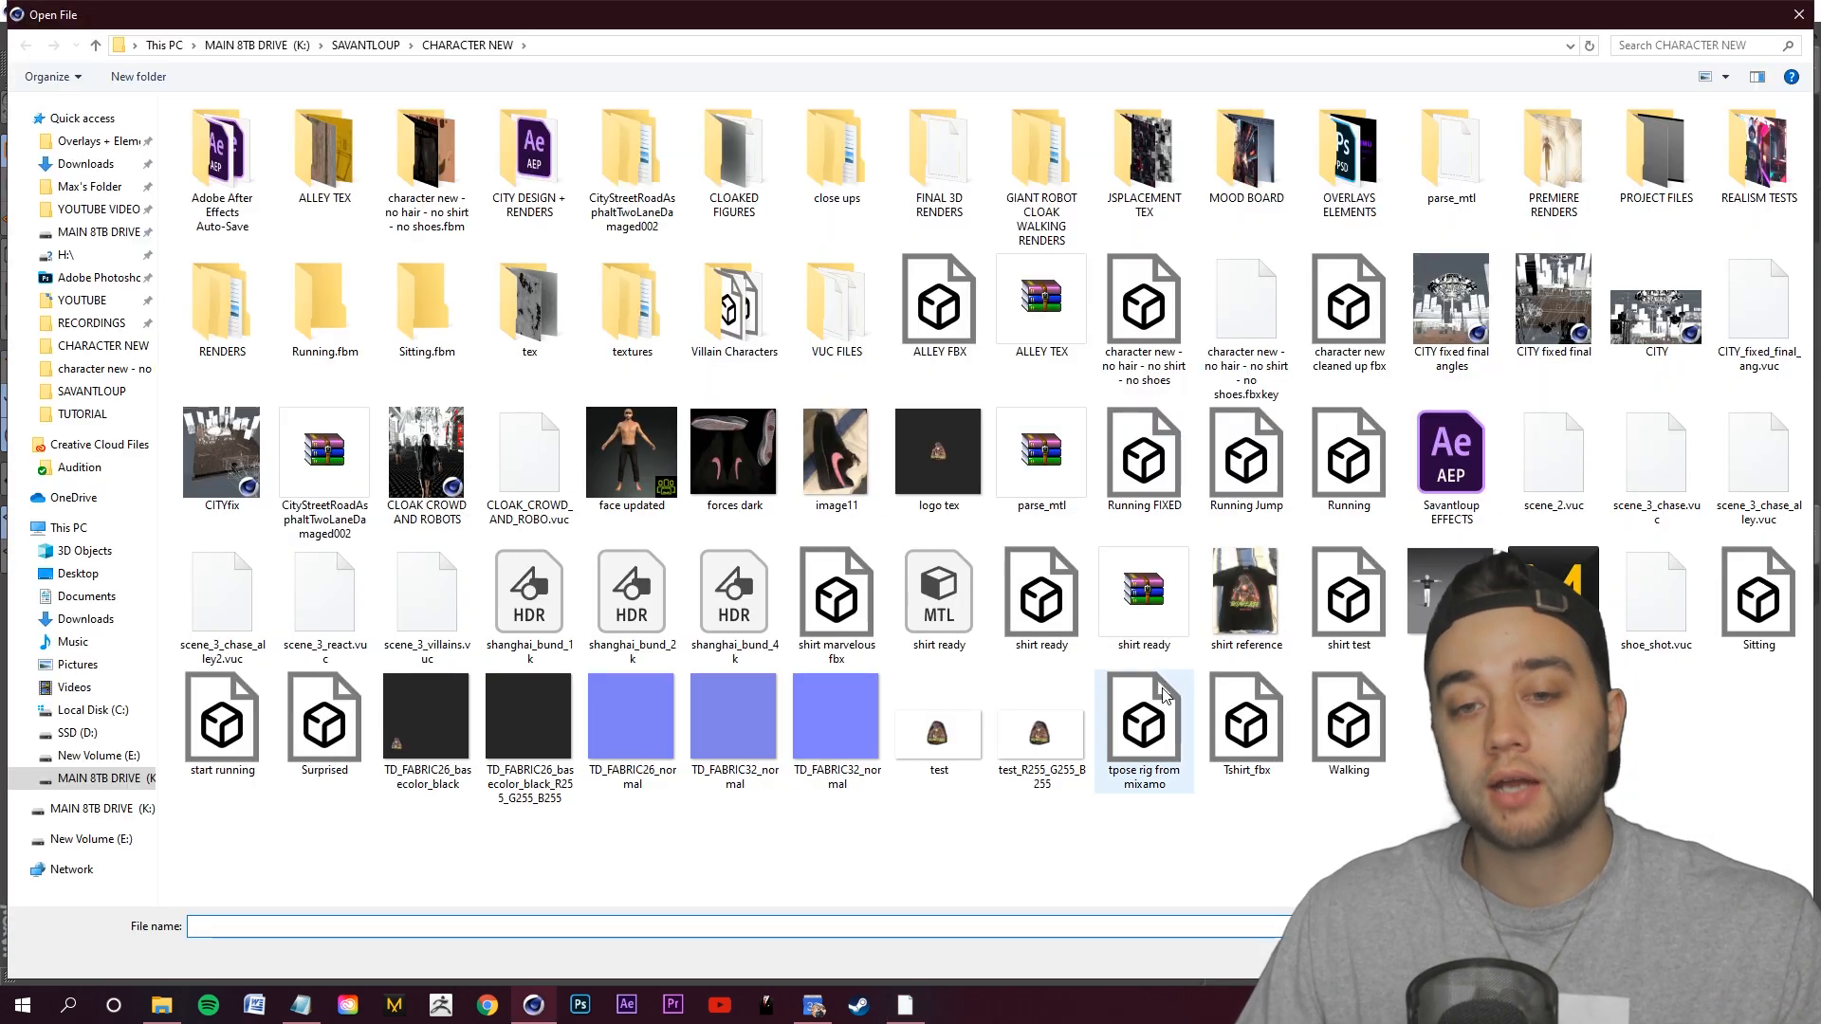
left_click(1036, 598)
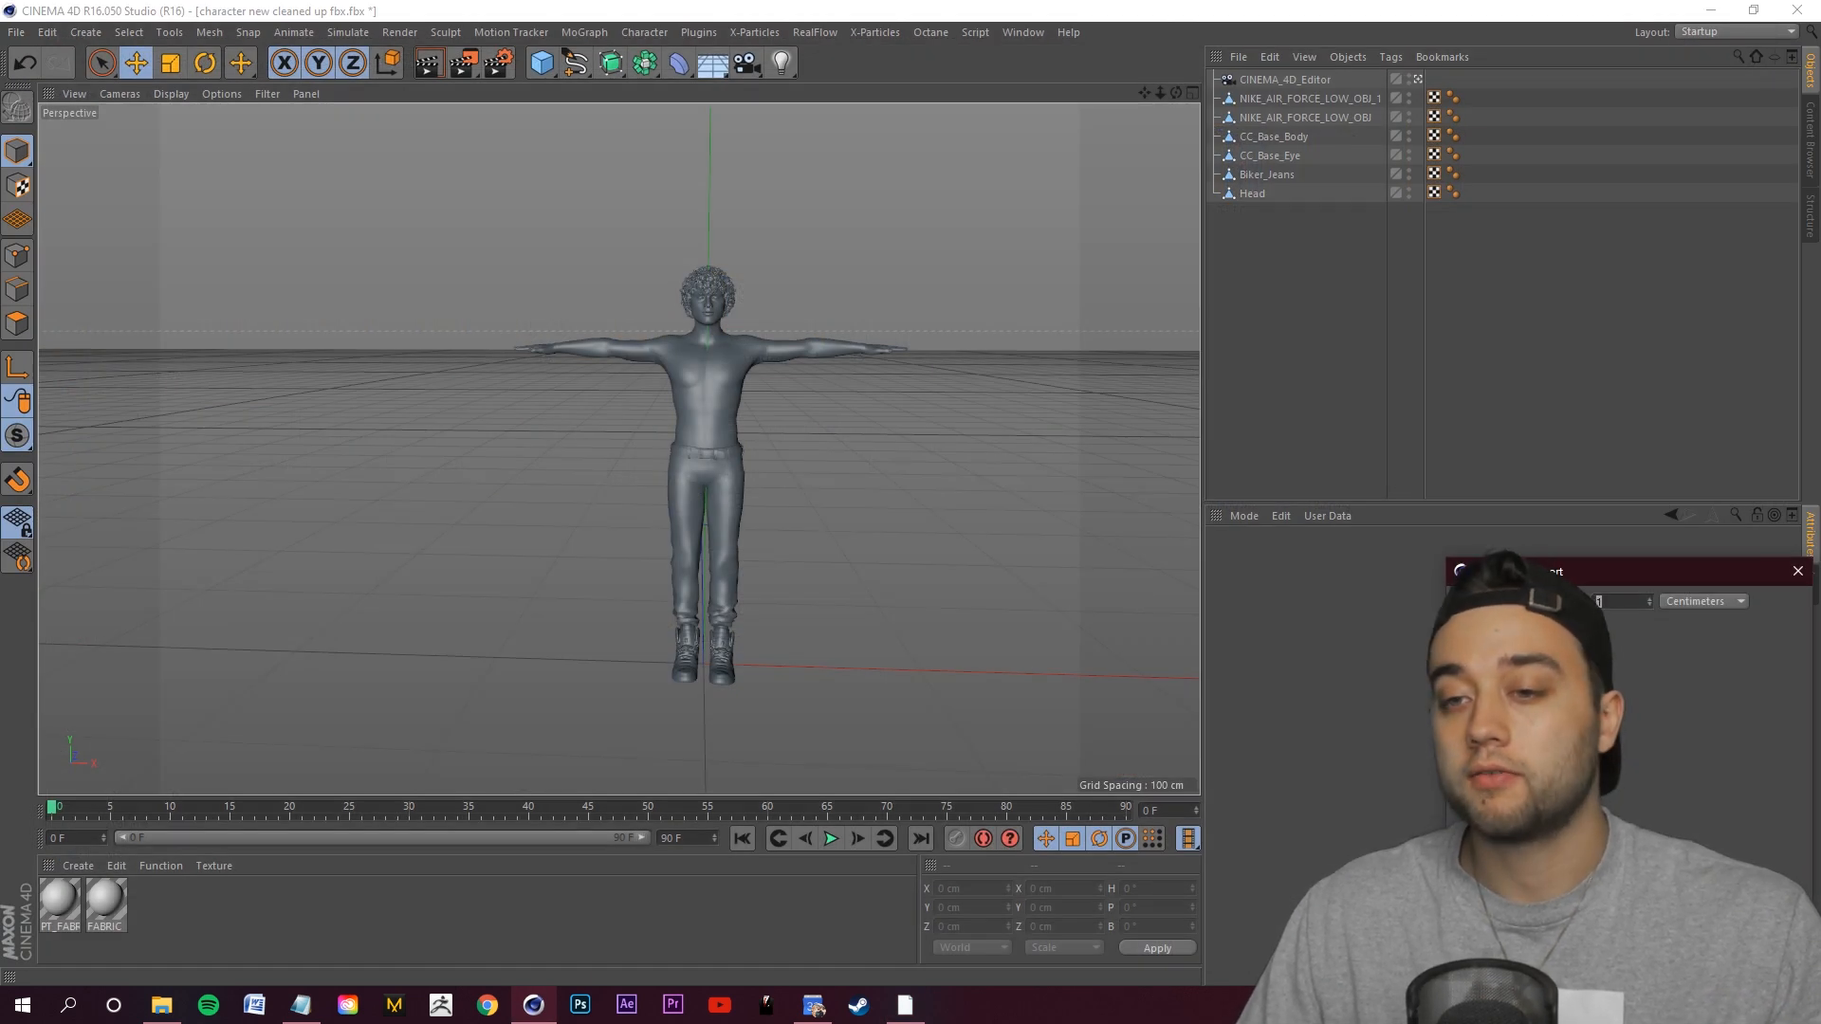
left_click(1000, 656)
left_click_drag(744, 442, 684, 320, "alt")
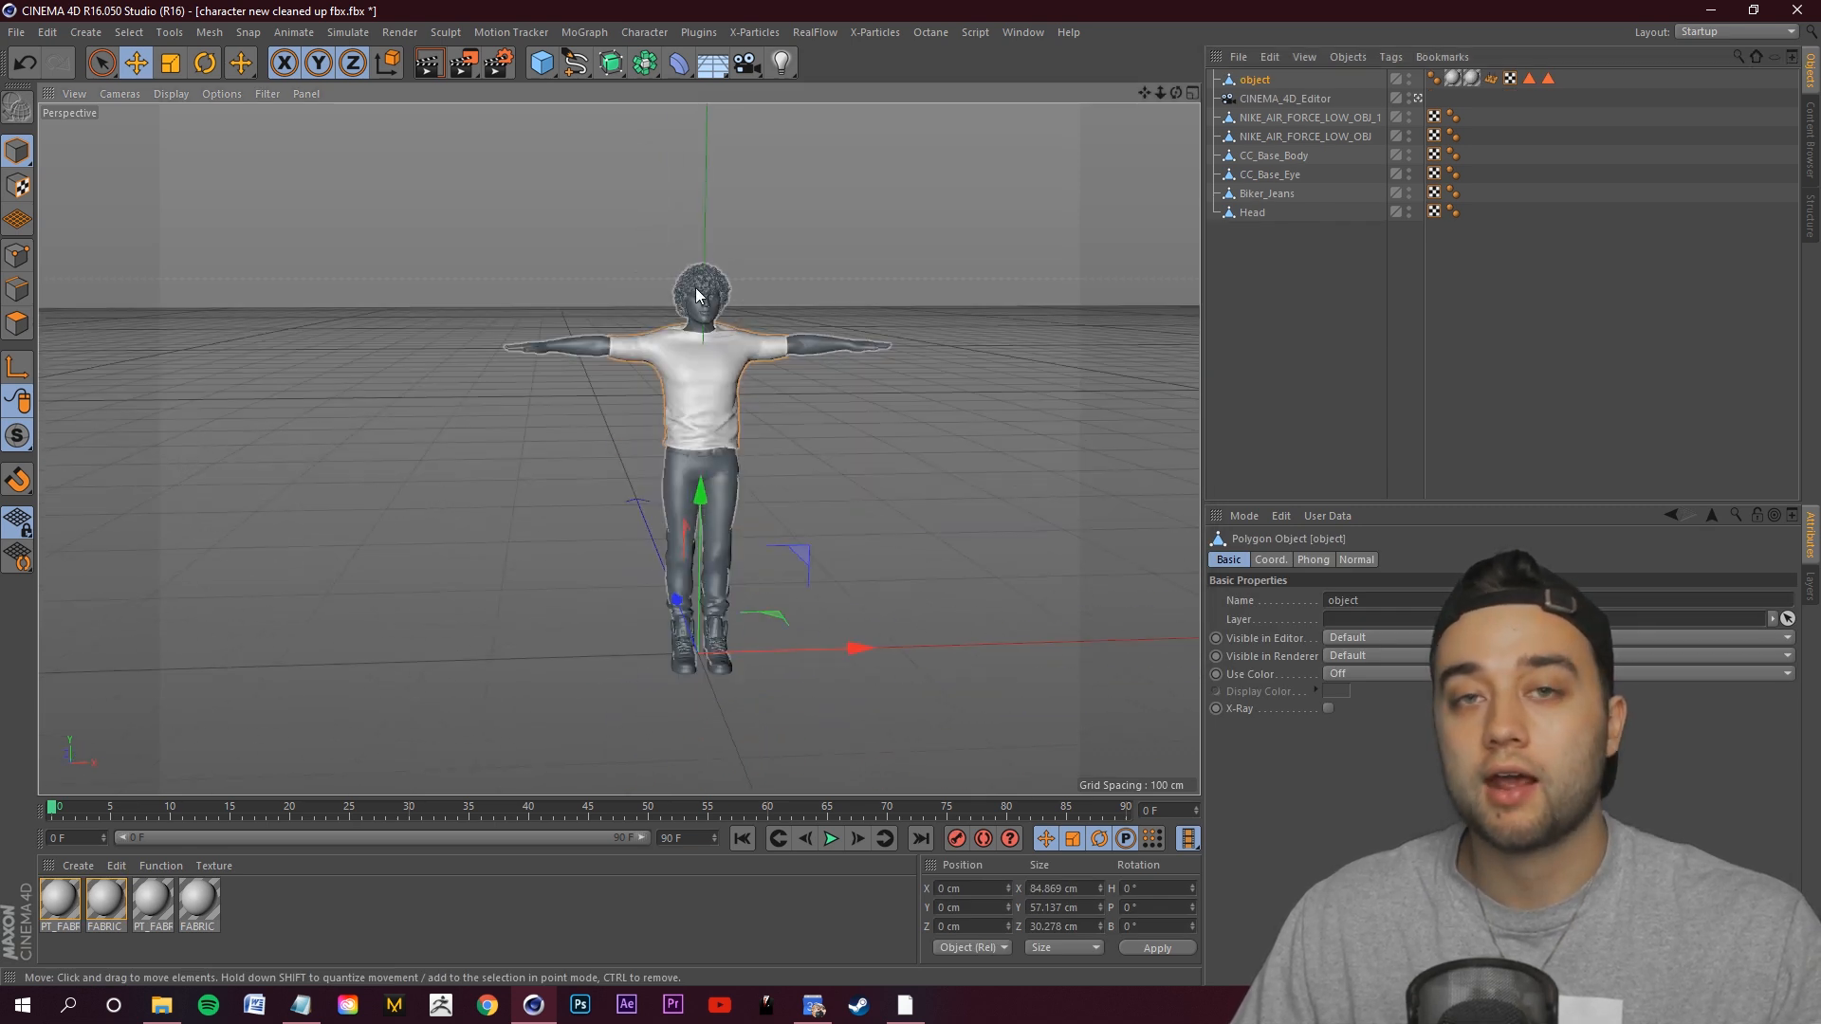
scroll(628, 520, "up", 5)
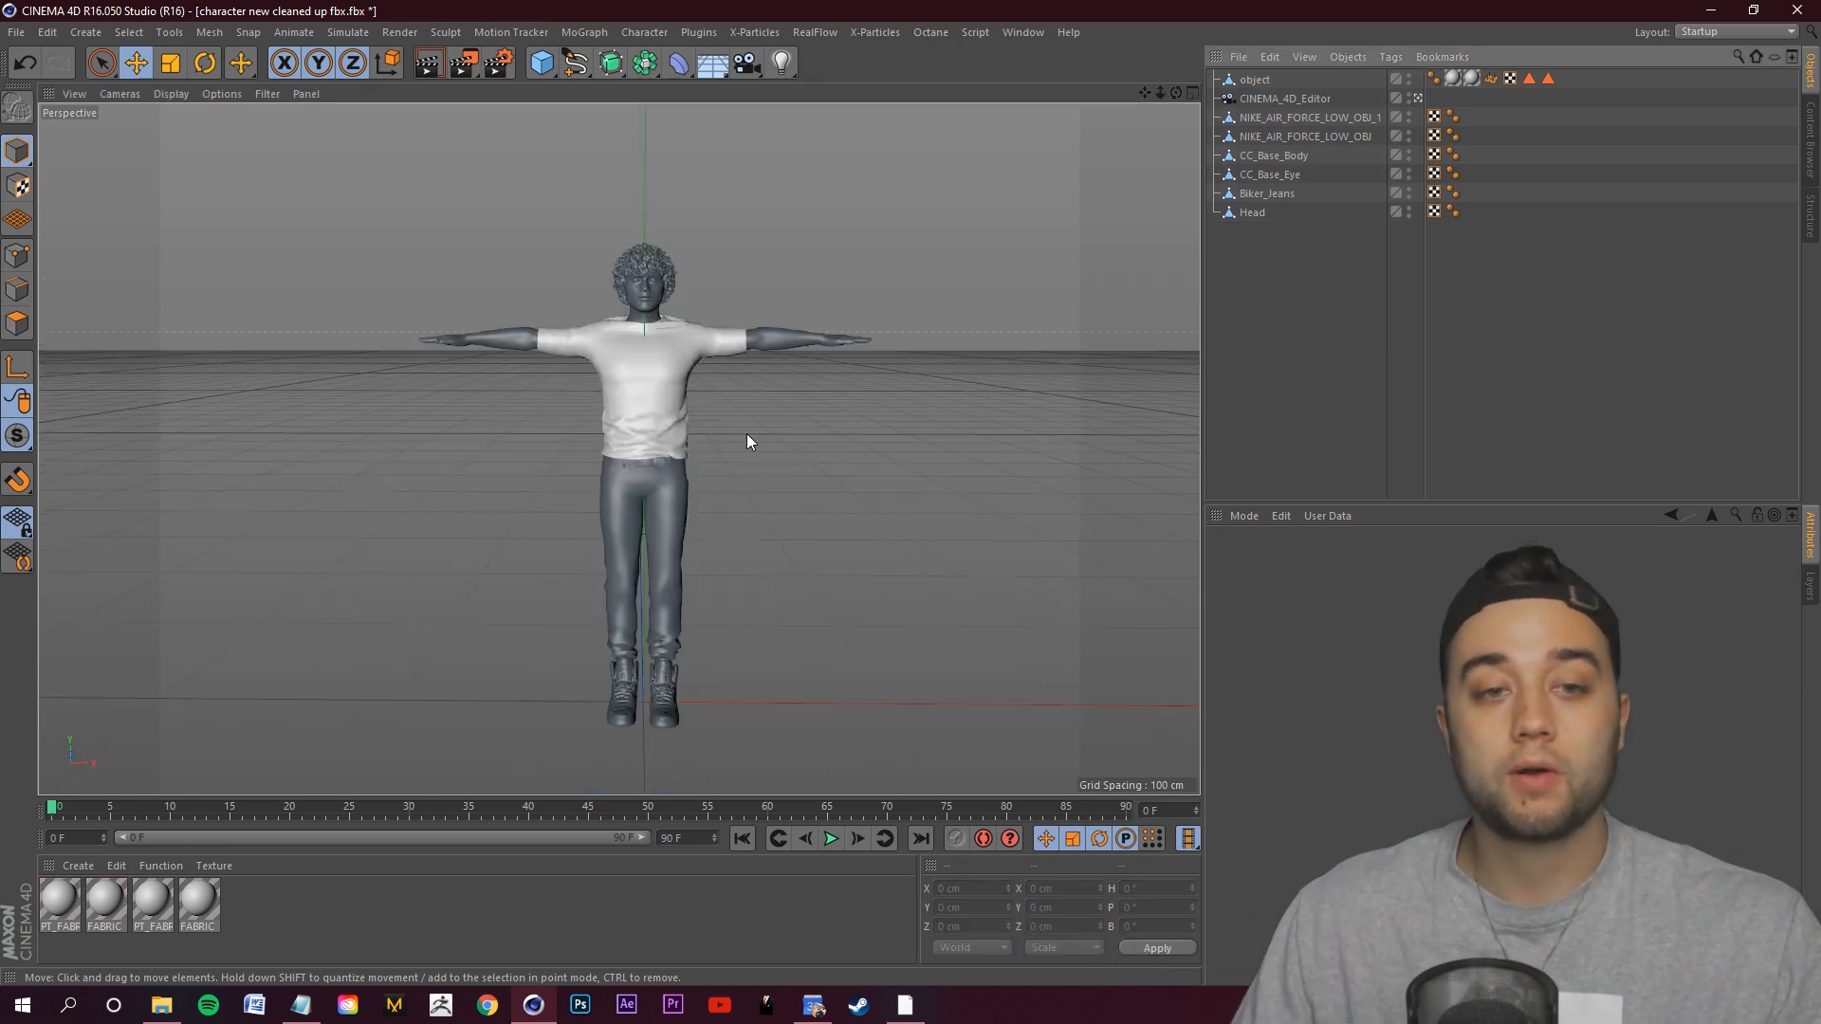
Create an Octane material with logo tex.jpg as its diffuse texture and apply it to the shirt.
double_click(288, 936)
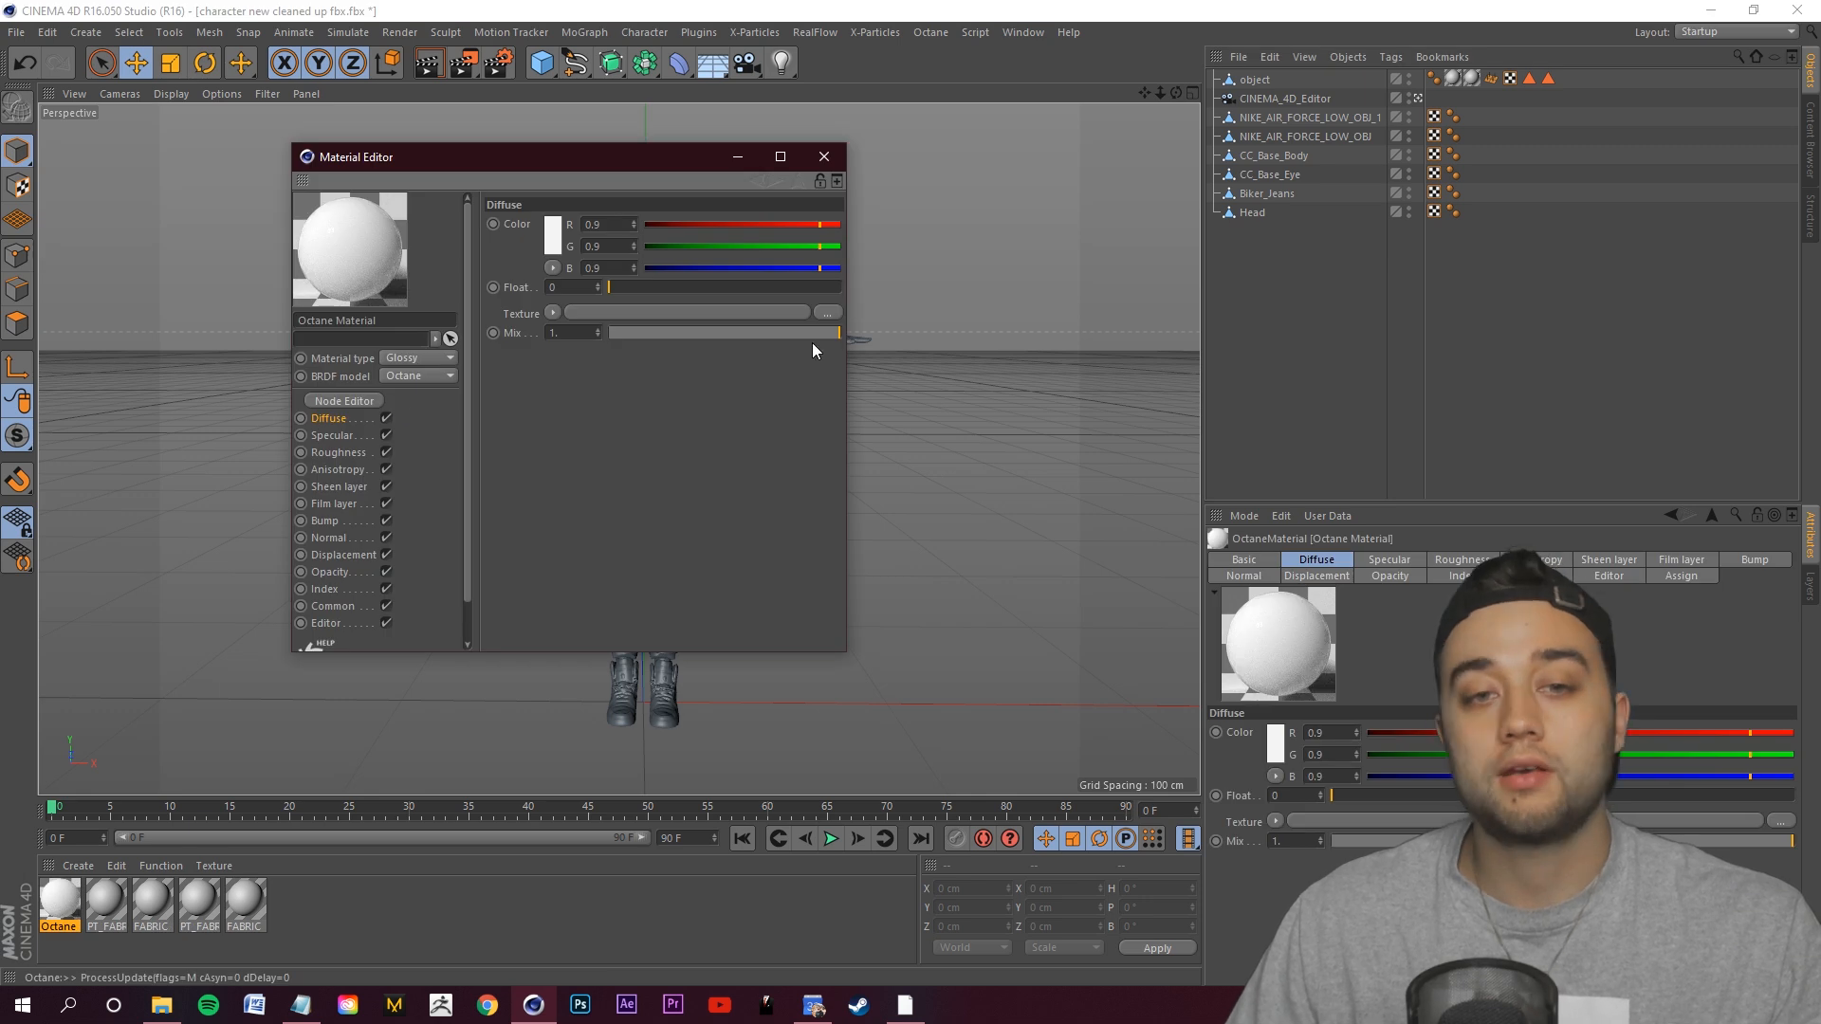
left_click(827, 313)
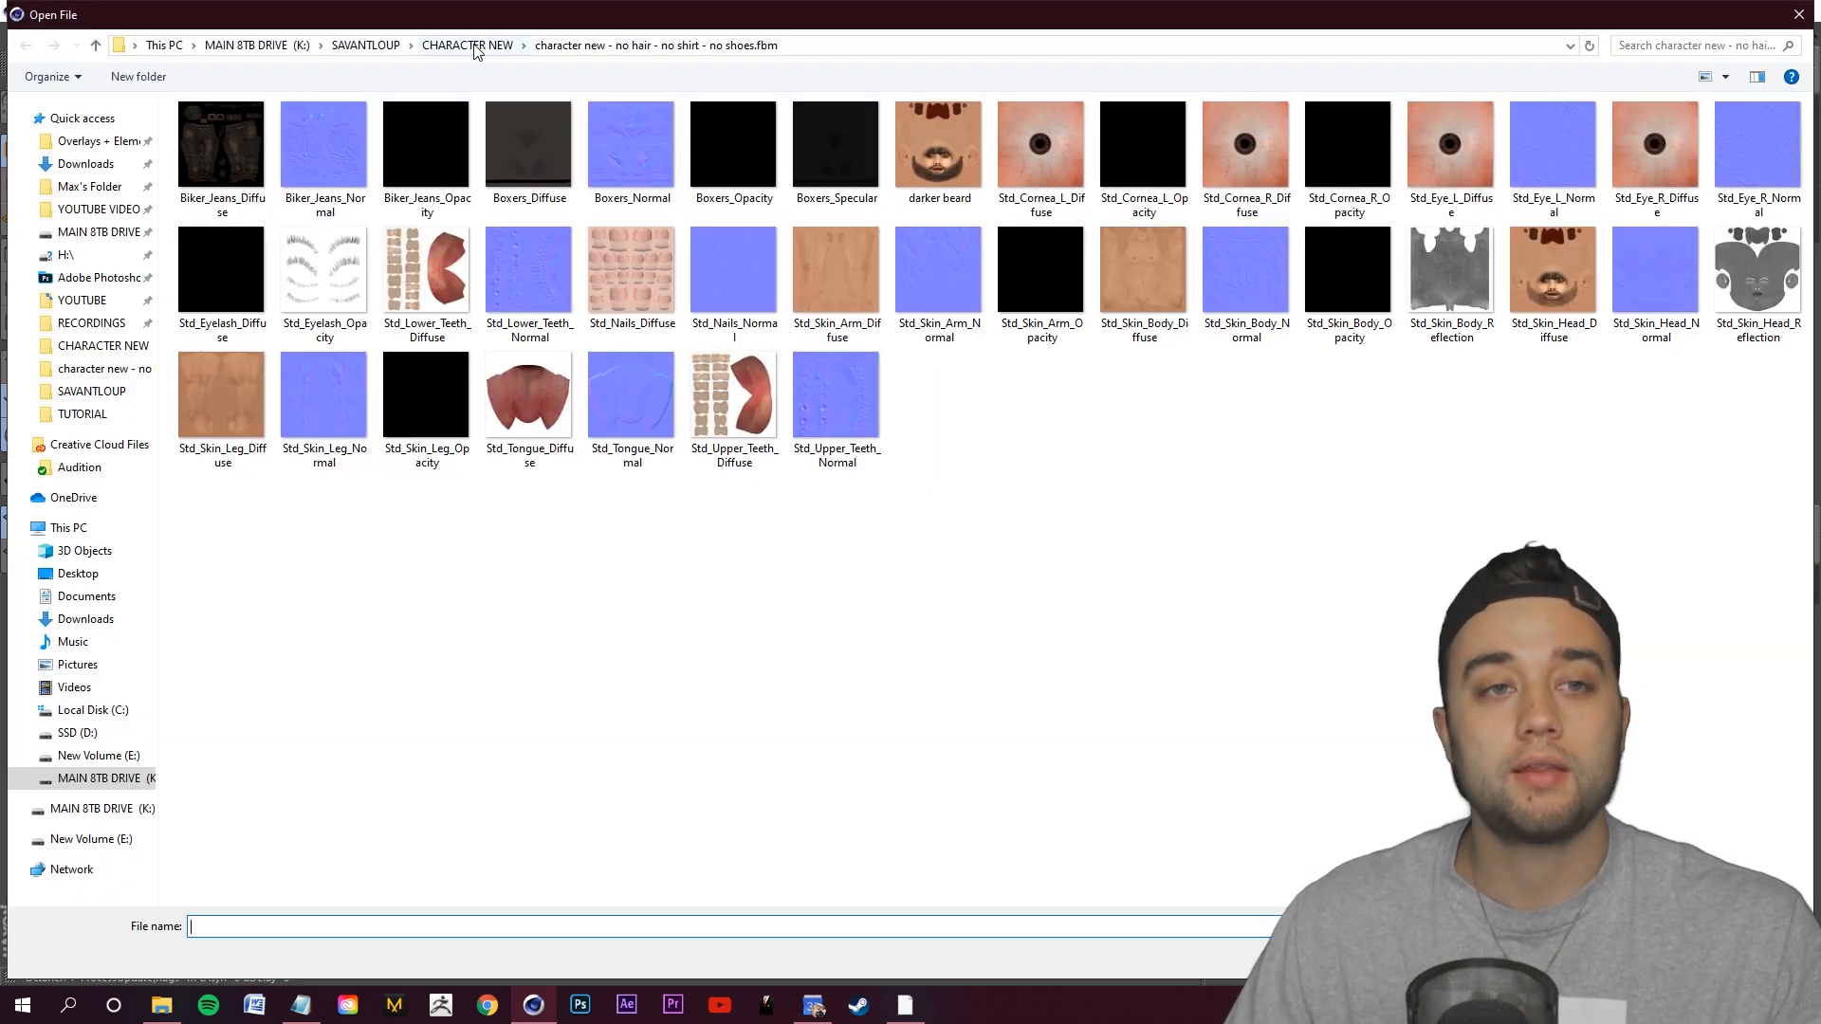
left_click(479, 48)
left_click(933, 488)
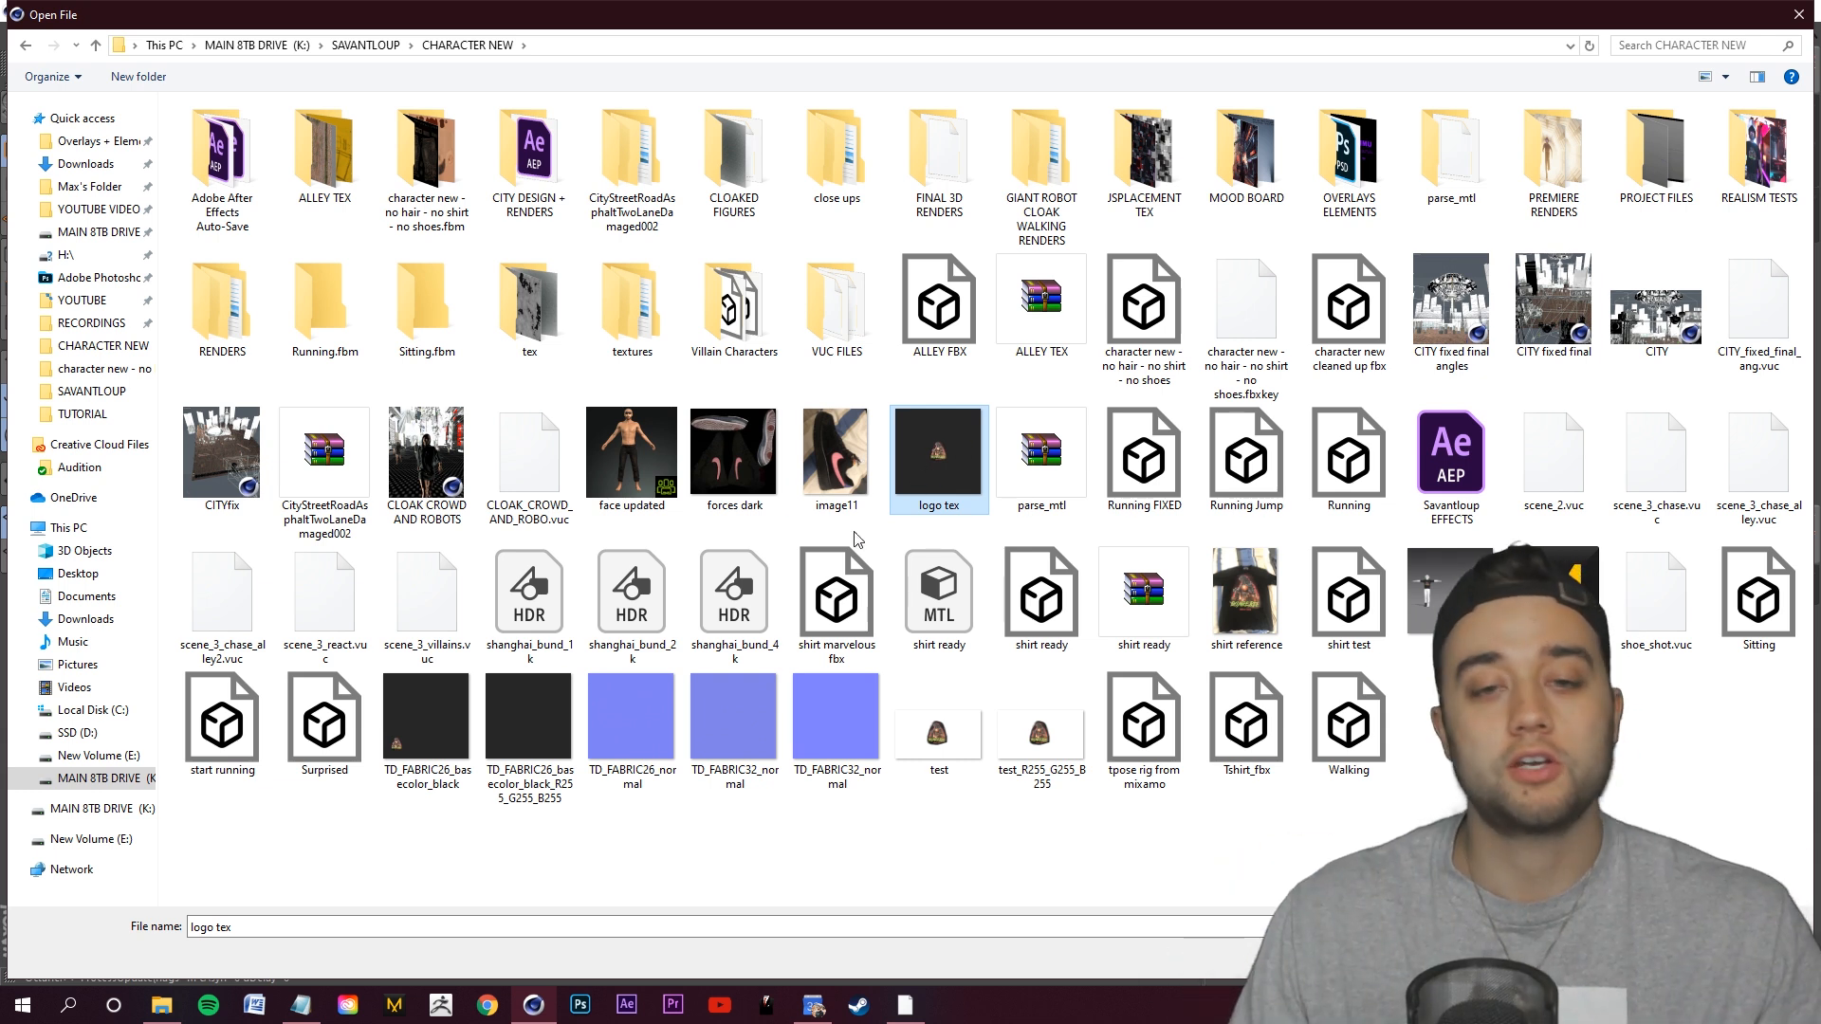
left_click(1668, 957)
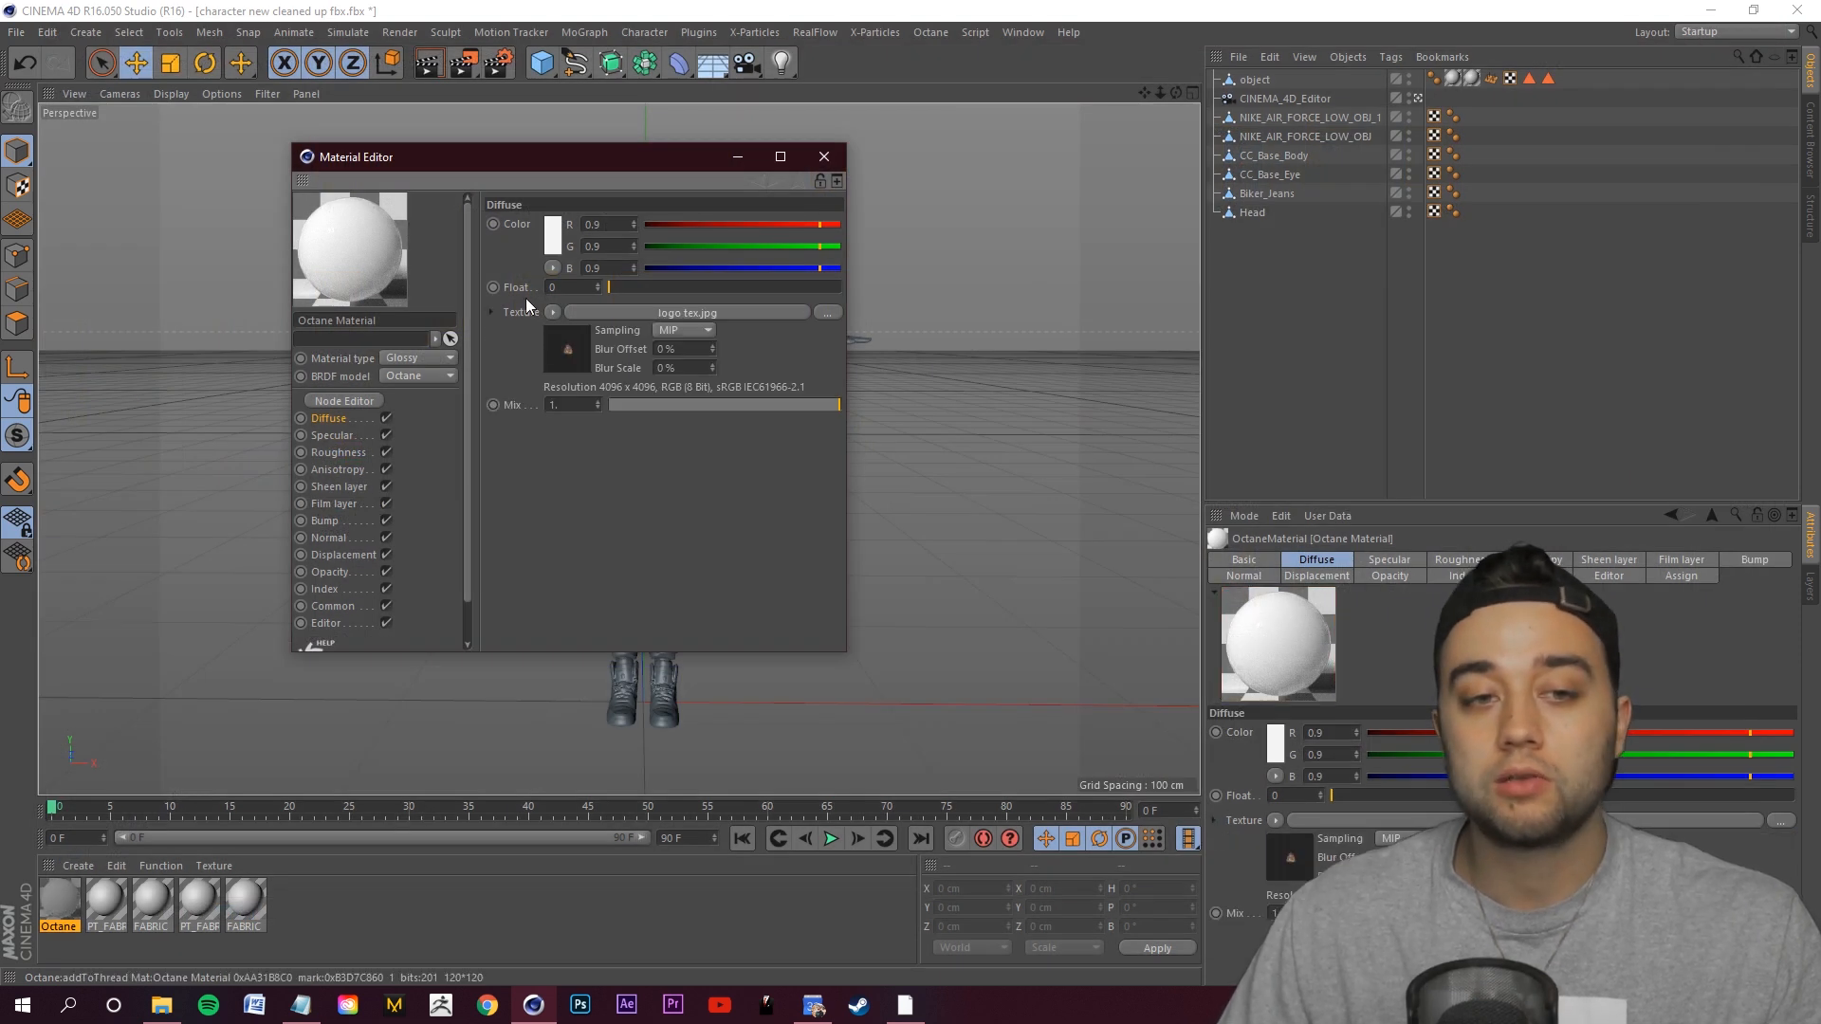
left_click(823, 156)
left_click_drag(524, 511, 637, 400)
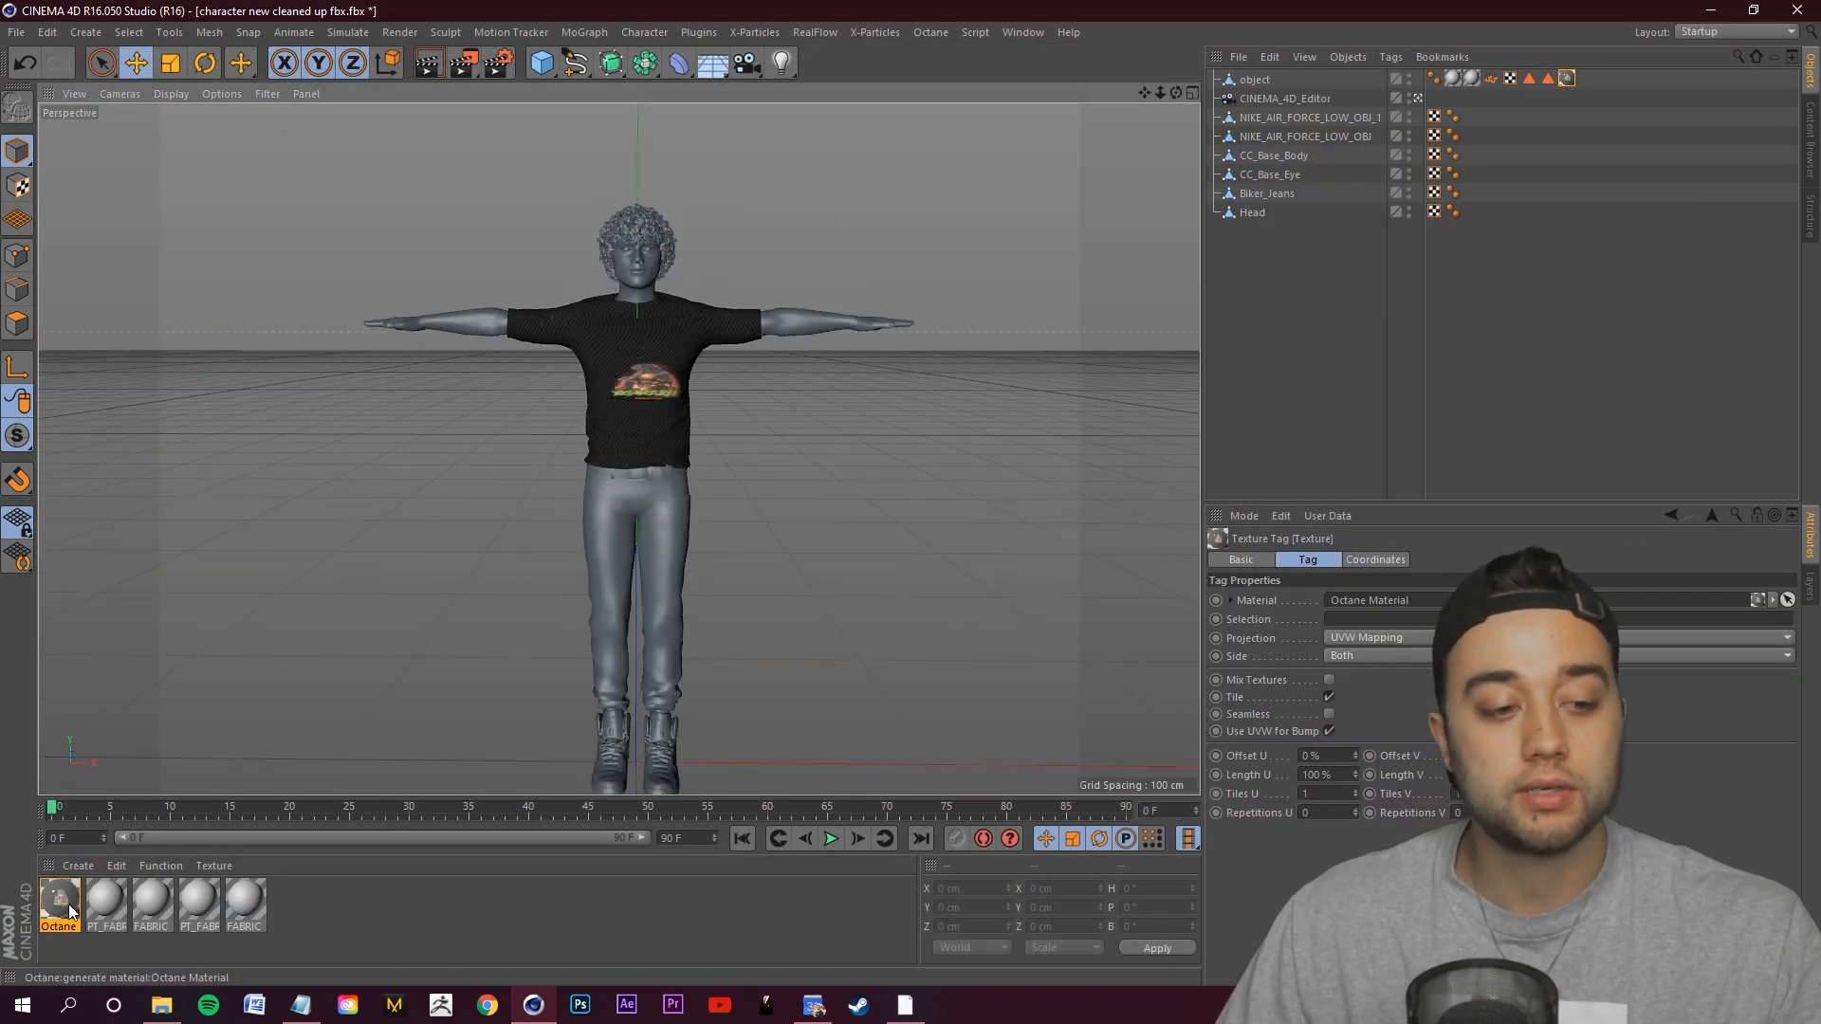
Set the logo material's type to Diffuse and delete its existing texture node in the Node Editor.
double_click(68, 906)
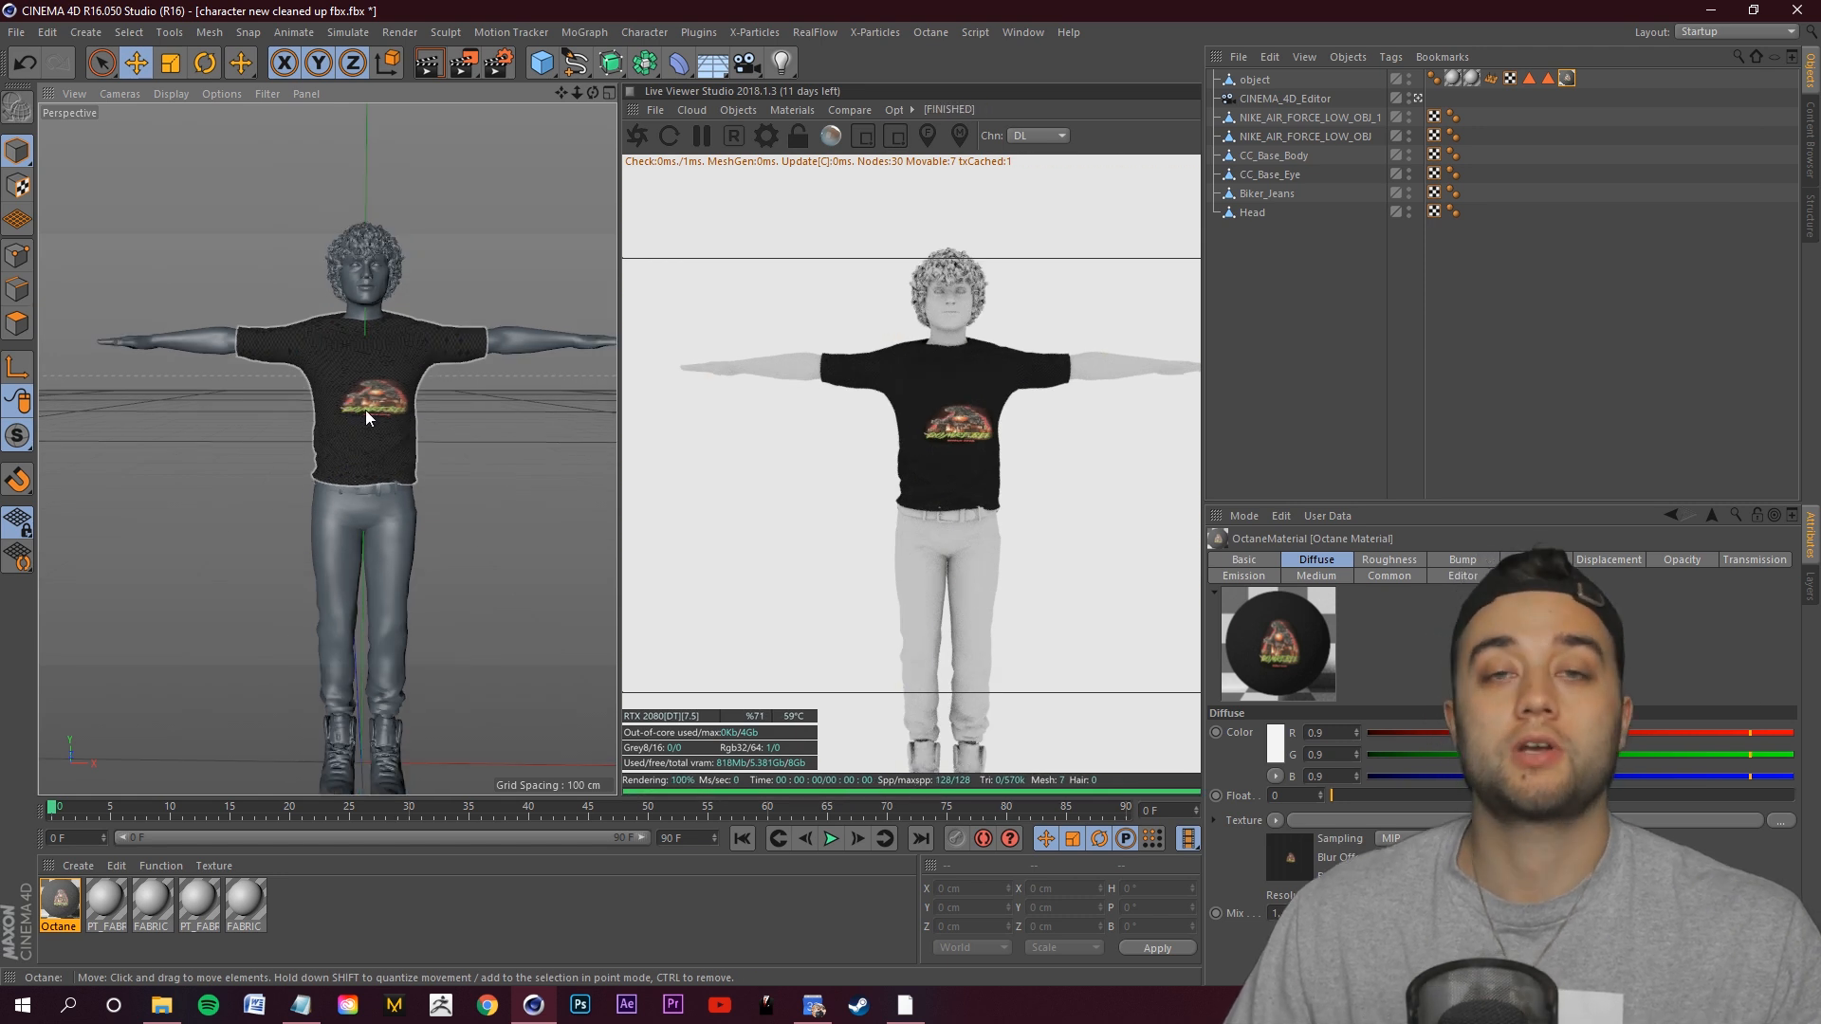
double_click(59, 899)
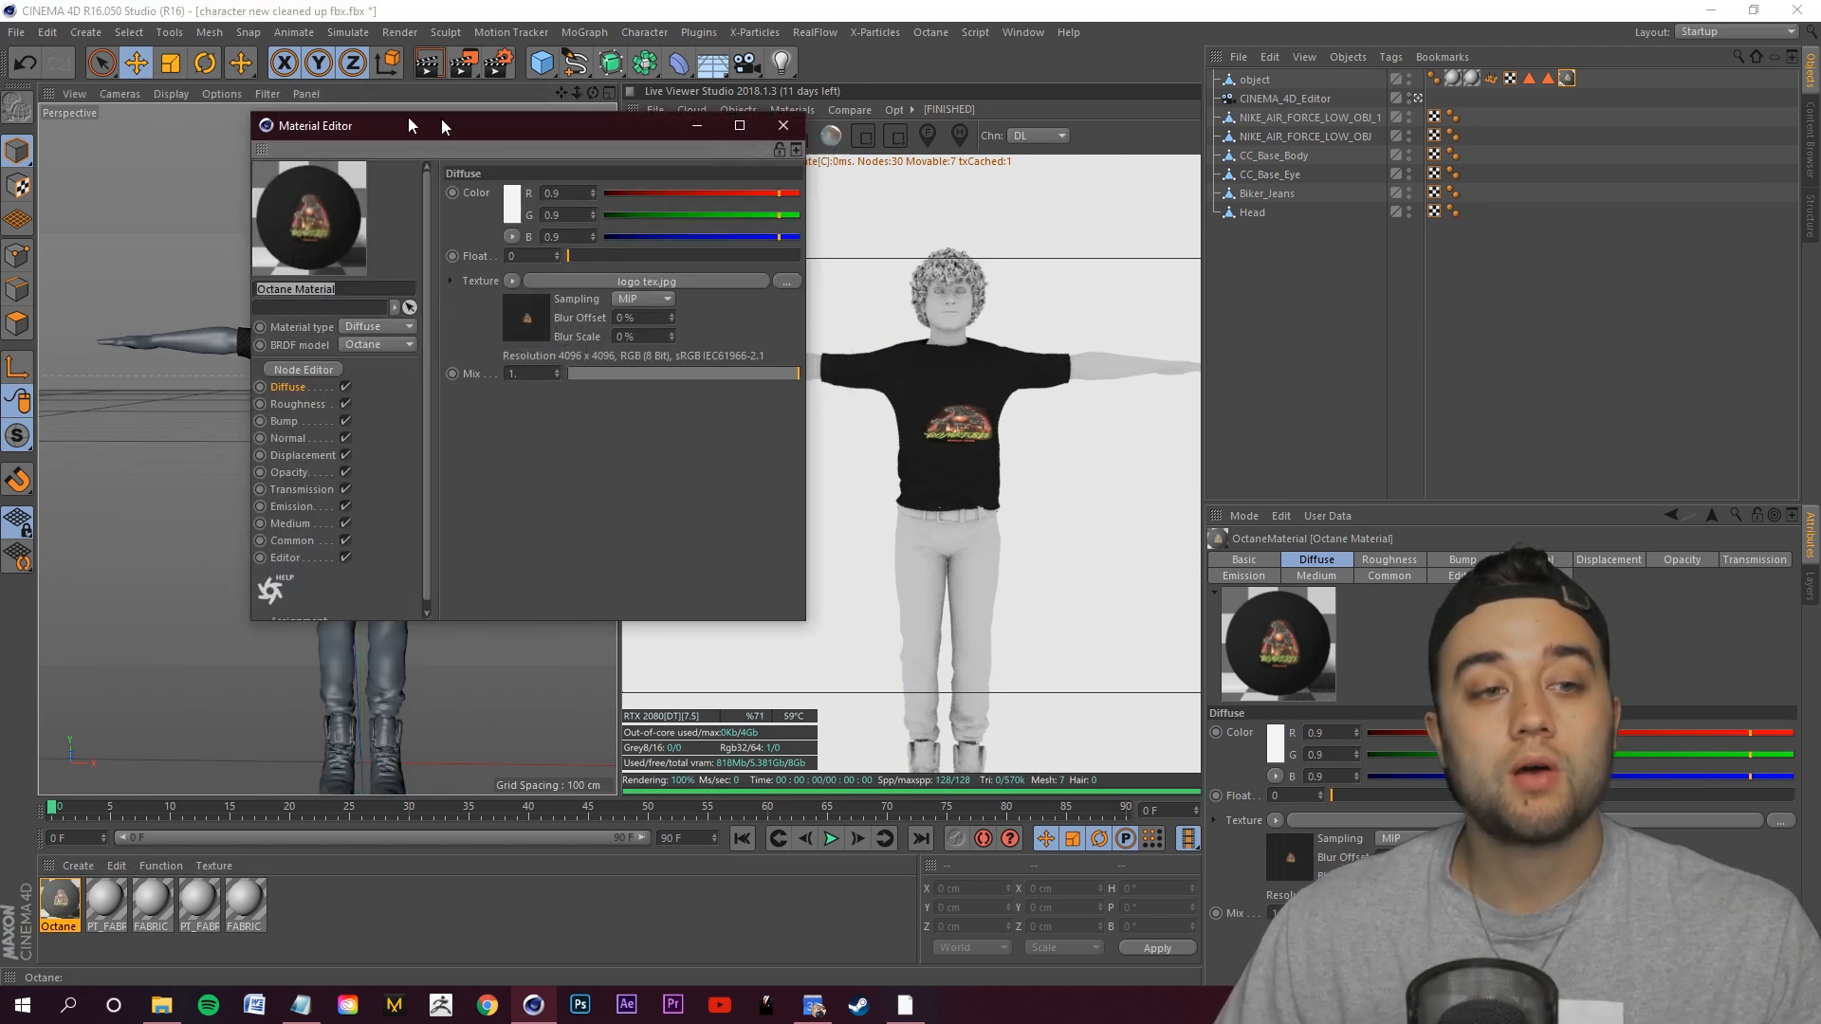
left_click_drag(441, 121, 298, 71)
left_click(191, 321)
left_click_drag(642, 403, 607, 141)
left_click(534, 369)
key("Delete")
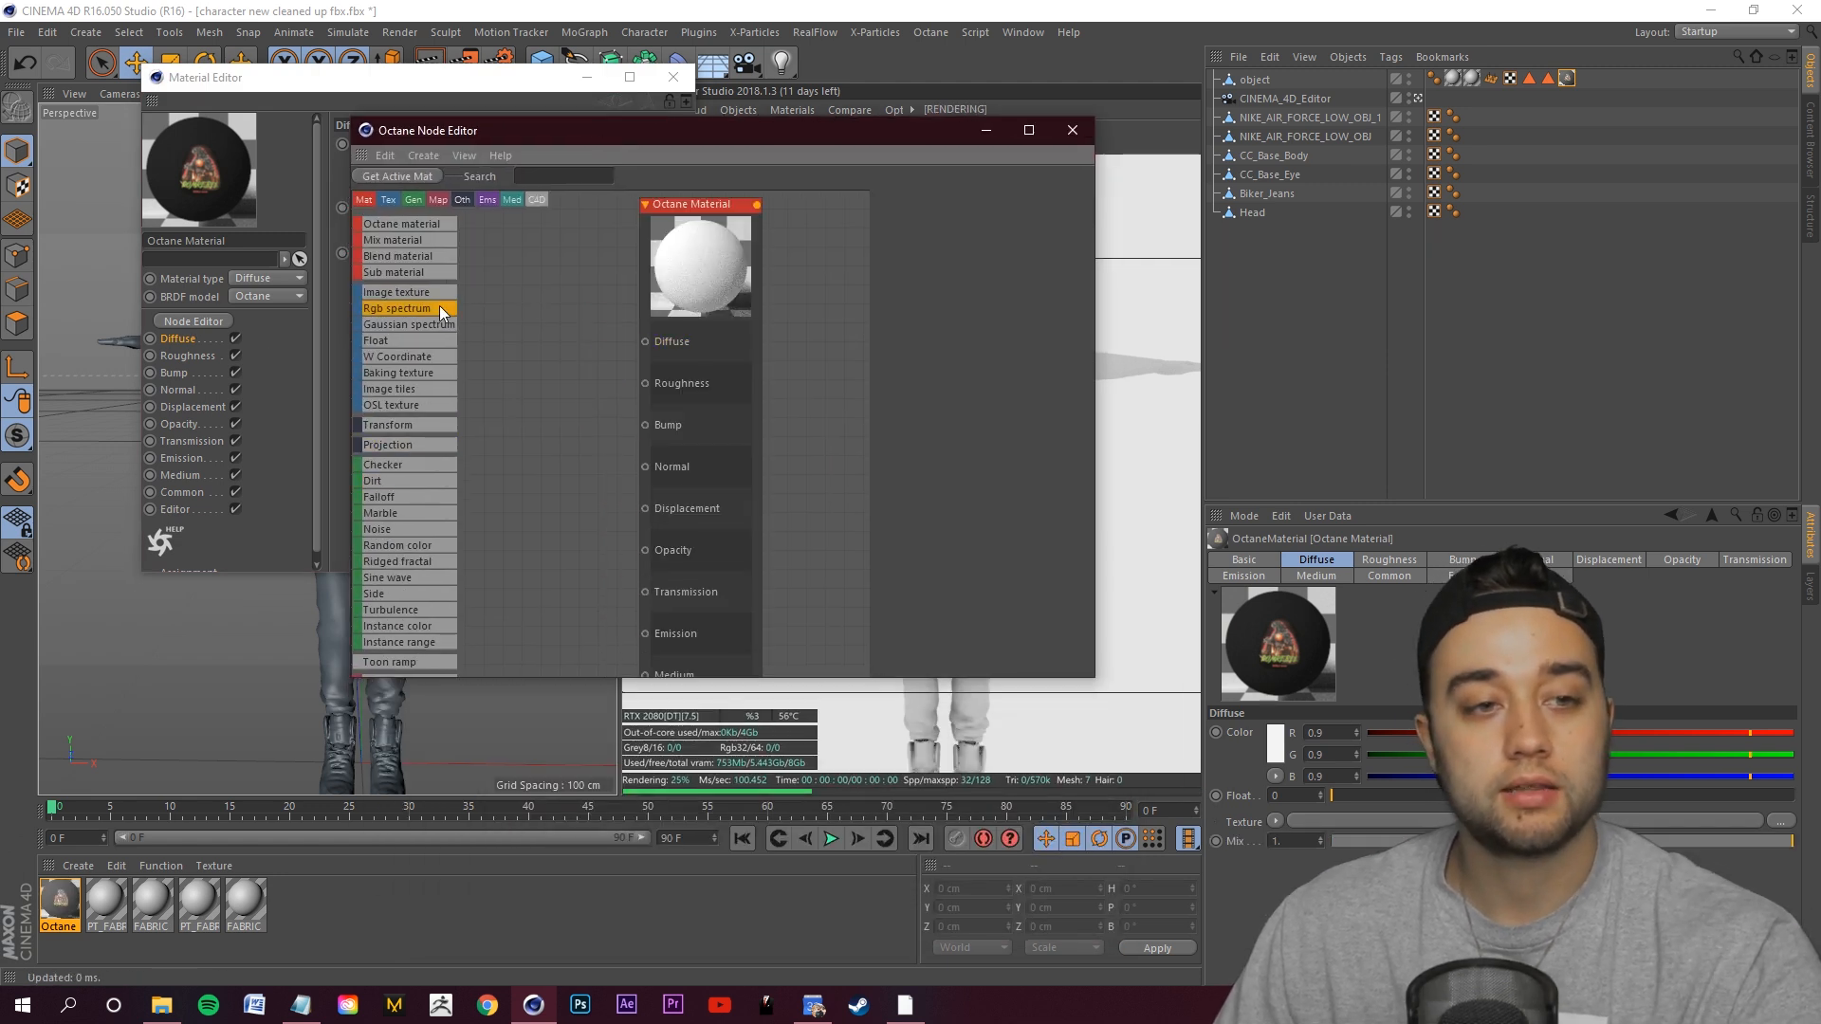
Connect a logo image texture with a Transform node to Diffuse, scale it uniformly to about 1.56 and adjust its translation.
left_click_drag(541, 355, 646, 341)
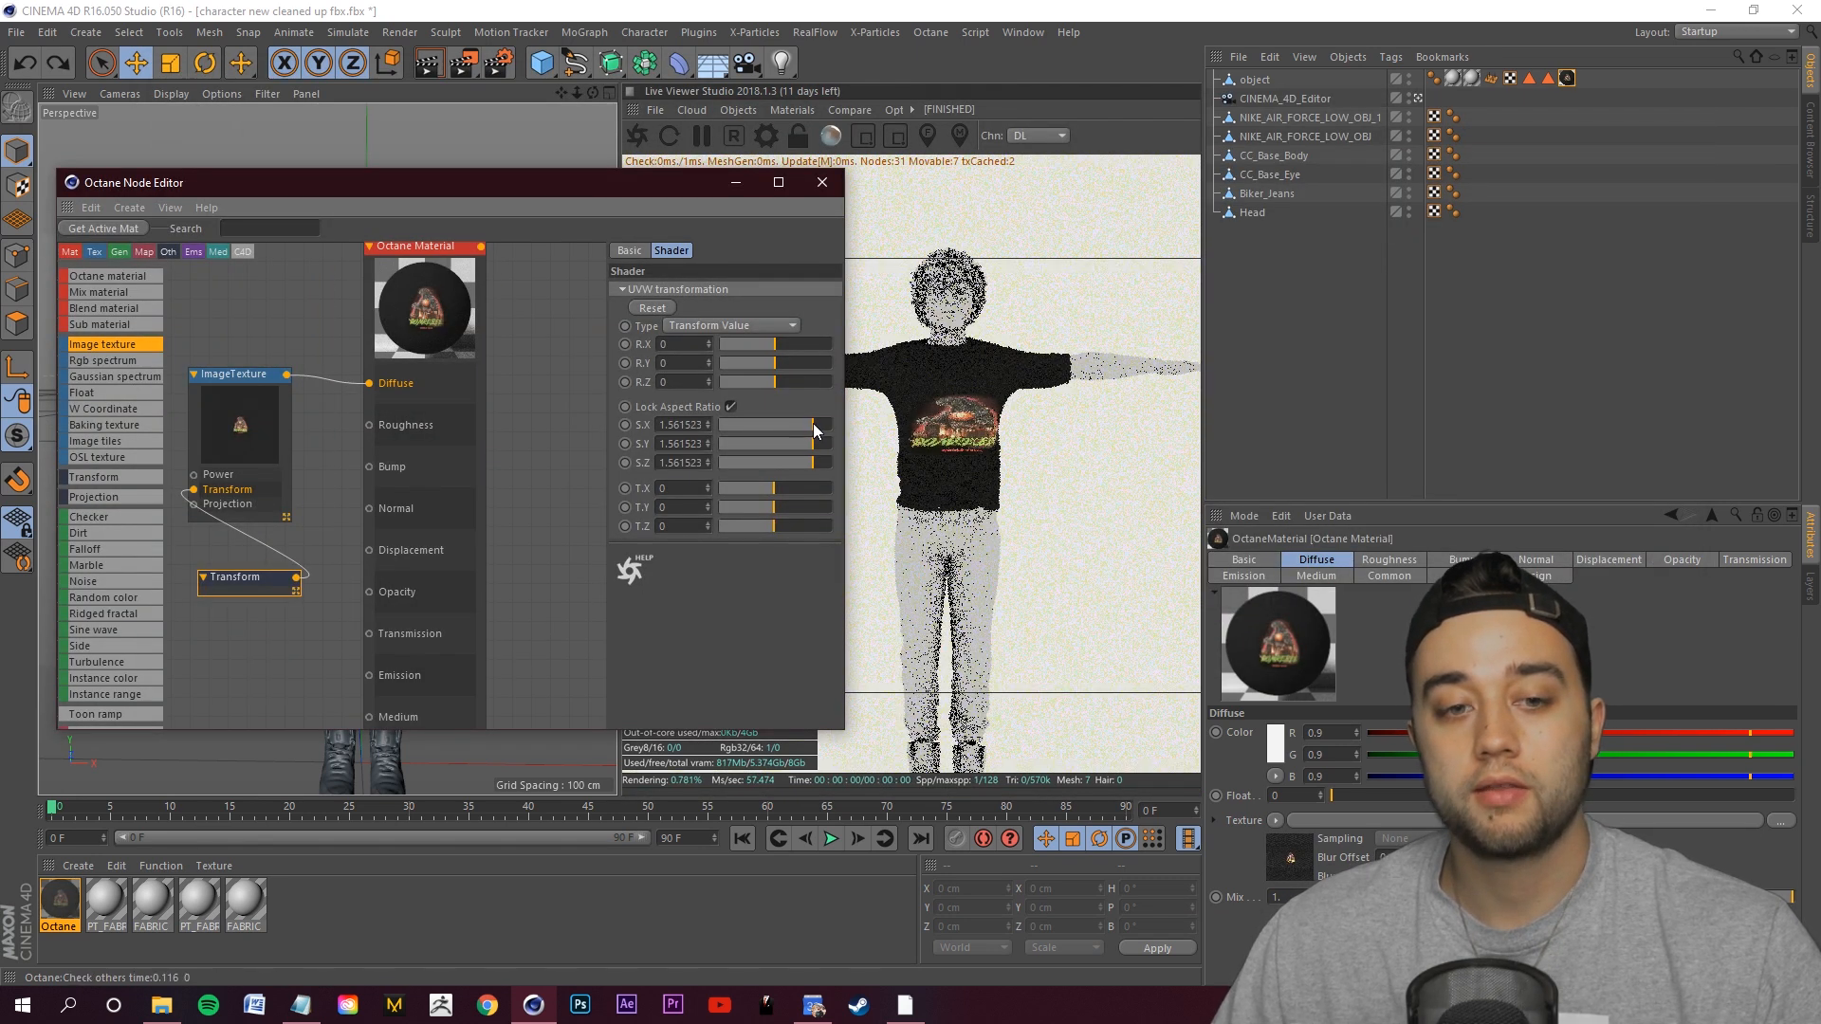
left_click_drag(774, 486, 773, 486)
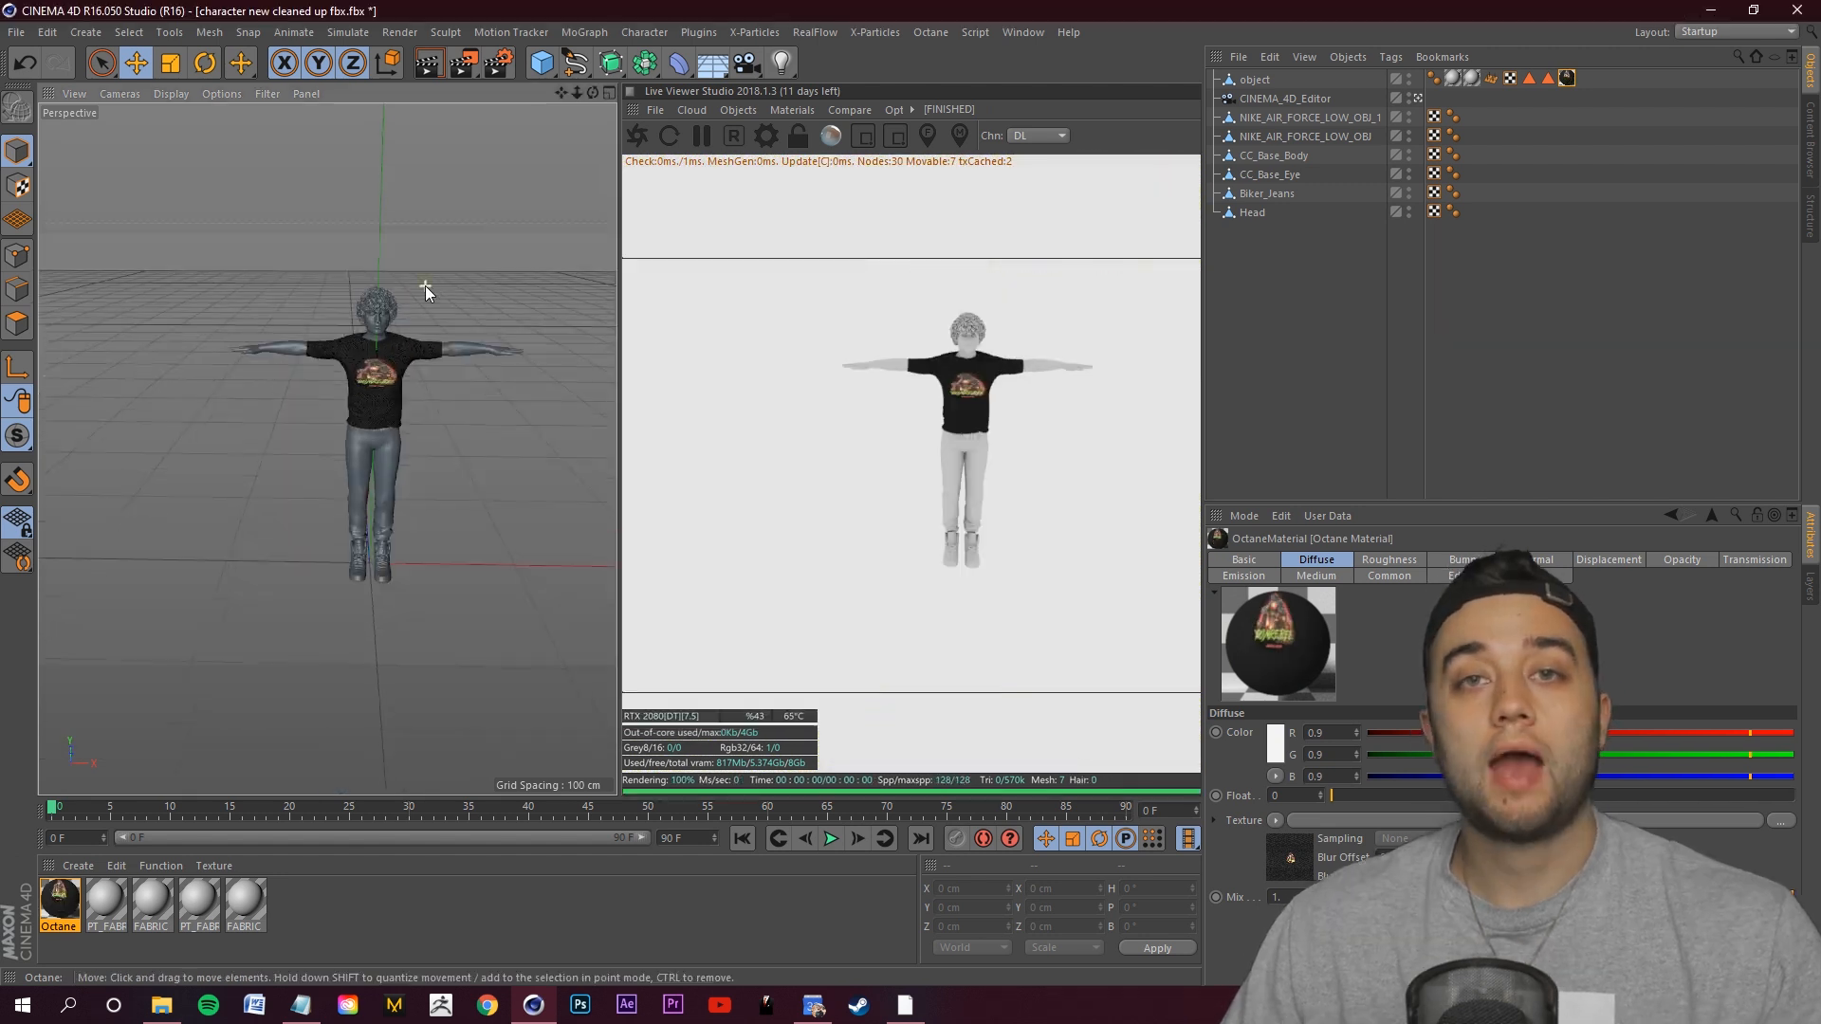
Examine the shirt's logo on the character, and select the character's left shoe for a close look.
scroll(406, 419, "up", 3)
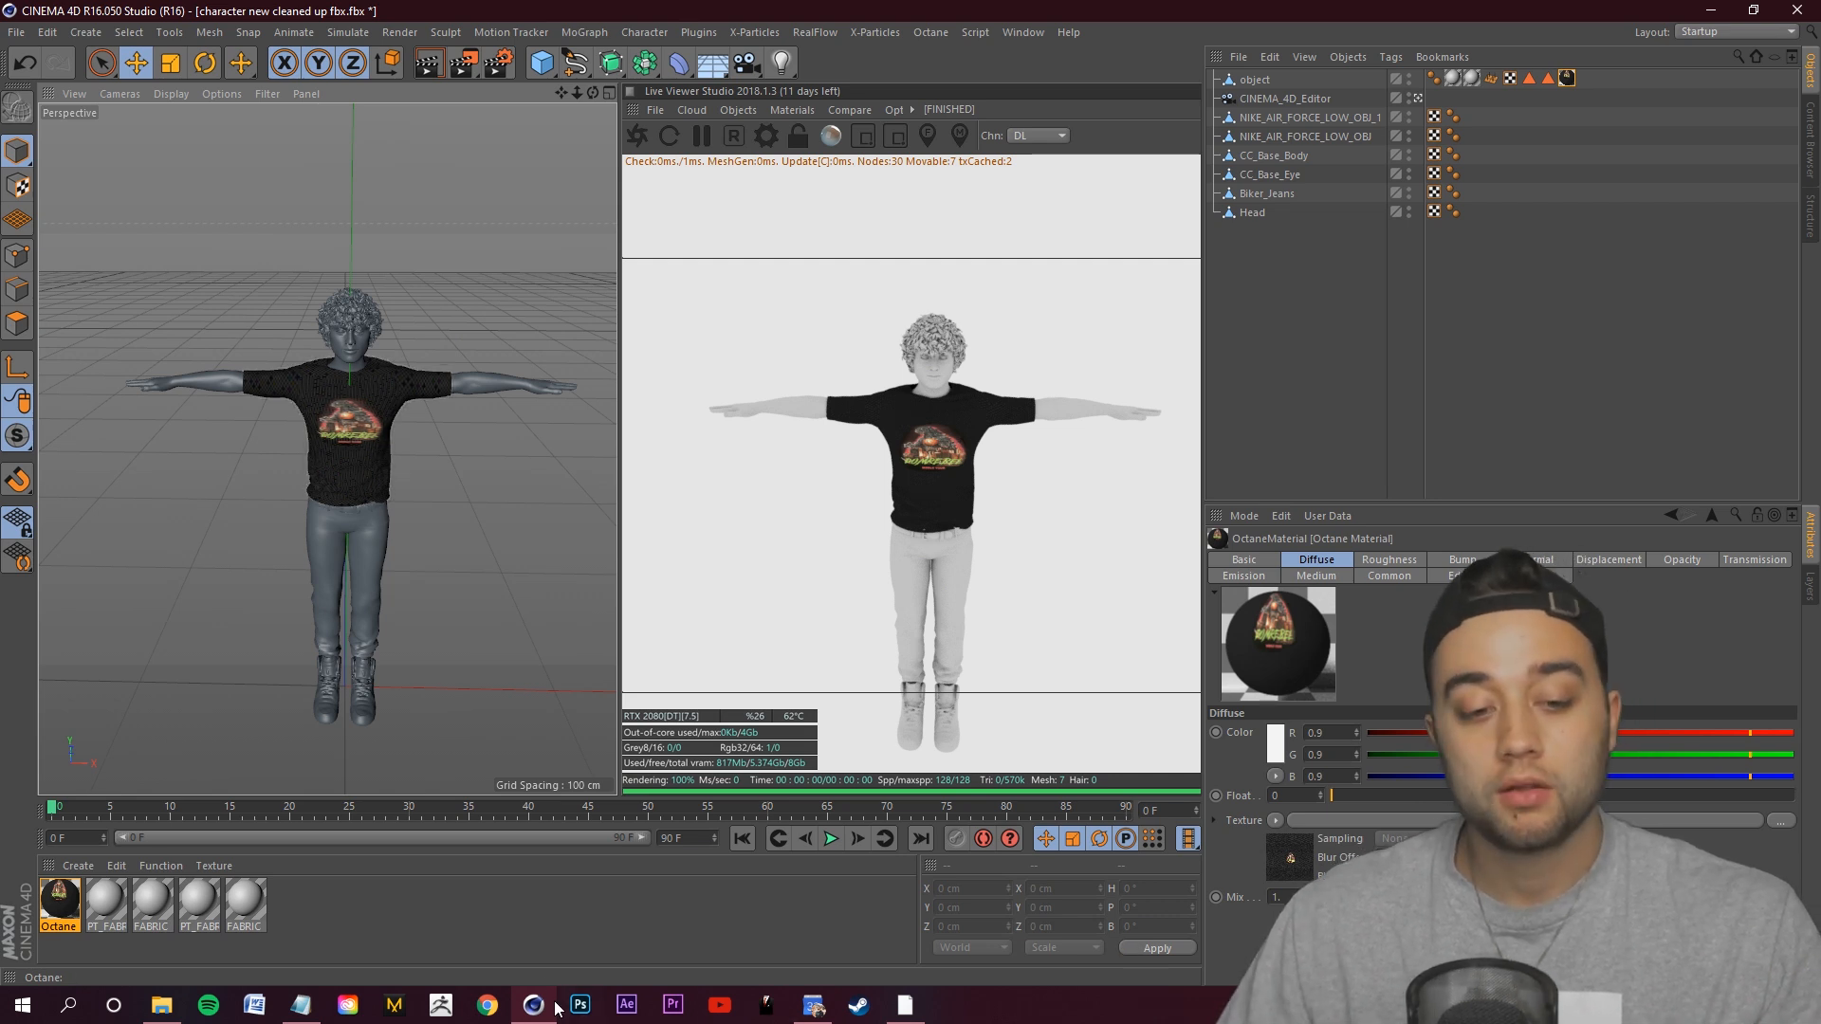
left_click_drag(456, 626, 364, 657, "alt")
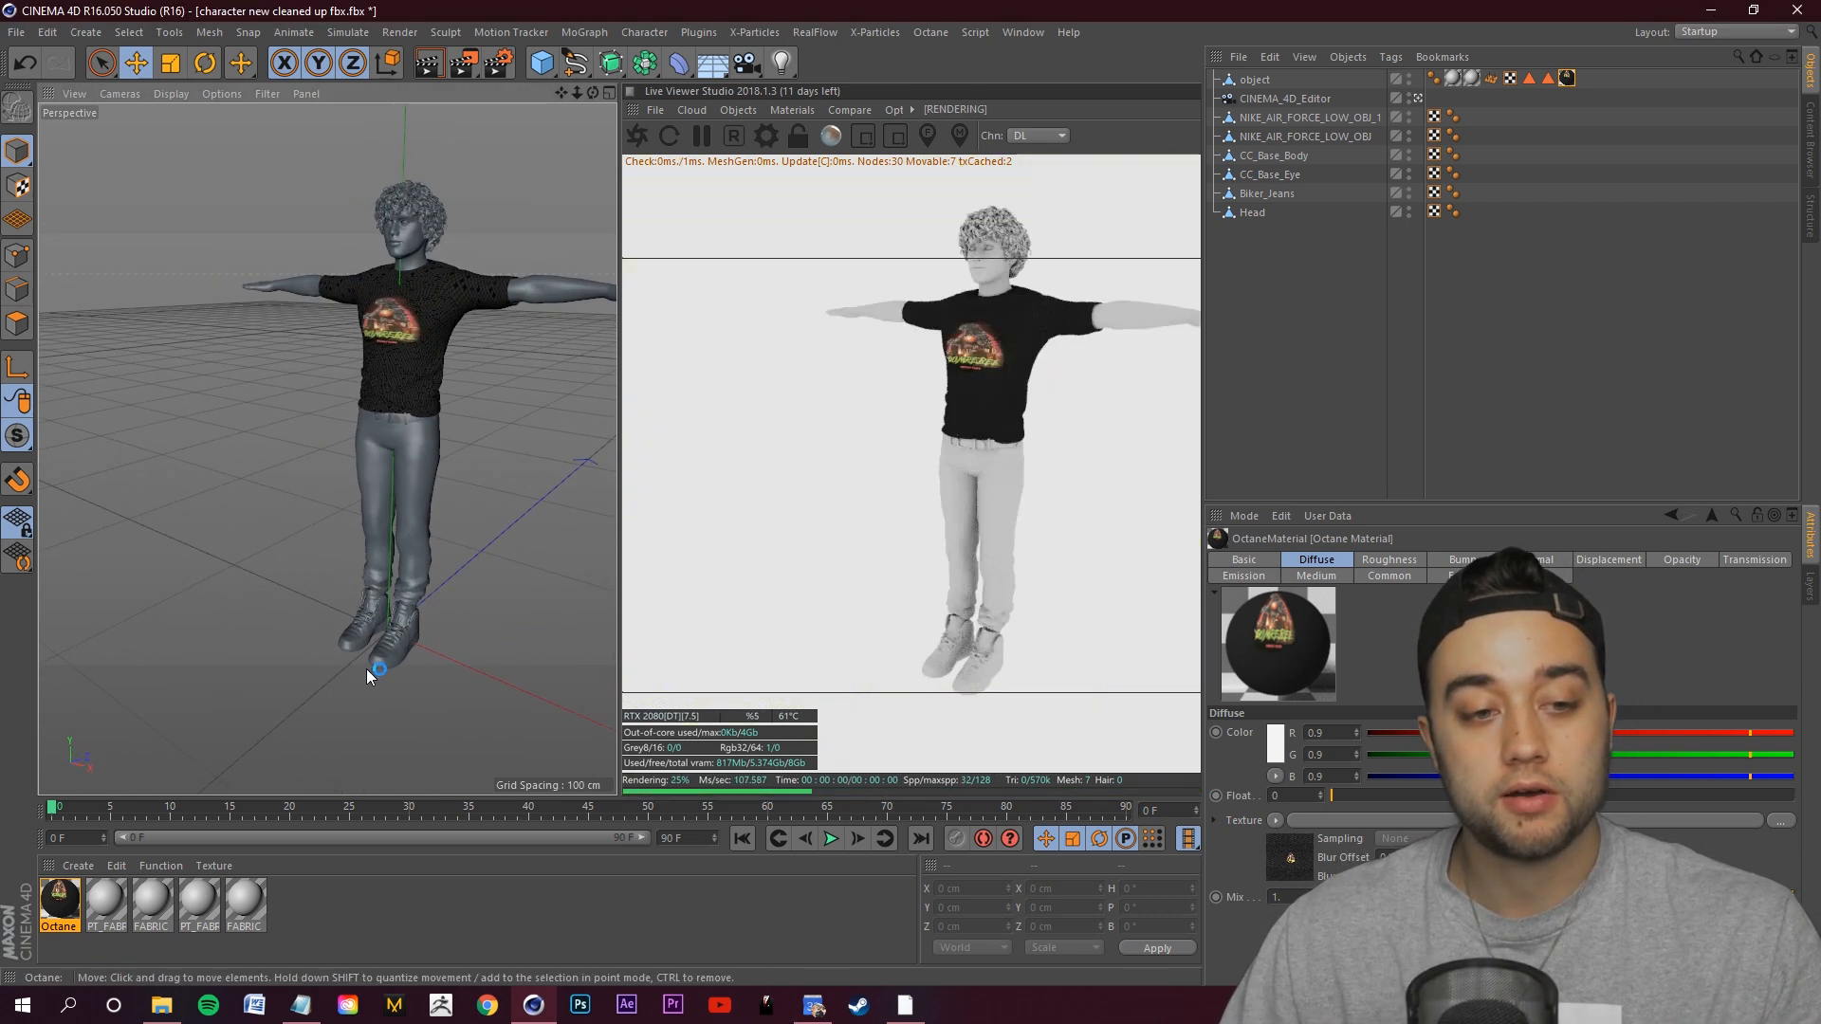
scroll(364, 657, "up", 5)
middle_click_drag(364, 656, 474, 504, "alt")
left_click_drag(481, 429, 323, 453, "alt")
scroll(260, 458, "down", 4)
left_click(347, 450)
scroll(351, 448, "up", 5)
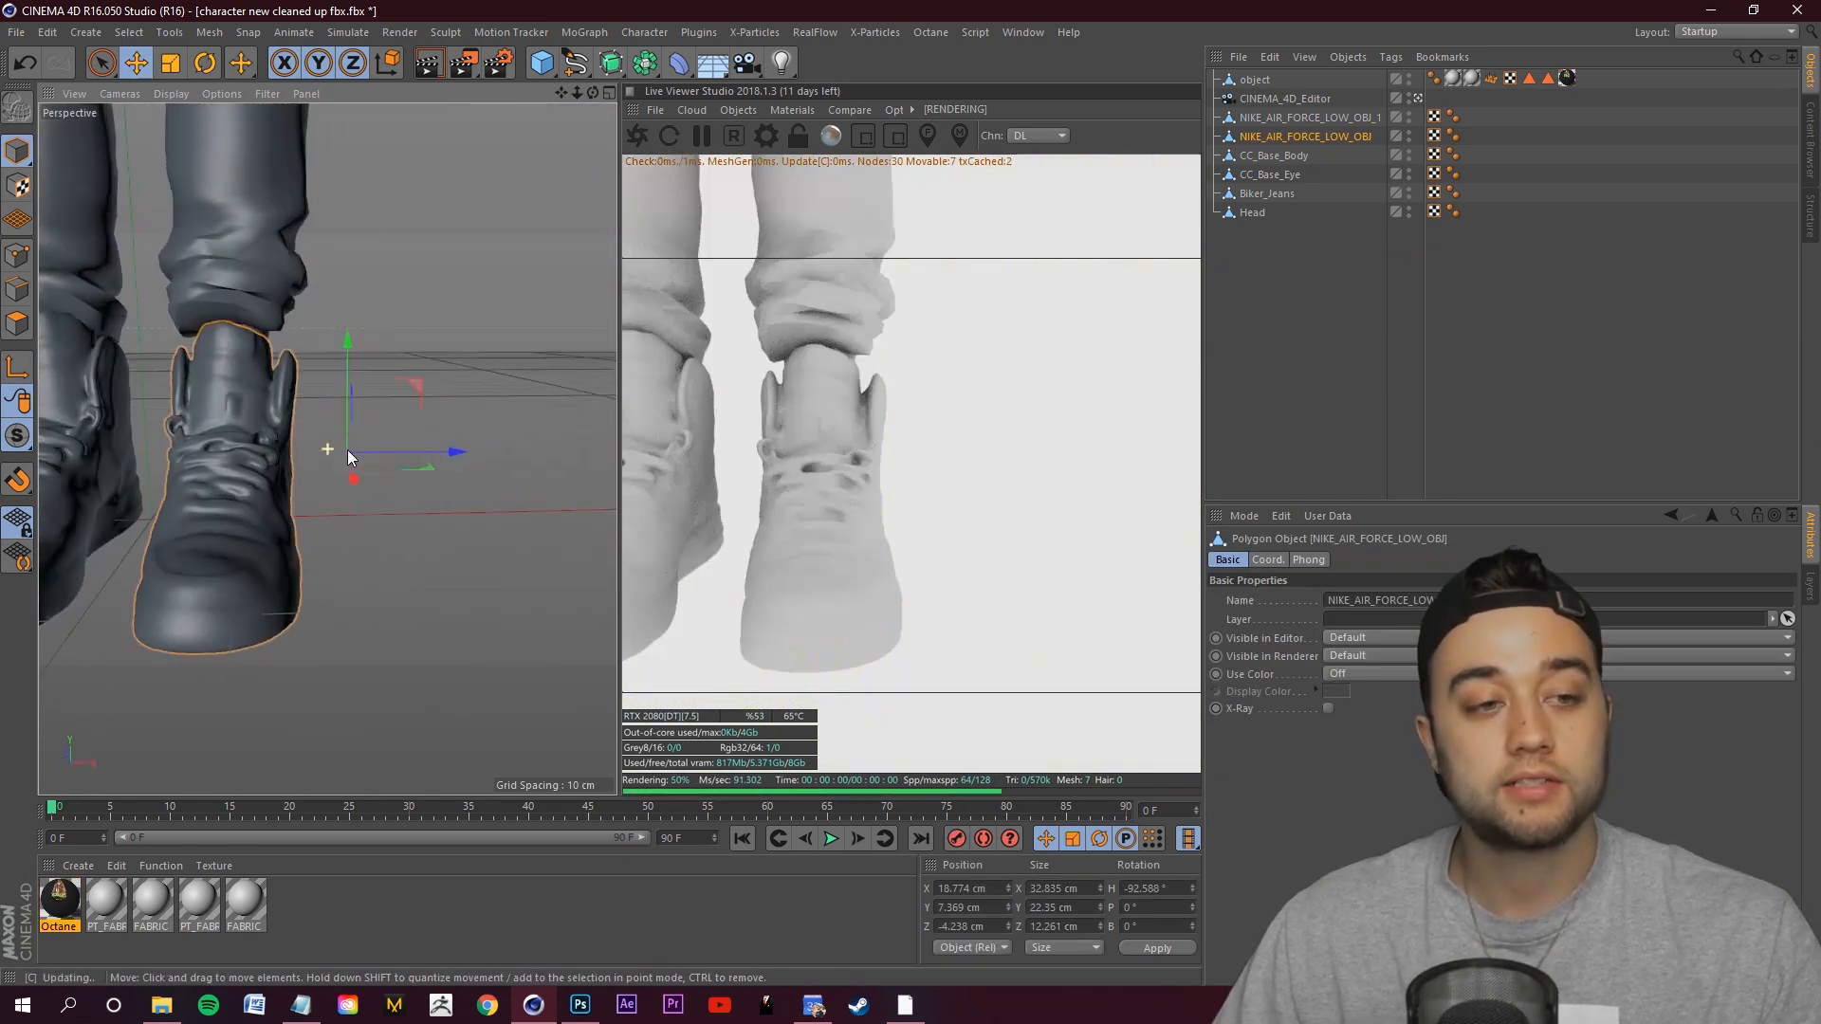
Try nudging the left shoe slightly away from its place, and undo the move.
scroll(349, 442, "down", 8)
scroll(227, 380, "up", 2)
left_click_drag(228, 376, 228, 467, "alt")
left_click_drag(395, 503, 277, 476, "alt")
mouse_move(535, 522)
left_mouse_down()
mouse_move(463, 504)
mouse_move(516, 527)
left_mouse_up()
key("ctrl+z")
left_click_drag(258, 520, 374, 544, "alt")
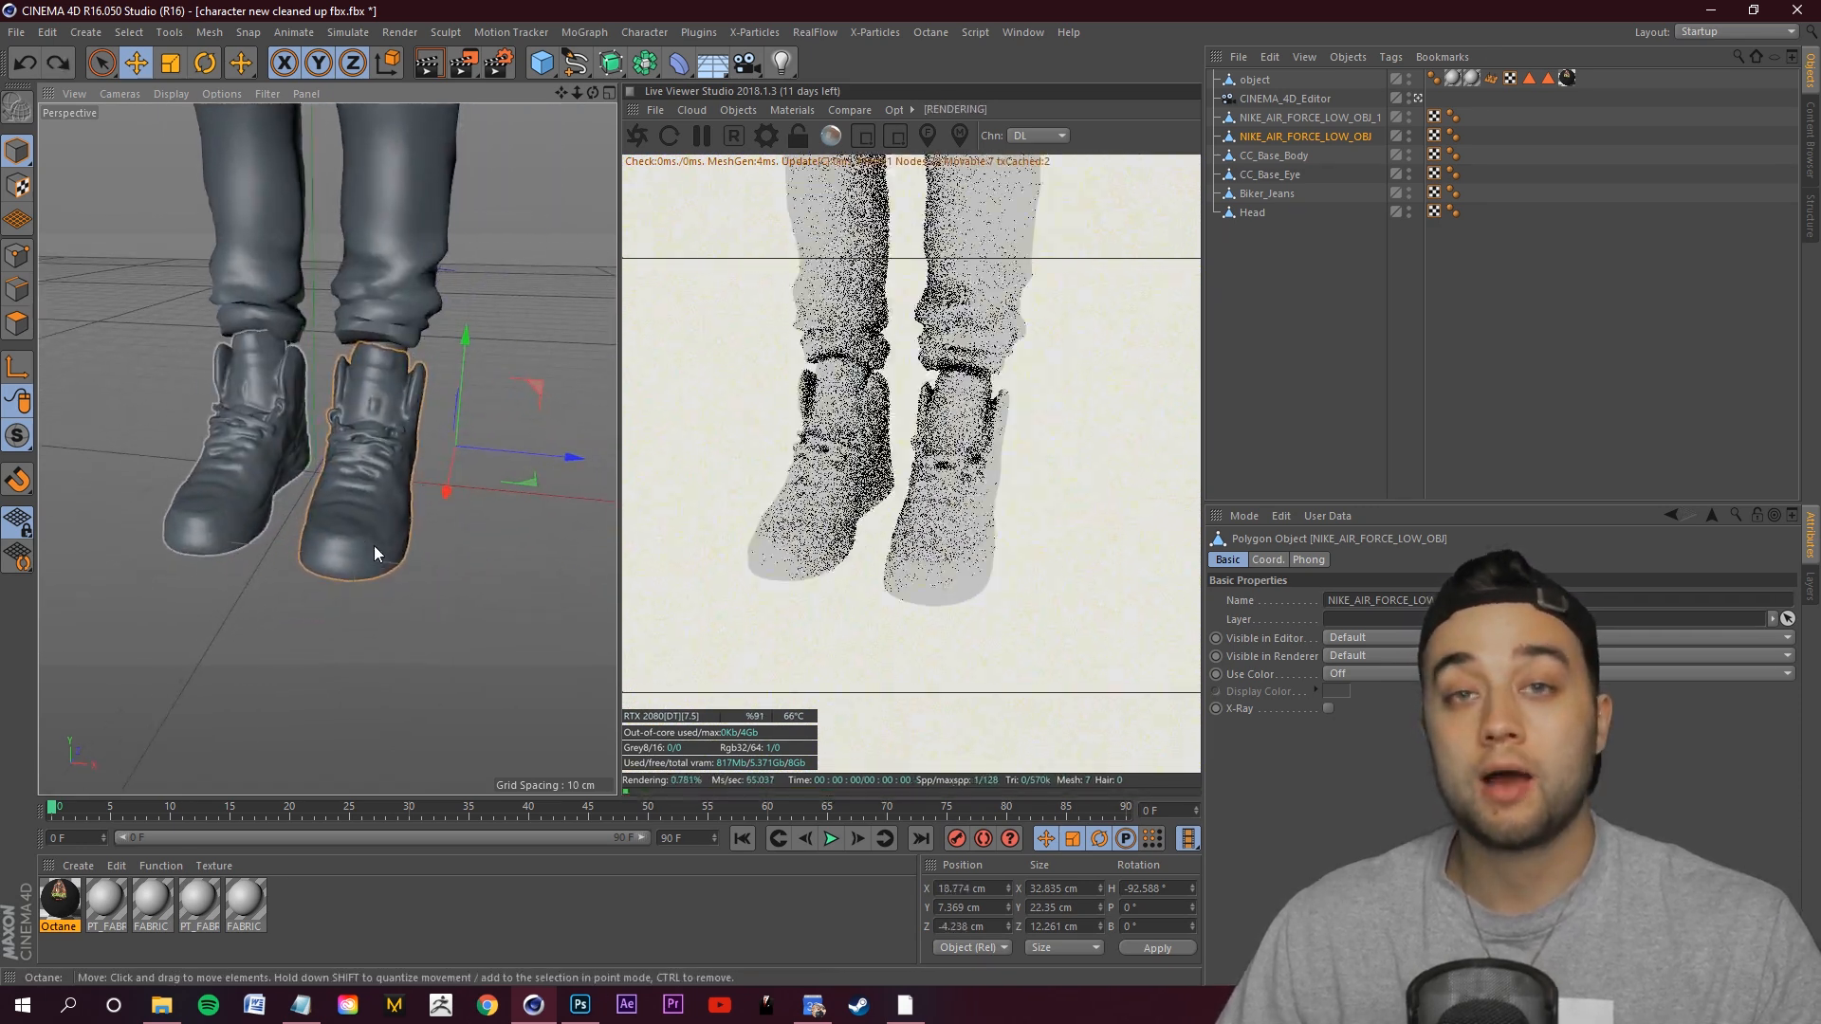
Try moving the left shoe completely off the foot, undo it, and undo another small shift of the shoe.
left_click_drag(555, 459, 692, 488)
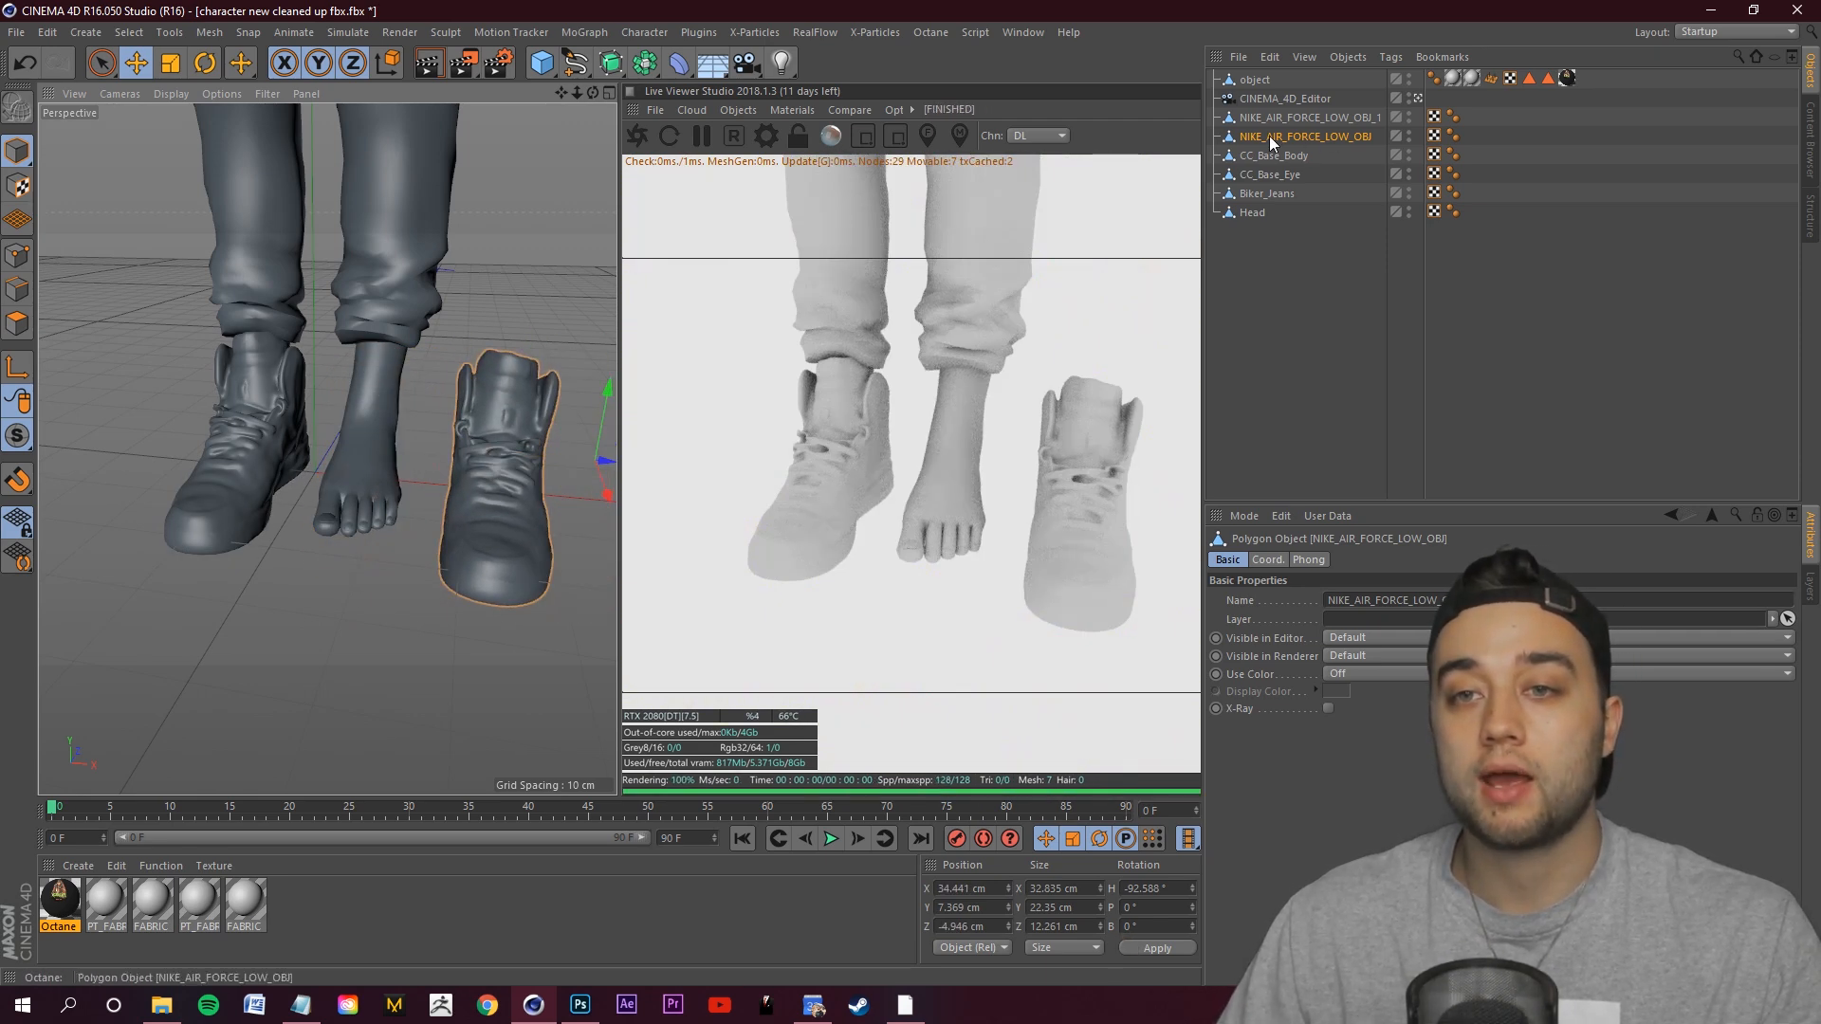
key("ctrl+z")
left_click_drag(589, 373, 251, 459, "alt")
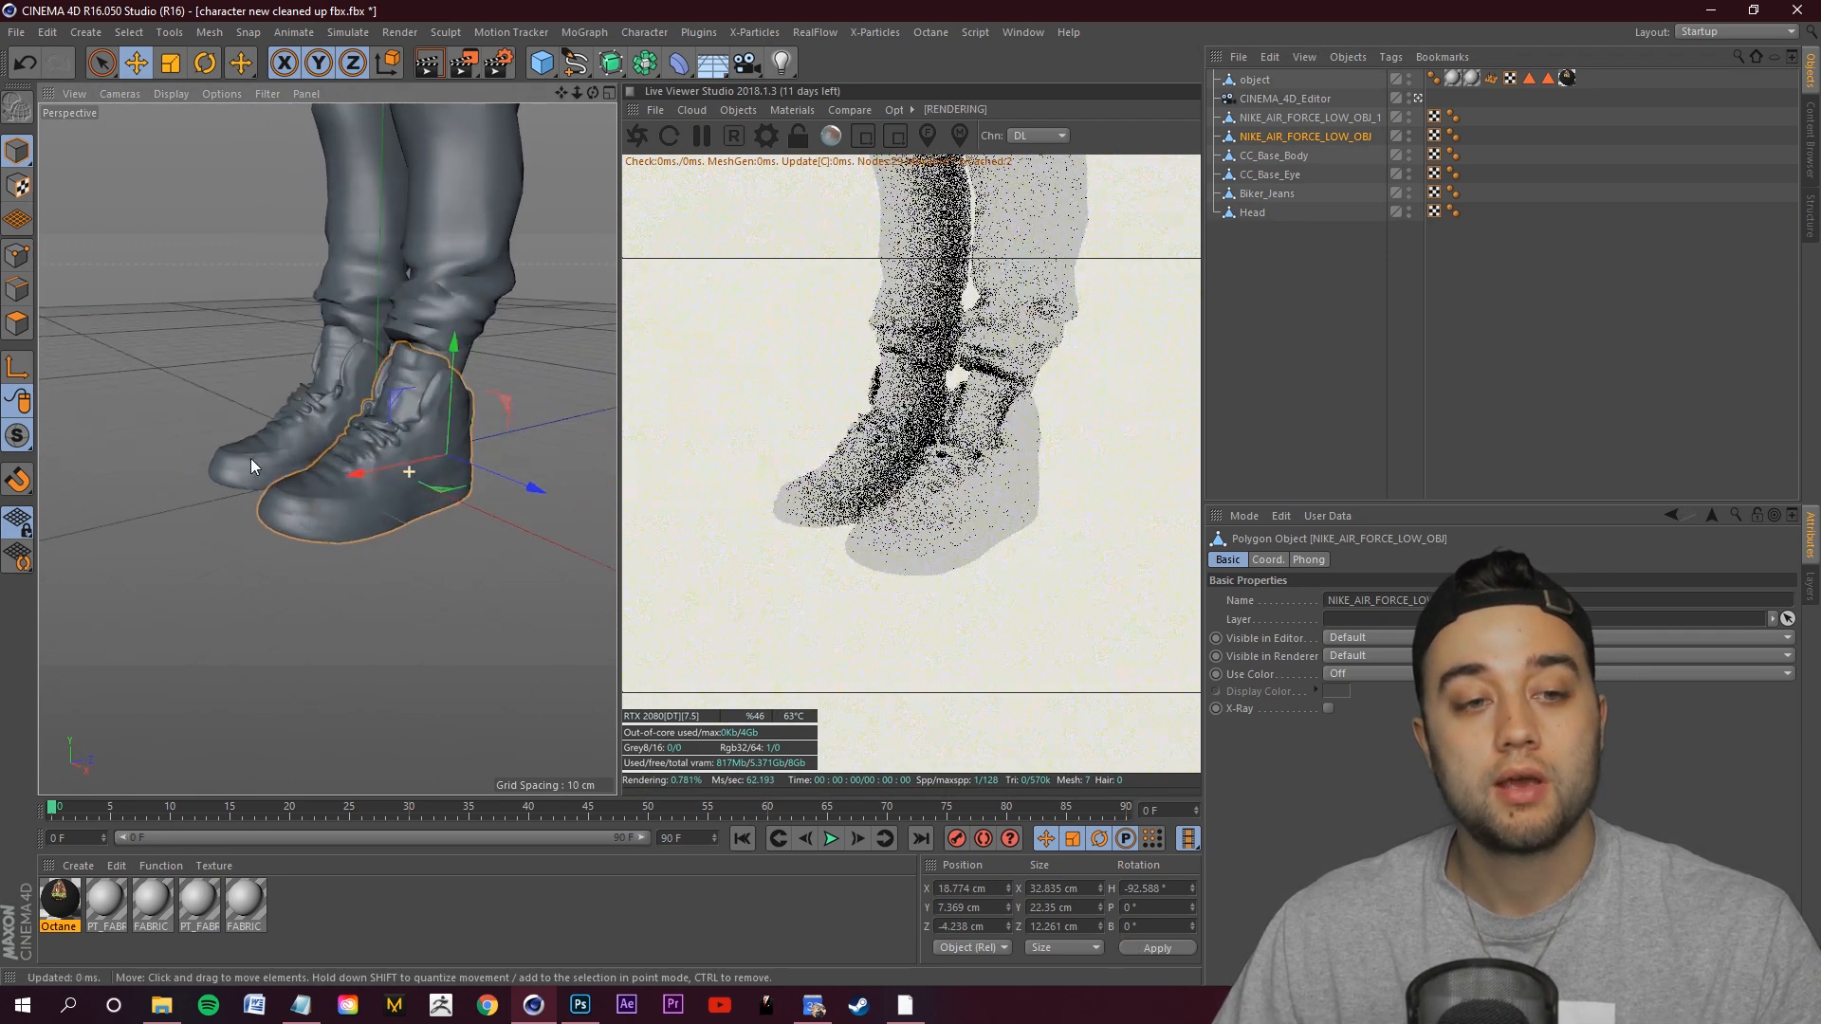
mouse_move(524, 483)
left_mouse_down()
mouse_move(735, 563)
mouse_move(511, 479)
left_mouse_up()
key("ctrl+z")
left_click_drag(599, 437, 57, 417, "alt")
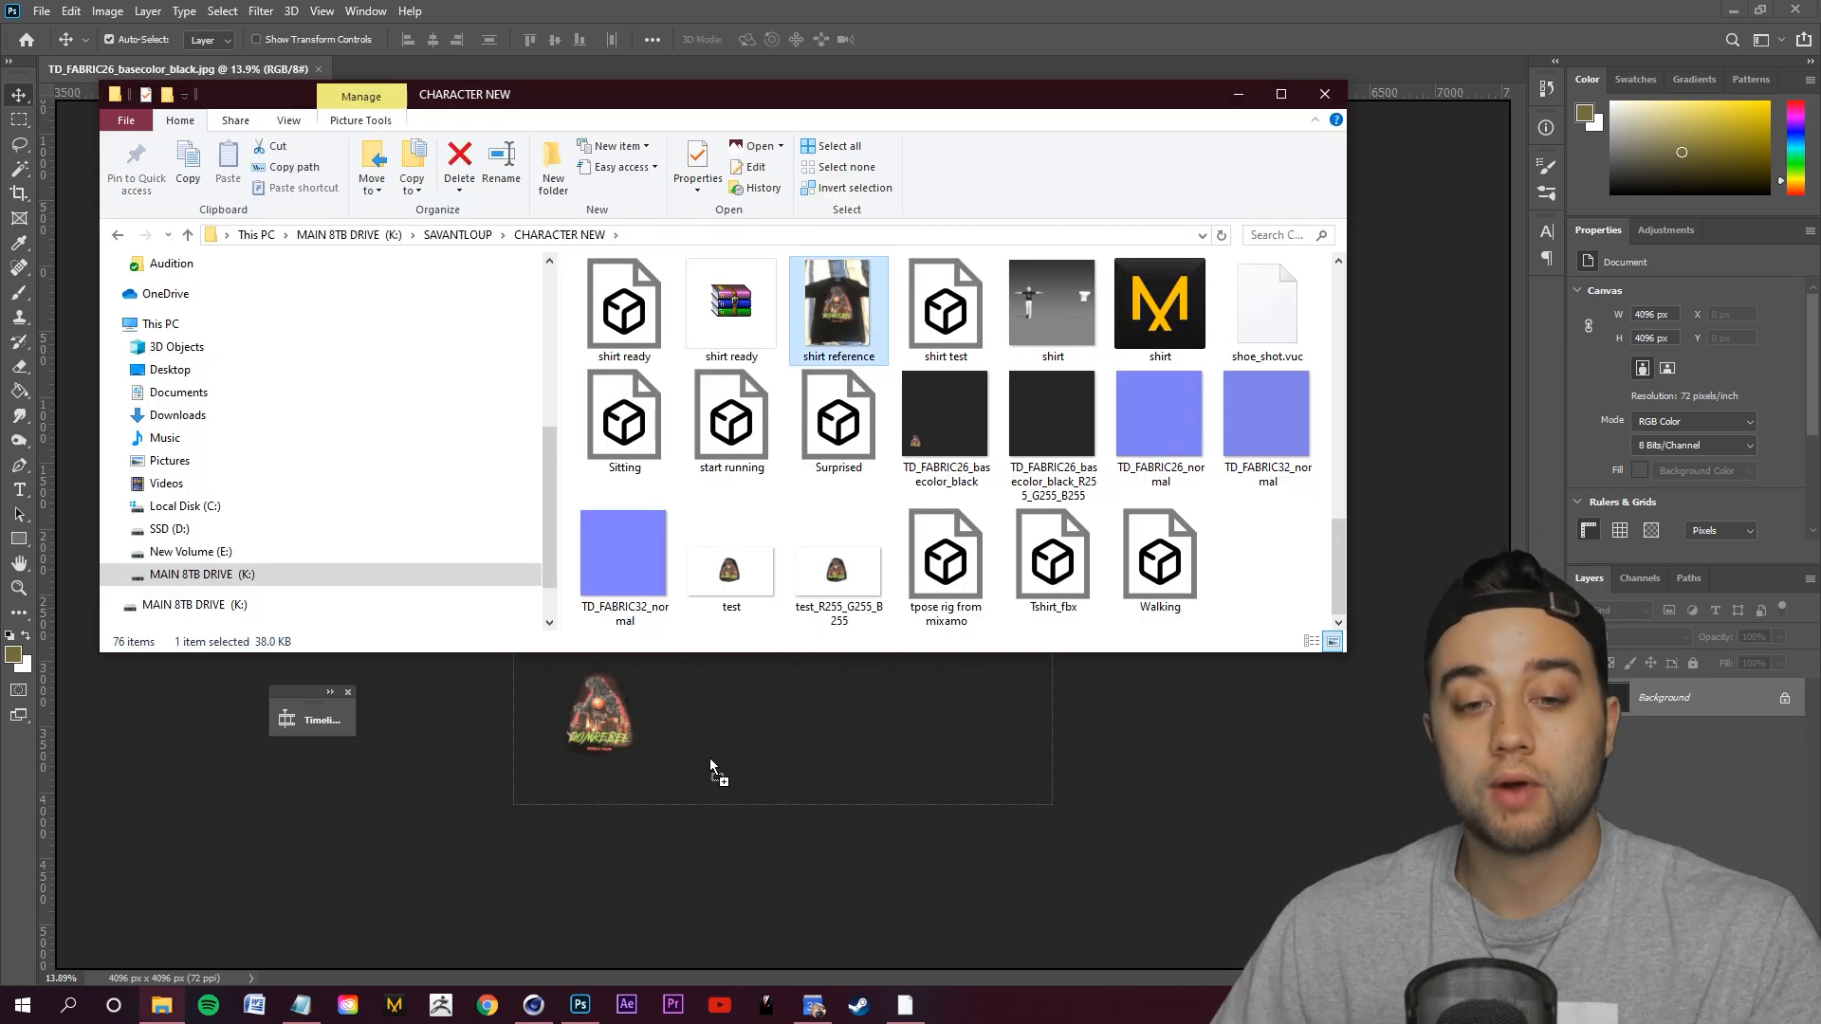
Place the shirt reference photo into the black fabric texture in Photoshop and copy its outlined logo to a new layer, hiding the photo.
left_click_drag(712, 766, 982, 801)
left_click(20, 147)
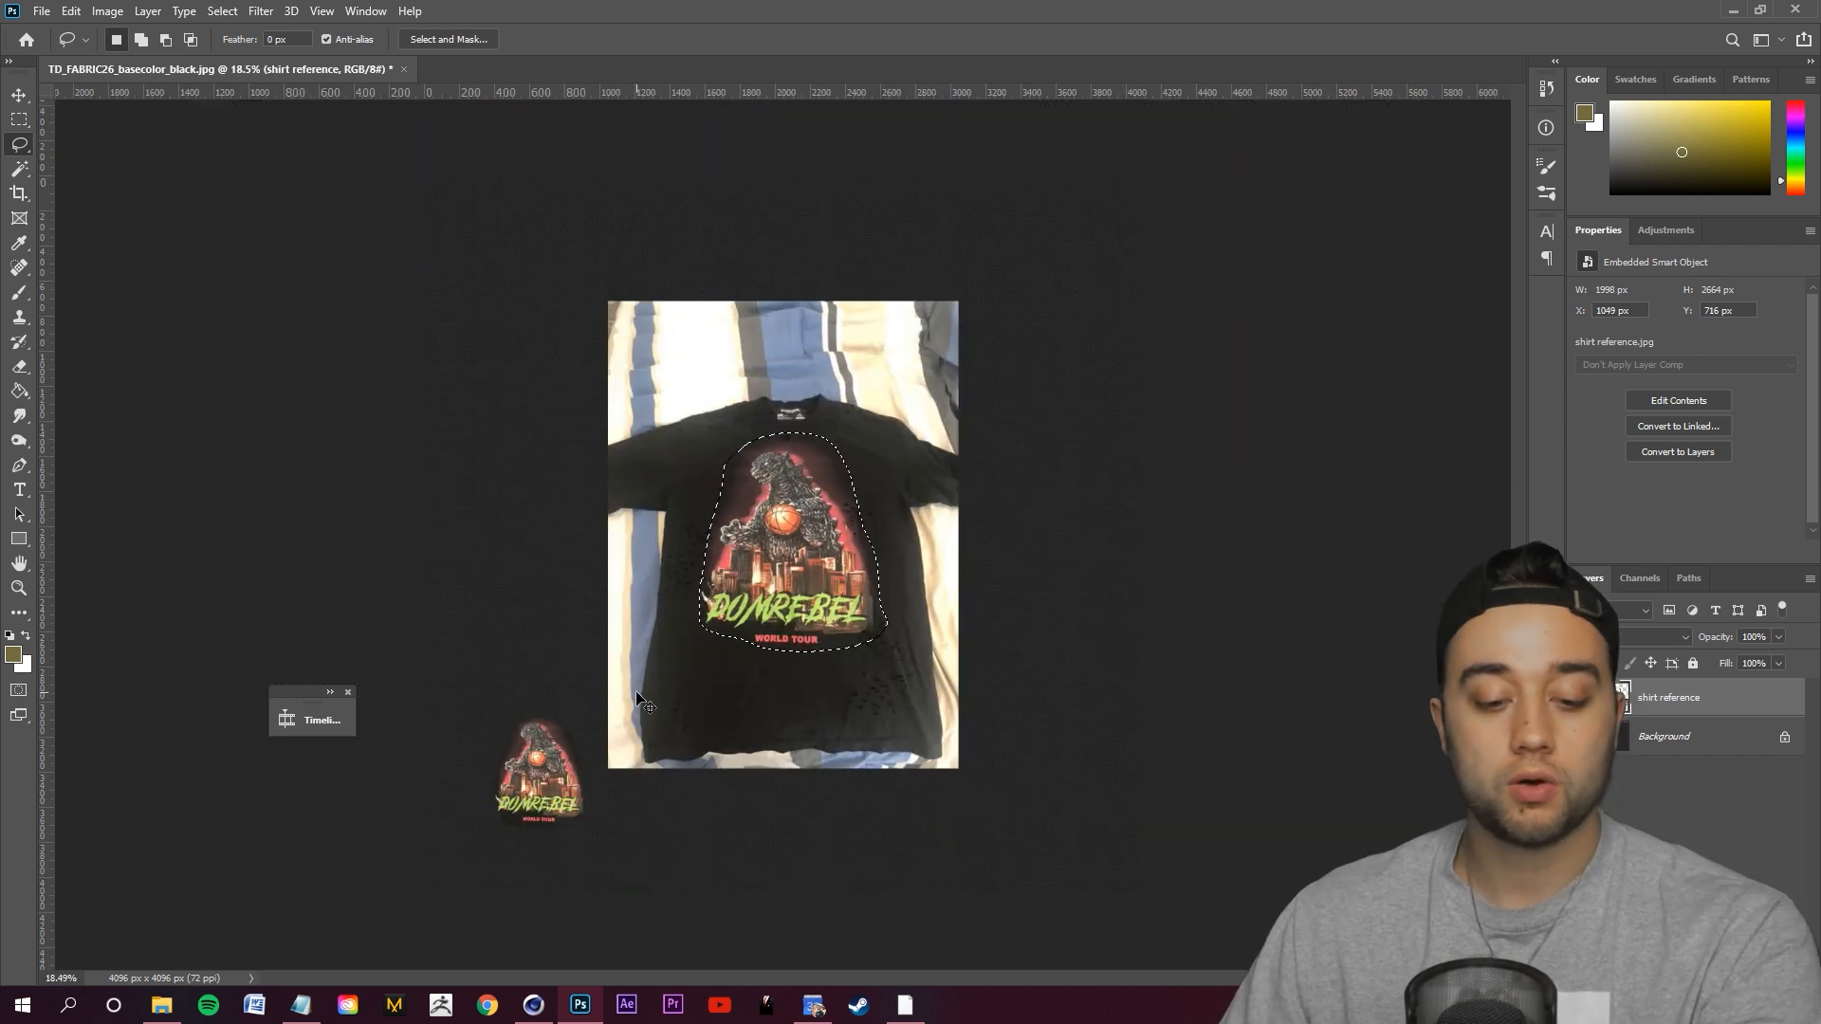
key("ctrl+j")
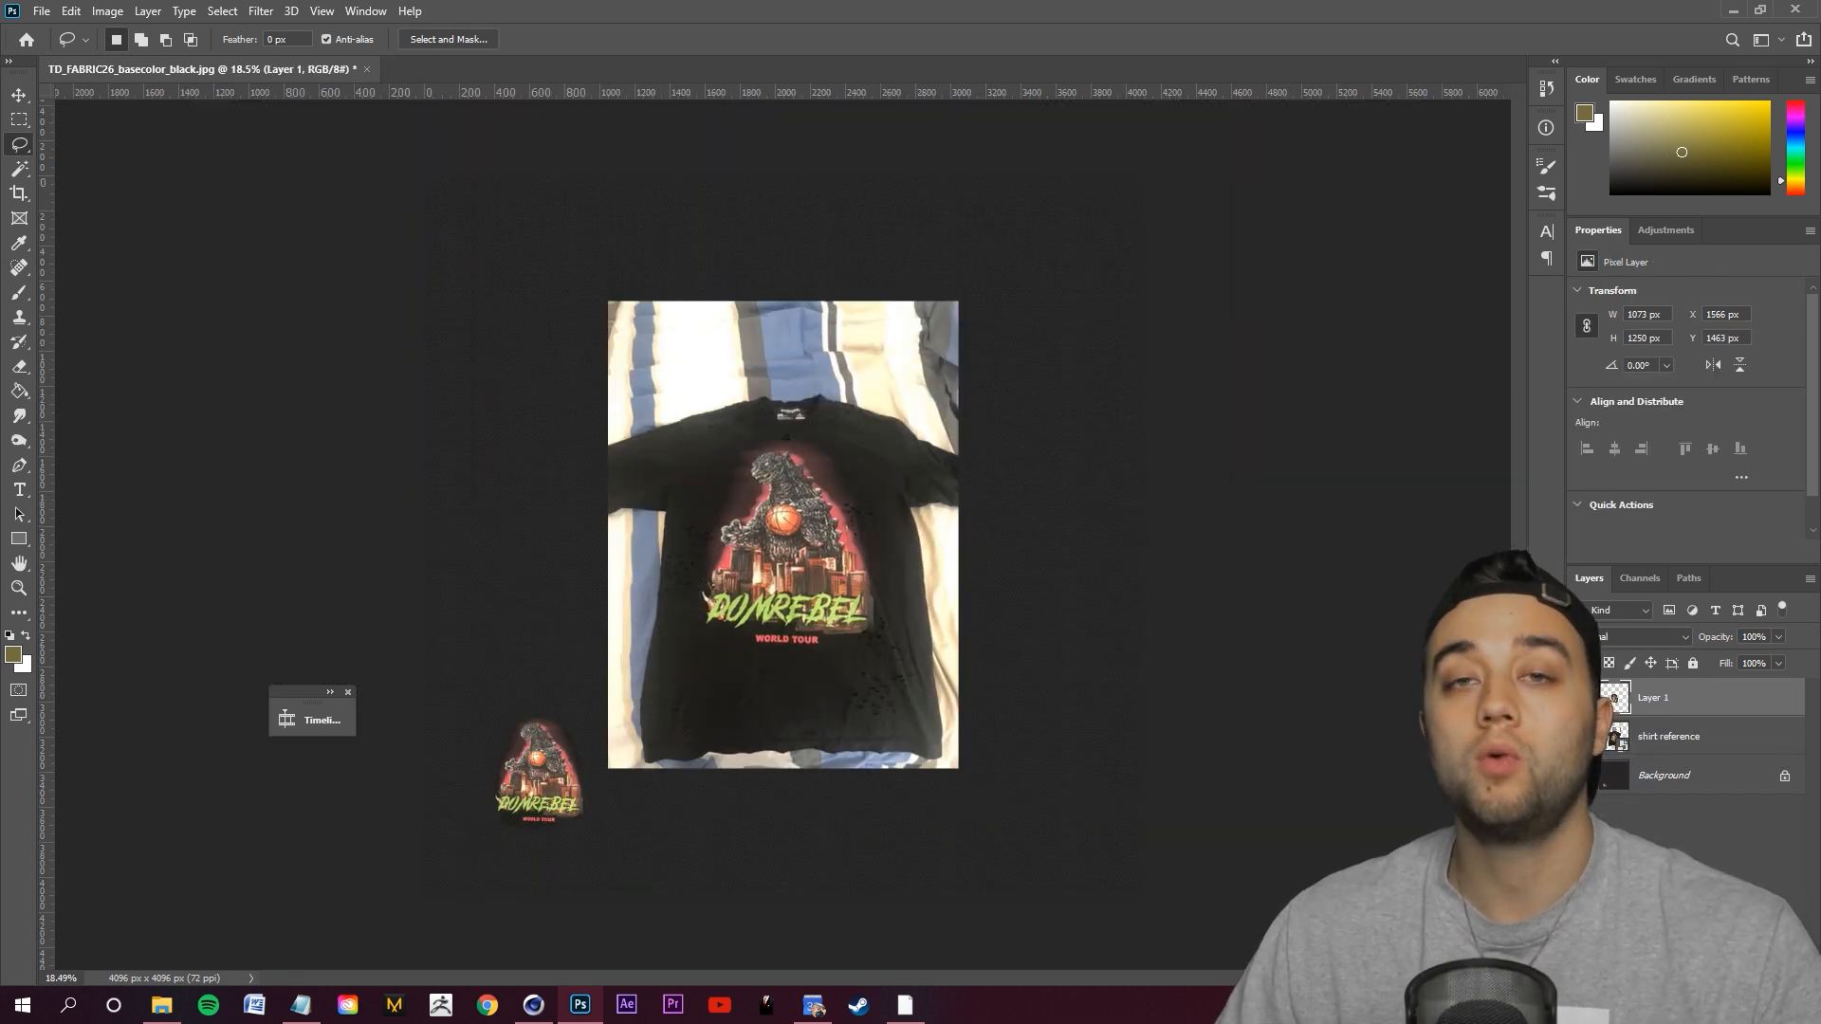
left_click(1585, 736)
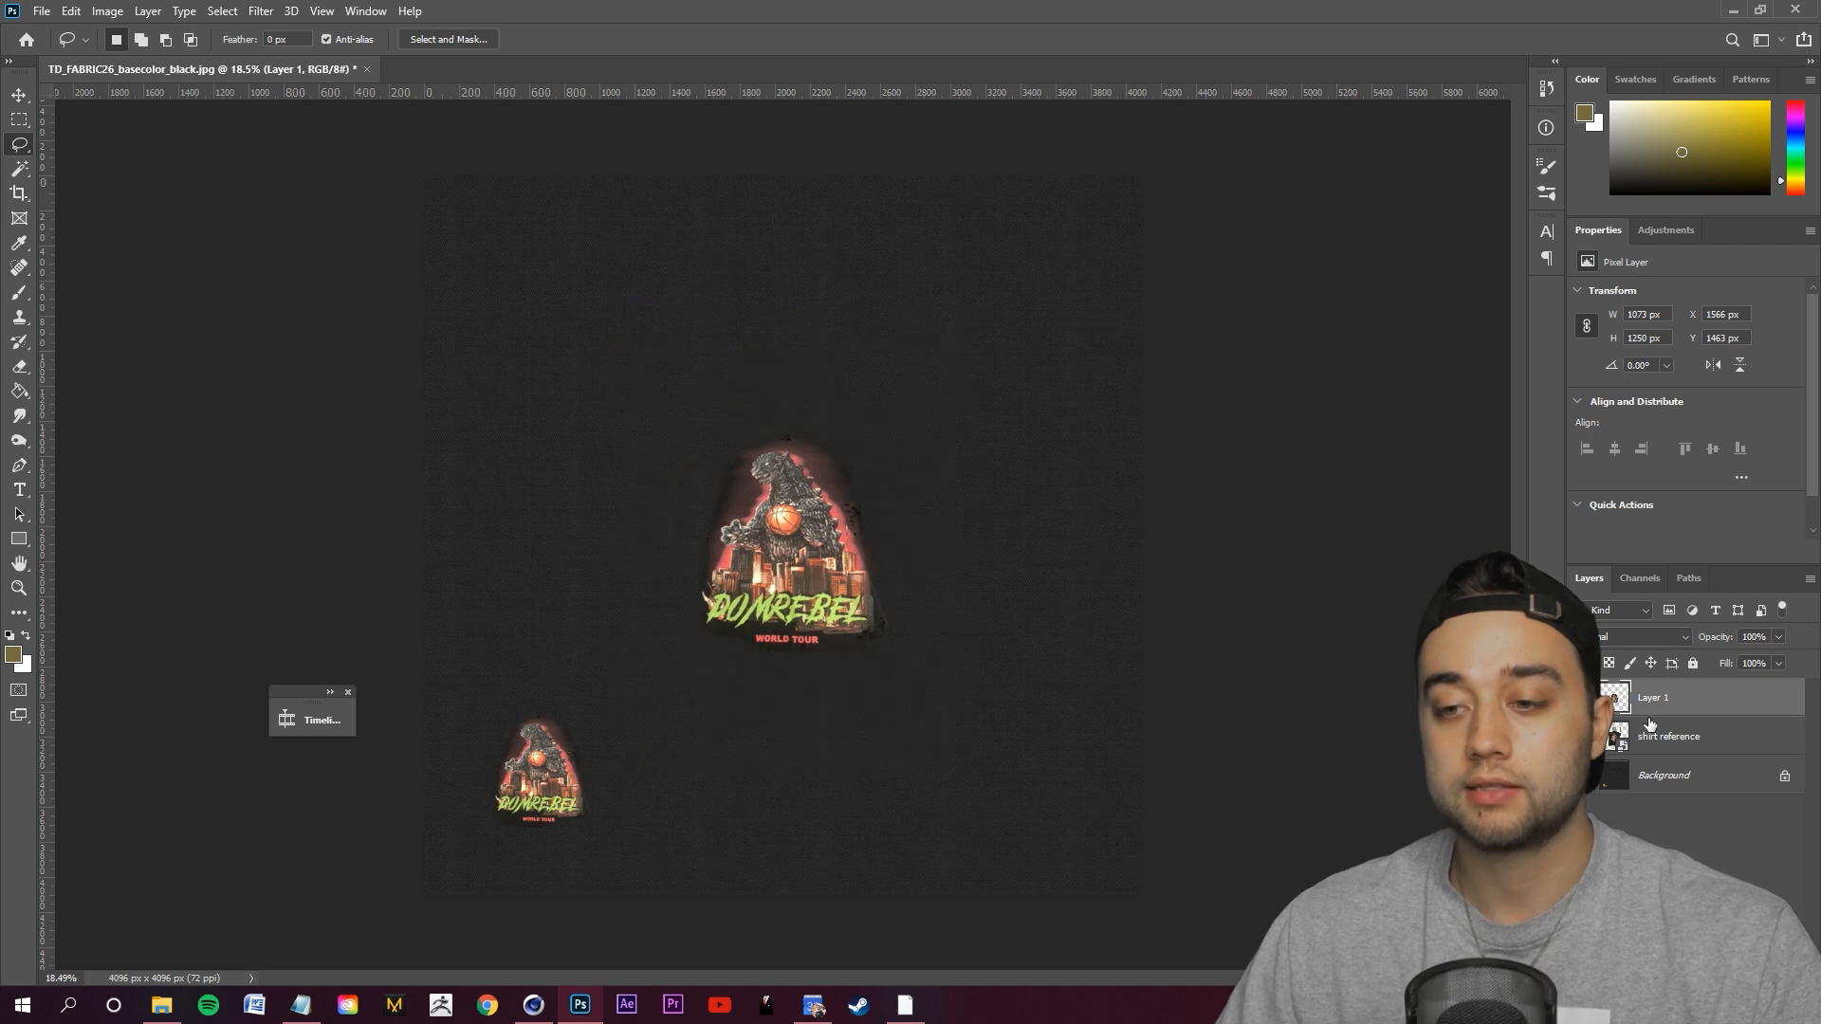
Enlarge the copied logo layer to about 130.88% and position it near the middle of the fabric texture.
key("ctrl+t")
left_click_drag(874, 653, 887, 608)
left_click_drag(821, 555, 851, 587)
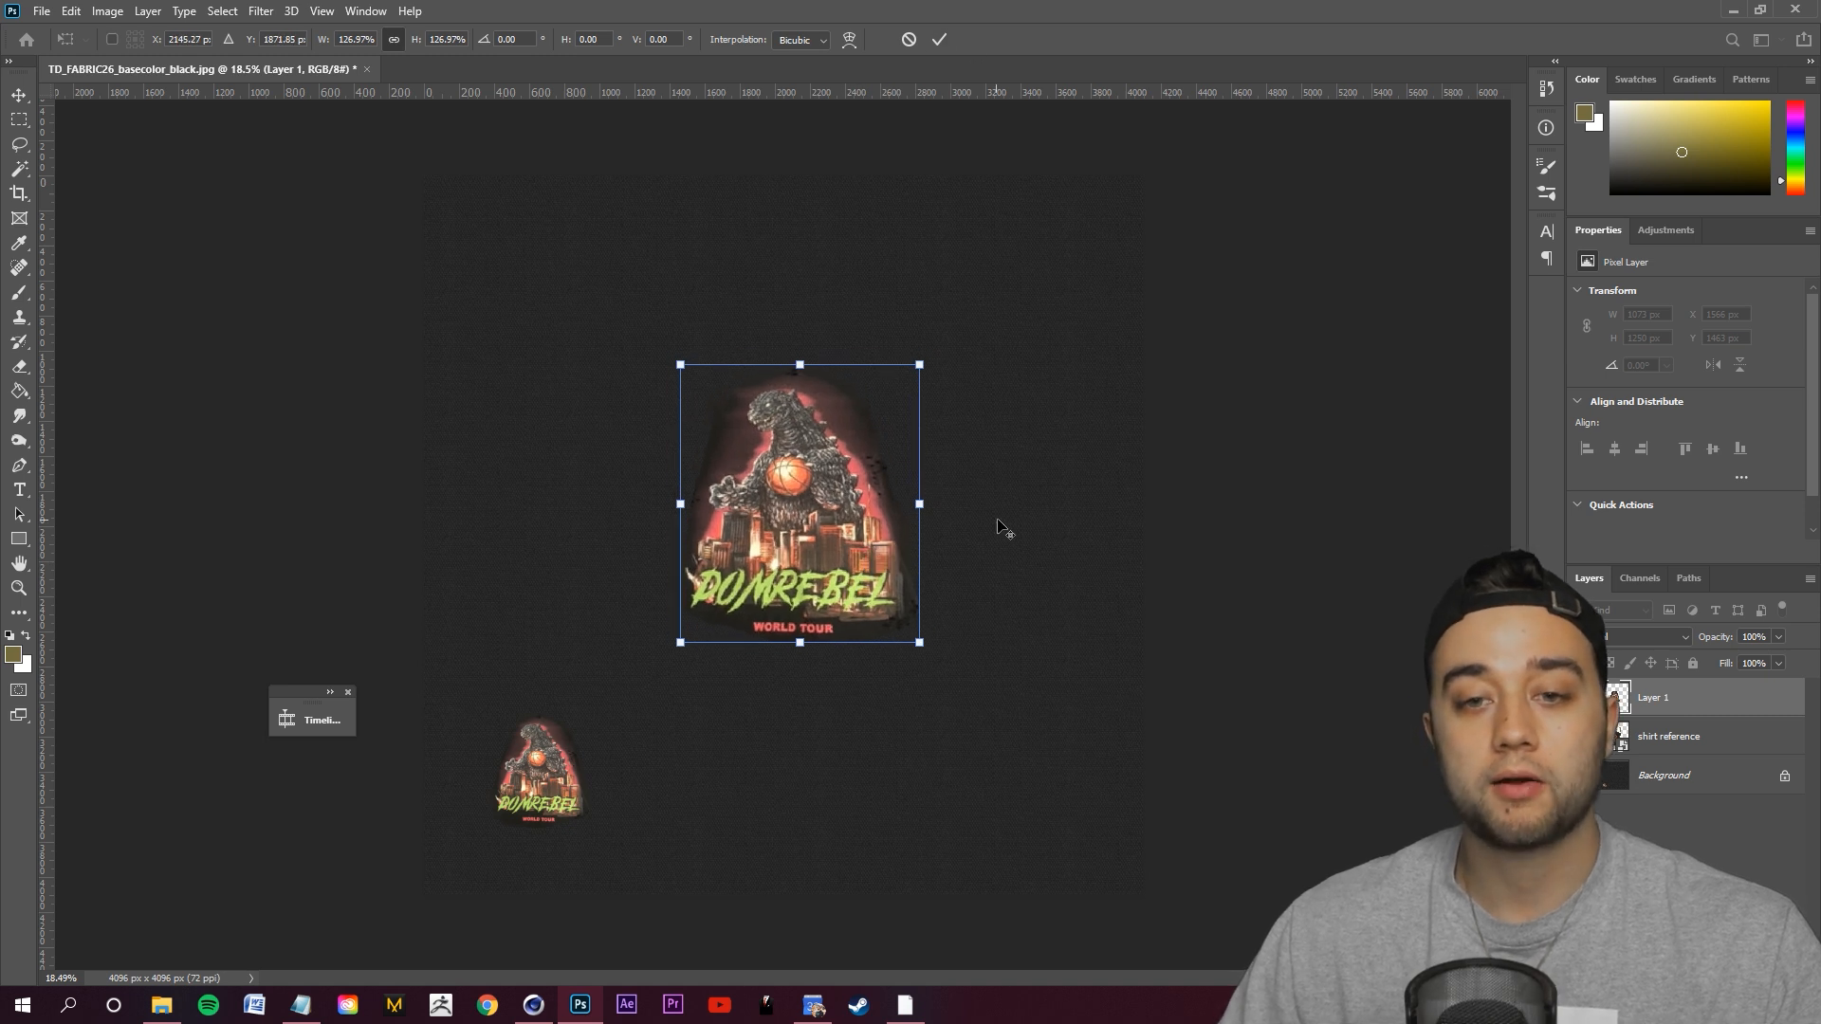
scroll(1005, 488, "up", 4, "alt")
scroll(1070, 610, "down", 3, "alt")
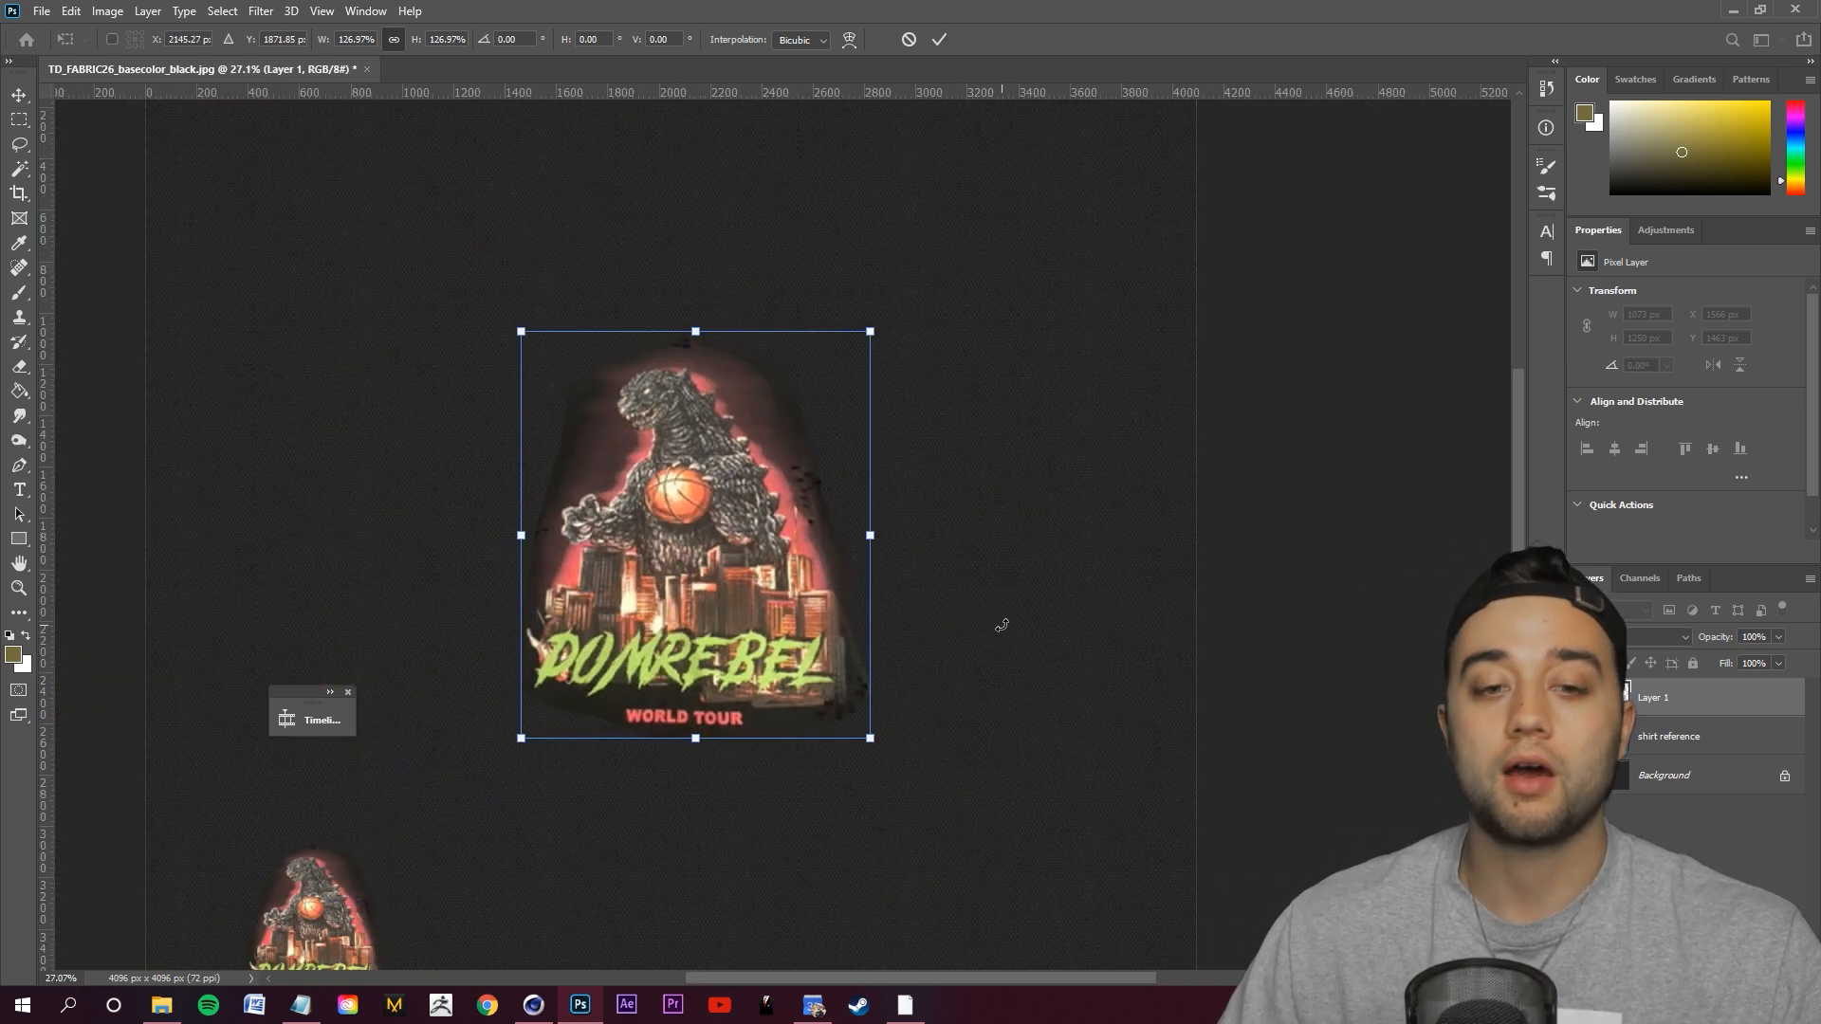
scroll(1002, 625, "down", 2, "alt")
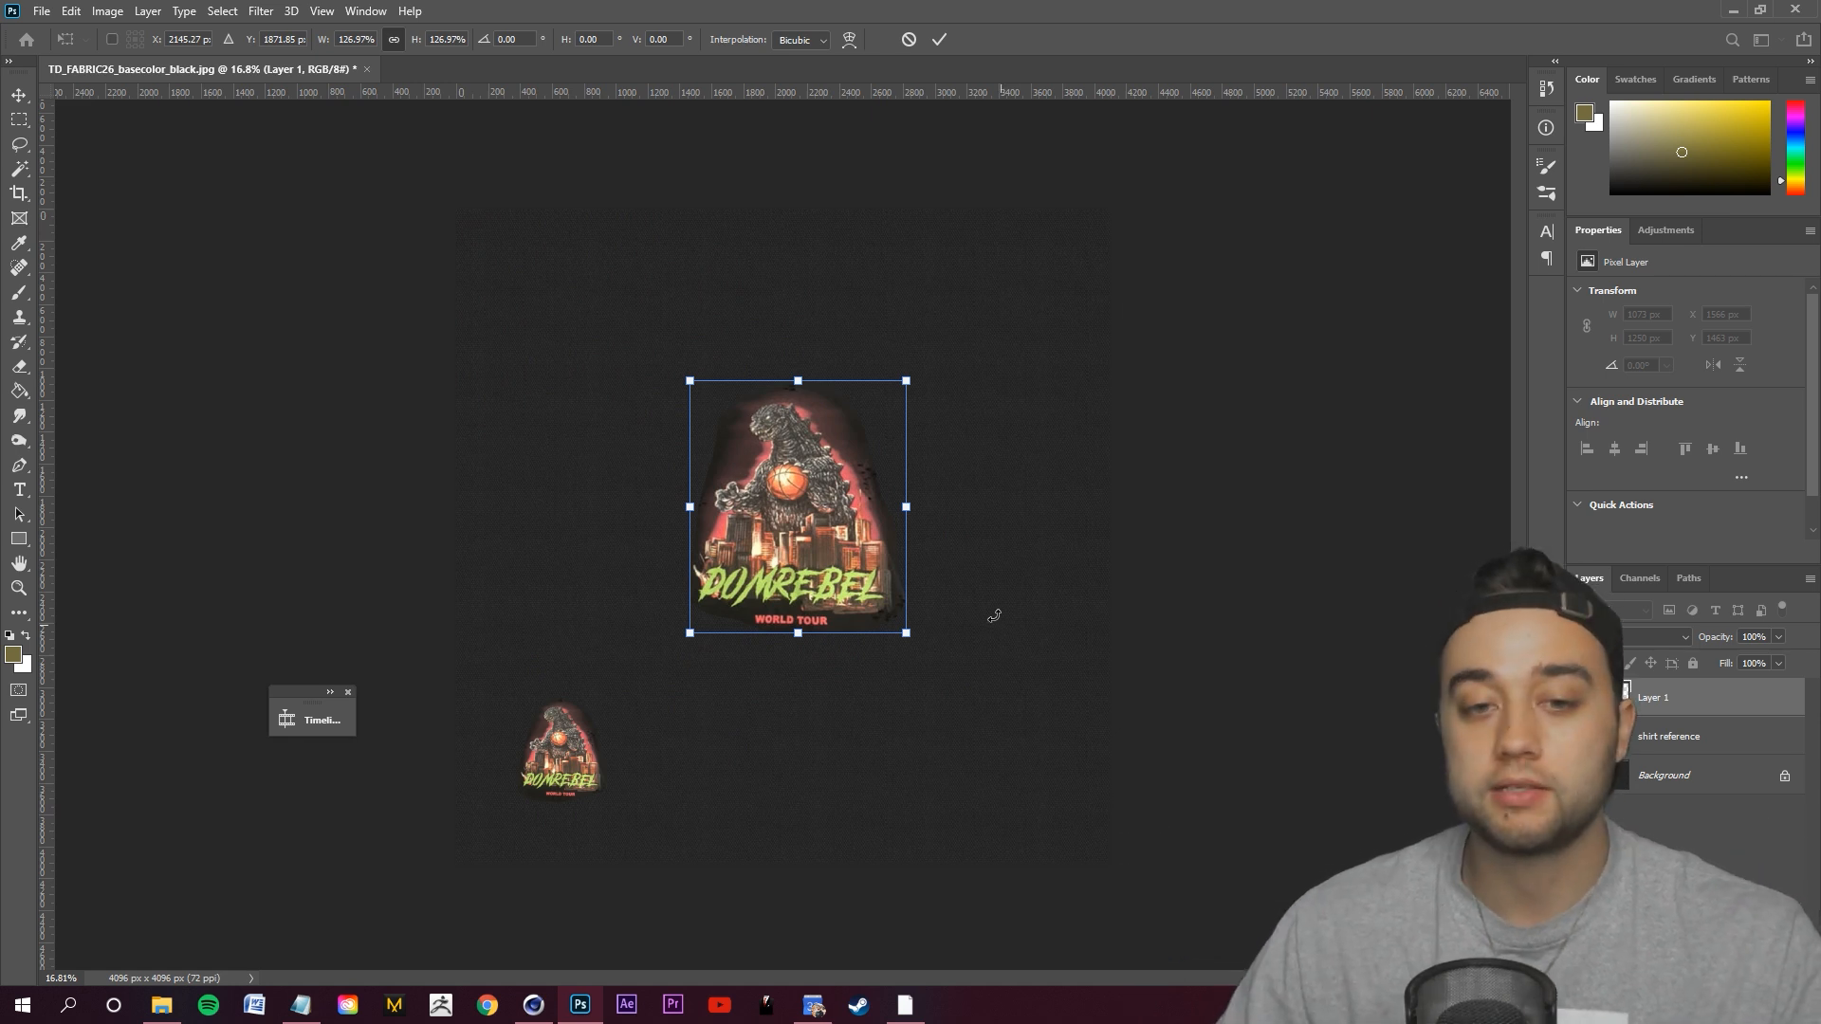
left_click_drag(907, 633, 871, 619)
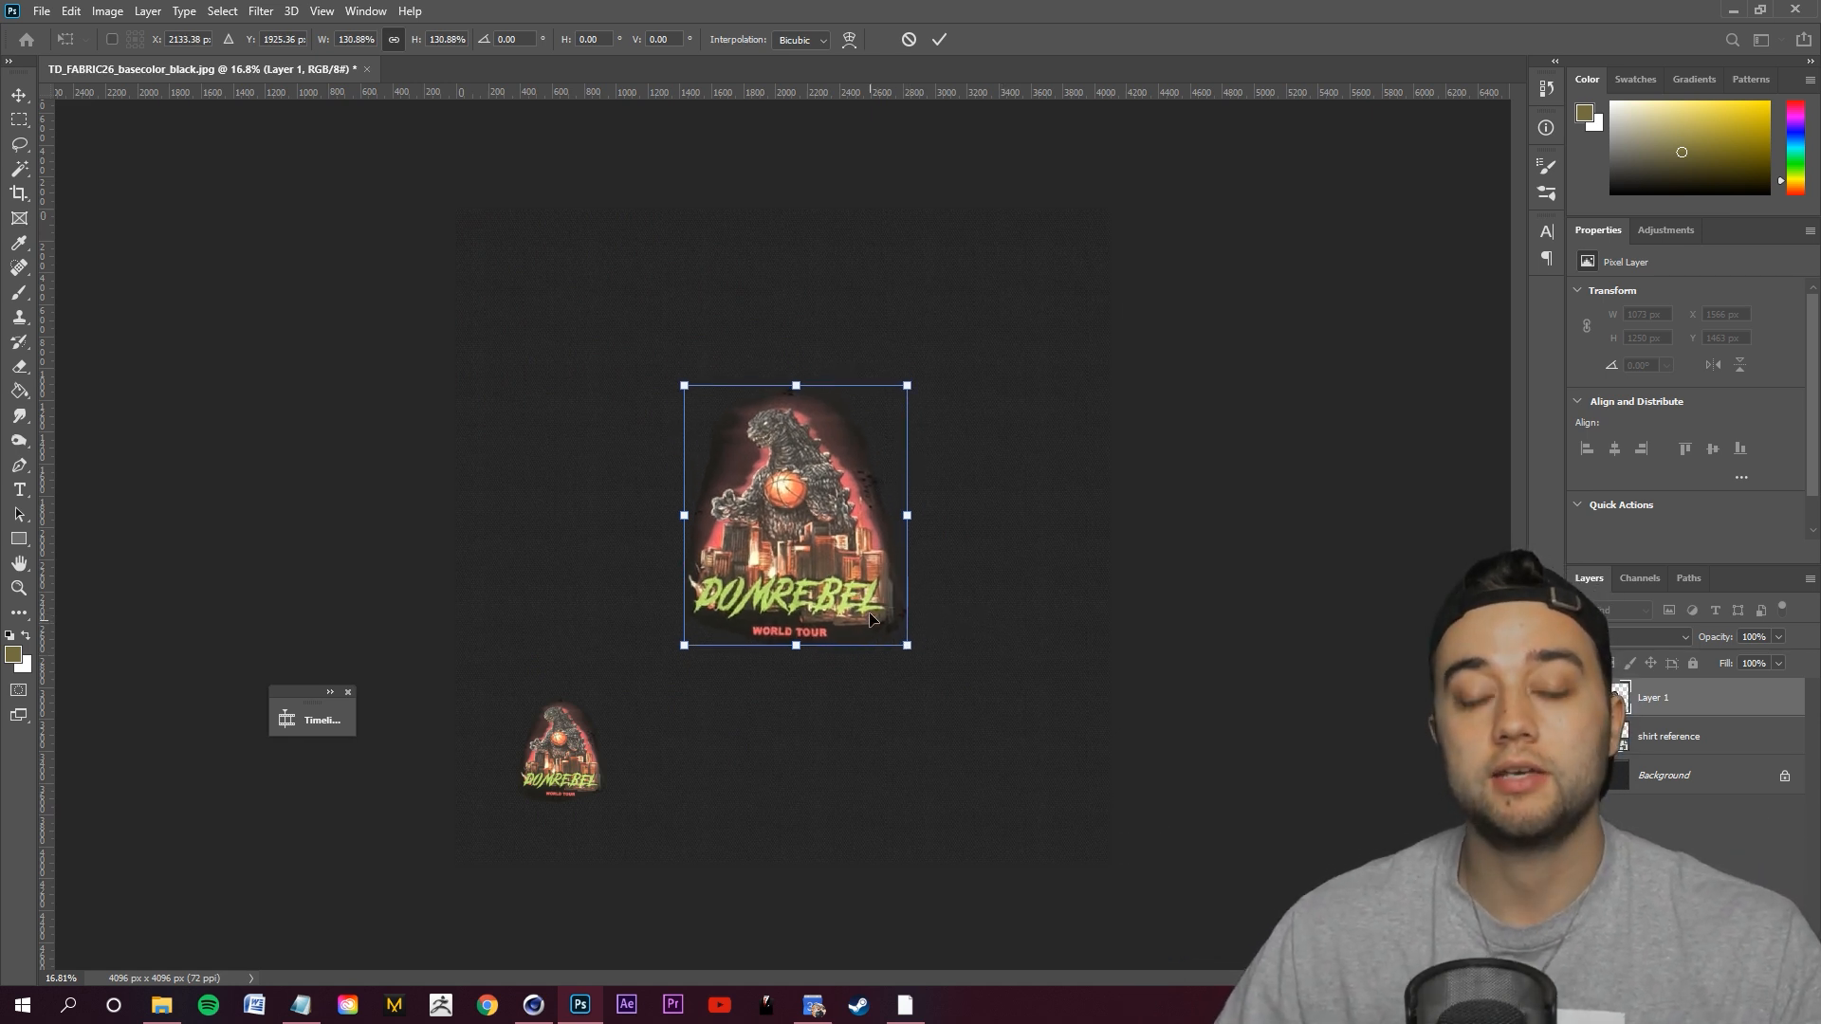
key("Return")
Look through the blending mode options for the copied logo layer.
key("l")
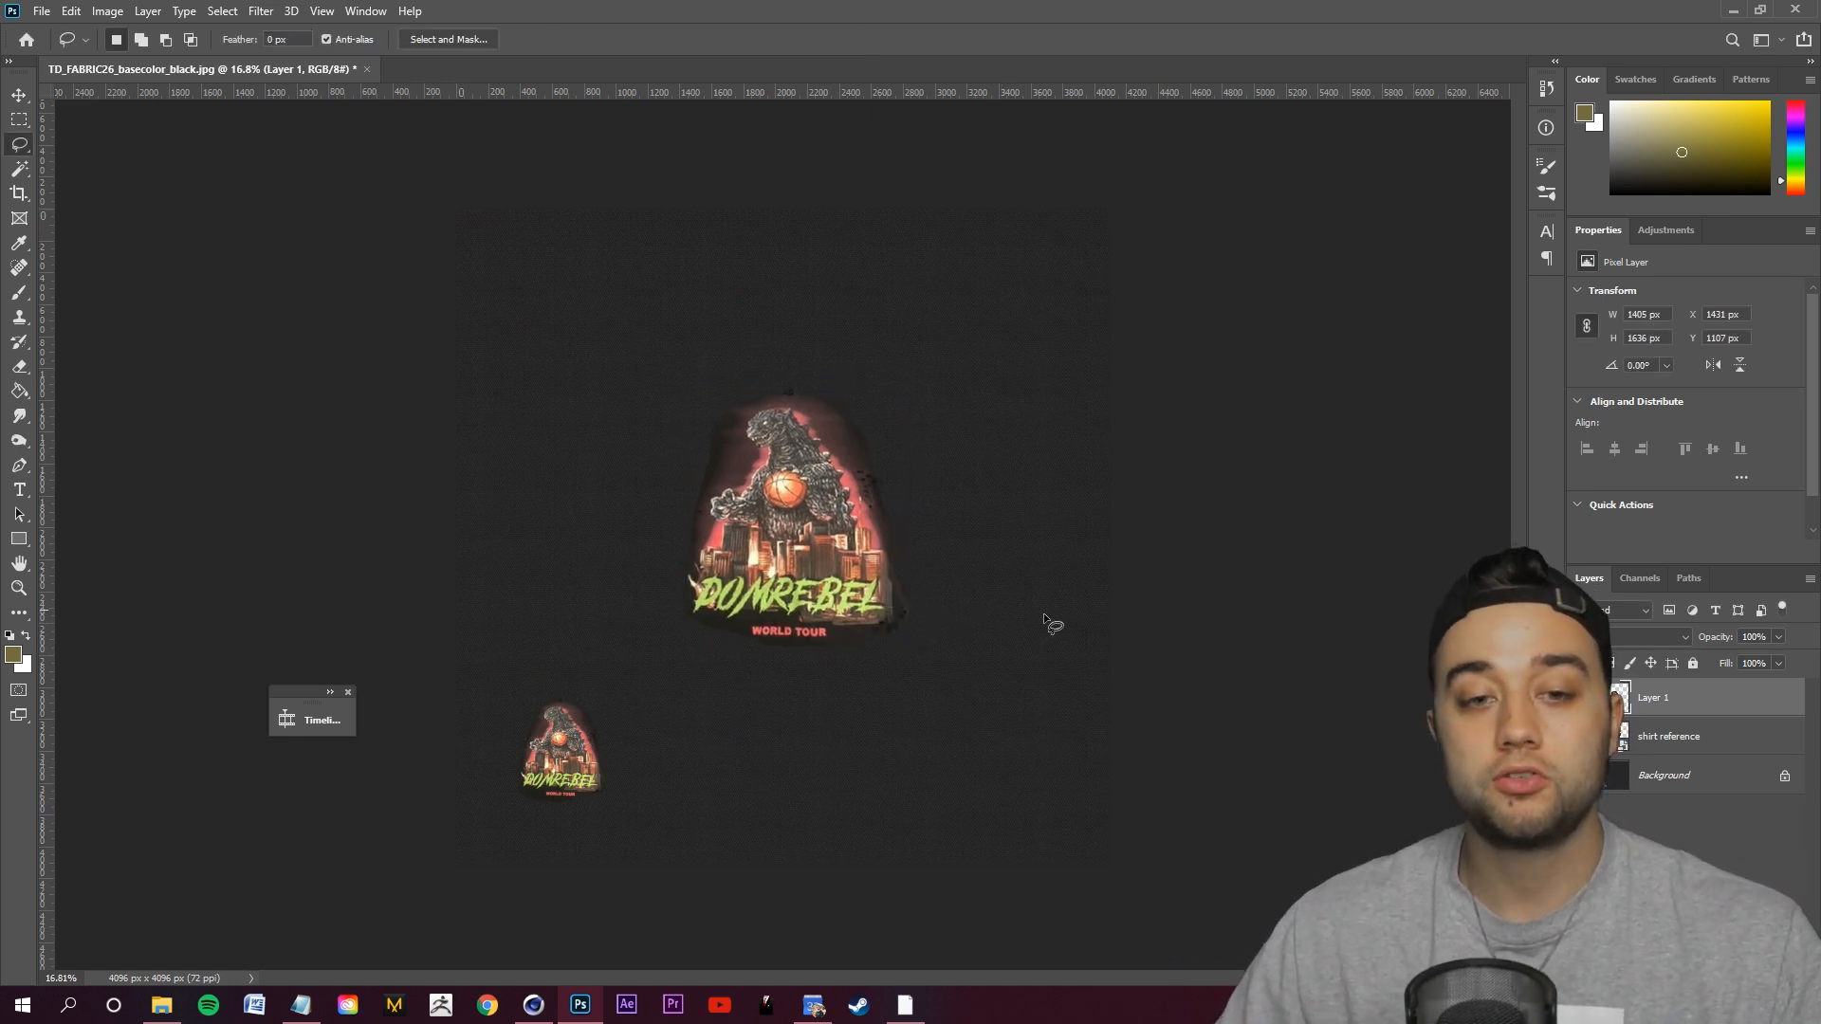
left_click(1652, 638)
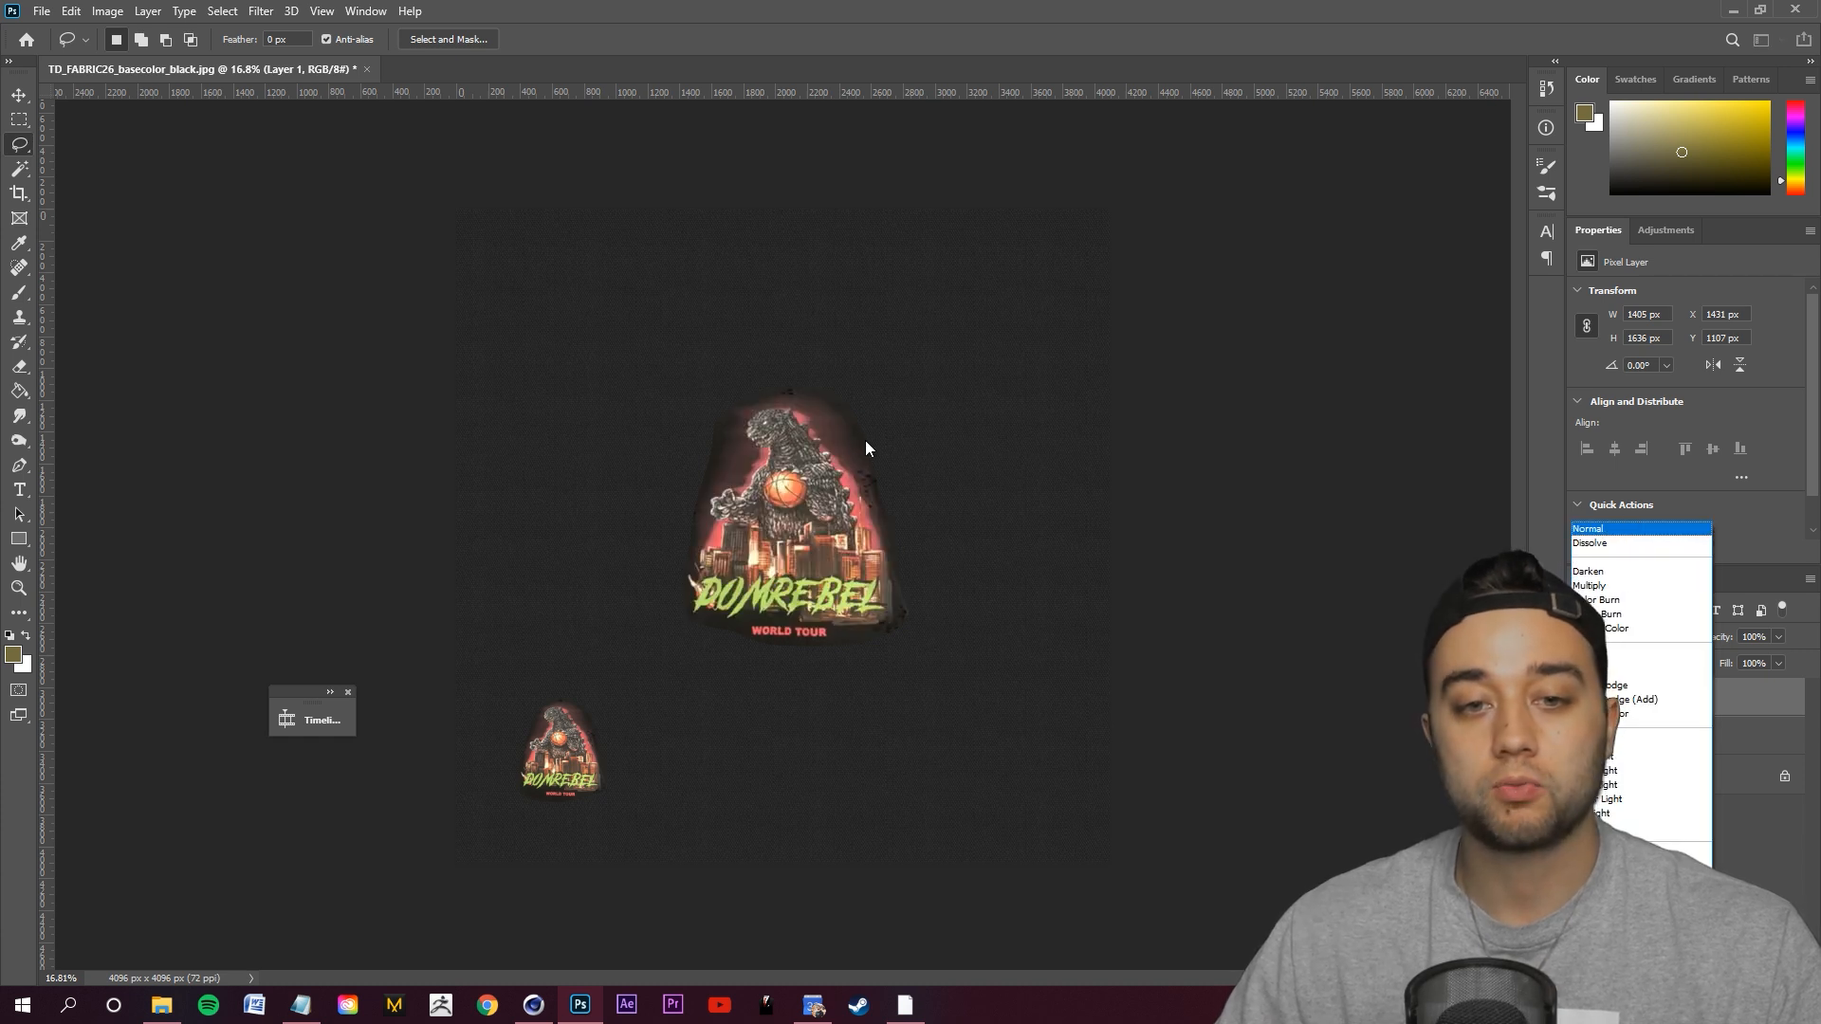
left_click(1681, 713)
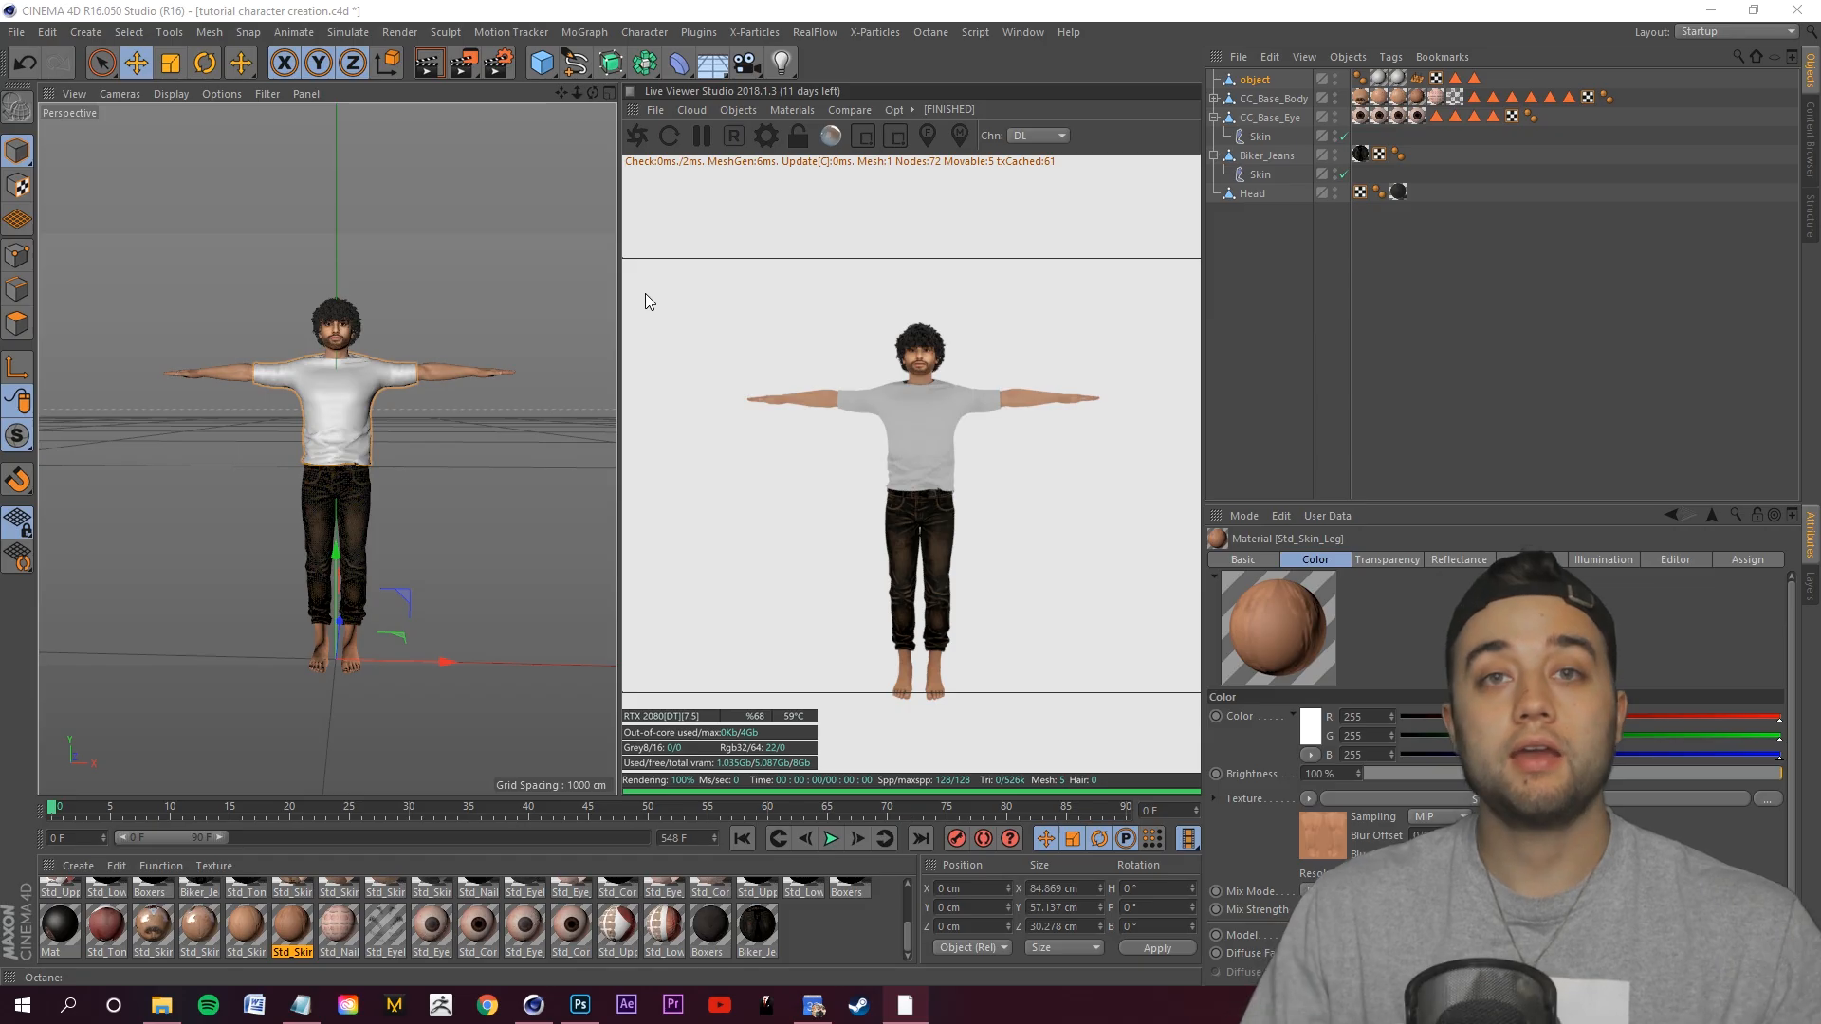
In the Cinema 4D scene tutorial character creation.c4d, open the FABRIC material's diffuse image texture and apply the logo material to the shirt.
left_click_drag(907, 947, 907, 899)
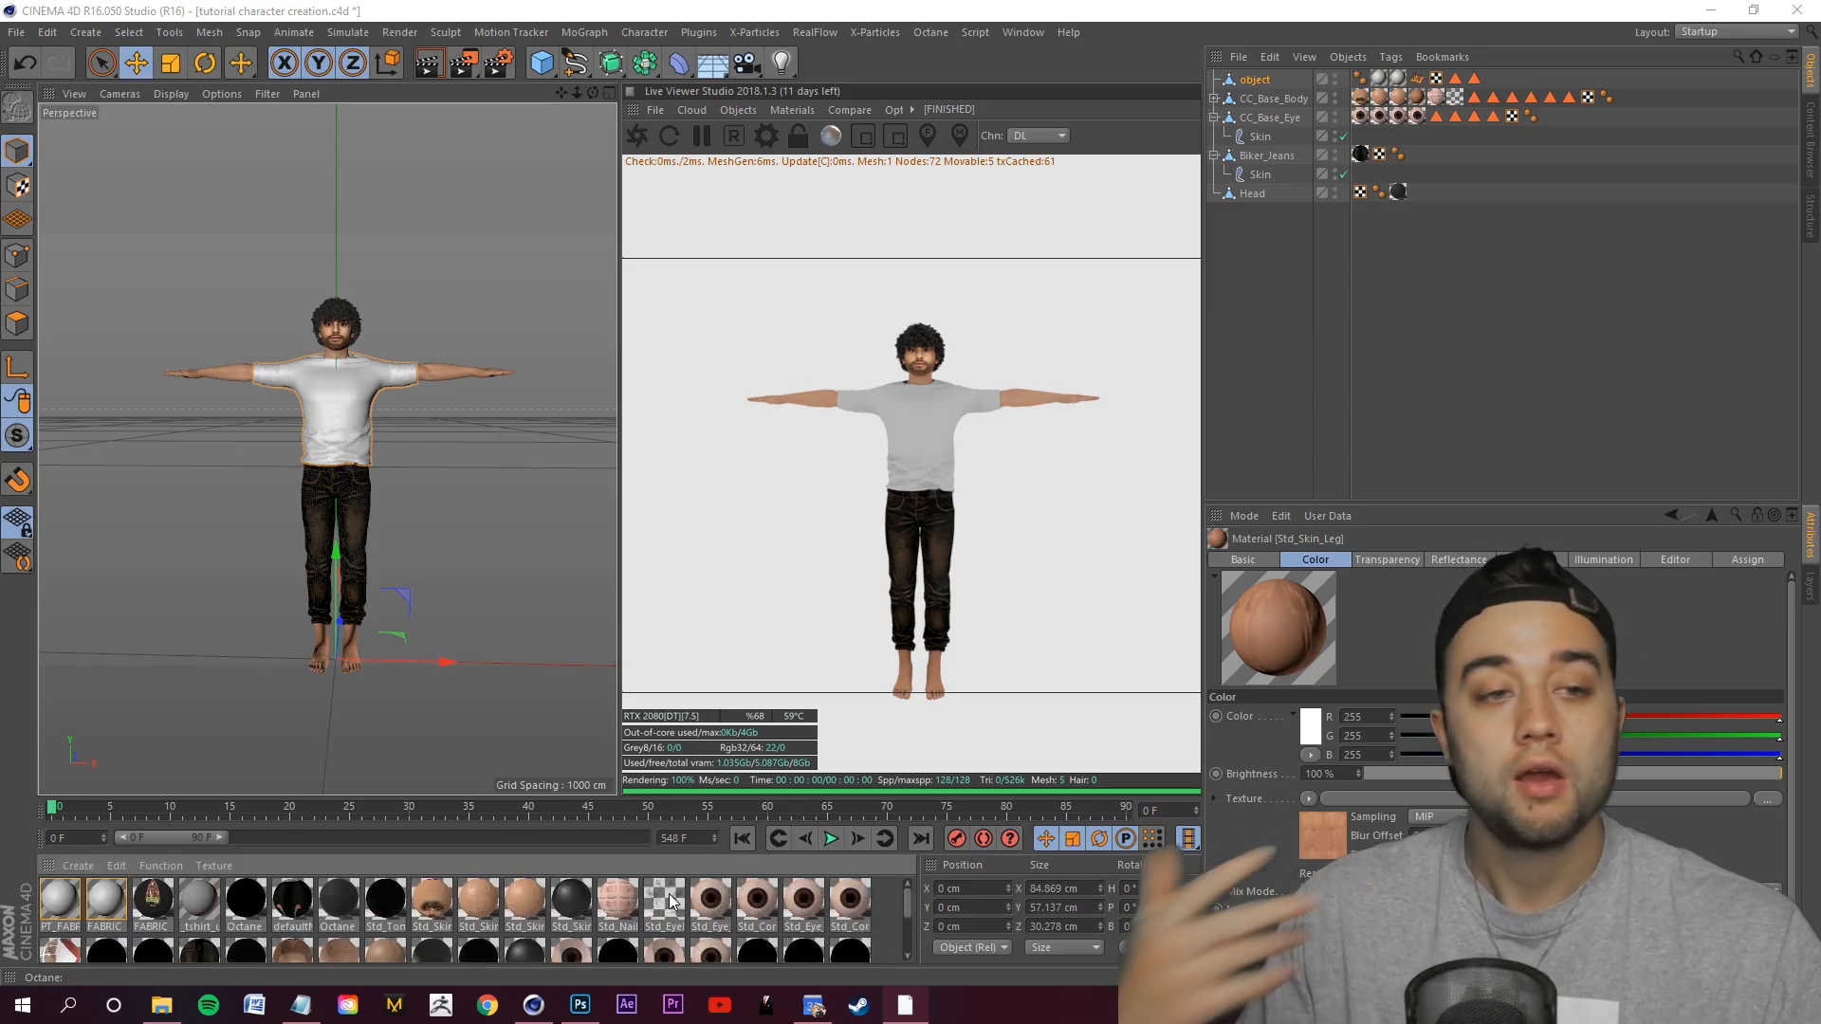
left_click(1239, 57)
left_click(1261, 83)
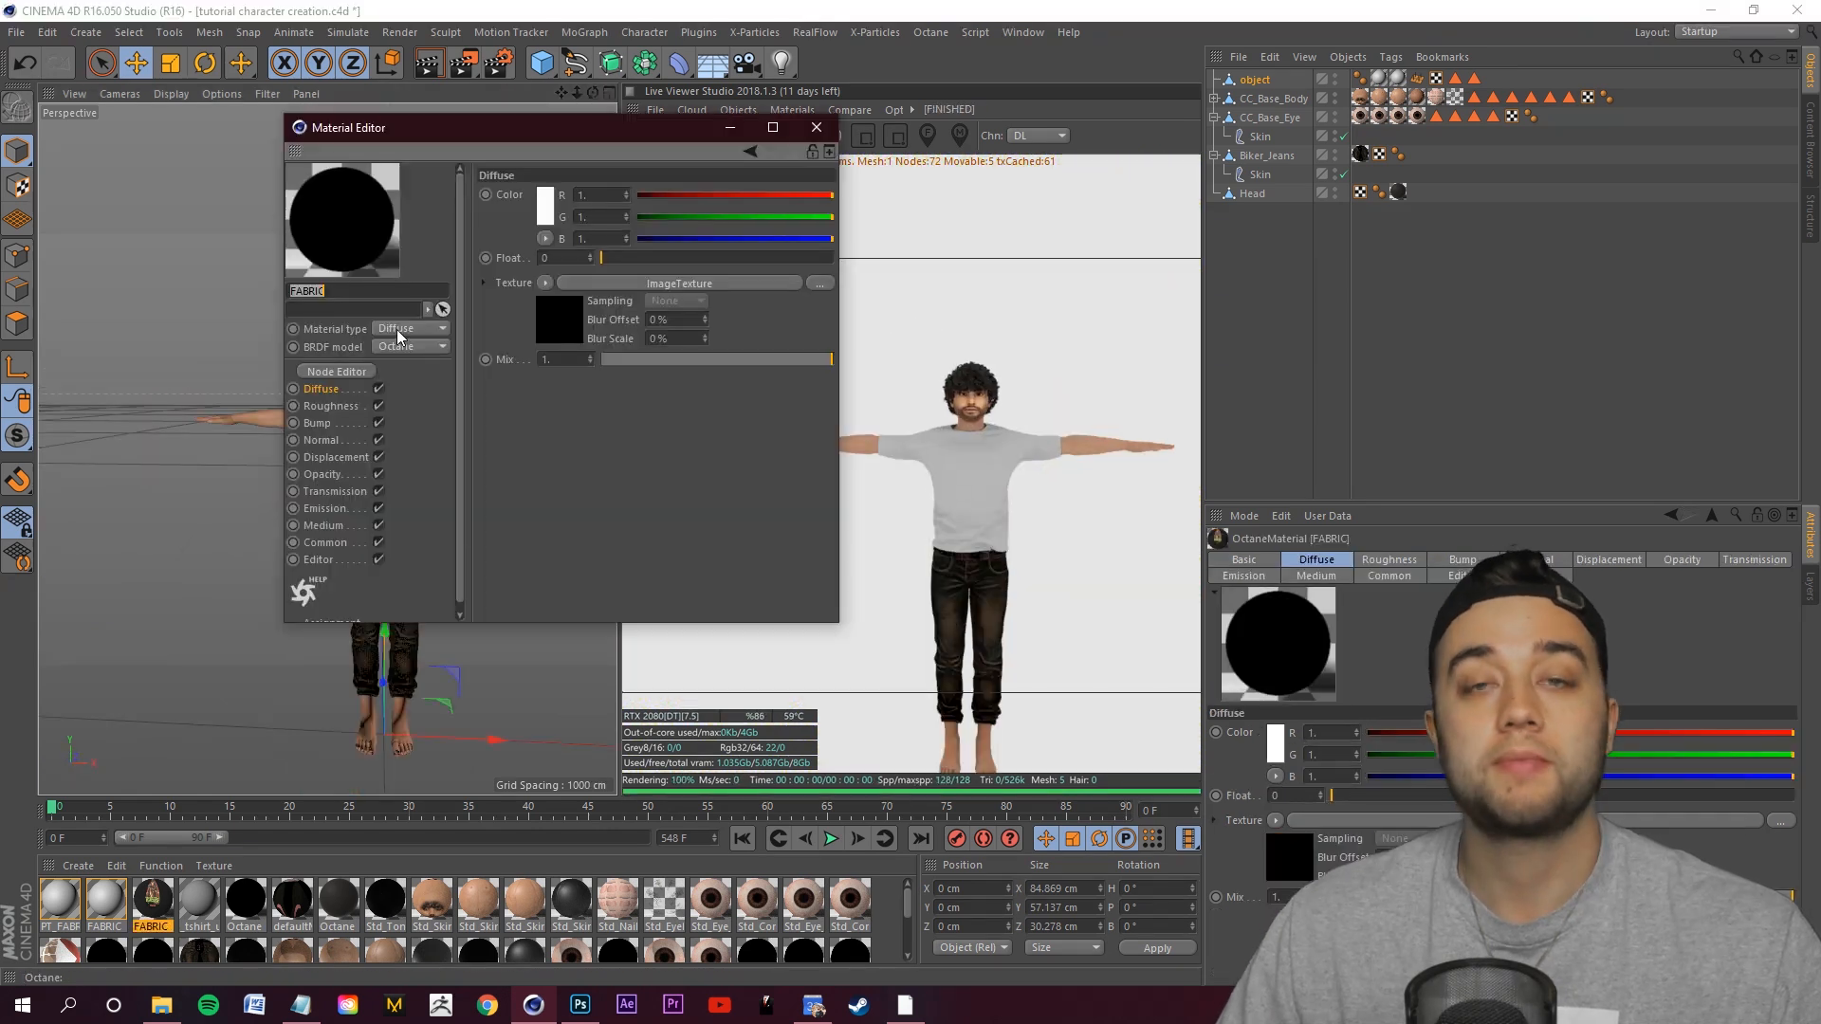
left_click(715, 283)
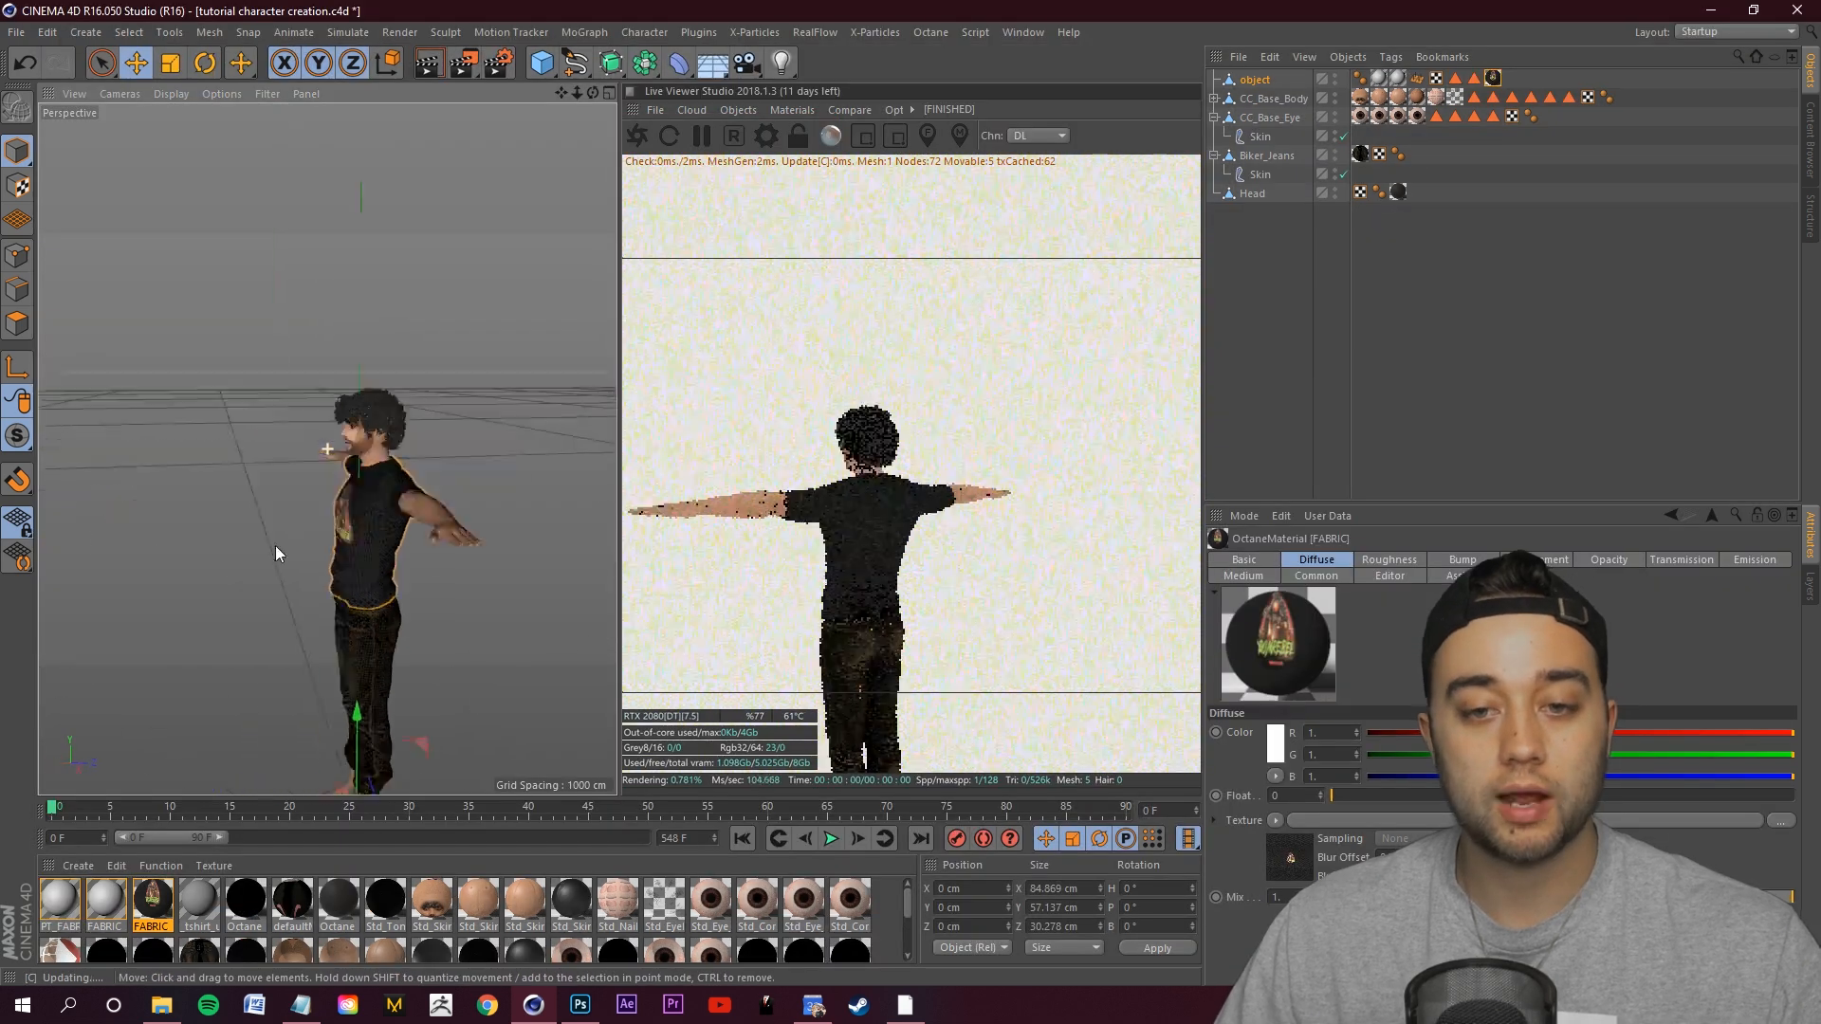
scroll(434, 520, "down", 3)
scroll(437, 510, "up", 5)
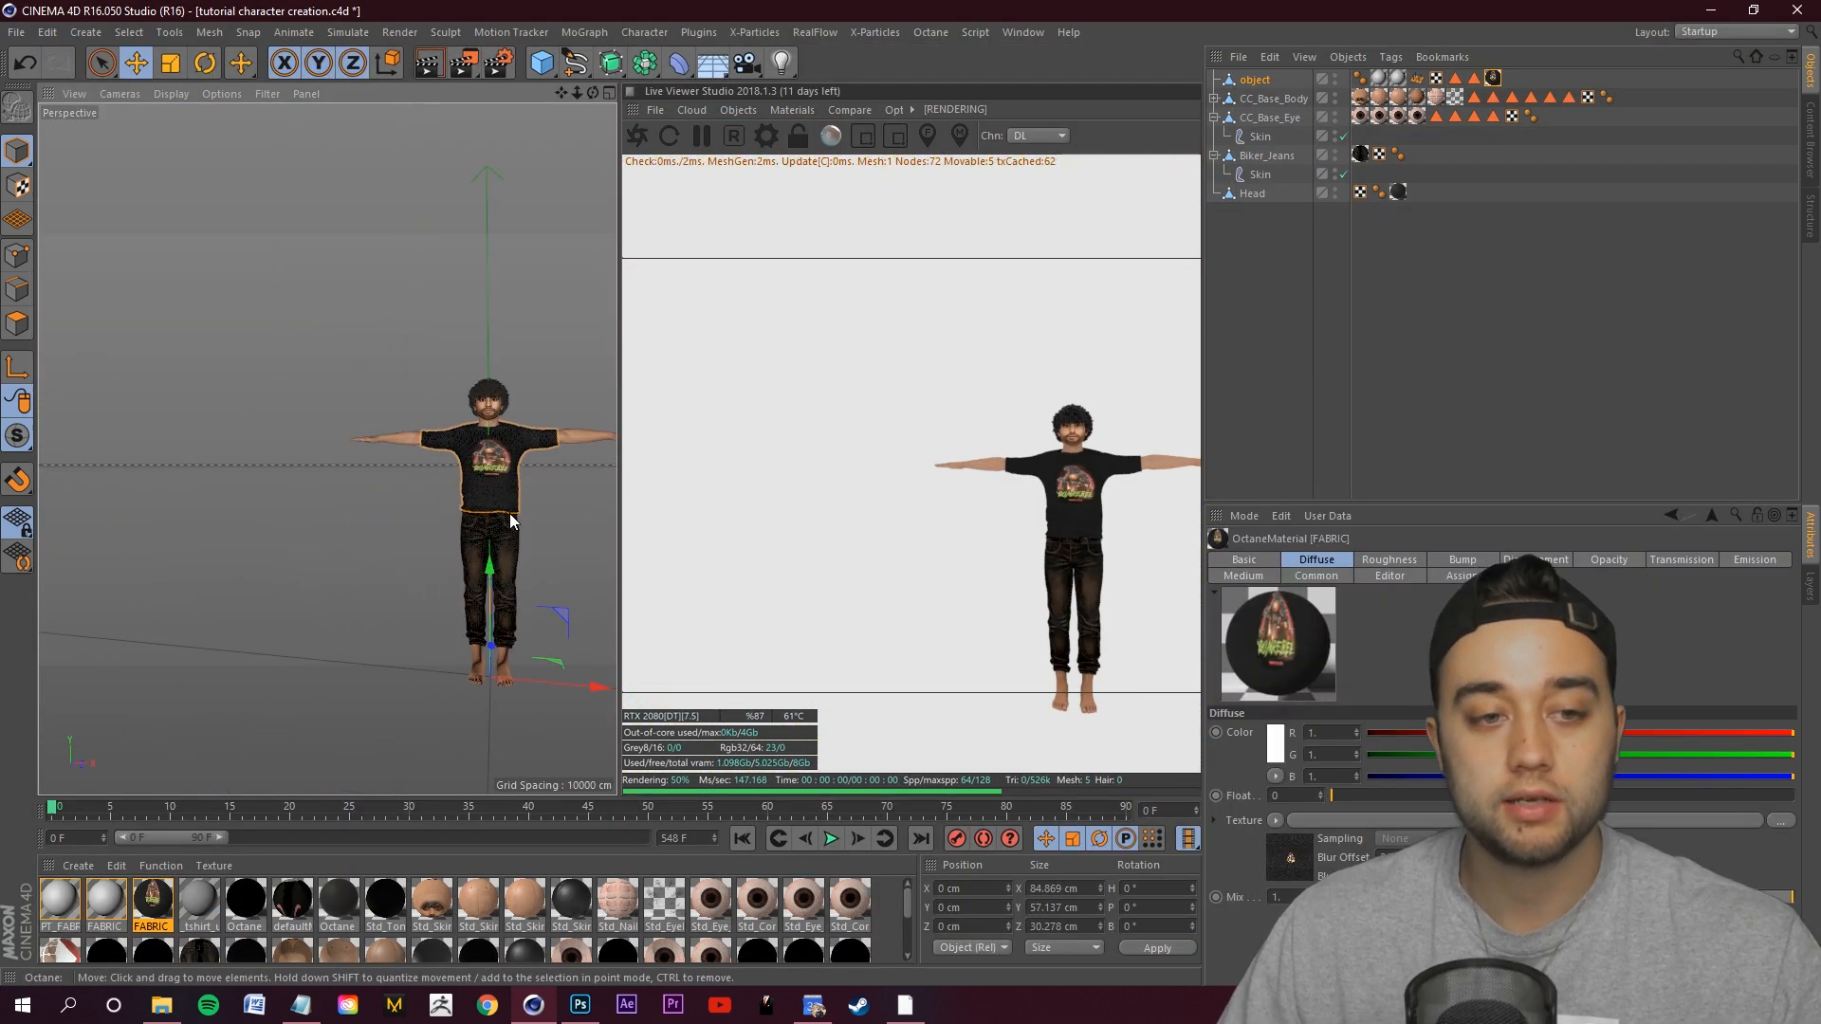
Merge the high-poly Nike Airforce sneaker model from the High folder of the scanned sneakers collection into the character scene.
scroll(396, 476, "up", 2)
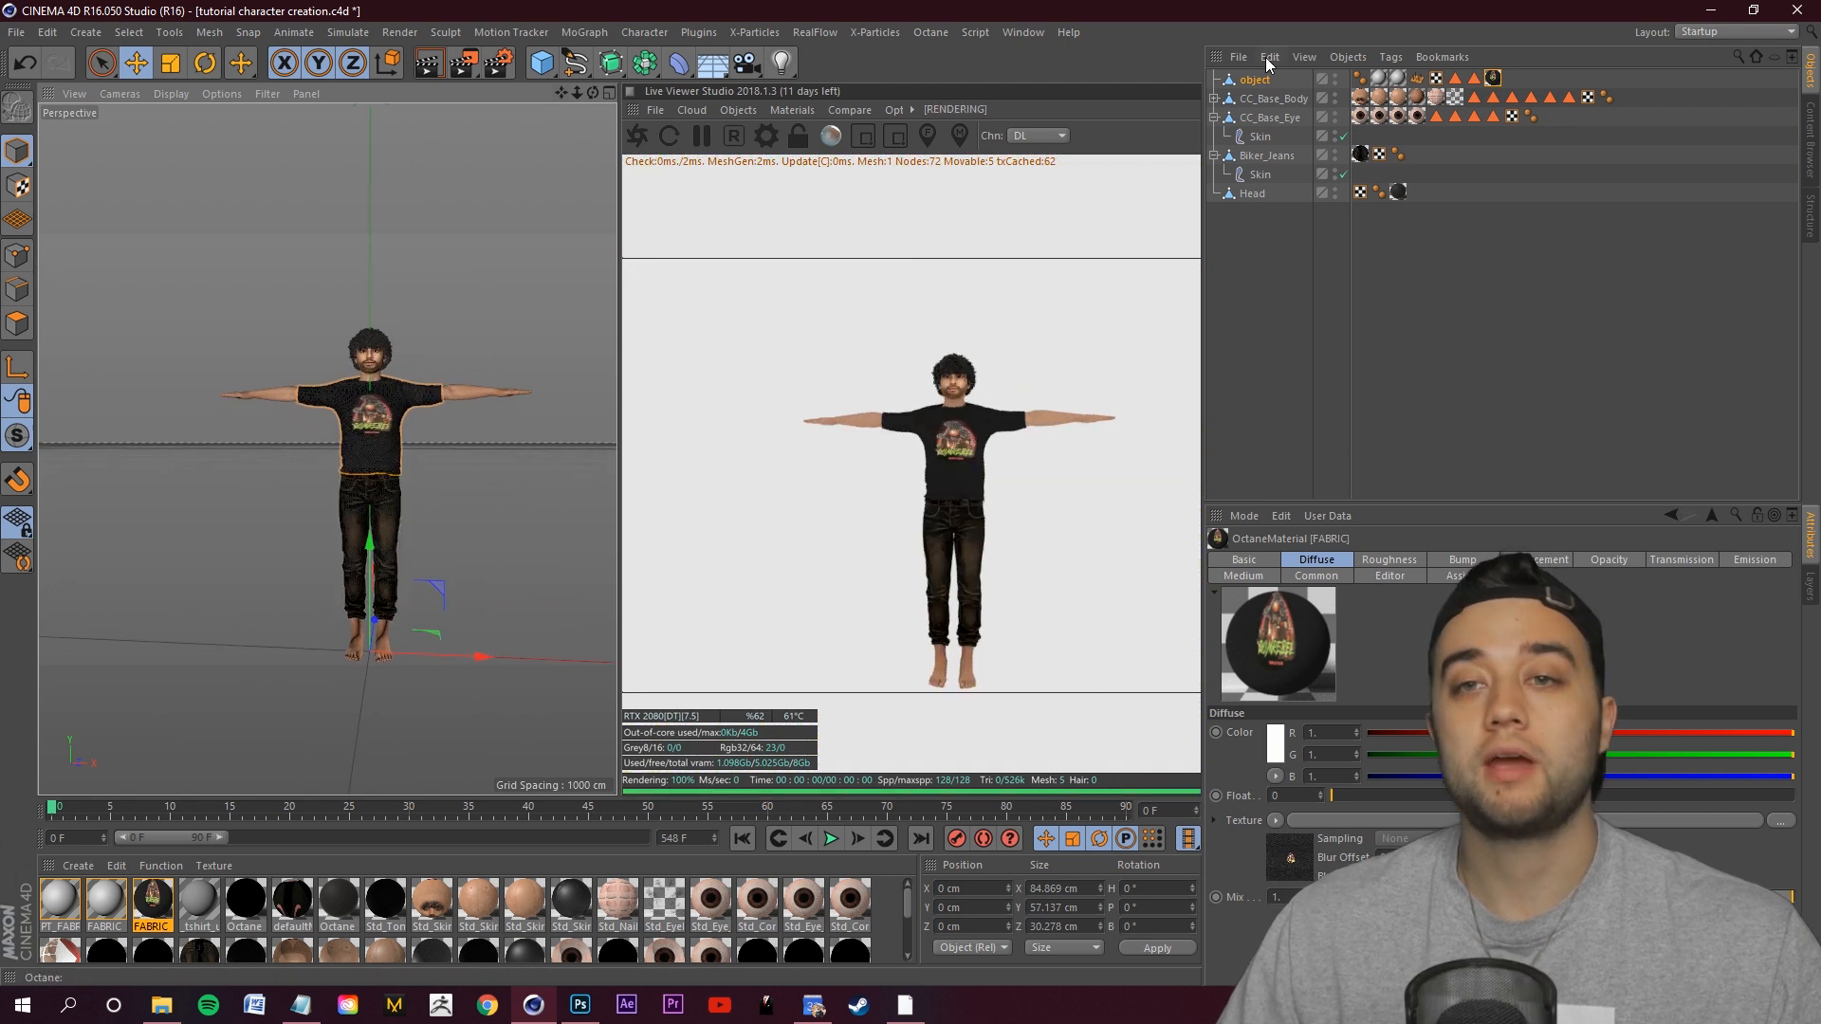
left_click(1239, 57)
left_click(1267, 138)
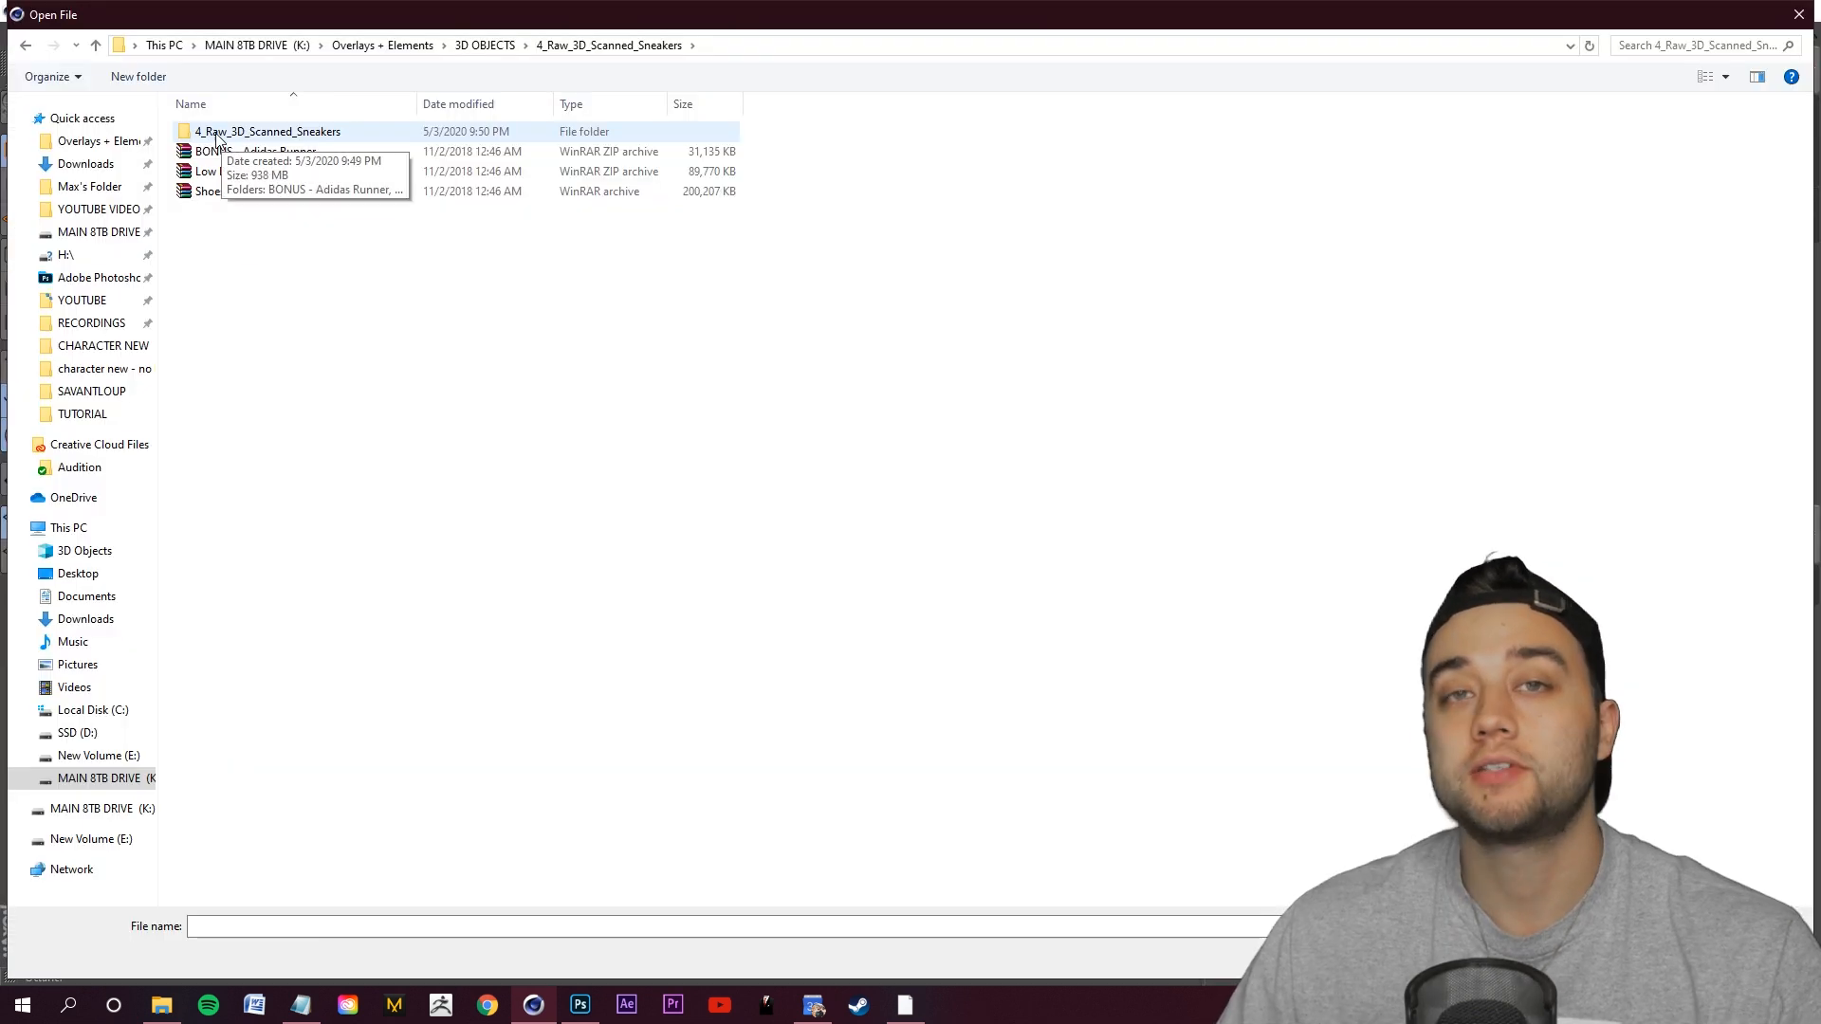
double_click(221, 132)
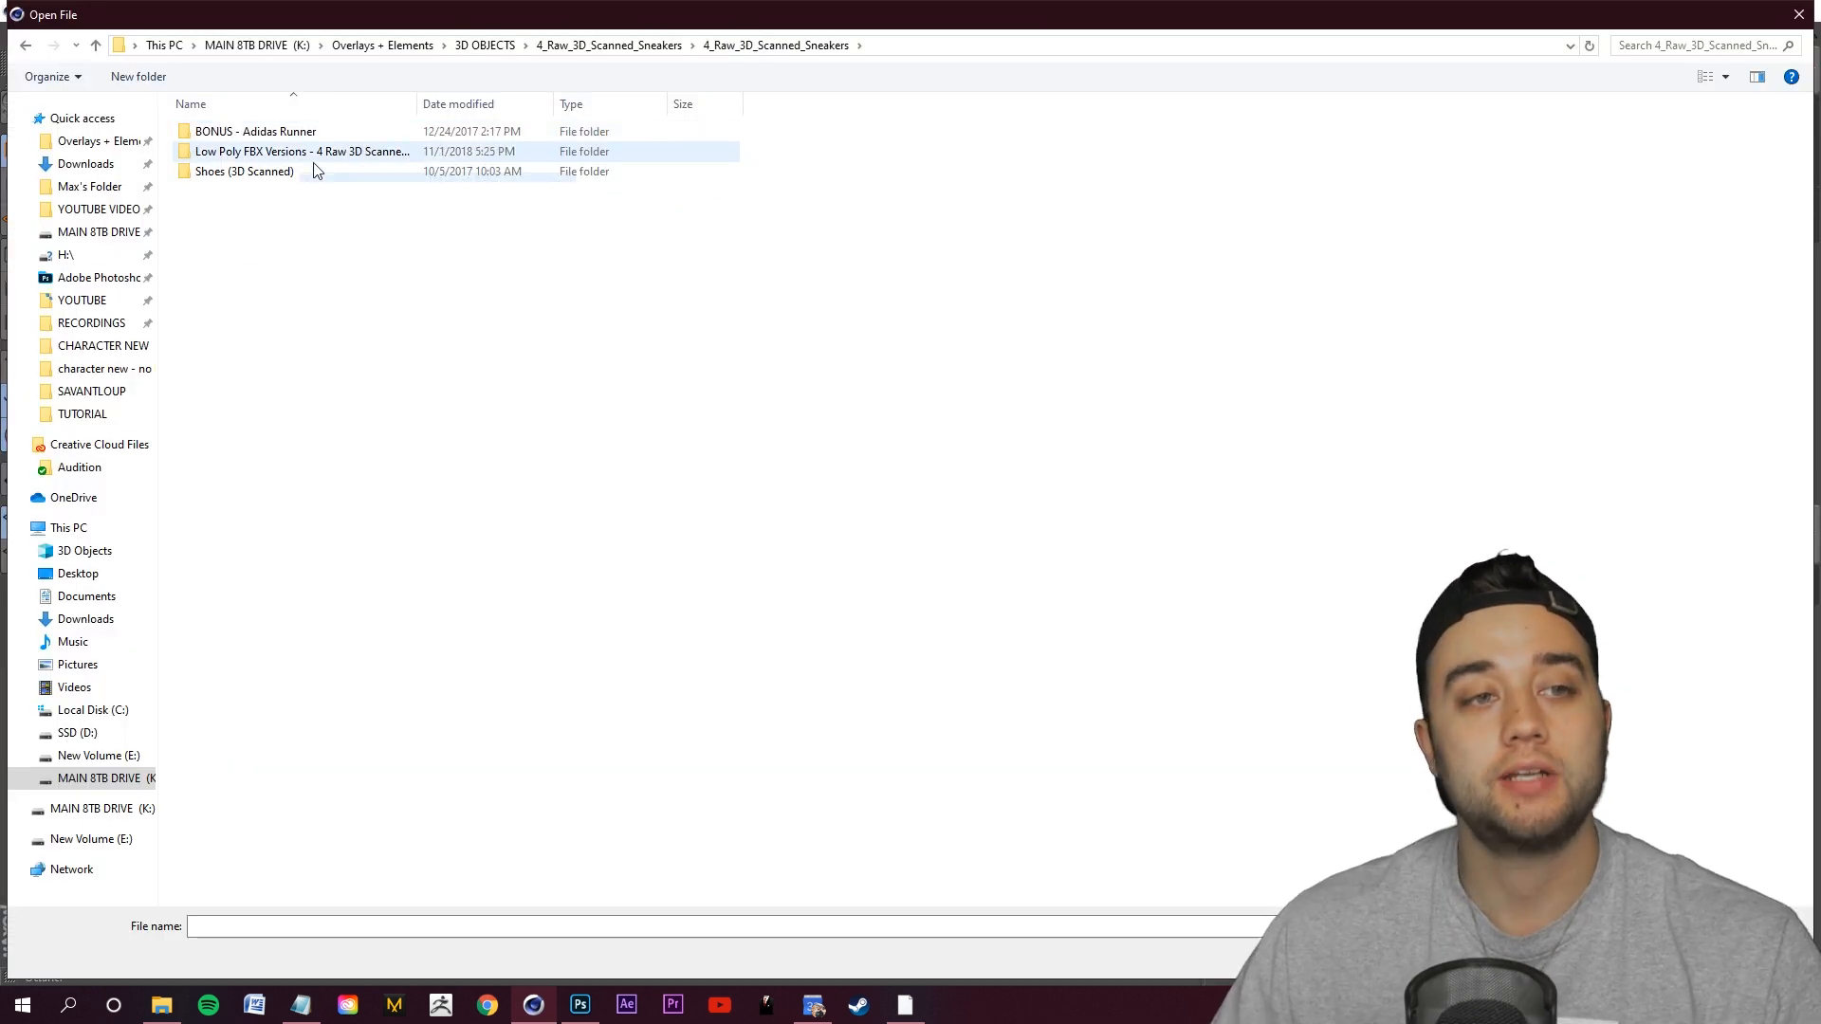
double_click(254, 176)
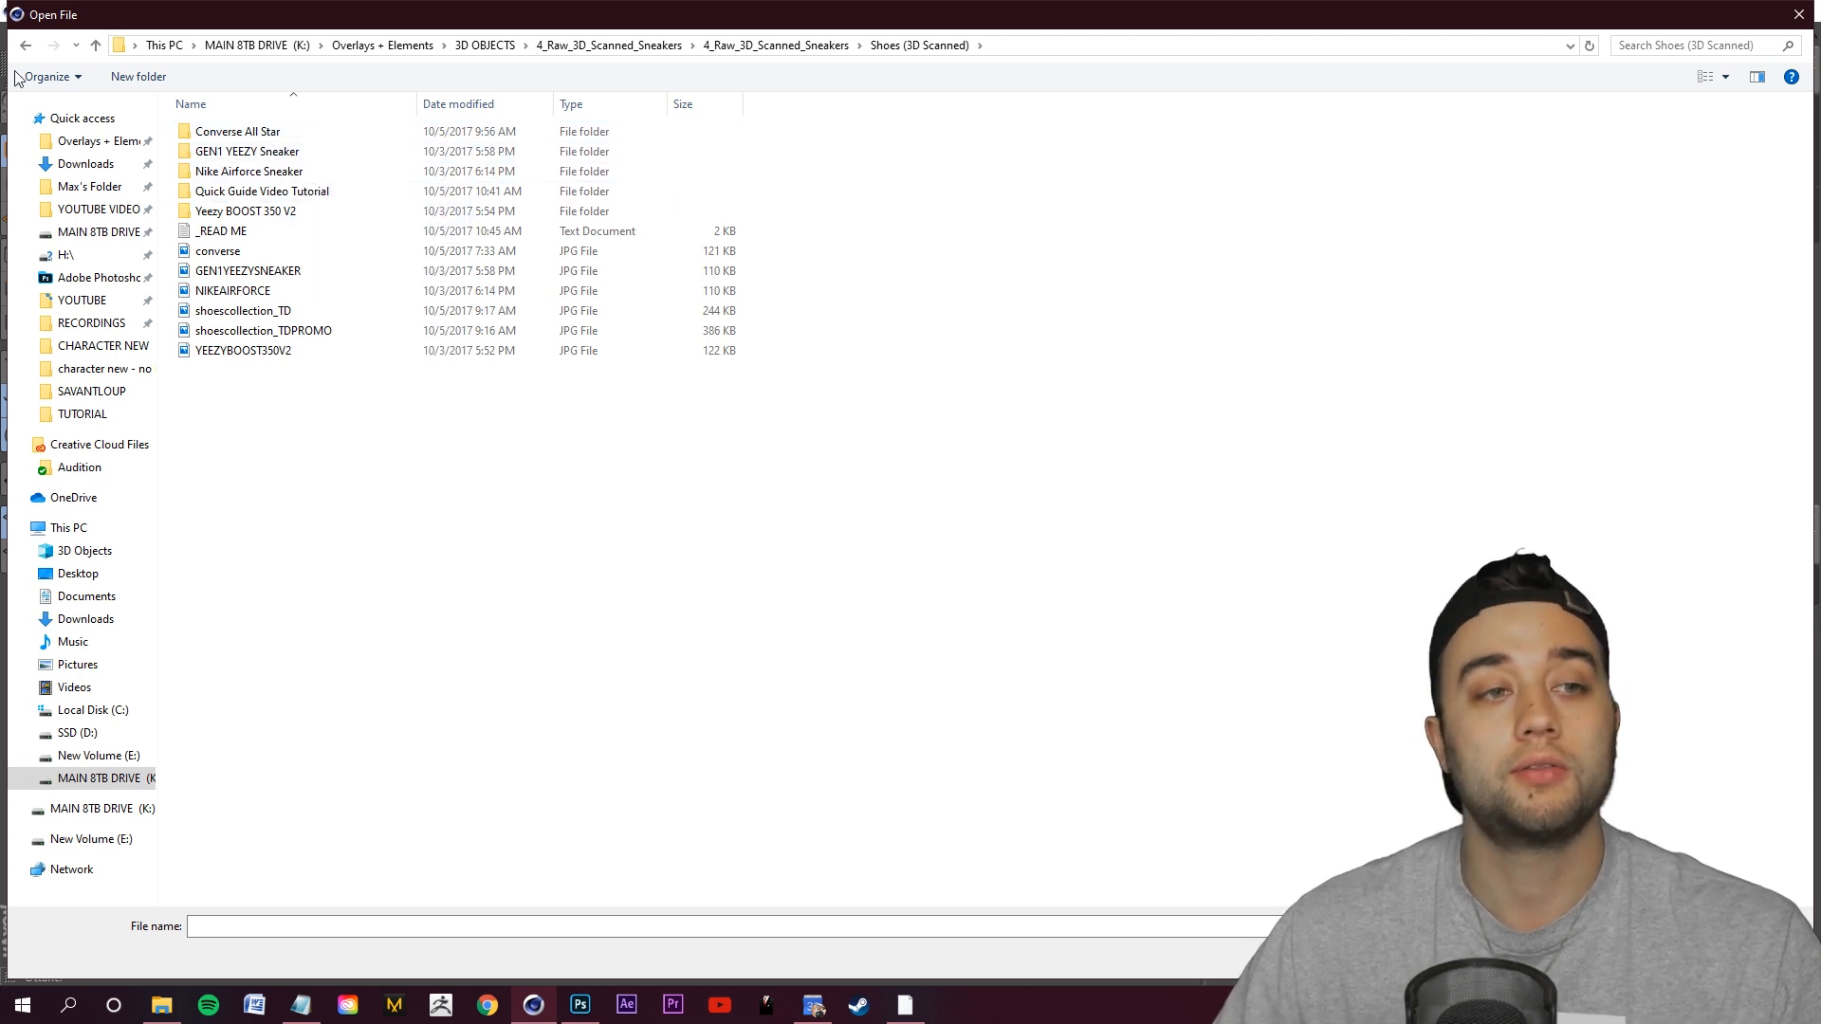
double_click(305, 171)
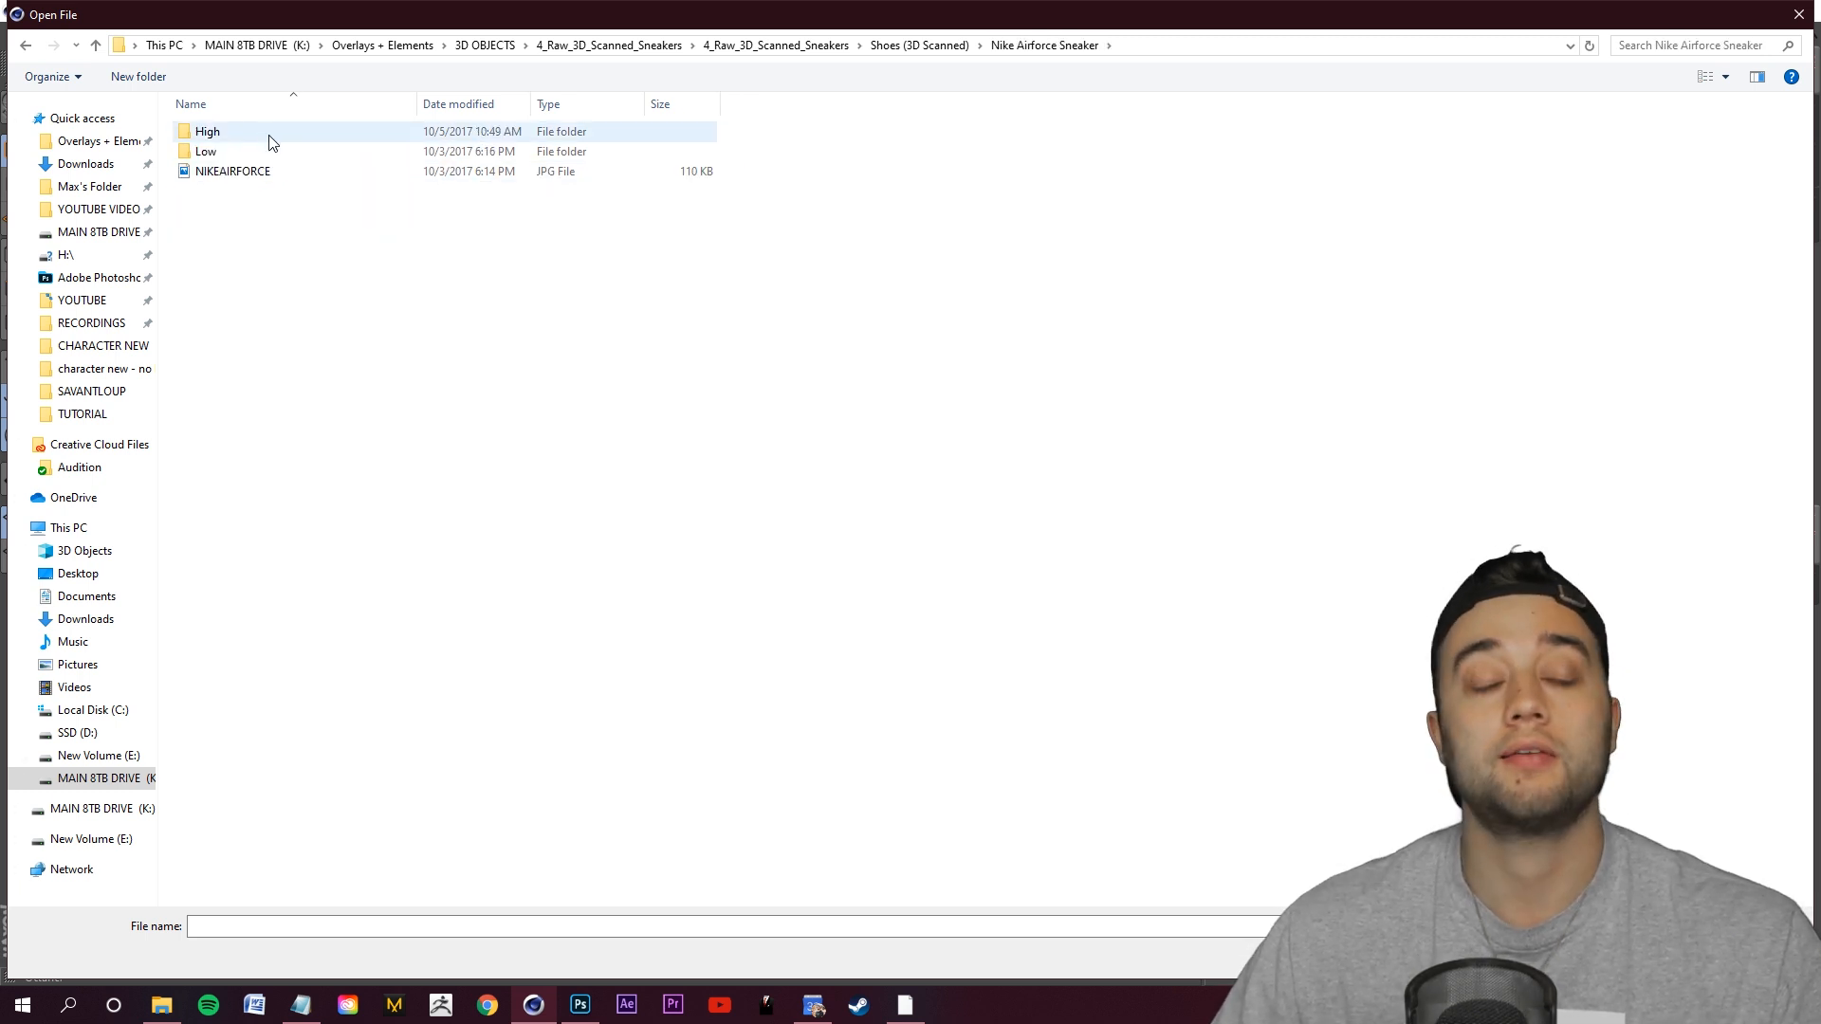
double_click(316, 136)
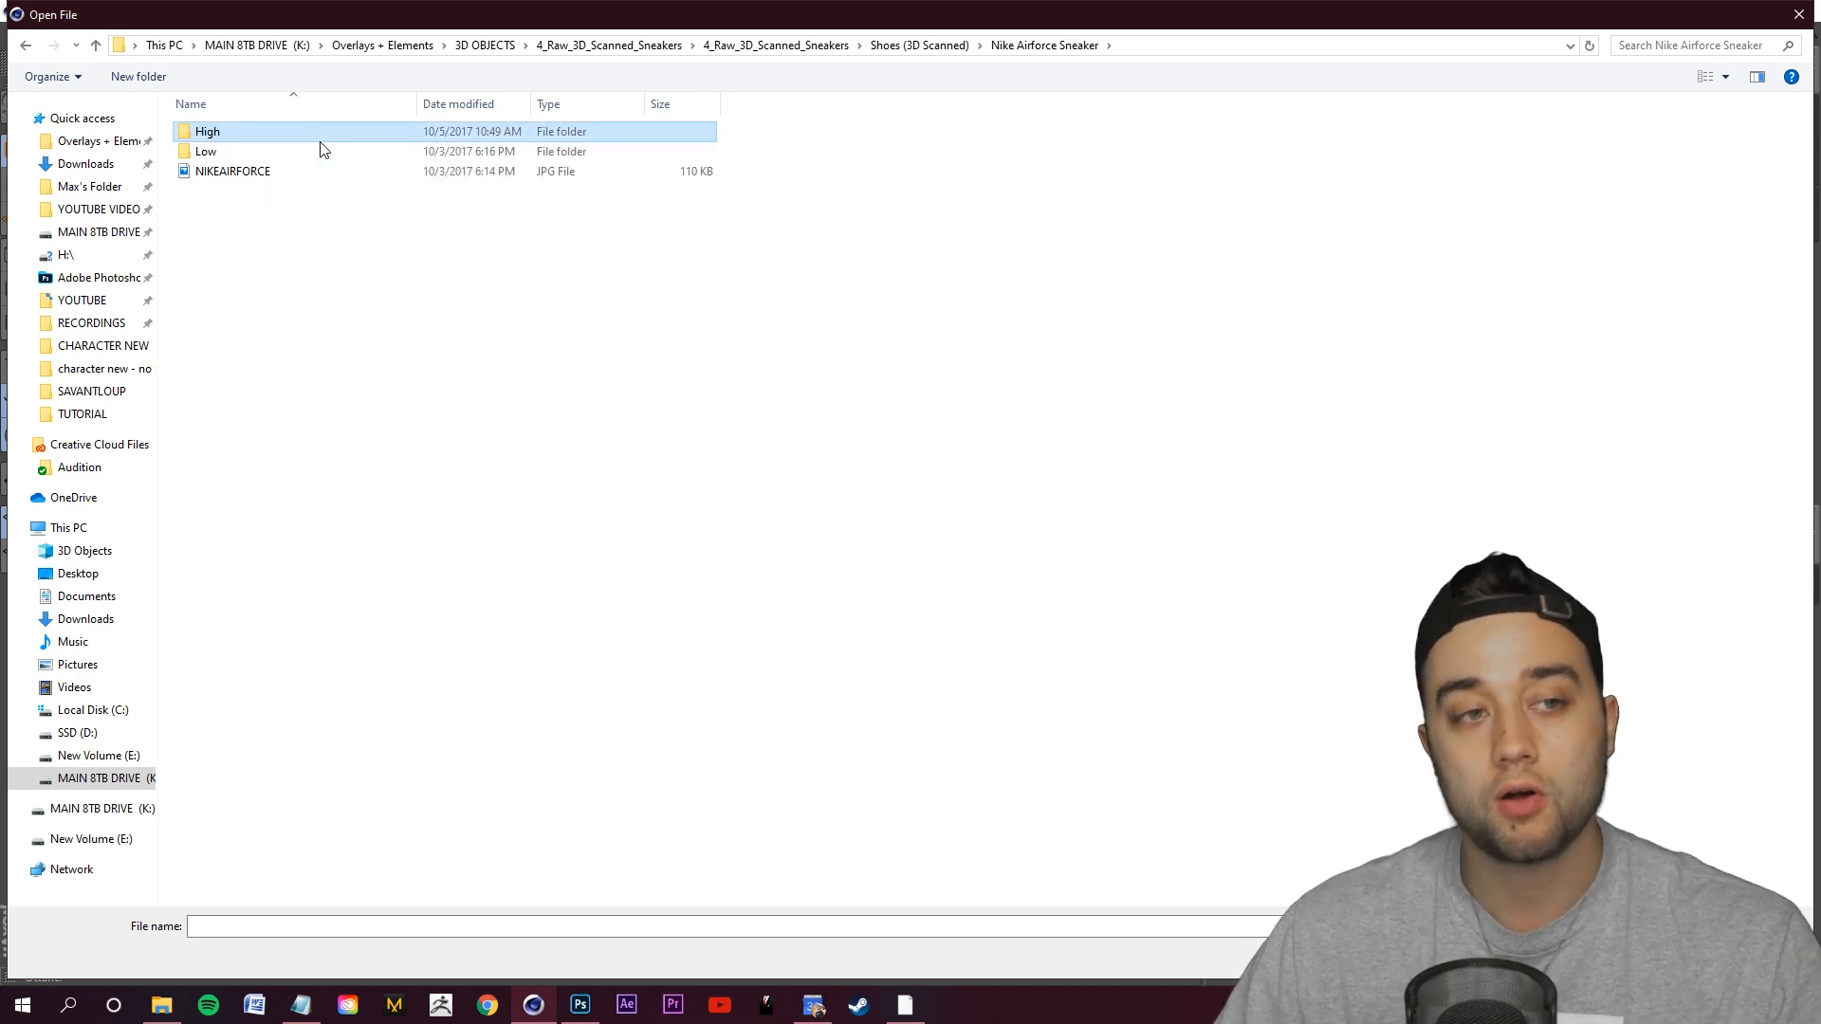
left_click(1655, 959)
key("Return")
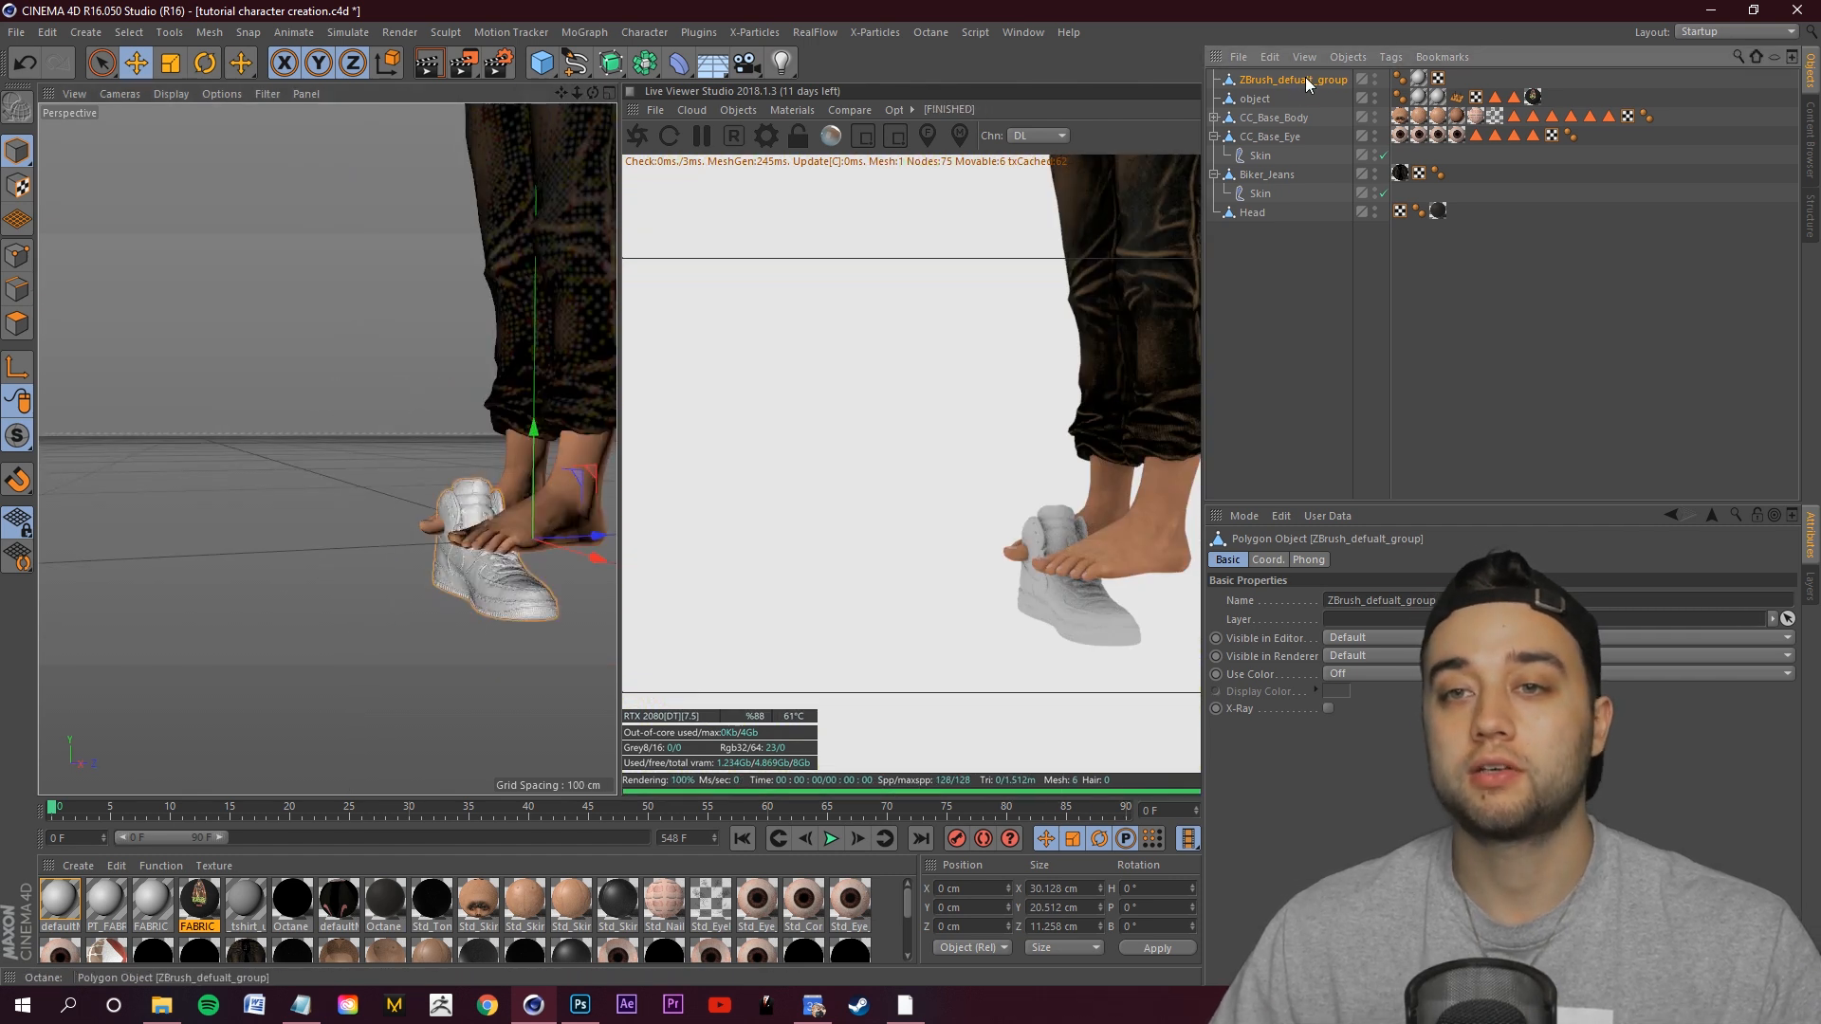
Duplicate the sneaker beside the original, mirror the copy with negative sizes, and rotate it about -178.5° so it stands upright.
key("ctrl+c")
key("ctrl+v")
left_click_drag(598, 561, 477, 578)
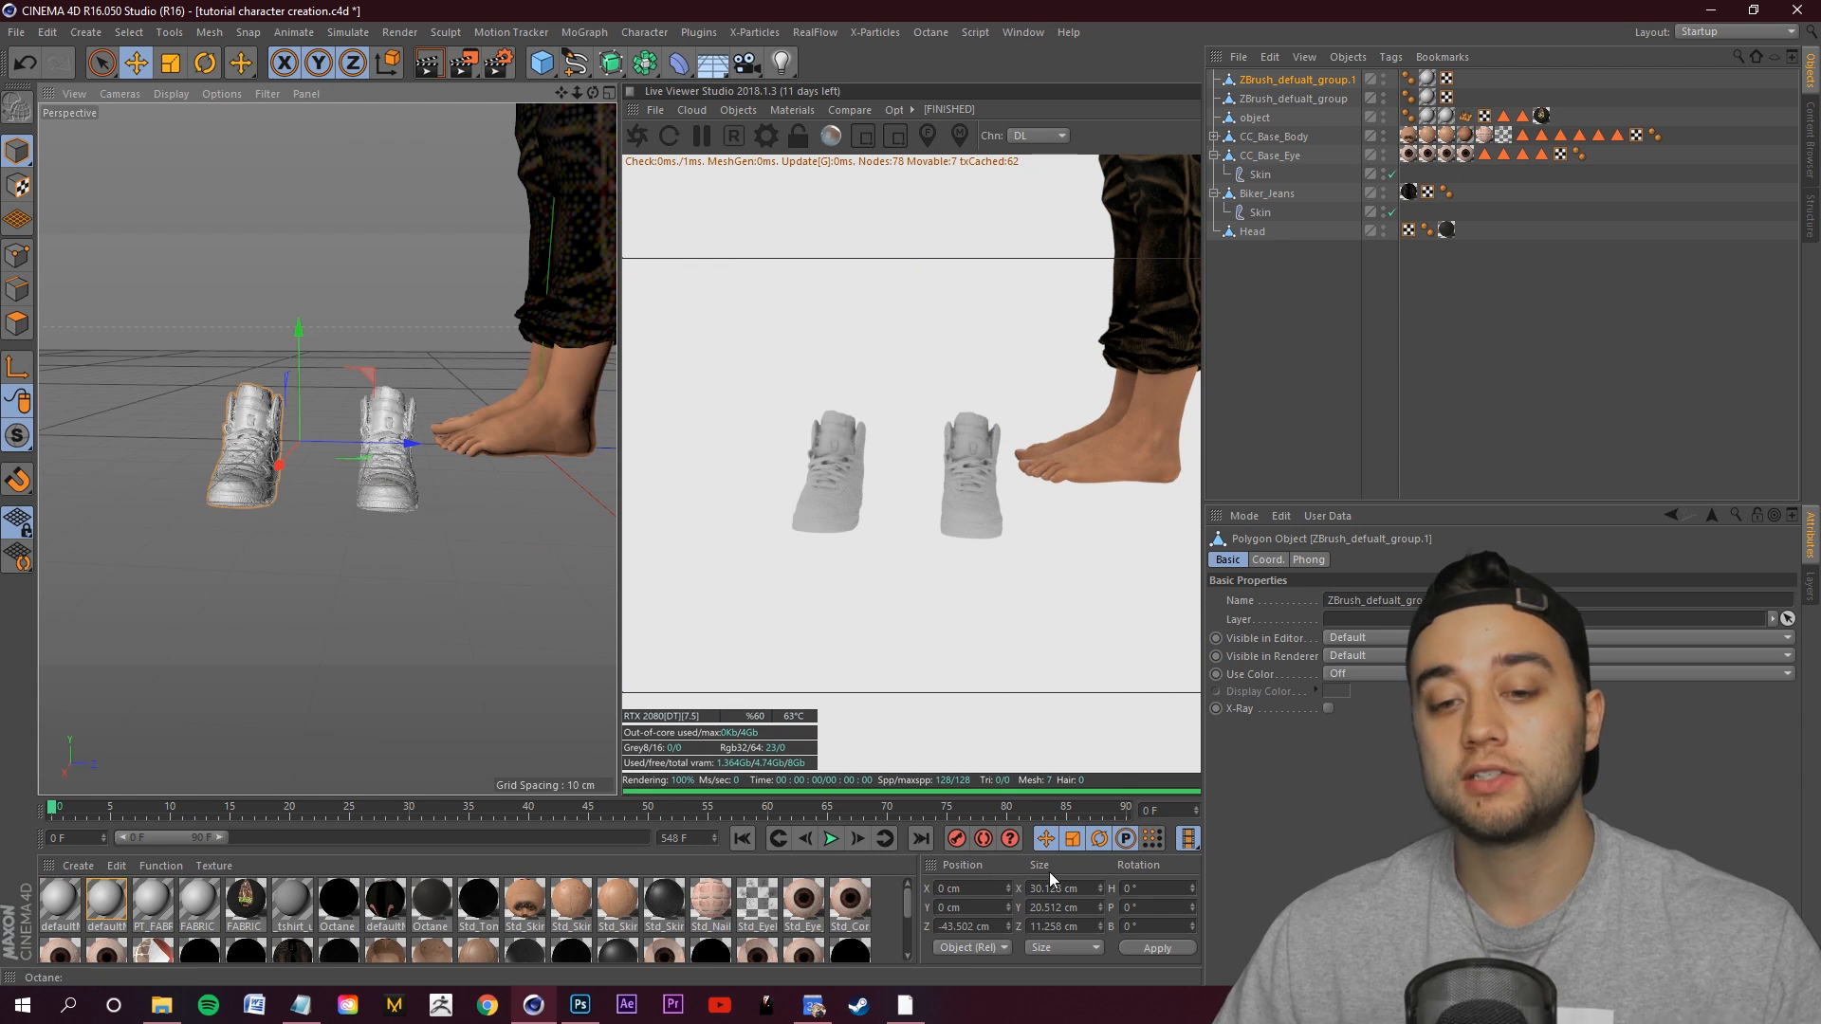
left_click(1044, 890)
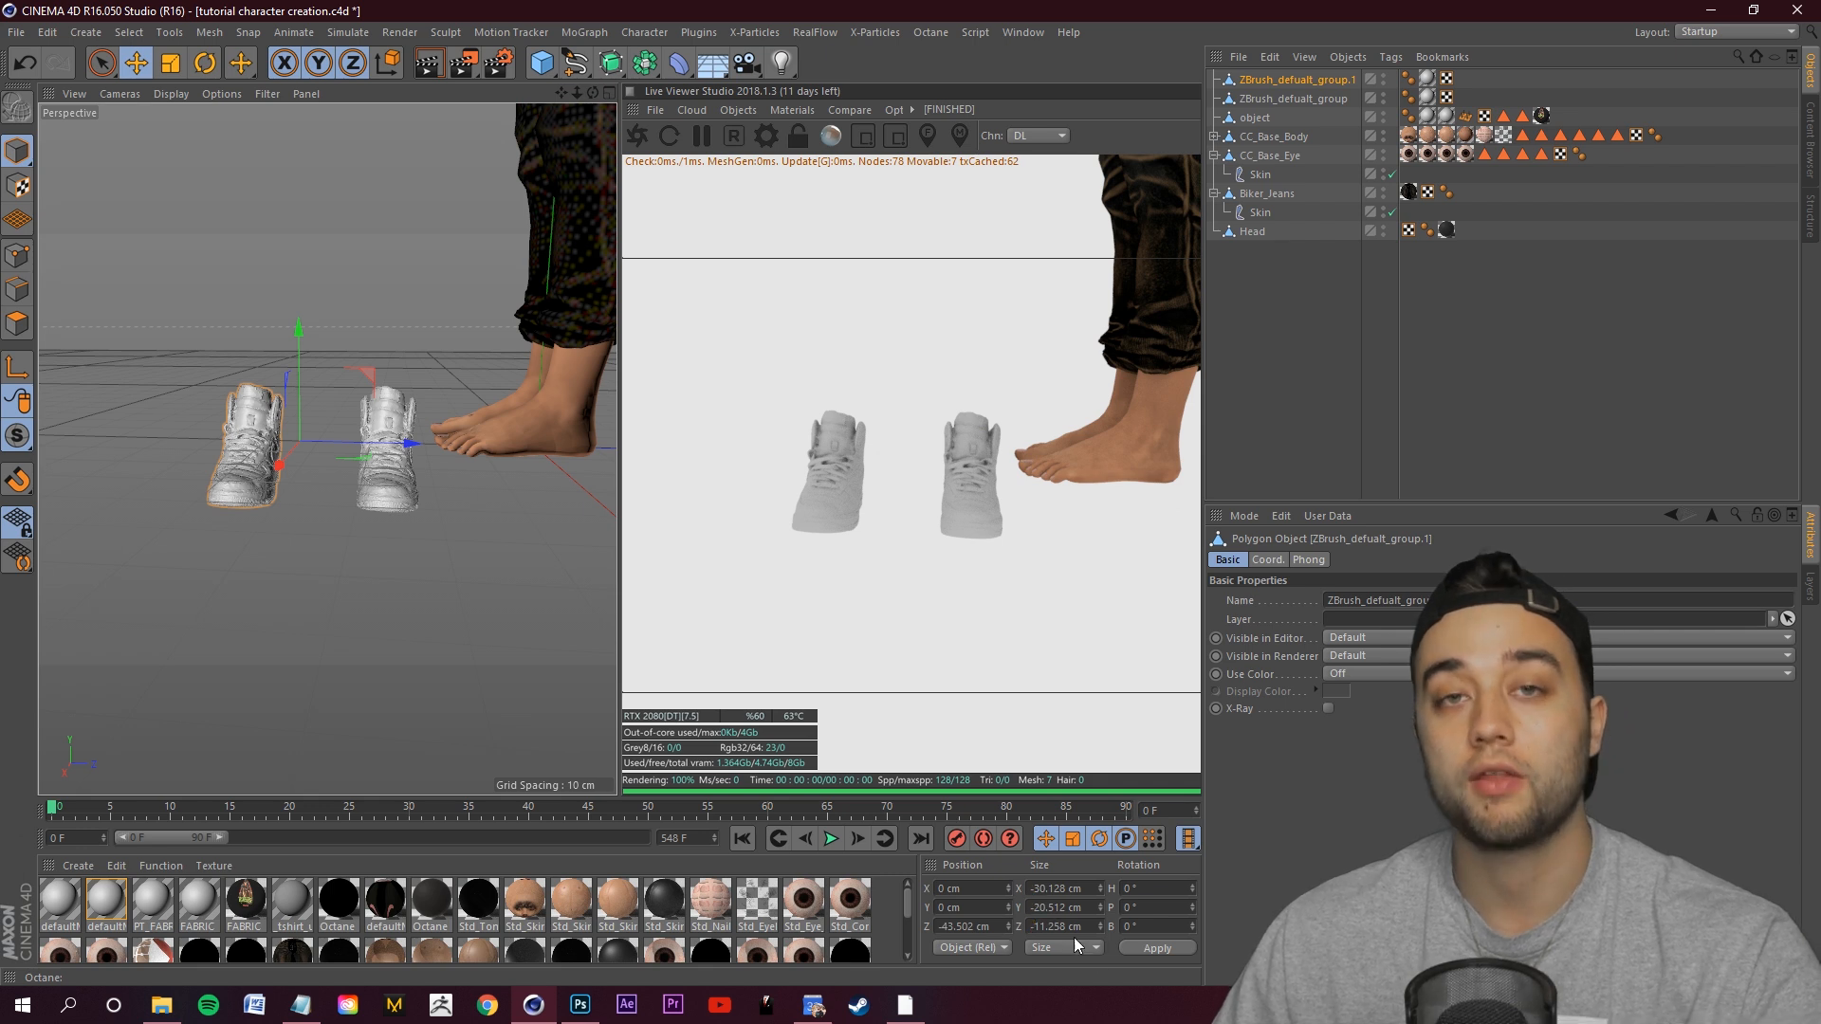
left_click(1146, 950)
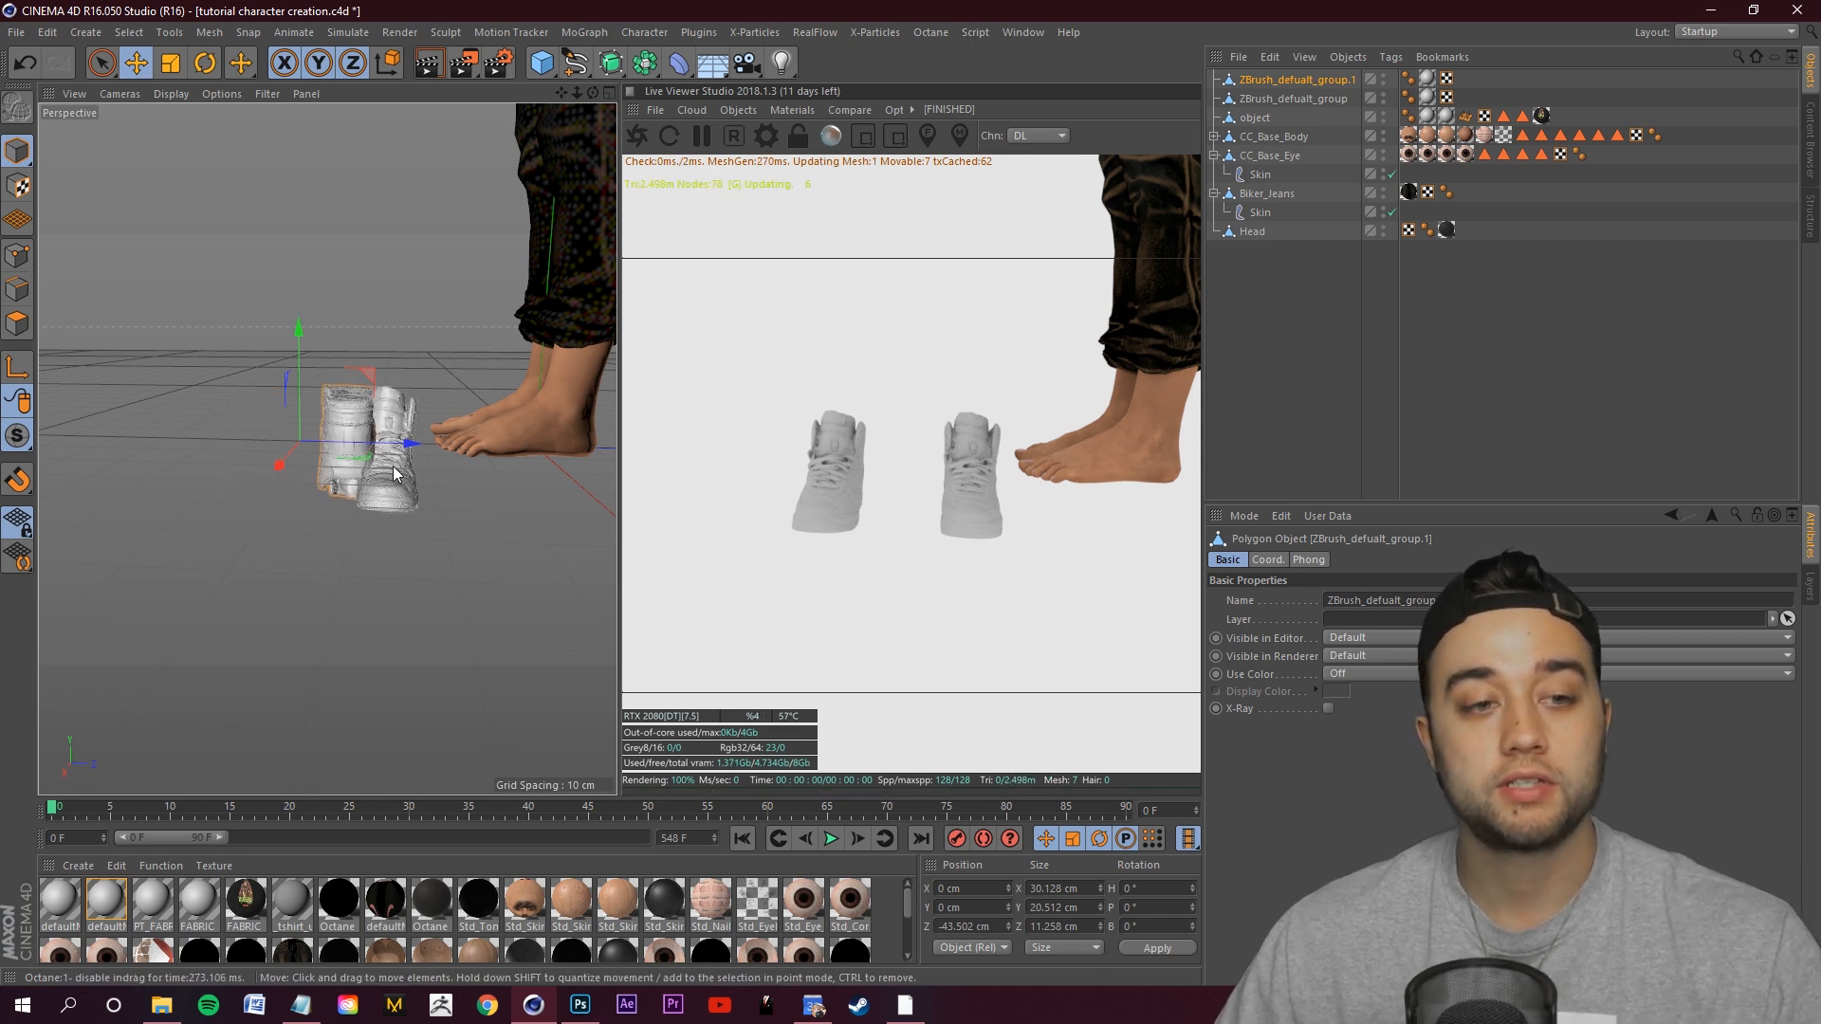
left_click(205, 65)
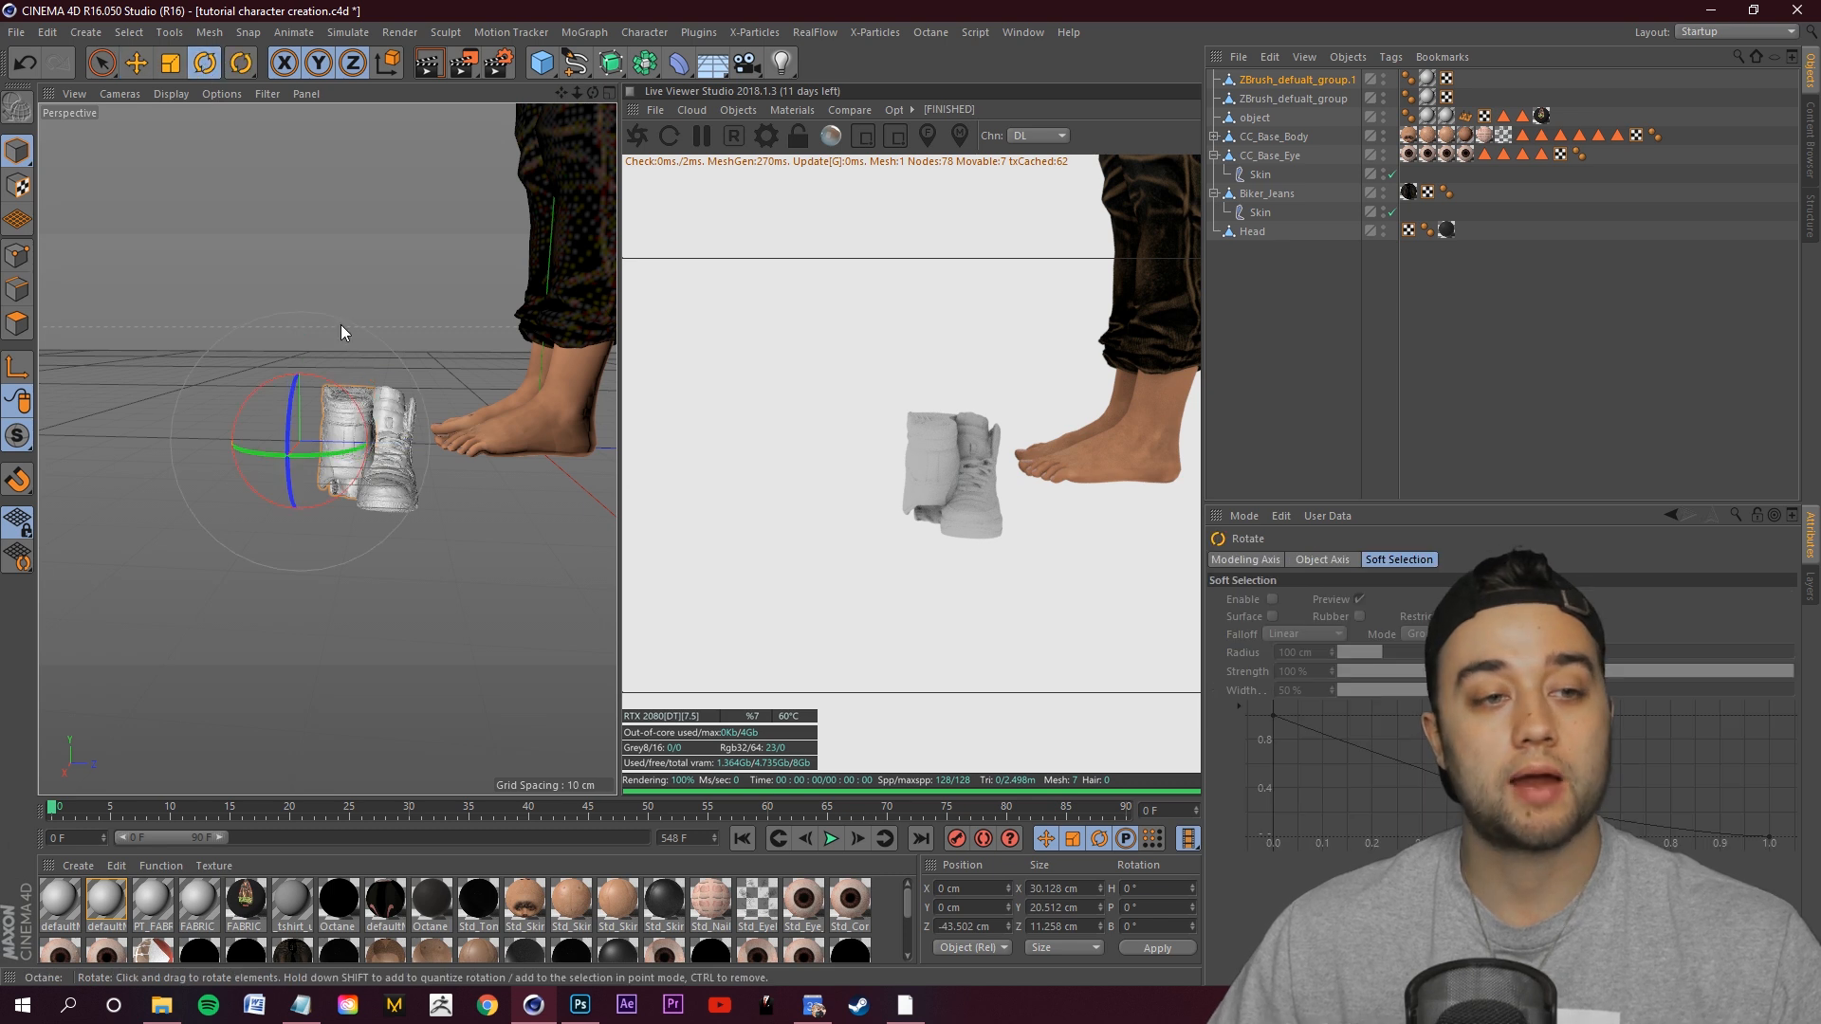
left_click_drag(283, 449, 332, 180)
left_click_drag(284, 431, 286, 438)
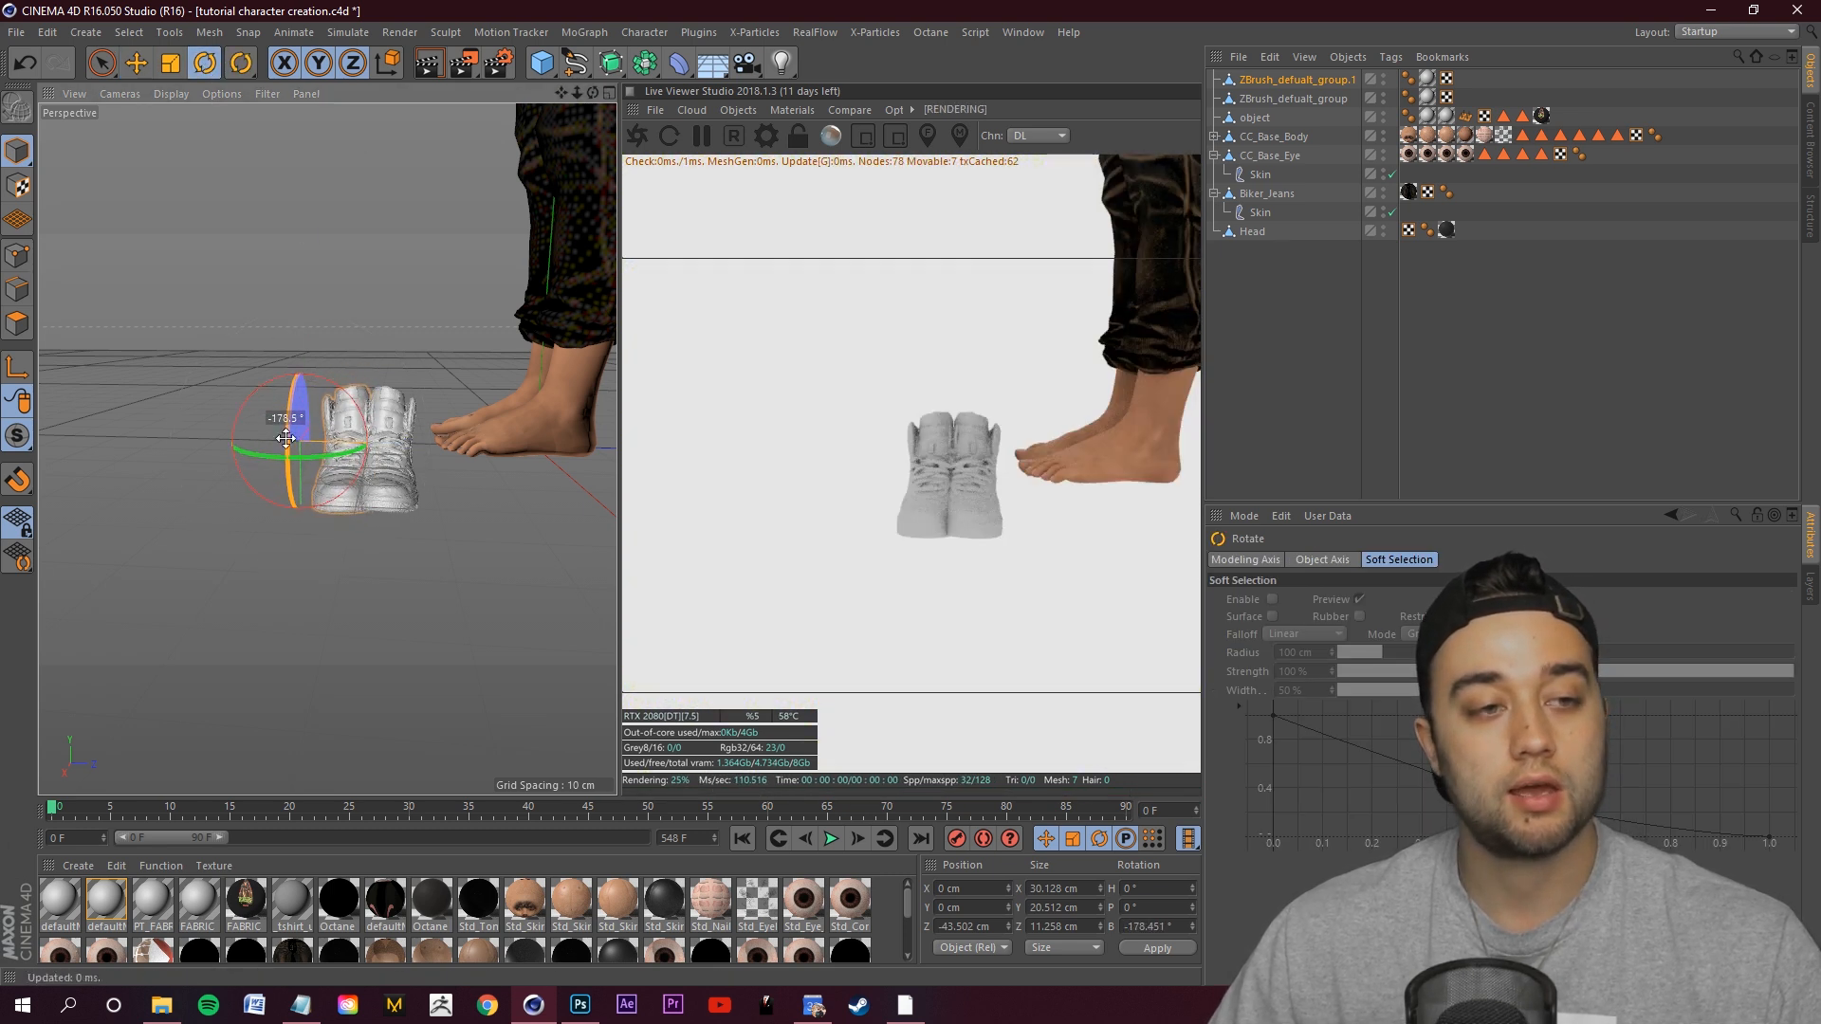
Turn the sneakers to face the character's front and move them onto the feet.
left_click_drag(345, 451, 345, 454)
left_click_drag(403, 607, 583, 588, "alt")
left_click_drag(327, 448, 72, 437, "alt")
key("r")
left_click(135, 67)
left_click_drag(228, 474, 400, 478, "alt")
left_click_drag(261, 514, 263, 334)
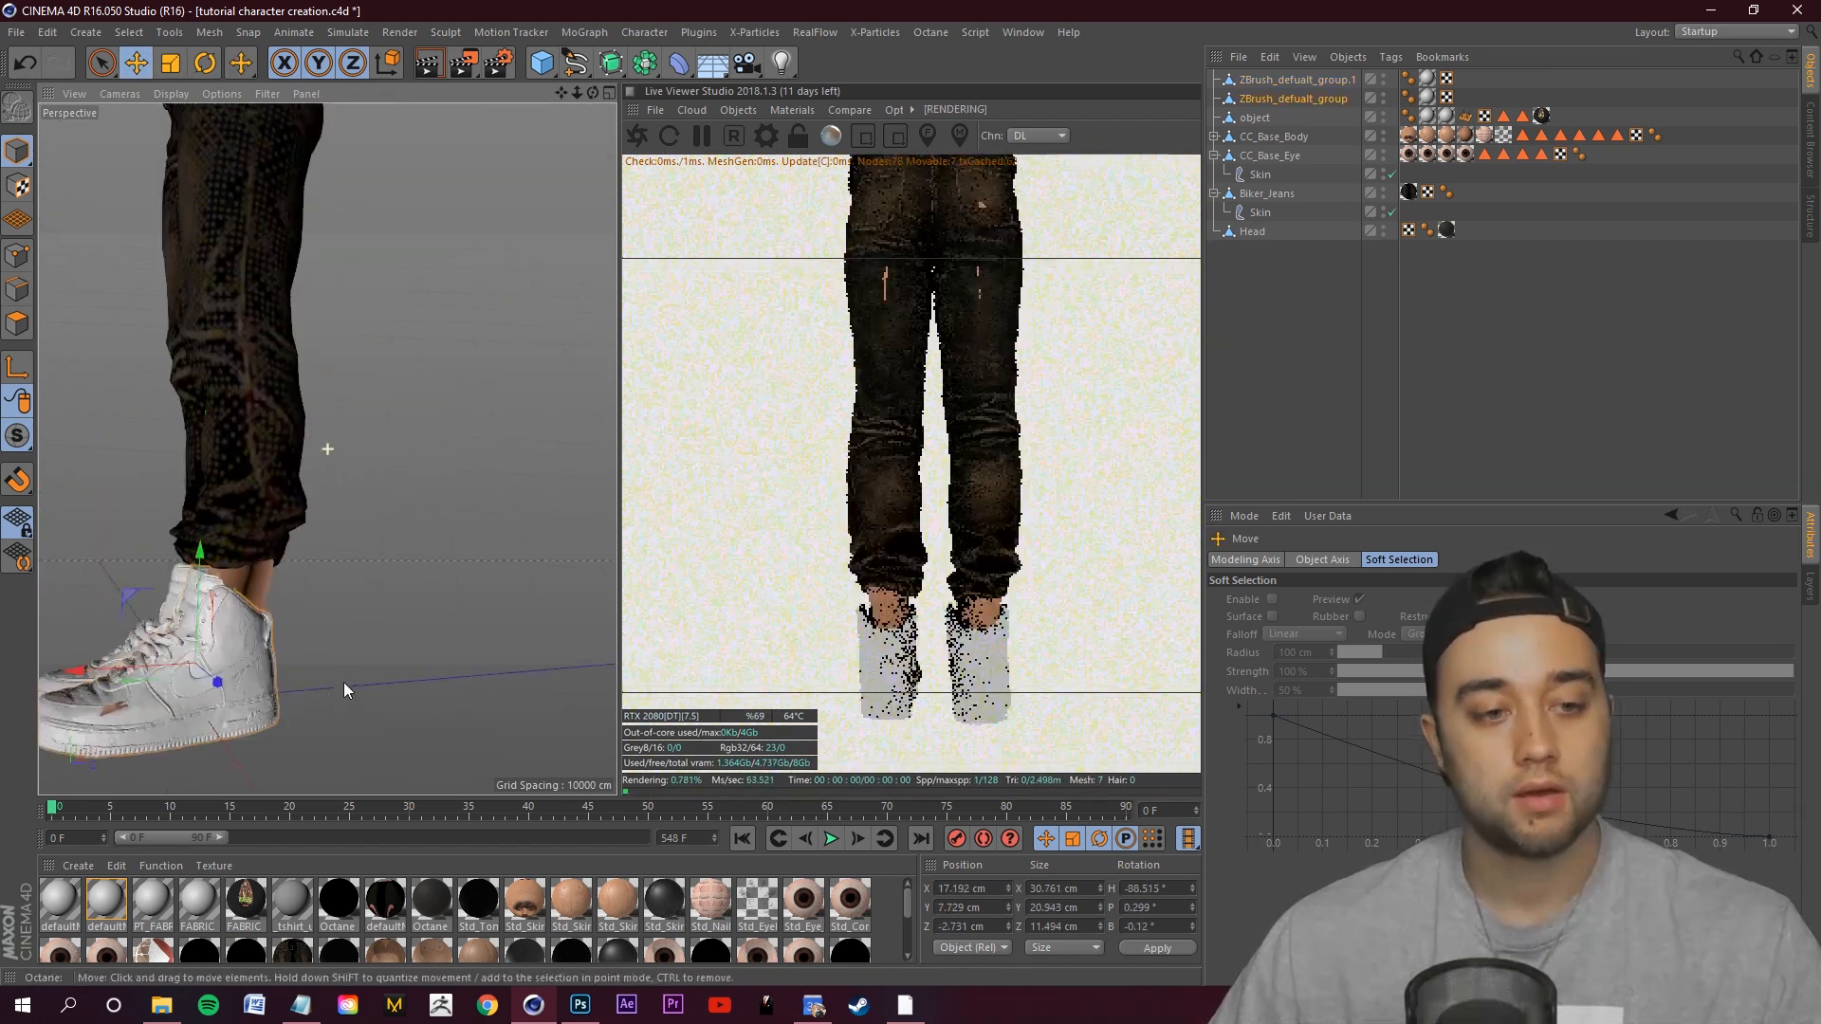
Scale the sneakers up slightly to about 31.7 cm long and refine their positions so they cover the feet.
left_click_drag(343, 683, 368, 713, "alt")
key("t")
key("e")
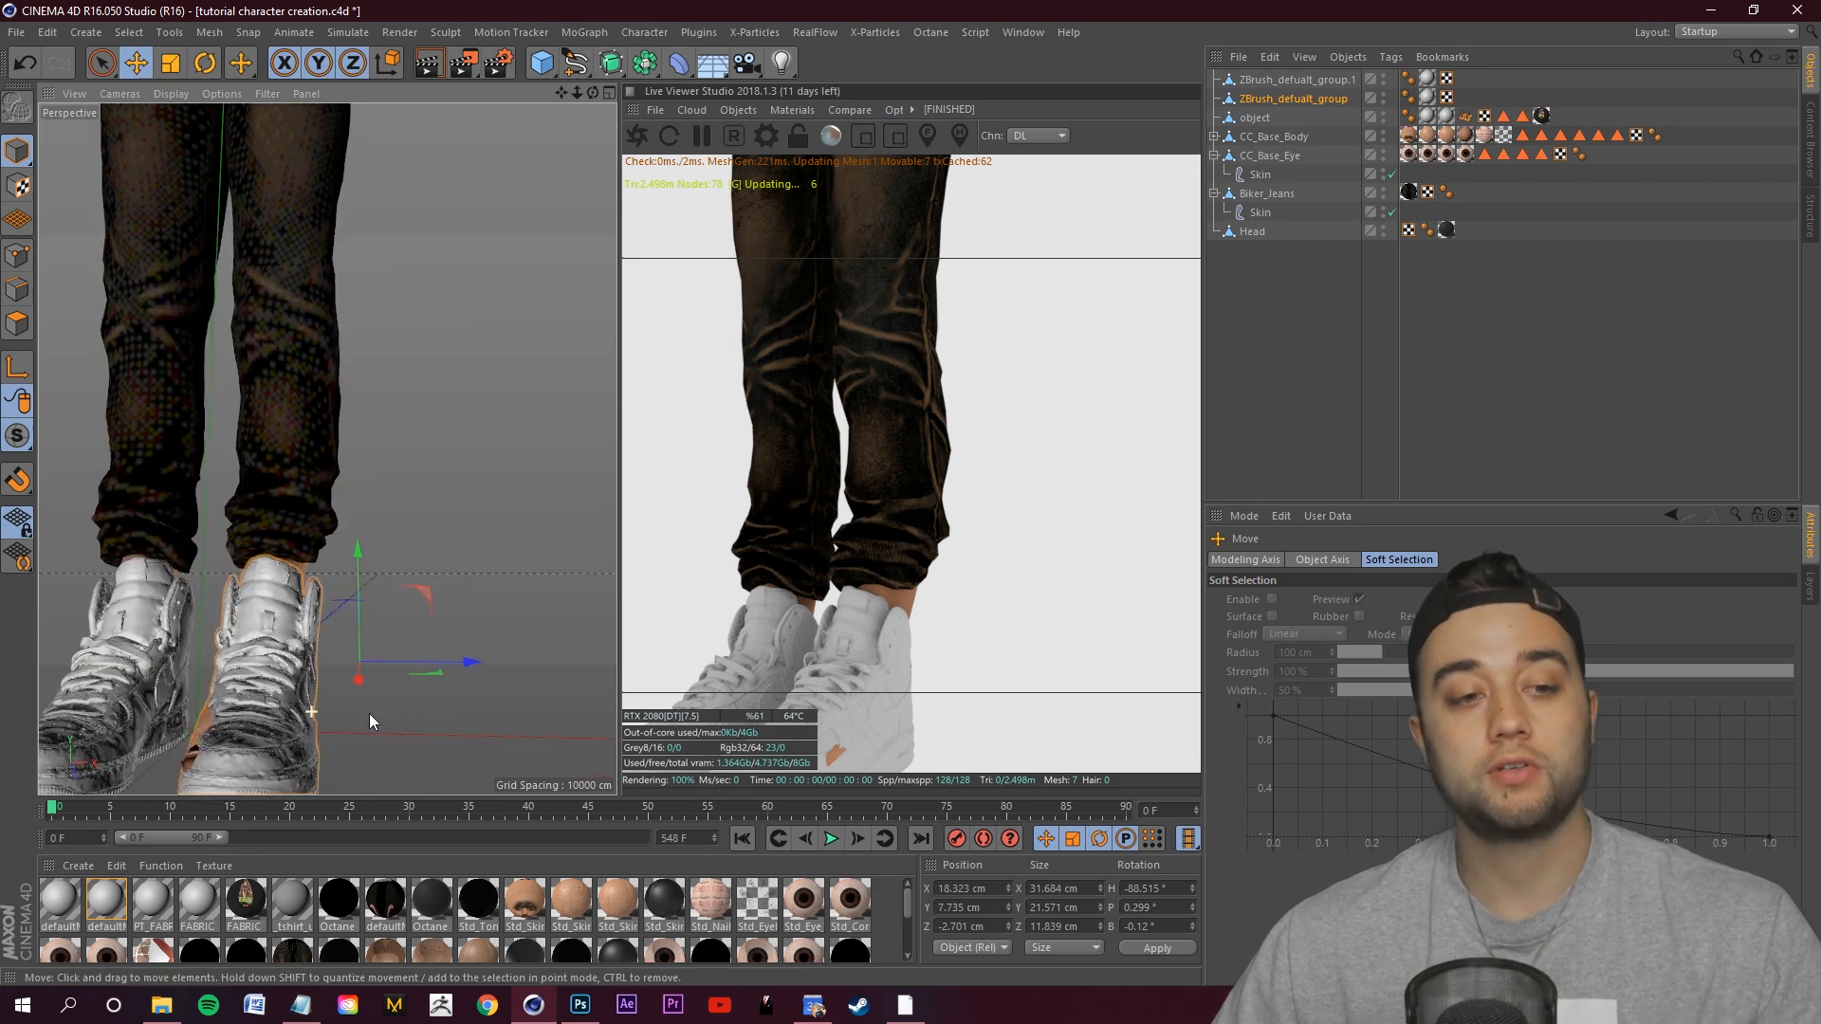
right_click_drag(369, 706, 347, 703, "alt")
left_click_drag(348, 704, 327, 743, "alt")
left_click_drag(412, 665, 420, 675)
left_click_drag(420, 676, 455, 607, "alt")
scroll(419, 699, "down", 5)
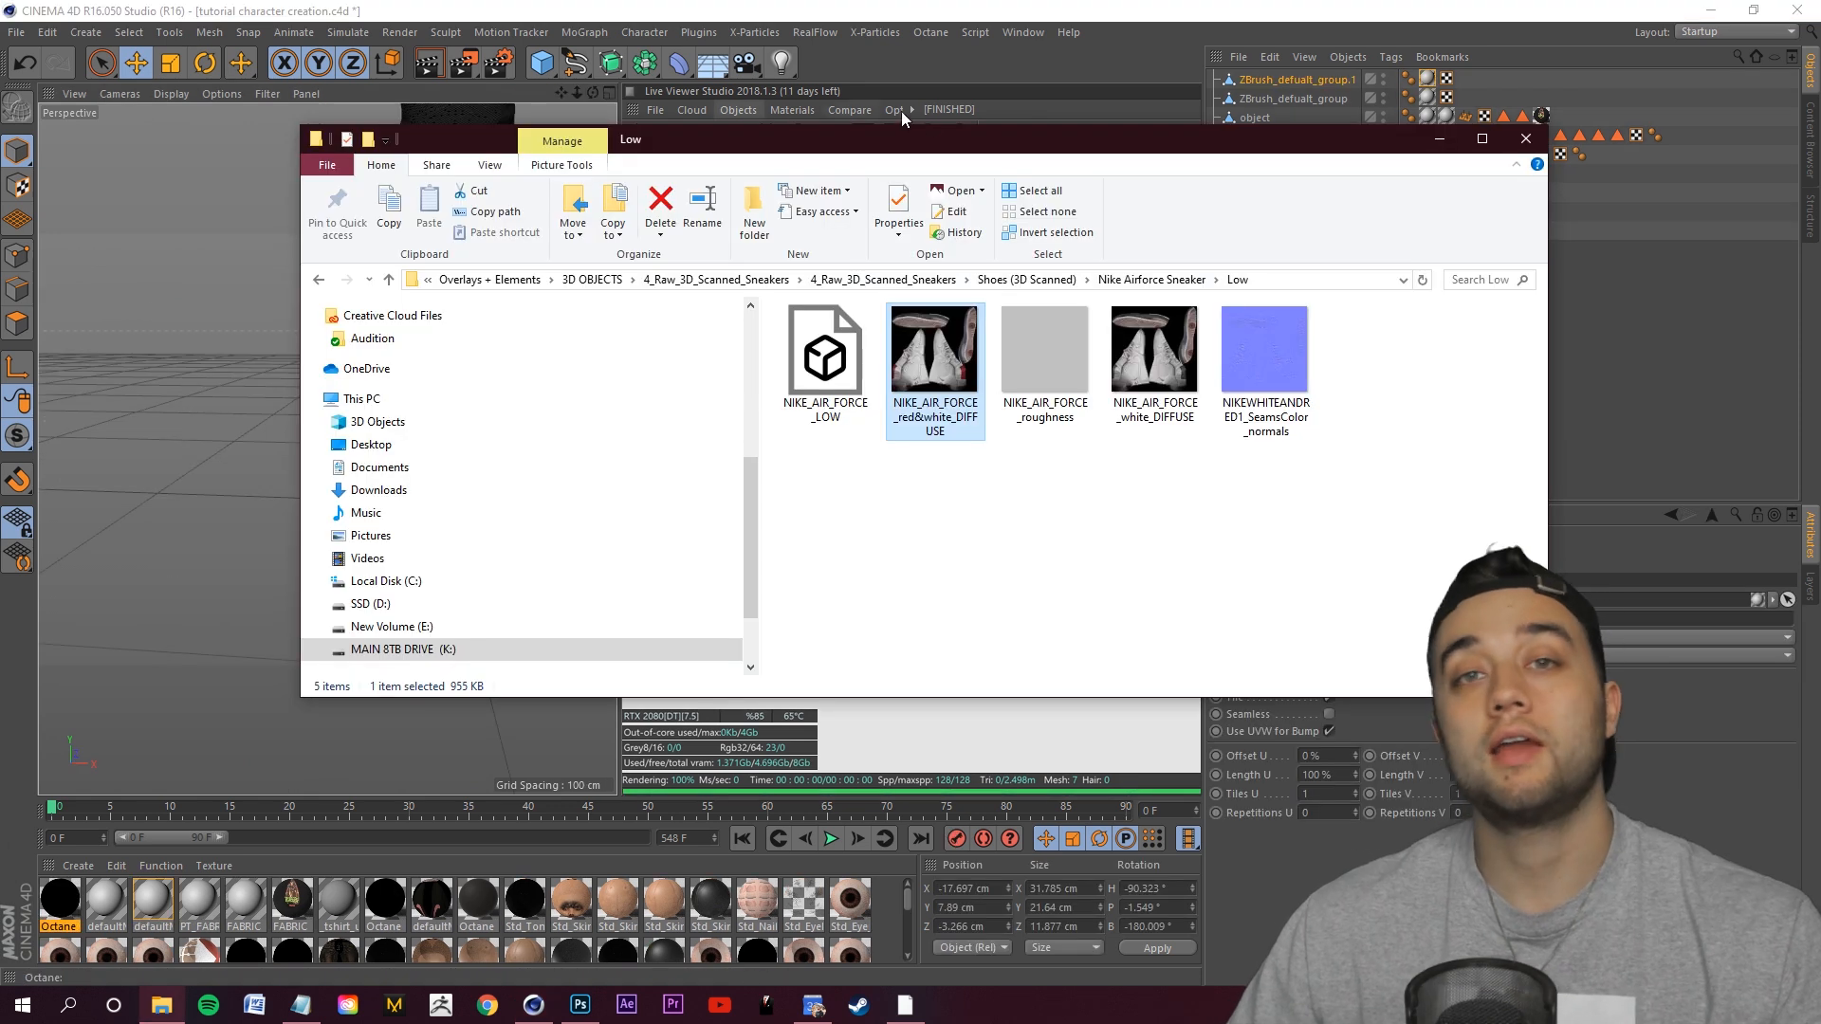
Look through the sneaker texture files and bring the high-poly red and white texture NIKEWHITEANDRED01 into Cinema 4D as a new material.
left_click_drag(916, 135, 632, 9)
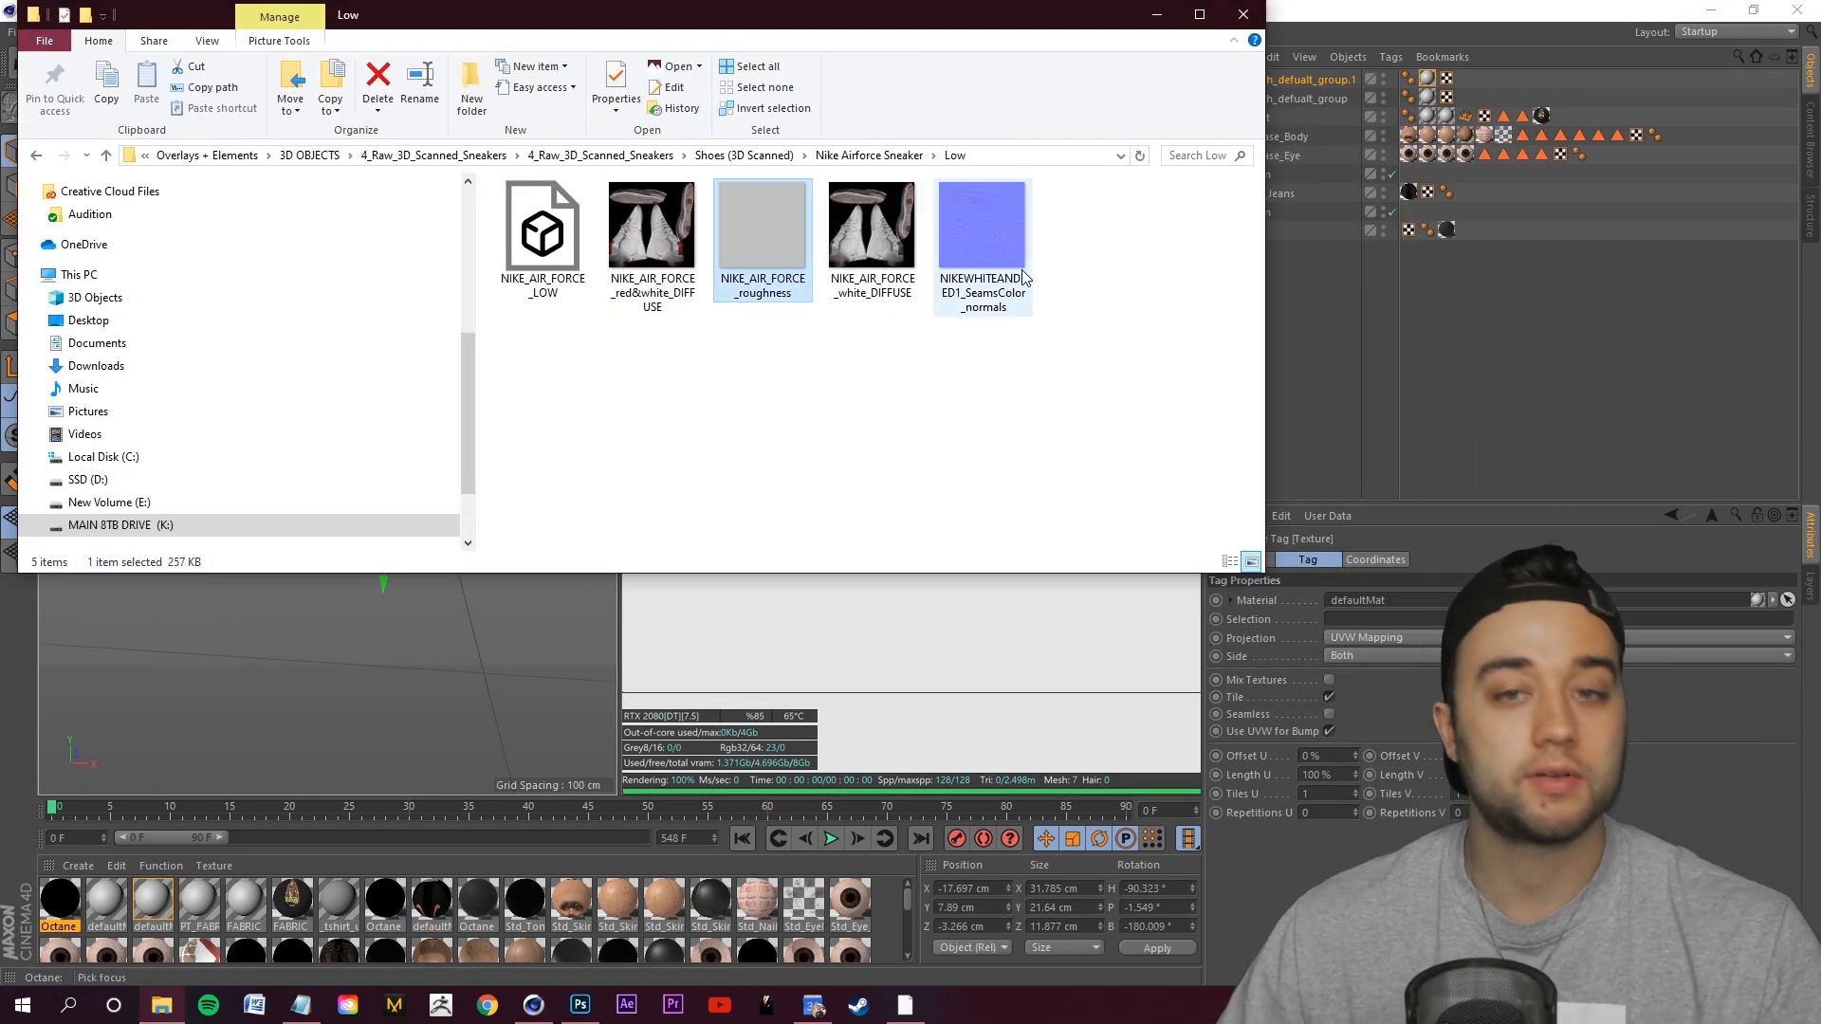
left_click(653, 232)
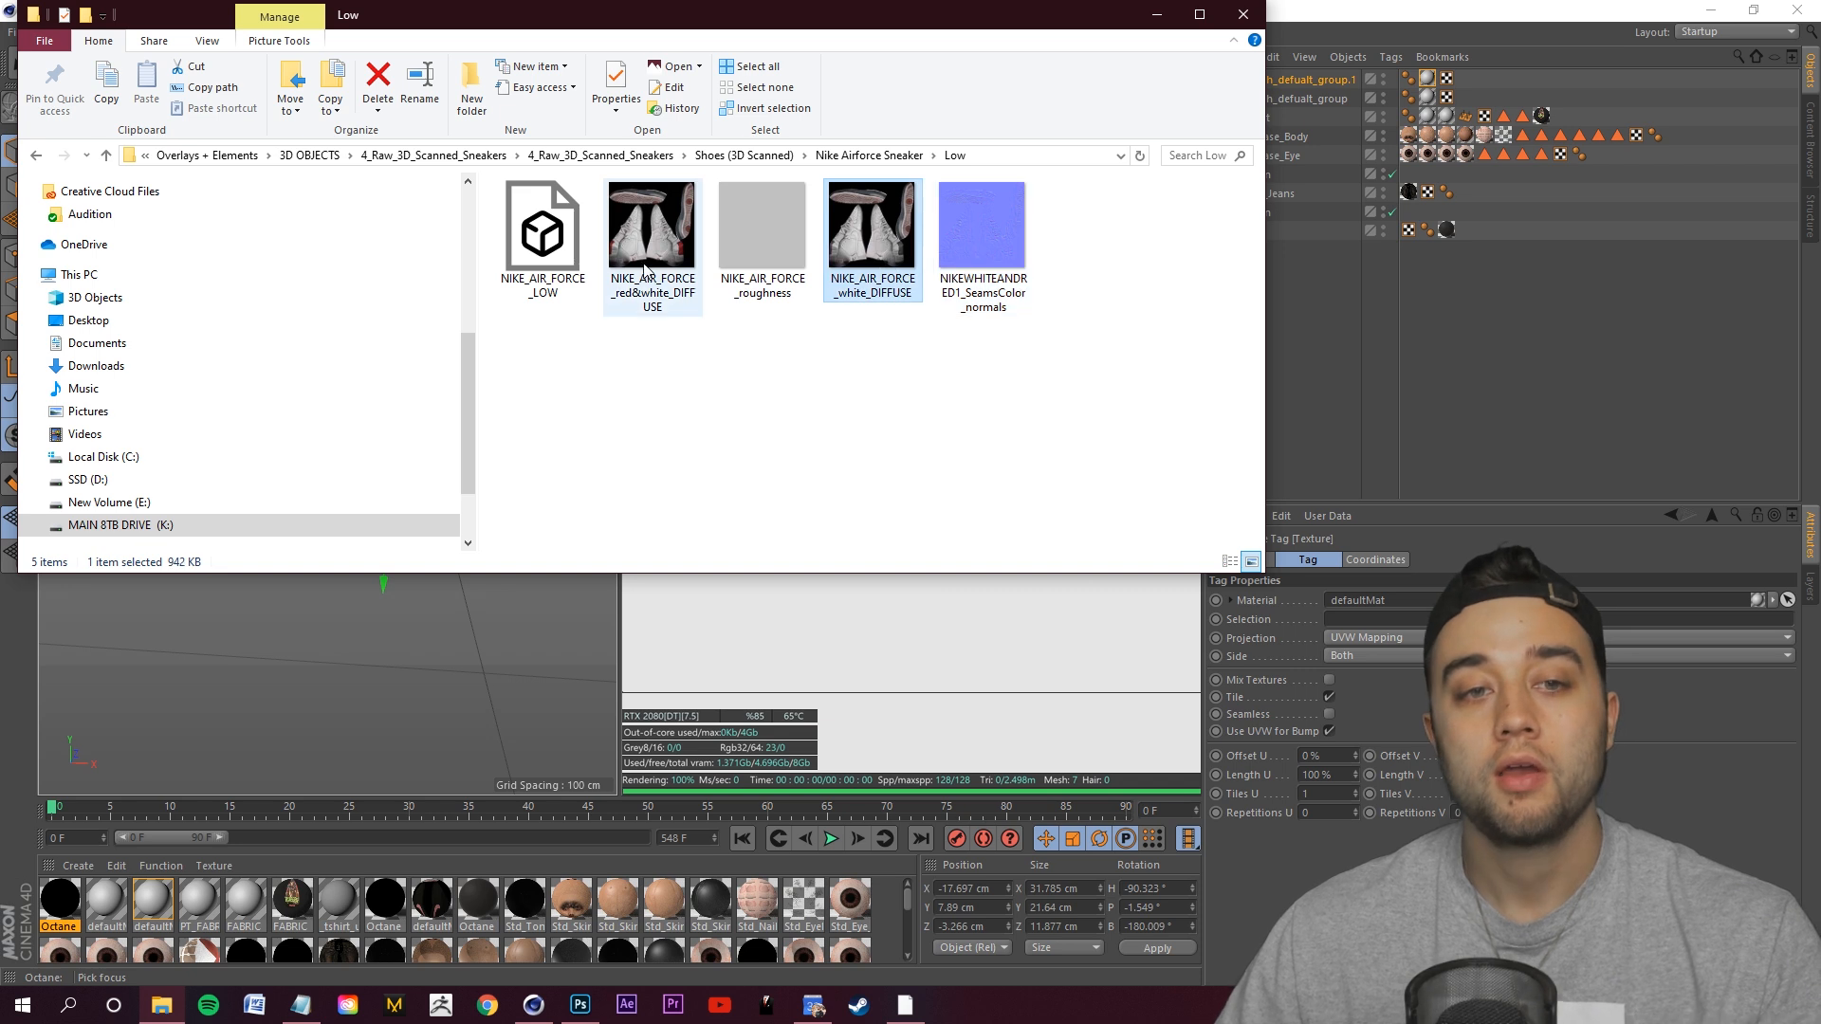
left_click(770, 243)
left_click_drag(1105, 331, 607, 178)
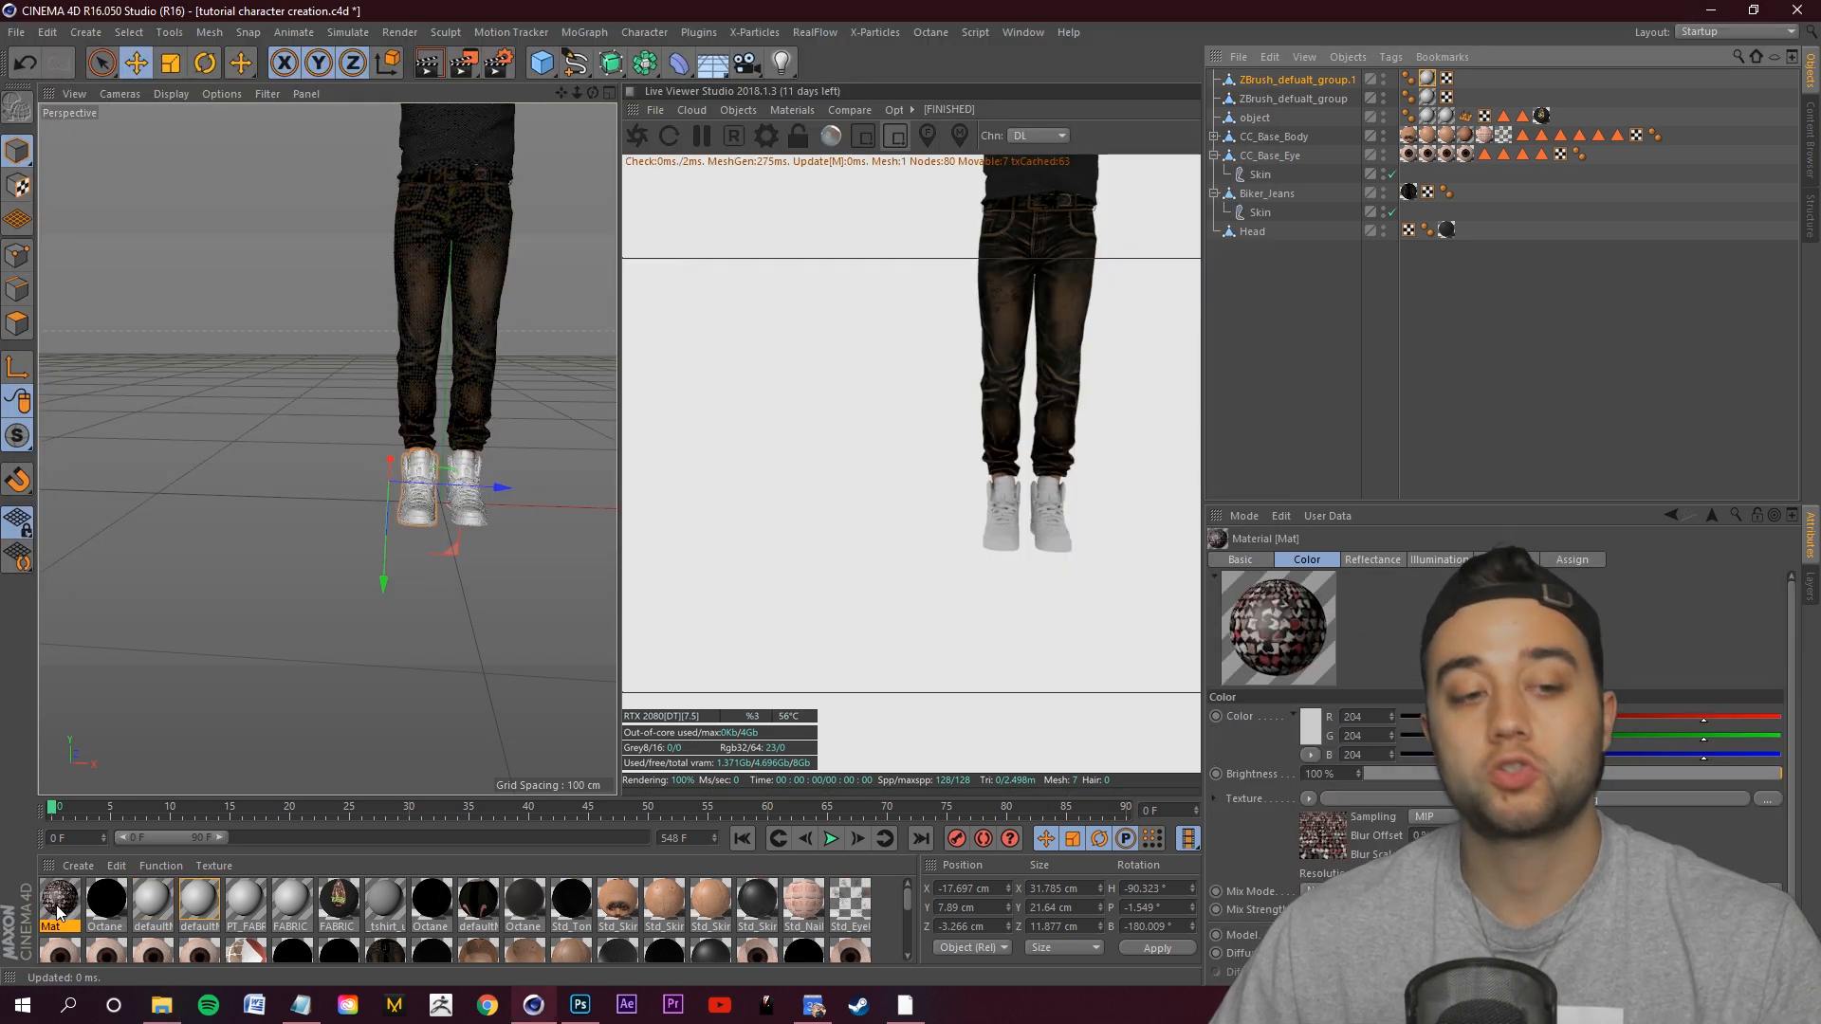
Apply the red and white texture material to both sneakers and check how it fits the shoes.
left_click_drag(57, 912, 419, 484)
scroll(457, 520, "up", 4)
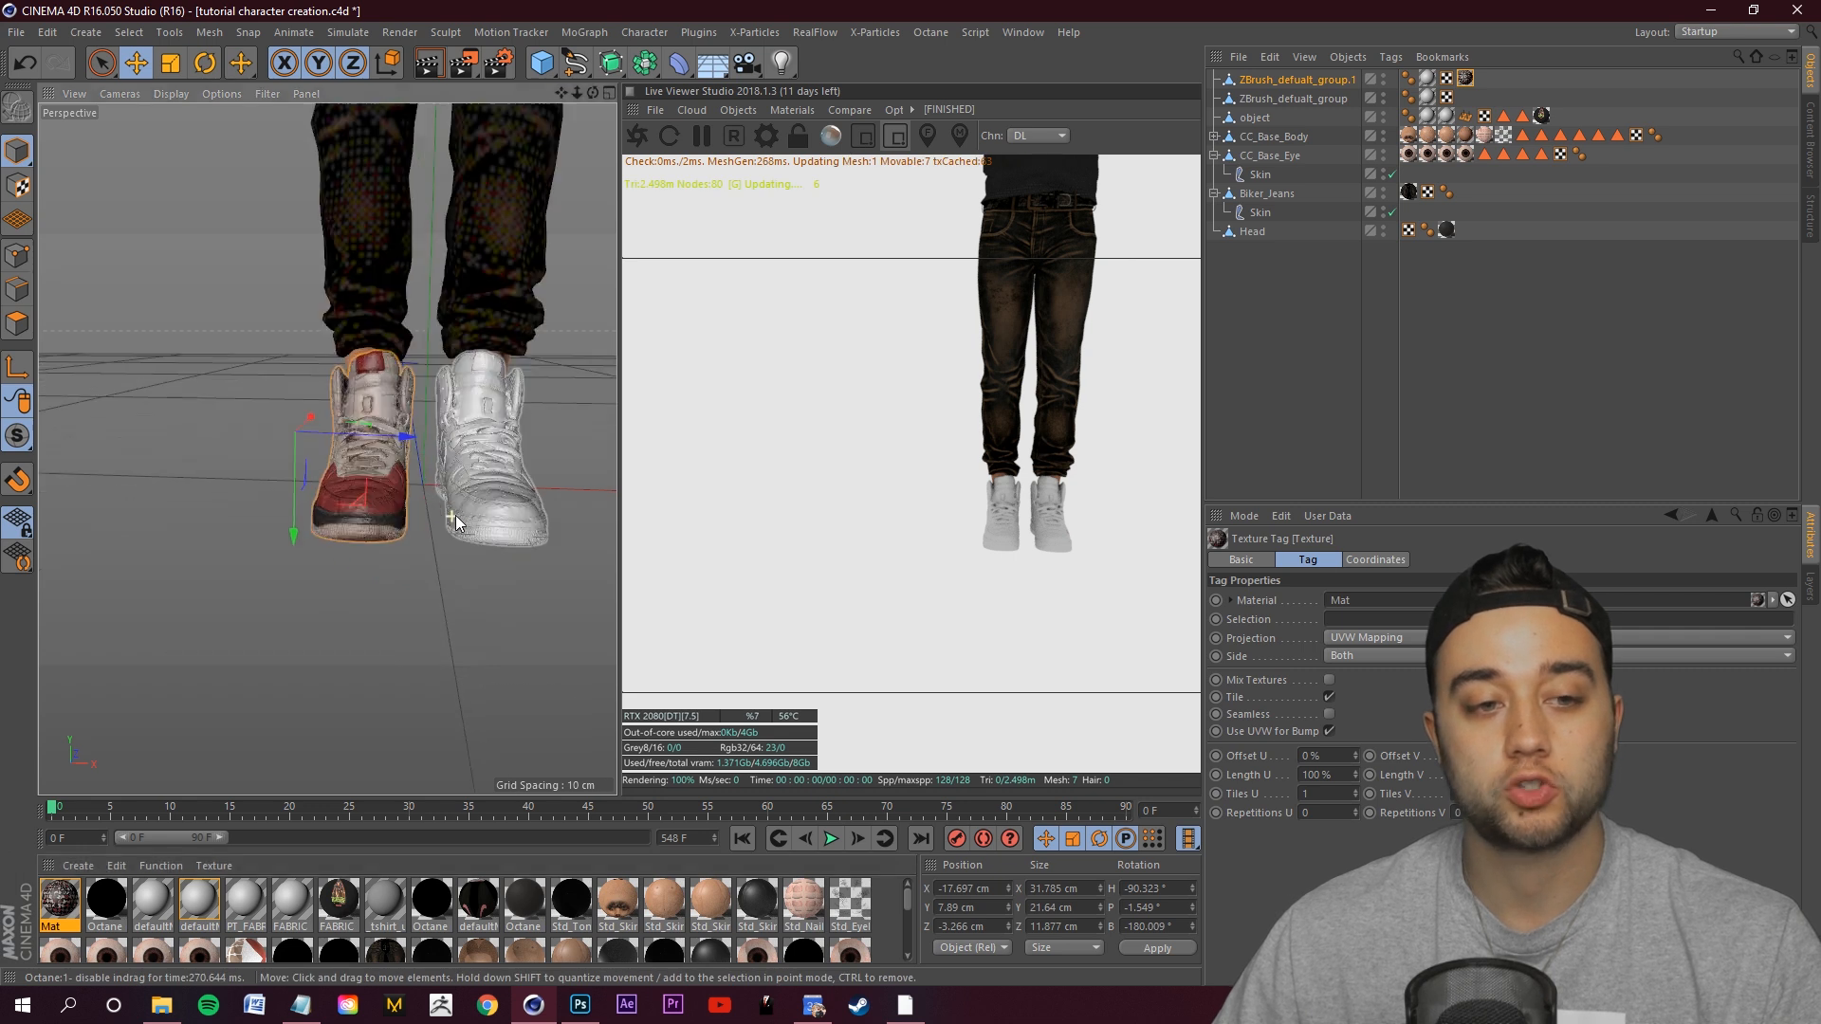
left_click_drag(58, 901, 300, 525)
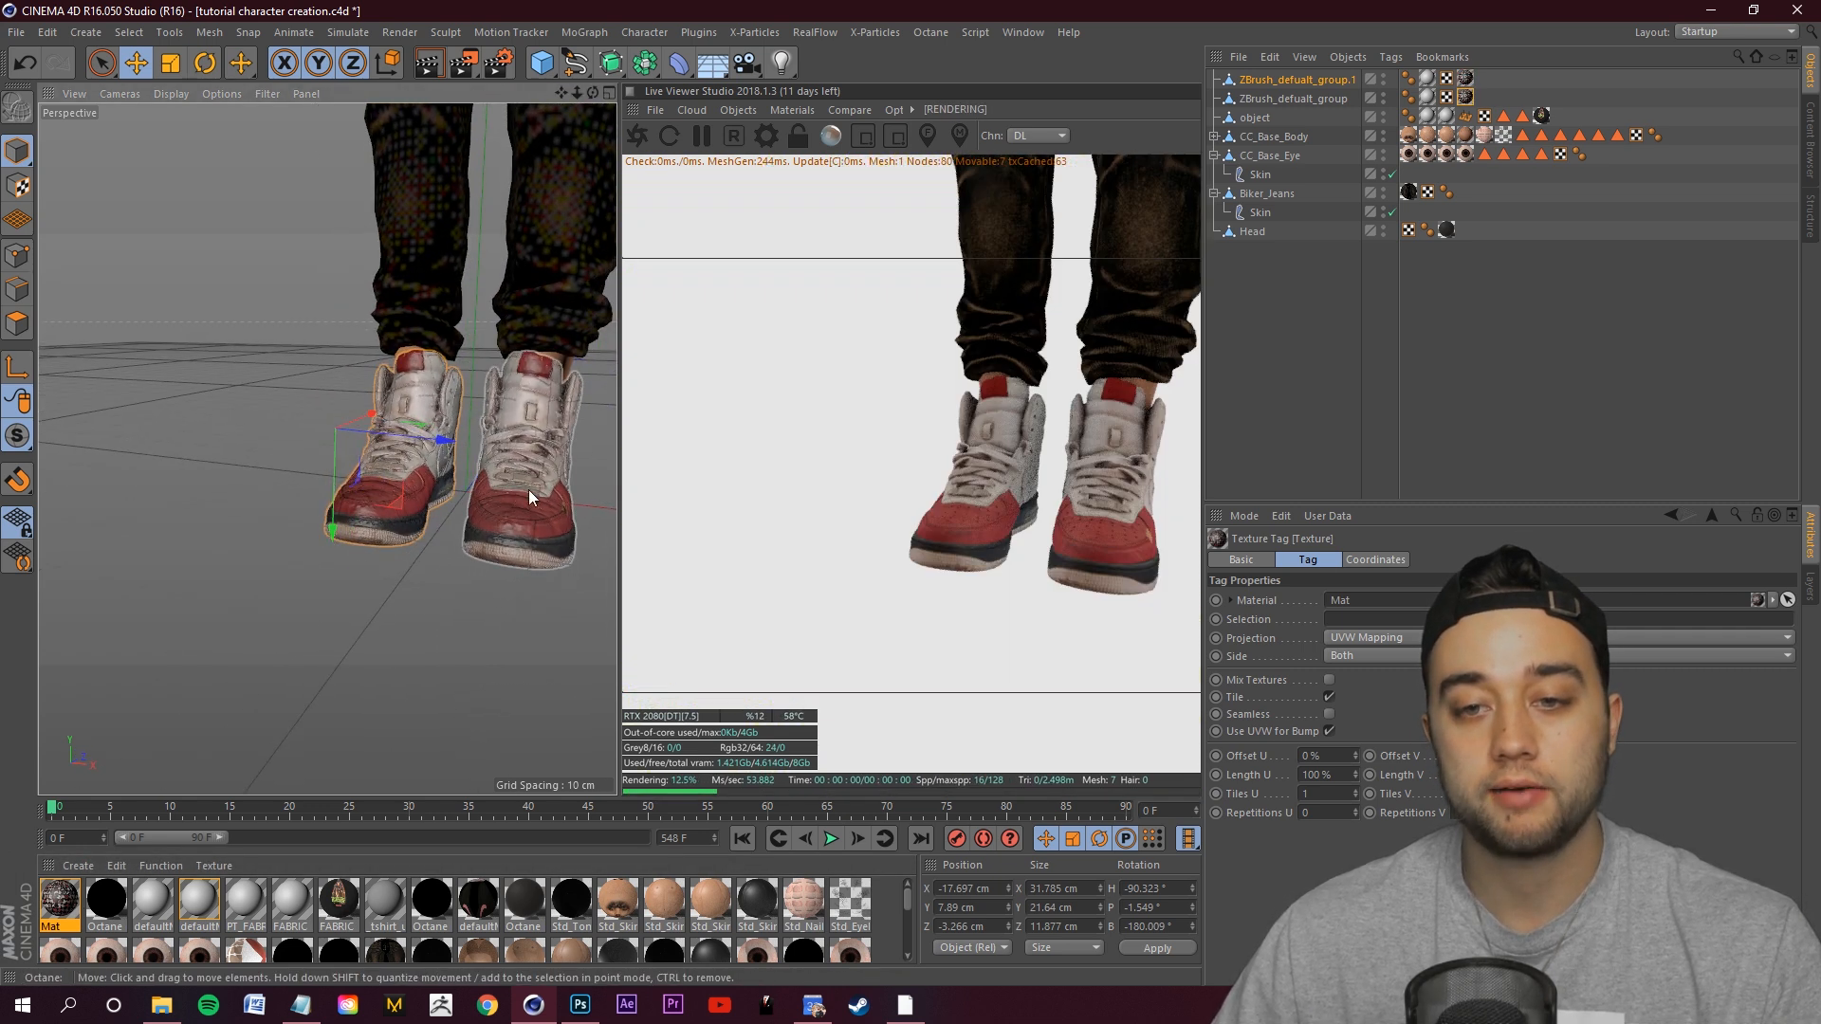
left_click_drag(544, 478, 345, 379, "alt")
scroll(321, 573, "up", 5)
left_click_drag(478, 537, 334, 536, "alt")
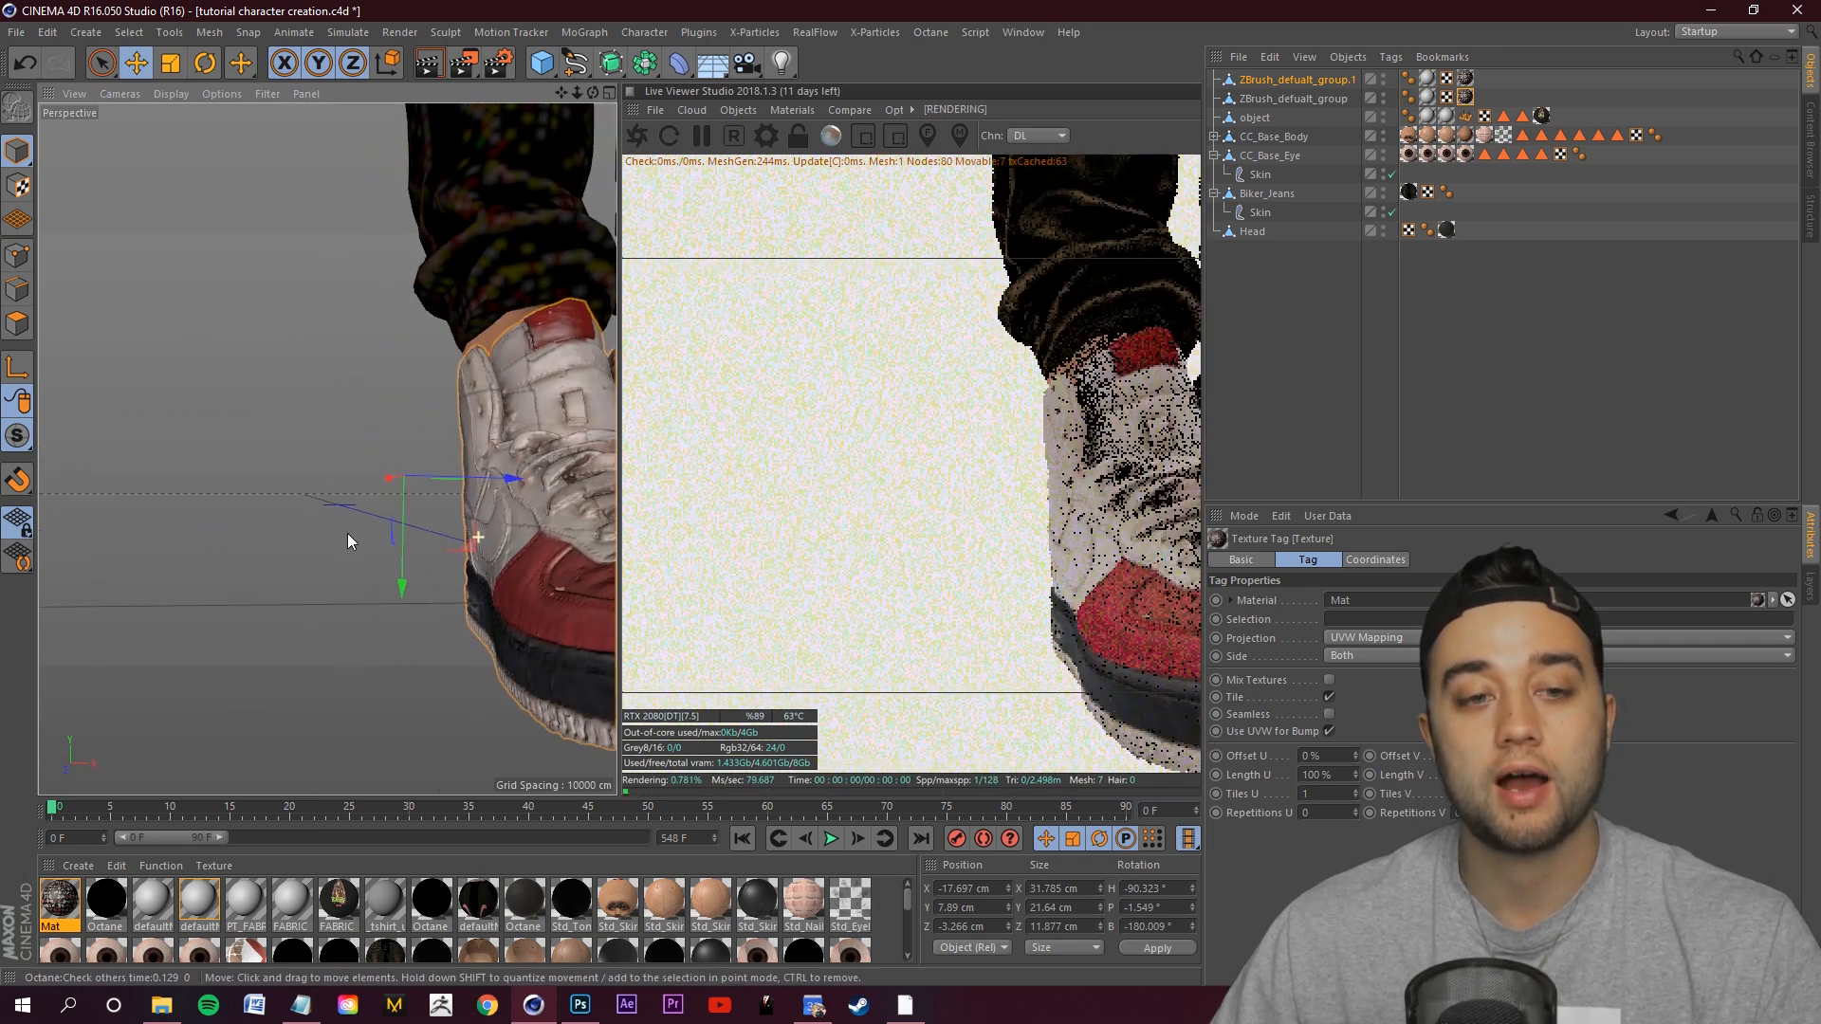
scroll(334, 537, "down", 6)
left_click_drag(325, 447, 314, 533, "alt")
In Photoshop, open the NIKEWHITEANDRED01 texture from the Nike Airforce sneaker's High folder.
left_click_drag(577, 86, 487, 315)
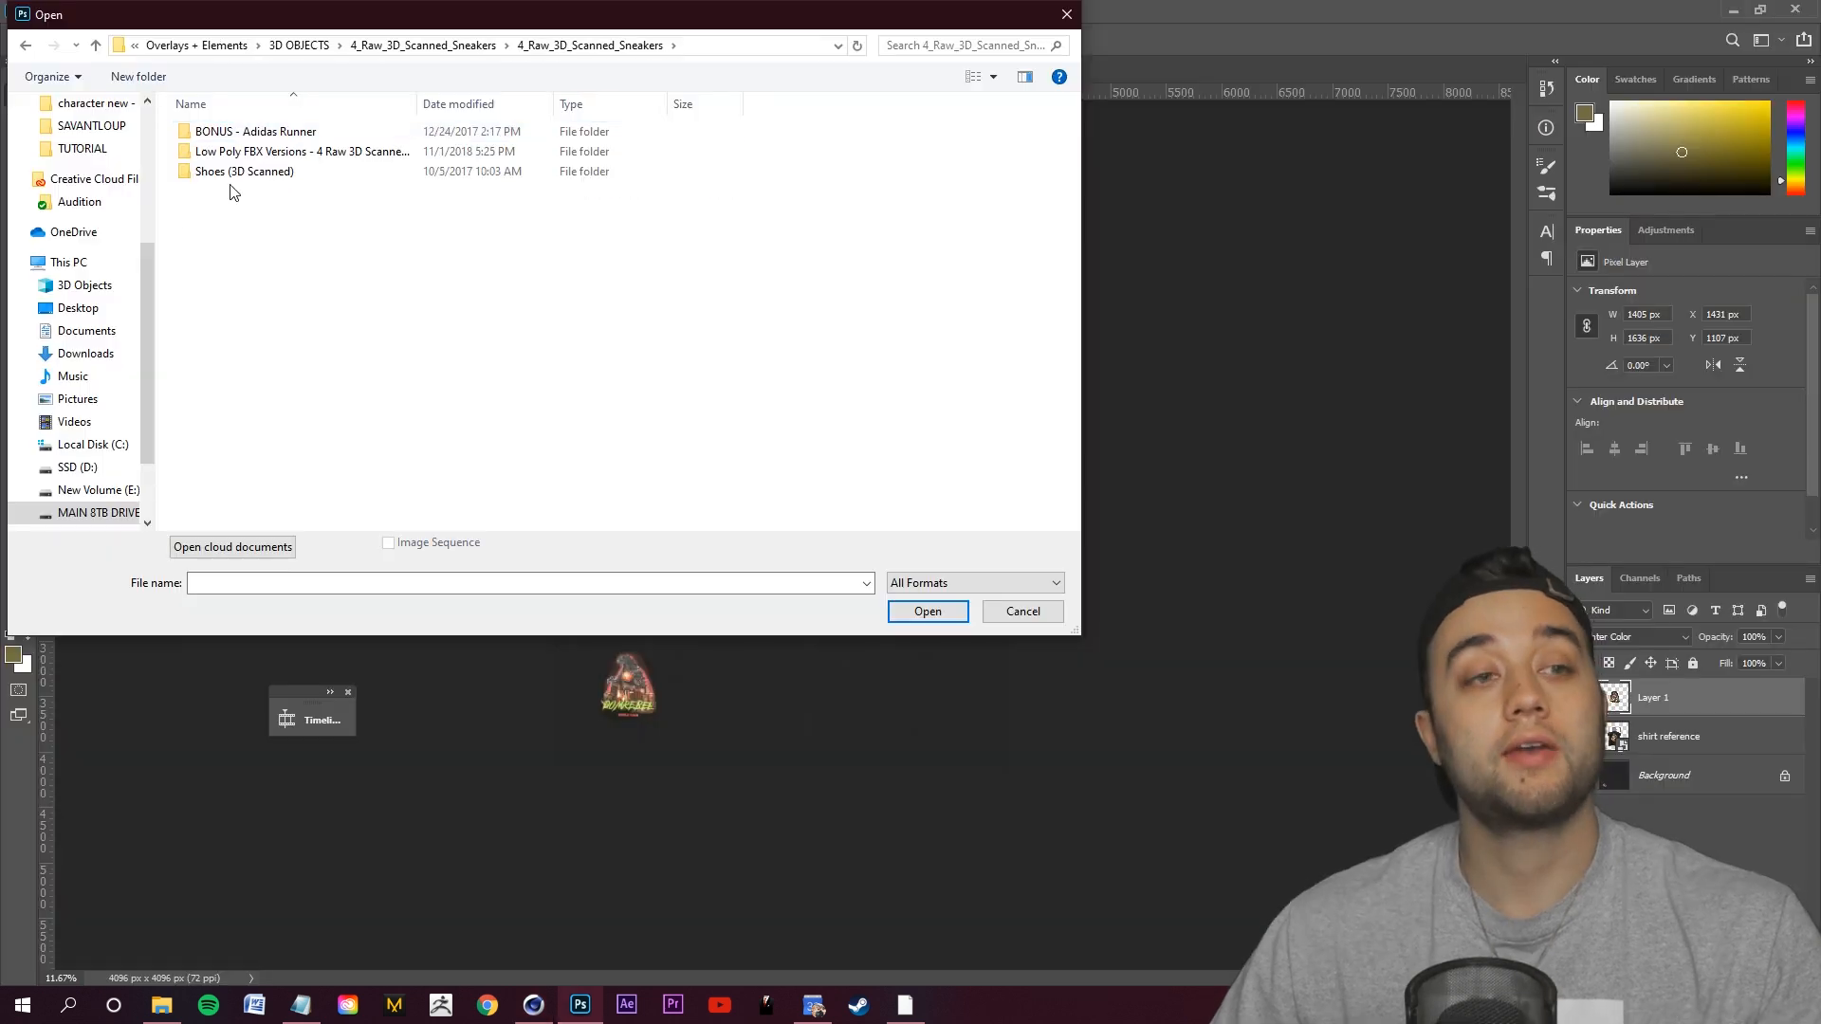
double_click(267, 175)
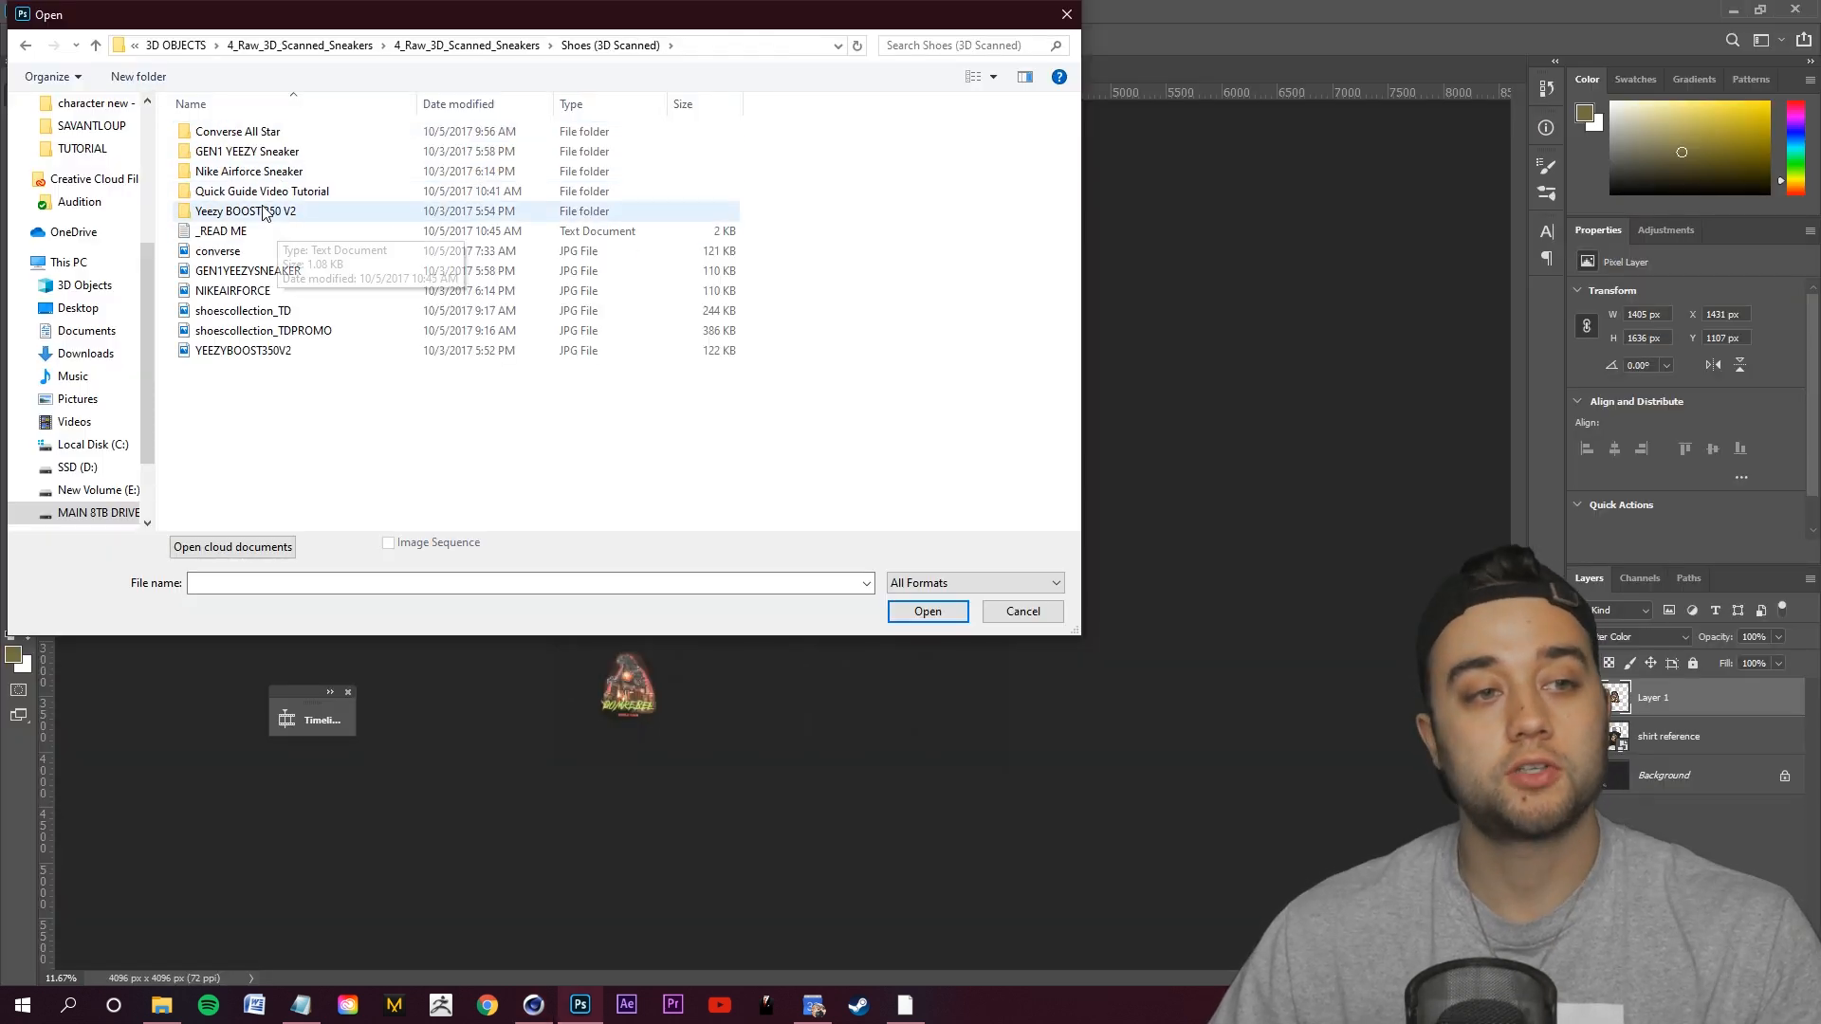
double_click(252, 170)
double_click(254, 140)
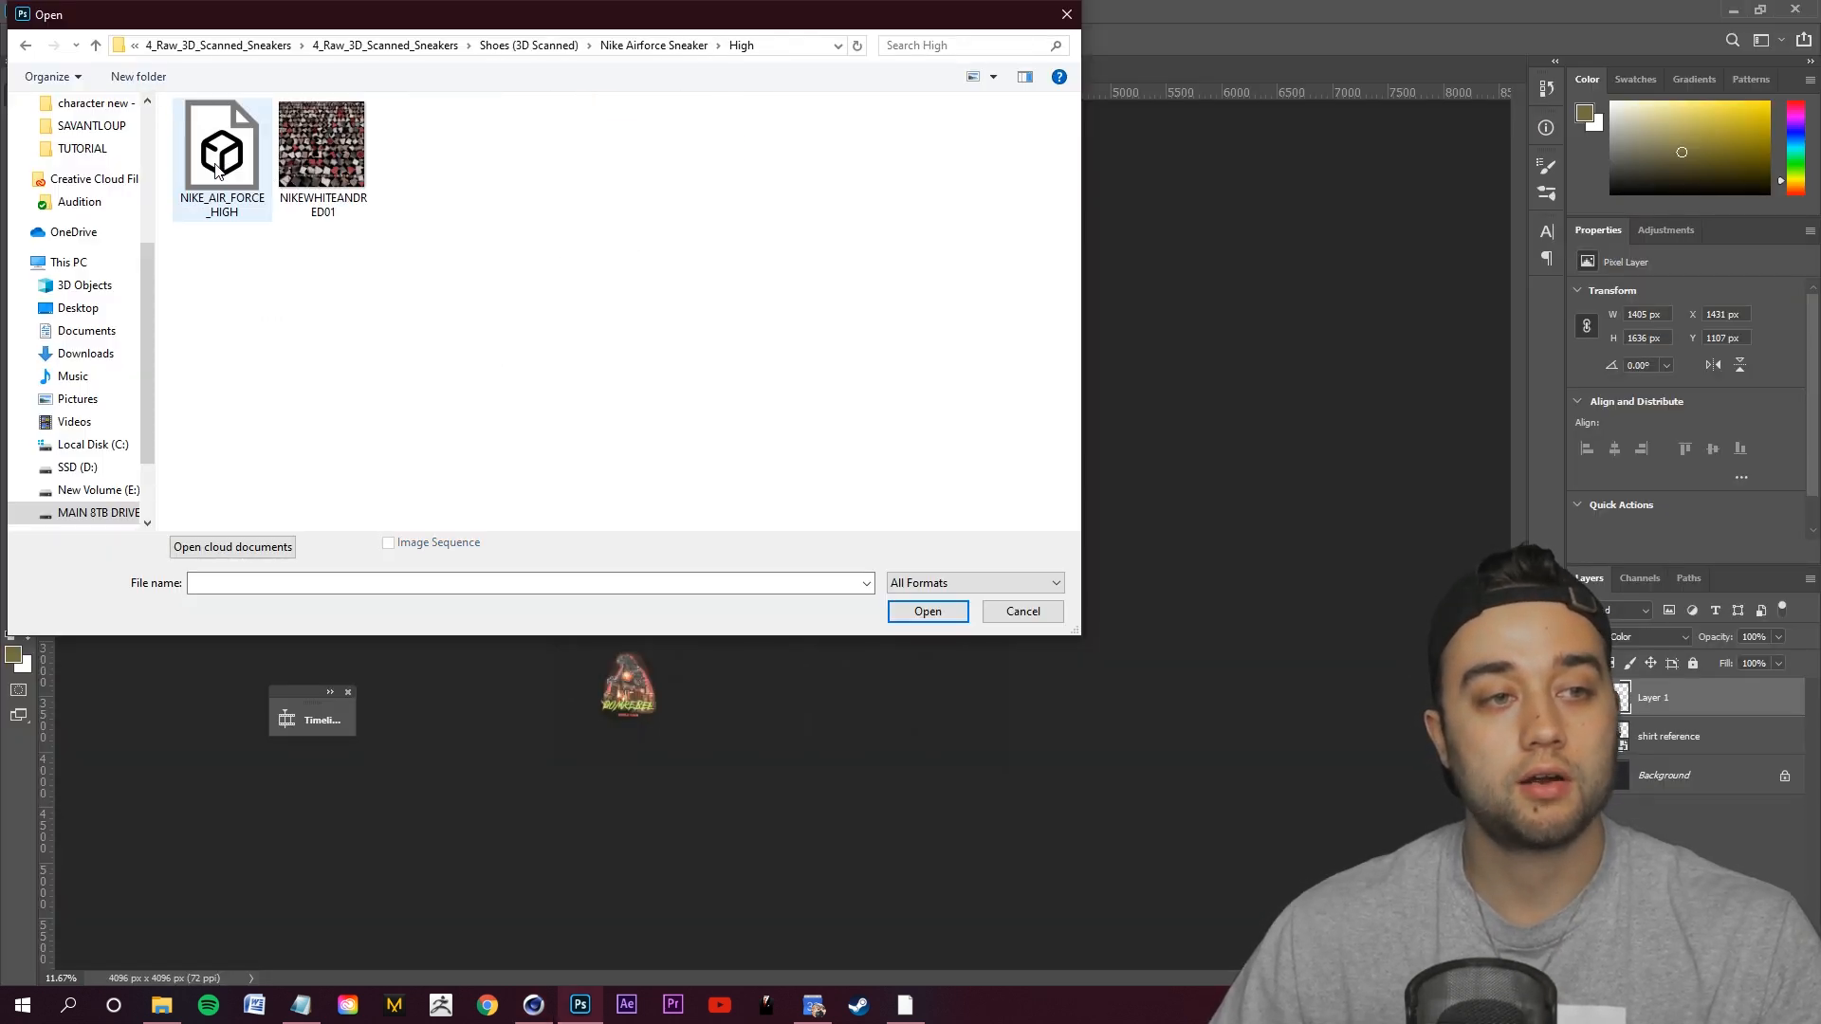
left_click(951, 614)
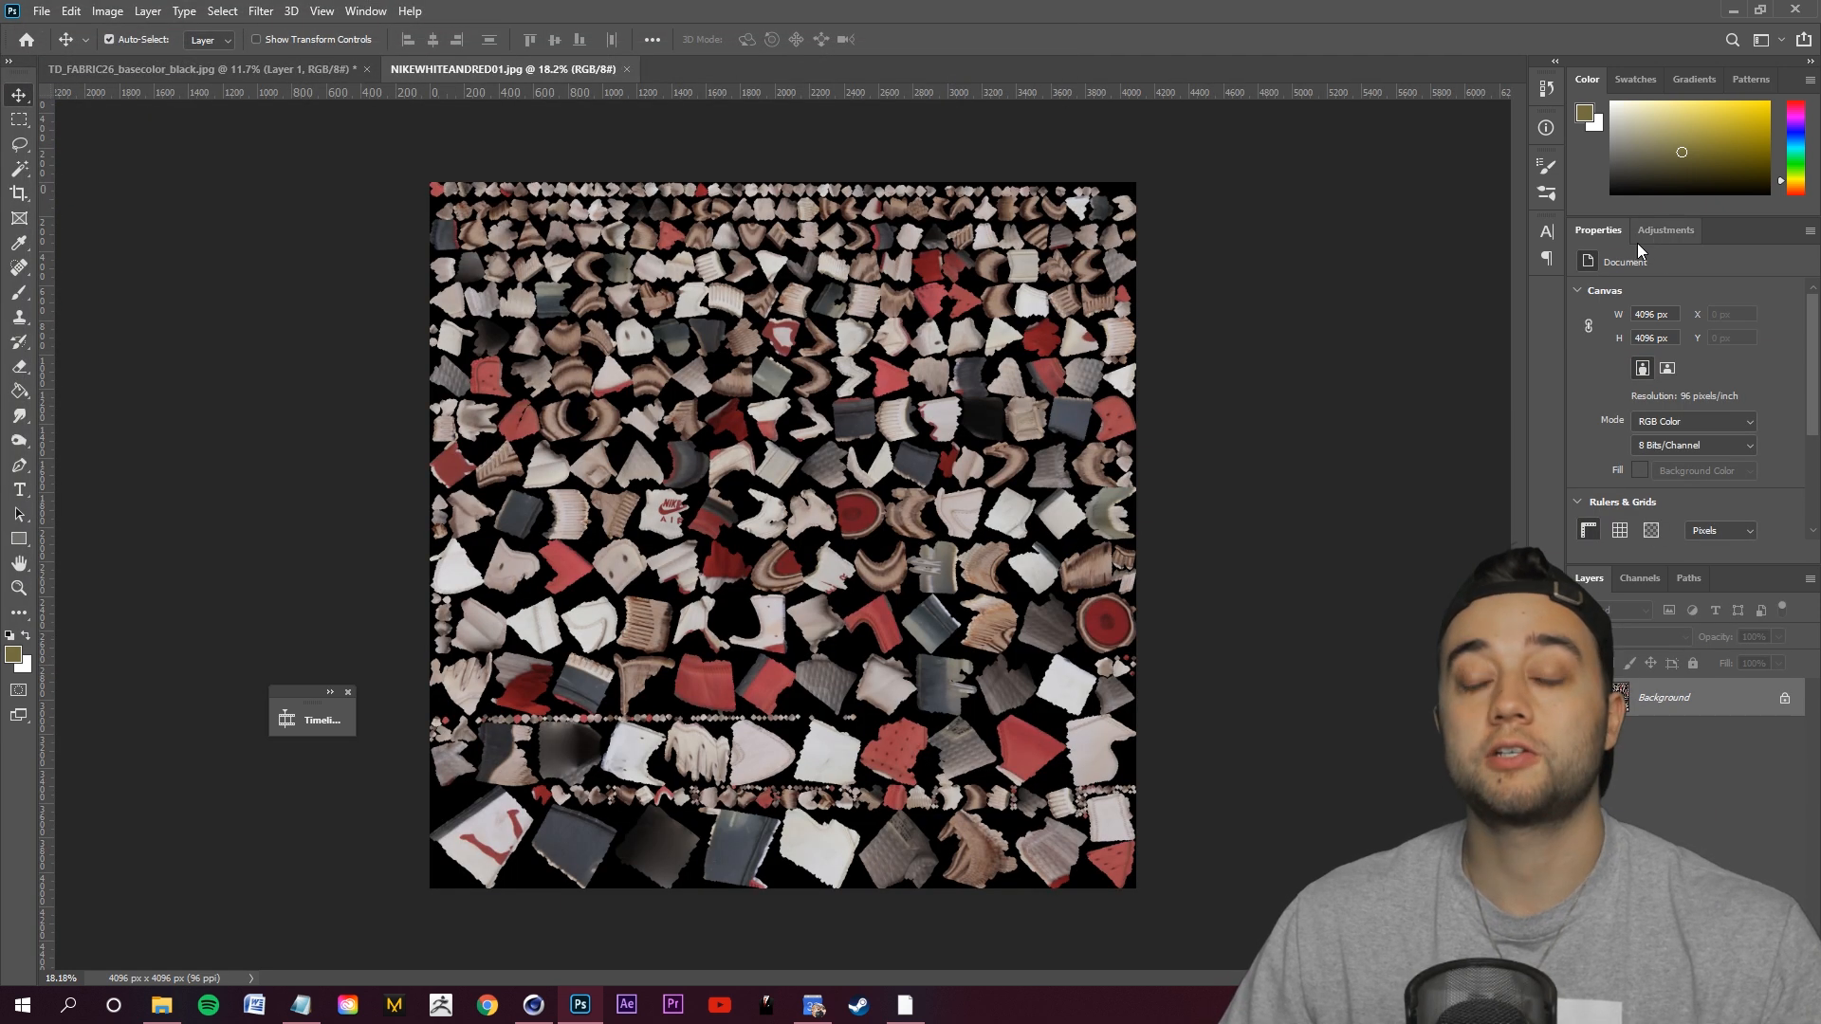
Add a Hue/Saturation adjustment layer over the sneaker texture with its hue set to +180.
left_click(1656, 226)
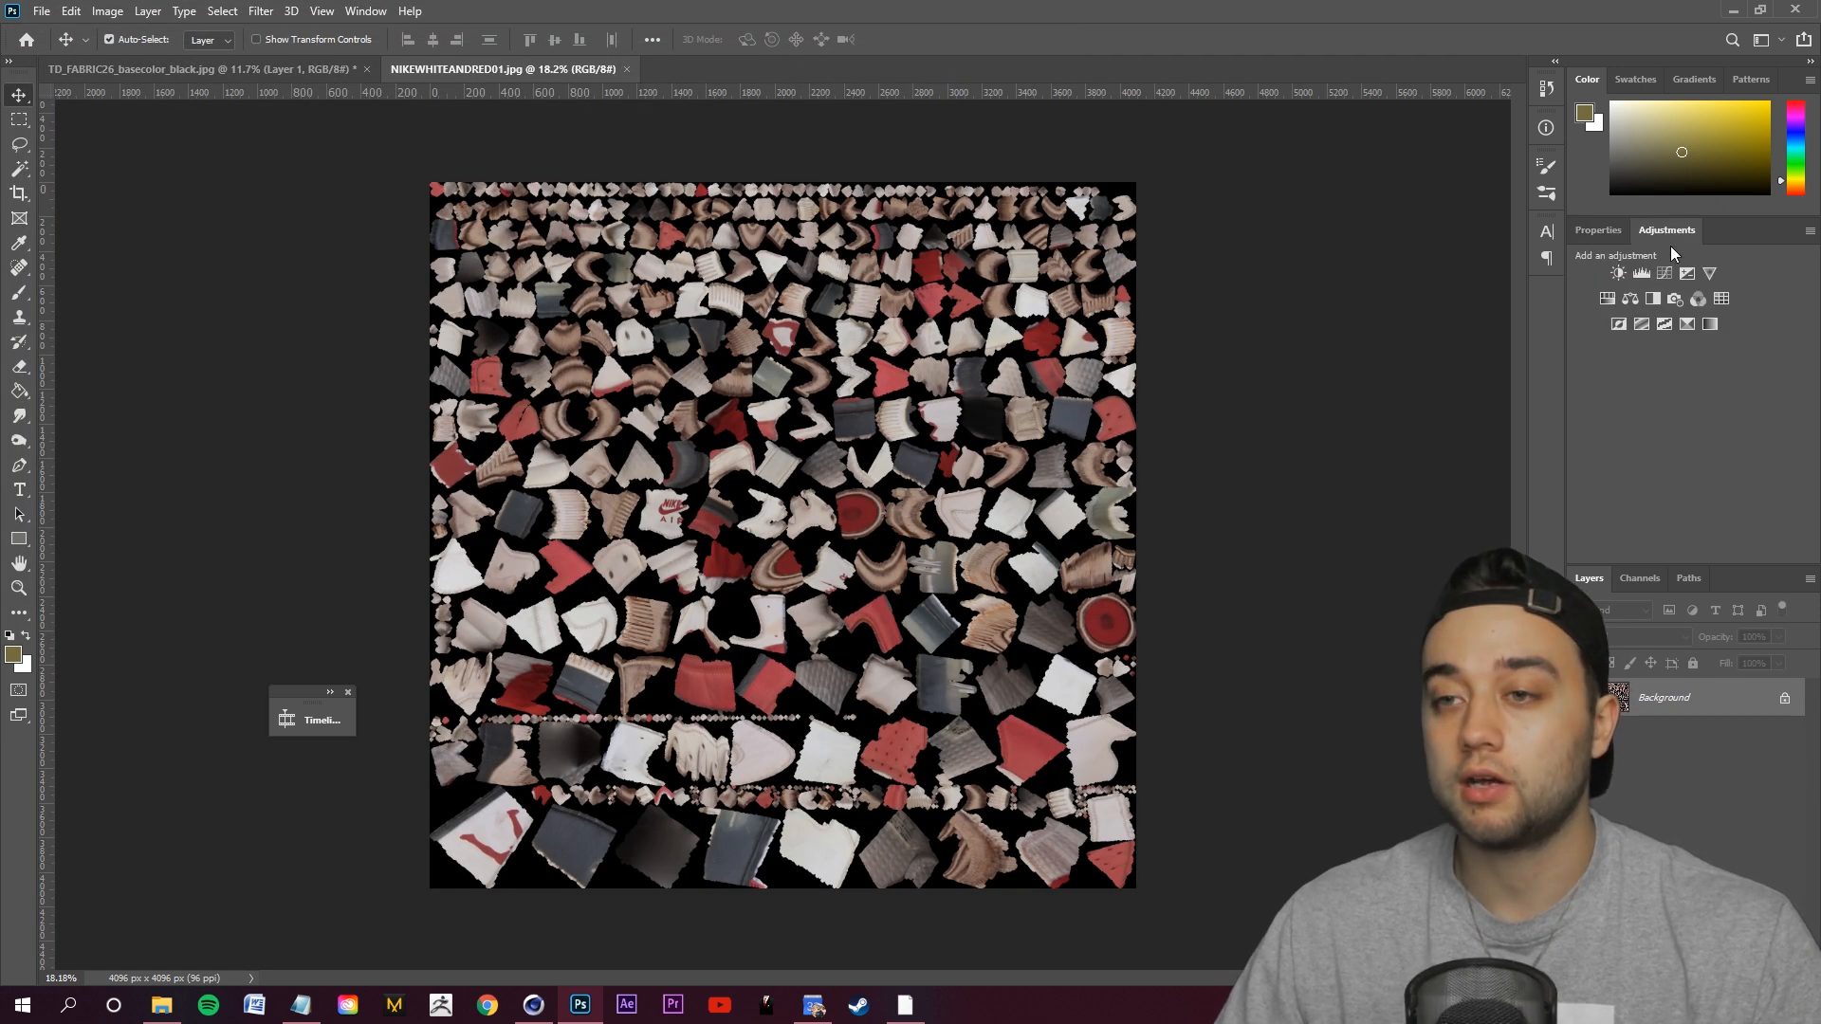
left_click(1608, 298)
left_click_drag(1655, 368, 1770, 367)
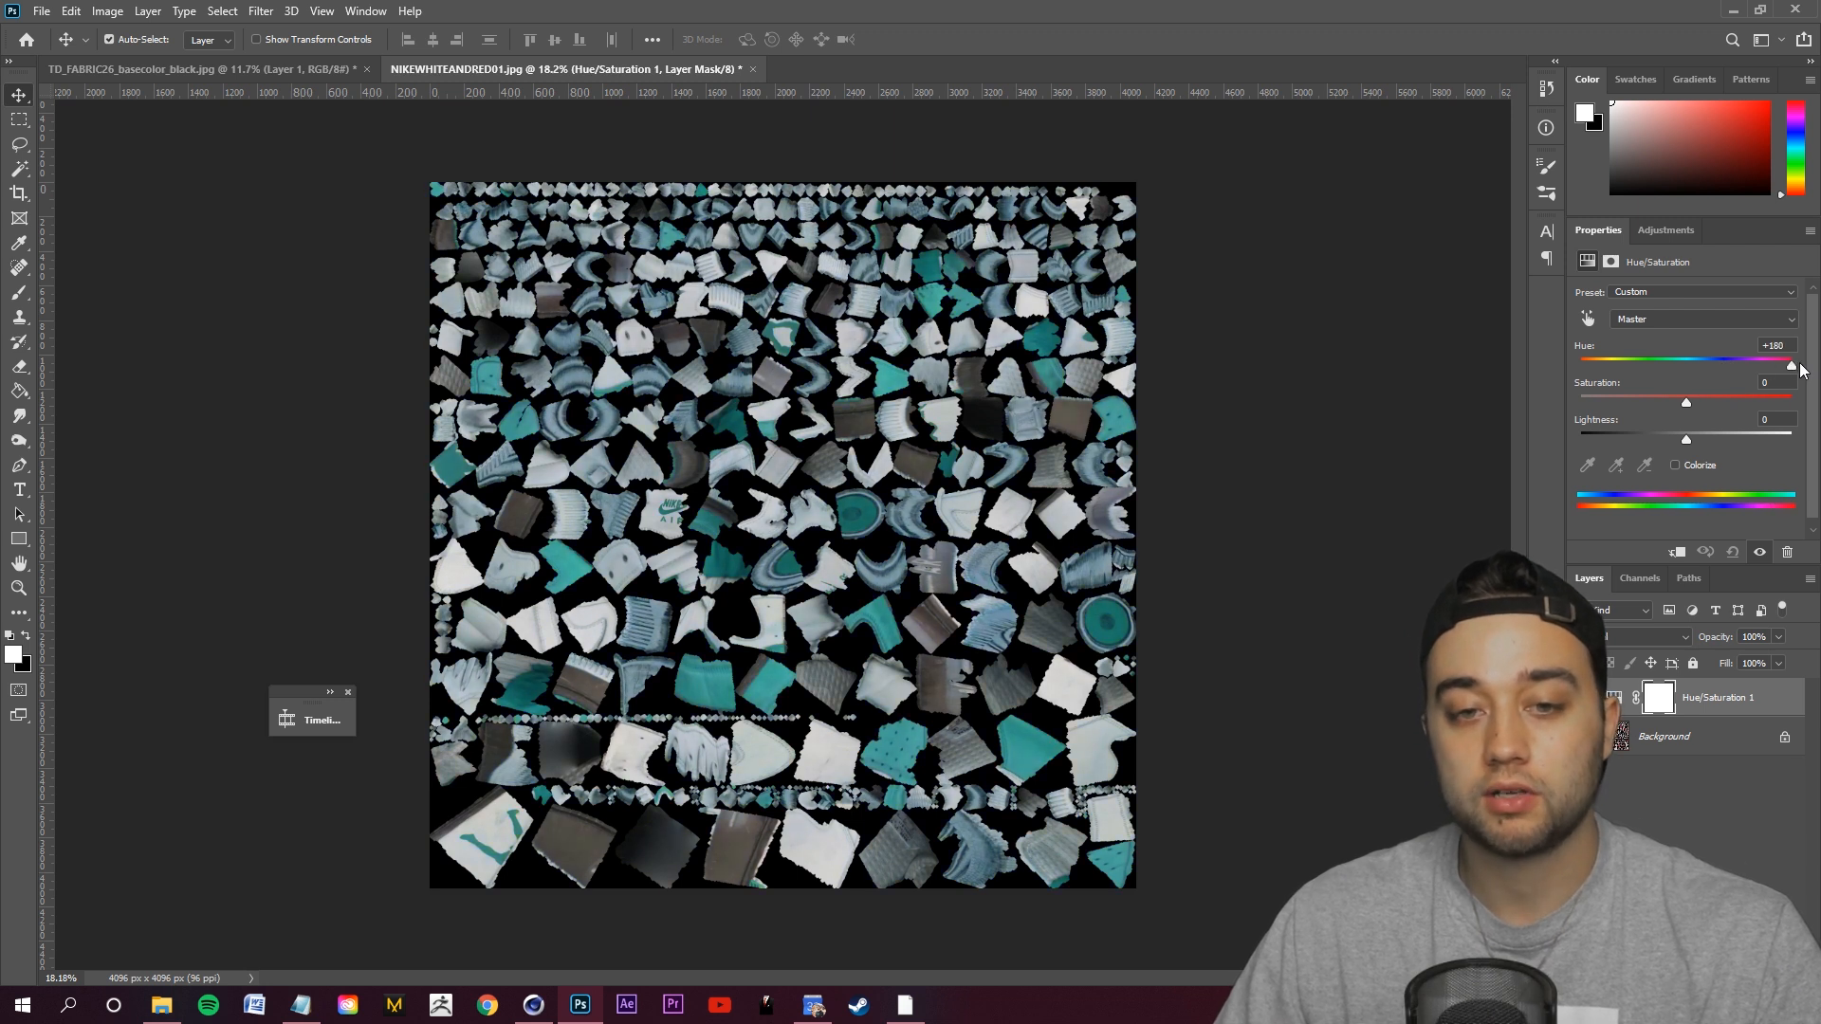
Save the recoloured sneaker texture in the High folder as NIKEWHITEANDRED01 in a different image format from the original.
left_click(42, 11)
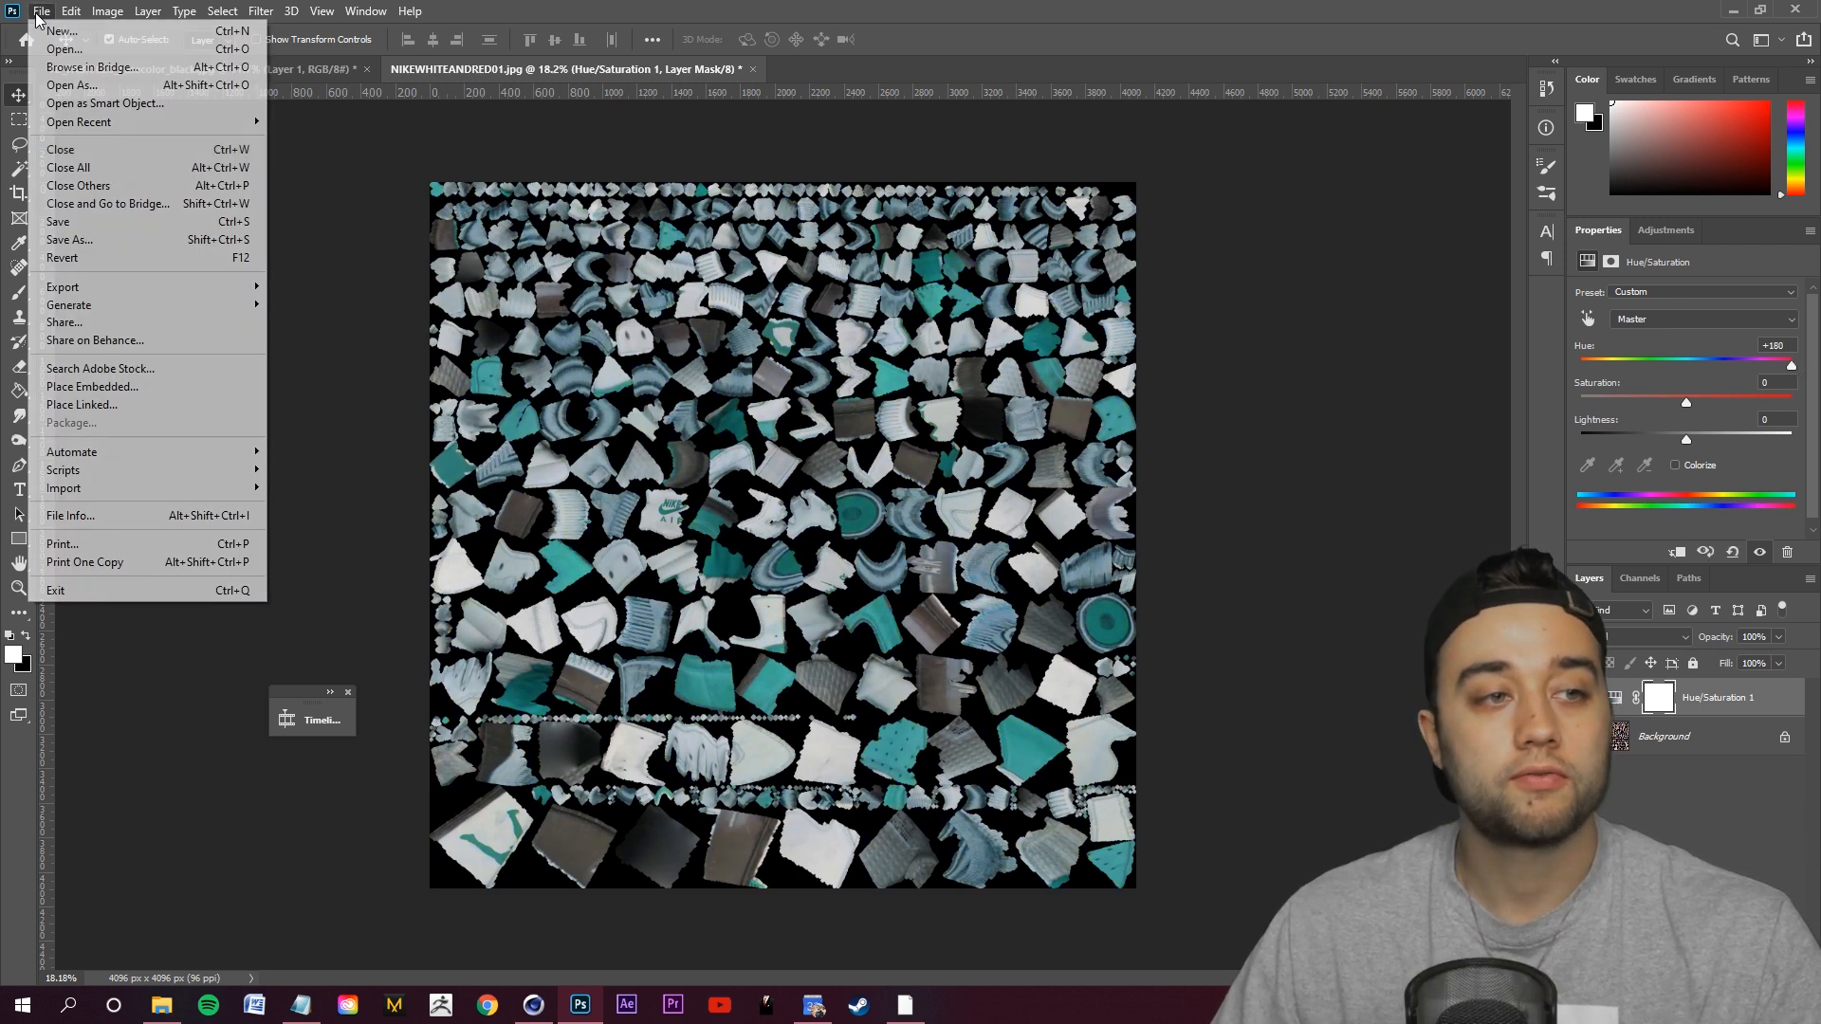
left_click(57, 238)
left_click(703, 587)
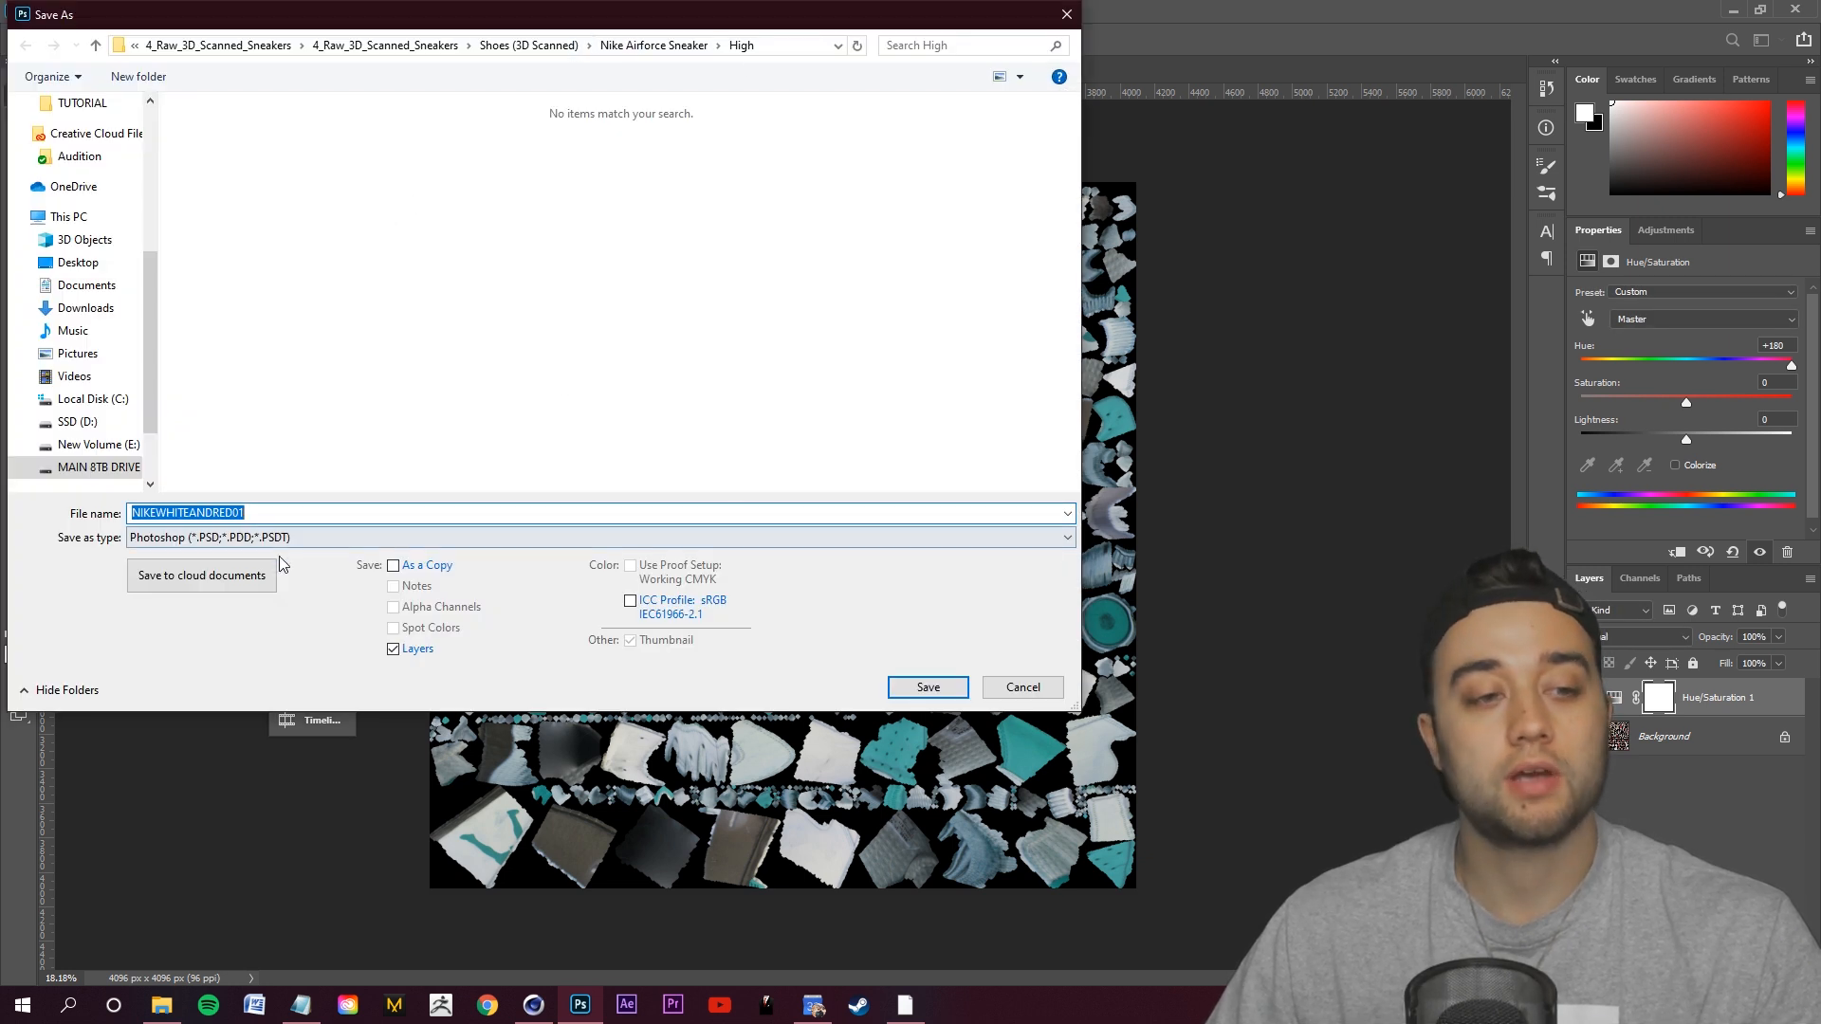
left_click(281, 538)
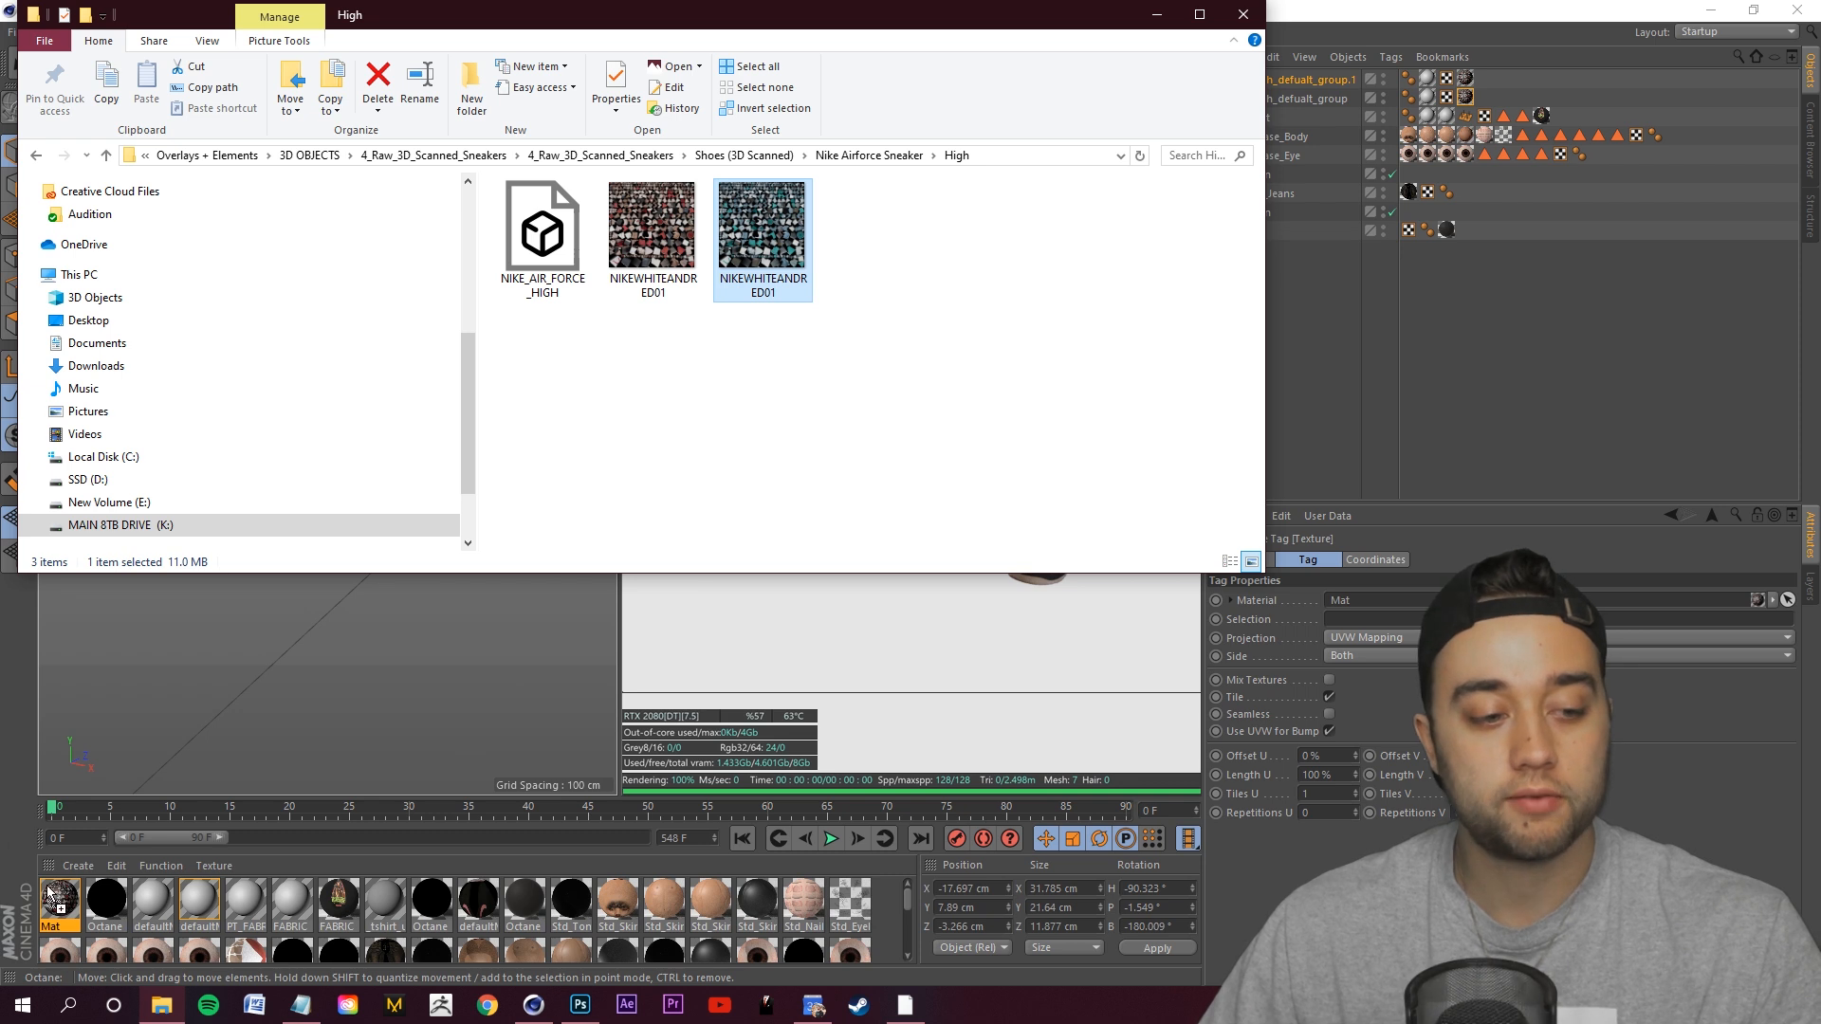
In Cinema 4D, create a material from the recoloured teal sneaker texture and apply it to both sneakers.
left_click_drag(47, 894, 49, 898)
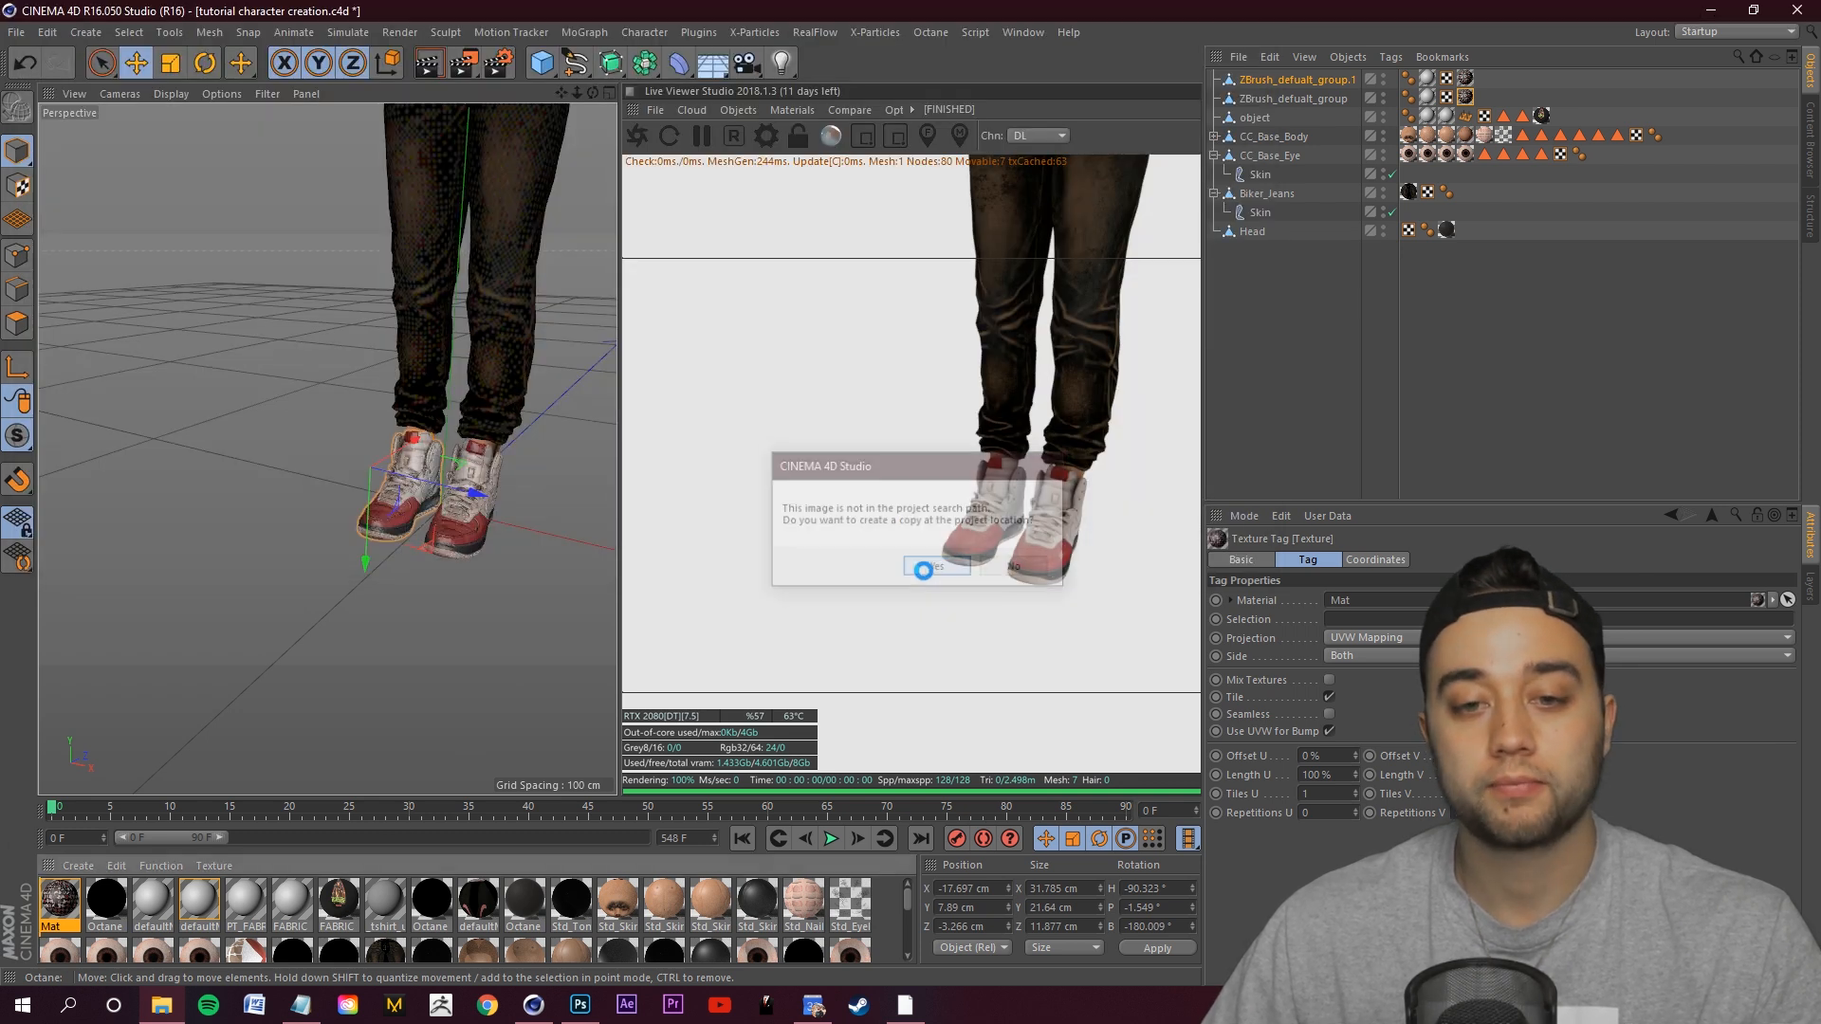
key("Return")
left_click_drag(295, 561, 389, 533)
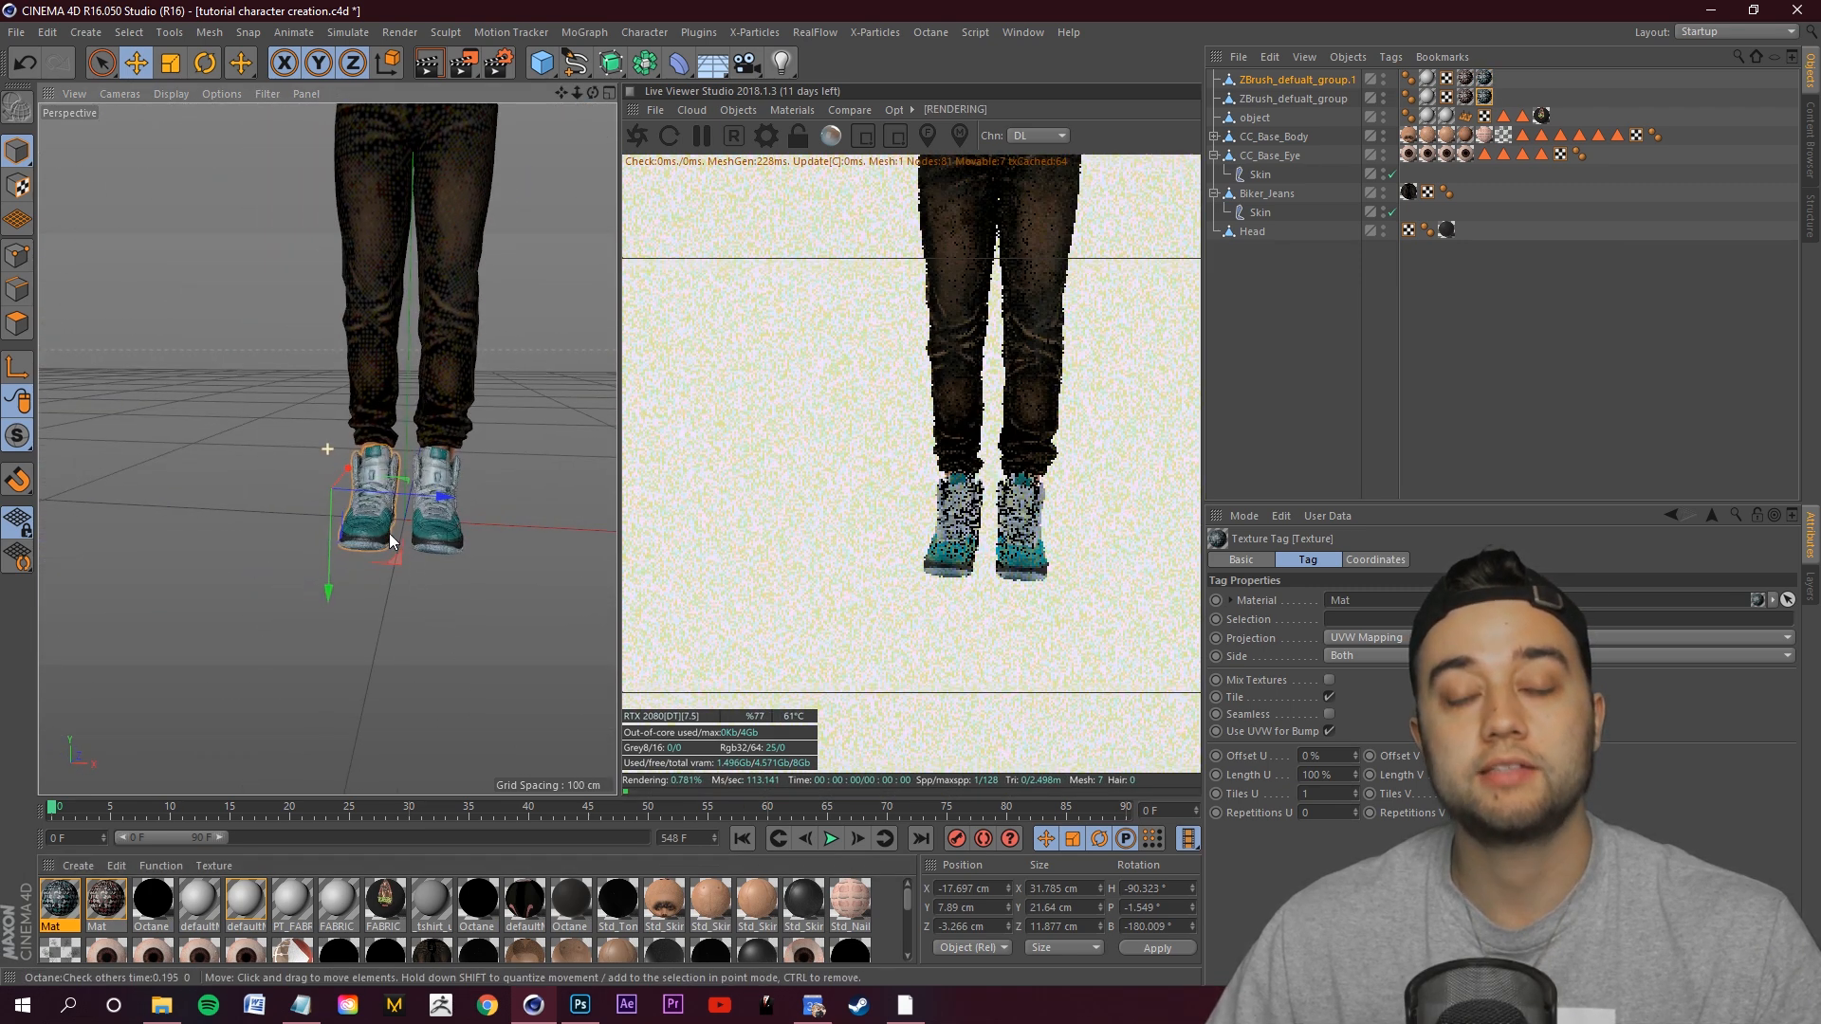
scroll(504, 476, "down", 5)
left_click_drag(503, 476, 201, 453, "alt")
left_click_drag(408, 468, 355, 520, "alt")
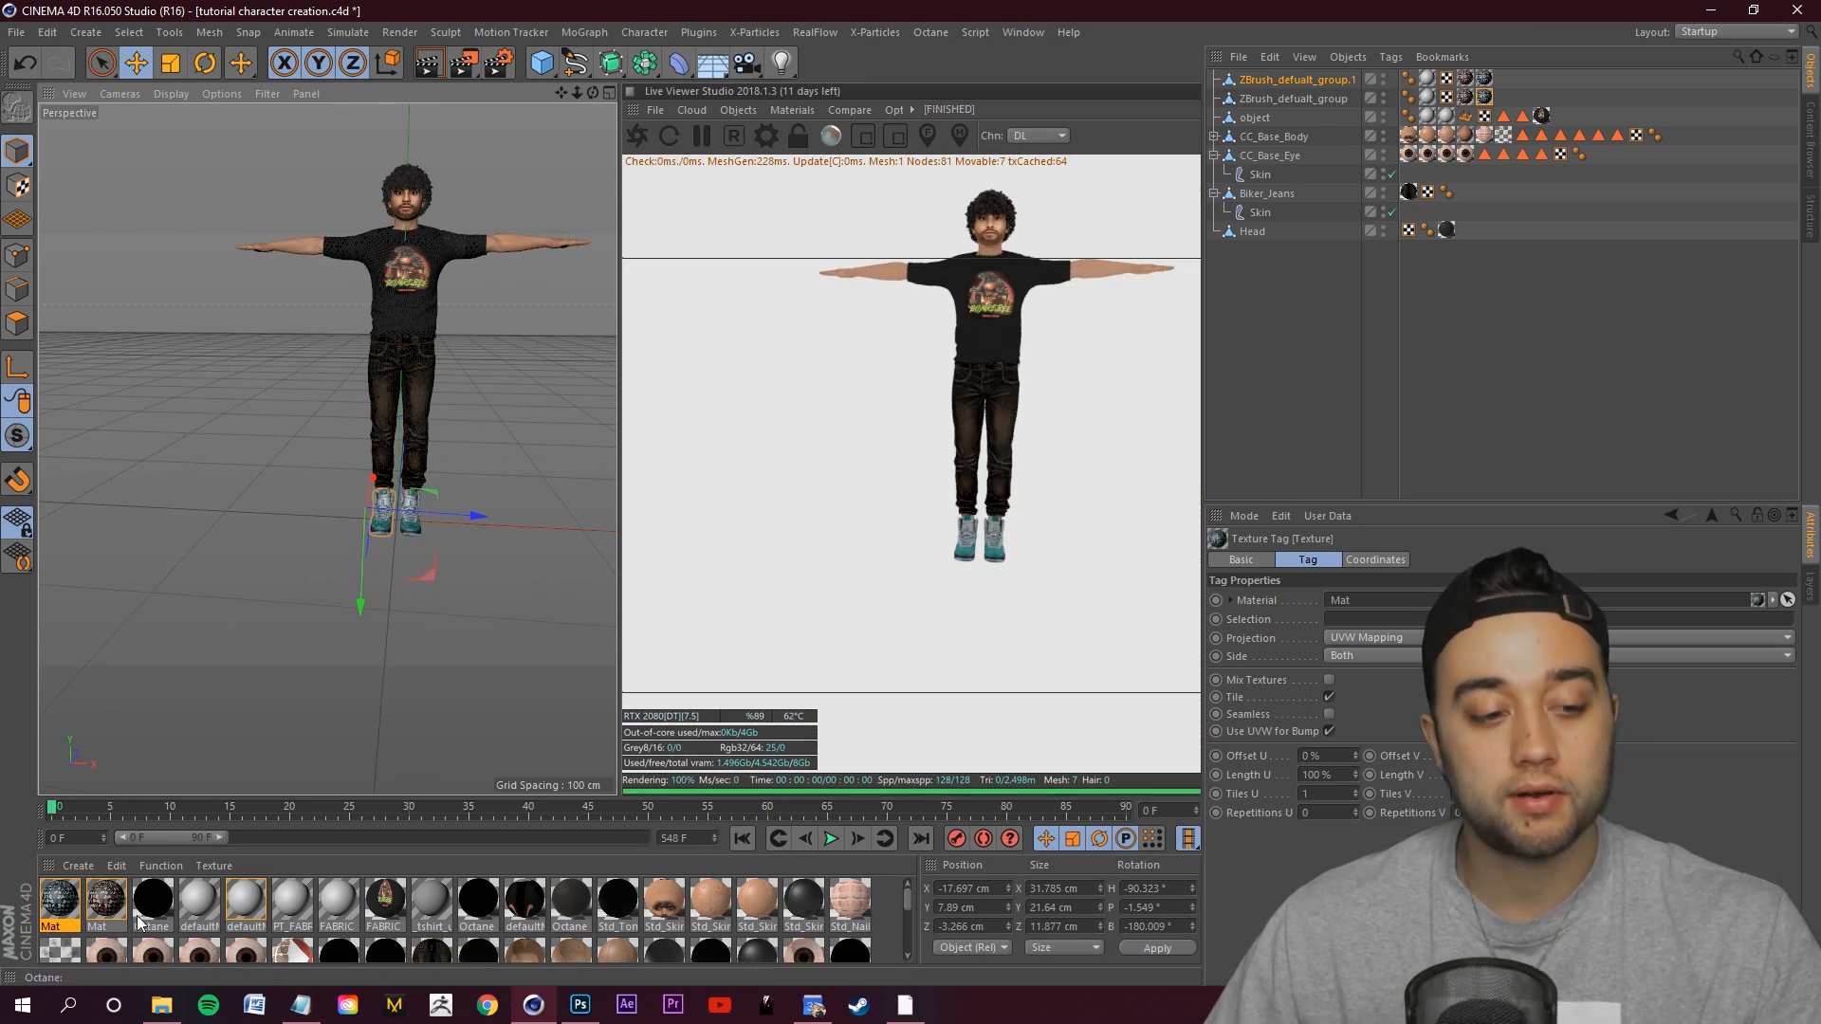
Open the NIKE_AIR_FORCE_LOW sneaker model from the Nike Airforce Sneaker's Low folder.
scroll(402, 617, "up", 3)
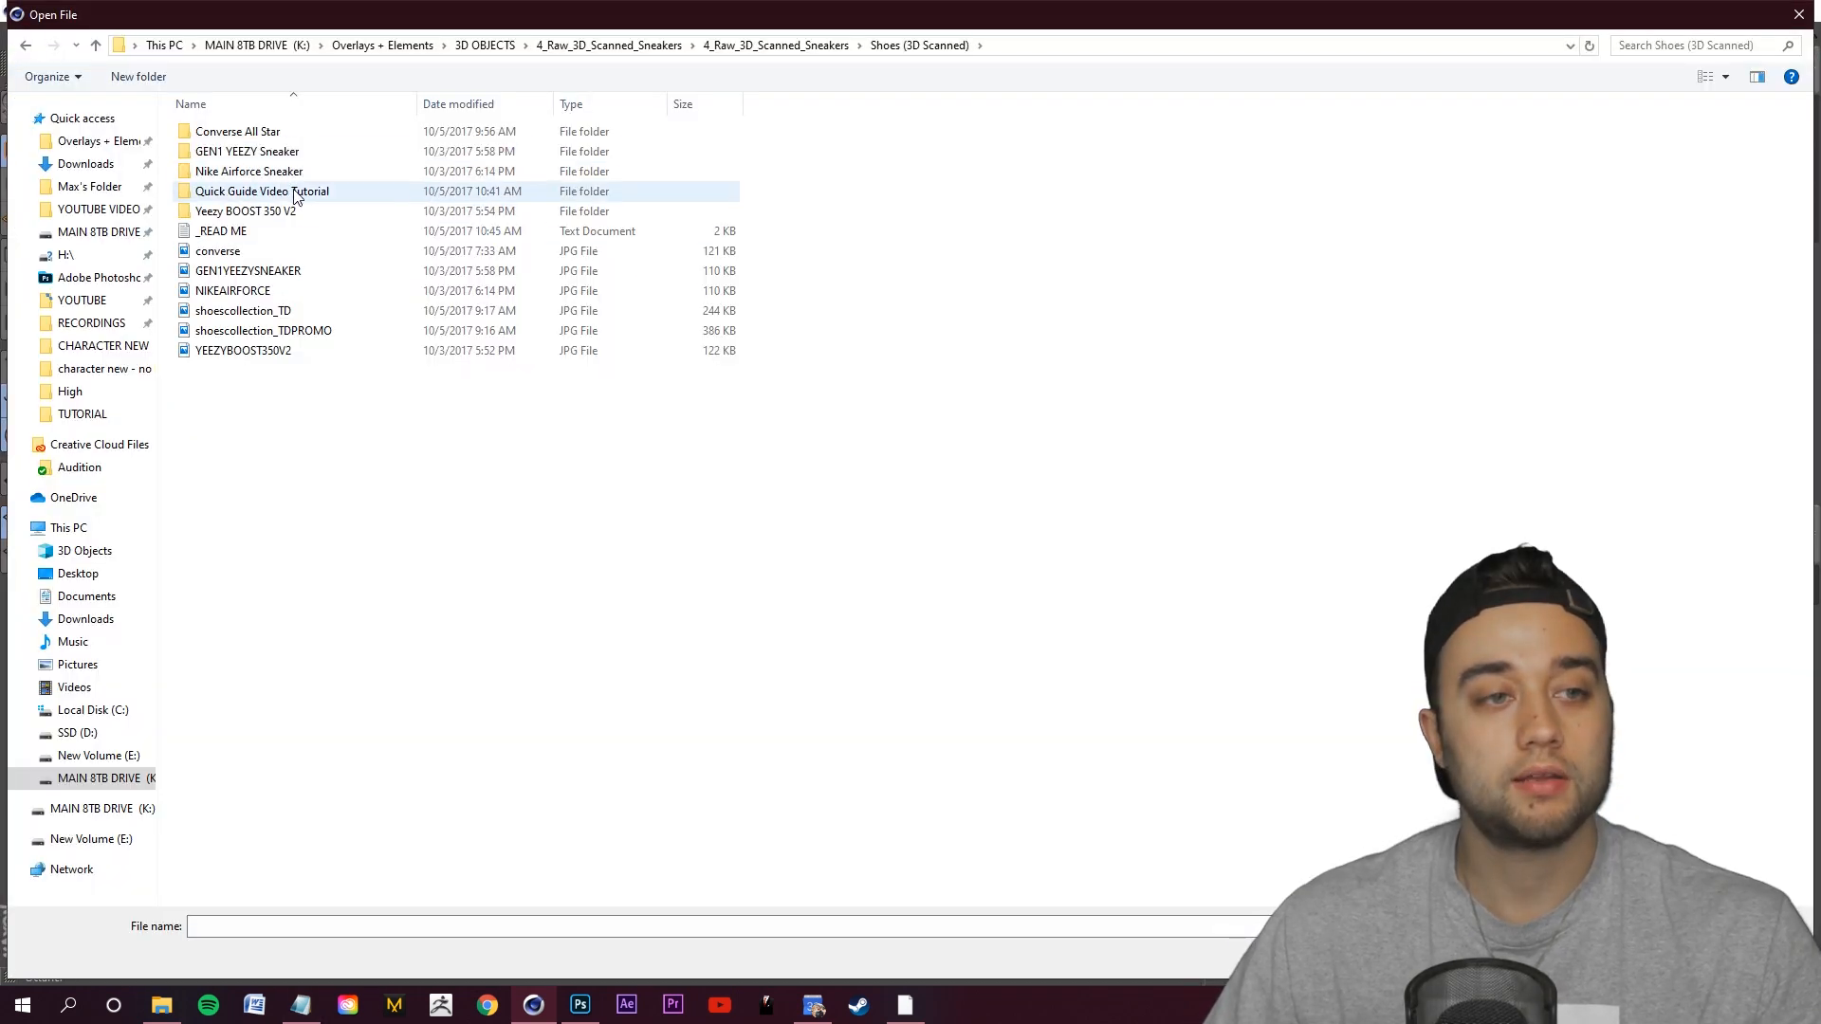
double_click(254, 171)
double_click(249, 155)
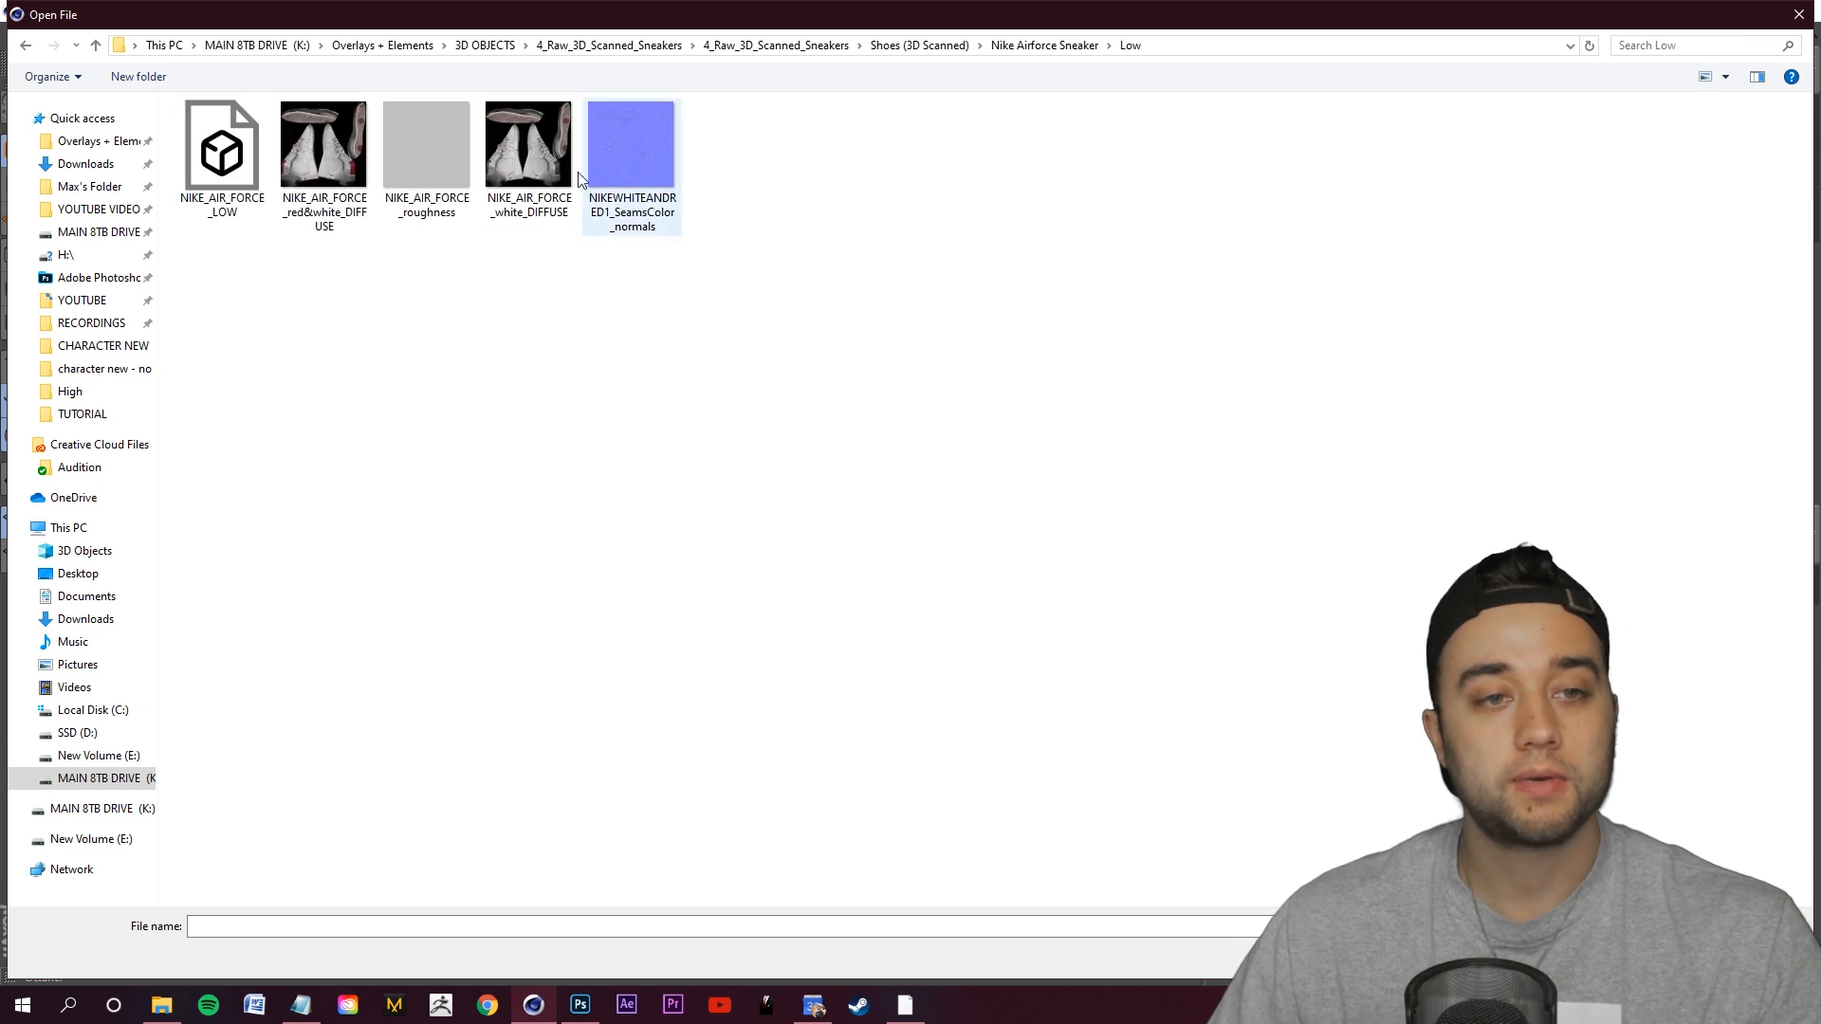
left_click(222, 152)
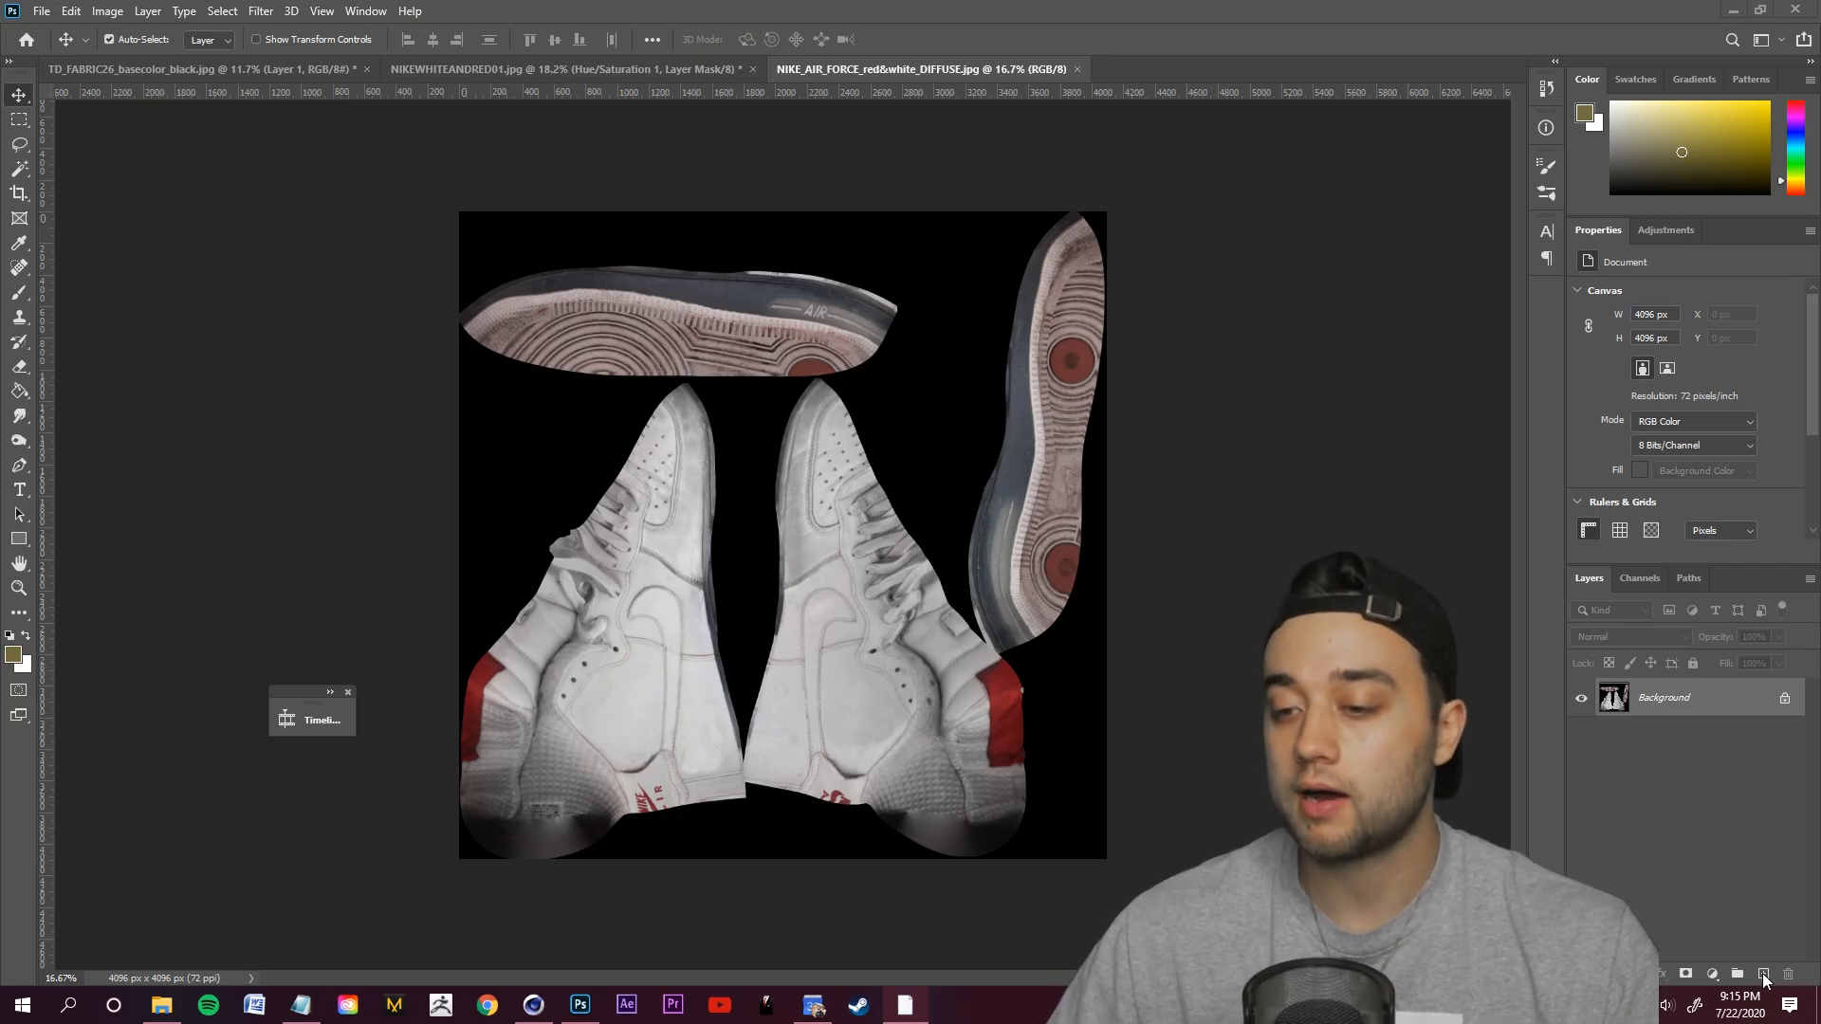
In Photoshop, add a Vivid Light layer over the NIKE_AIR_FORCE_red&white_DIFFUSE texture and paint black lettering on the shoe's side.
left_click(1764, 974)
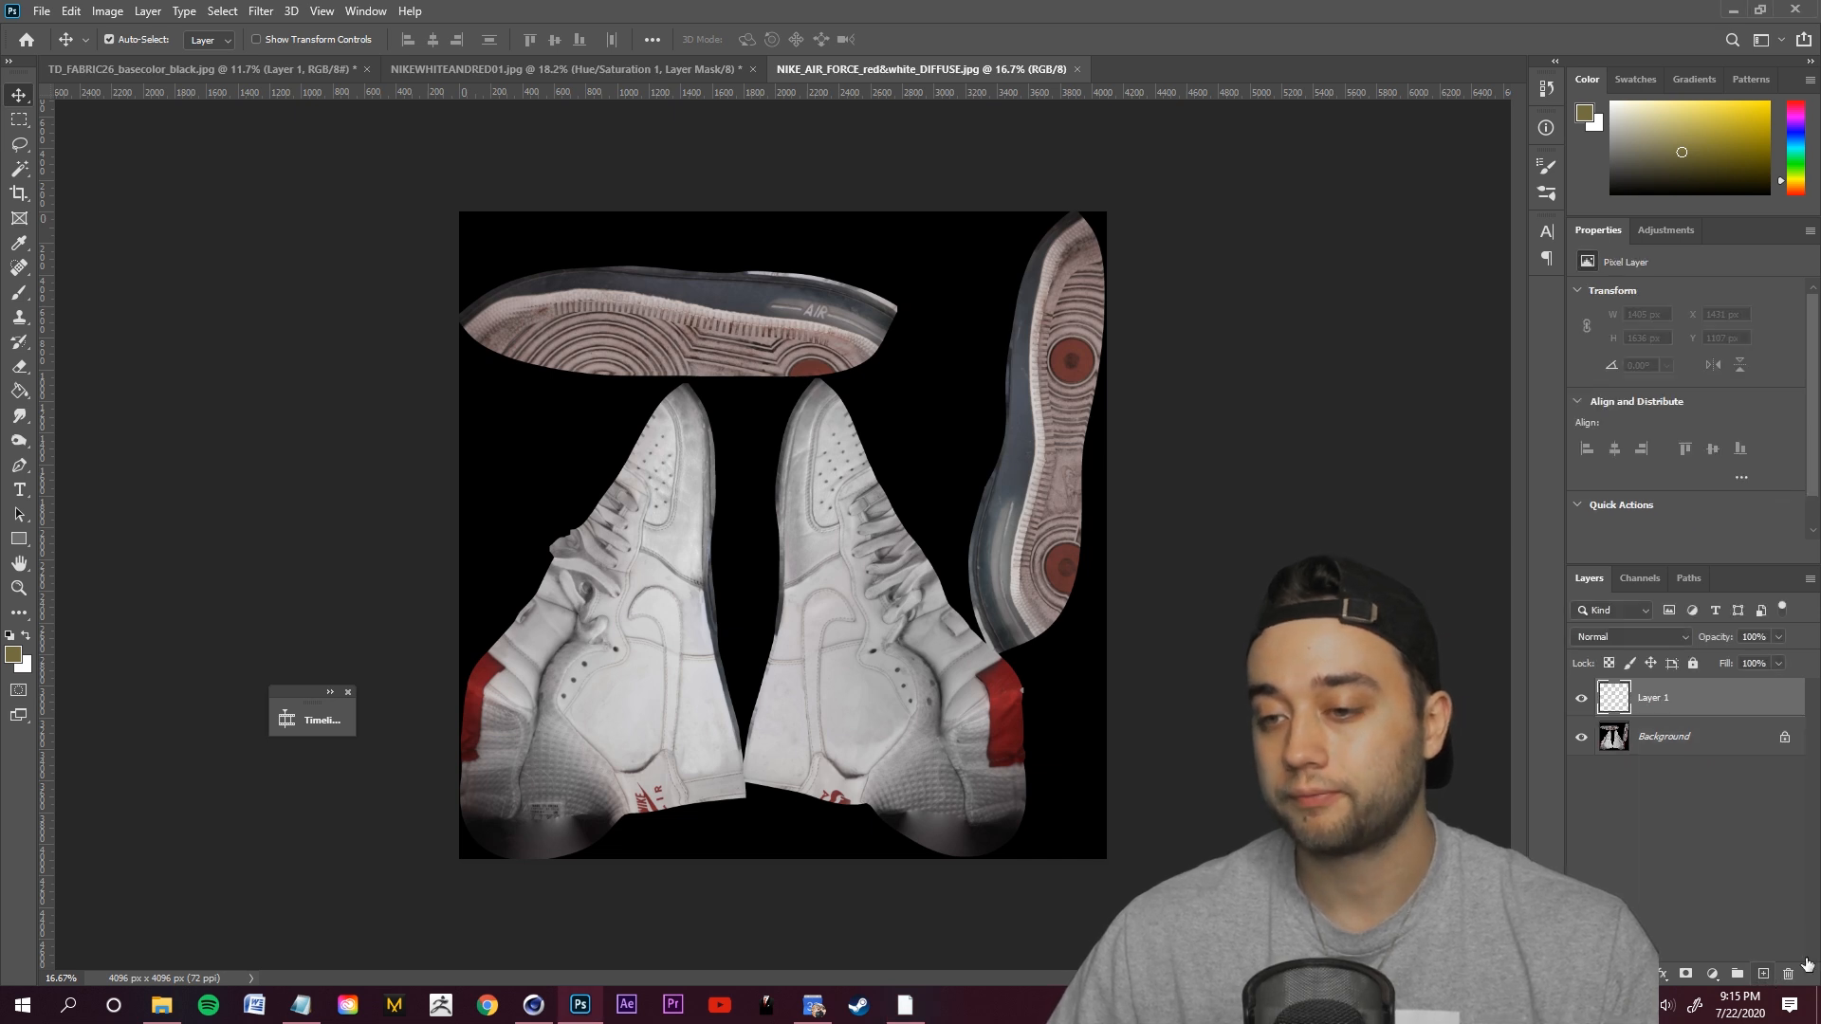
left_click(1623, 635)
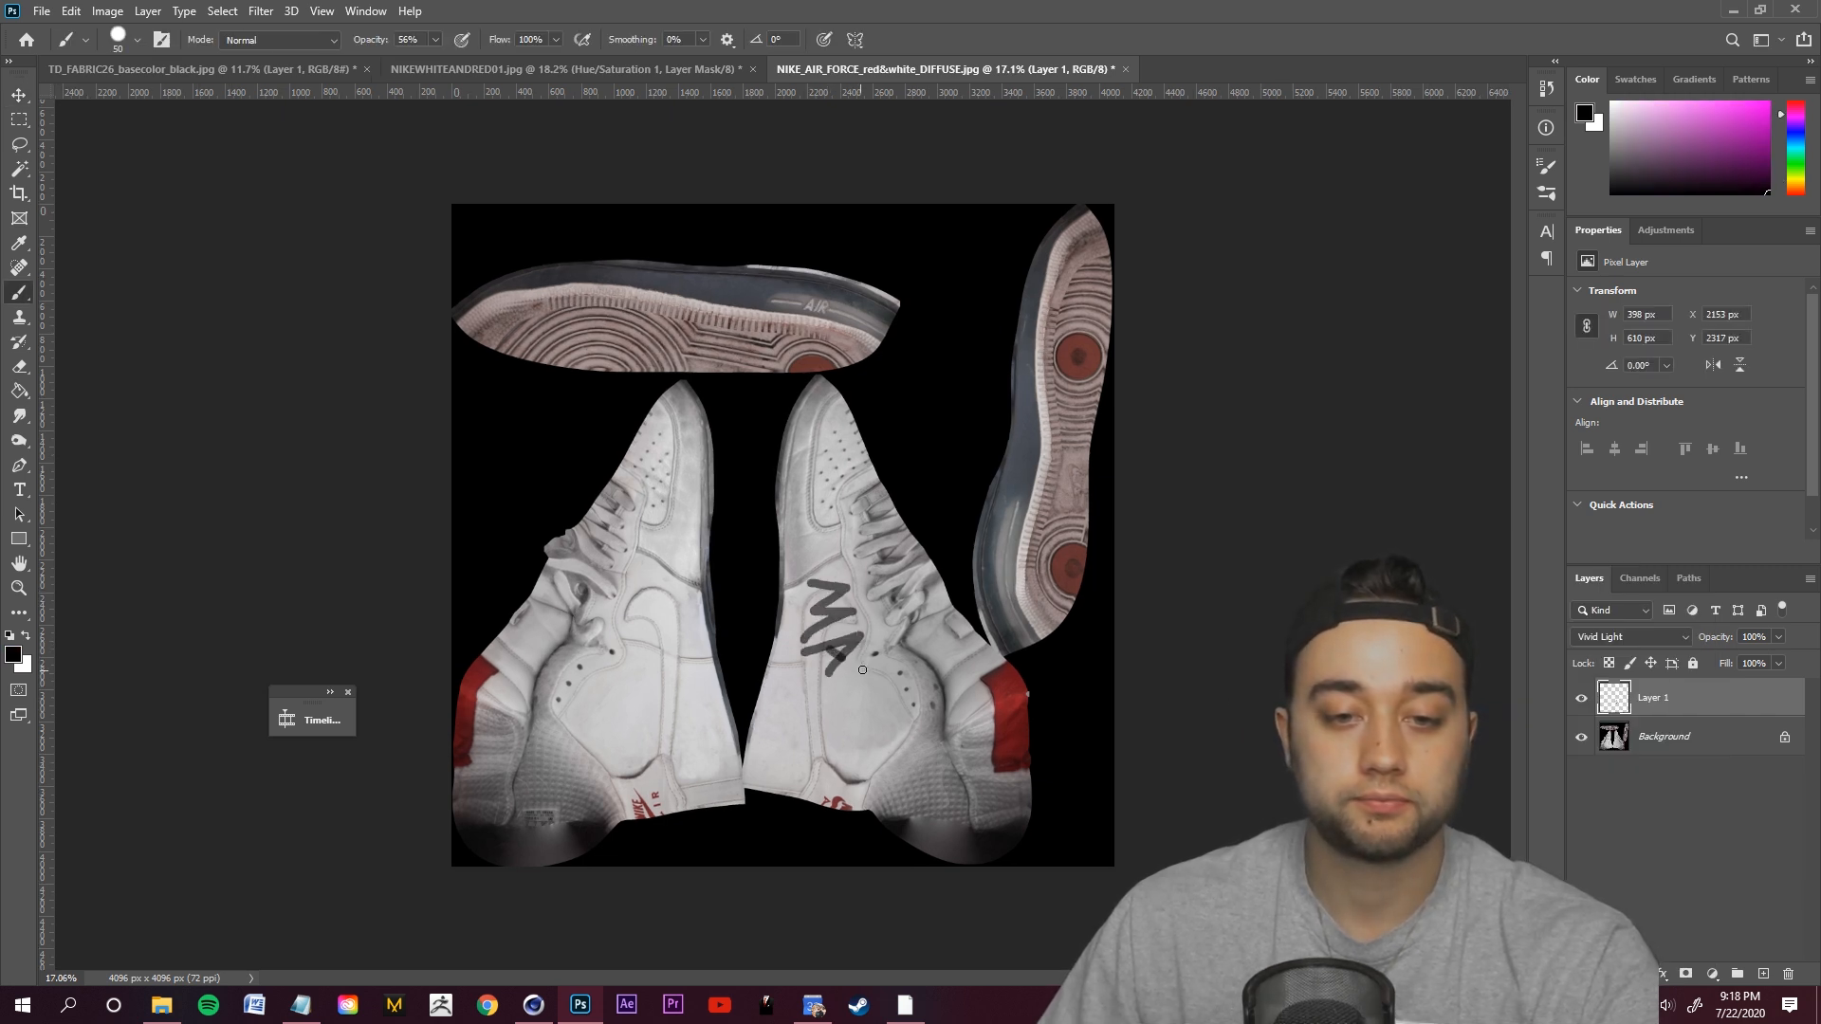
Save the lettered sneaker texture in the Low folder as NIKE_AIR_FORCE_red&white_DIFFUSE in a different image format.
left_click(42, 11)
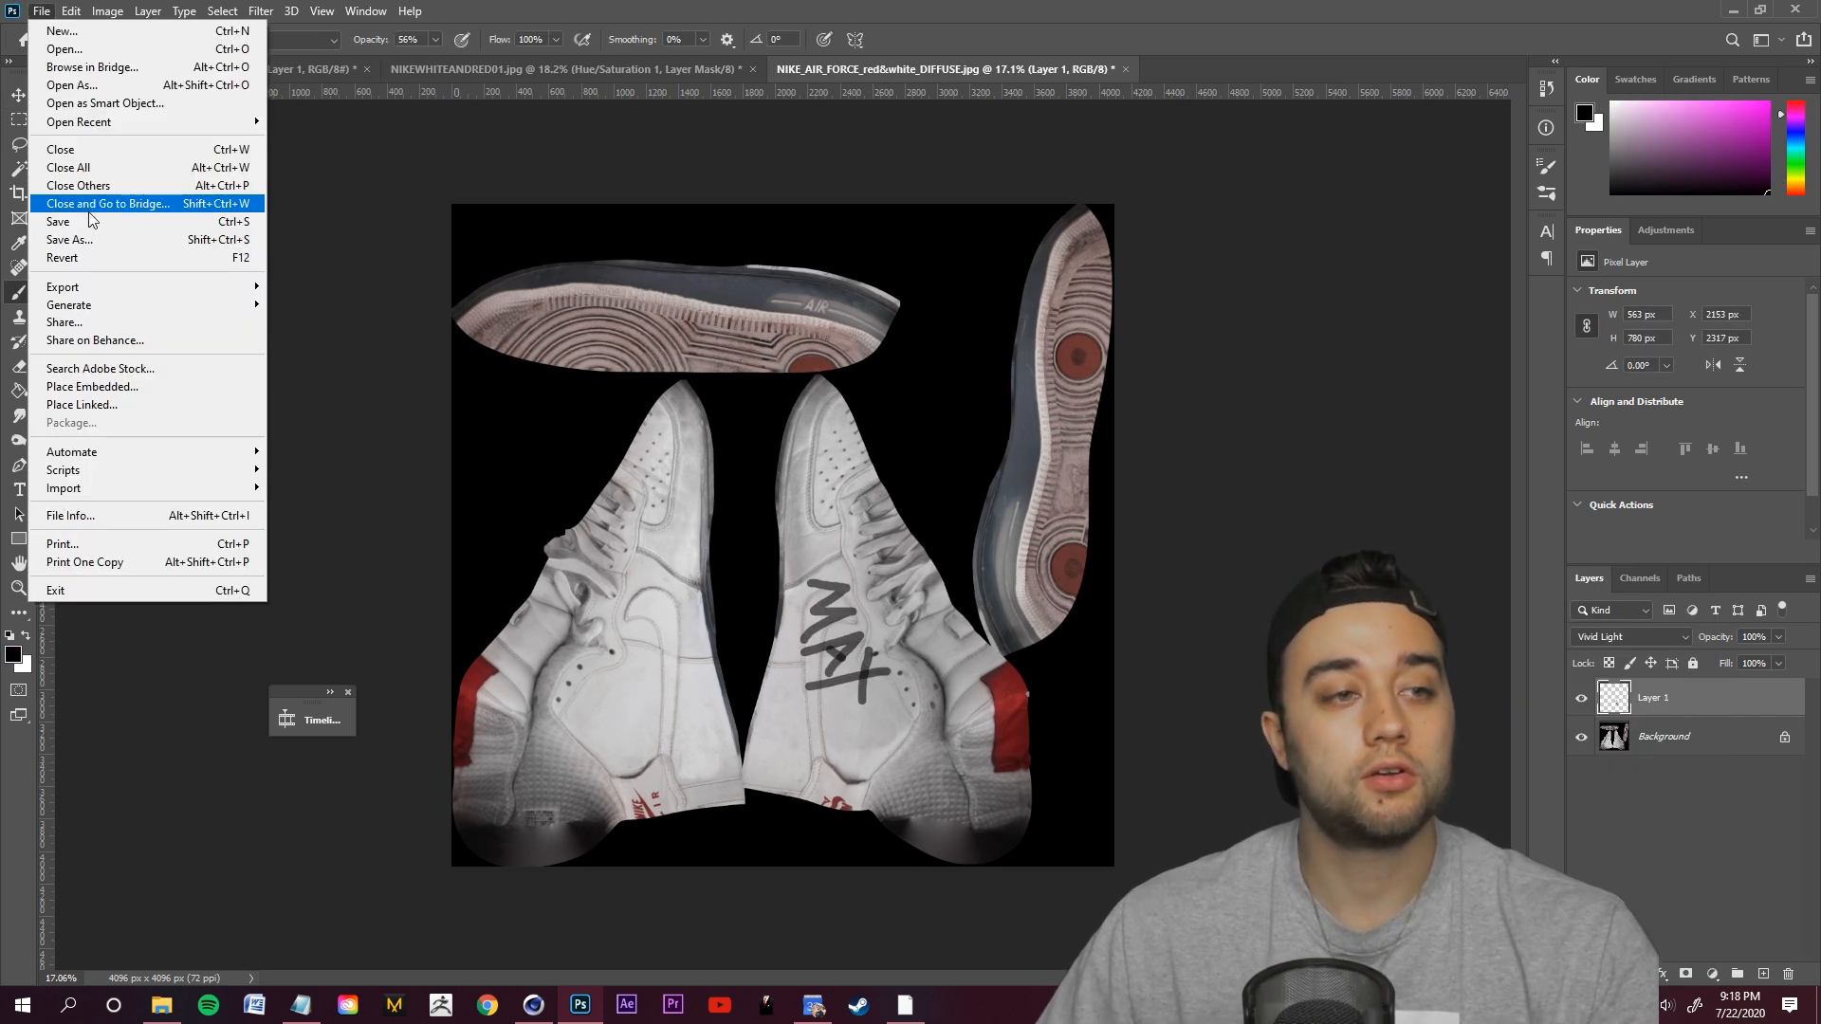
left_click(104, 256)
left_click(684, 586)
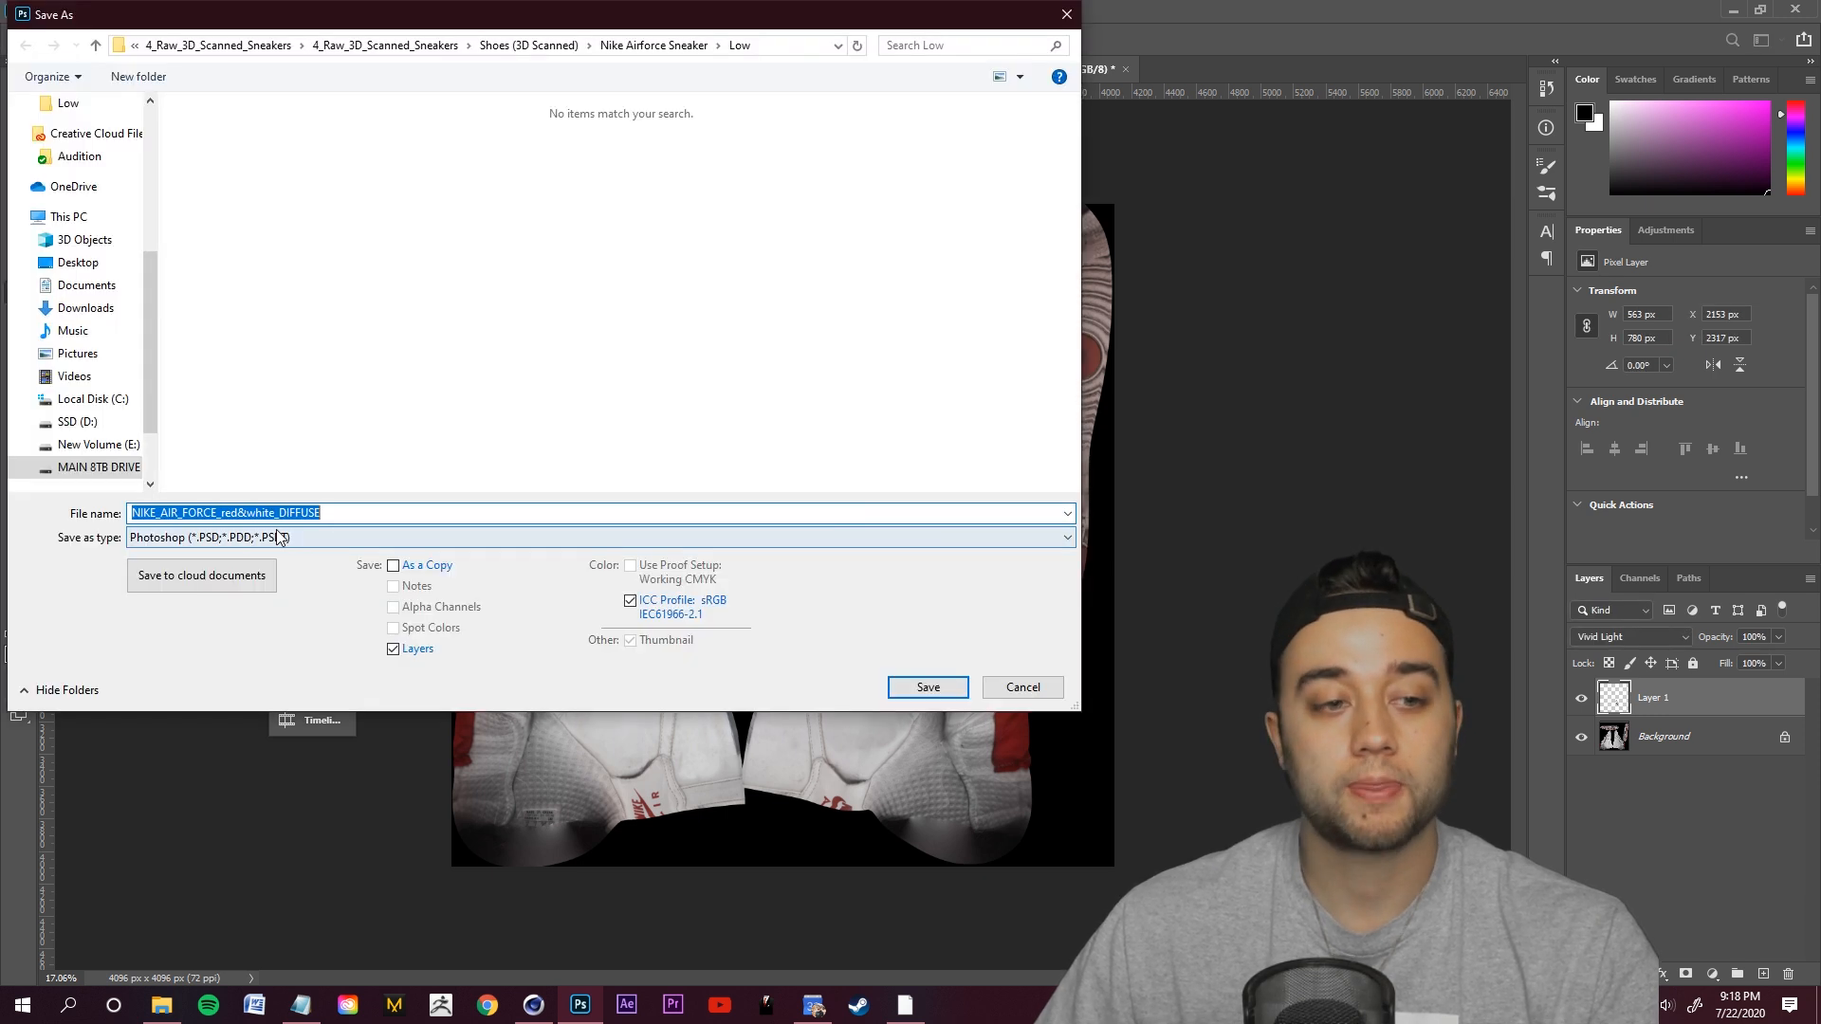
left_click(306, 544)
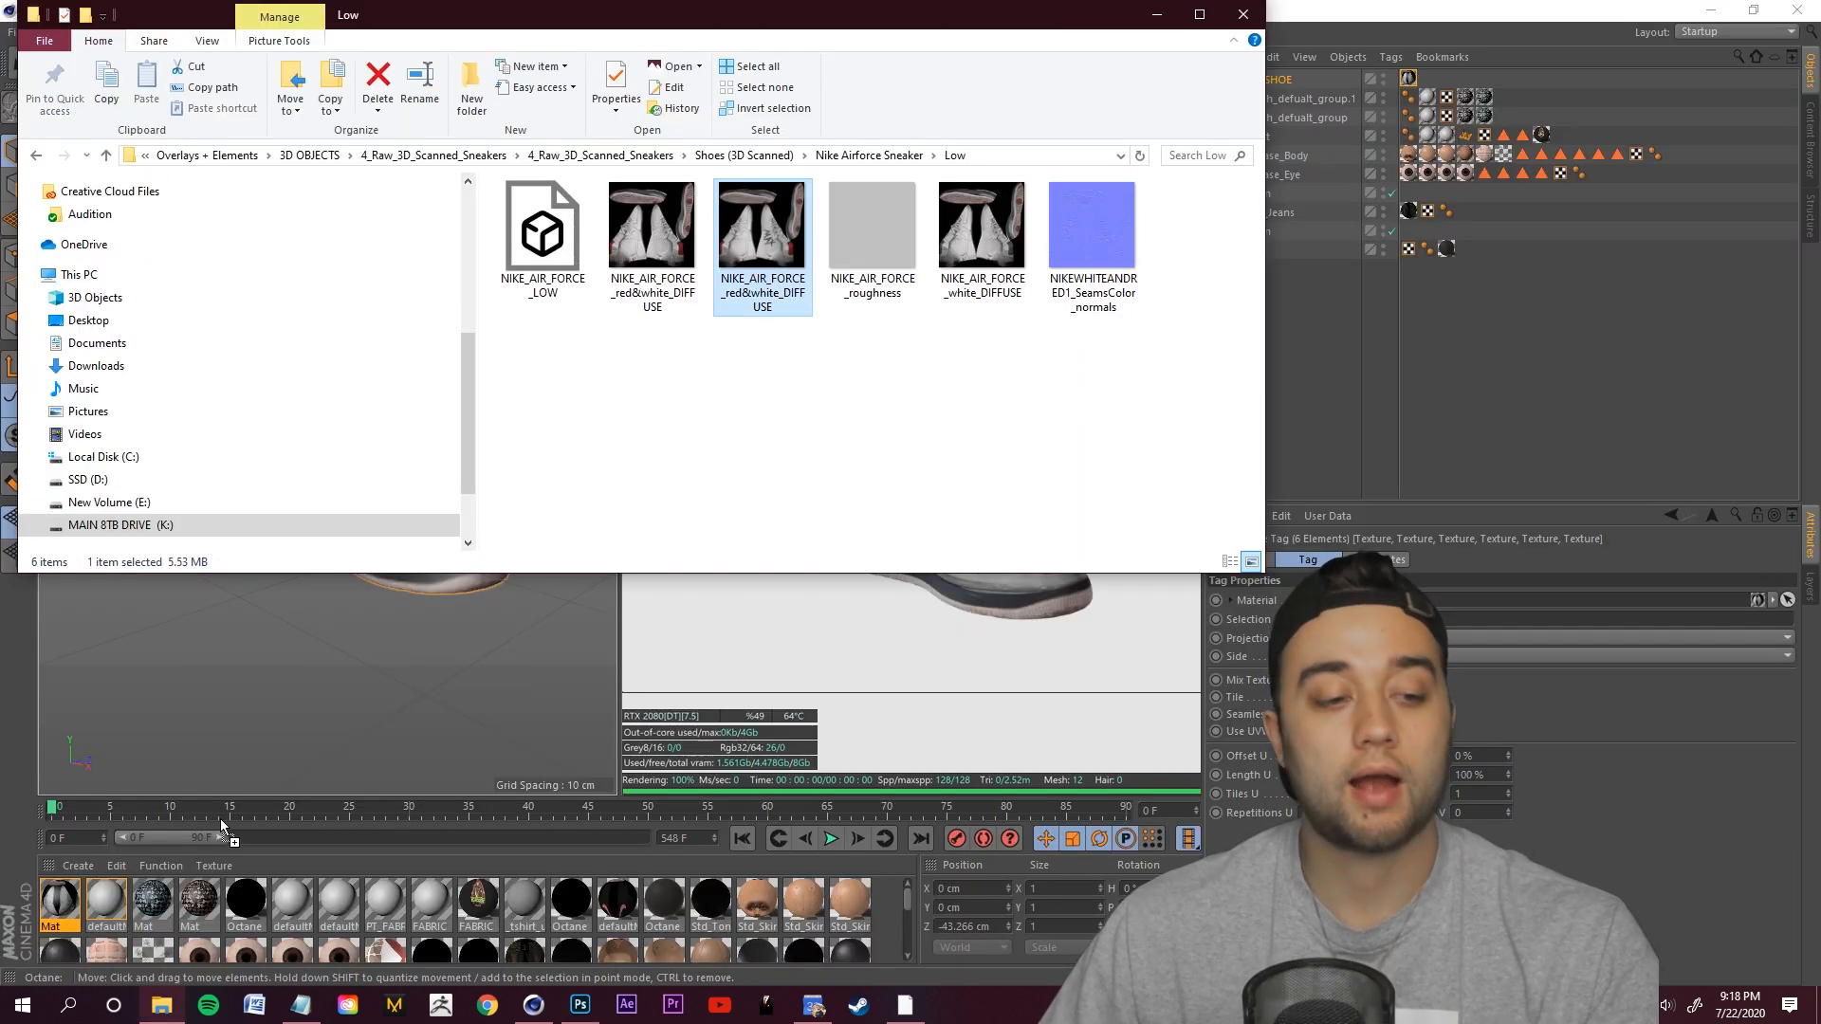
In Cinema 4D, create a material from the lettered sneaker texture and apply it to the NIKE SHOE object.
left_click_drag(52, 910, 55, 906)
left_click(944, 573)
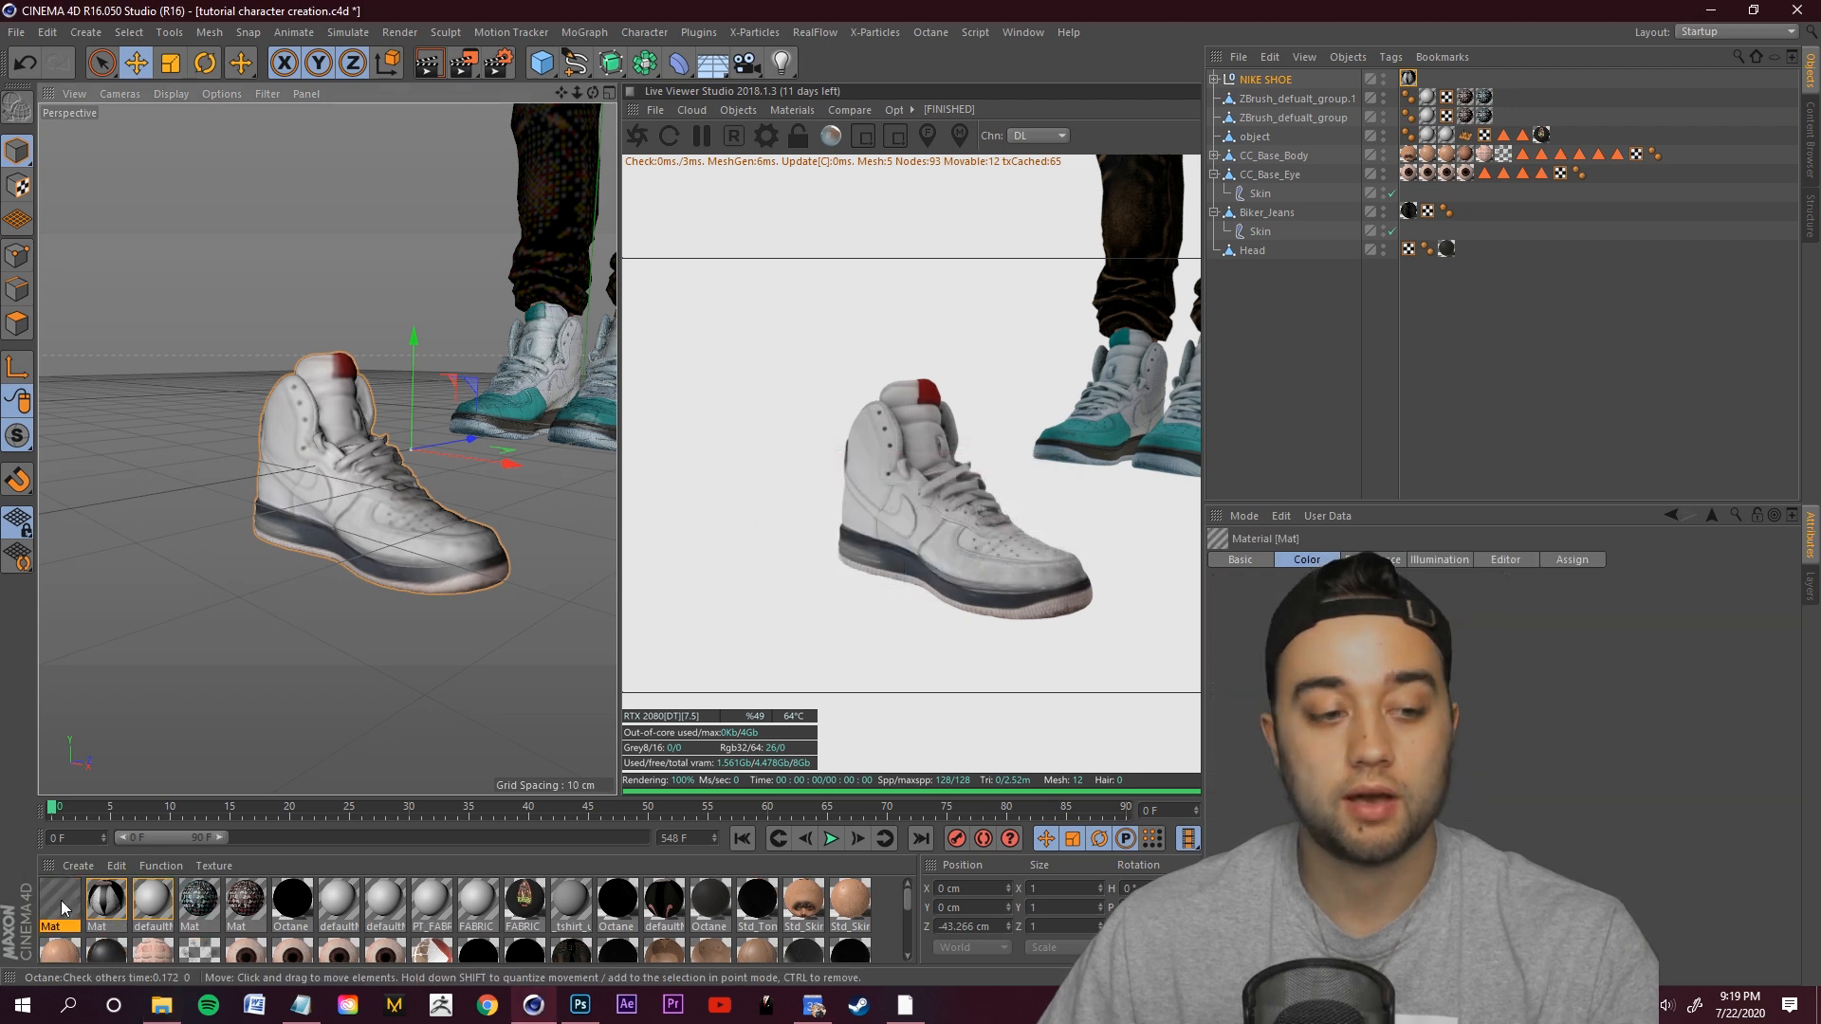
right_click(67, 918)
left_click(182, 723)
Inspect the textured sneaker, the full character, its skin and eye materials, and the beard area of the face up close.
left_click_drag(441, 510, 461, 239, "alt")
left_click_drag(353, 438, 210, 258, "alt")
scroll(326, 447, "down", 10)
middle_click_drag(325, 447, 336, 384, "alt")
scroll(336, 384, "up", 5)
left_click_drag(425, 369, 426, 435, "alt")
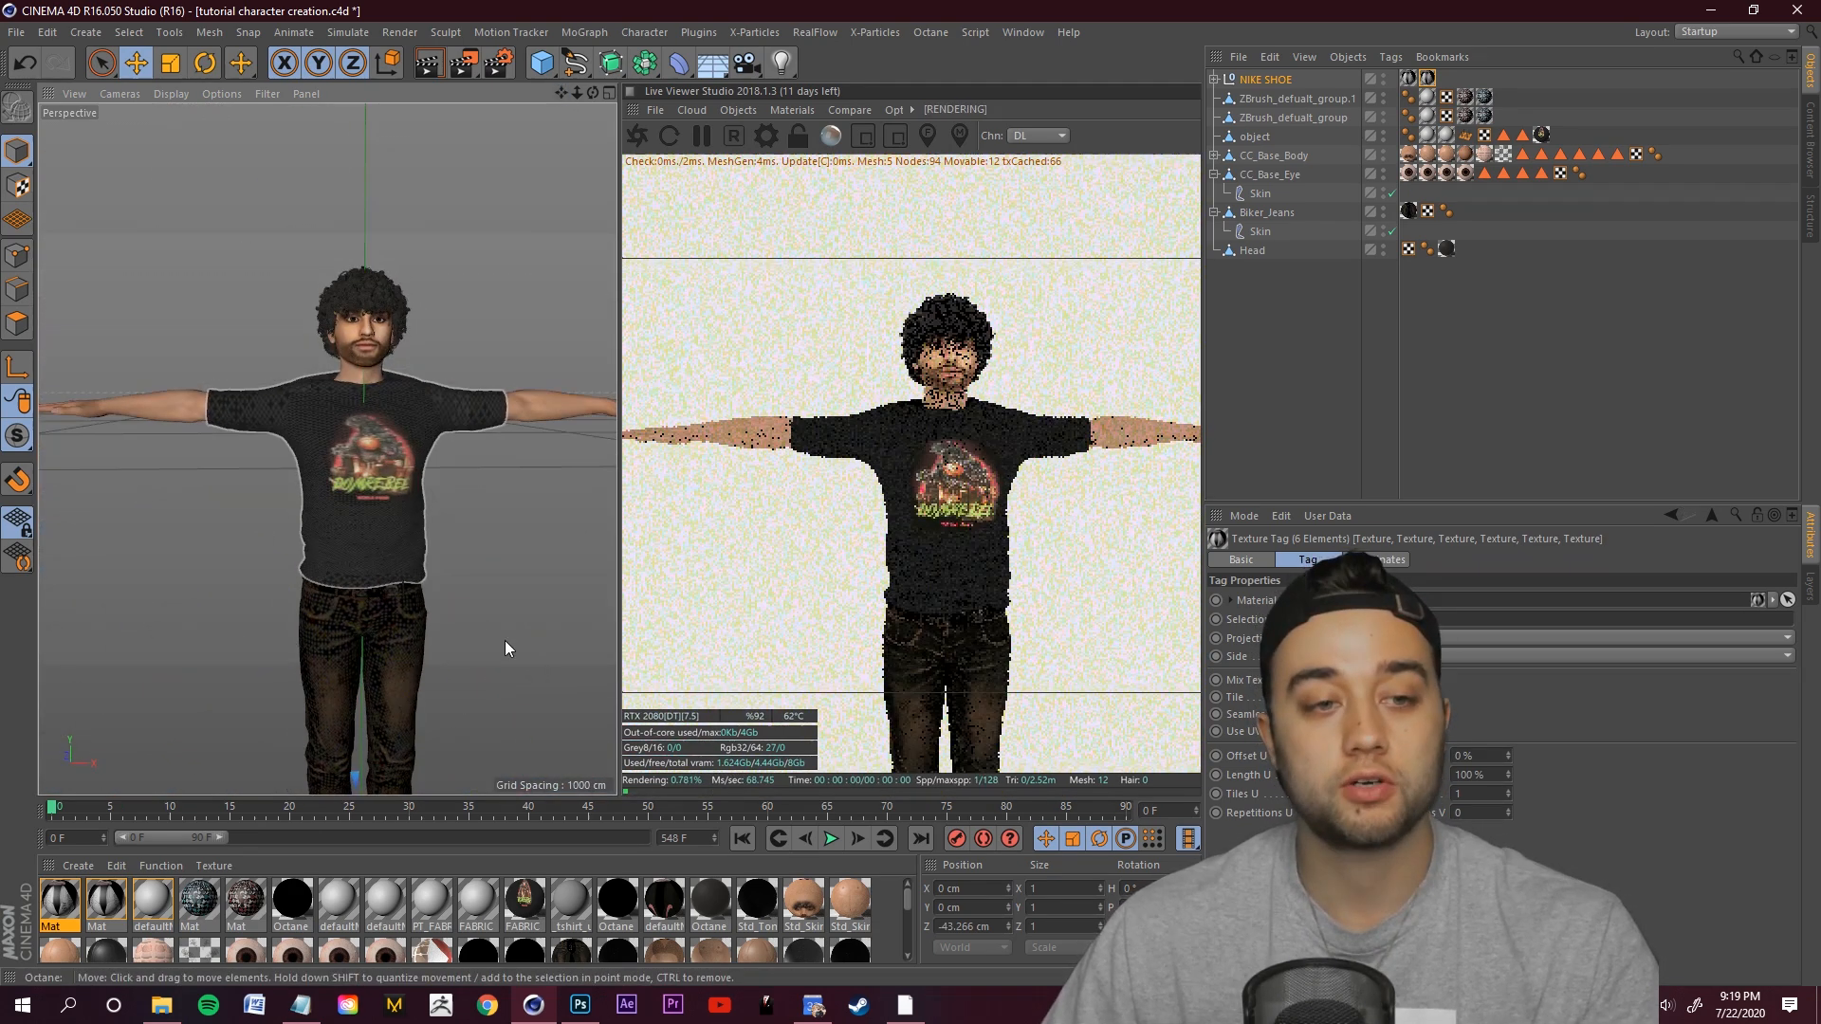
scroll(908, 903, "down", 1)
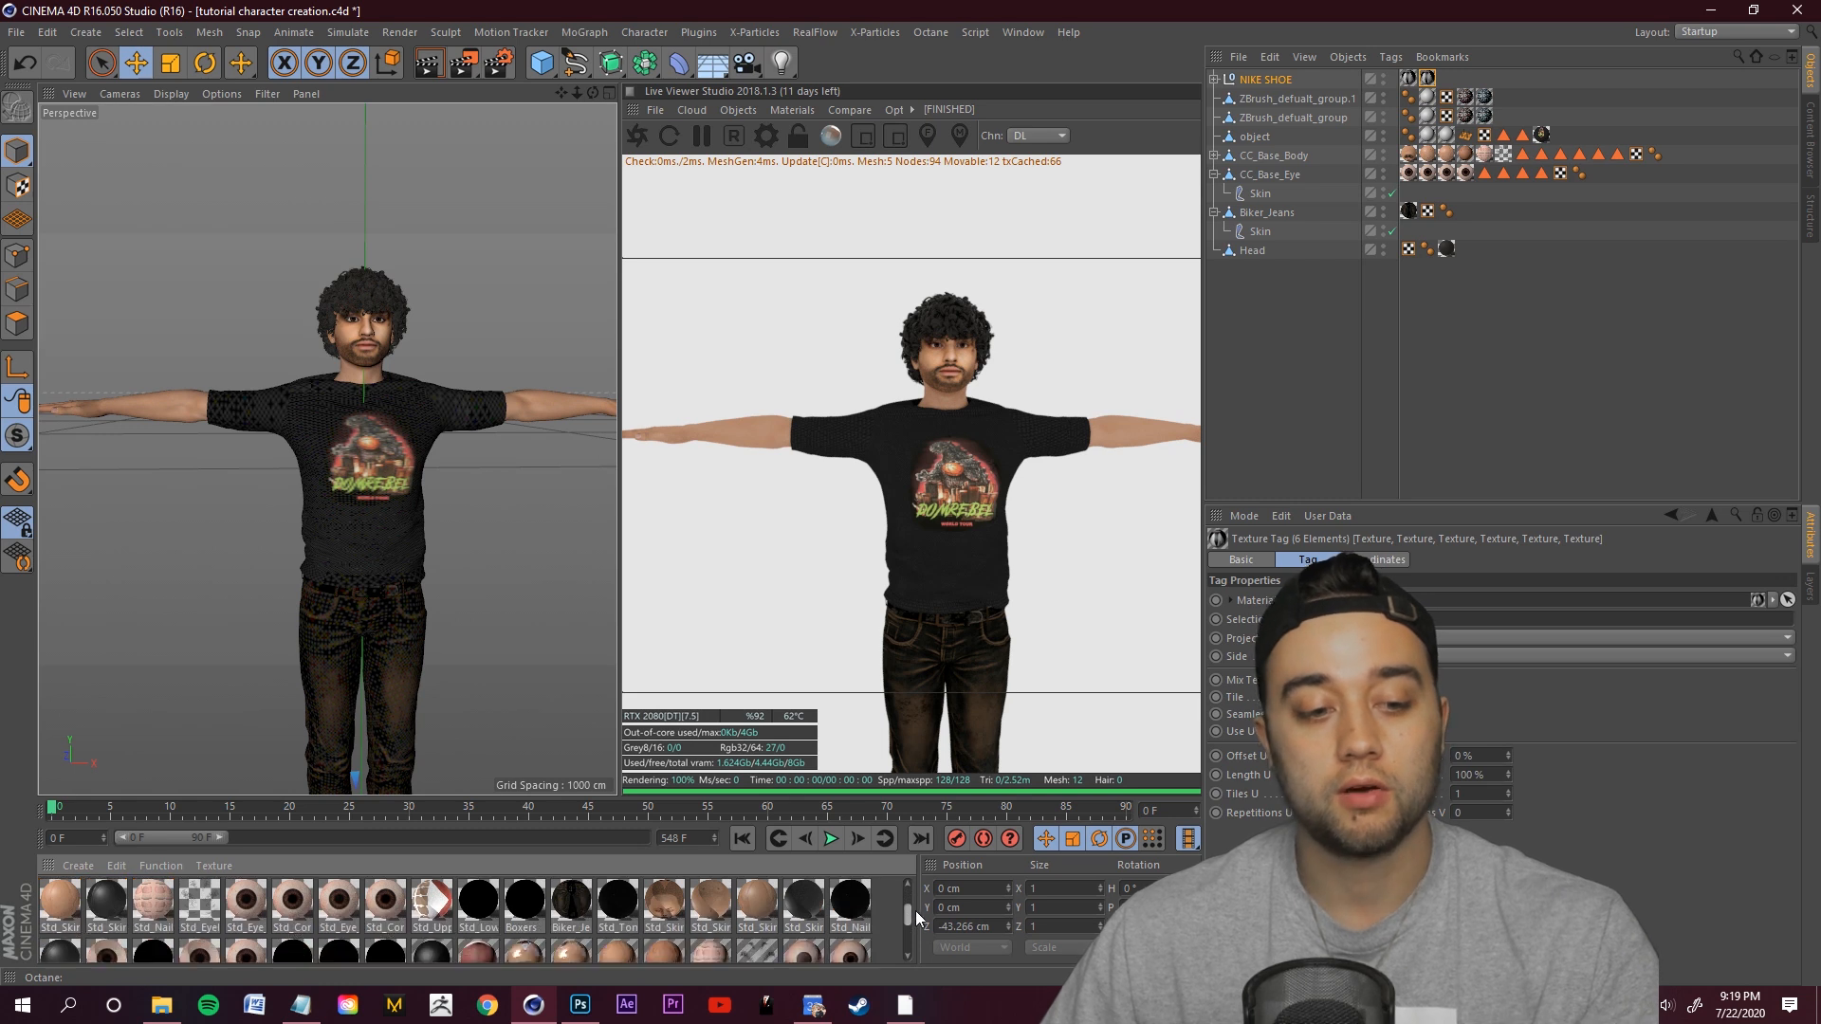
left_click(293, 922)
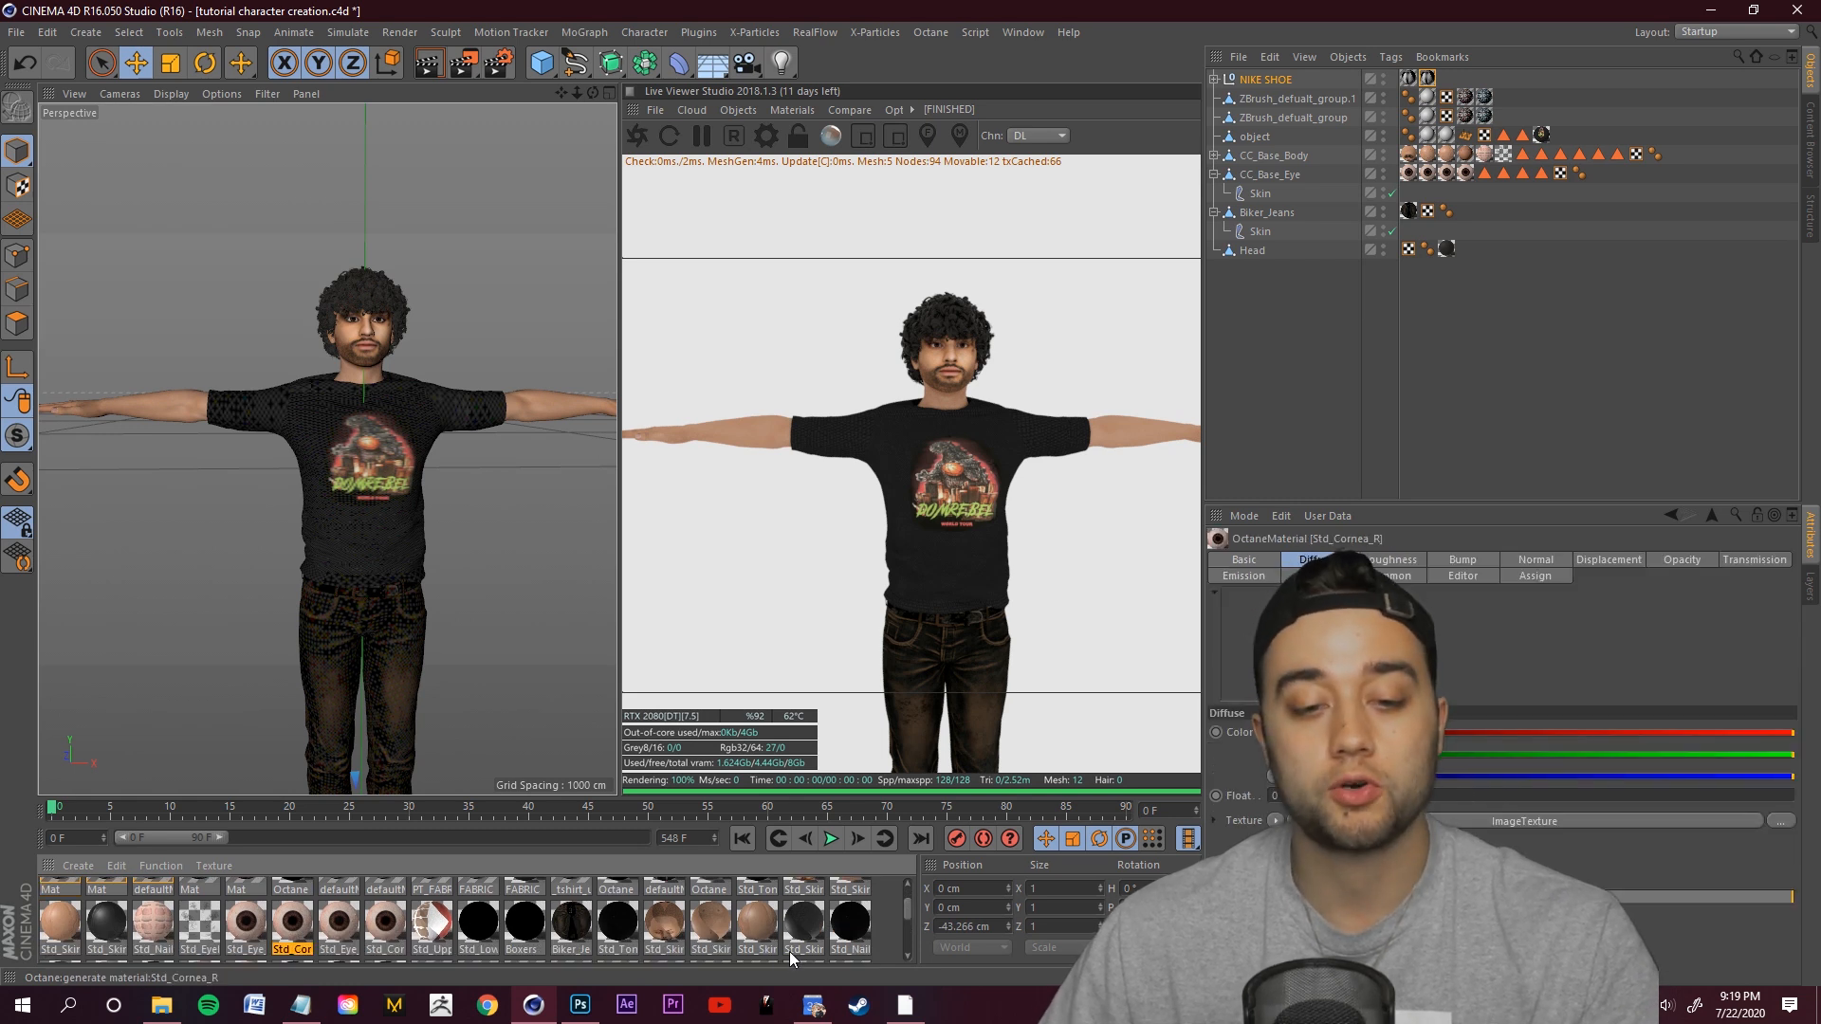
scroll(408, 380, "up", 8)
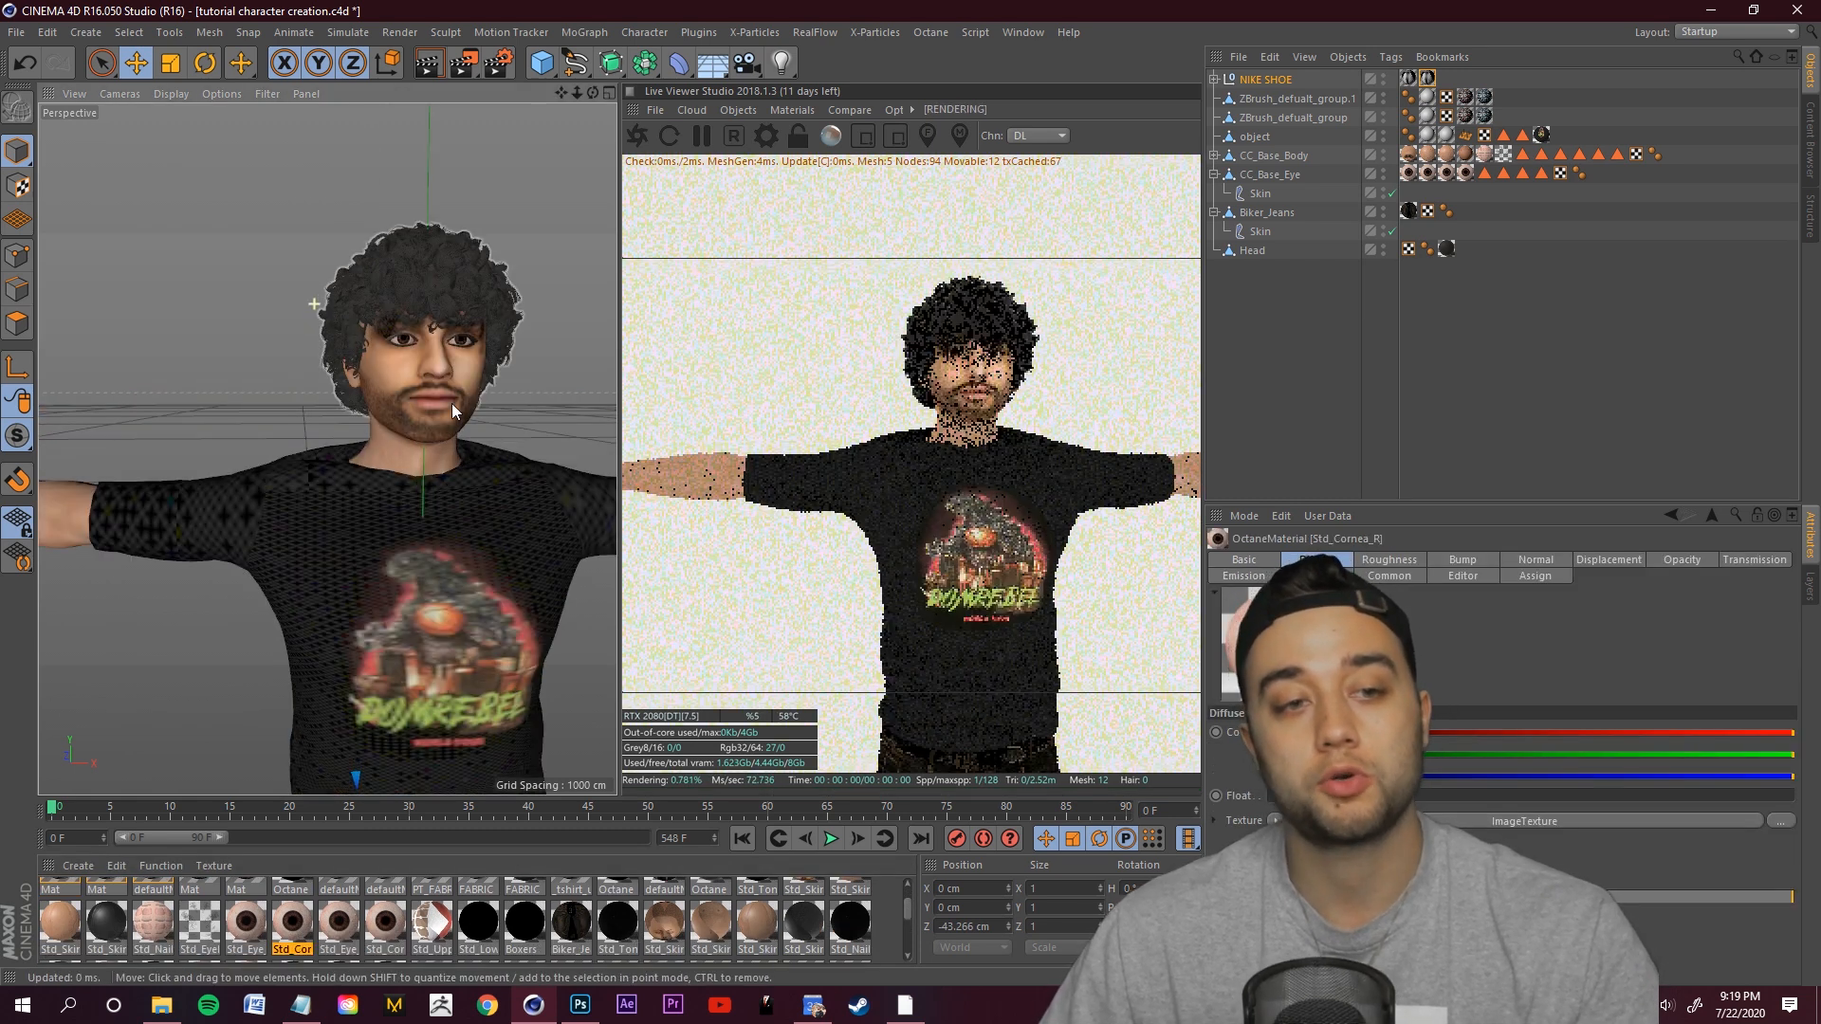
scroll(407, 444, "up", 6)
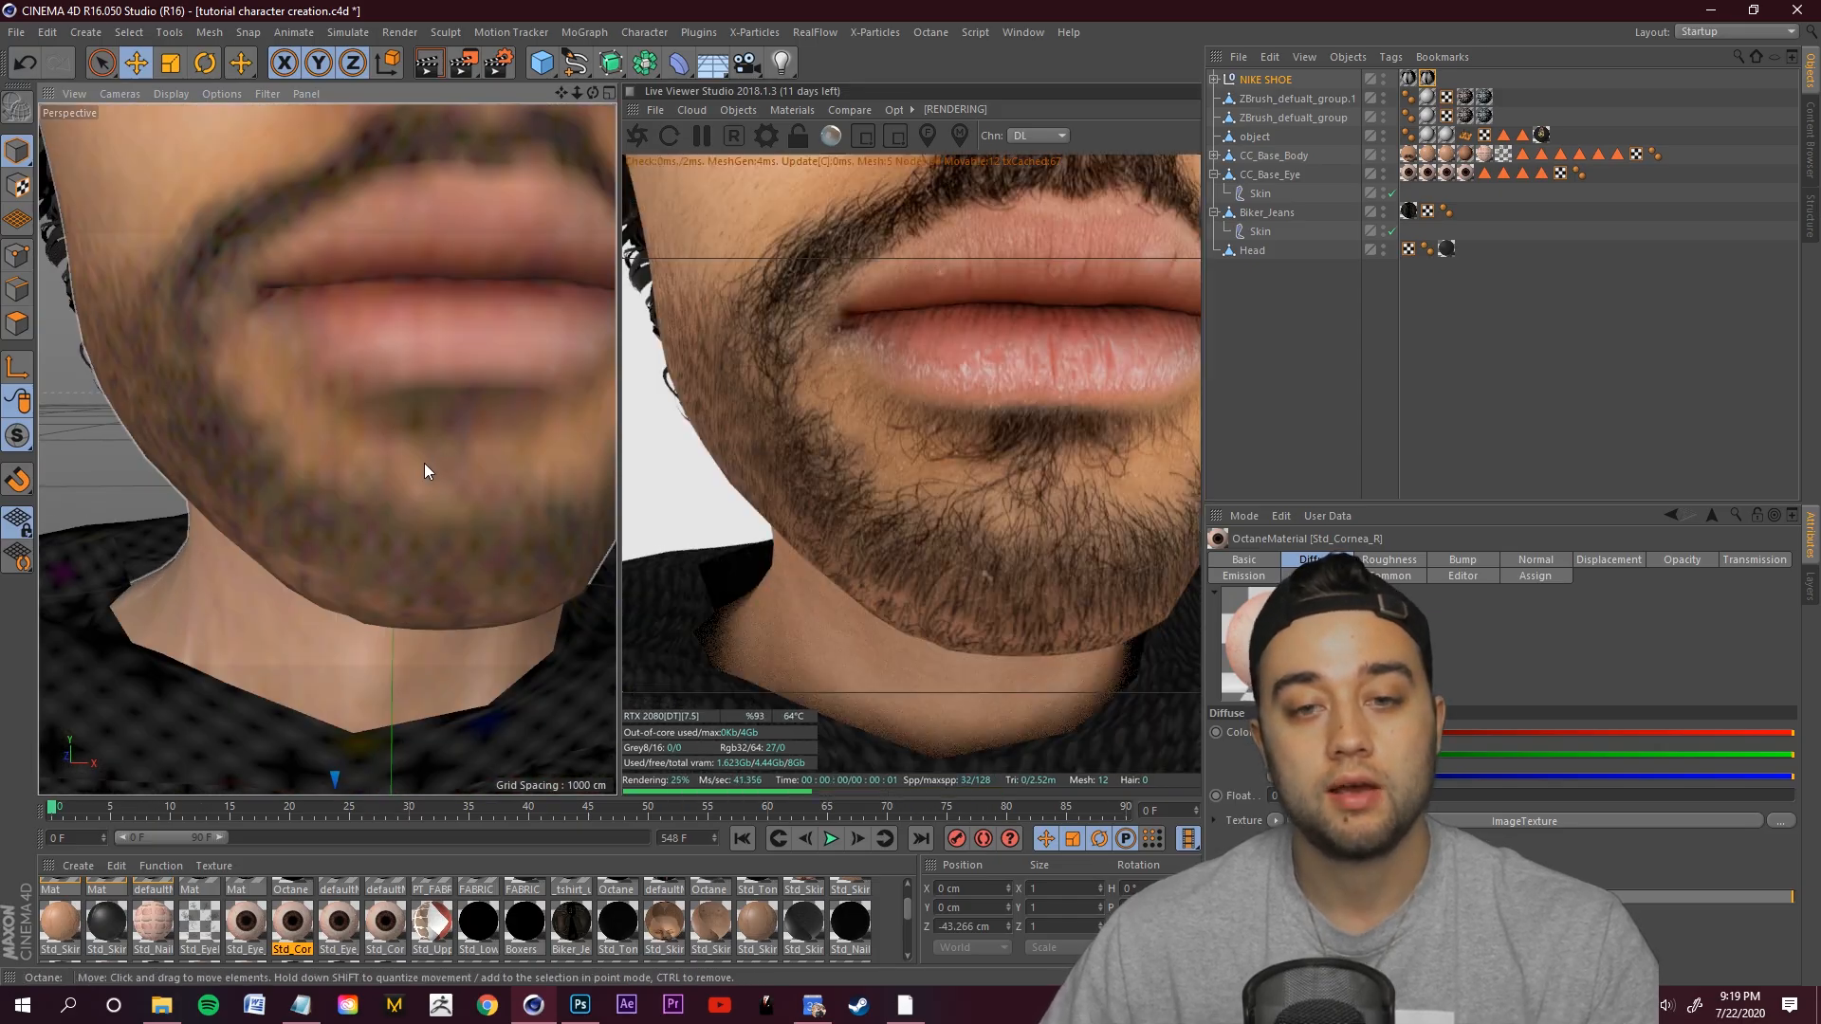
scroll(423, 459, "down", 3)
left_click_drag(389, 517, 416, 485, "alt")
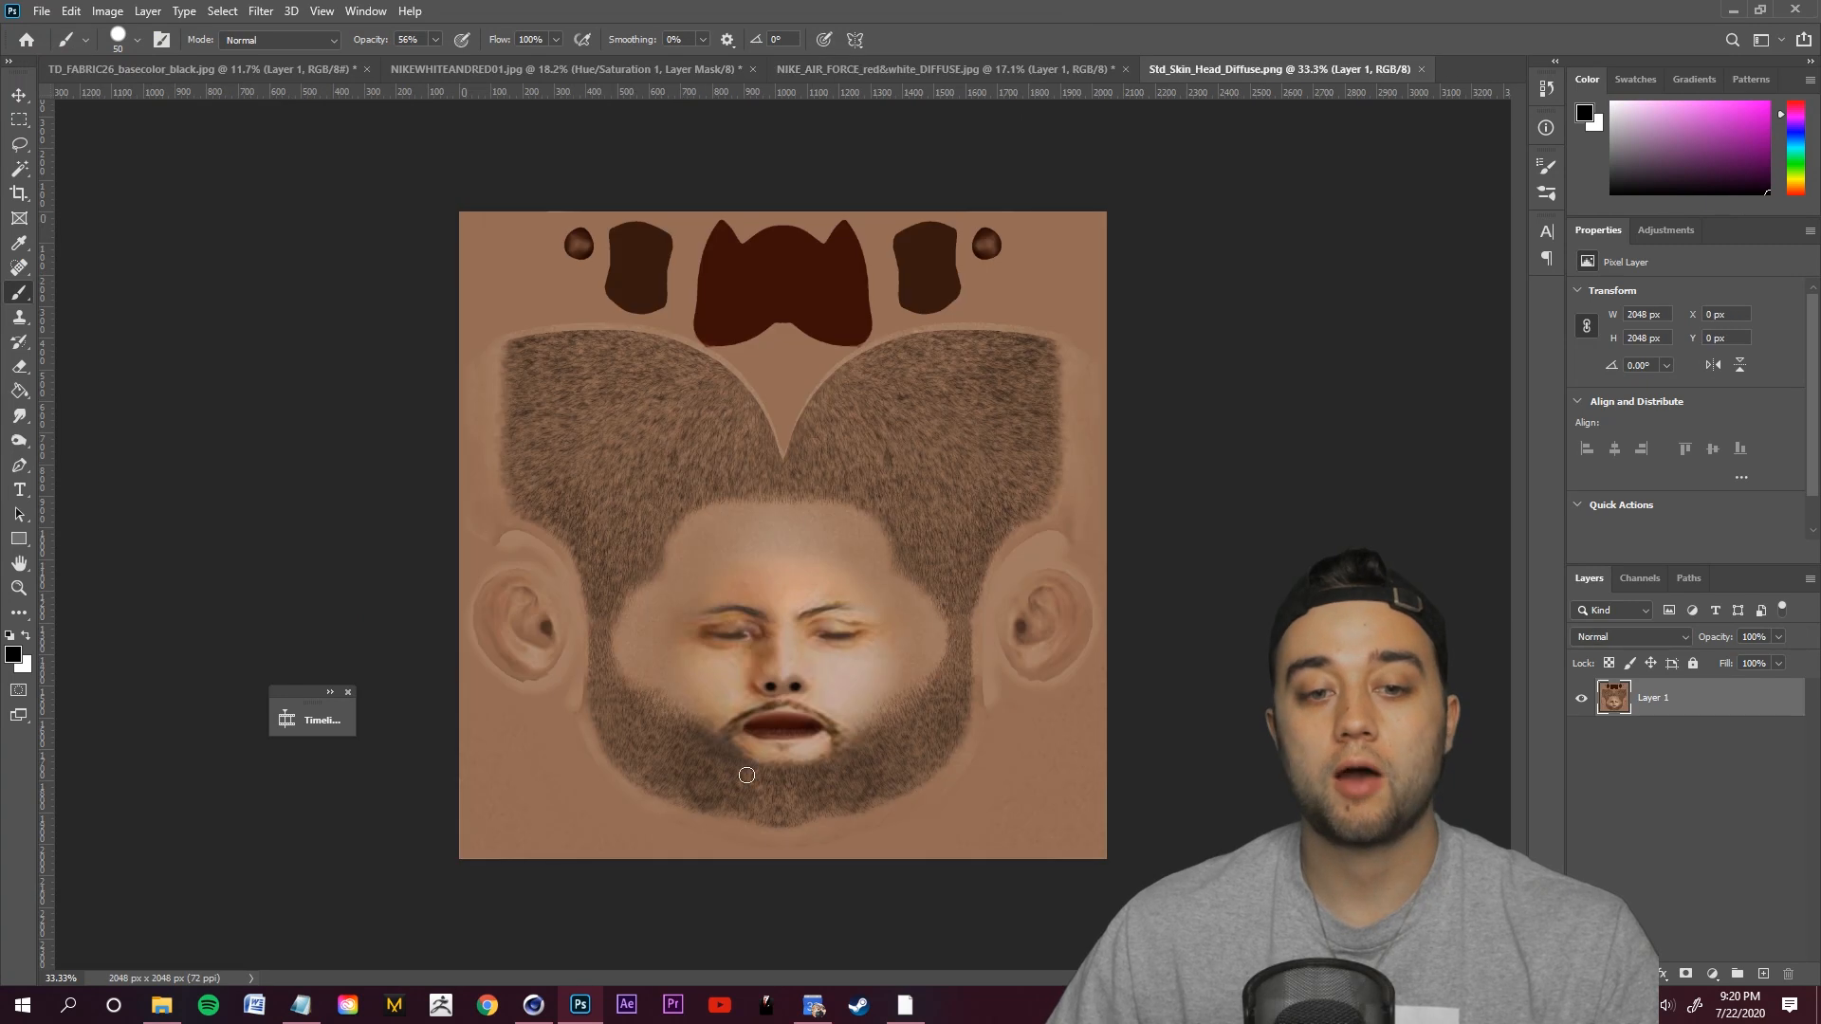
In Photoshop, duplicate the layer of the Std_Skin_Head_Diffuse head texture.
scroll(776, 837, "up", 5, "alt")
scroll(759, 854, "down", 8, "alt")
scroll(749, 894, "up", 12, "alt")
left_click_drag(691, 717, 709, 542, "space")
scroll(400, 668, "up", 3, "alt")
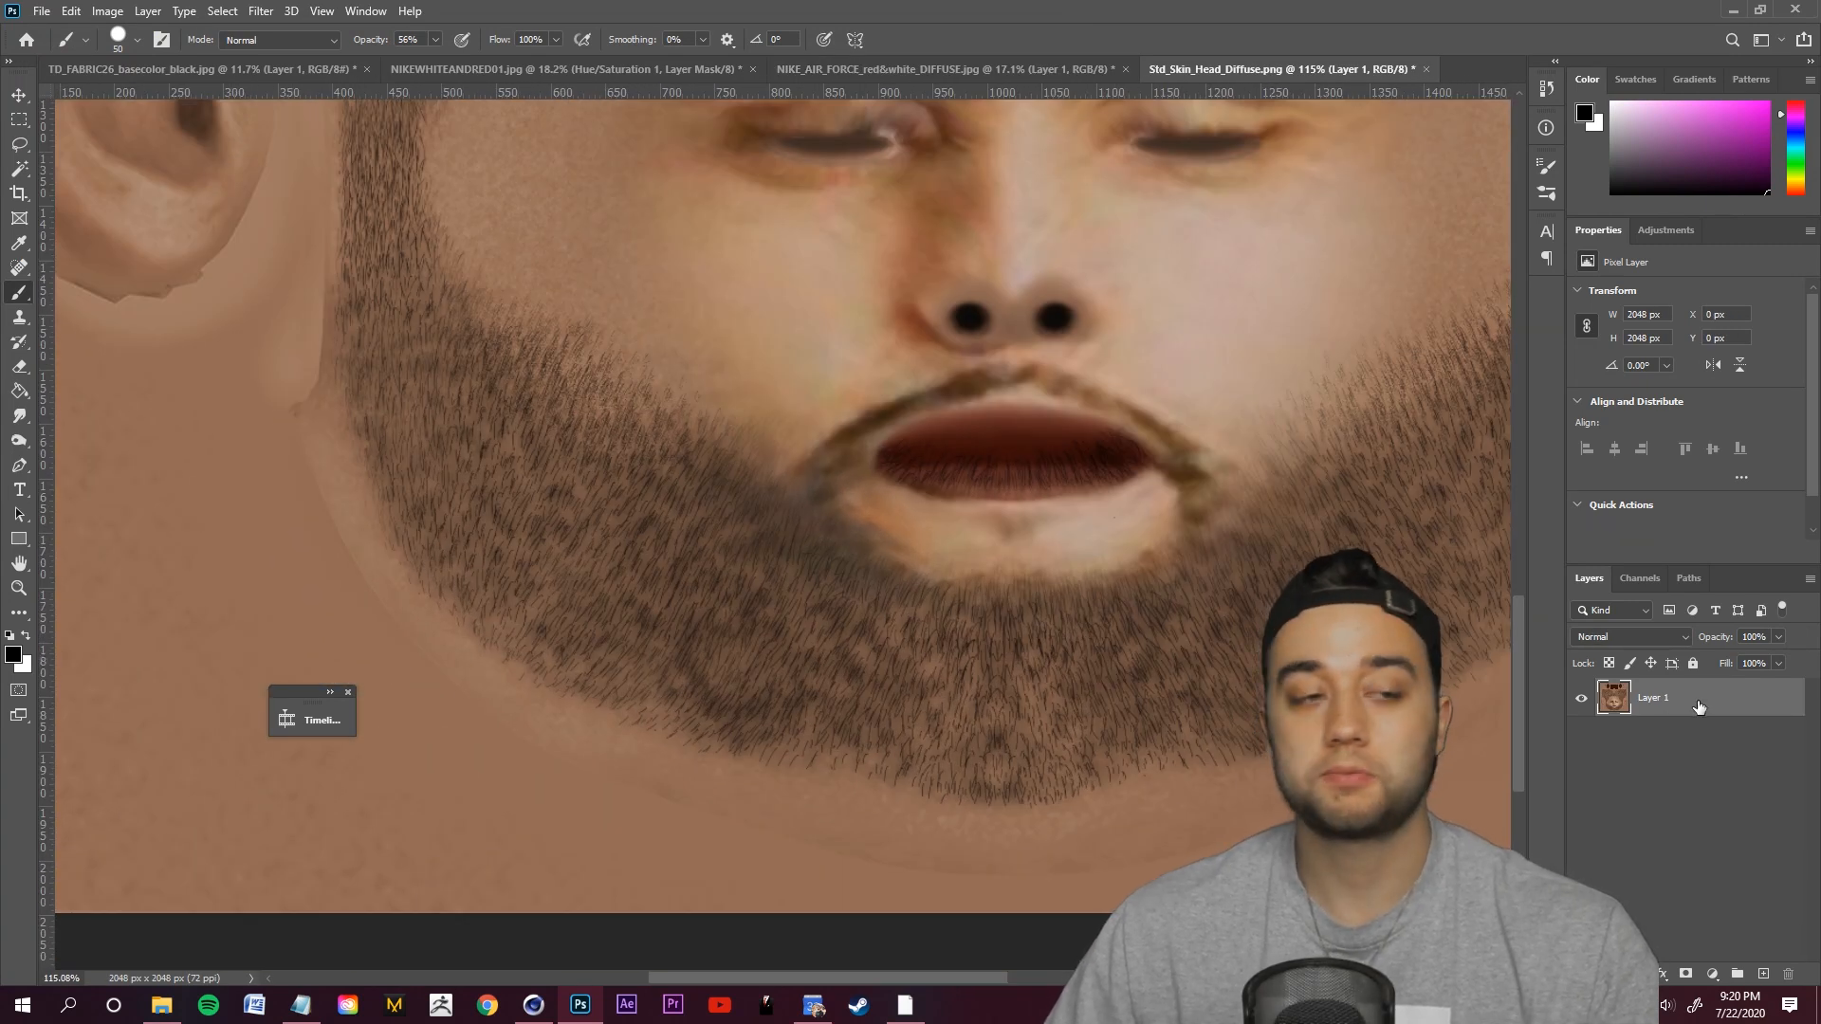
key("v")
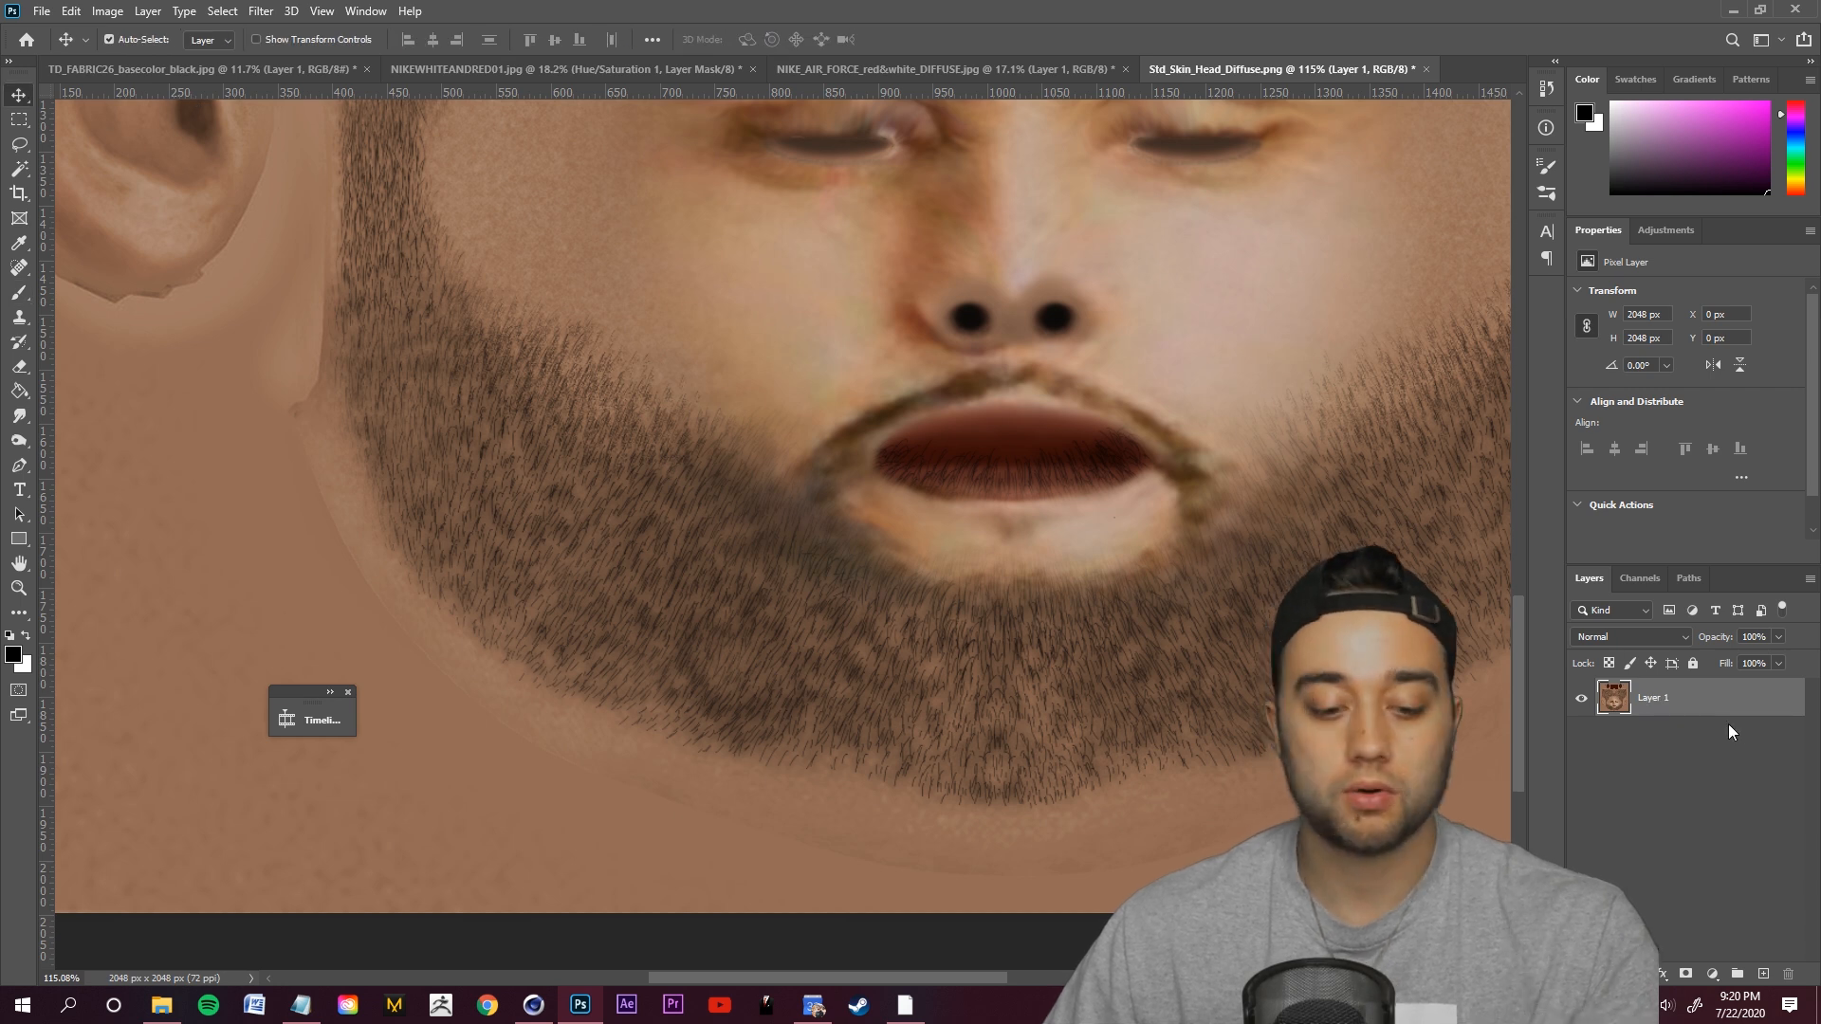
key("ctrl+j")
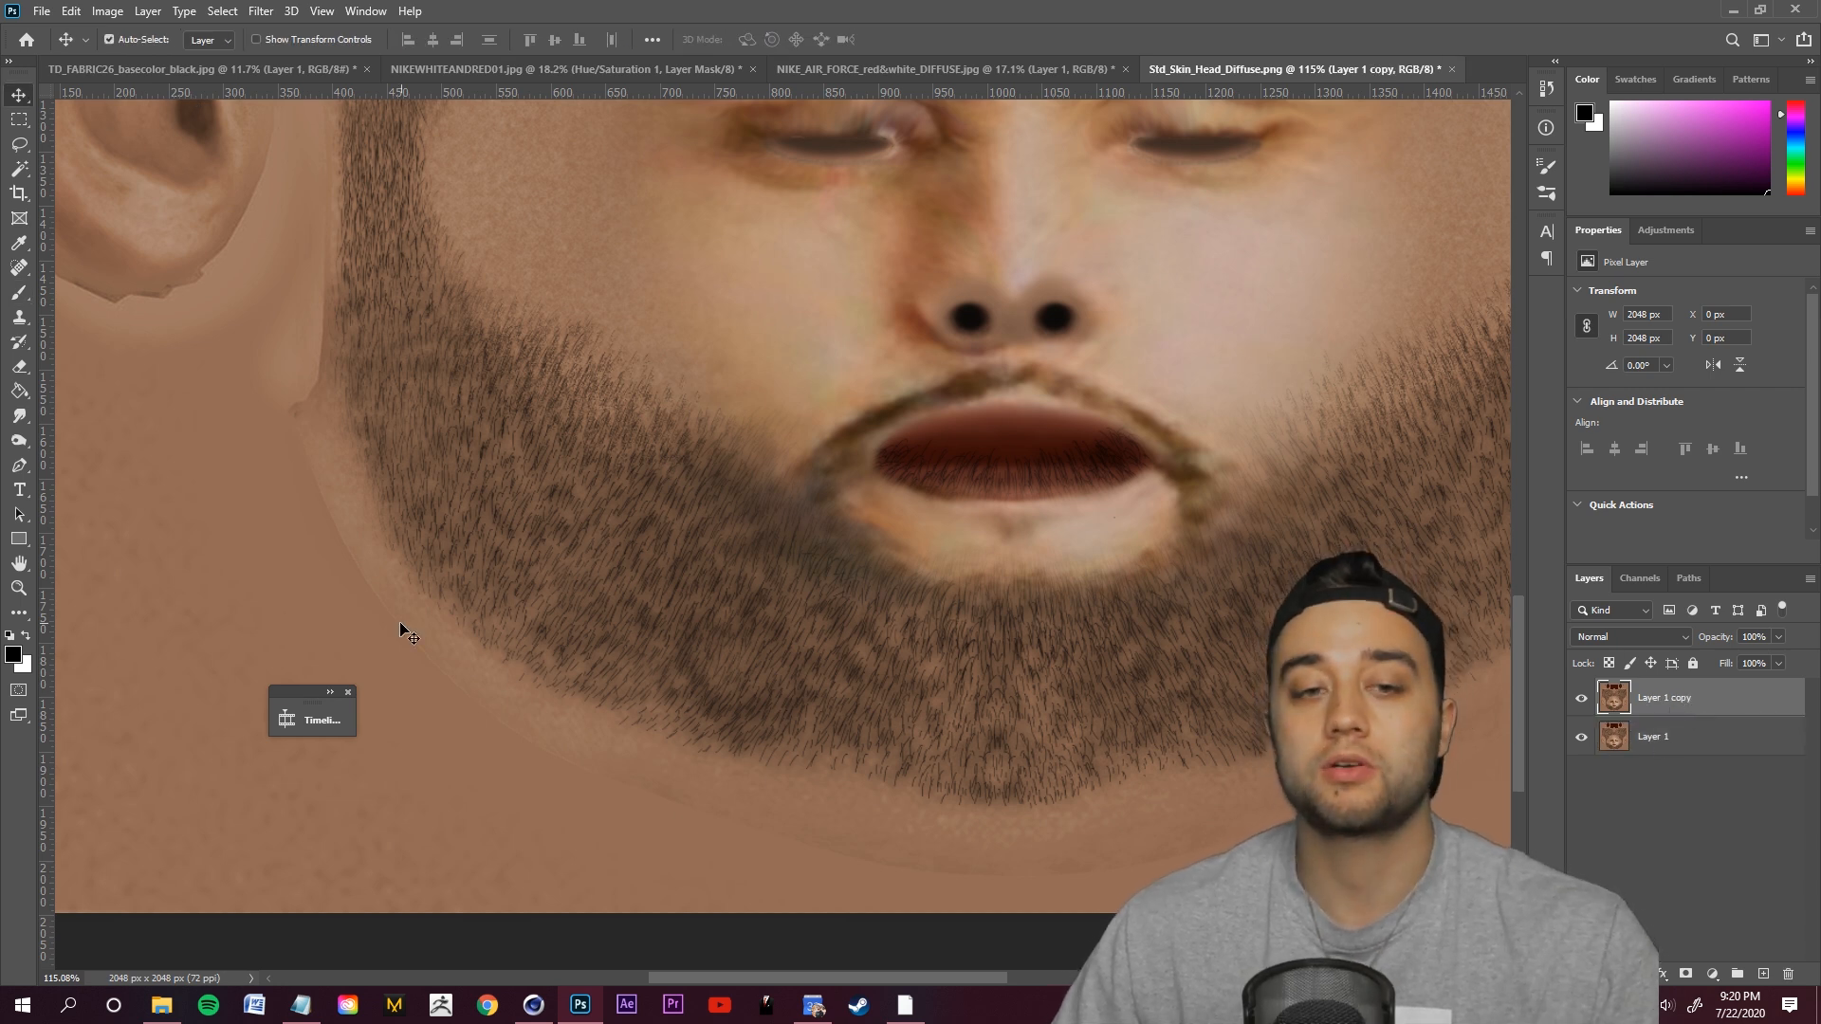
Darken the beard on the duplicated layer with the Burn tool, using the Midtones range and 50% exposure.
left_click(19, 442)
left_click(87, 460)
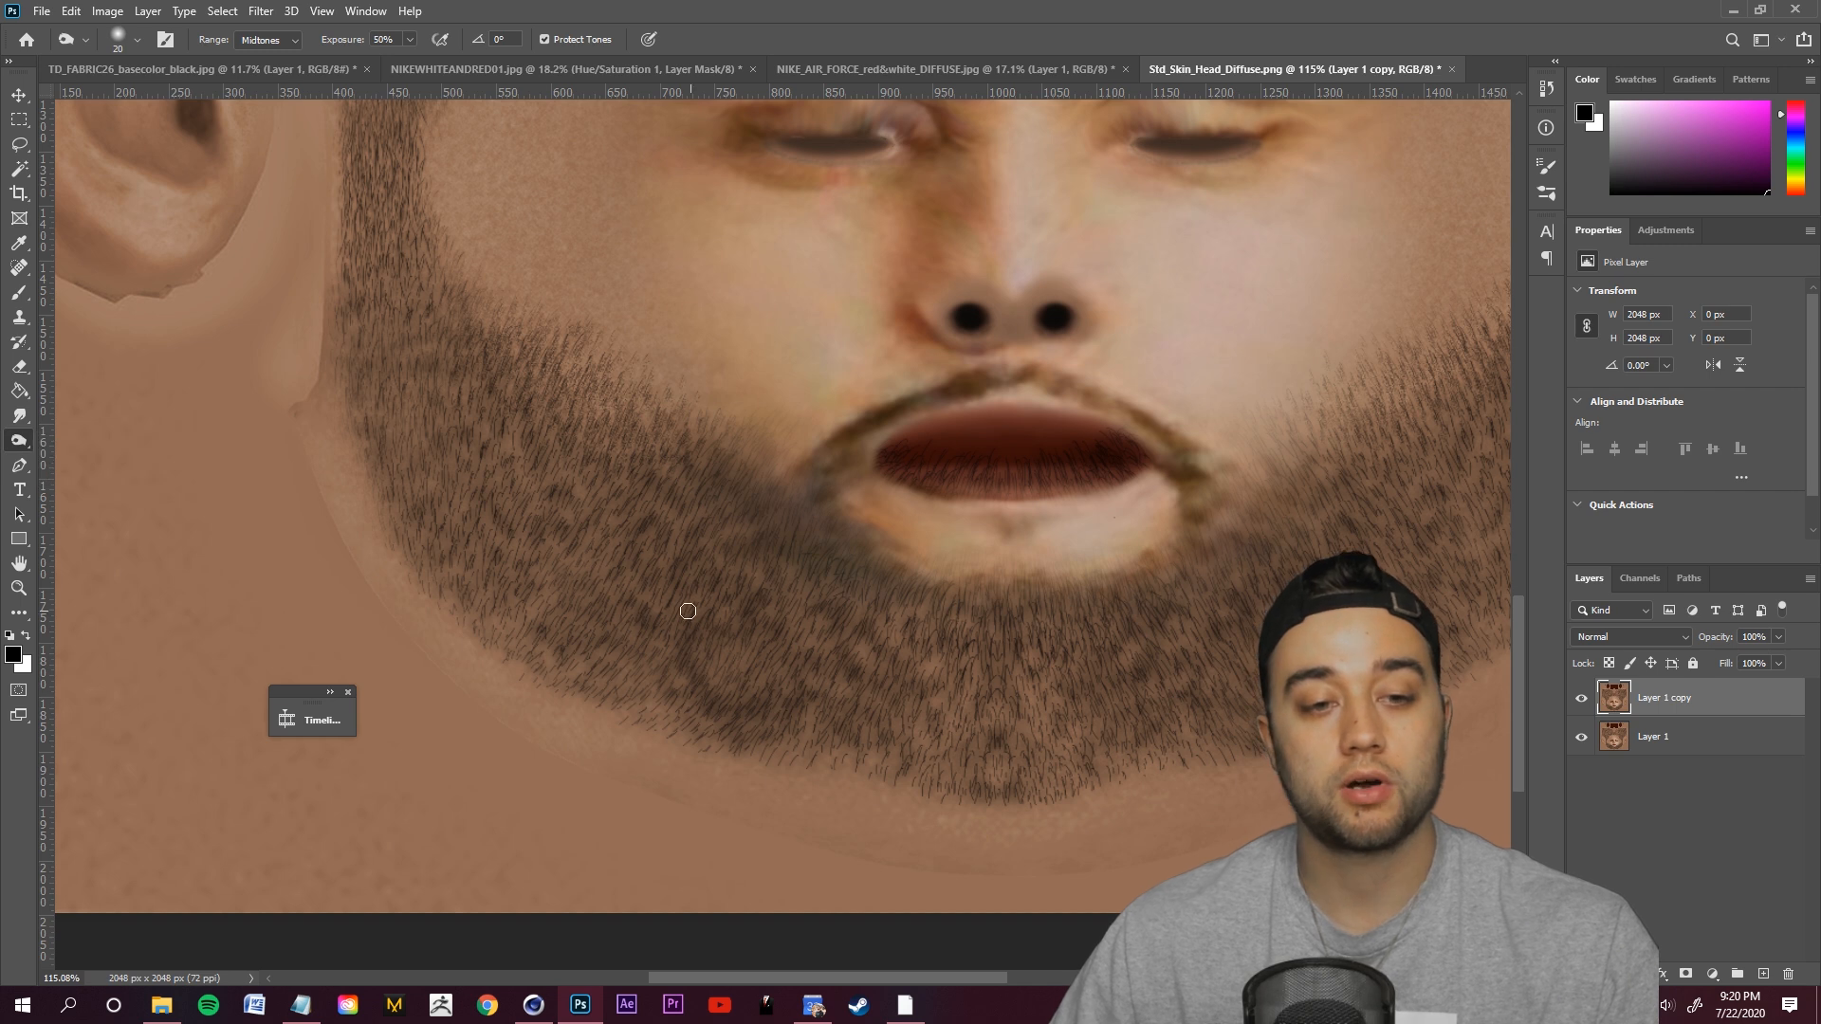
mouse_move(713, 647)
left_mouse_down()
mouse_move(693, 671)
mouse_move(557, 618)
mouse_move(638, 602)
mouse_move(569, 578)
mouse_move(447, 386)
left_mouse_up()
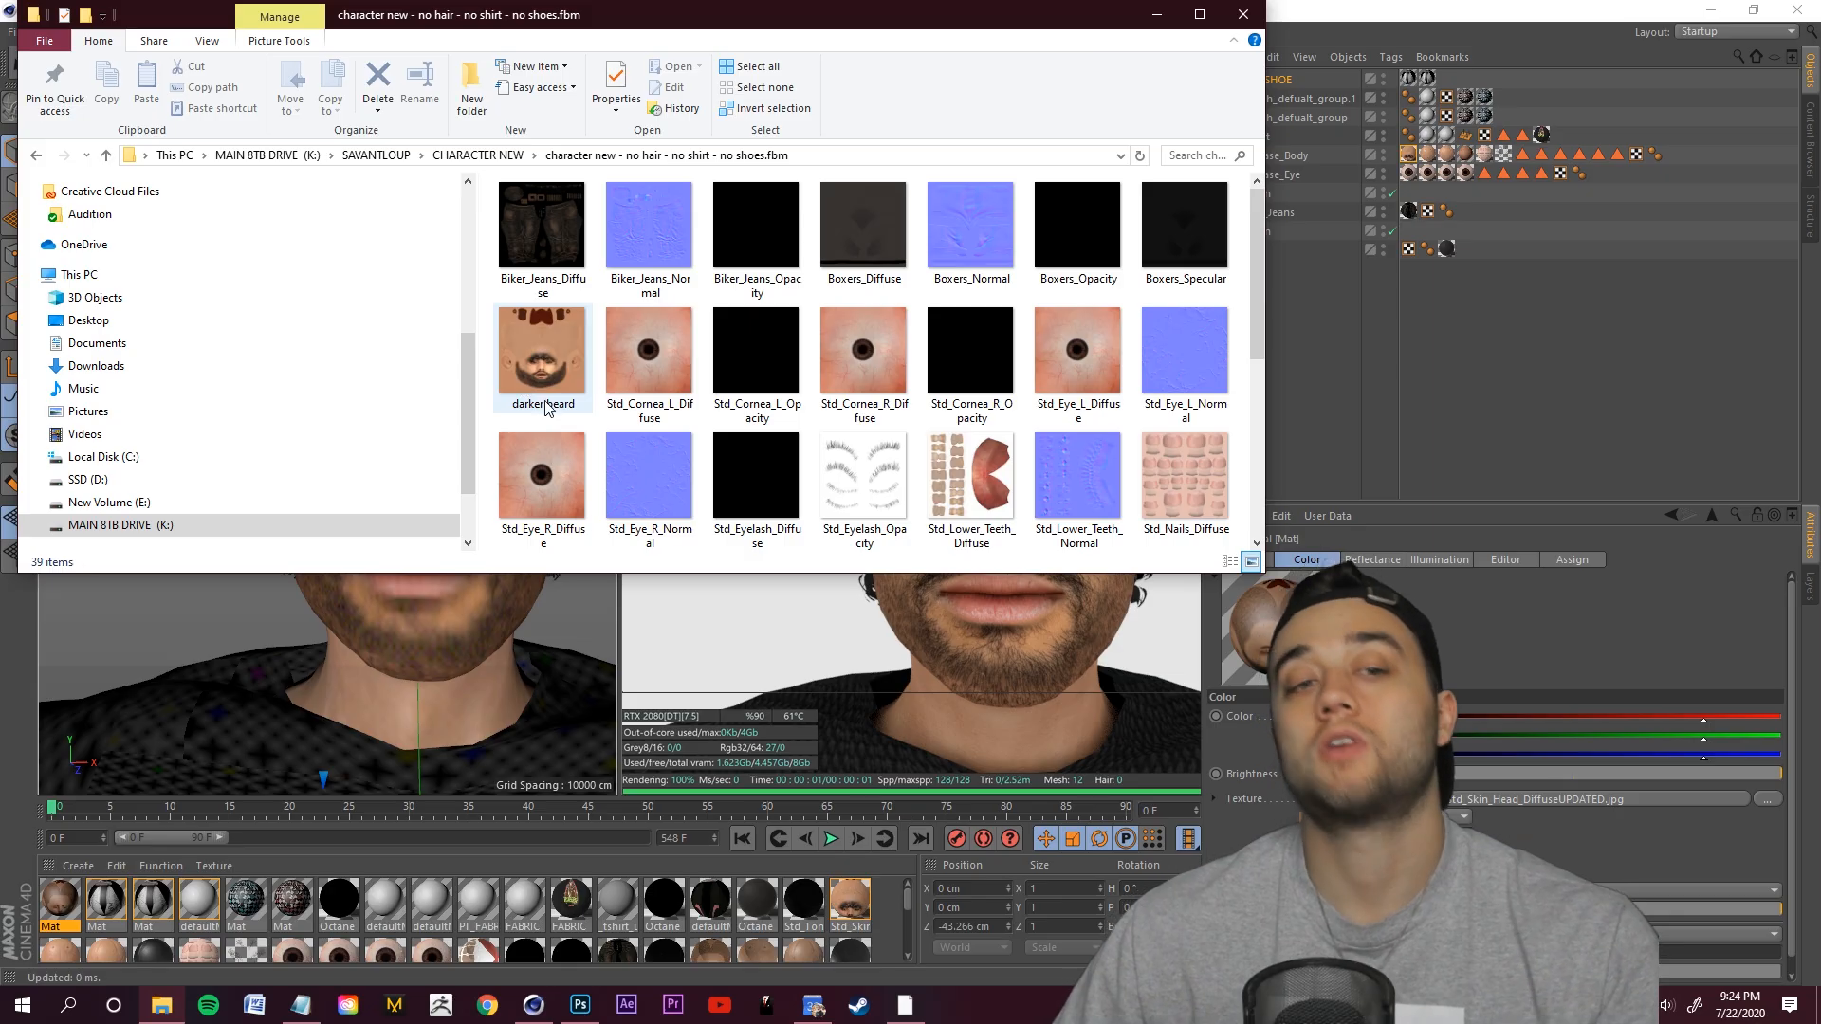
In Cinema 4D, create a material from the darker beard texture and replace the head skin material of CC_Base_Body with it.
left_click_drag(559, 363, 44, 899)
left_click(937, 570)
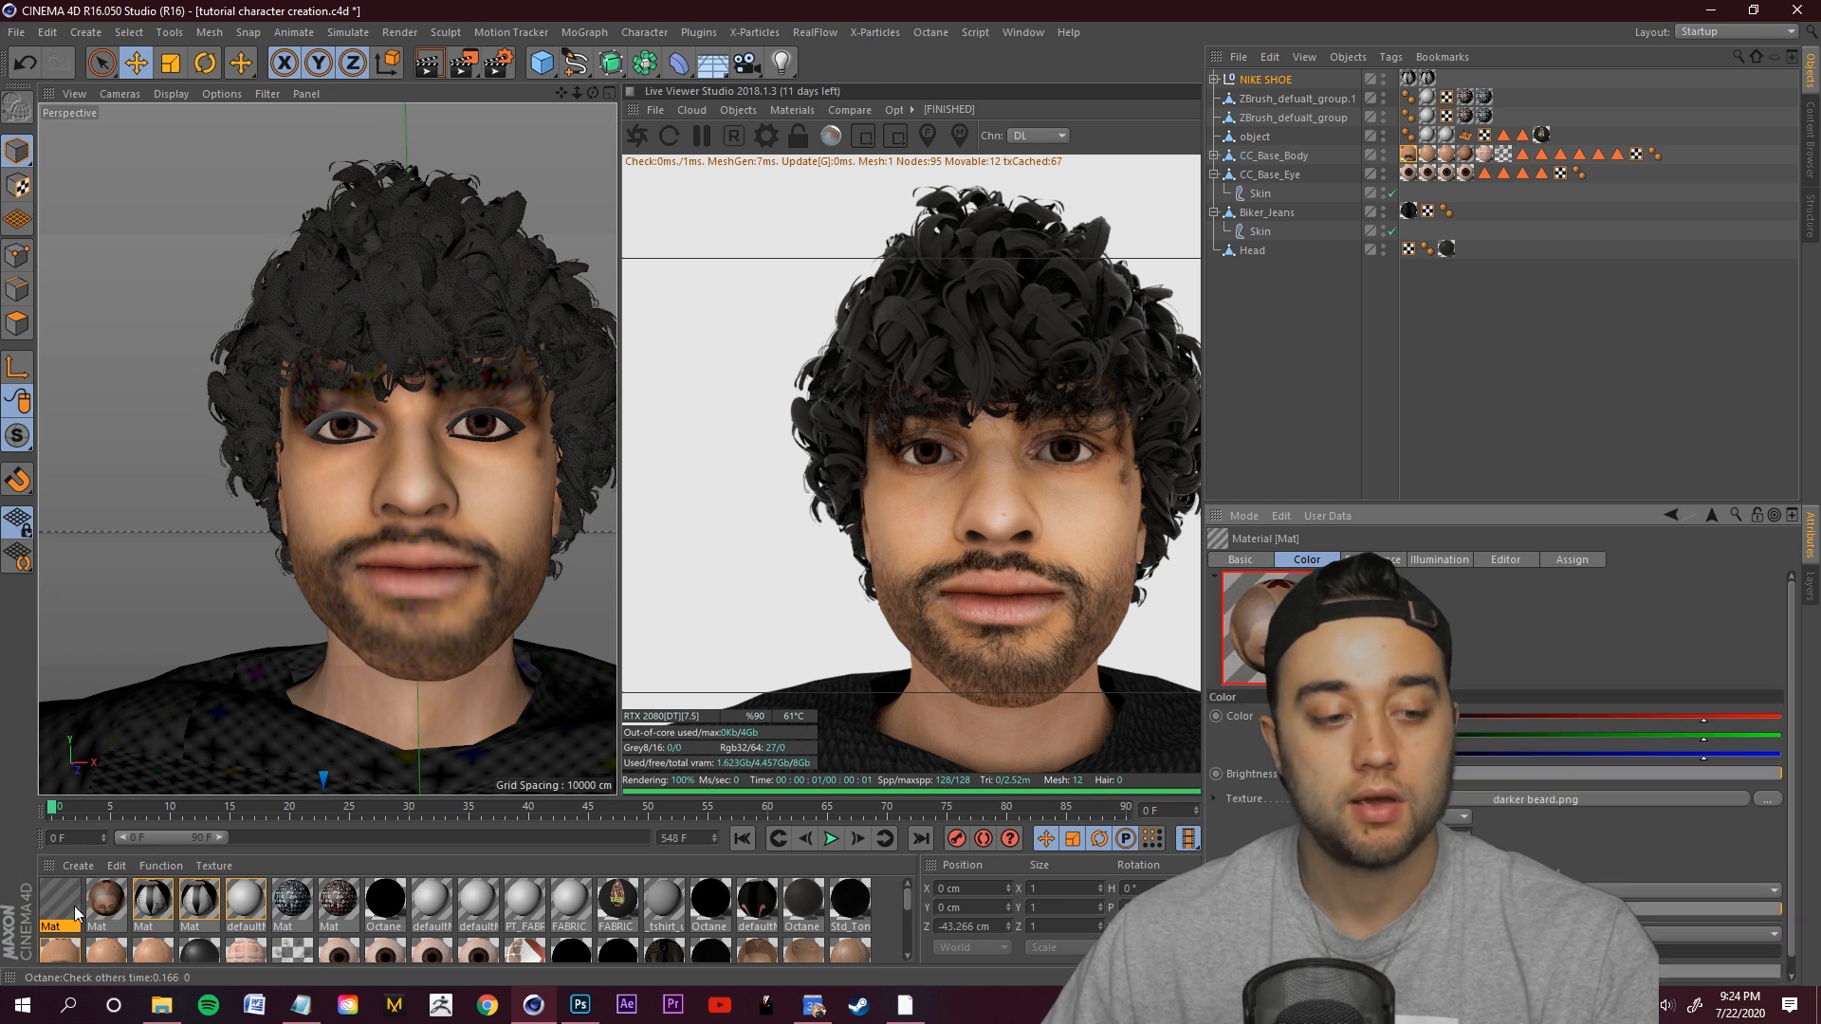
left_click_drag(1416, 158, 1414, 157)
Compare the face with and without the darker beard by repeatedly undoing and redoing the material change, from the front and from below.
key("ctrl+z")
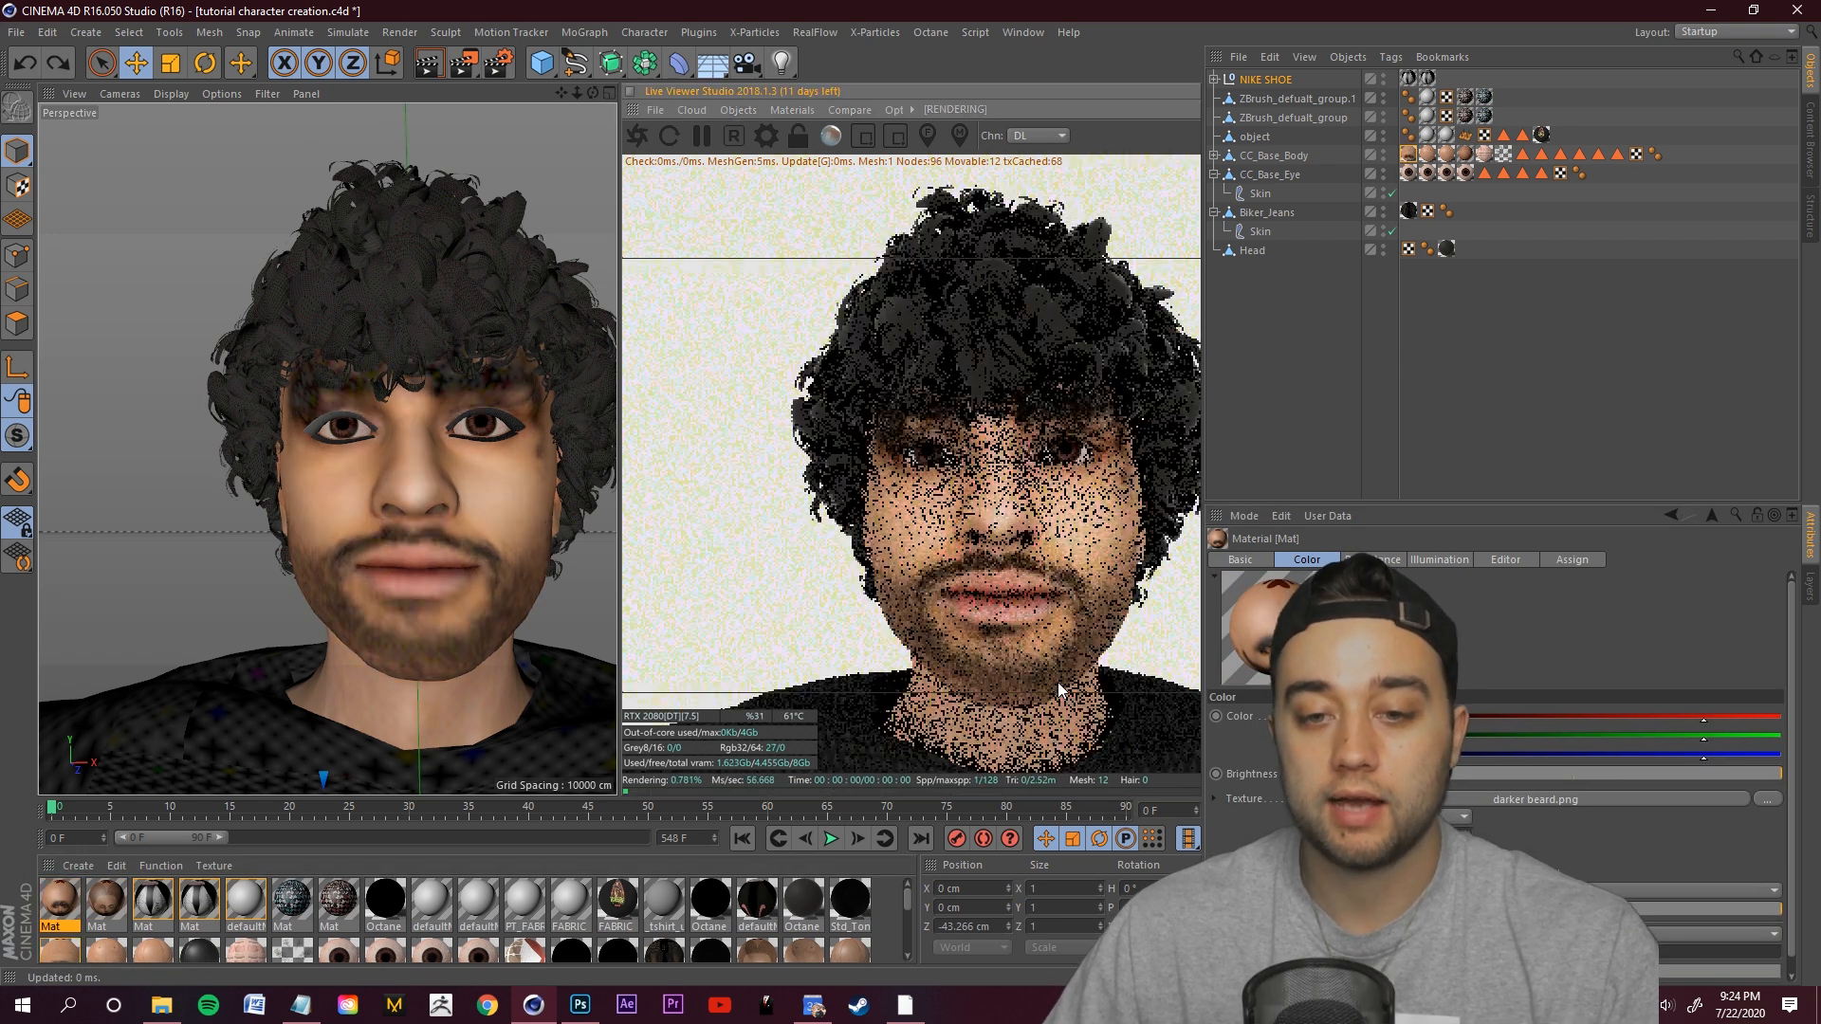
left_click(52, 71)
left_click(33, 71)
left_click(51, 70)
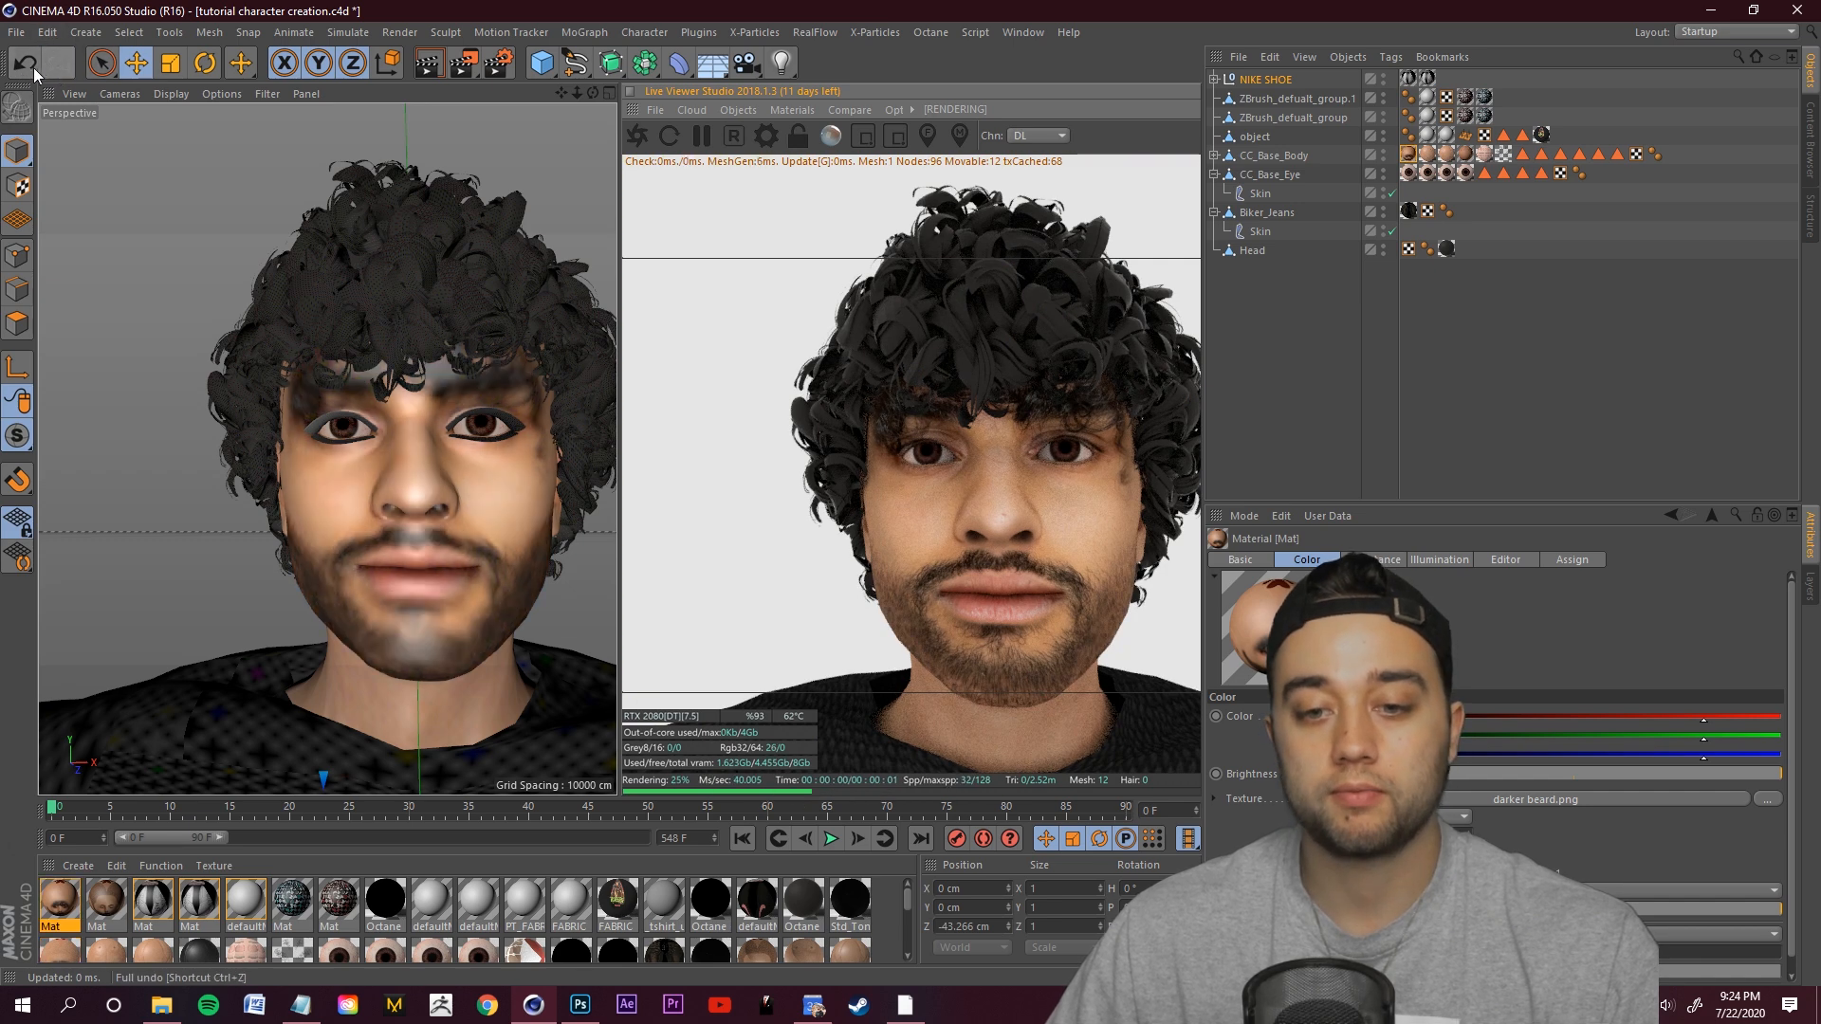
left_click(33, 69)
left_click(51, 69)
left_click_drag(592, 93, 517, 47)
left_click(27, 70)
left_click(64, 67)
left_click(28, 69)
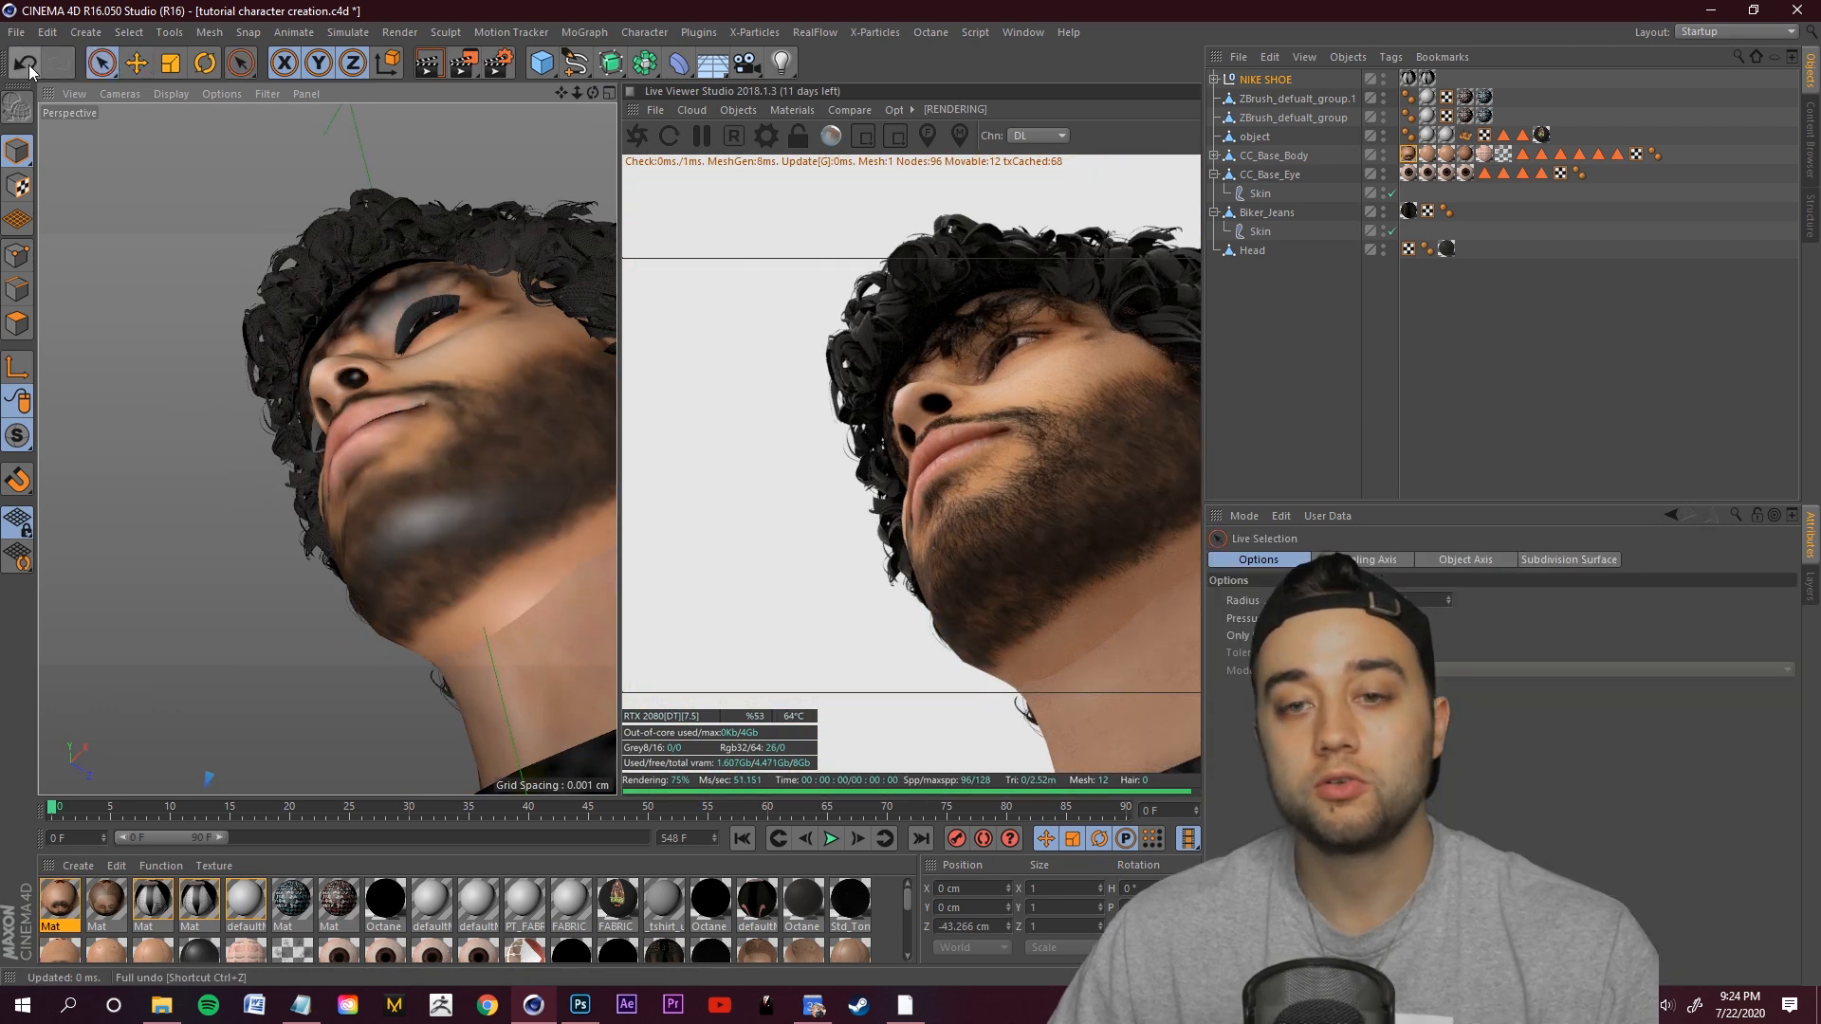
left_click(27, 67)
left_click(67, 67)
left_click(27, 67)
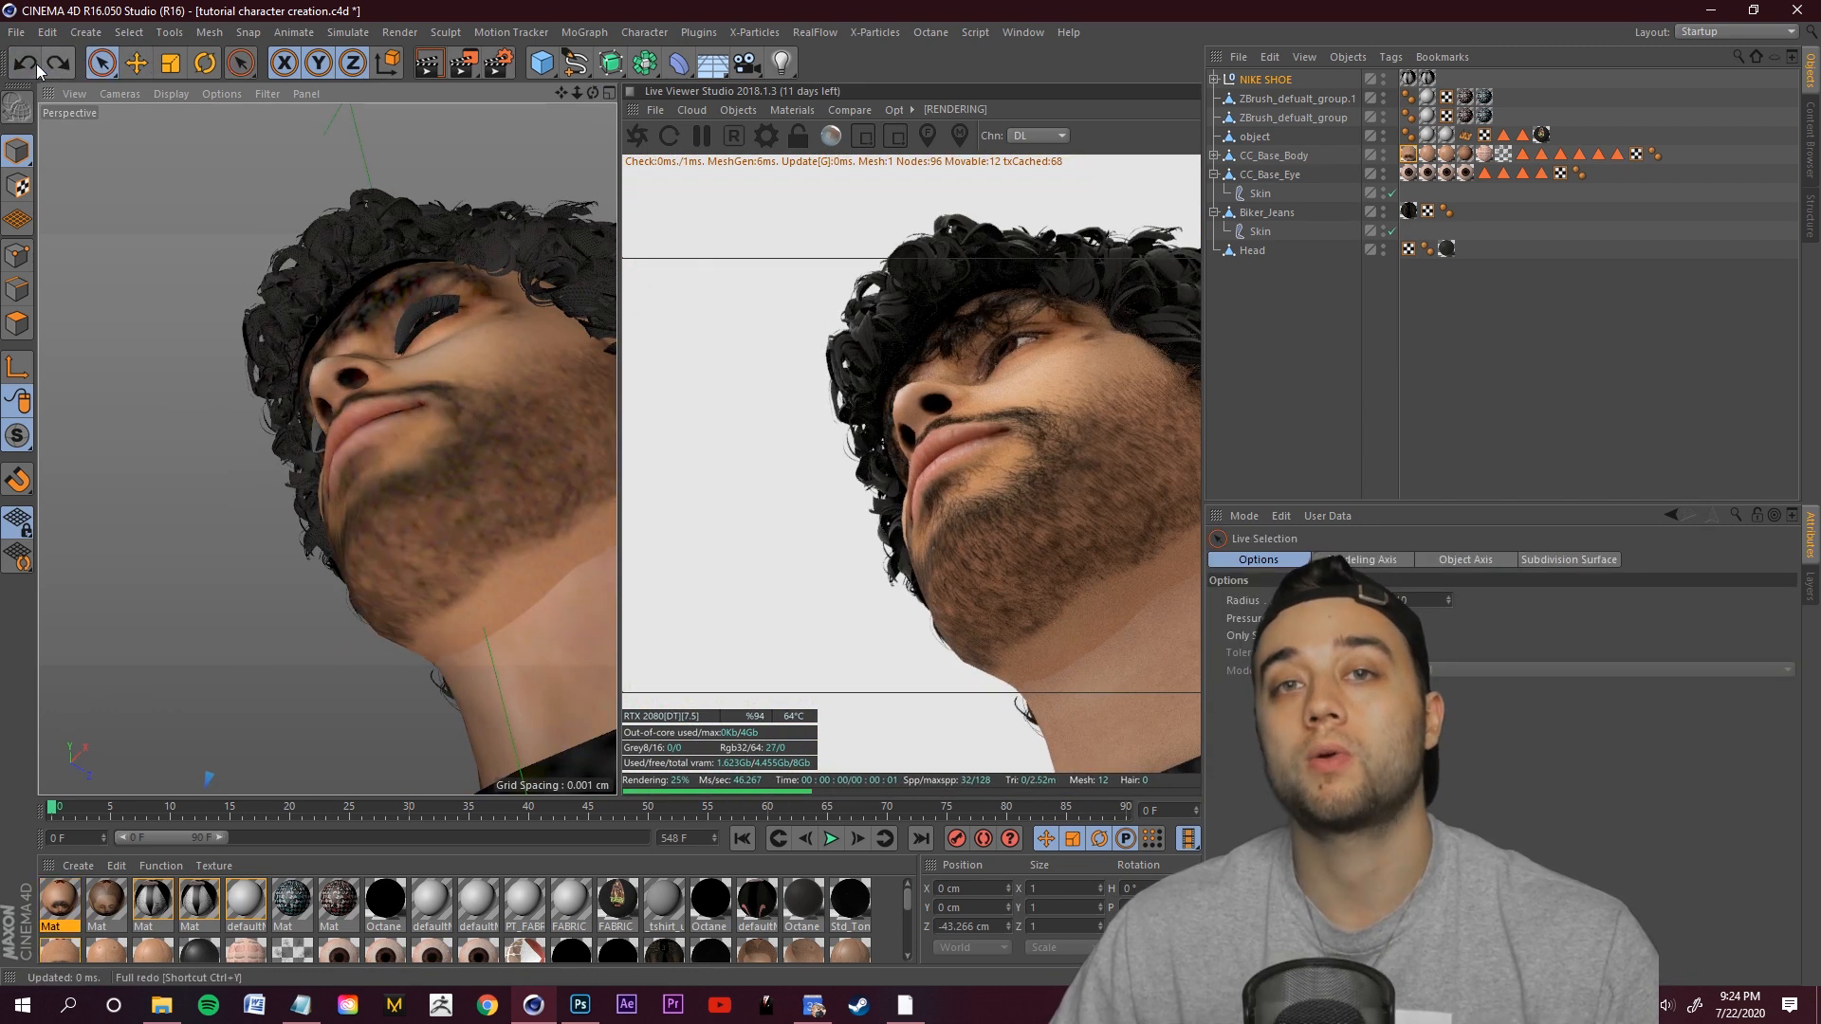
left_click(57, 64)
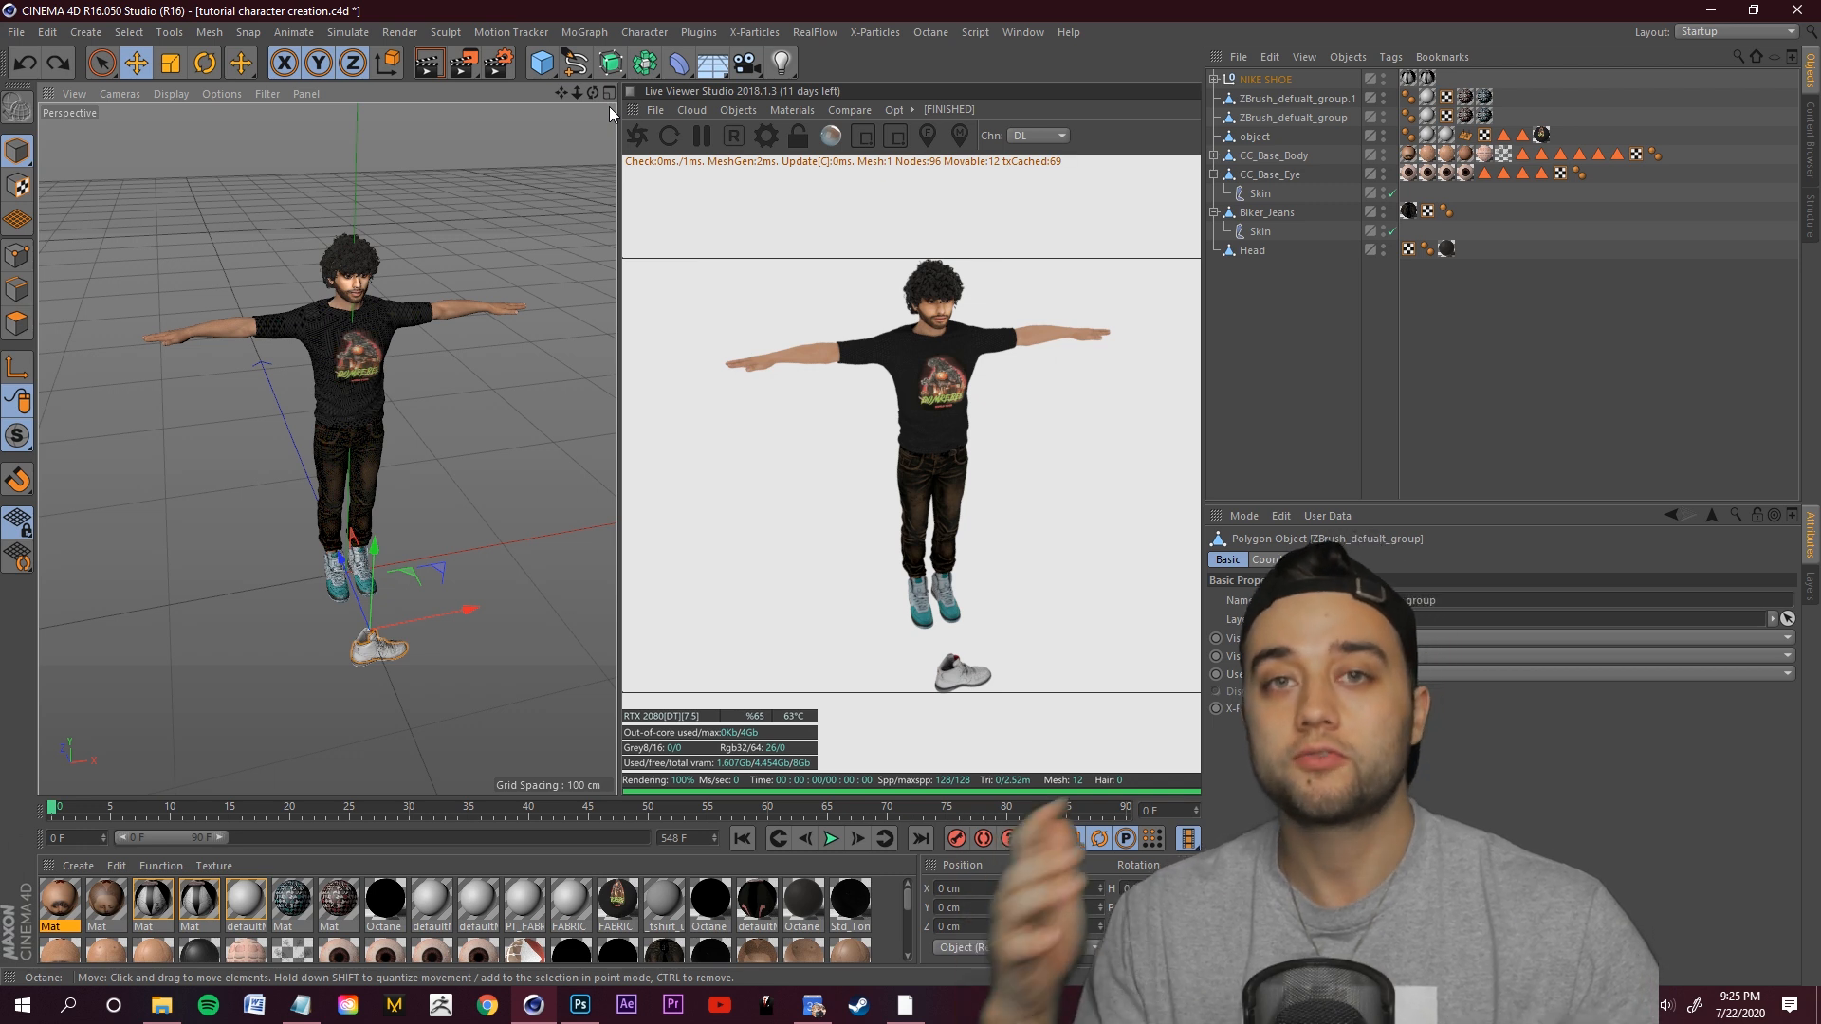
Delete the loose NIKE SHOE object from the scene.
key("Delete")
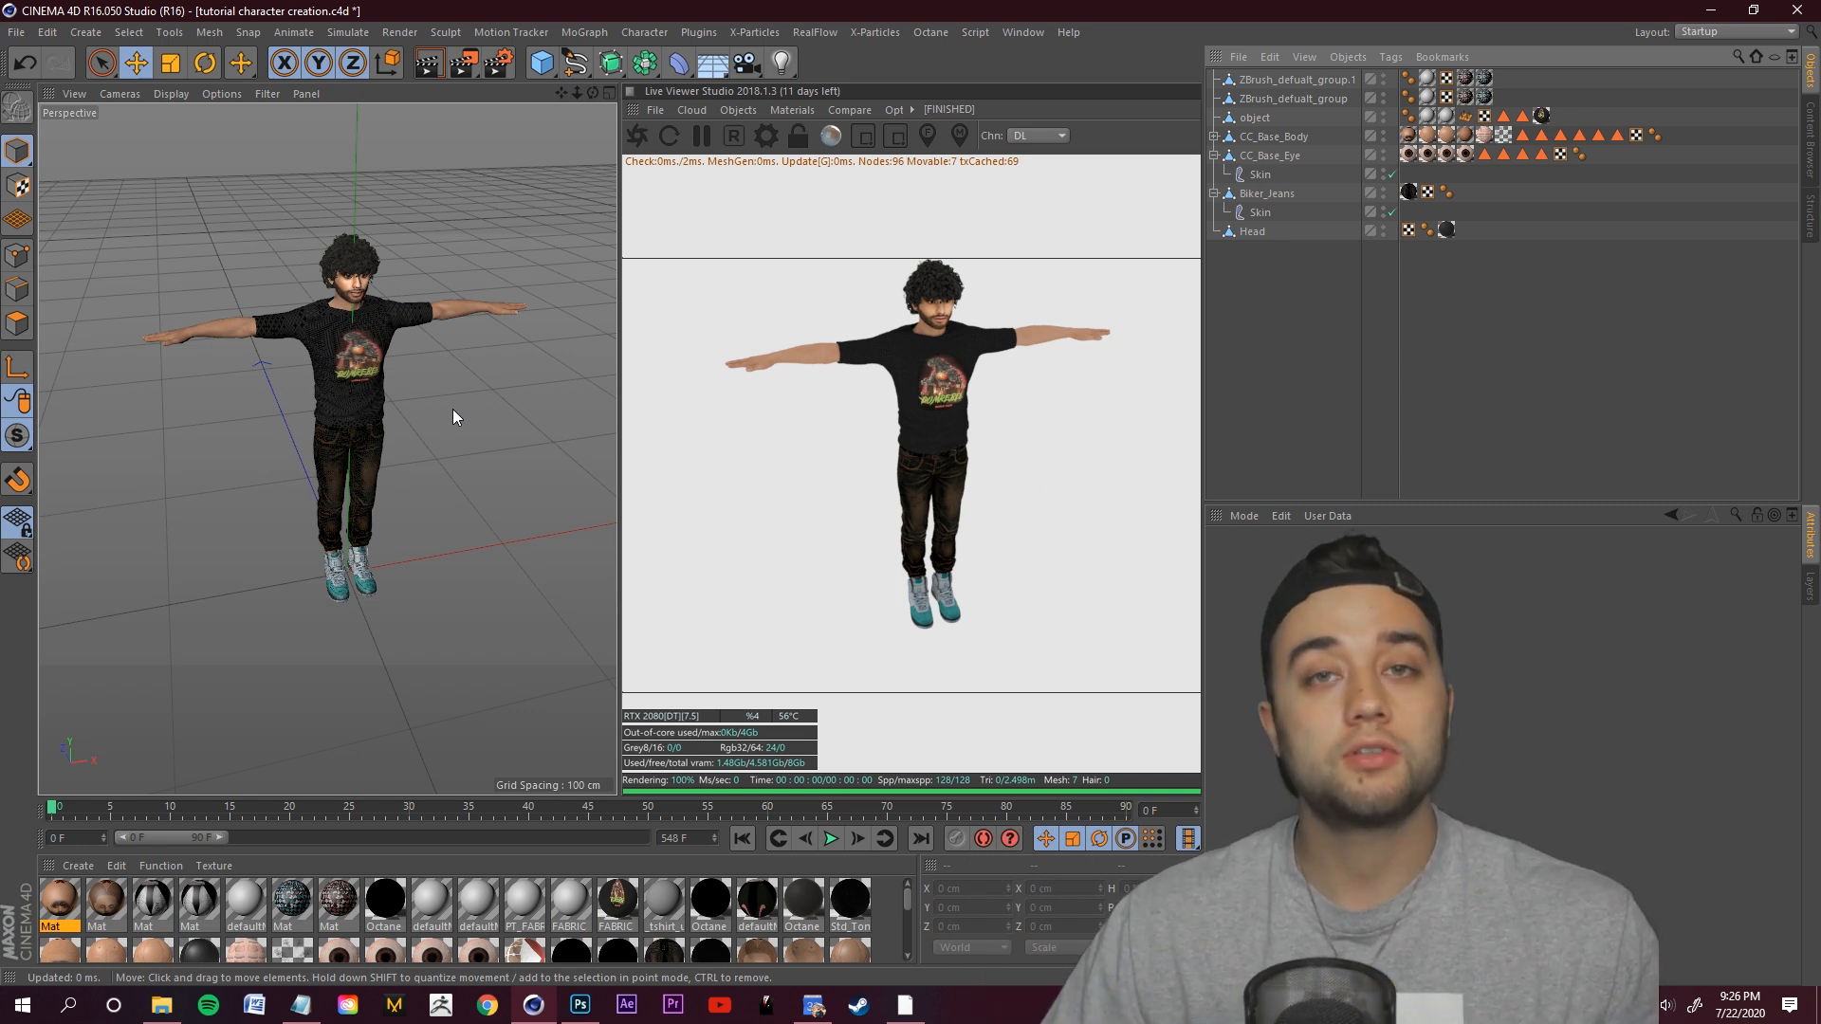
left_click(483, 1017)
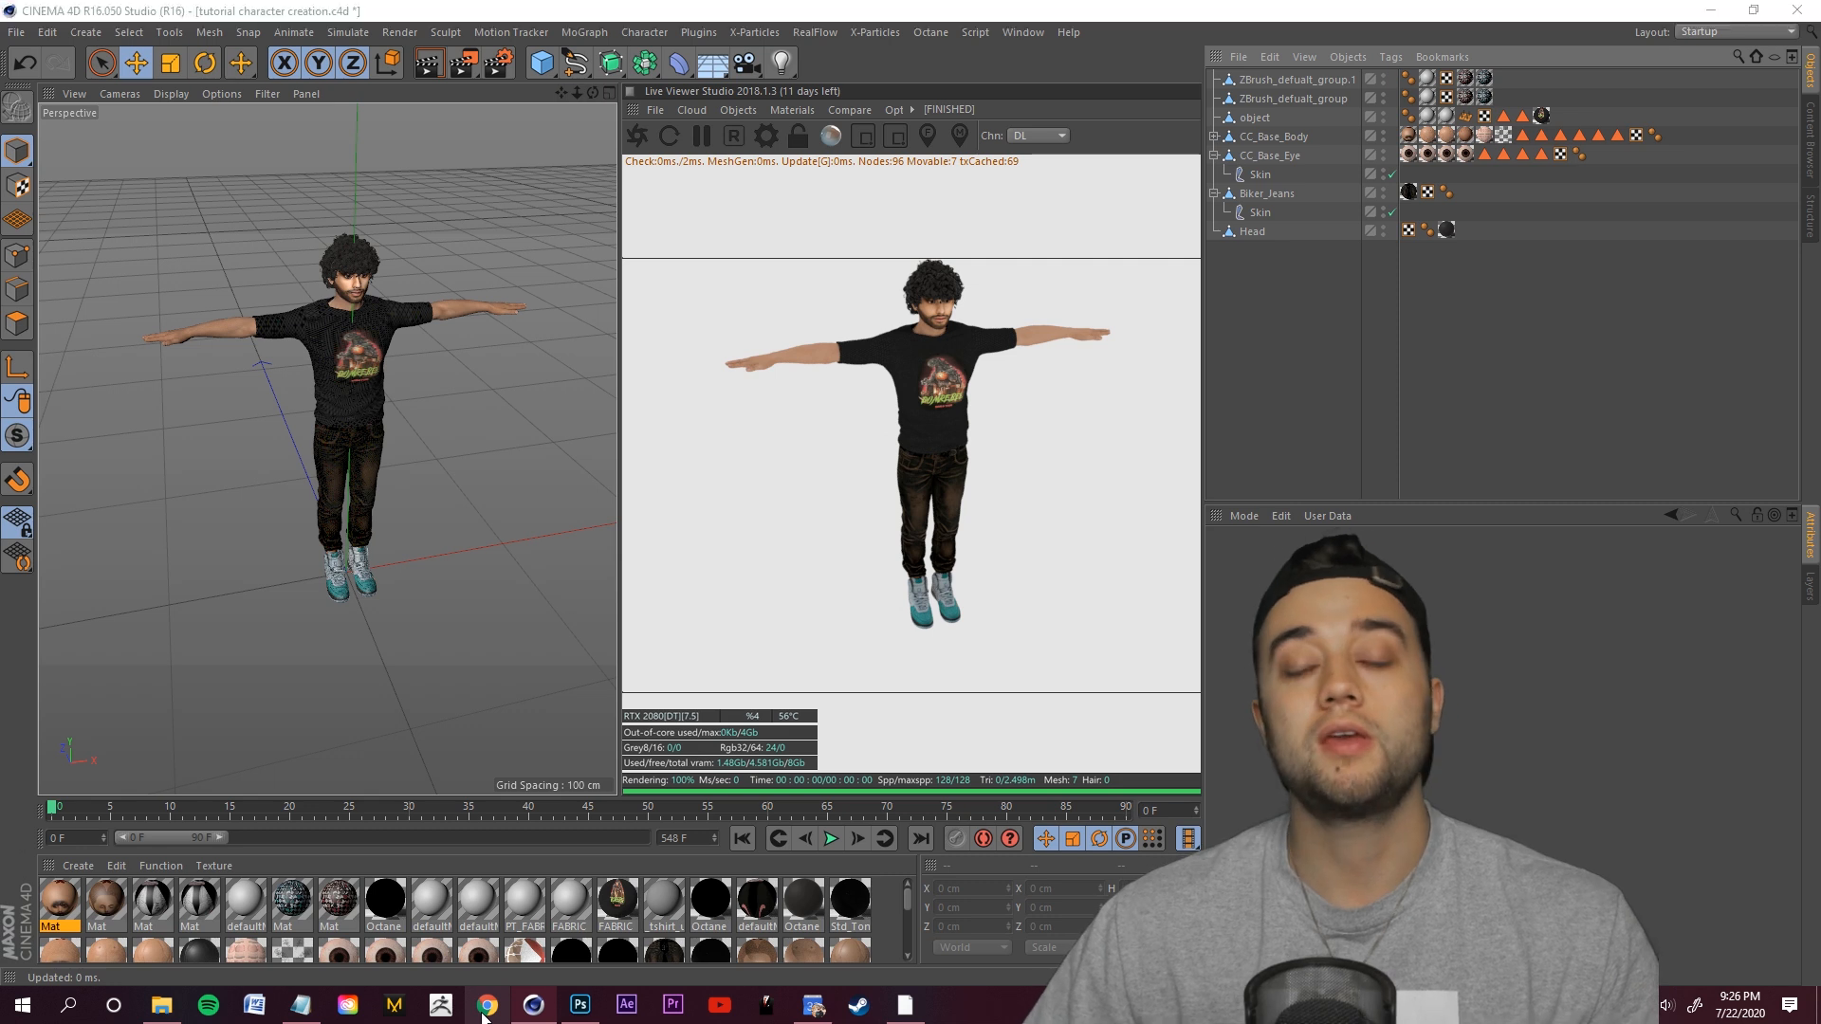
left_click(1513, 370)
Export the finished character as a 3D file named mixamo into the TUTORIAL folder.
mouse_move(463, 273)
left_mouse_down("alt")
mouse_move(319, 288)
mouse_move(446, 281)
left_mouse_up("alt")
left_click(17, 31)
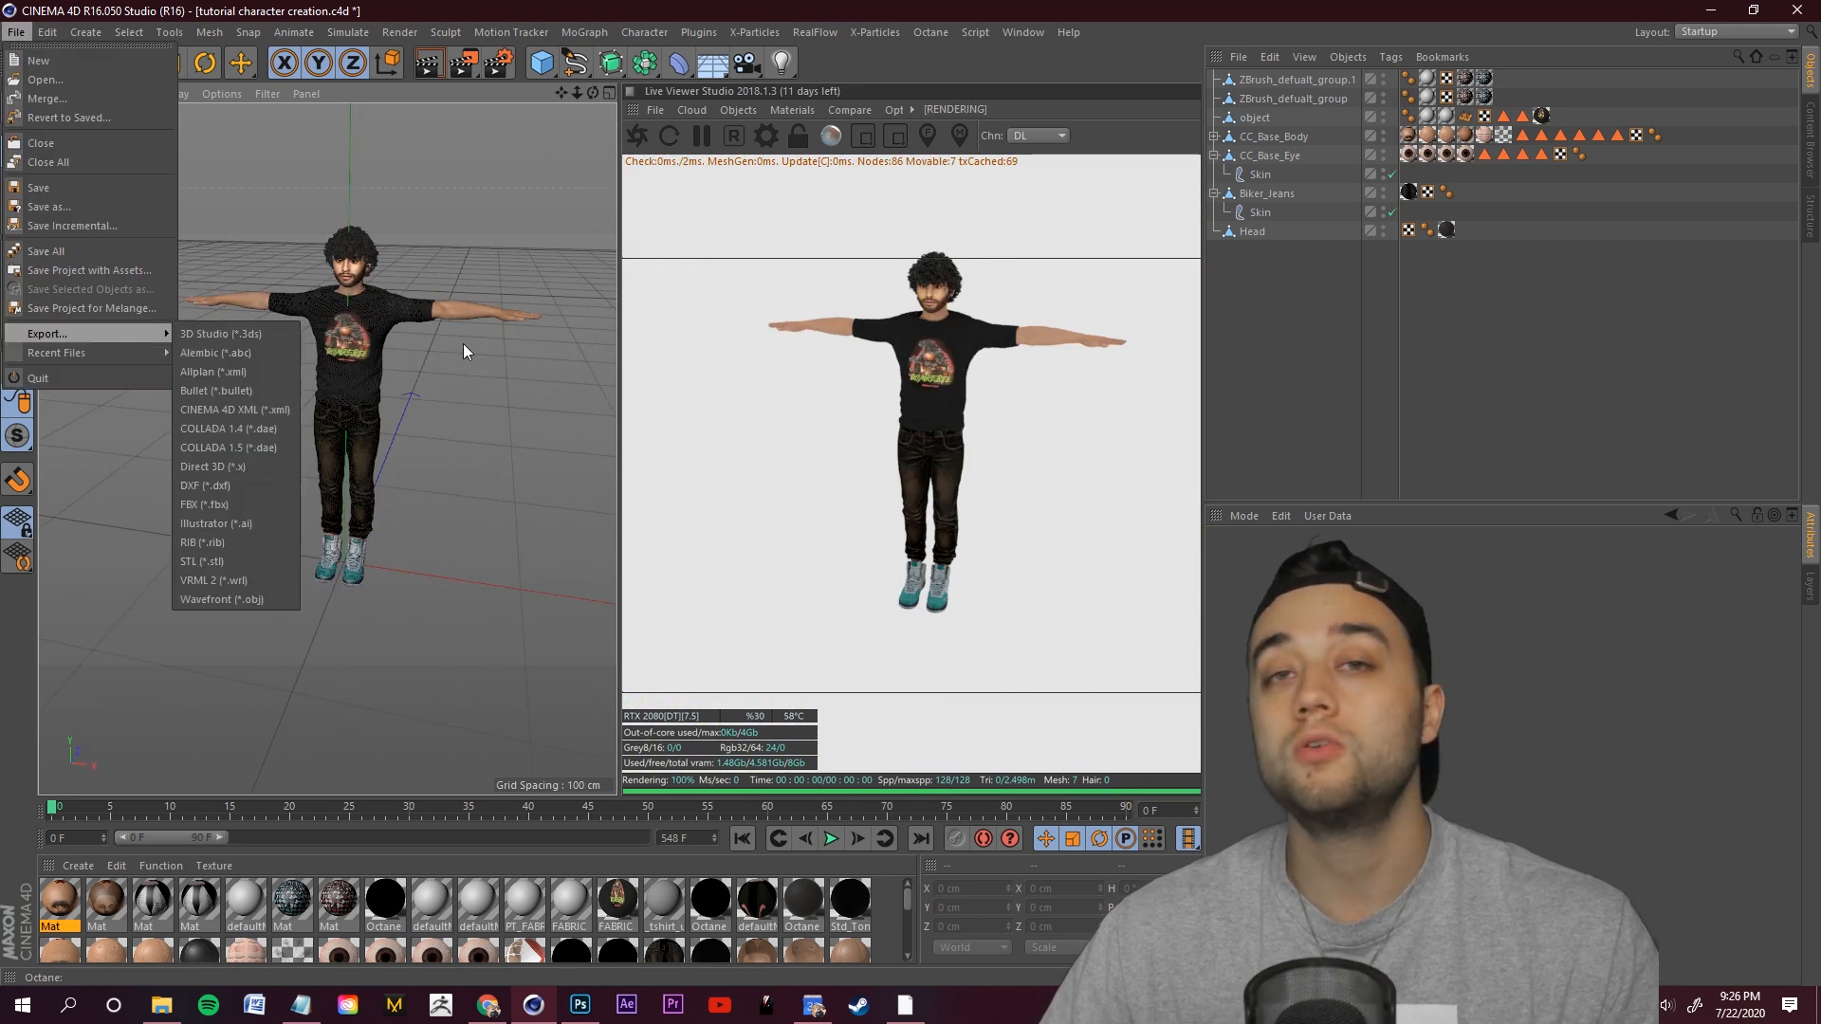
left_click(622, 5)
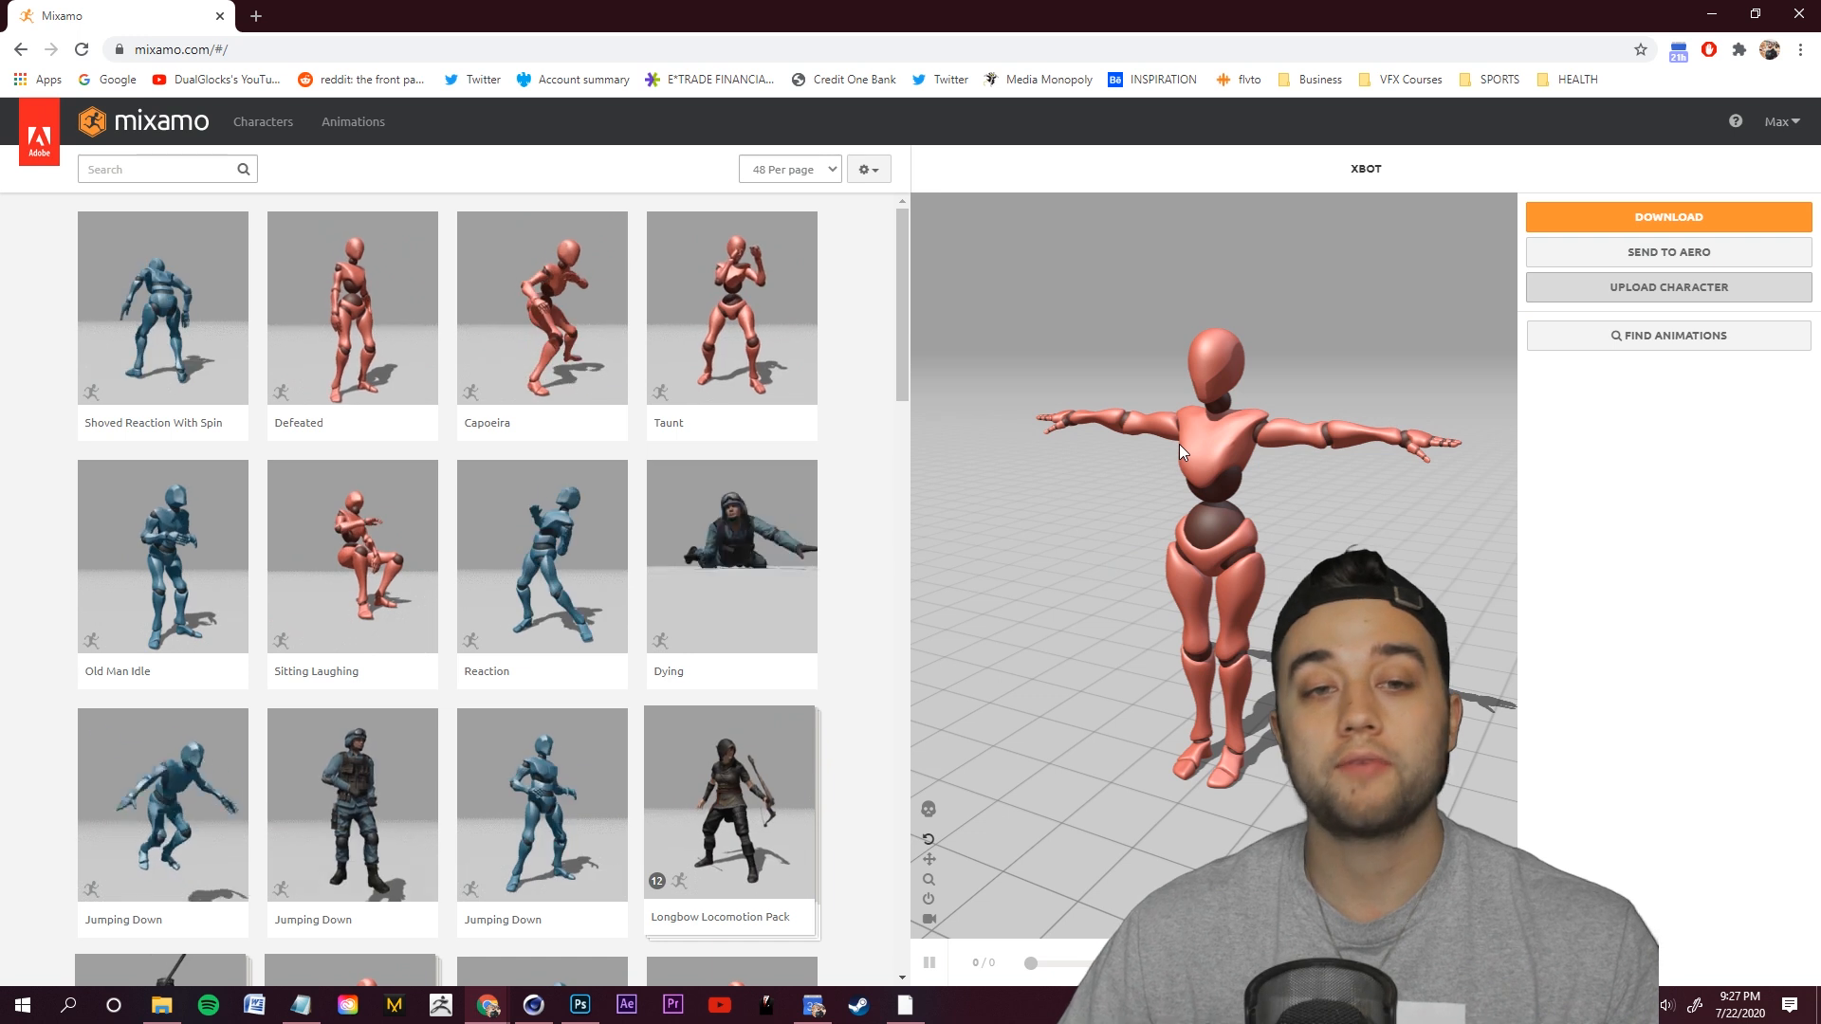
On the Mixamo website, upload the mixamo character file from the TUTORIAL folder, auto-rig it and review the rigged preview.
left_click(1638, 288)
left_click(797, 560)
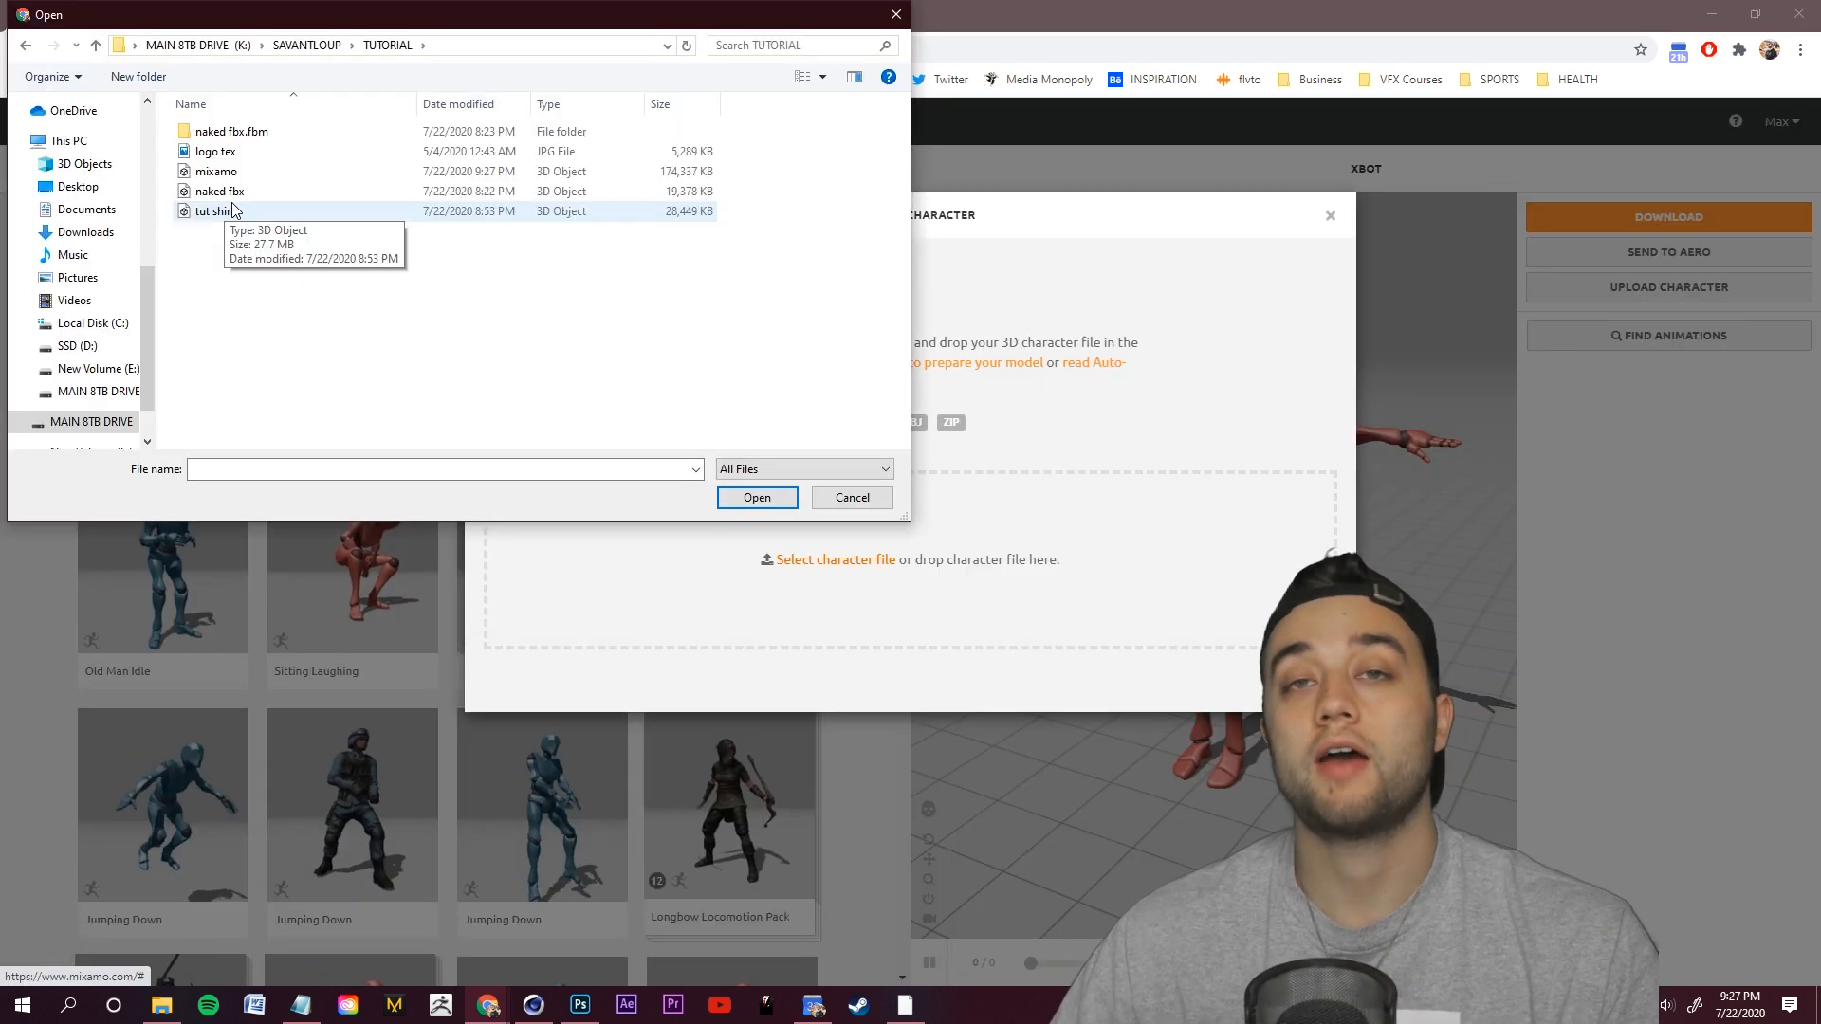
left_click(220, 174)
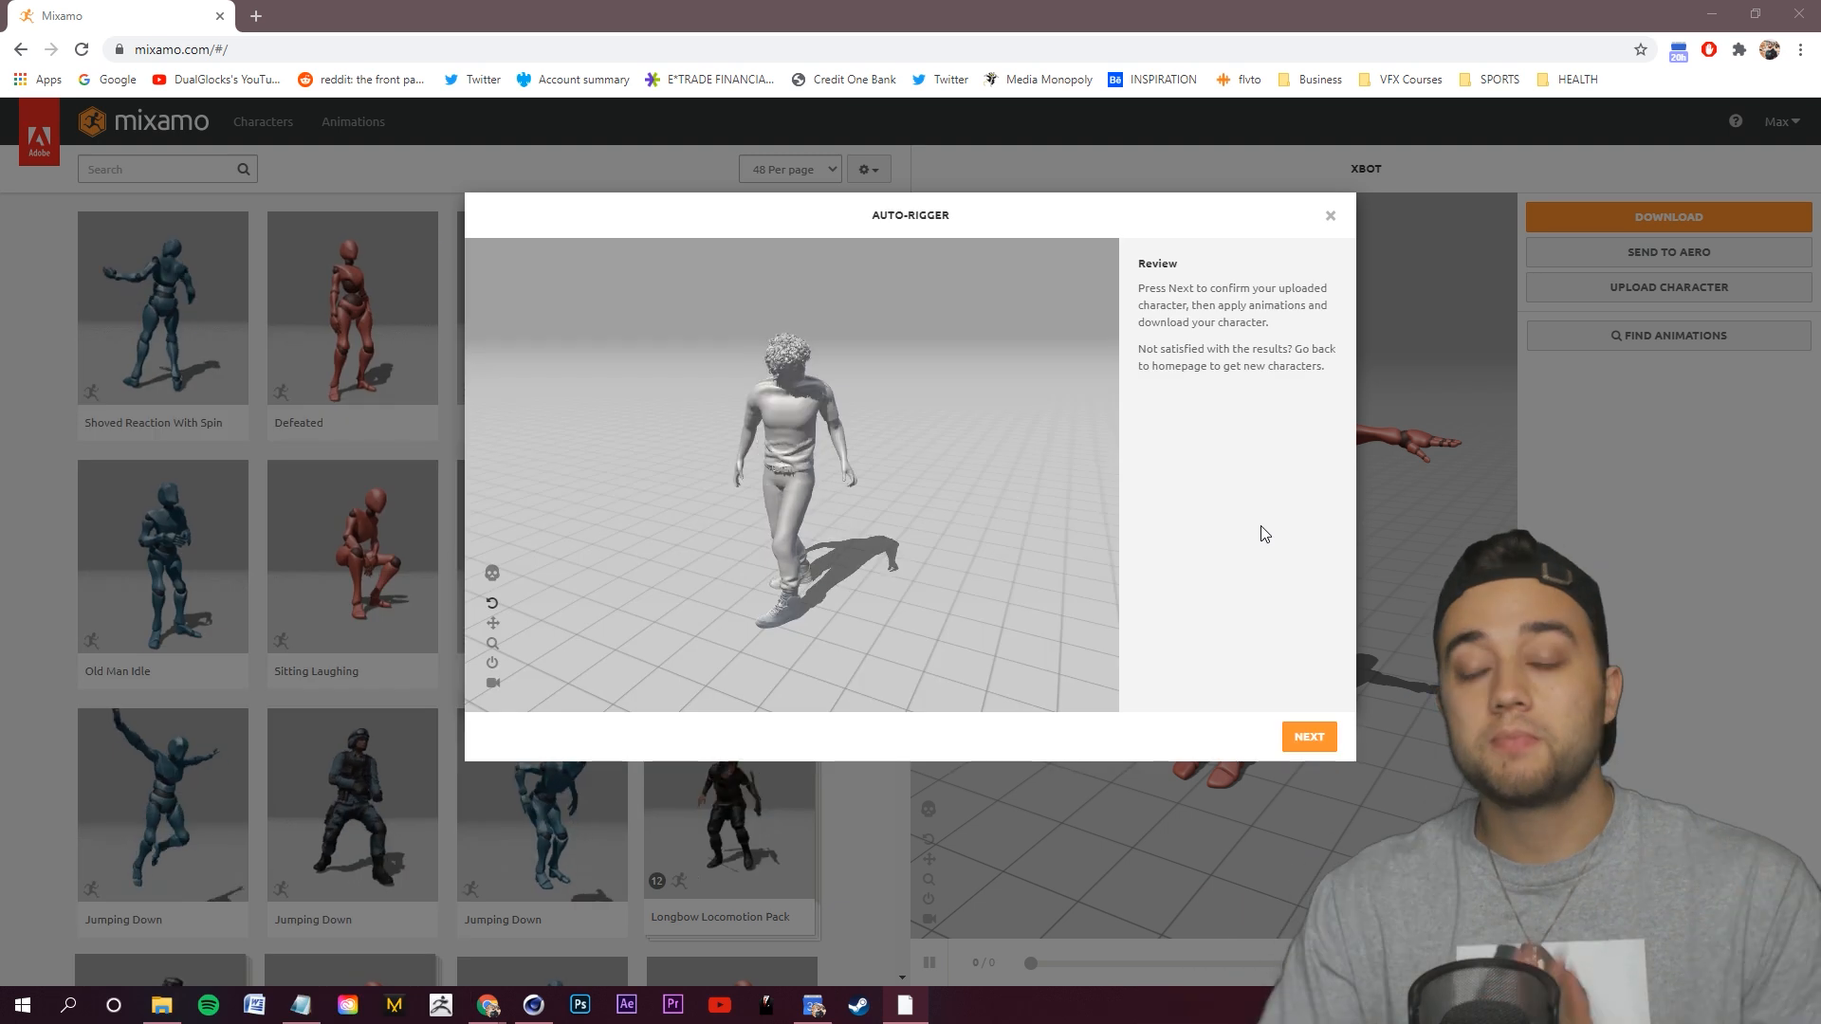
left_click_drag(998, 431, 958, 443)
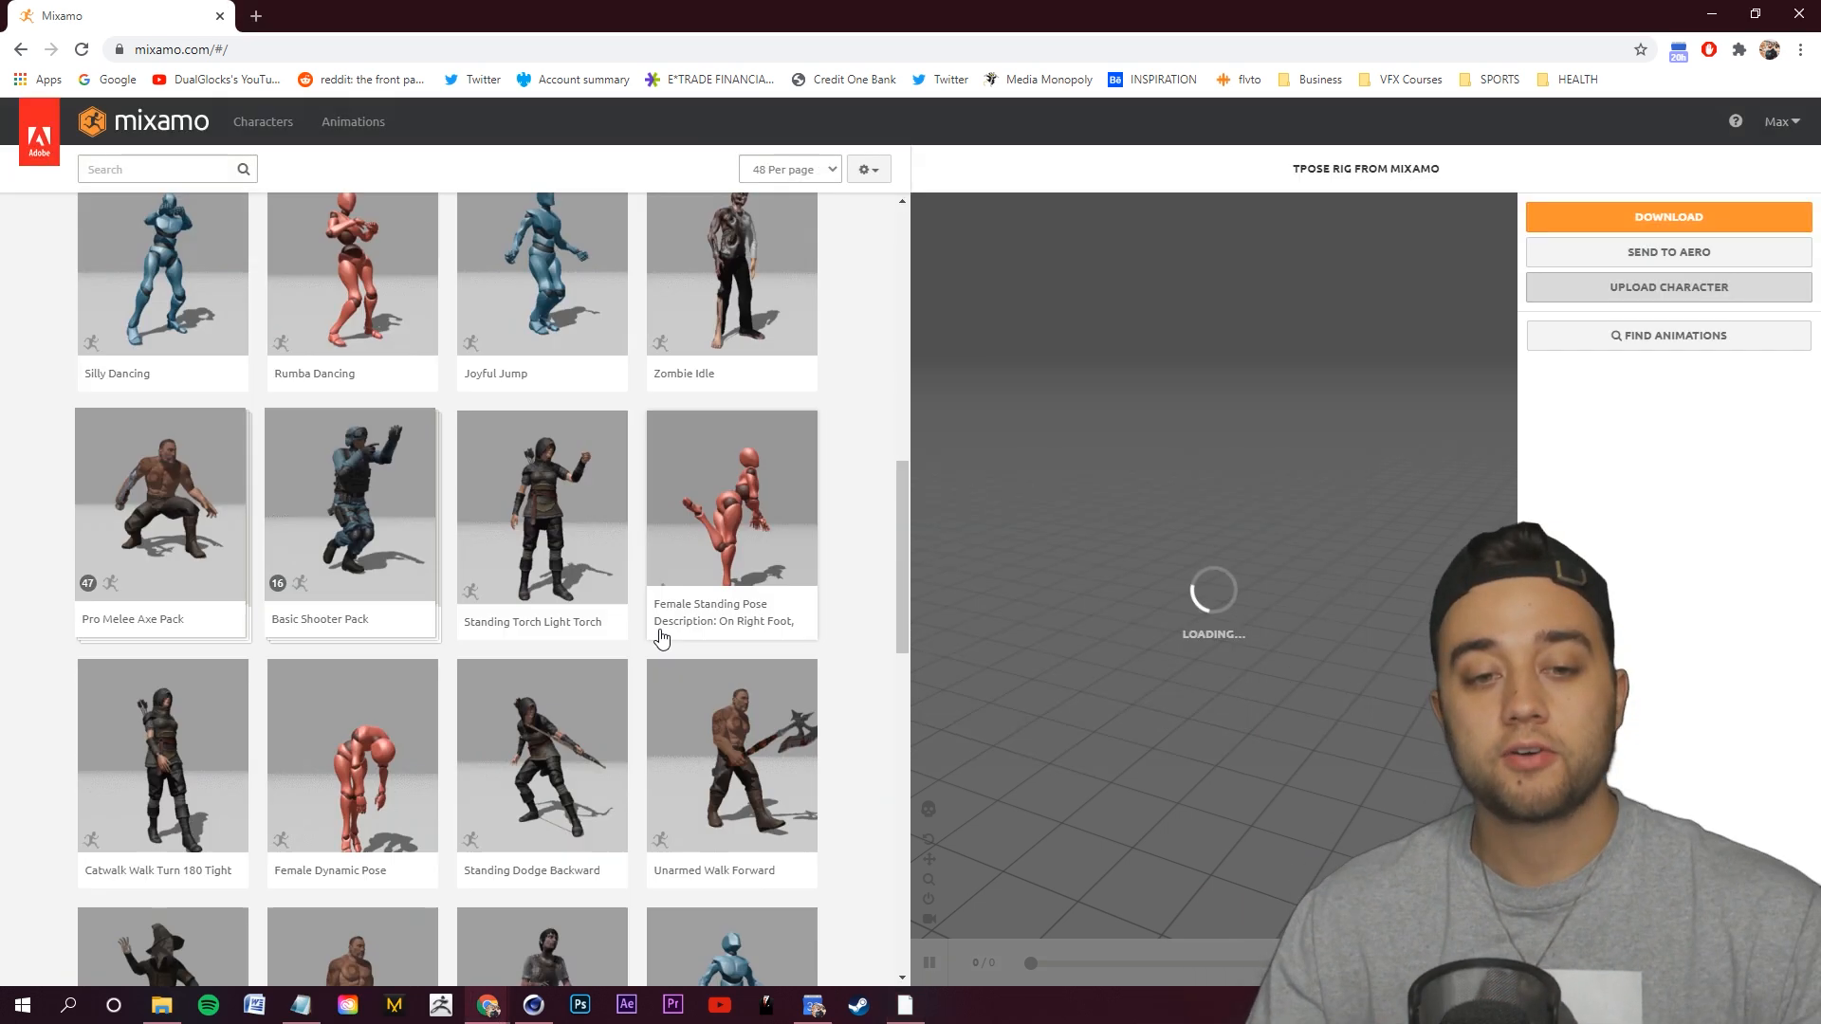
Browse the animation library, search it for jdance and apply the Belly Dance animation to the character.
scroll(693, 633, "up", 4)
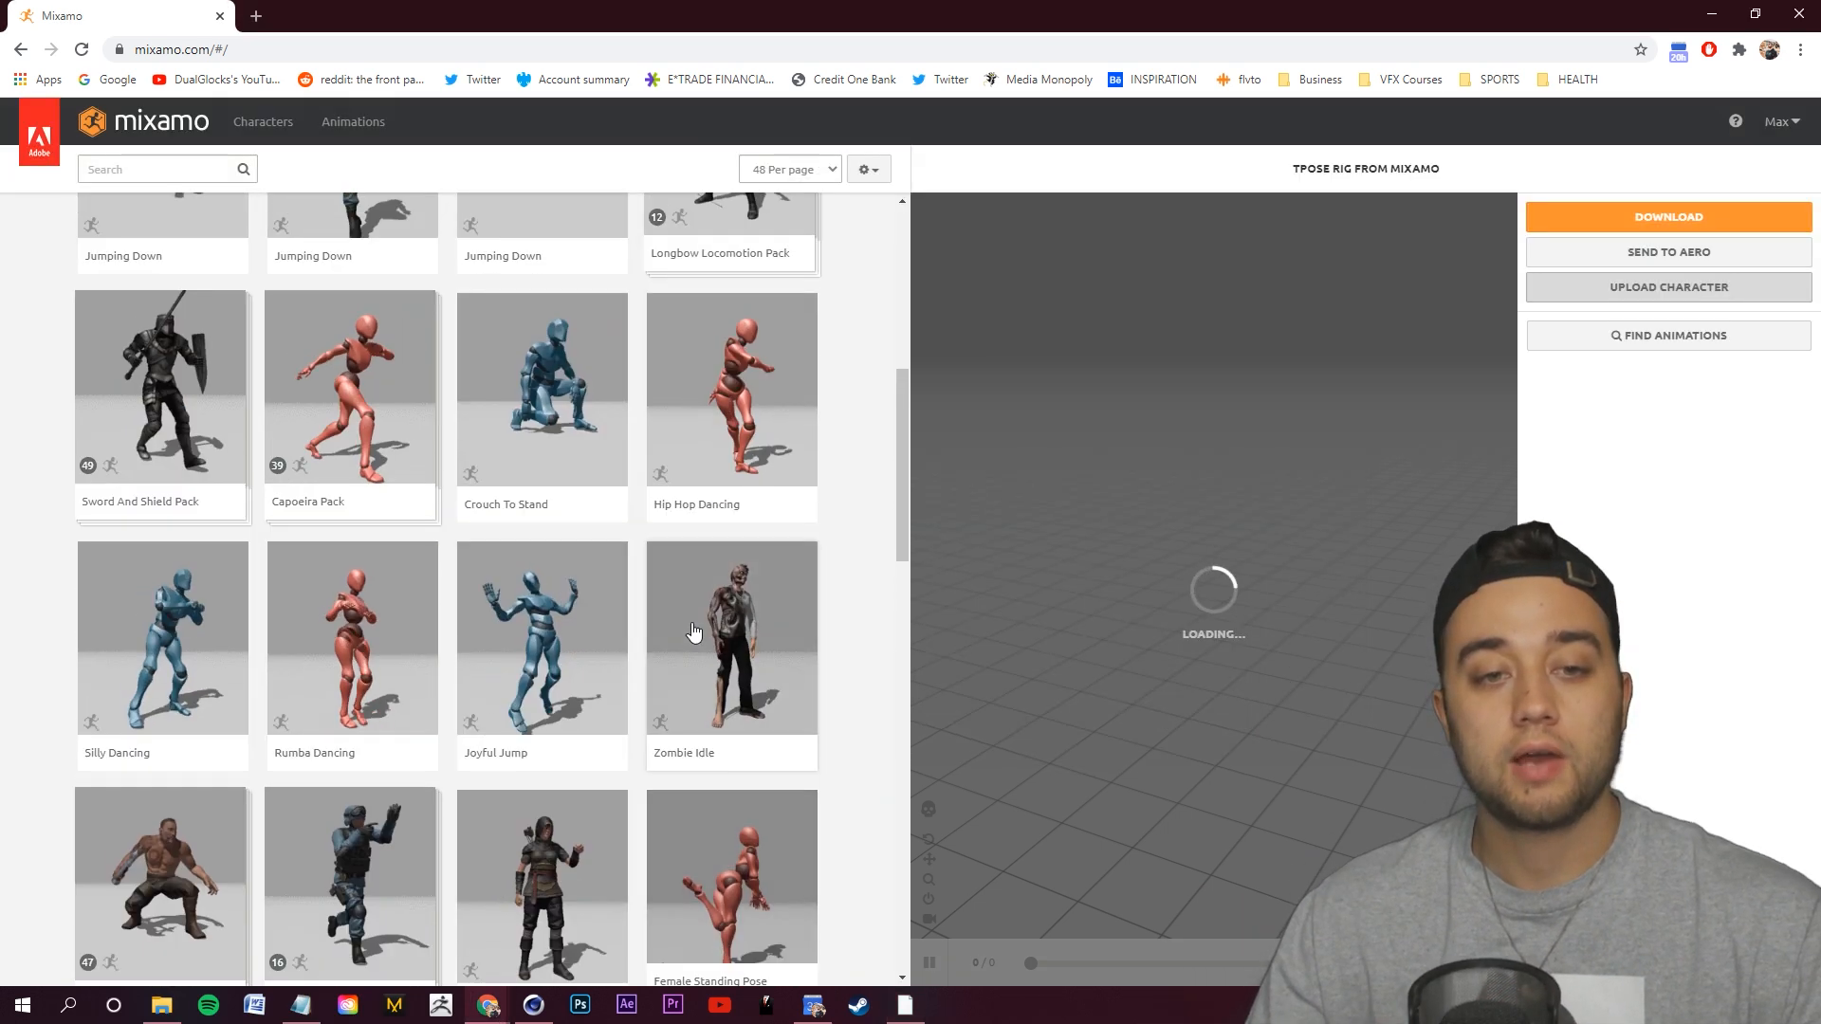
scroll(694, 633, "up", 4)
scroll(531, 559, "down", 10)
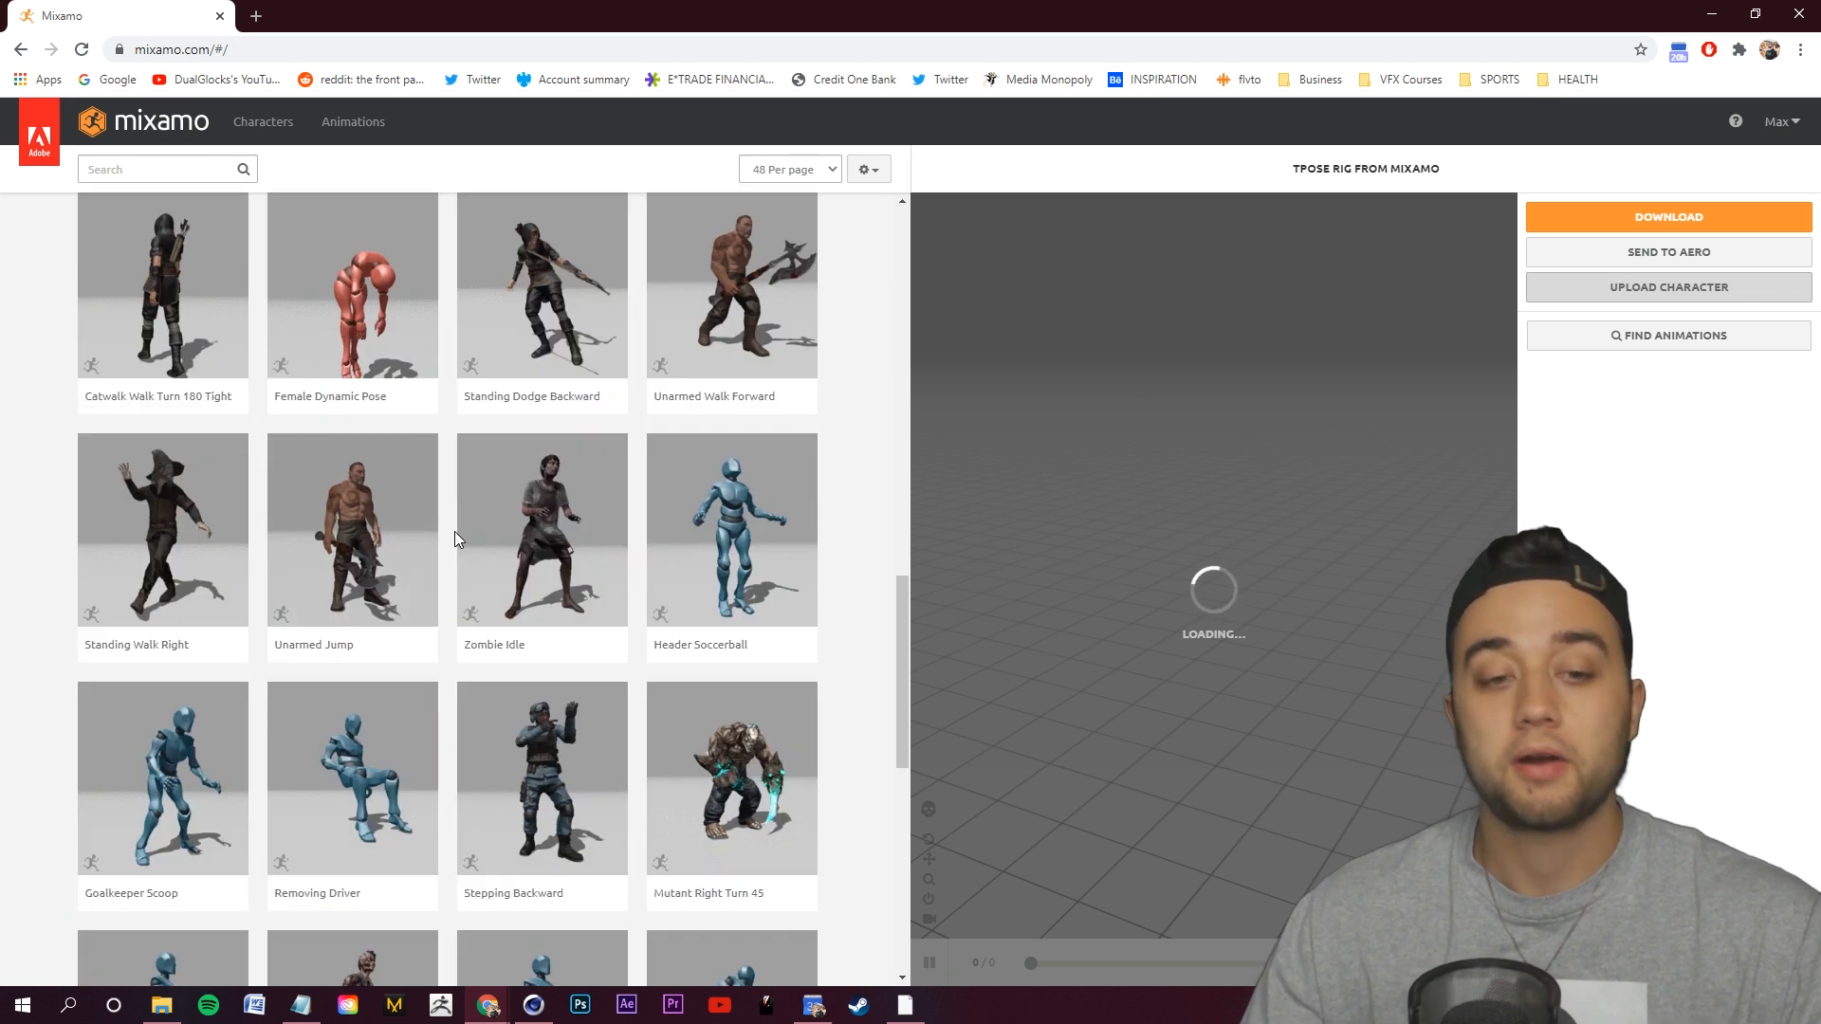
scroll(456, 539, "down", 6)
left_click(195, 169)
type("juim")
key("BackSpace")
key("BackSpace")
type("mop")
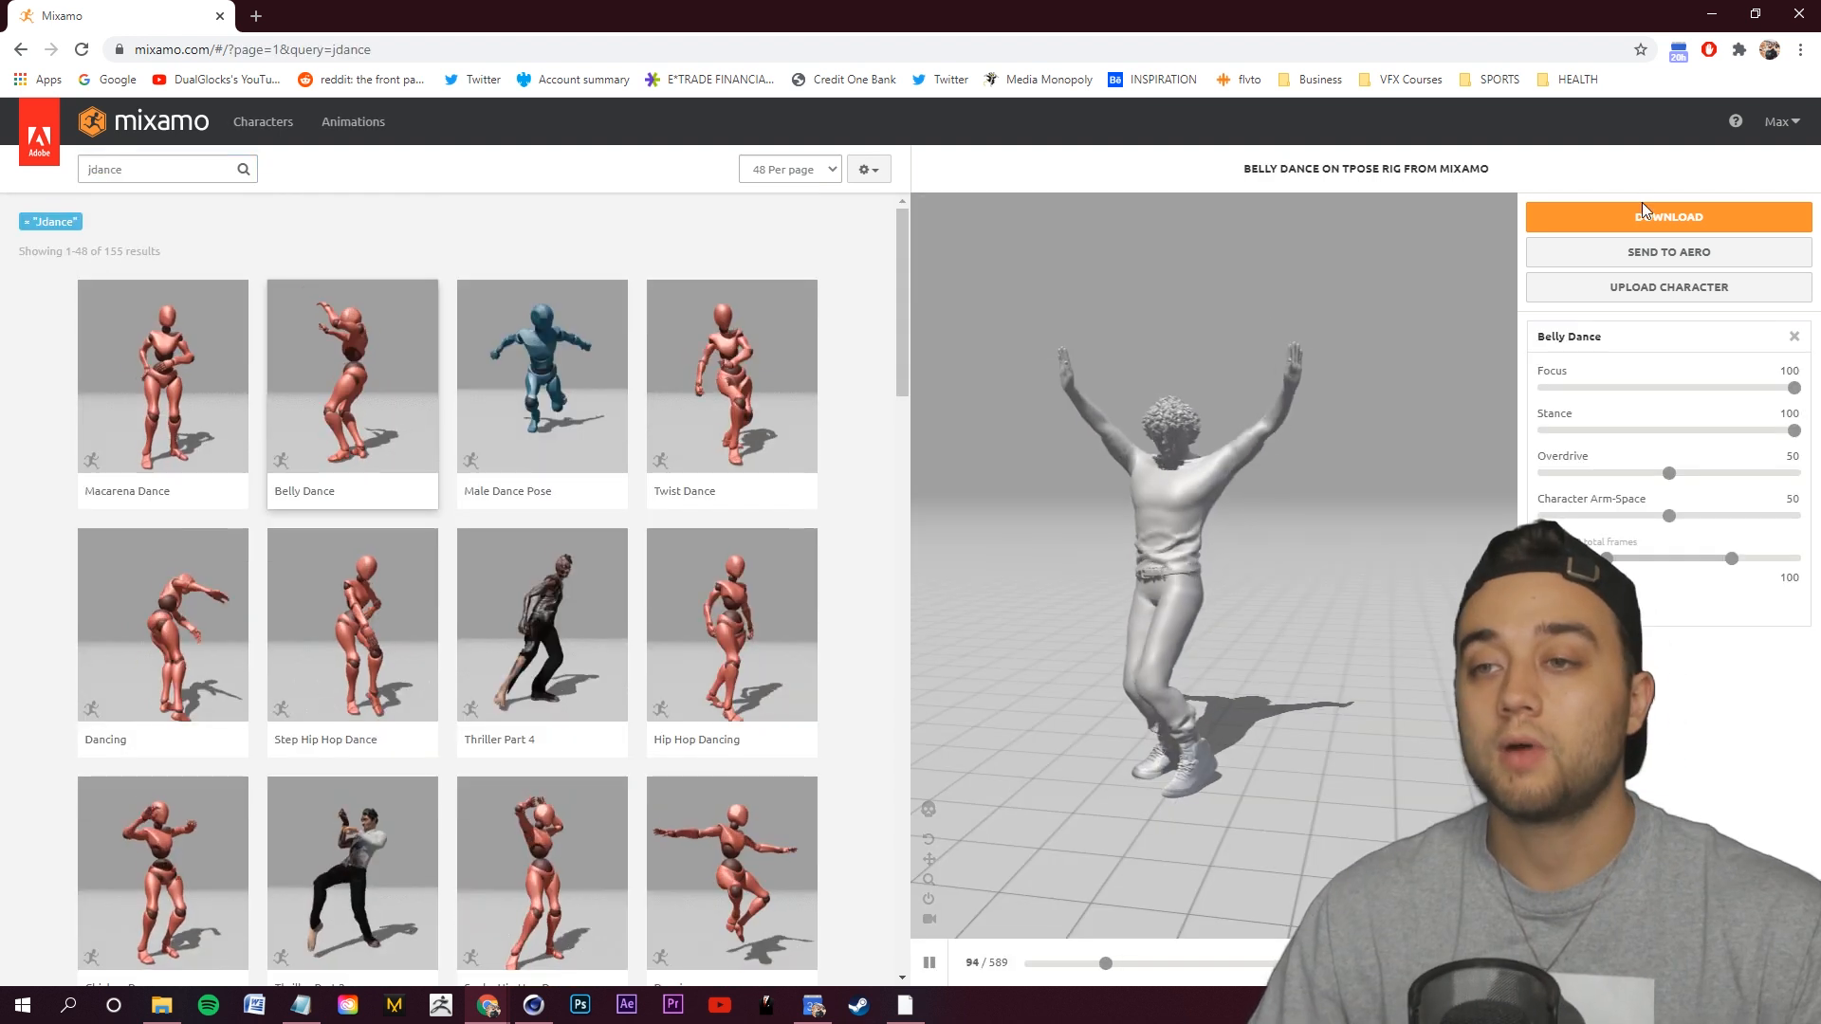
Download the animated character as FBX with skin, at 30 frames per second and without keyframe reduction.
left_click(1642, 211)
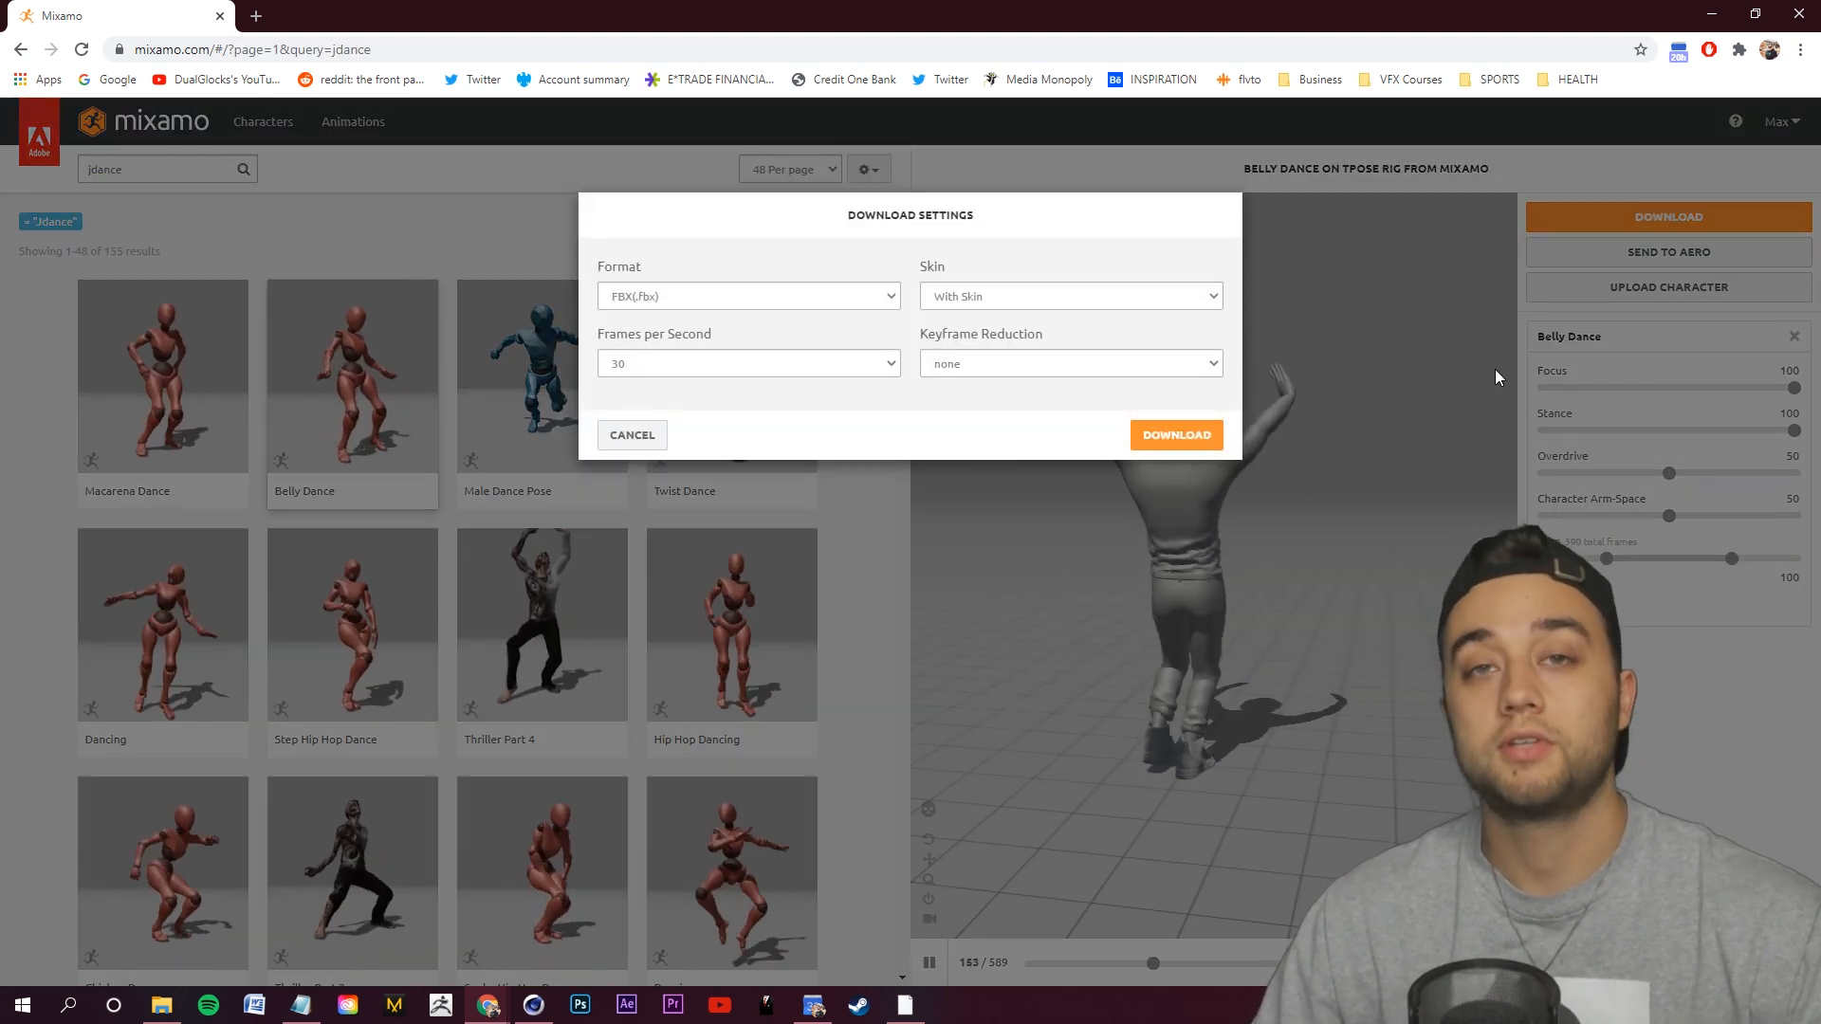
left_click(1187, 431)
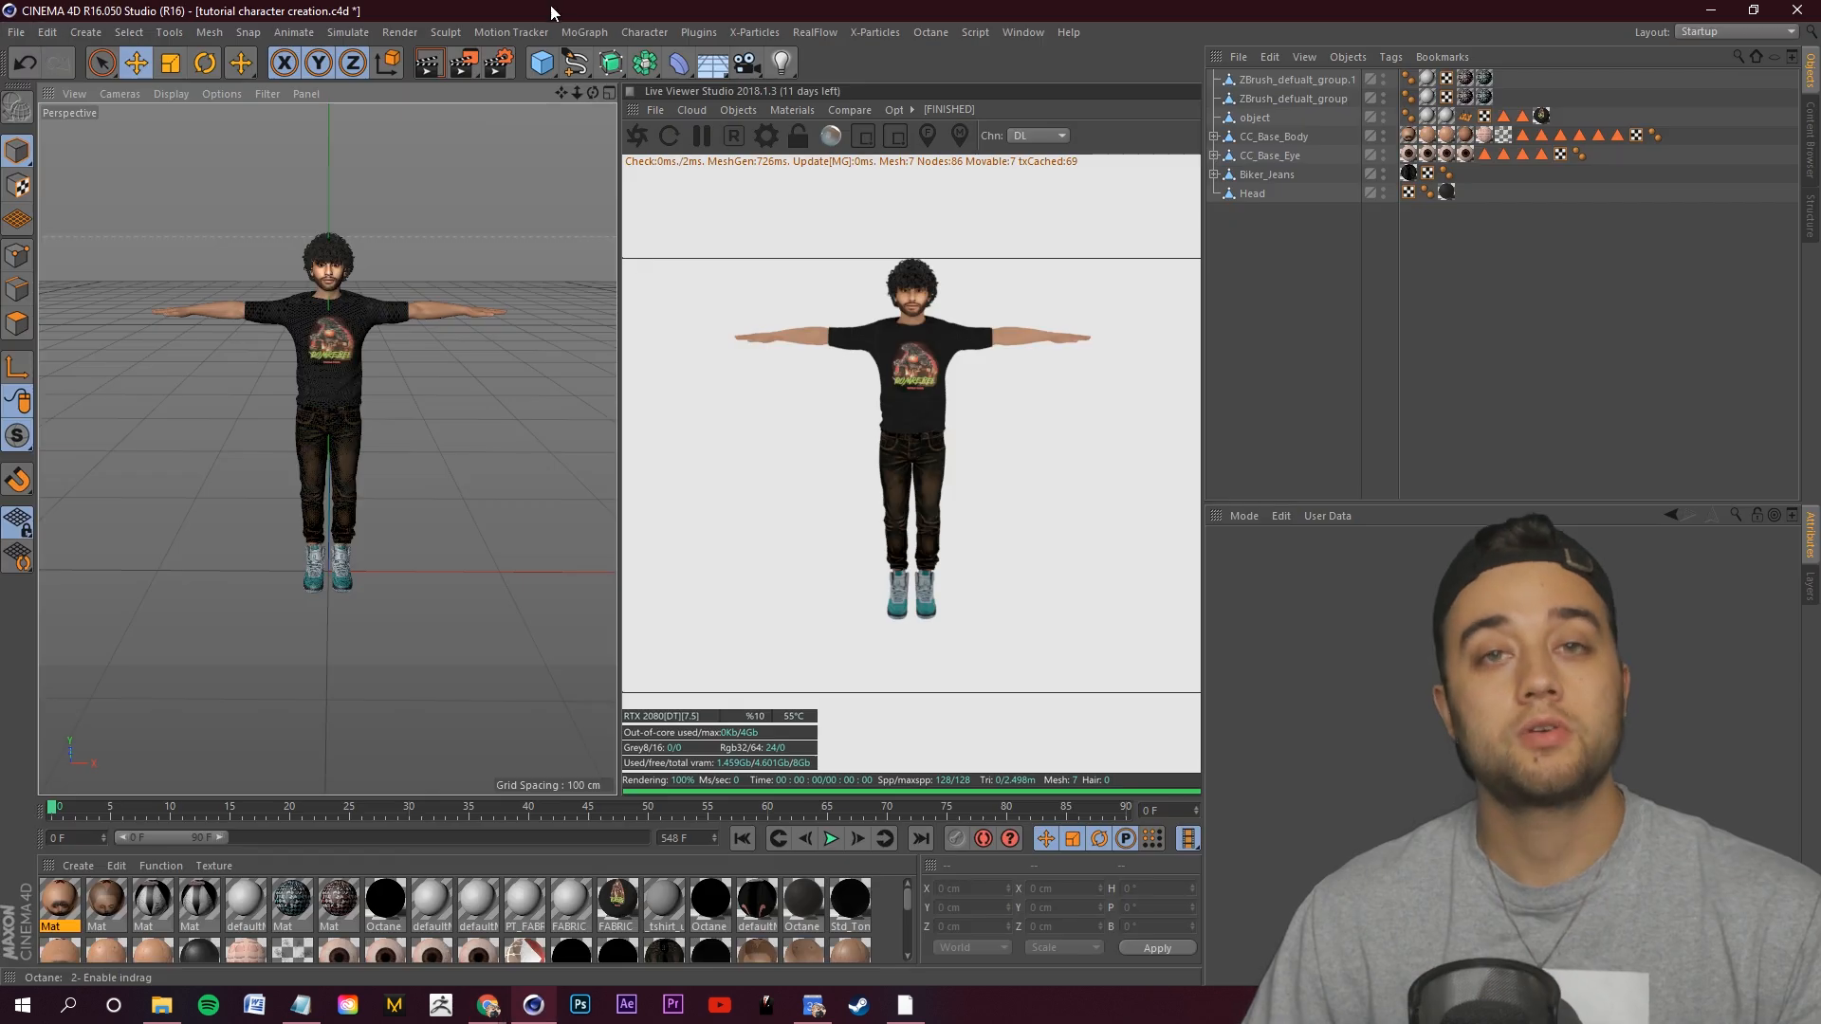
Switch to Cinema 4D and merge the downloaded belly dance character into the tutorial character creation scene.
left_click_drag(491, 307, 404, 307, "alt")
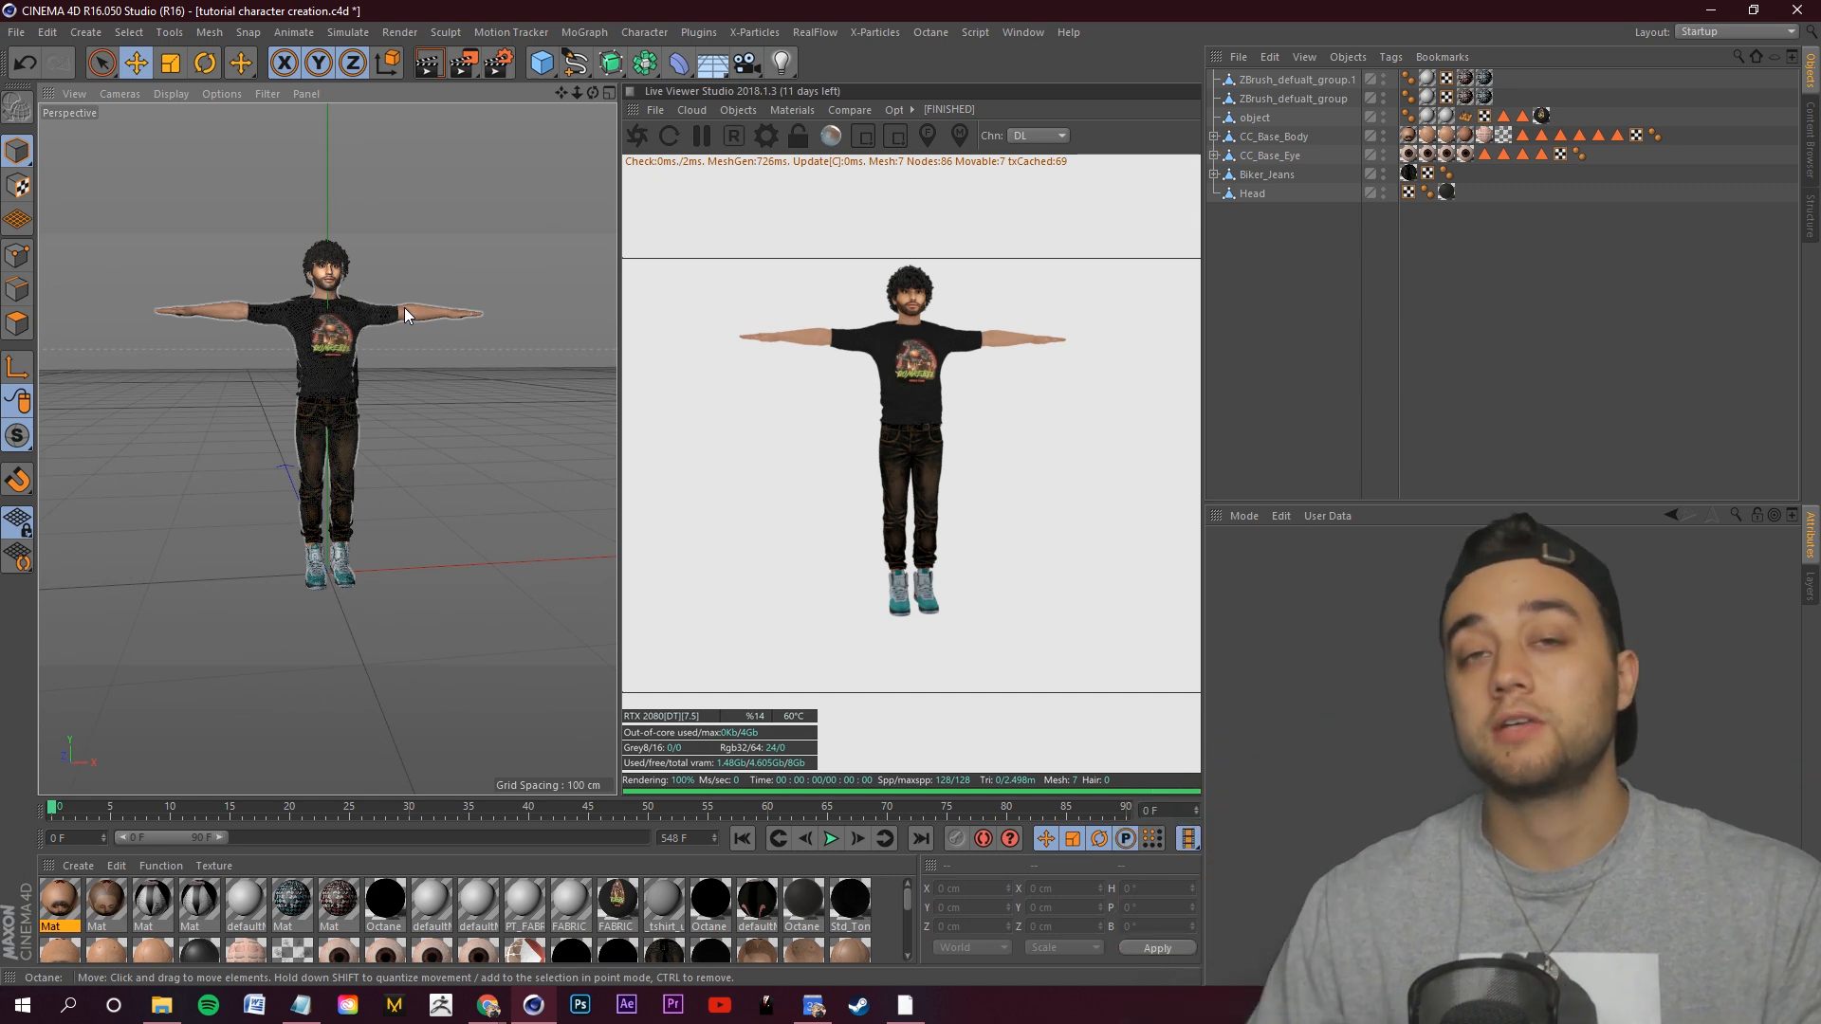
mouse_move(404, 308)
left_mouse_down("alt")
mouse_move(351, 281)
mouse_move(378, 304)
left_mouse_up("alt")
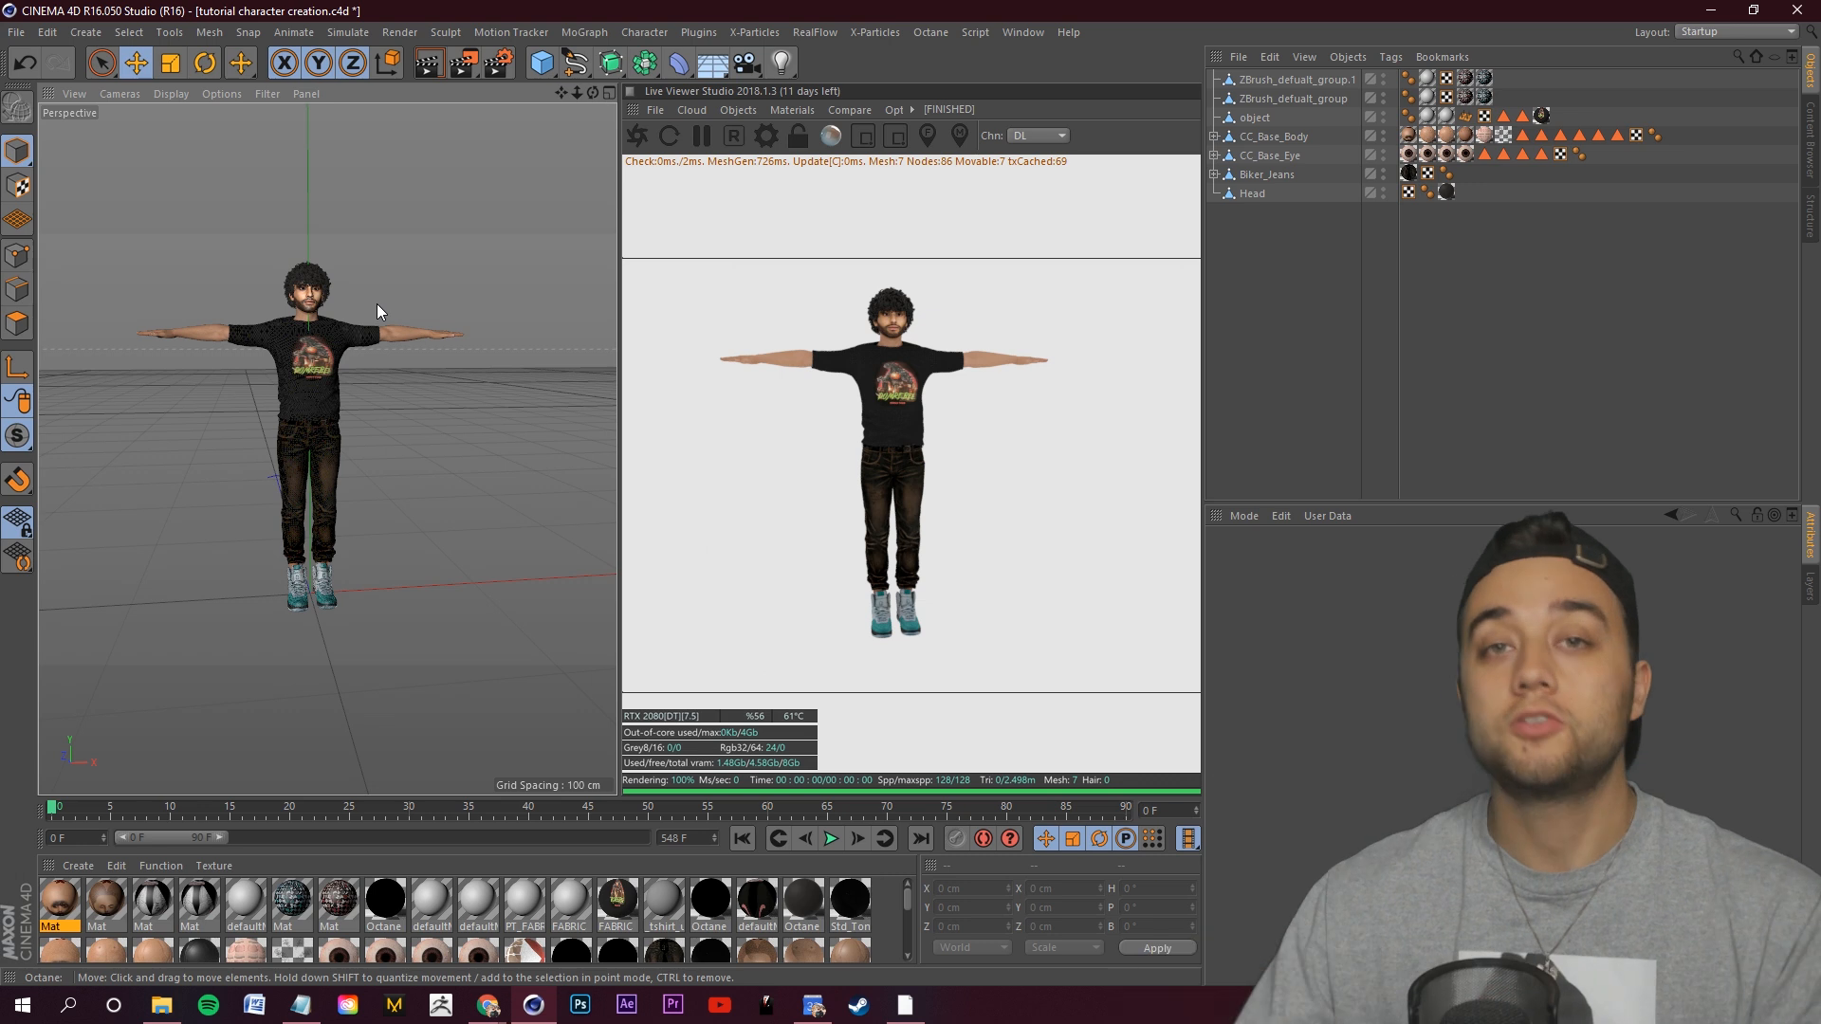
left_click(1239, 57)
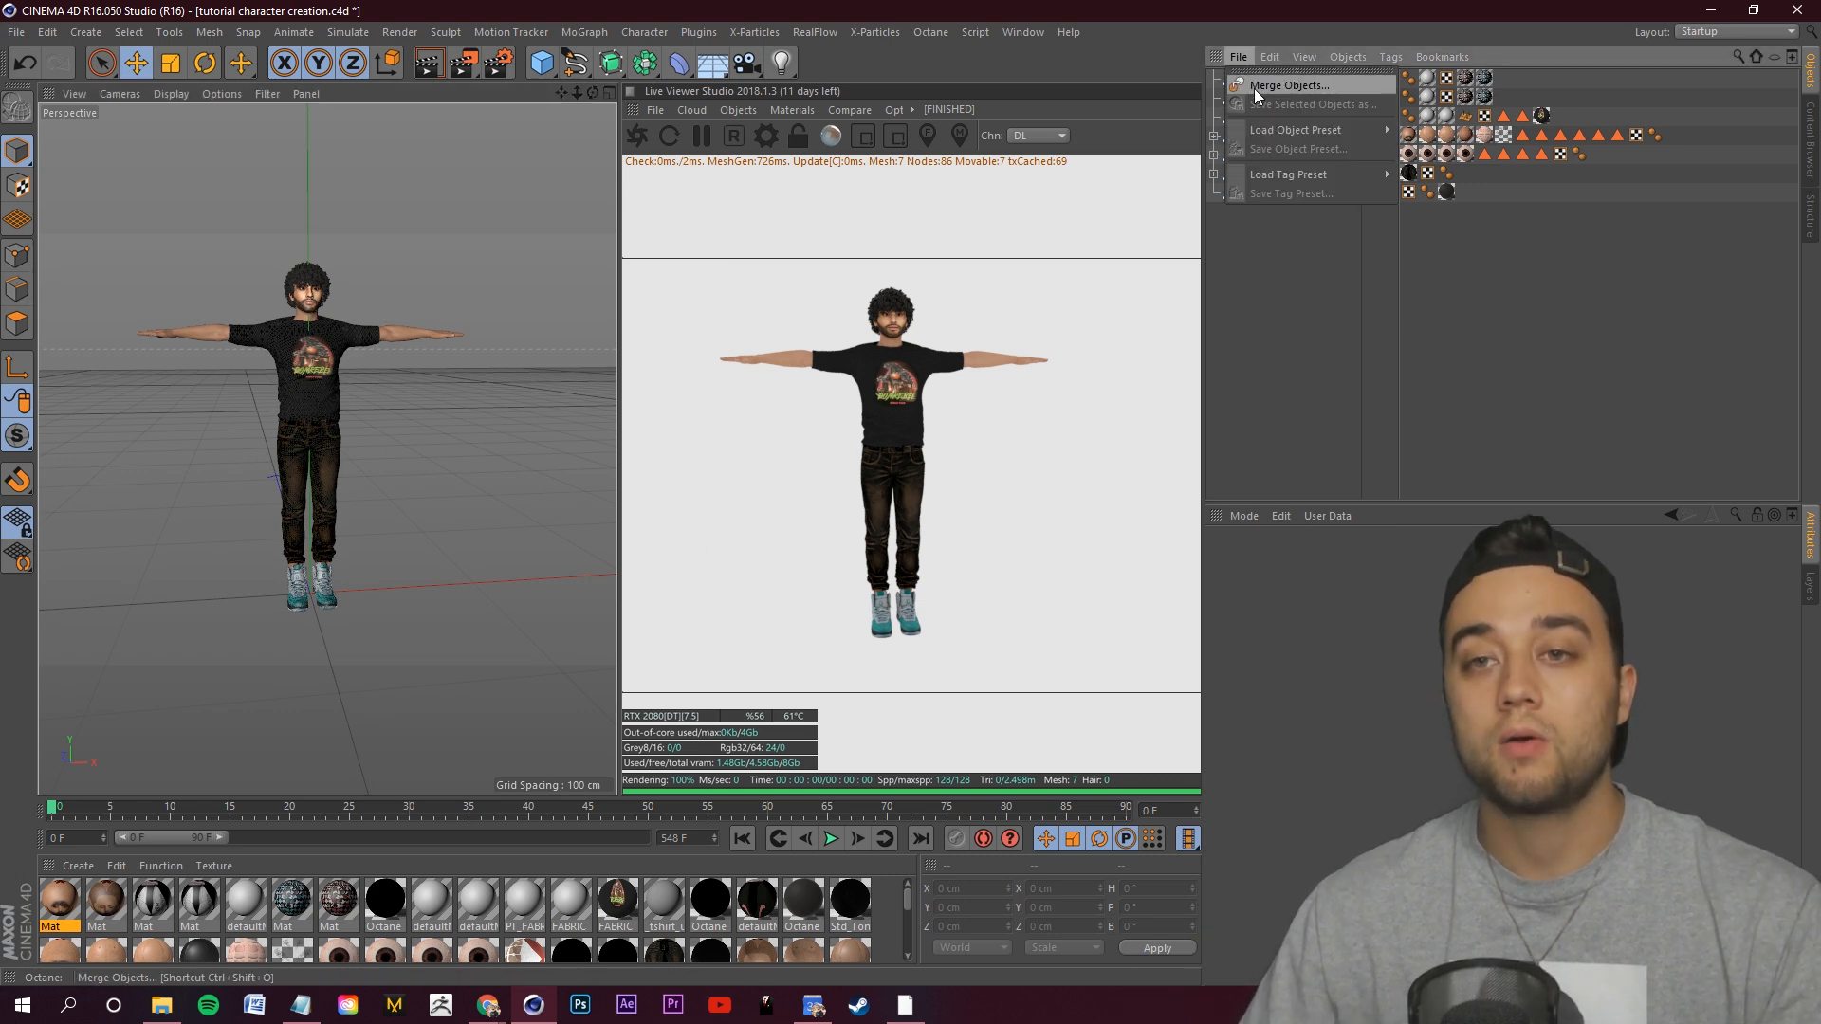
left_click(1252, 88)
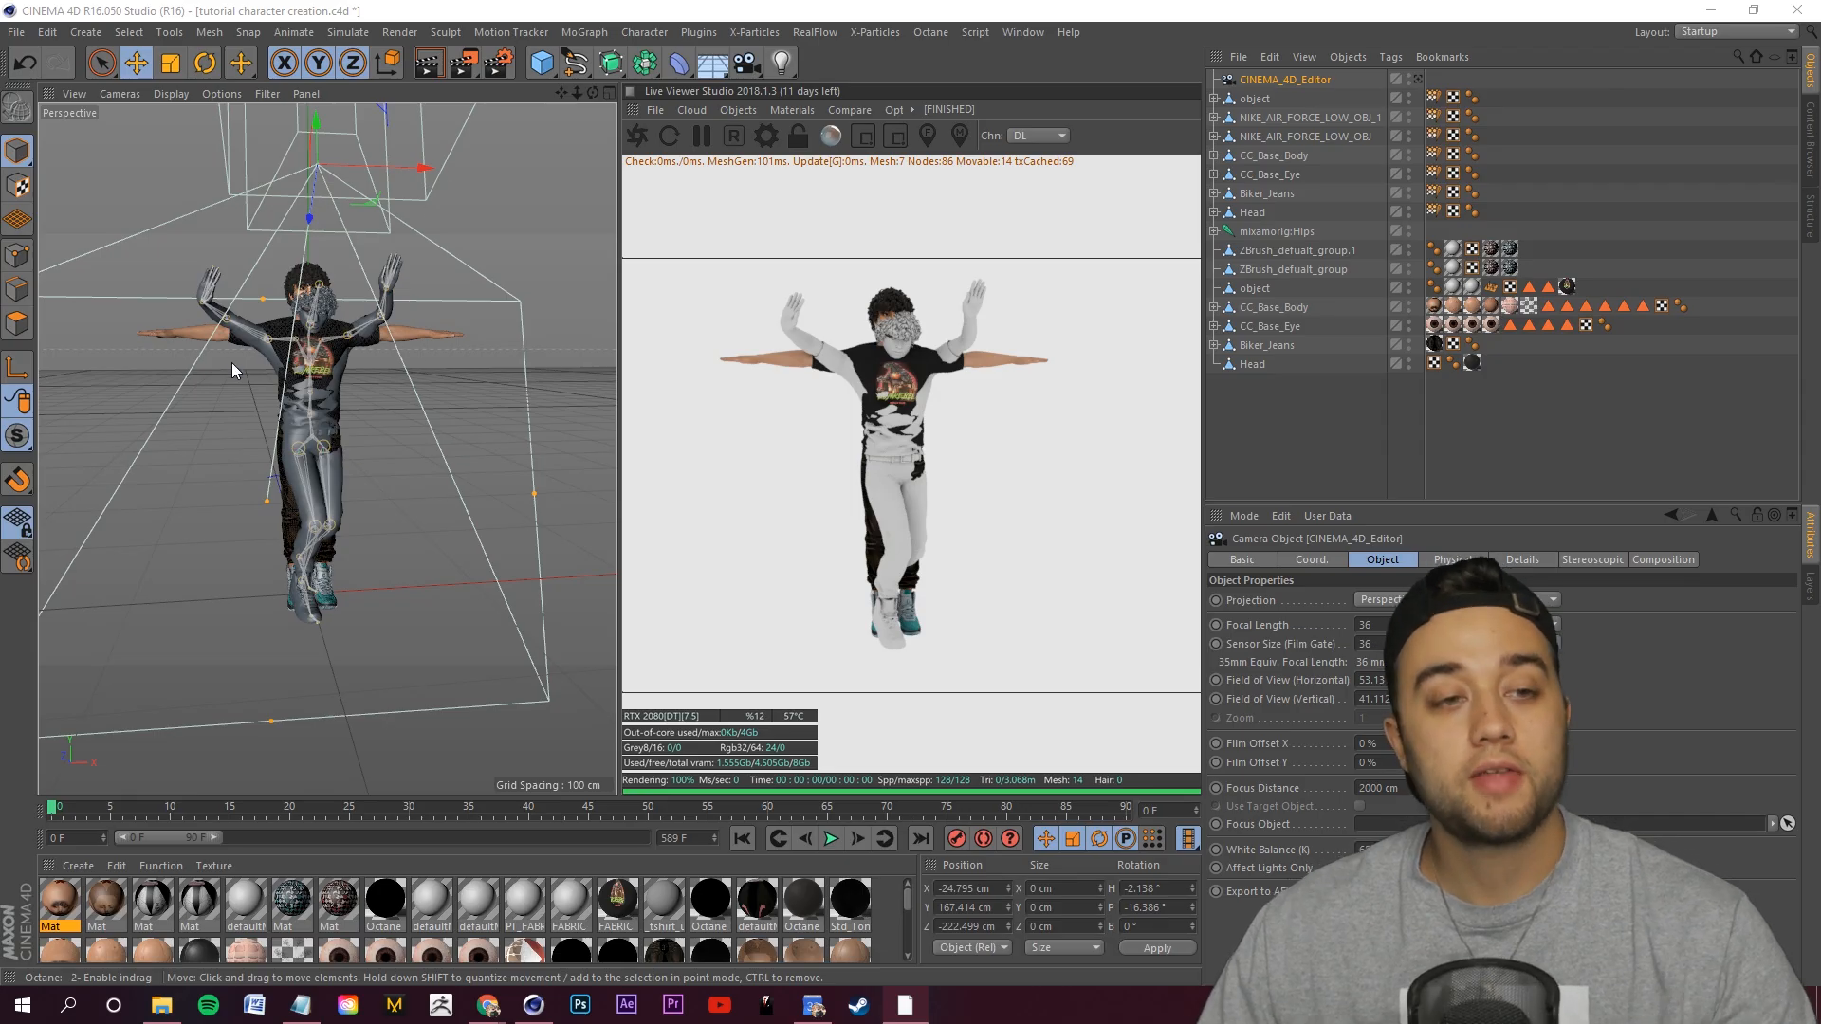
mouse_move(235, 370)
left_mouse_down("alt")
mouse_move(342, 385)
mouse_move(128, 376)
mouse_move(251, 353)
left_mouse_up("alt")
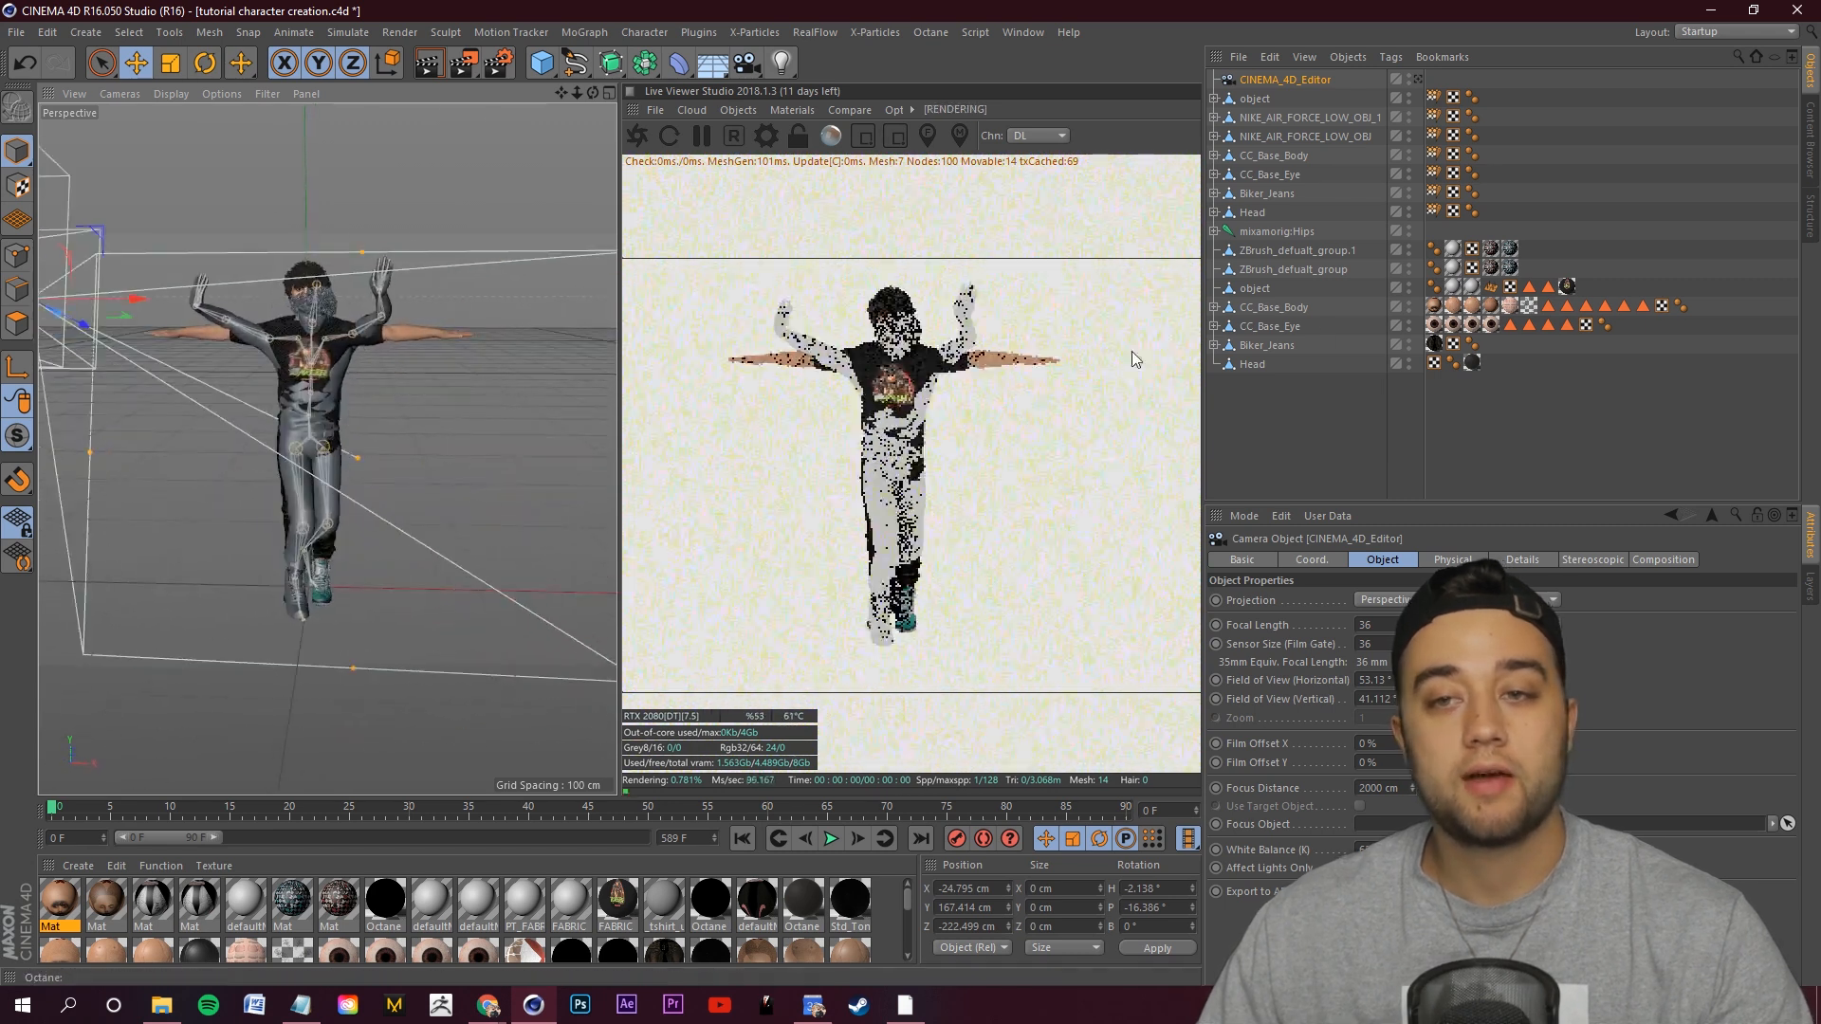
Group all the imported objects, from CINEMA_4D_Editor down to mixamorig:Hips, and name the group dancing.
left_click(1269, 81)
left_click(1280, 230, "shift")
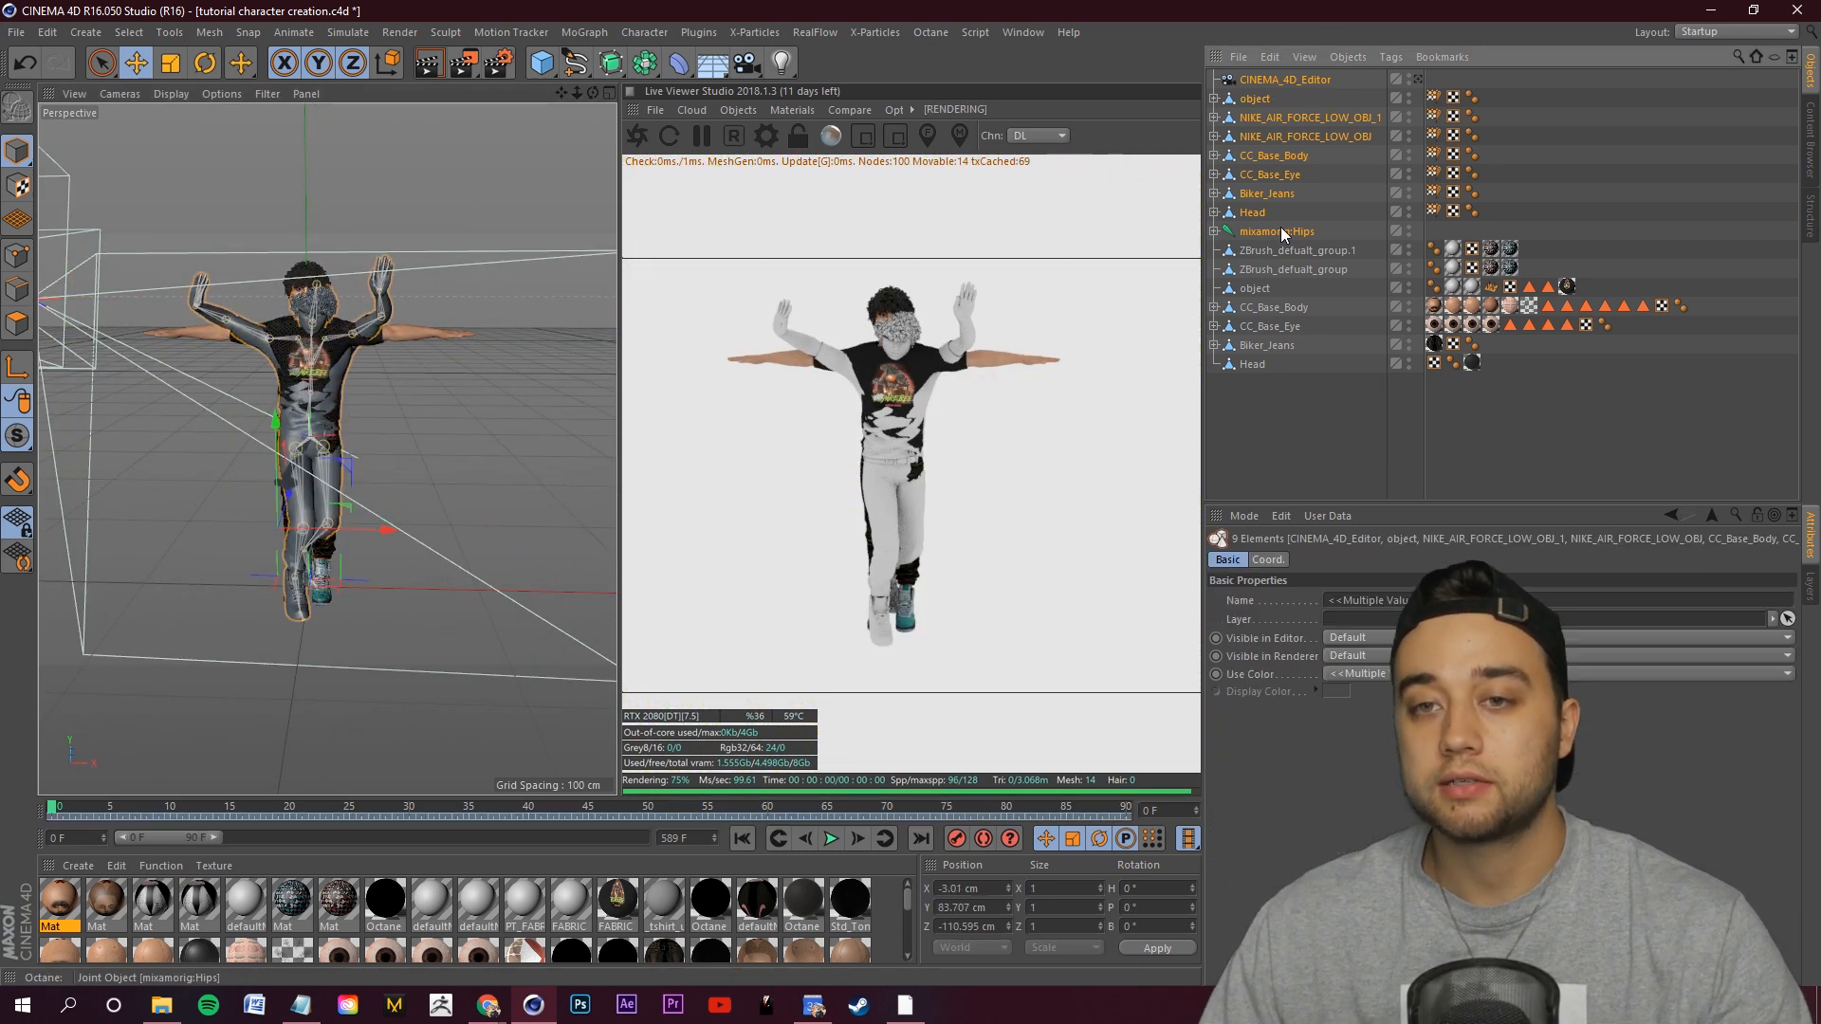
scroll(284, 441, "down", 6)
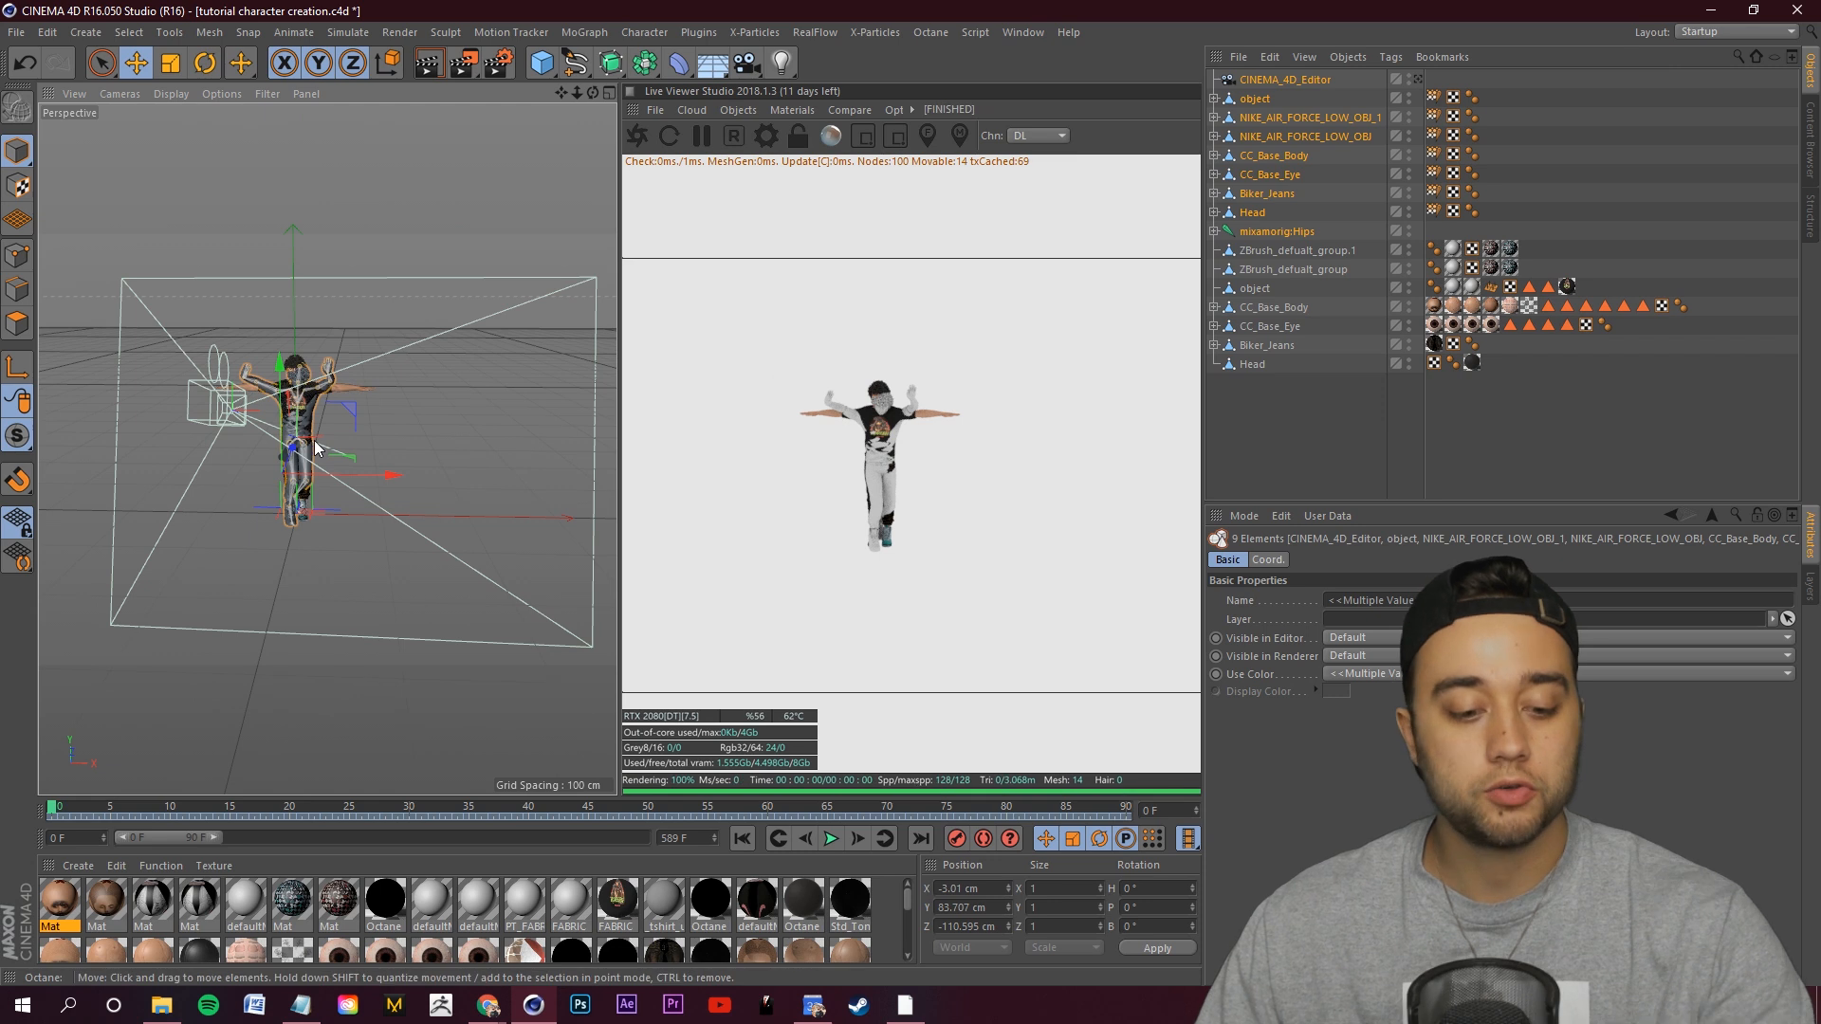
key("alt+g")
double_click(1252, 78)
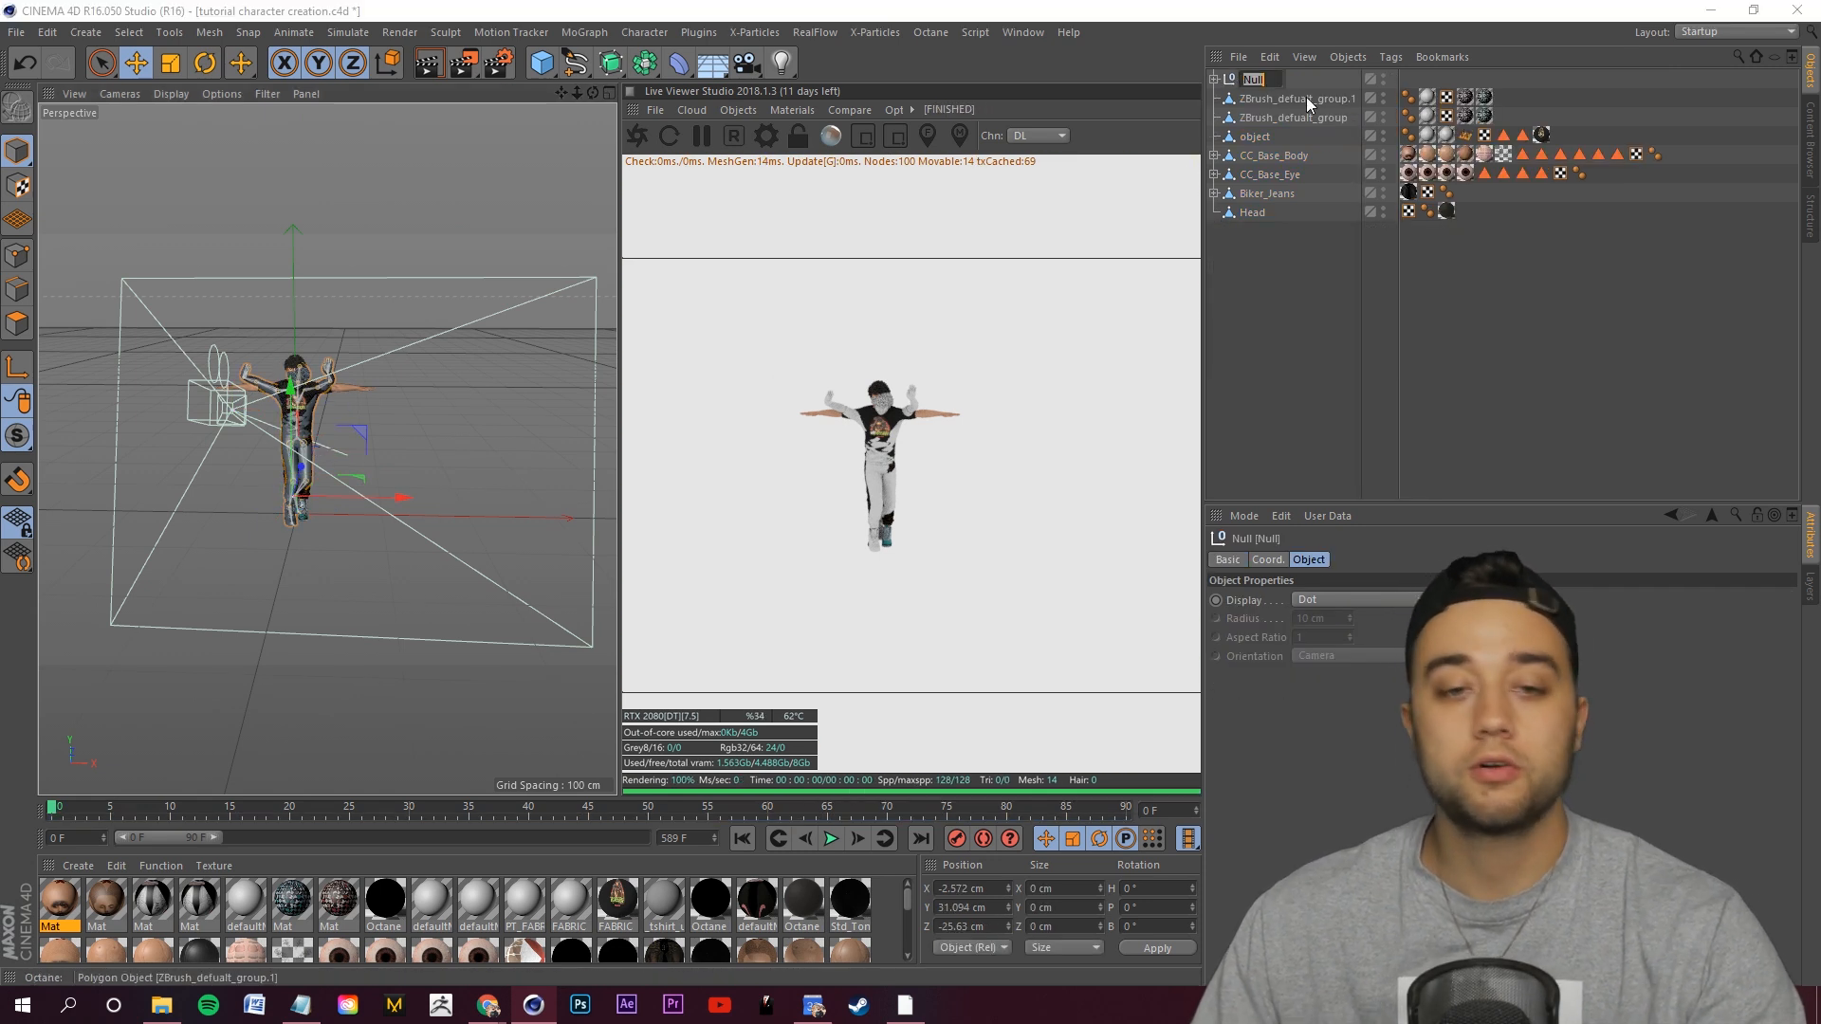
type("dan")
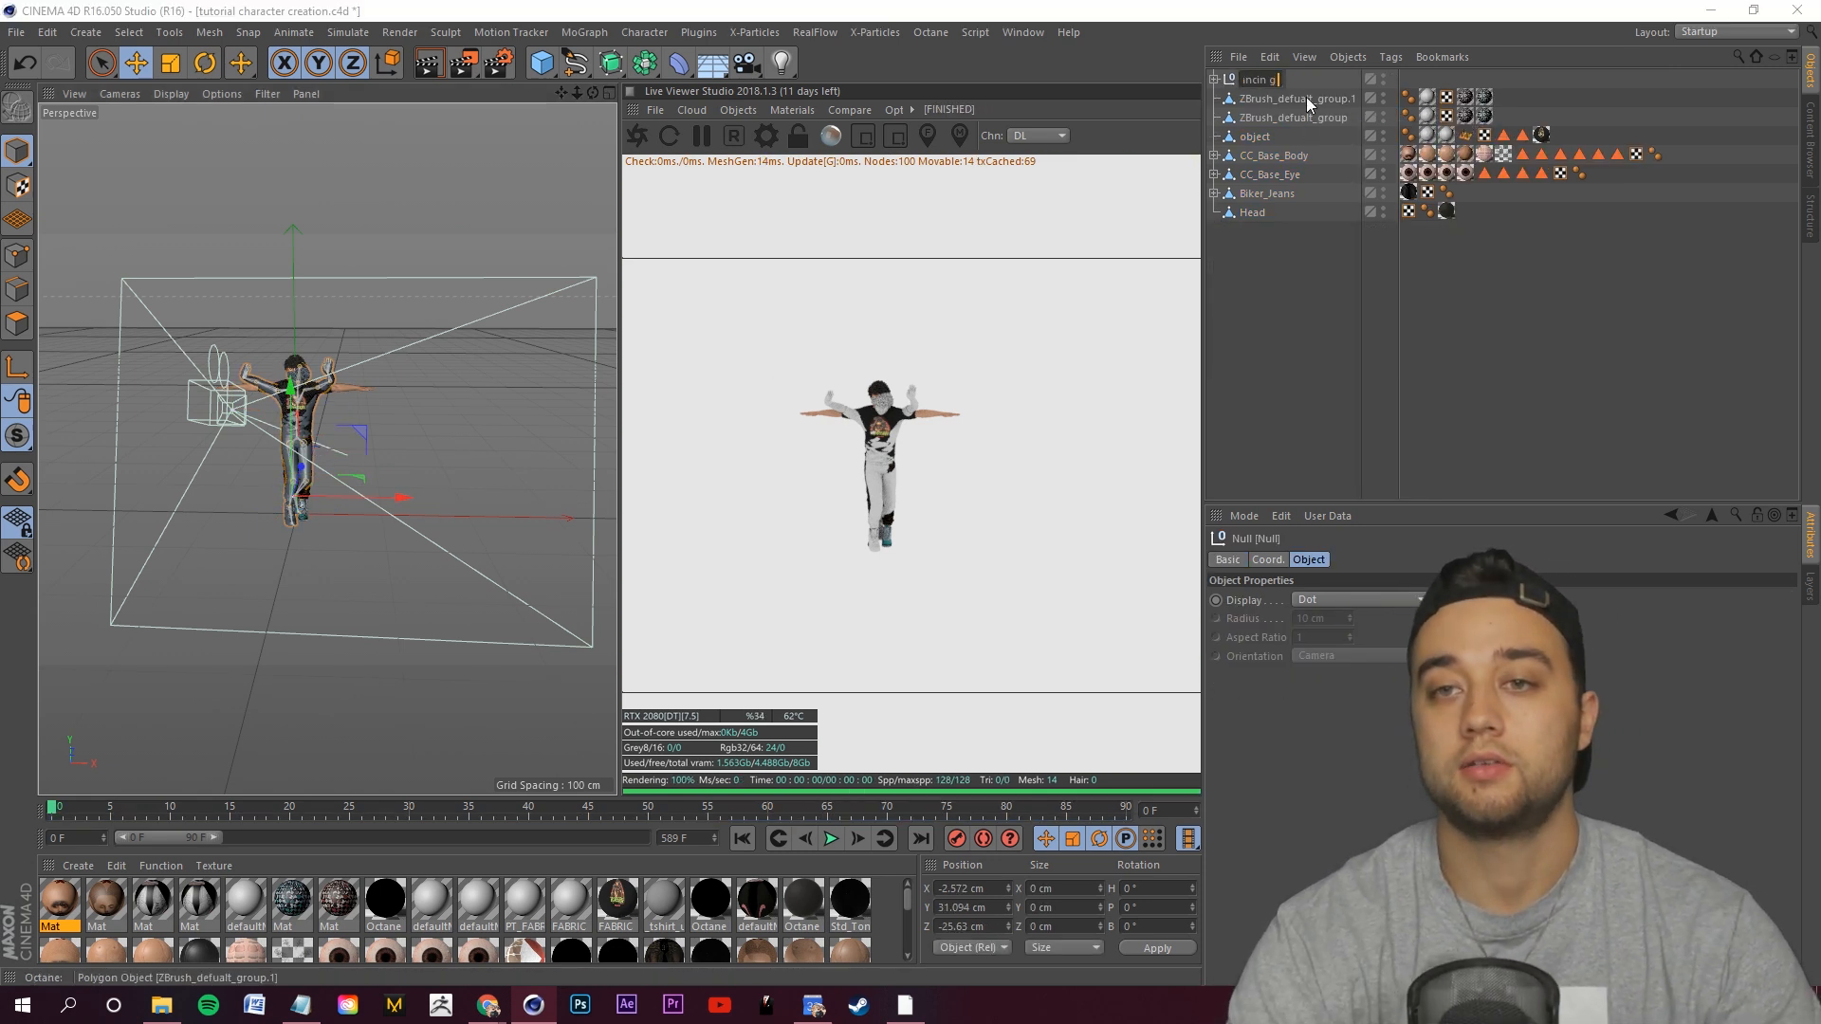
type("cin")
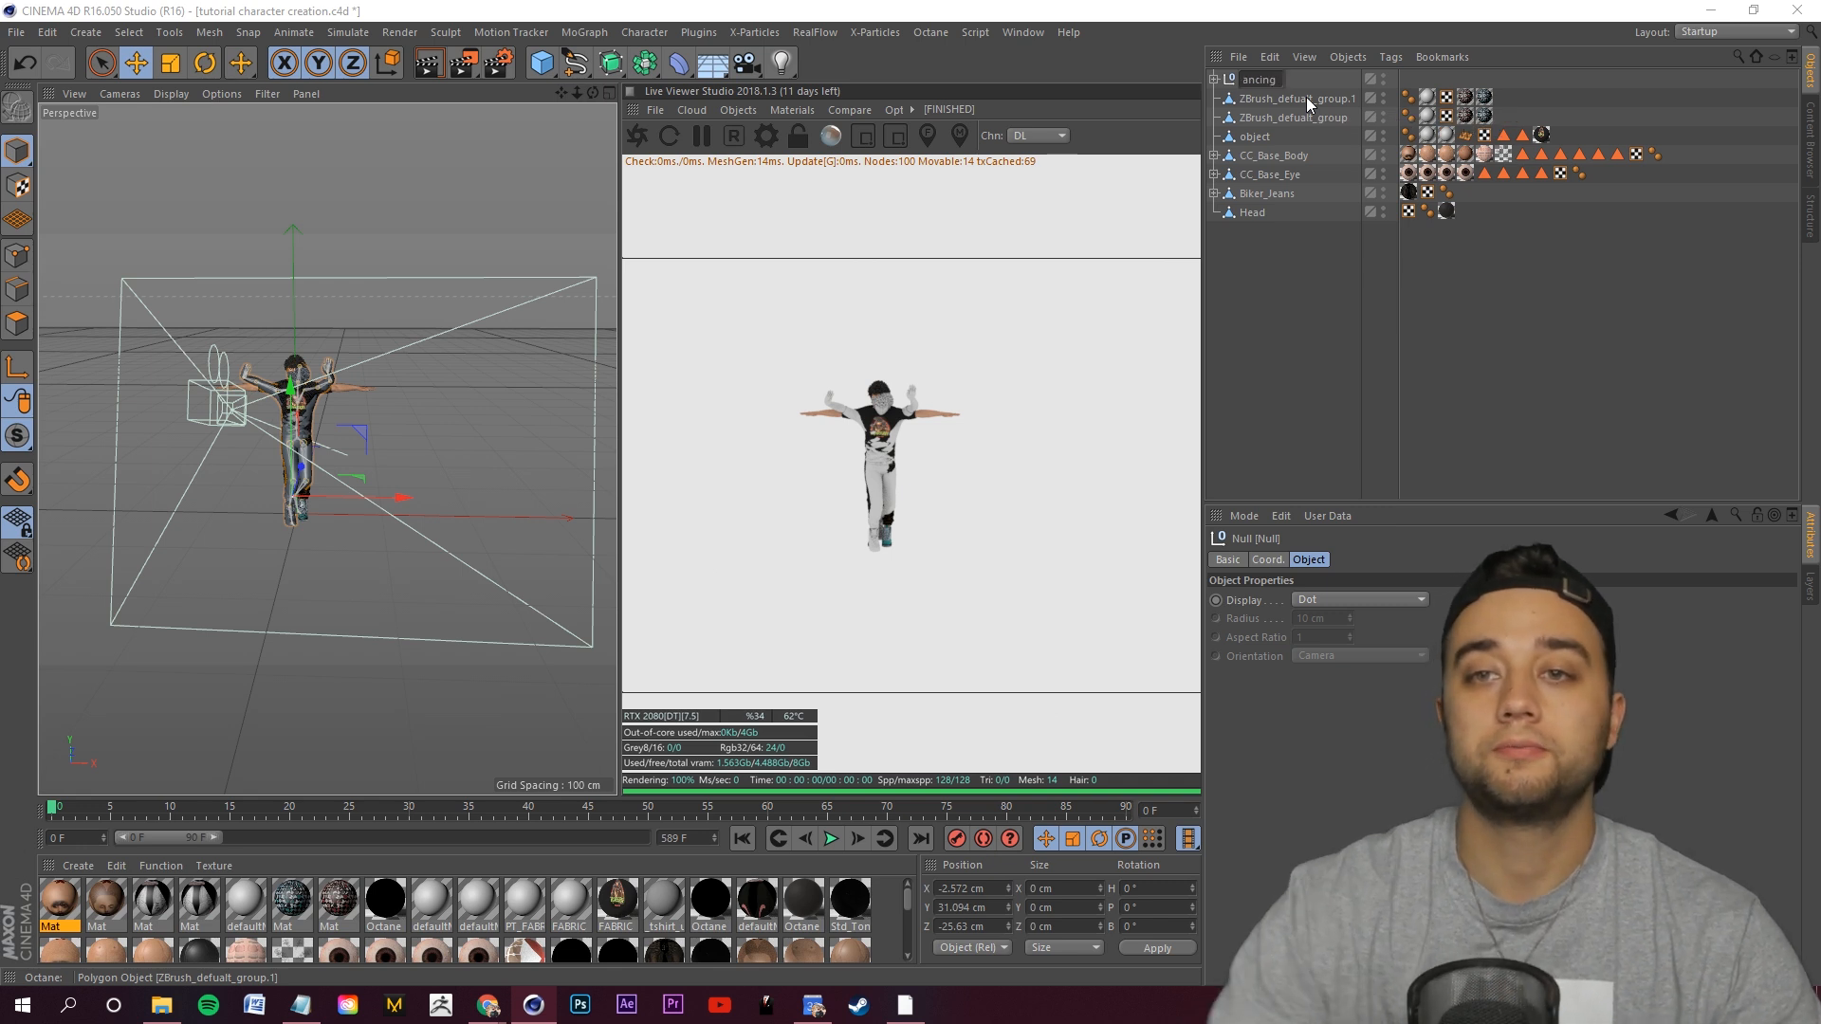
type("g")
key("Return")
Move the dancing group sideways beside the T-pose character and delete the imported camera from it.
left_click_drag(398, 500, 573, 499)
left_click(1214, 79)
left_click(1290, 98)
key("Delete")
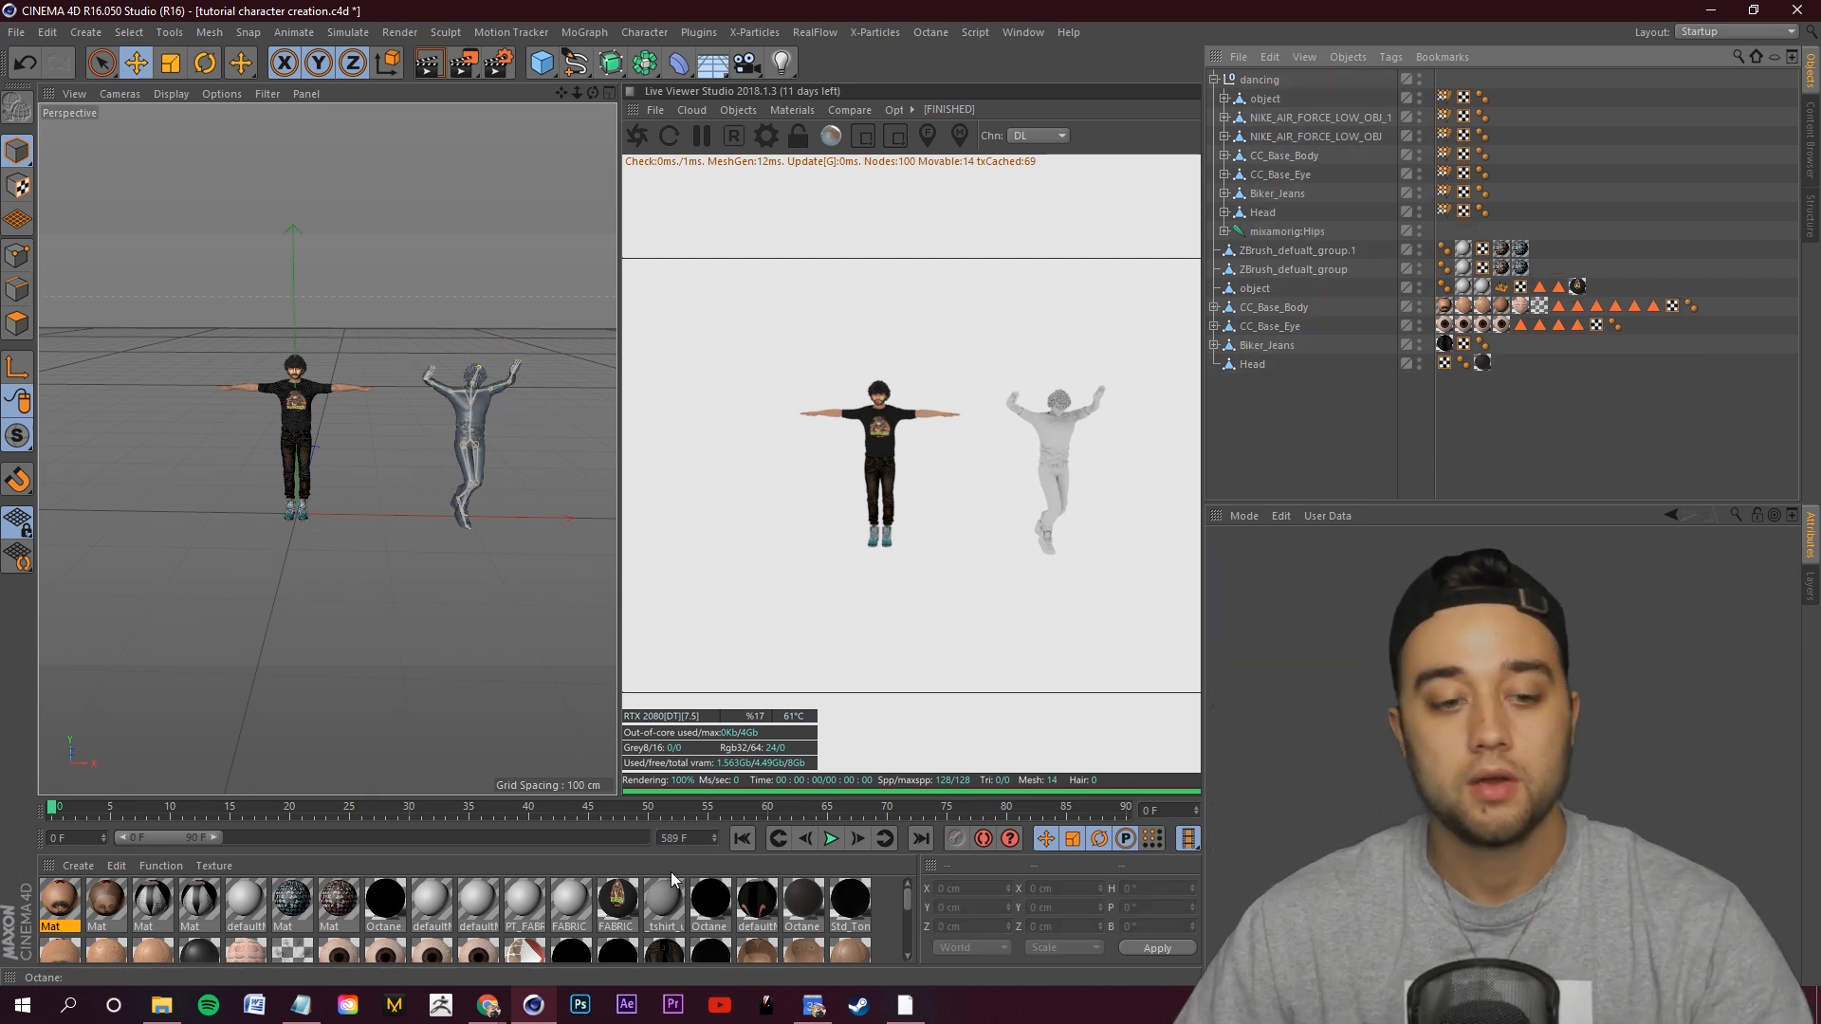
Preview the dance animation, stop it, go to frame 23 and check the untextured objects in the dancing group.
left_click(831, 838)
scroll(512, 484, "up", 3)
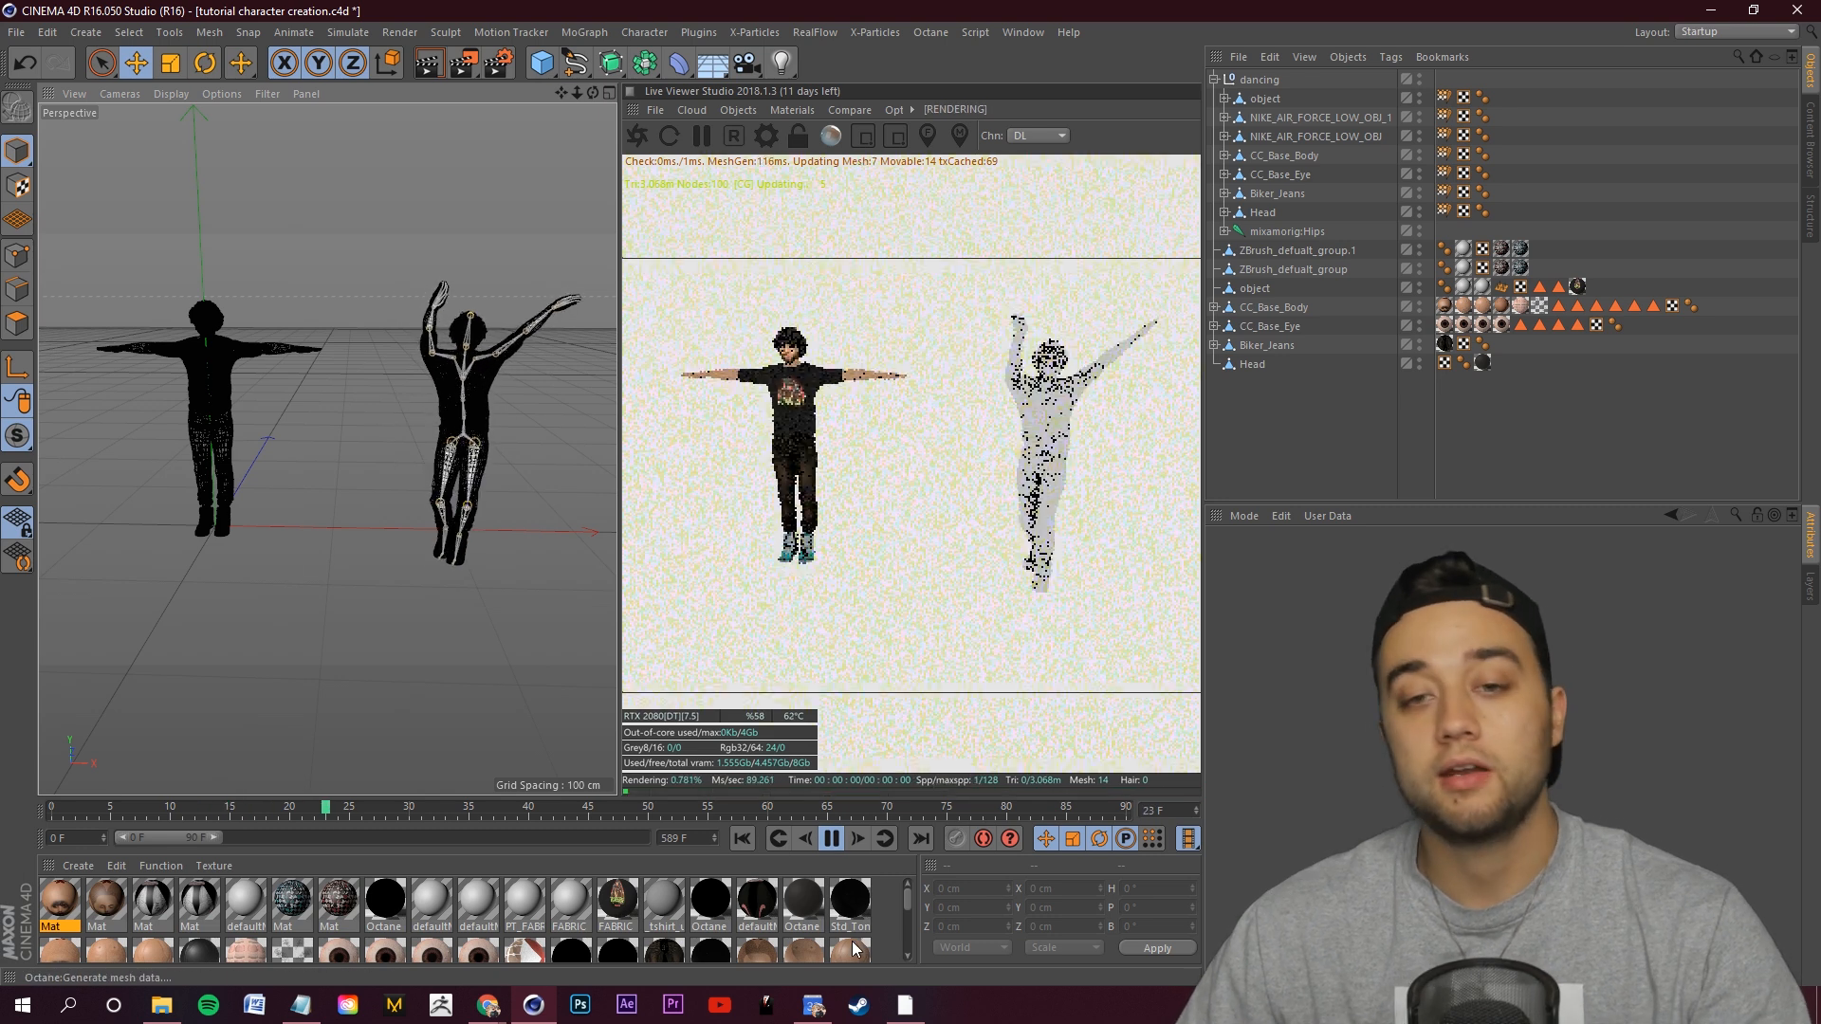
left_click(839, 838)
left_click_drag(645, 808, 325, 814)
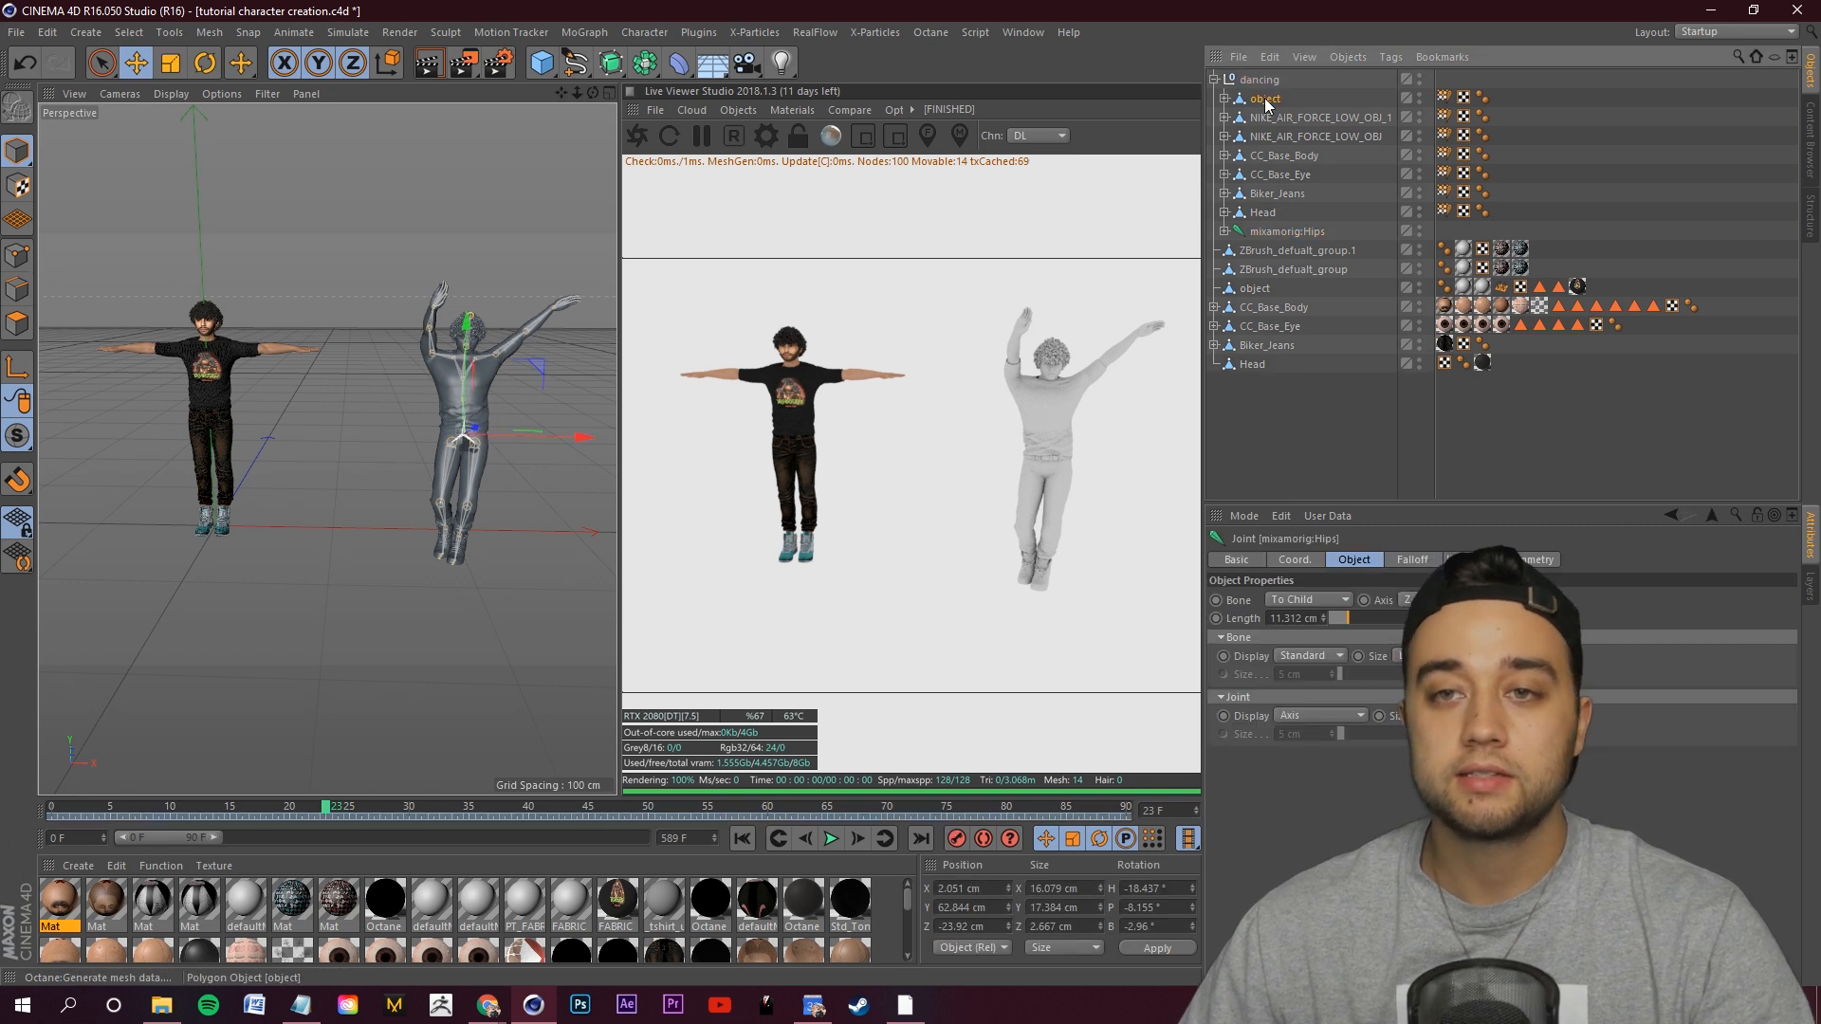
left_click(1272, 137)
left_click(1277, 194)
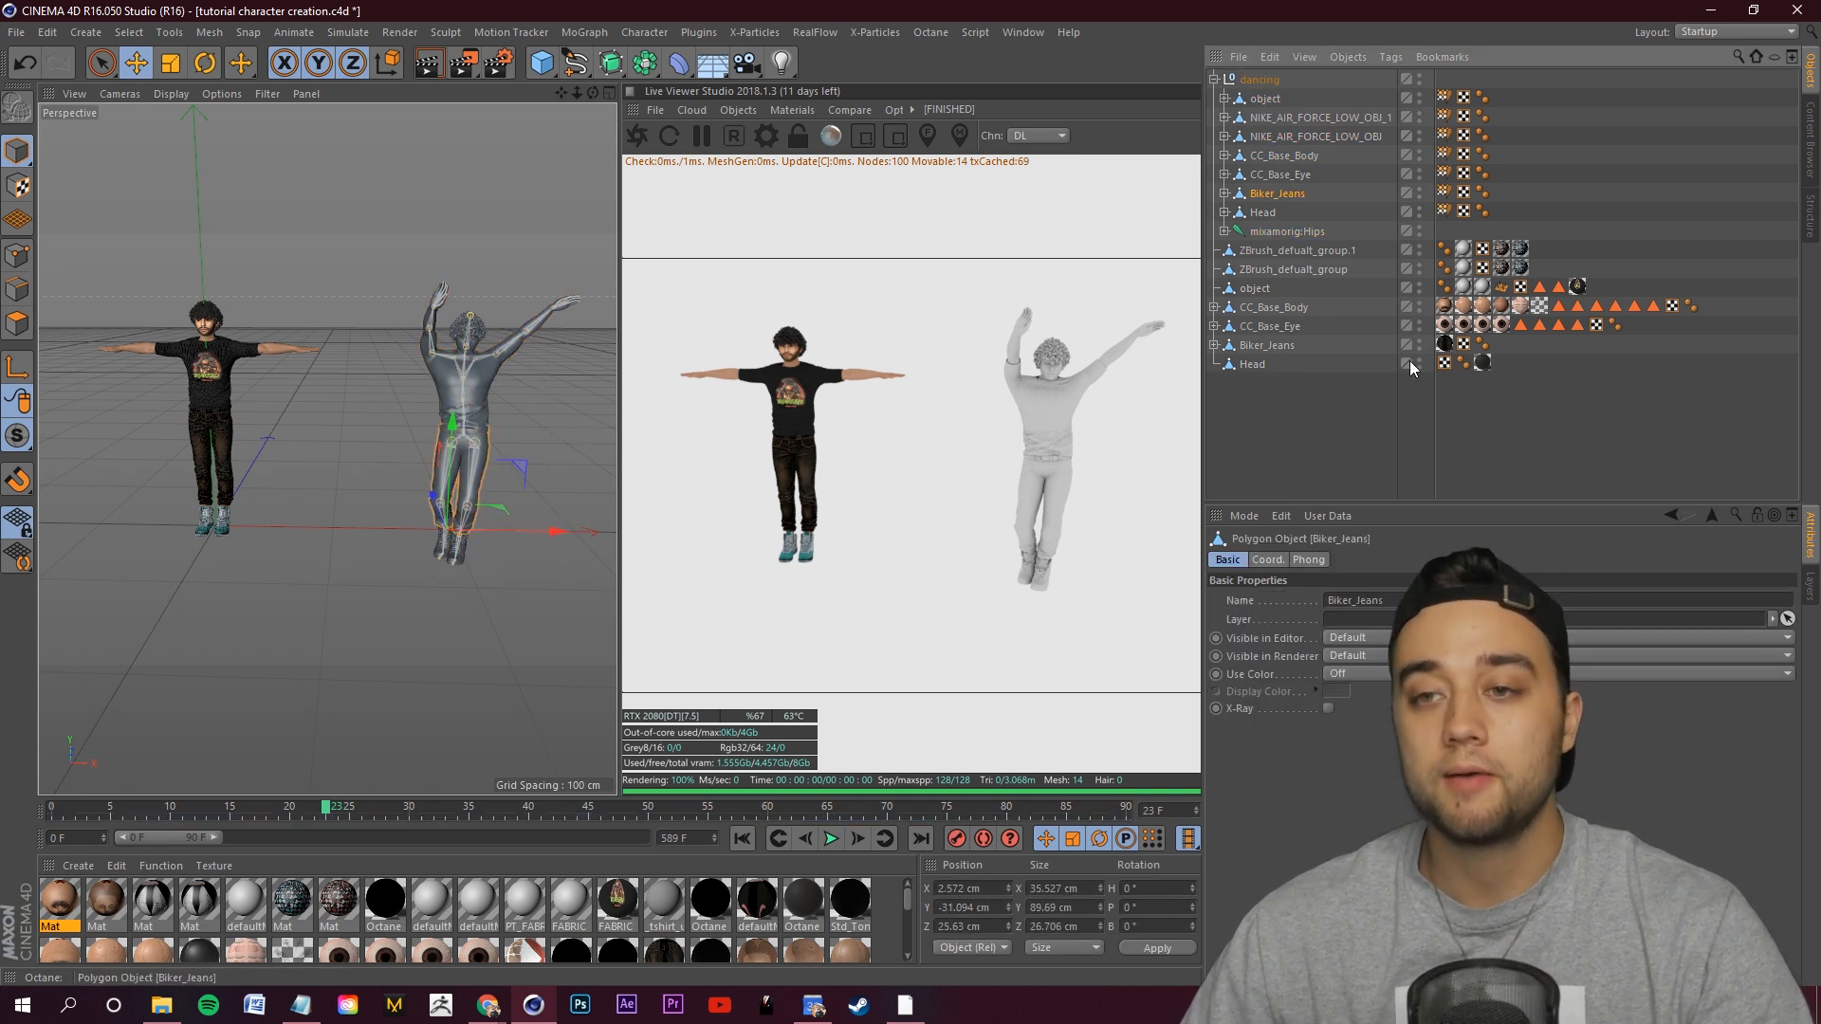
Group the original character's objects, from ZBrush_defualt_group.1 to Head, and name the group TPOSE.
left_click(1281, 254)
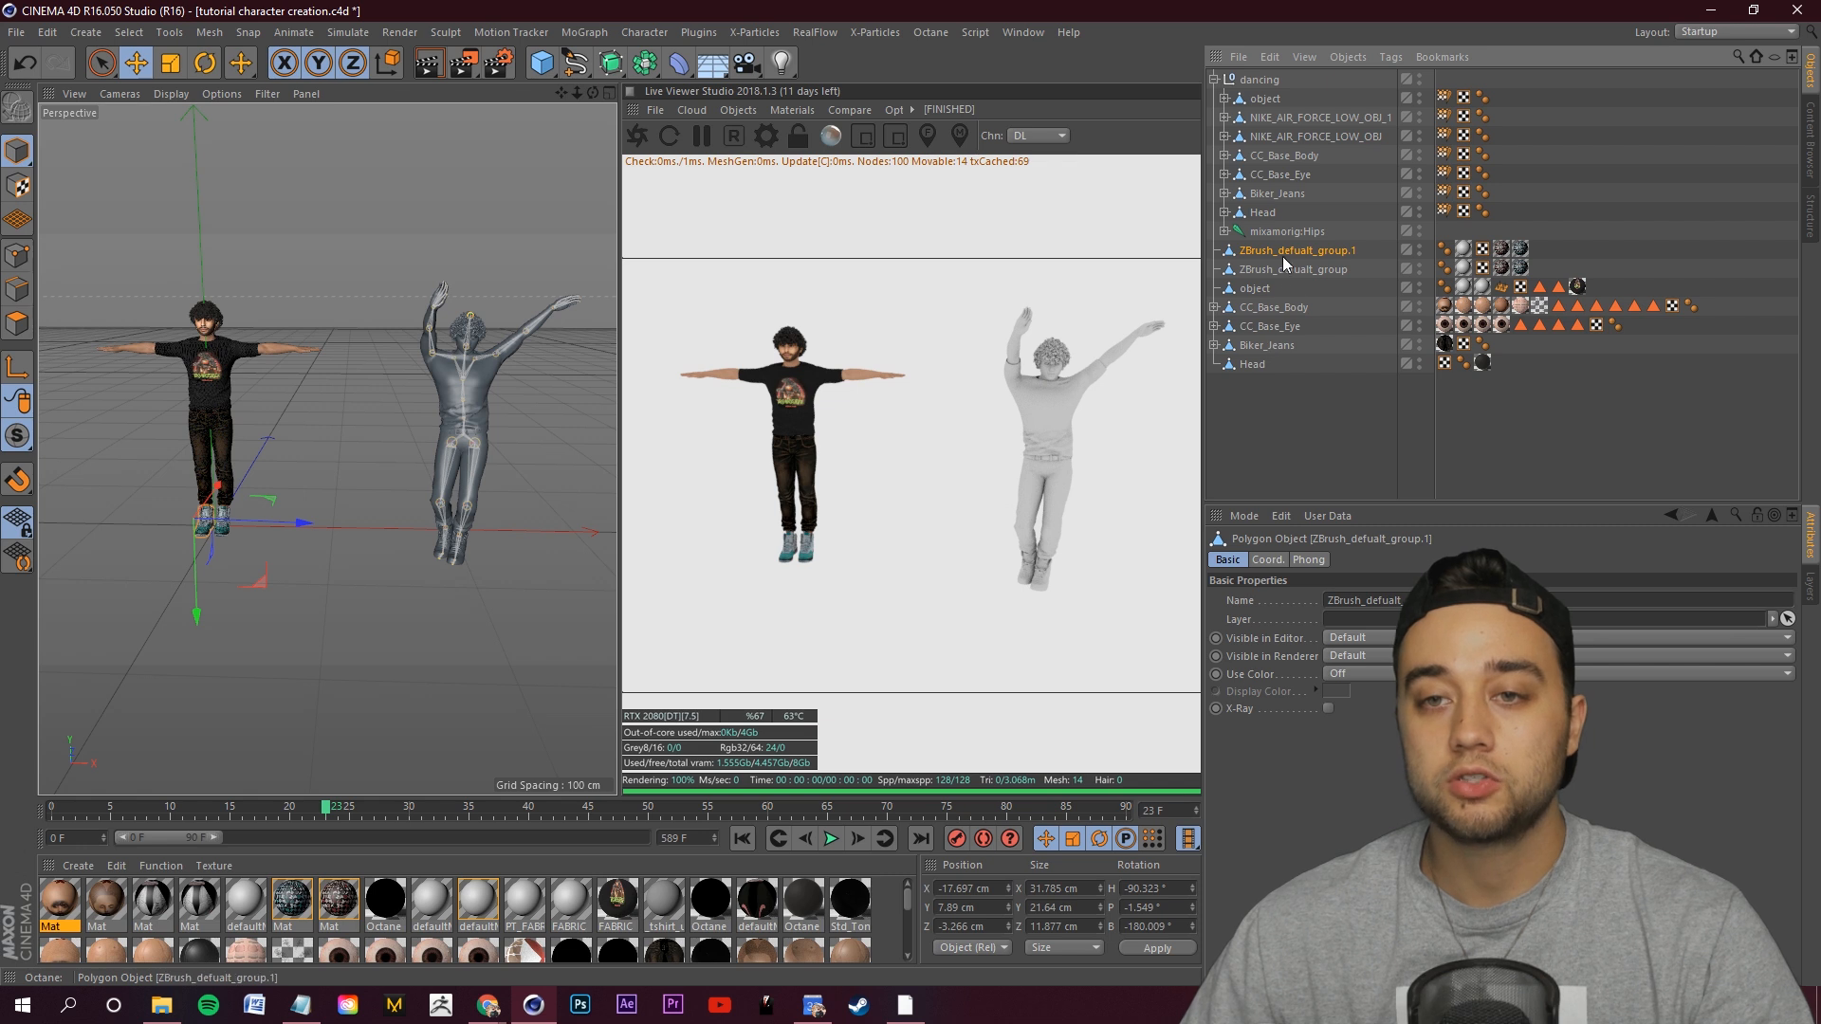
left_click(1271, 368, "shift")
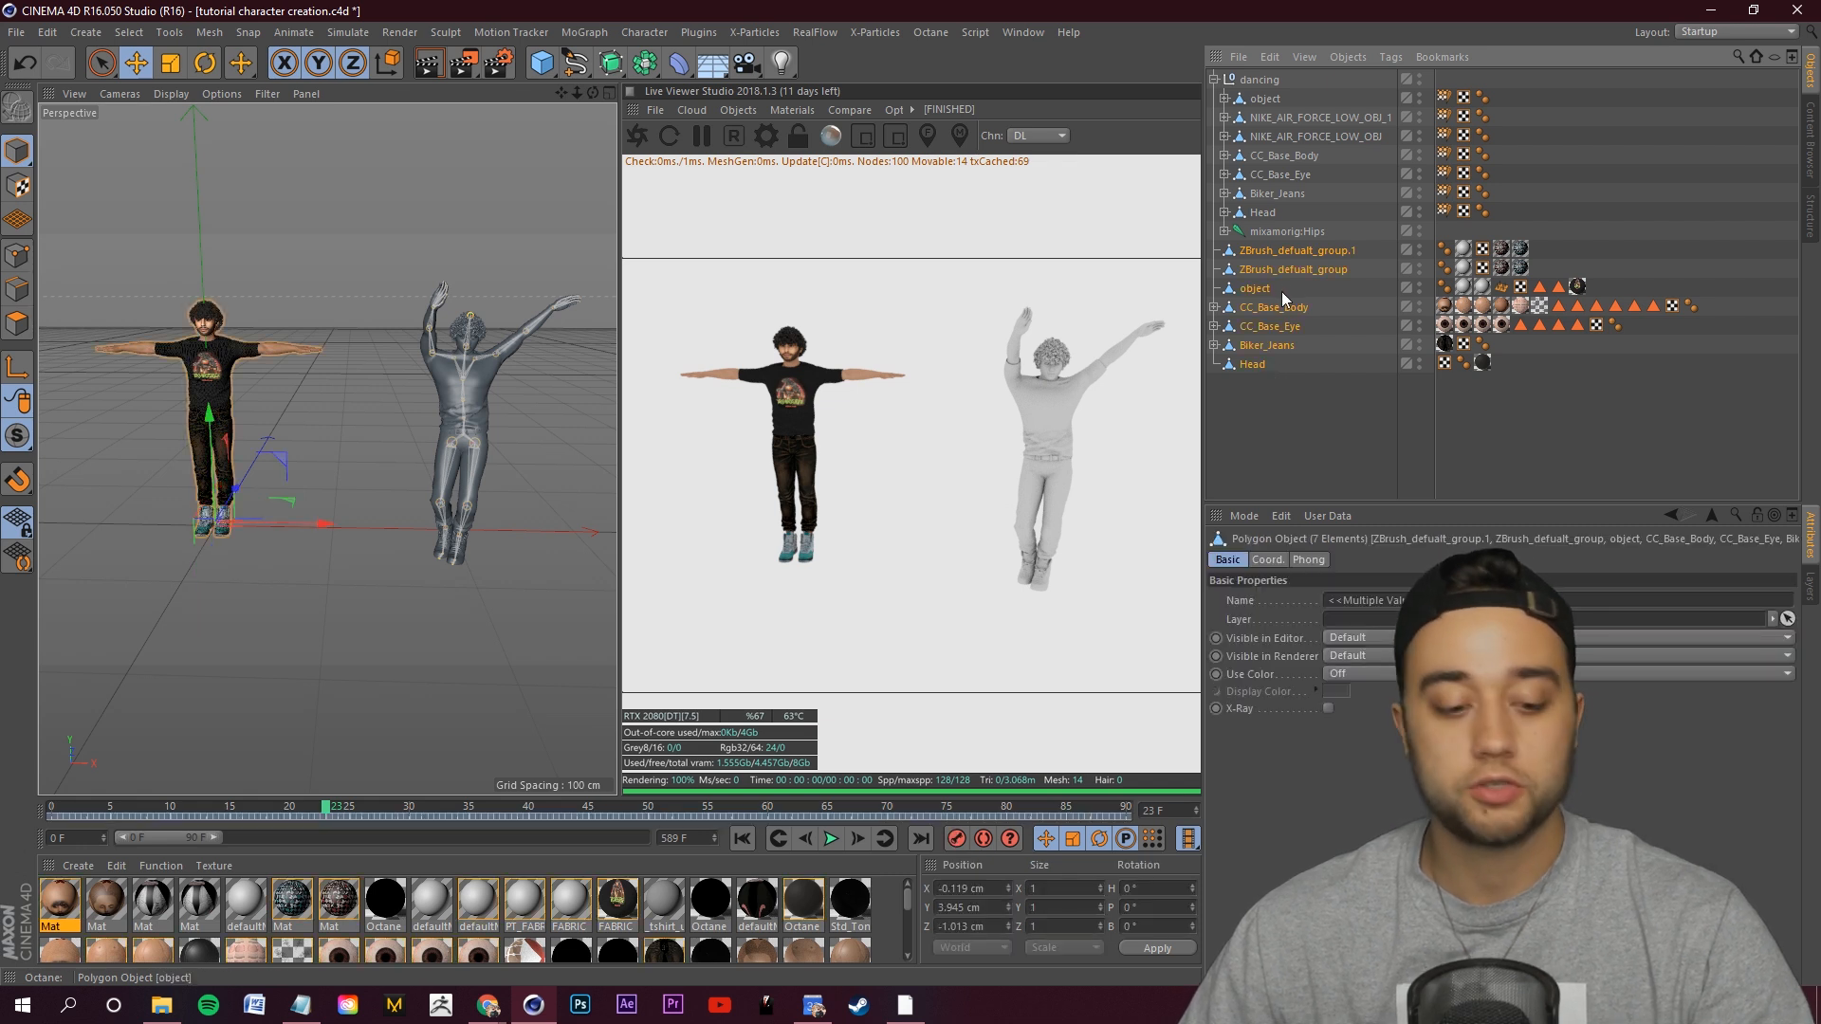
key("alt+g")
double_click(1250, 252)
type("T")
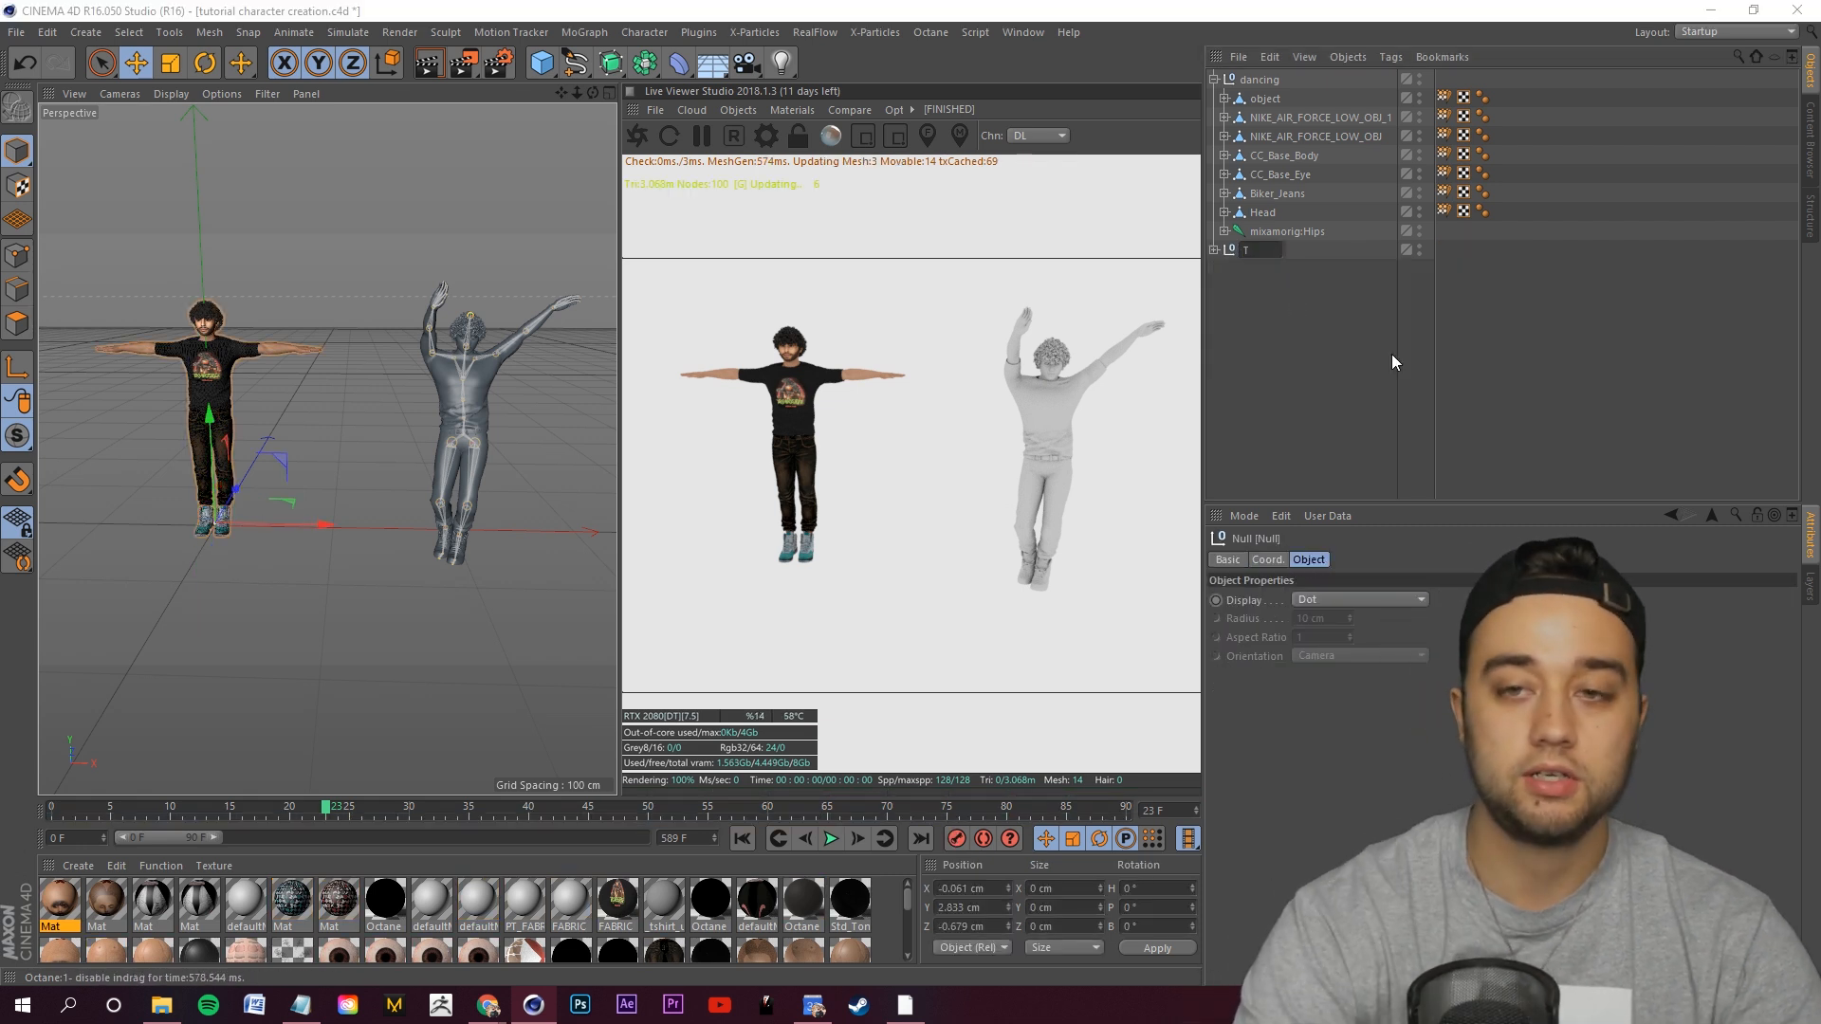
type("POSE")
key("Return")
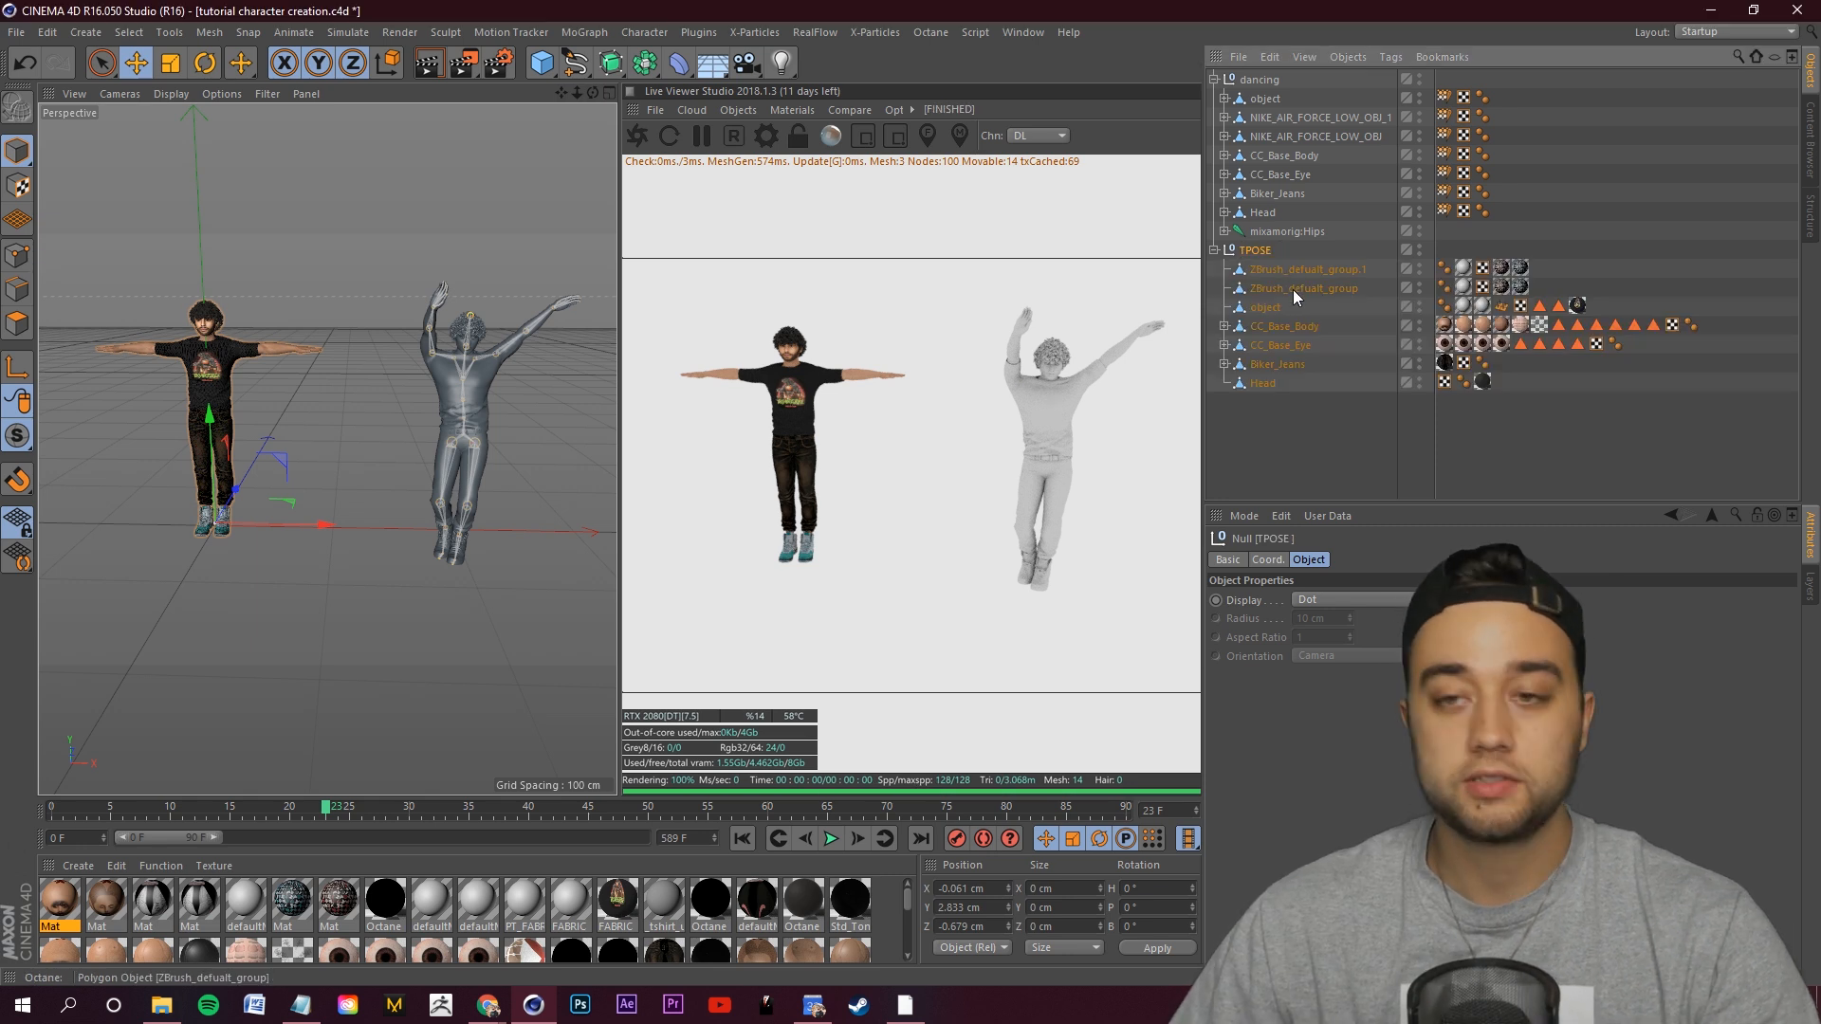
Save the project and make a copy of the TPOSE group above the dancing group.
key("ctrl+s")
left_click(1007, 604)
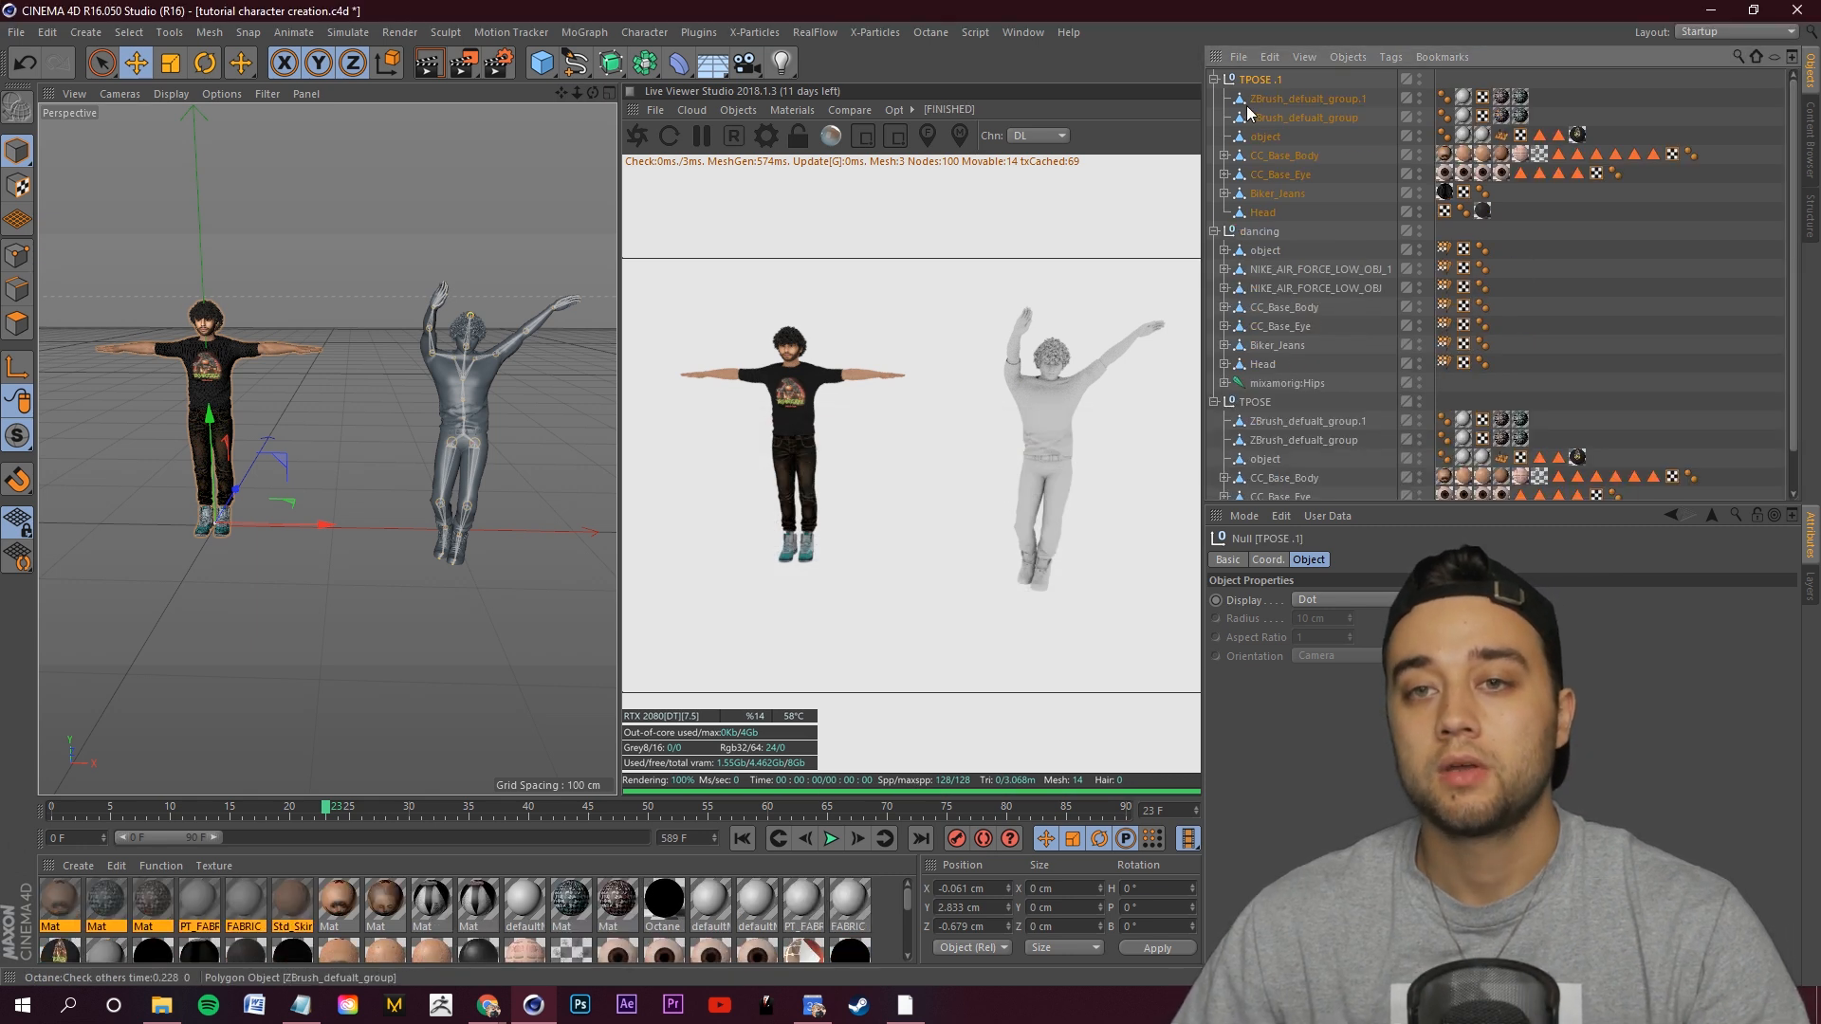
left_click(1314, 101)
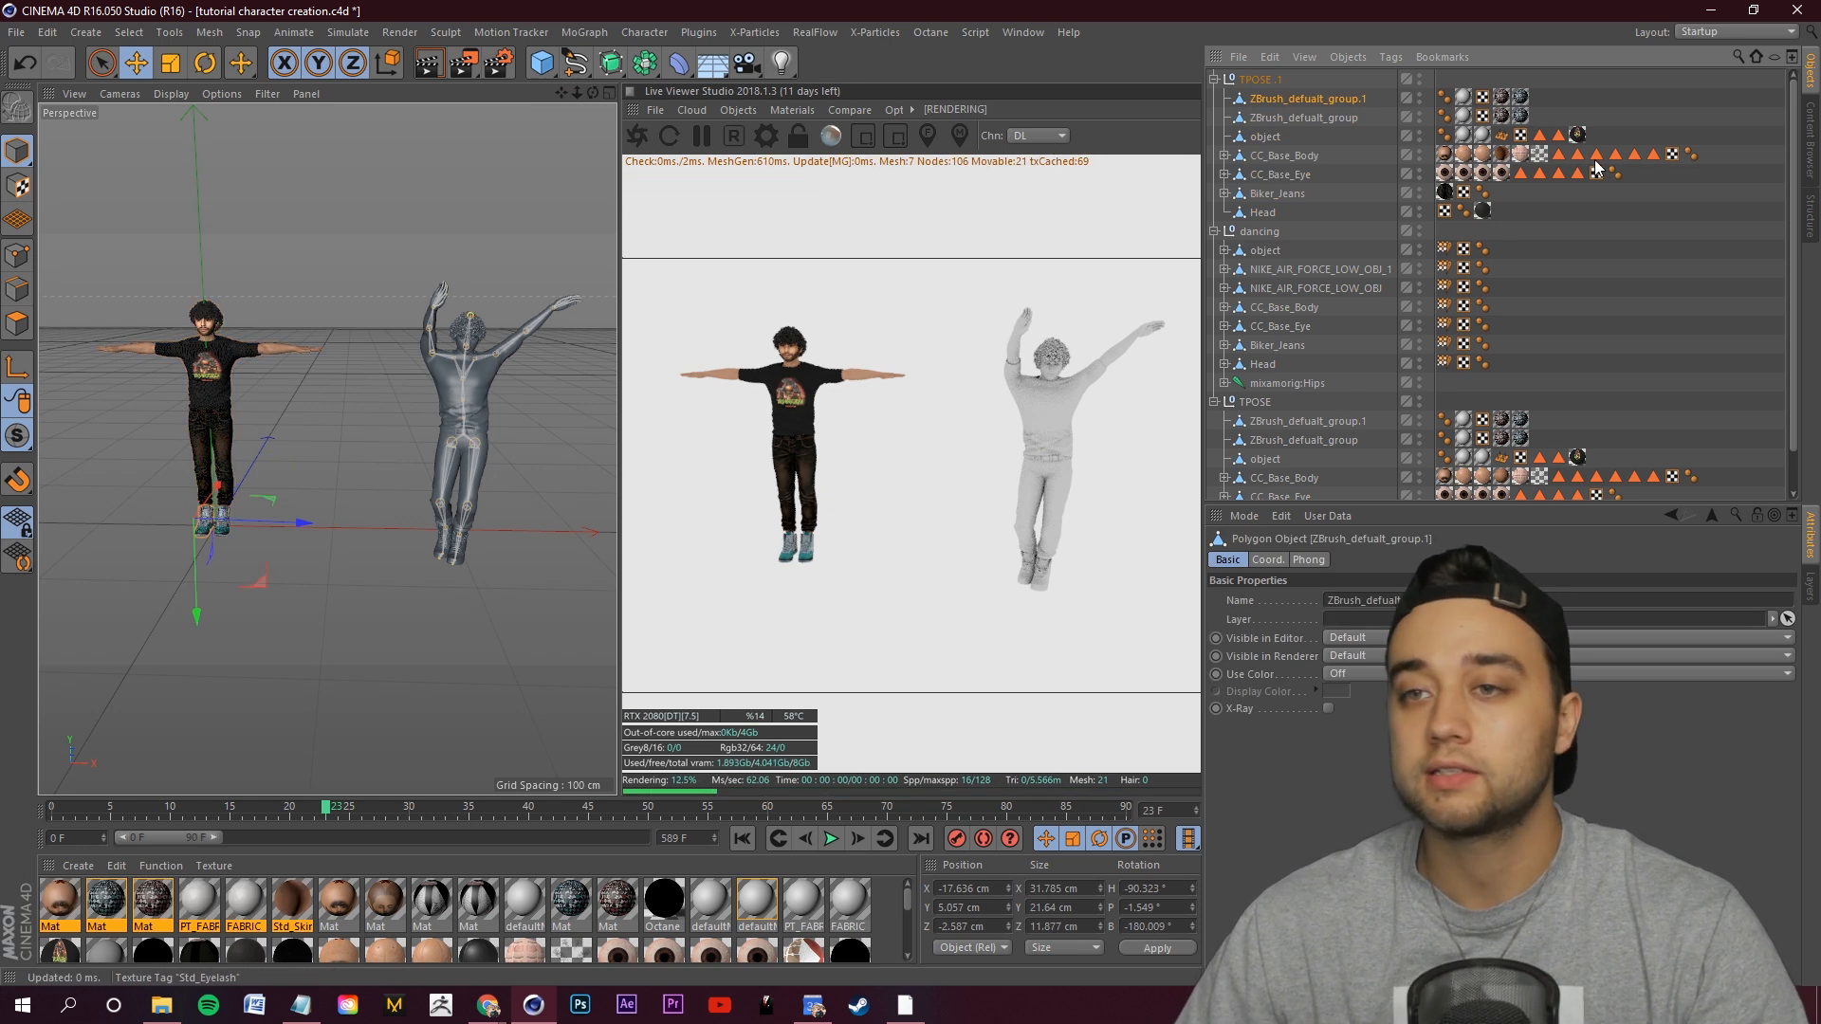
left_click(1266, 251)
left_click(1276, 384)
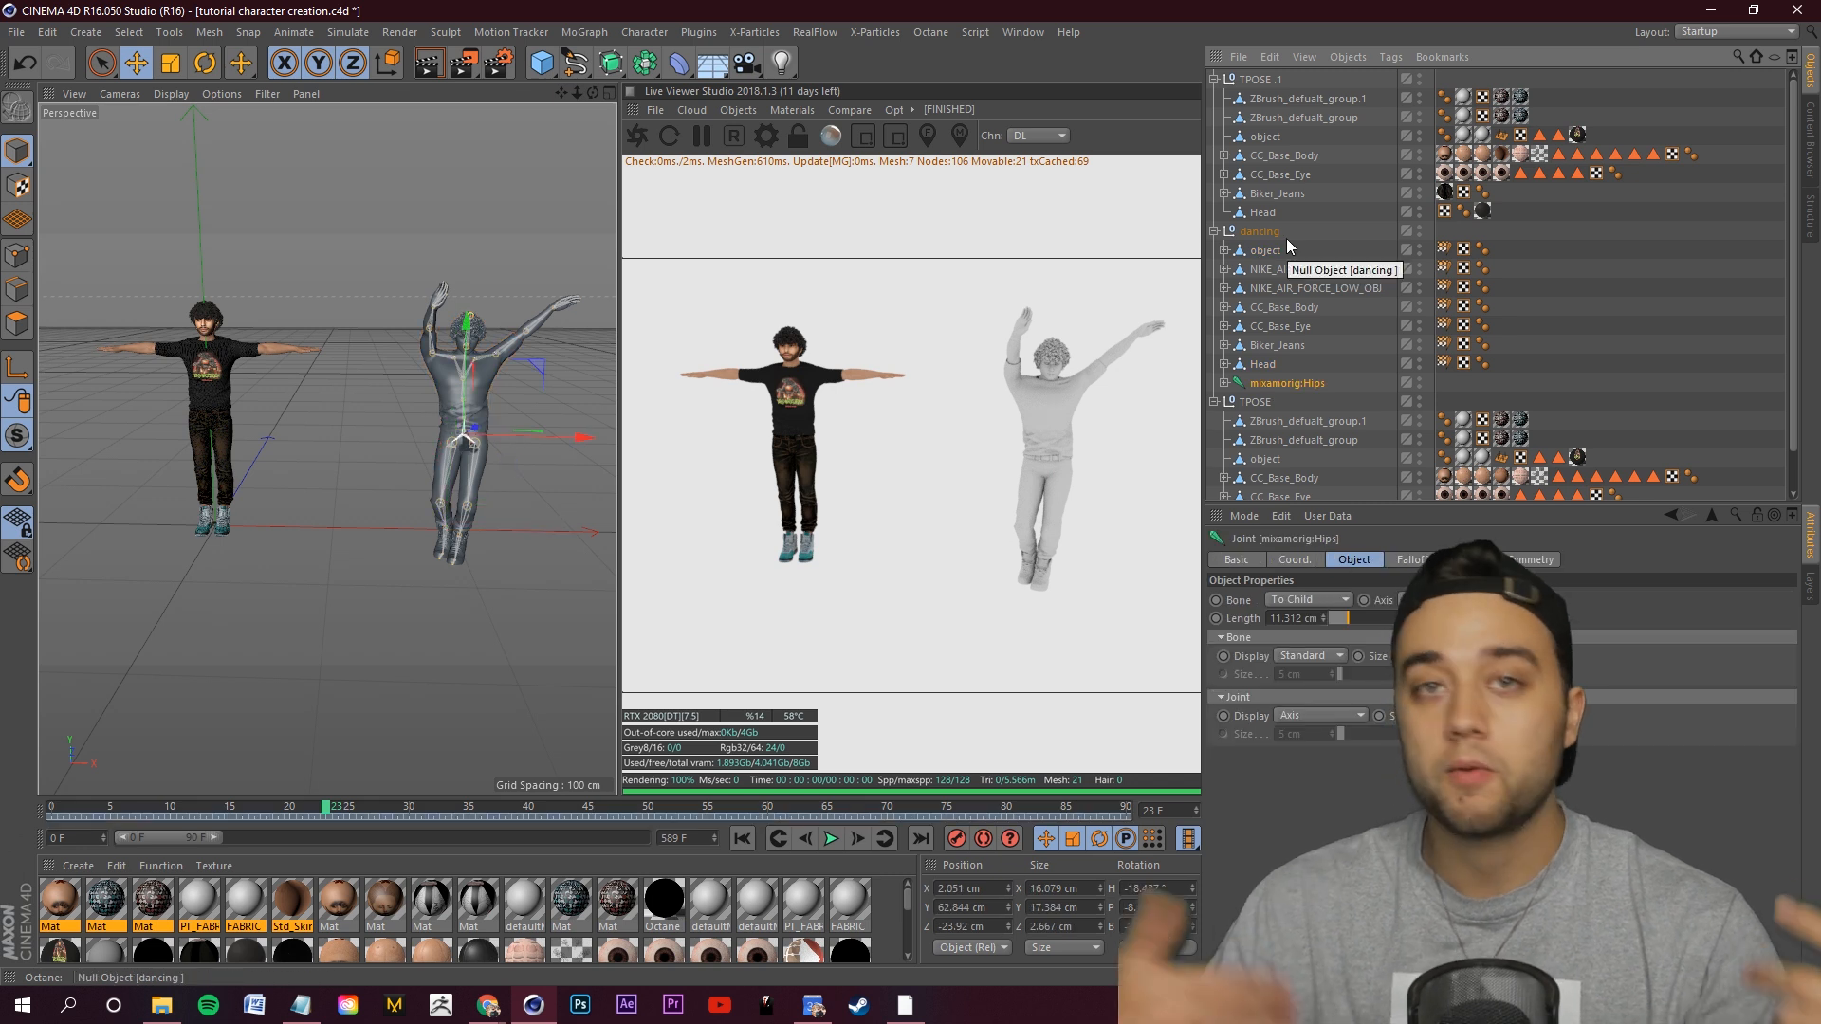
Transfer the Head's UVW, Phong and texture tags and the Biker_Jeans tags from TPOSE .1 to their dancing counterparts.
left_click(1358, 214)
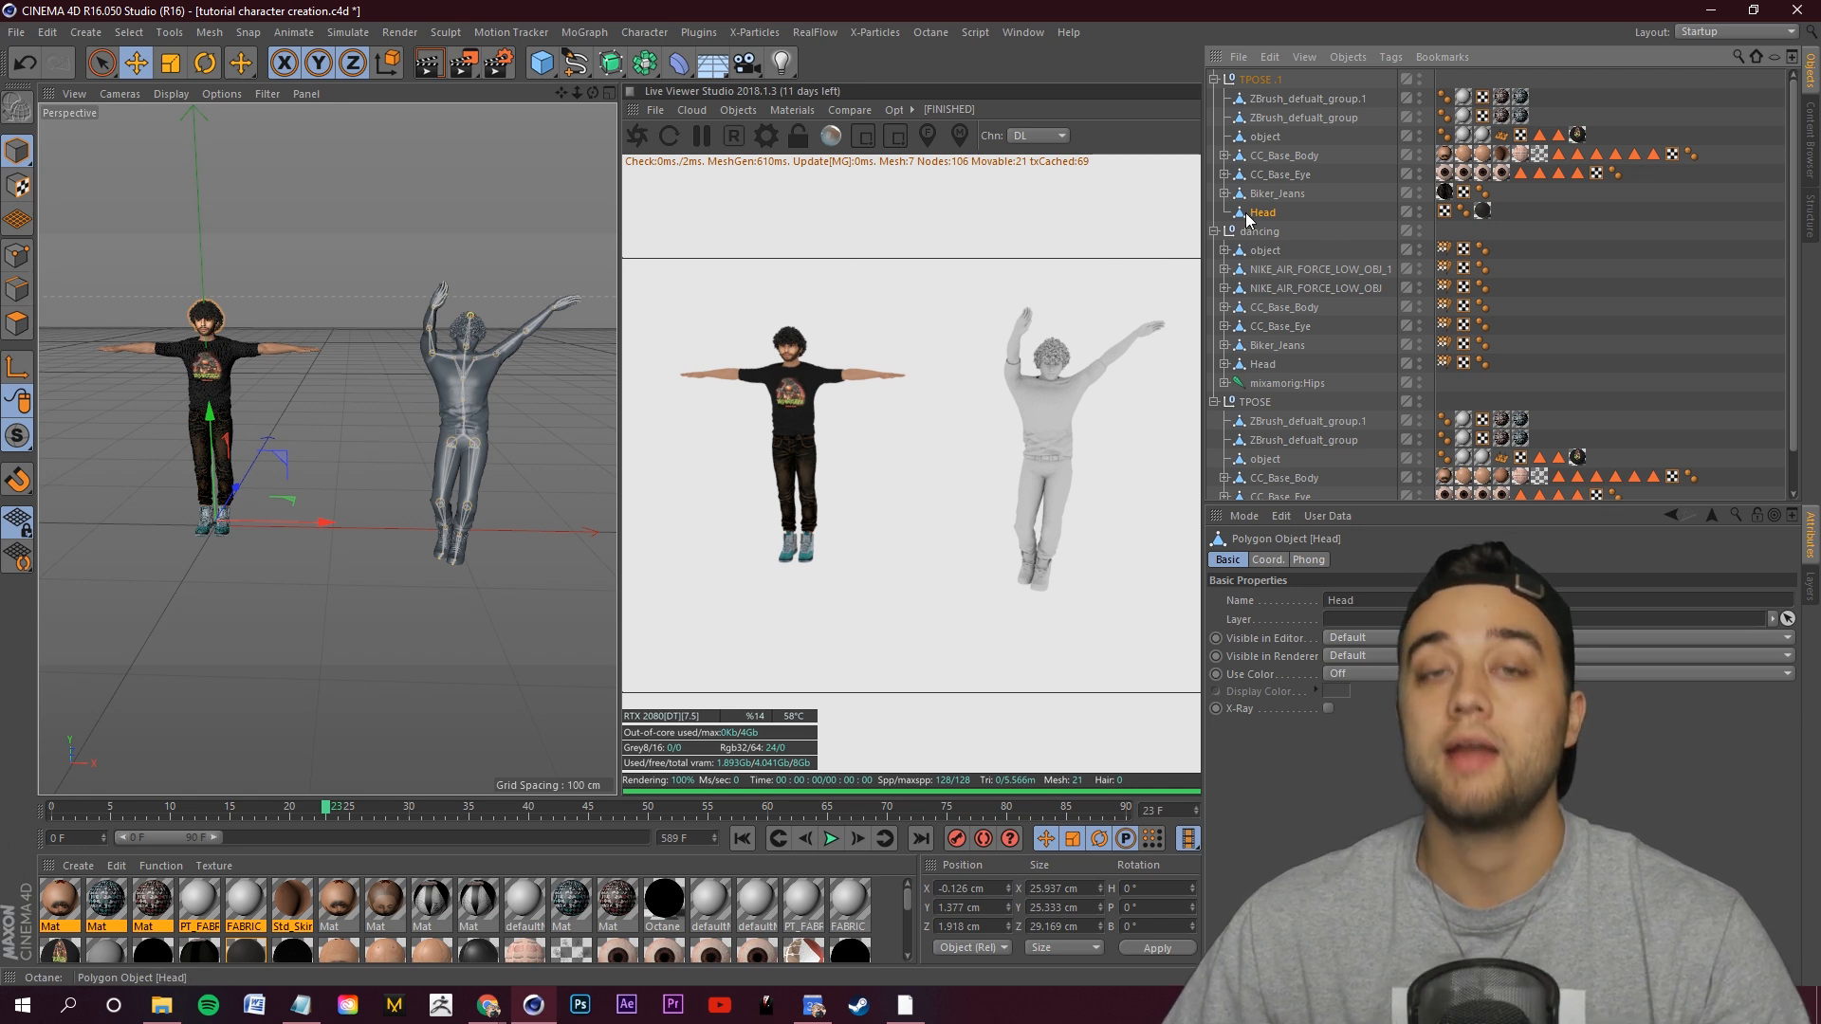
left_click(1443, 211)
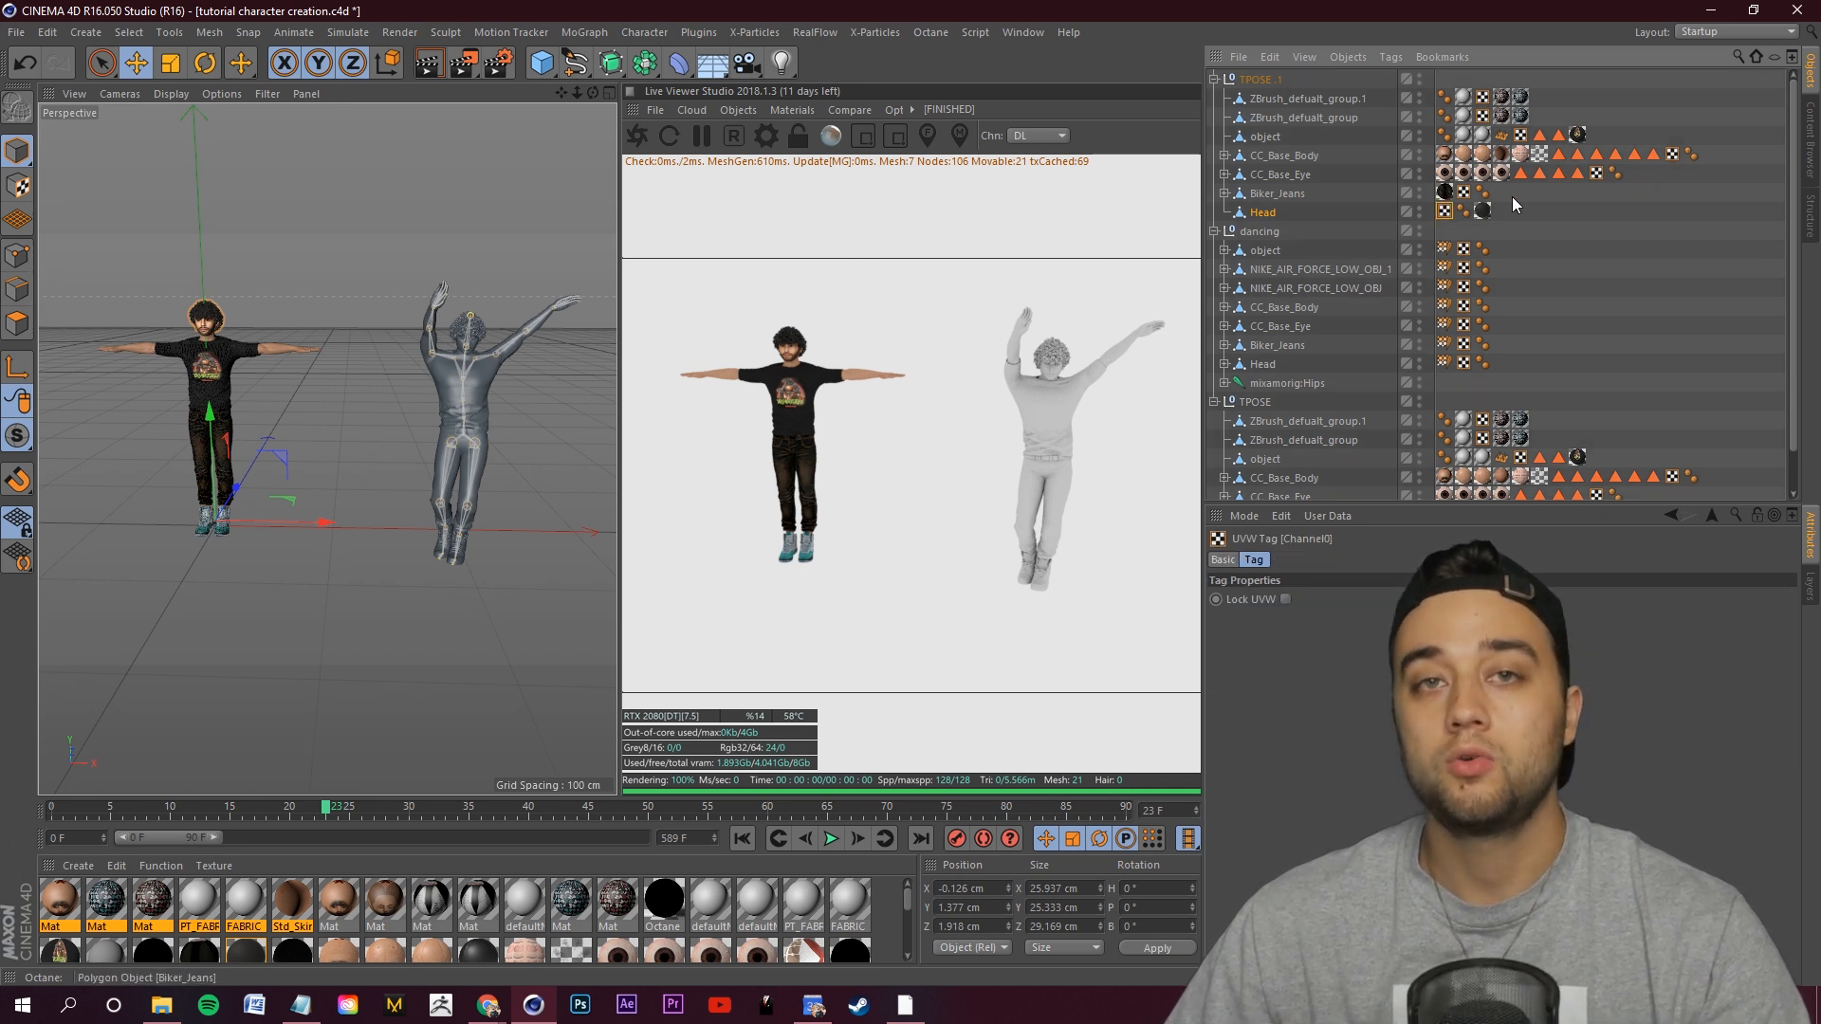
left_click(1484, 211, "shift")
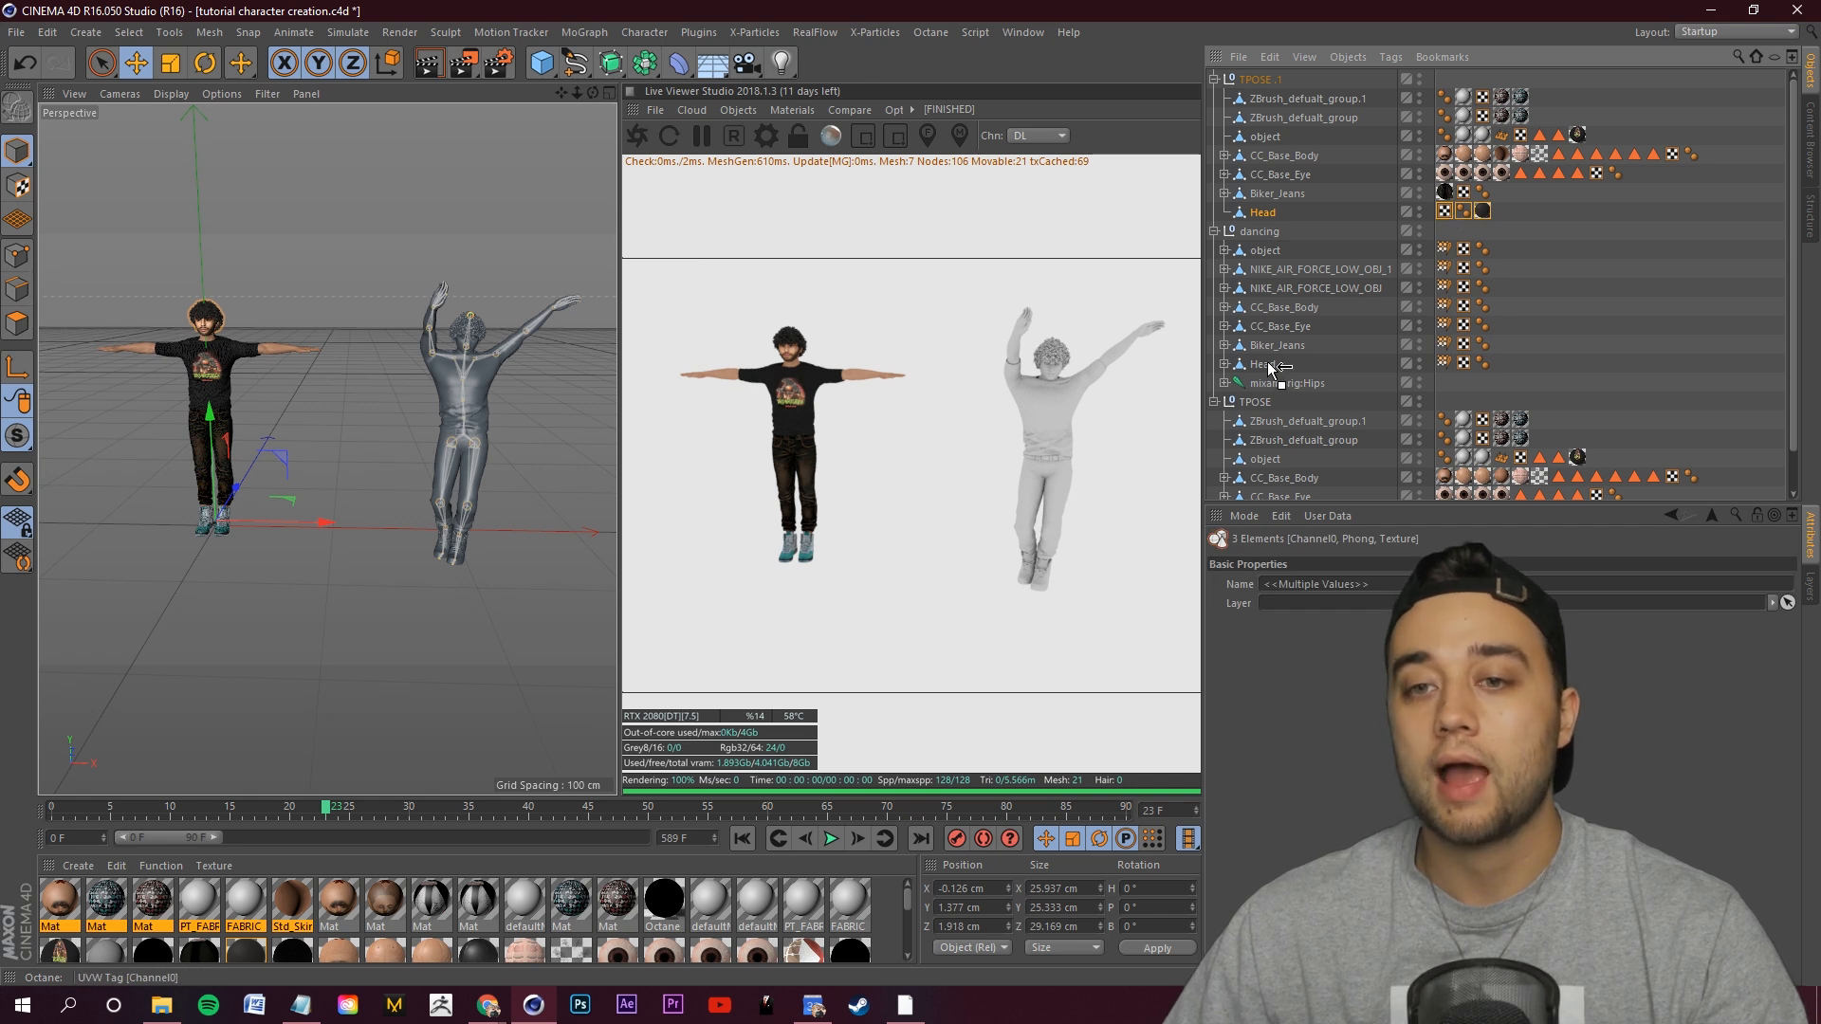
left_click_drag(1271, 367, 1270, 365)
left_click_drag(1445, 193, 1297, 345)
Transfer all CC_Base_Eye tags from TPOSE .1 to the dancing eyes, and the remaining body, shirt and shoe tags to their counterparts.
left_click(1444, 174)
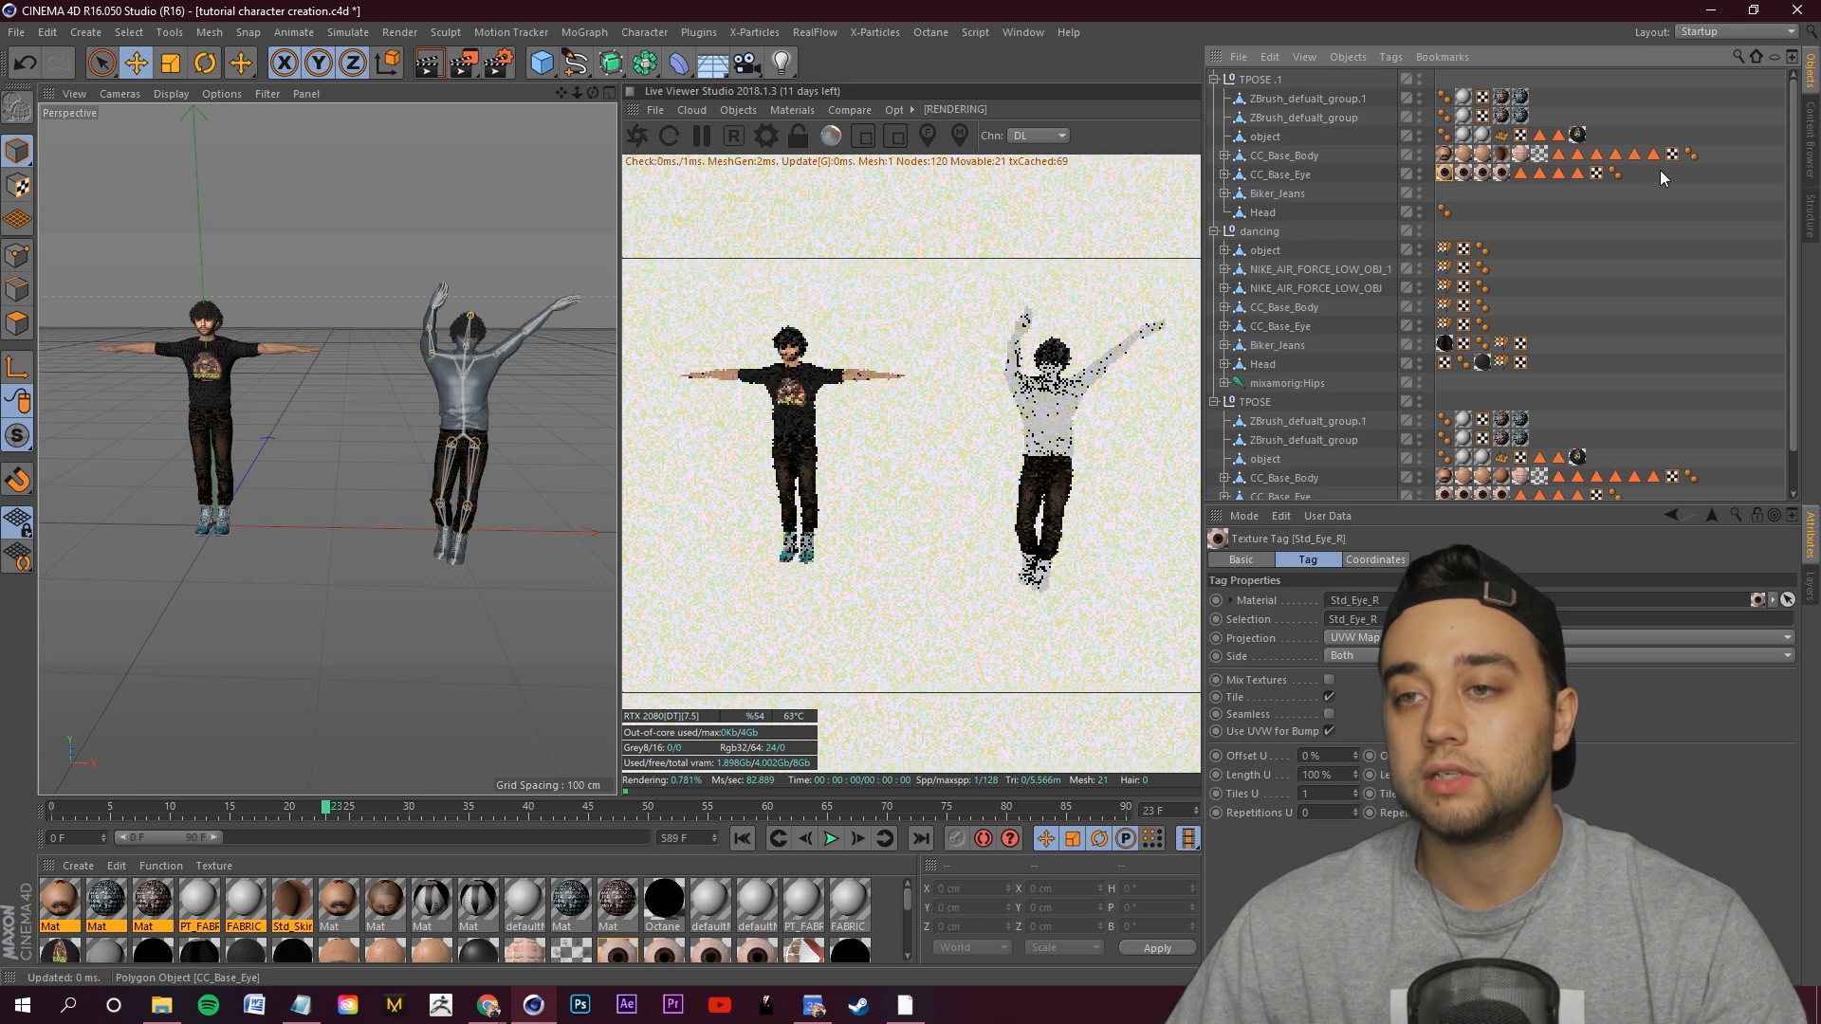
left_click(1615, 173, "shift")
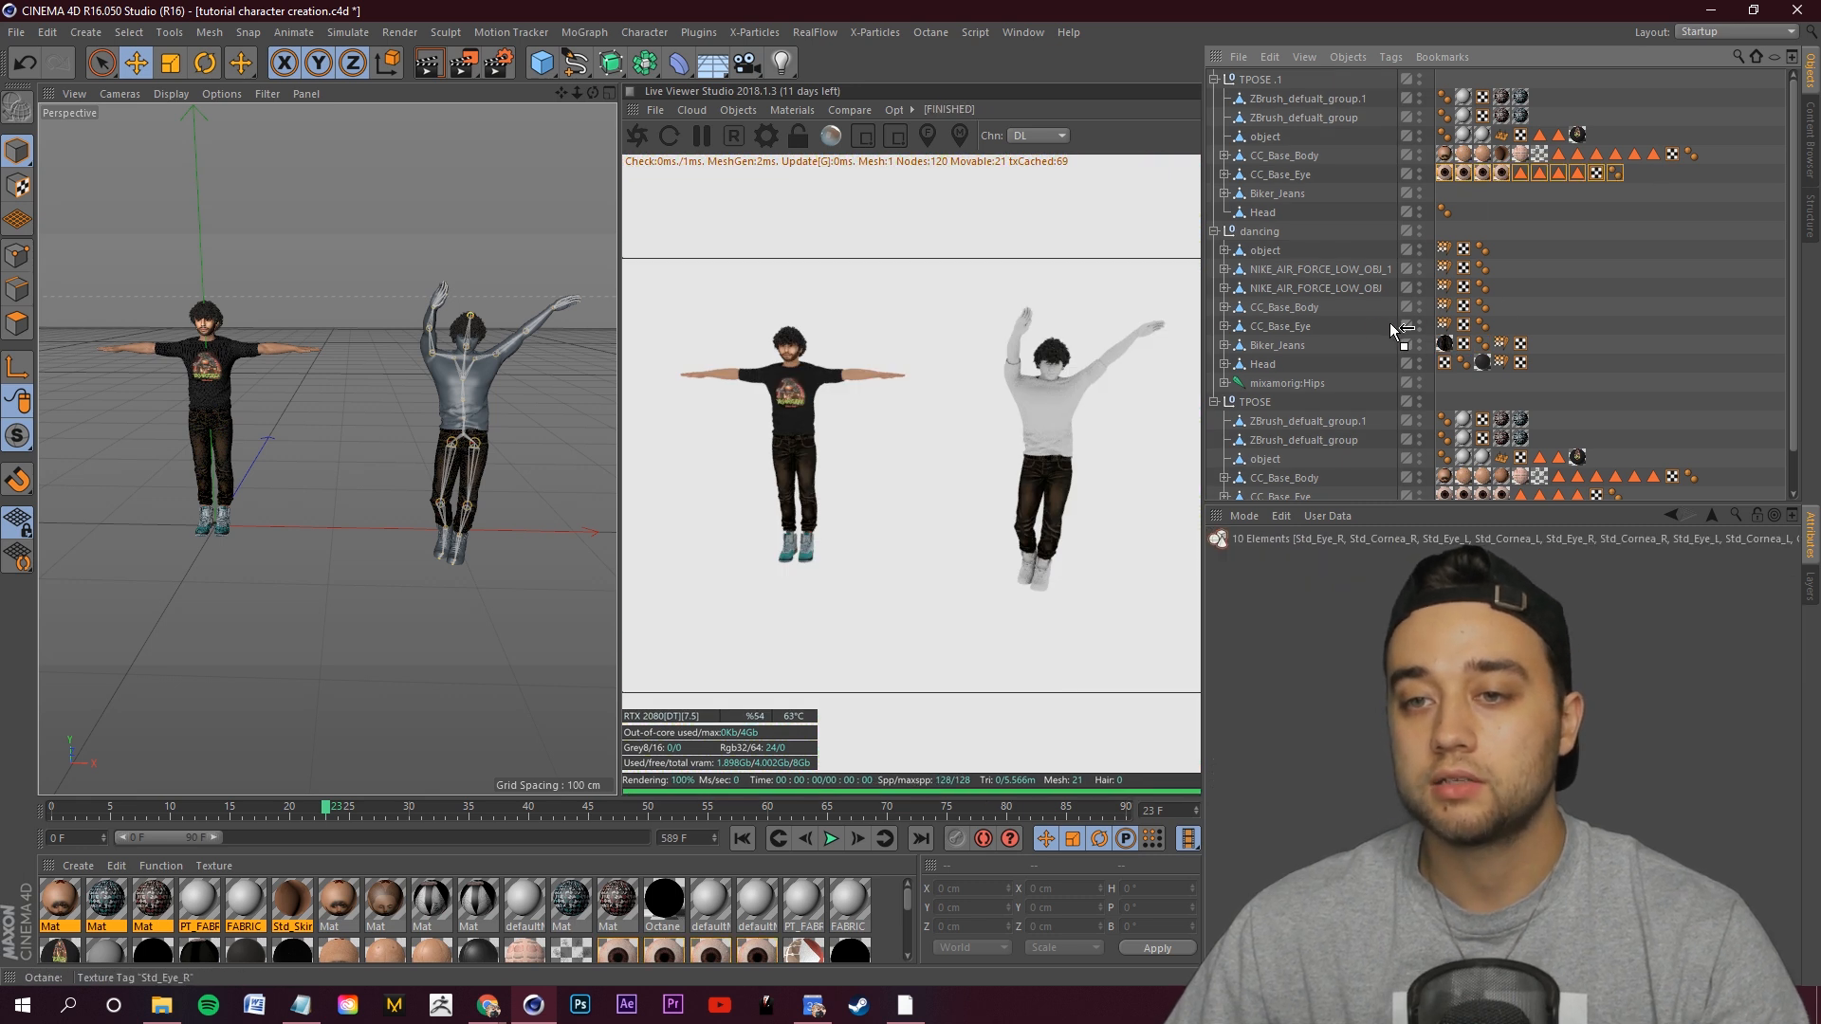
left_click_drag(1344, 332, 1494, 334)
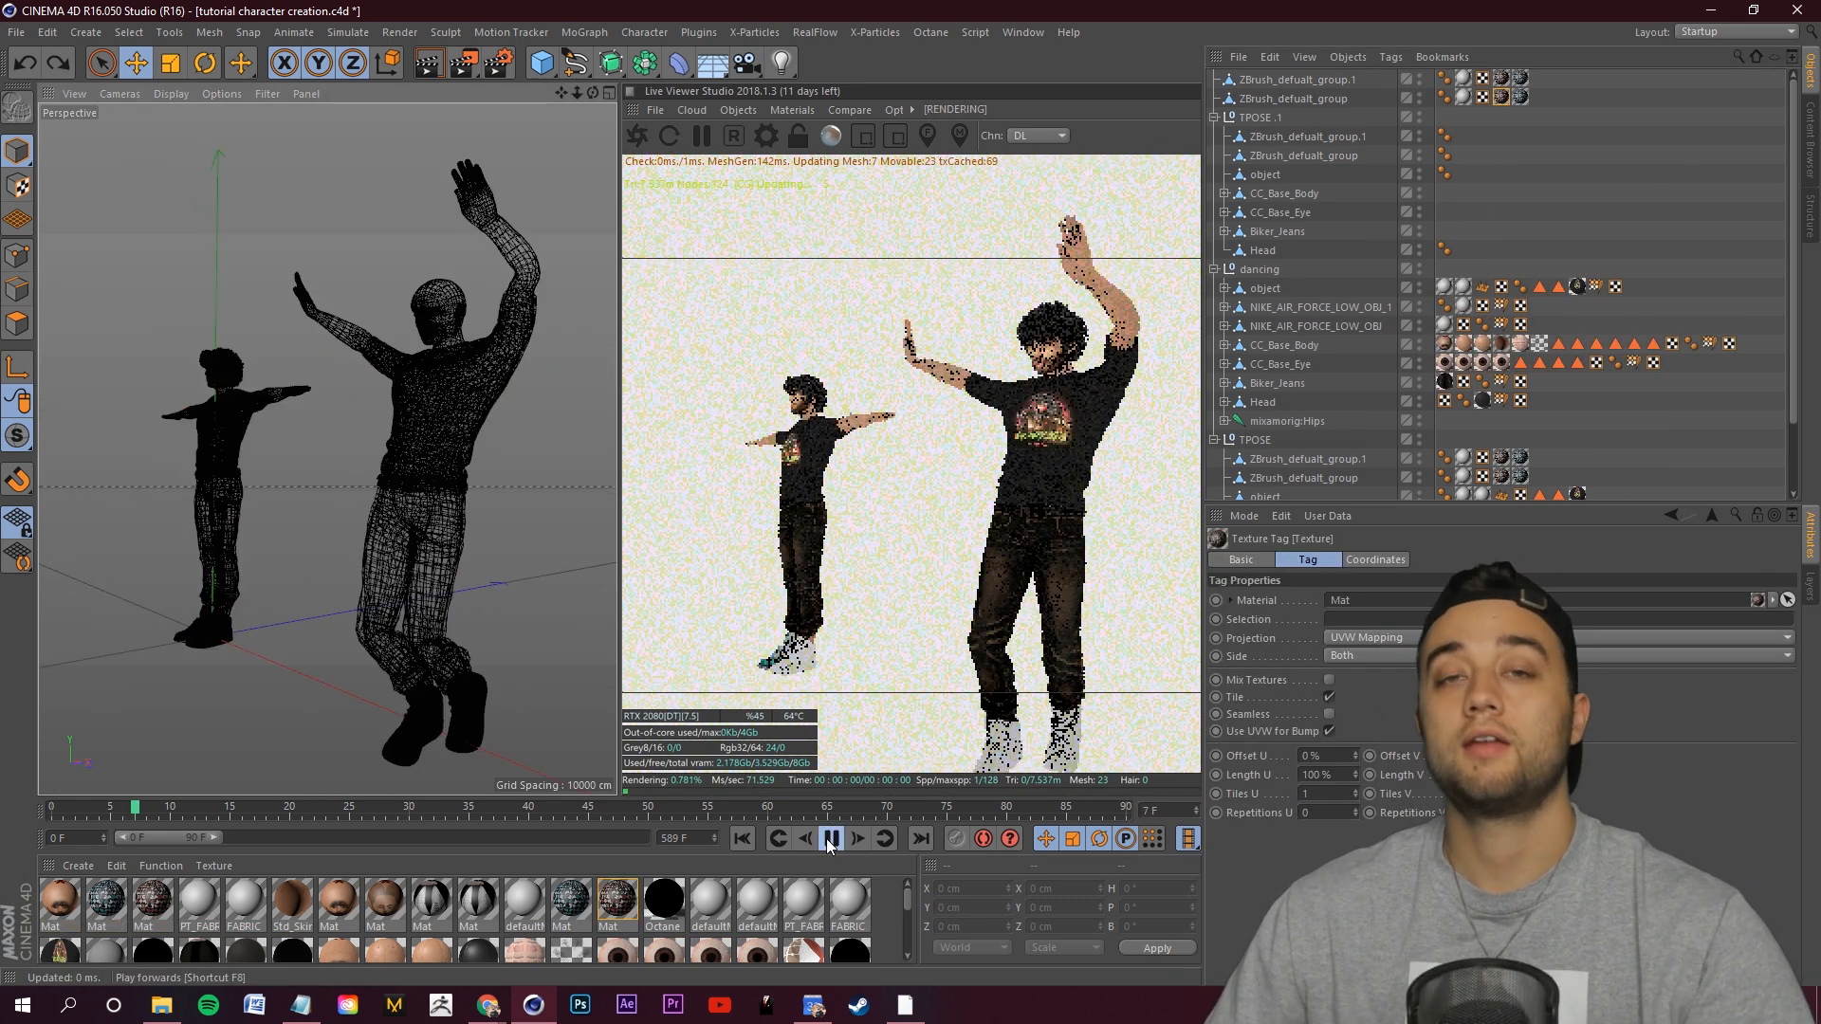
Return the timeline to frame 0 and inspect the textured dancing character from several angles.
left_click_drag(322, 812, 57, 812)
left_click_drag(329, 641, 439, 479, "alt")
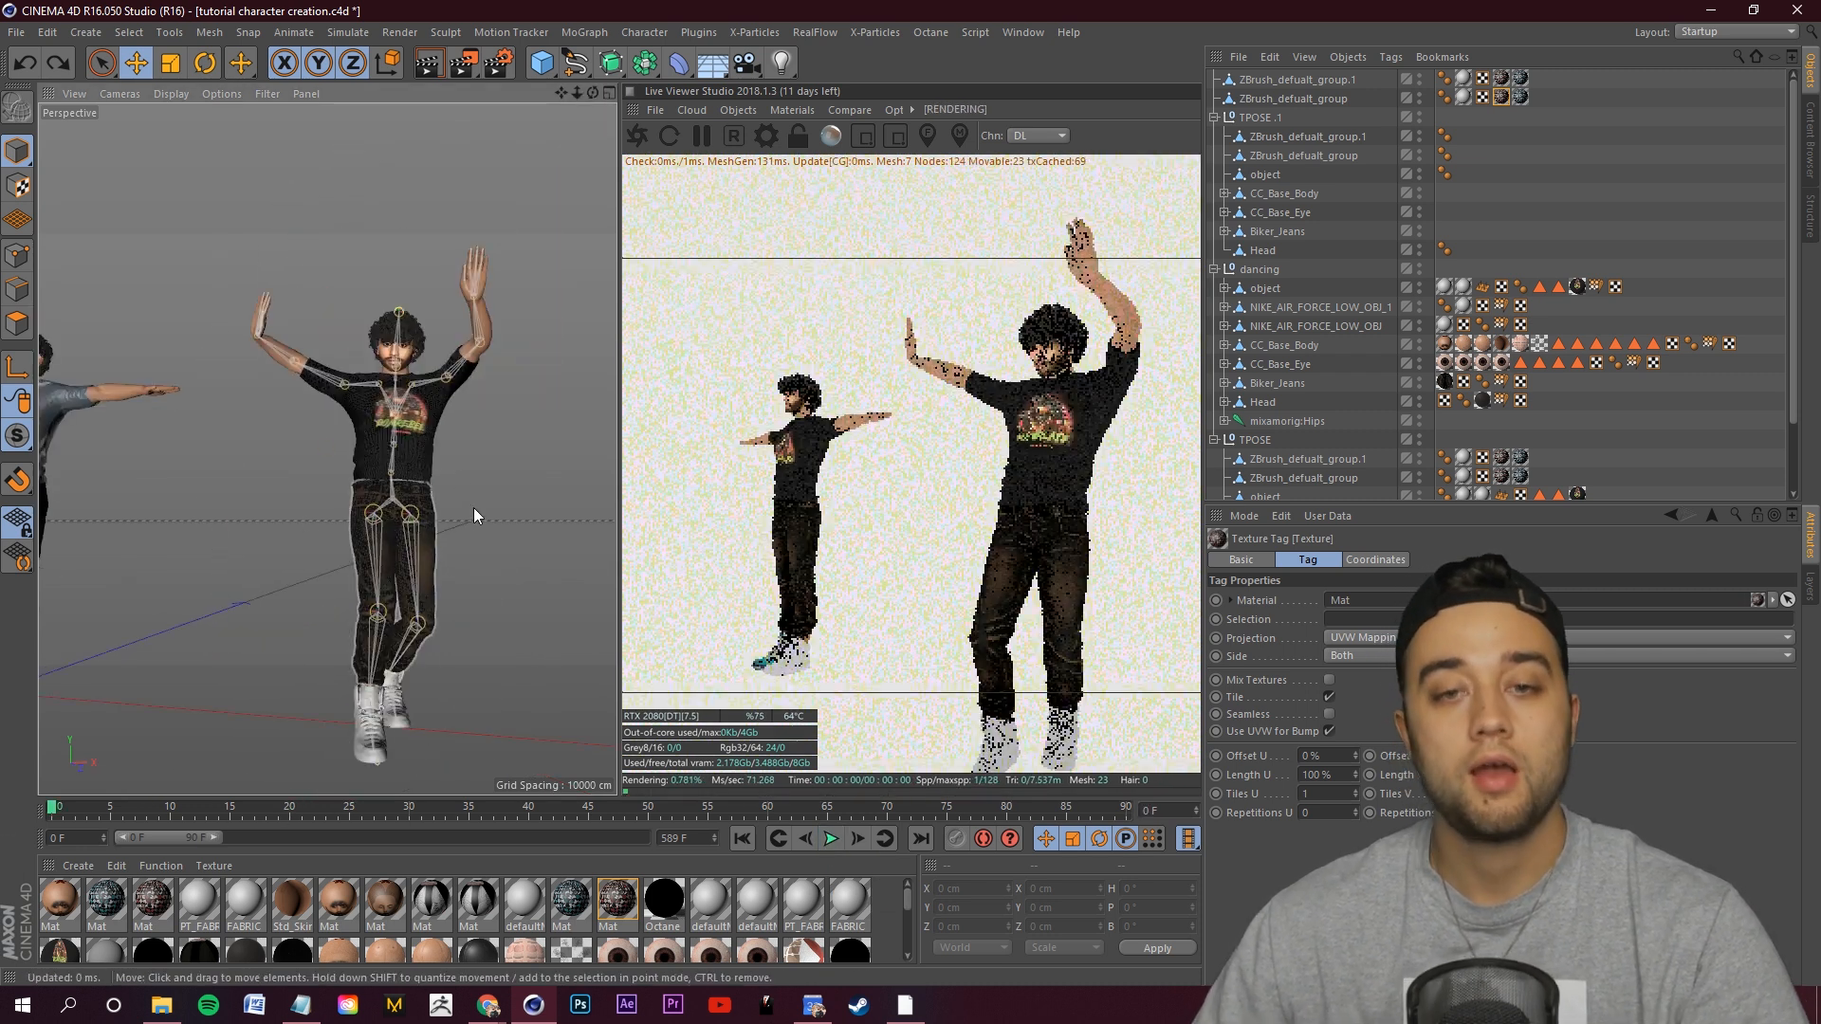
left_click_drag(331, 397, 474, 452, "alt")
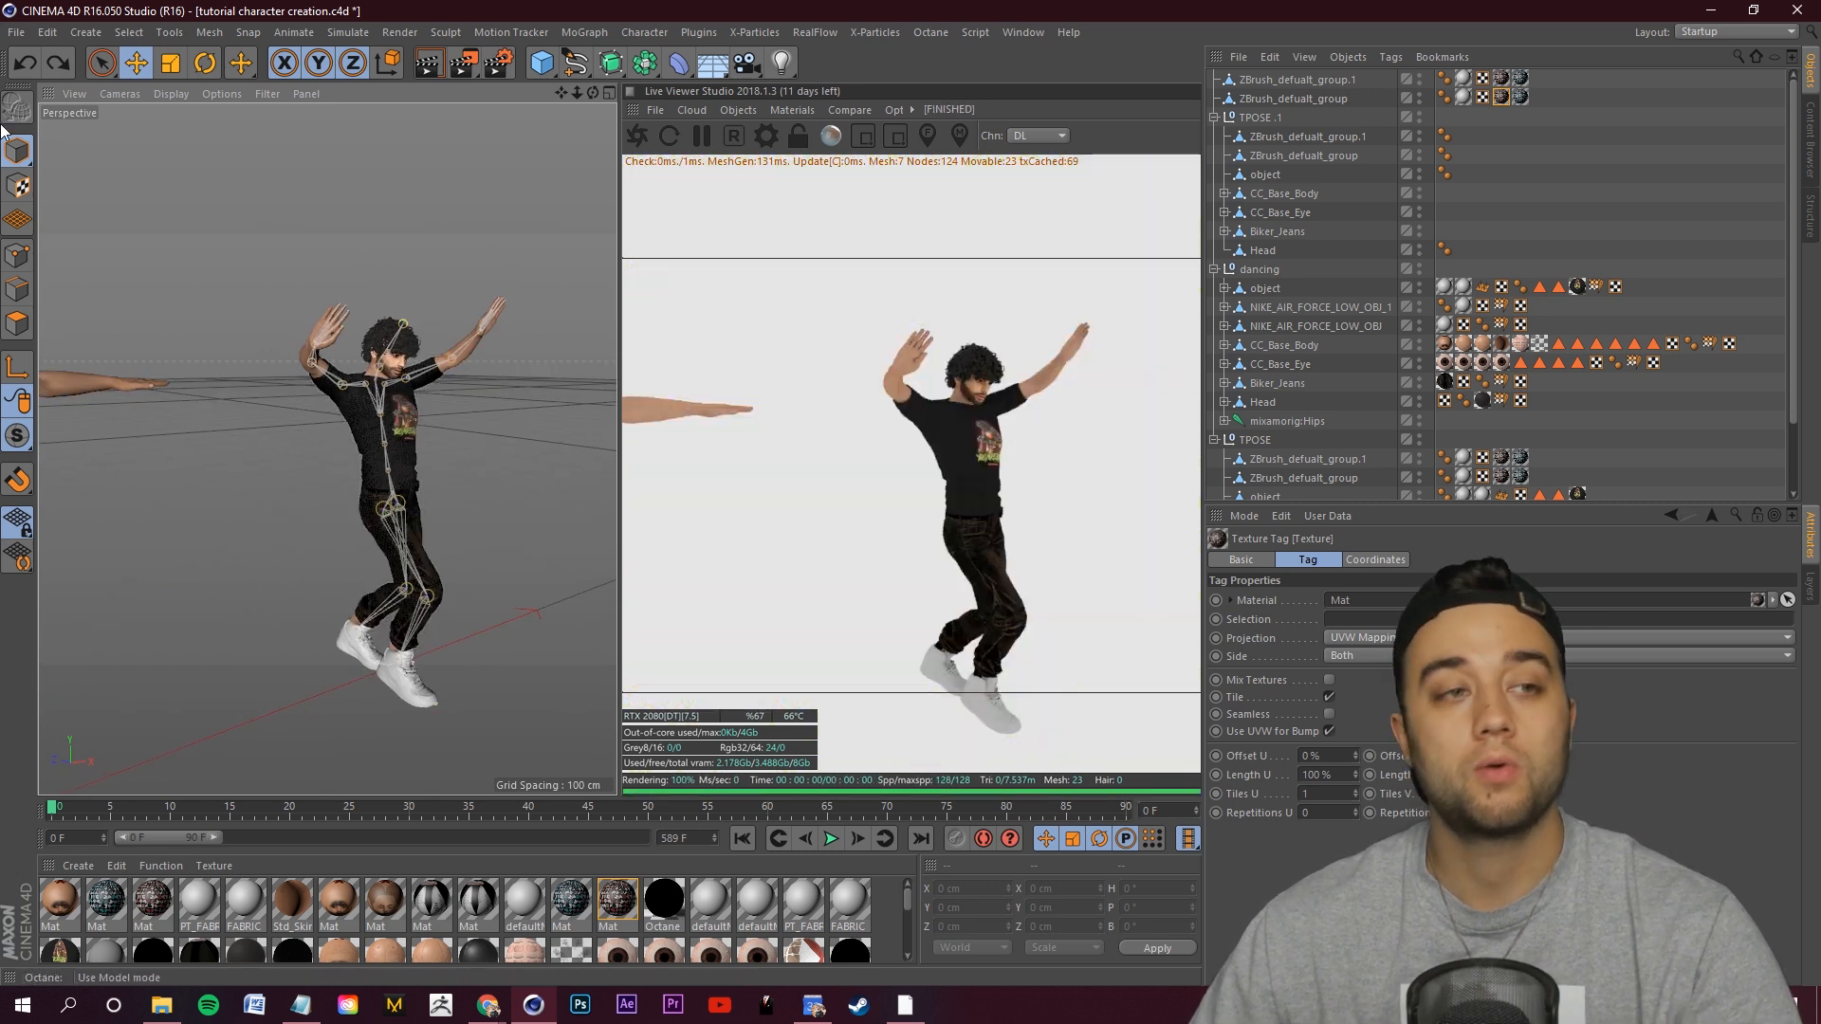
left_click(17, 33)
left_click_drag(379, 343, 420, 334, "alt")
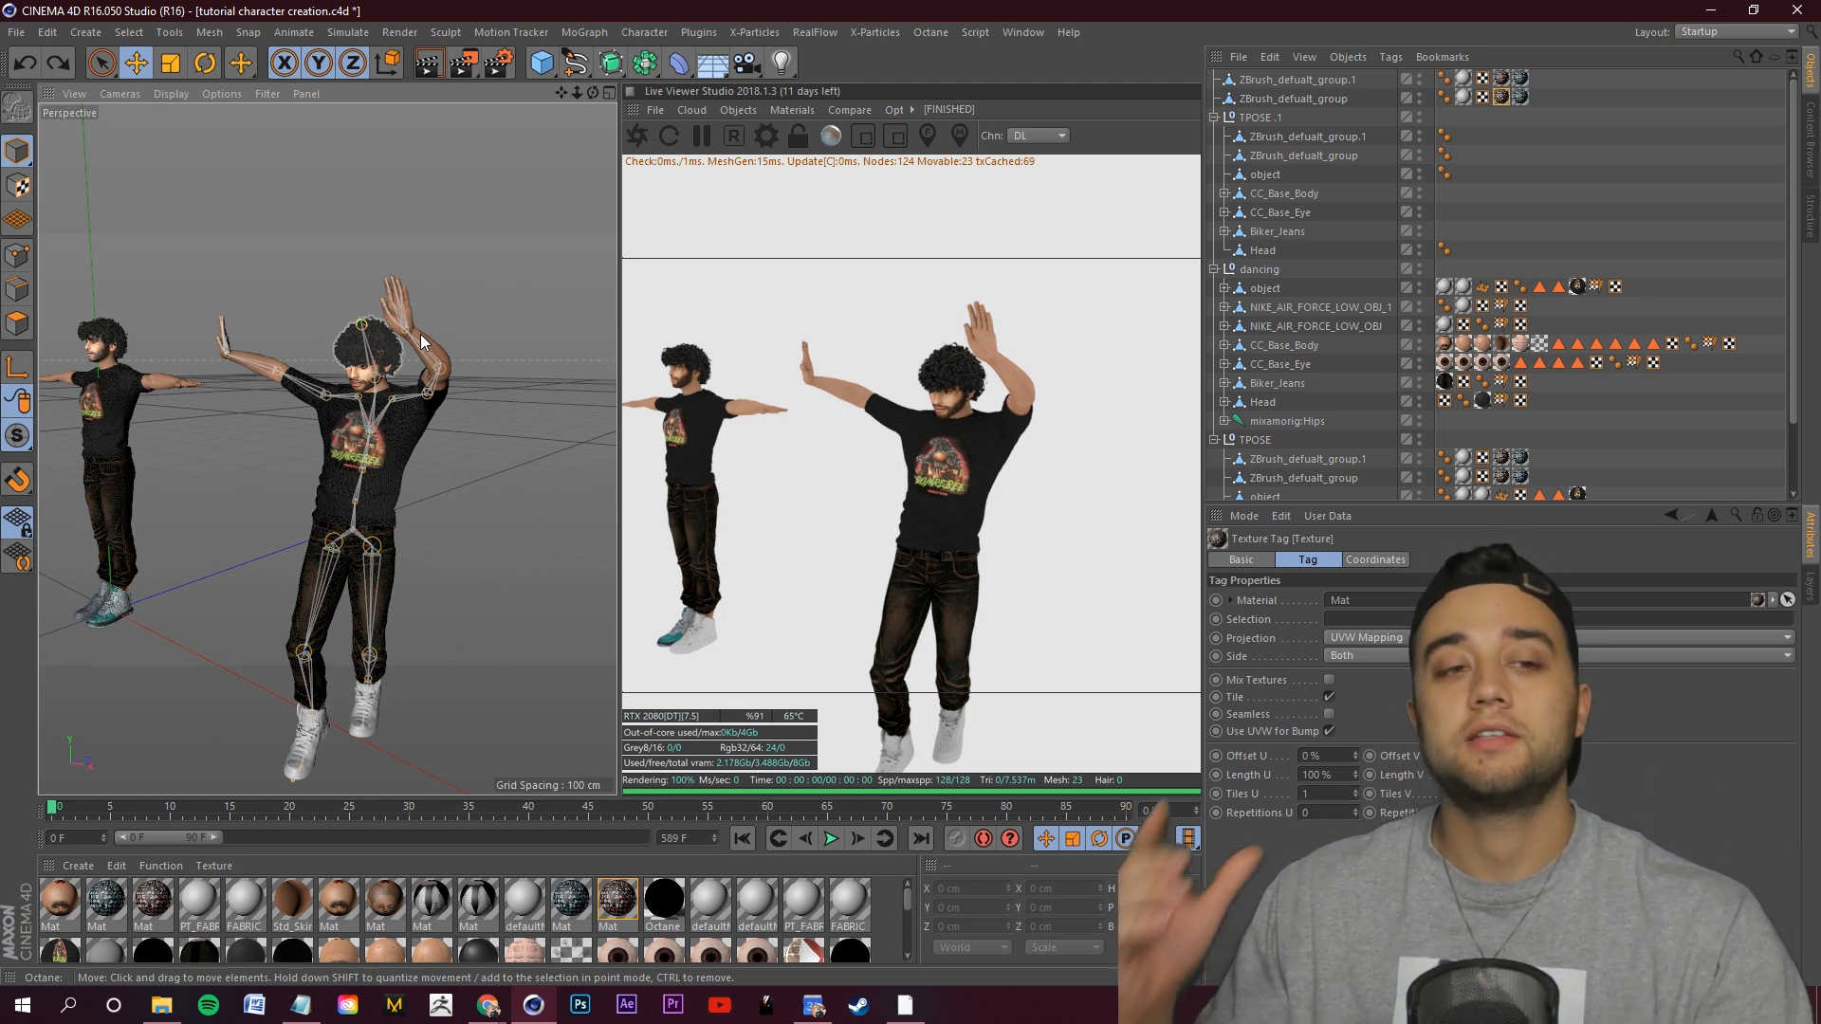
left_click_drag(361, 351, 431, 345, "alt")
scroll(333, 468, "down", 5)
left_click_drag(333, 469, 368, 441, "alt")
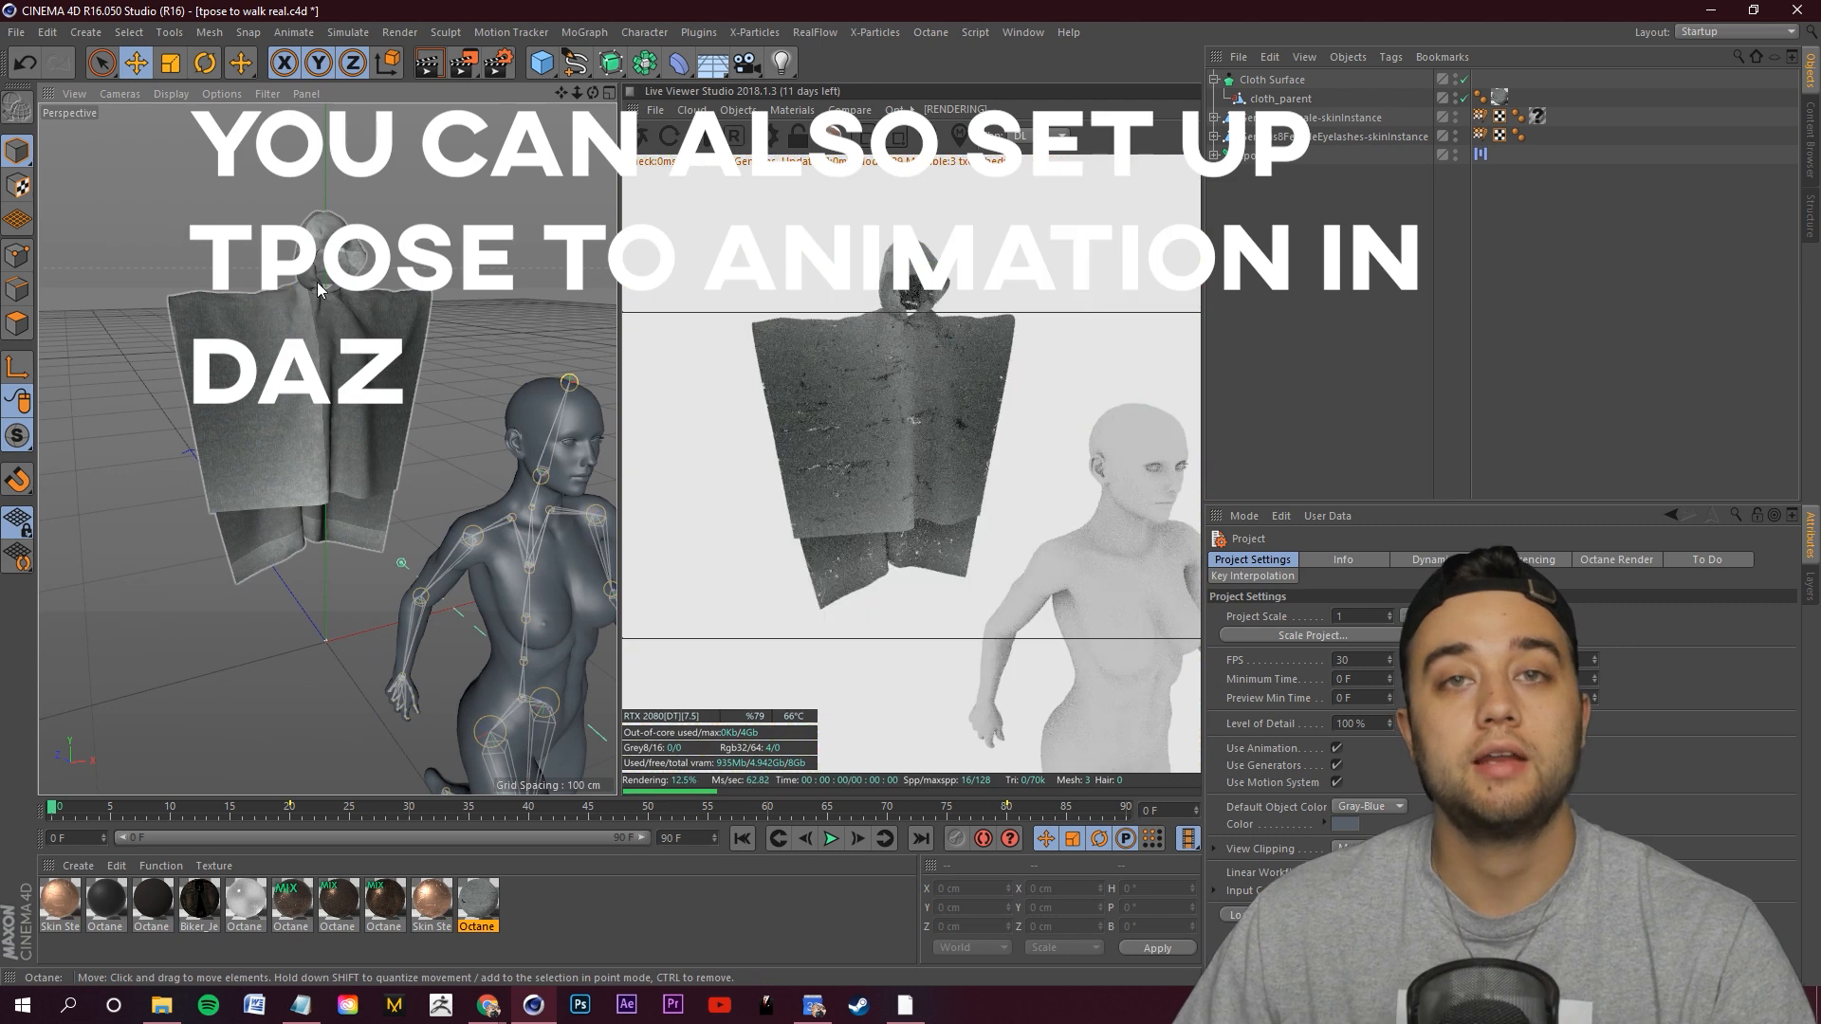
Play the T-pose-to-walk animation with the simulated hooded cloak and return the timeline to frame 0.
left_click(831, 838)
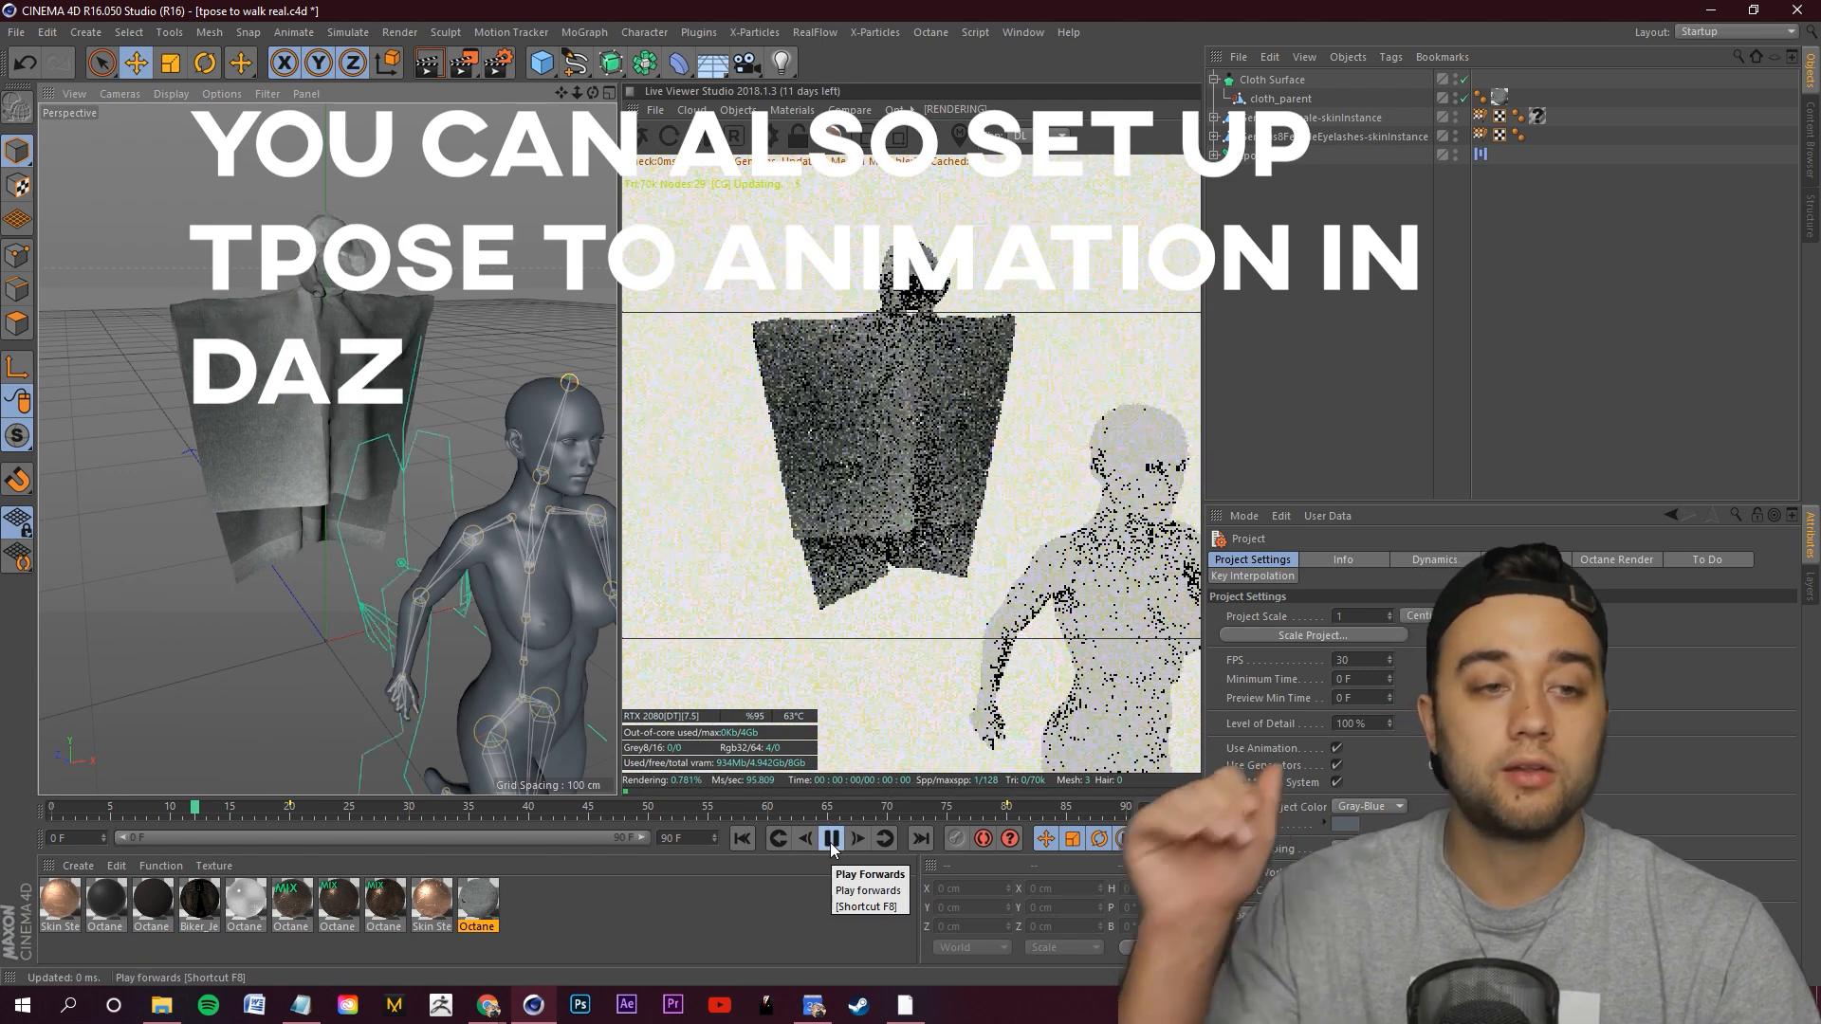
scroll(425, 511, "down", 5)
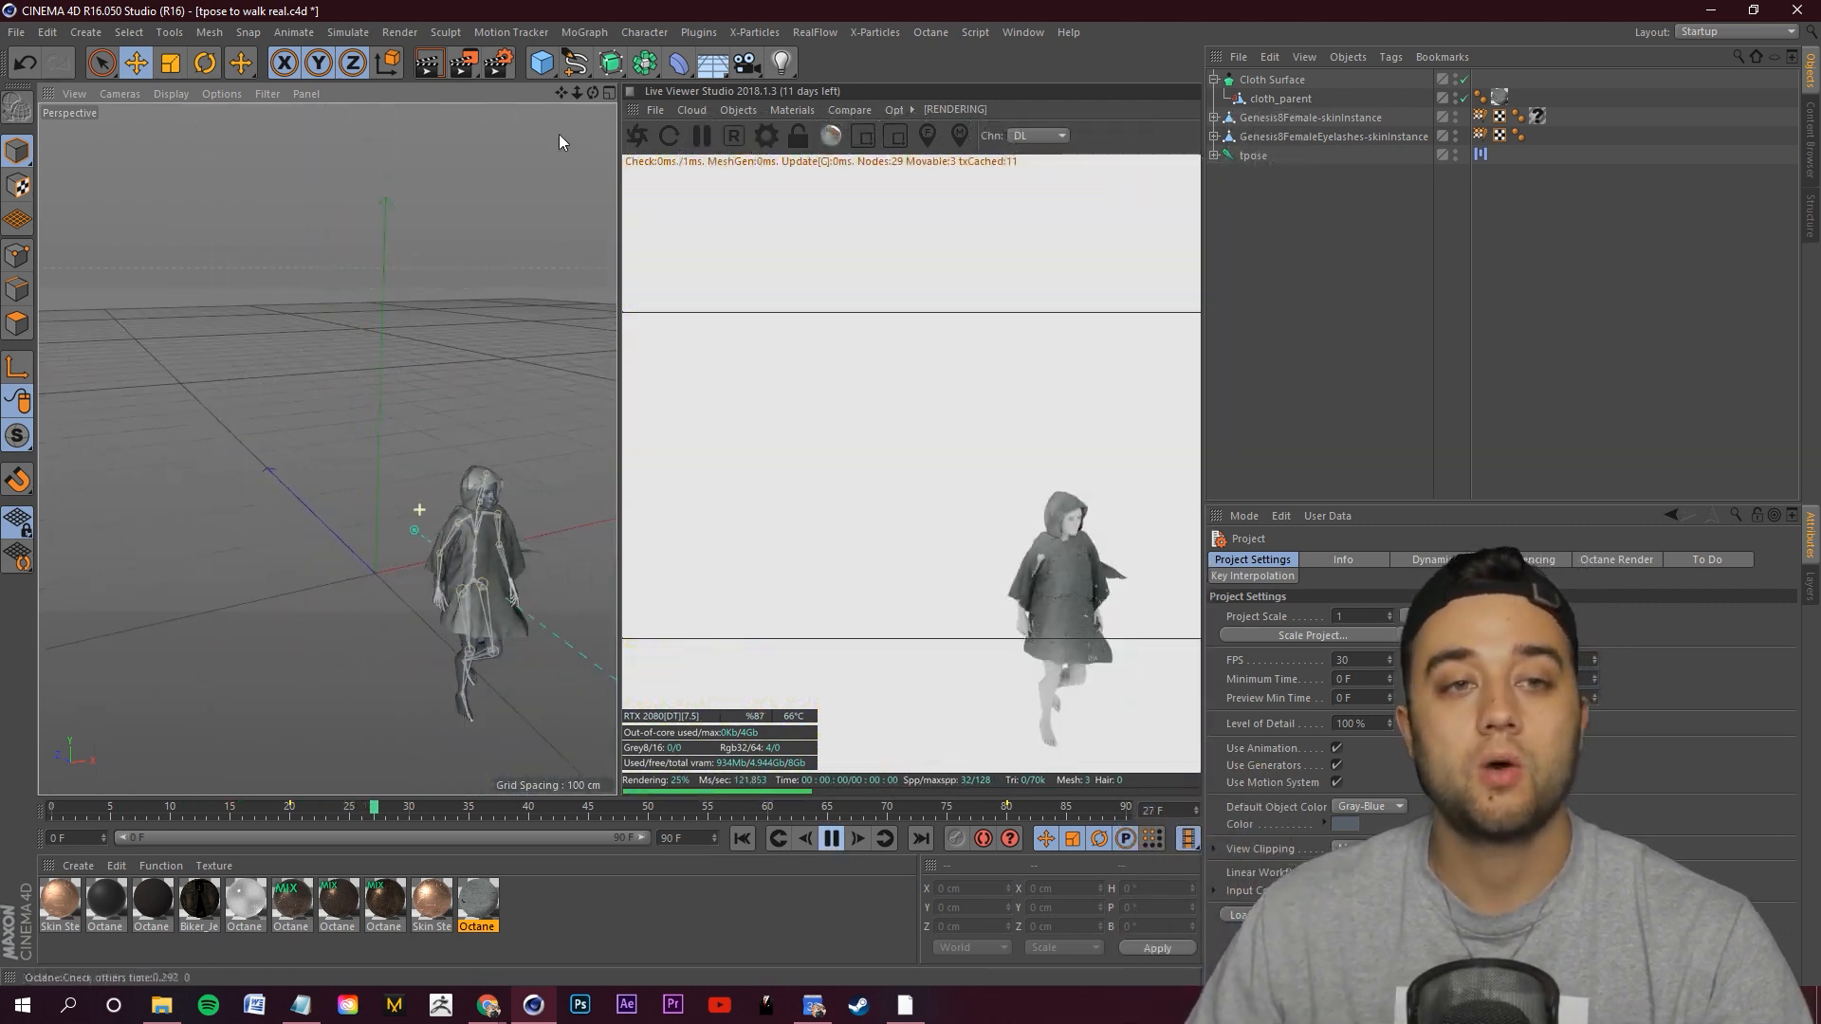
left_click_drag(646, 808, 0, 780)
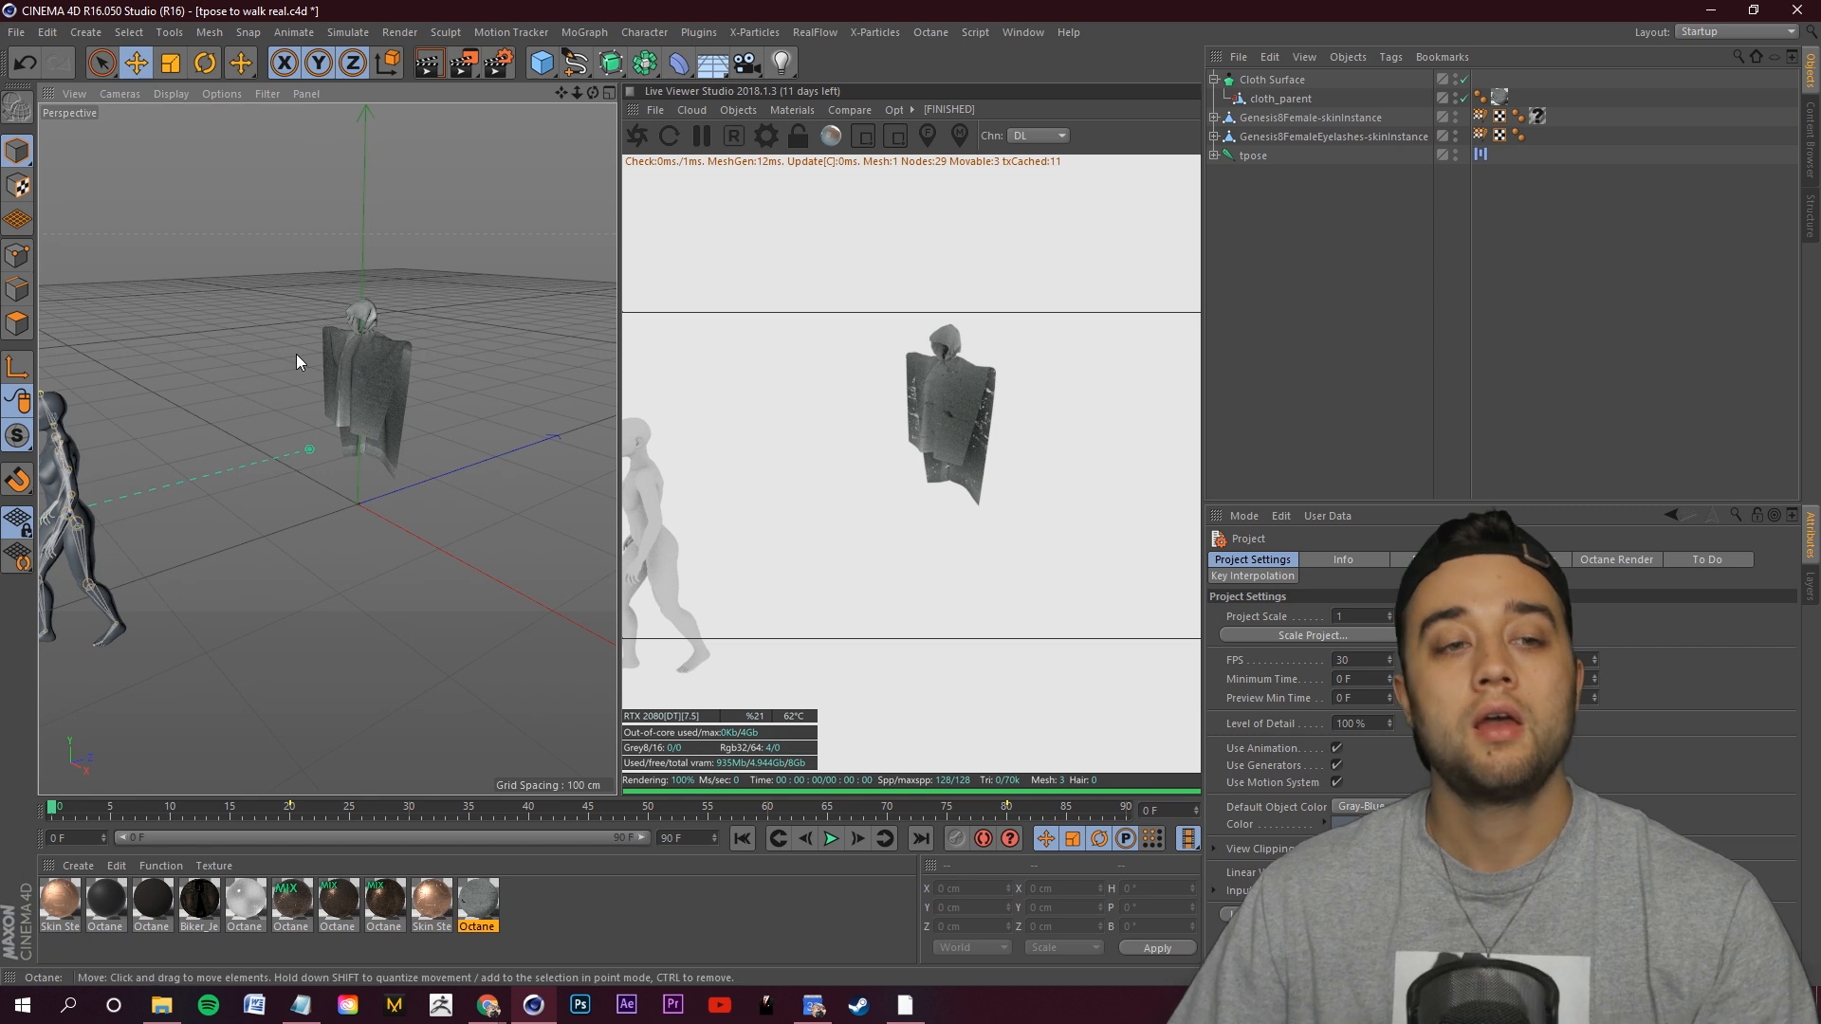
left_click_drag(296, 355, 322, 332, "alt")
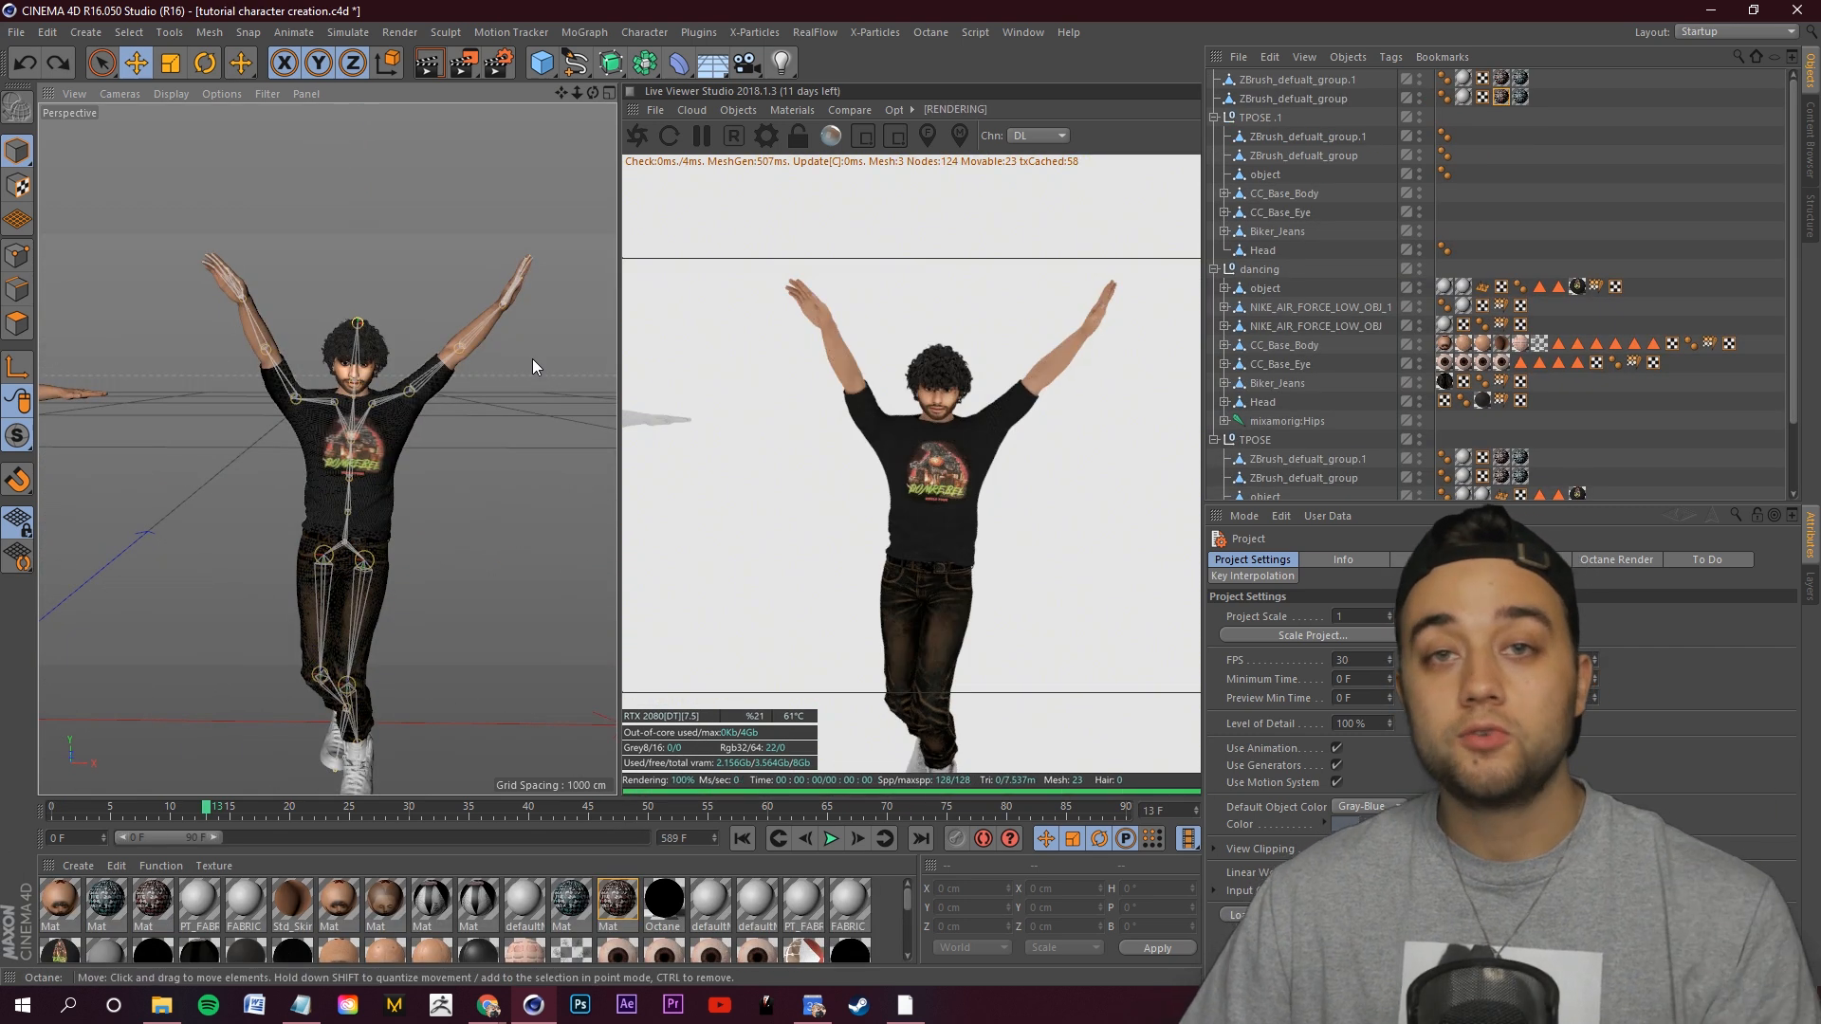
Preview the textured character's dancing animation in the character creation project, stopping playback at frame 48.
left_click(831, 839)
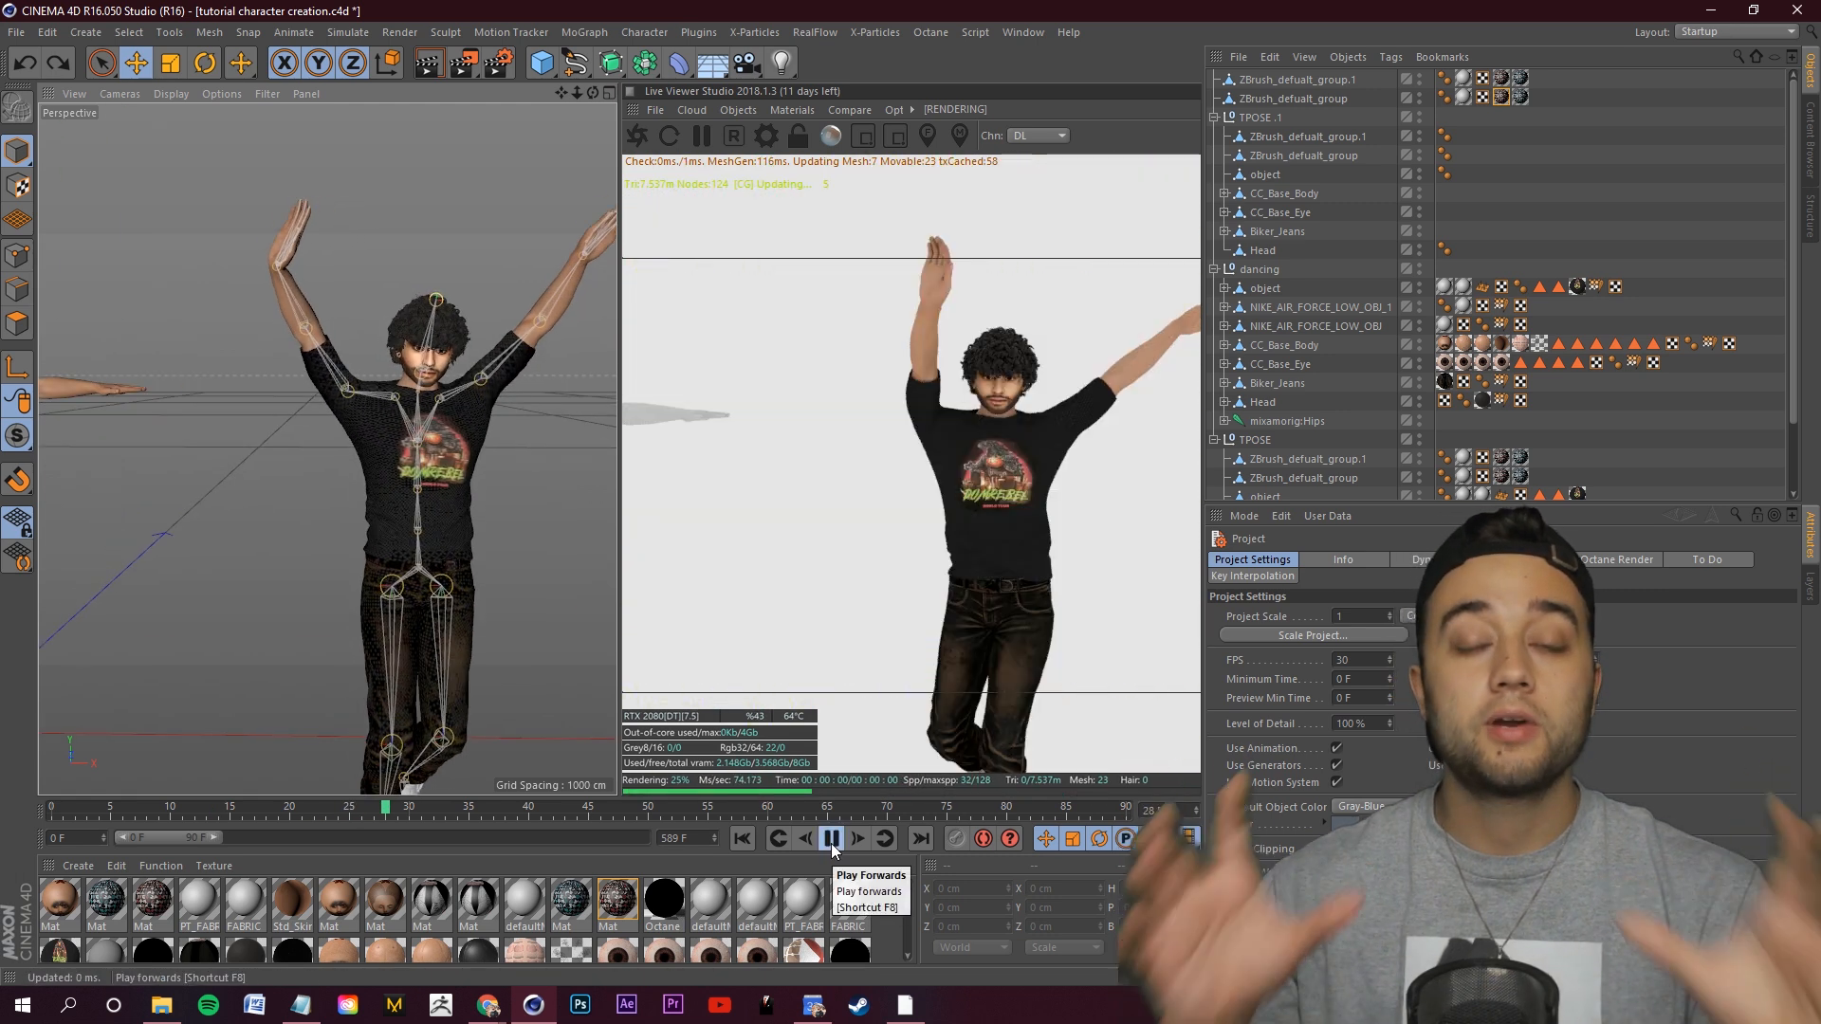
left_click(832, 839)
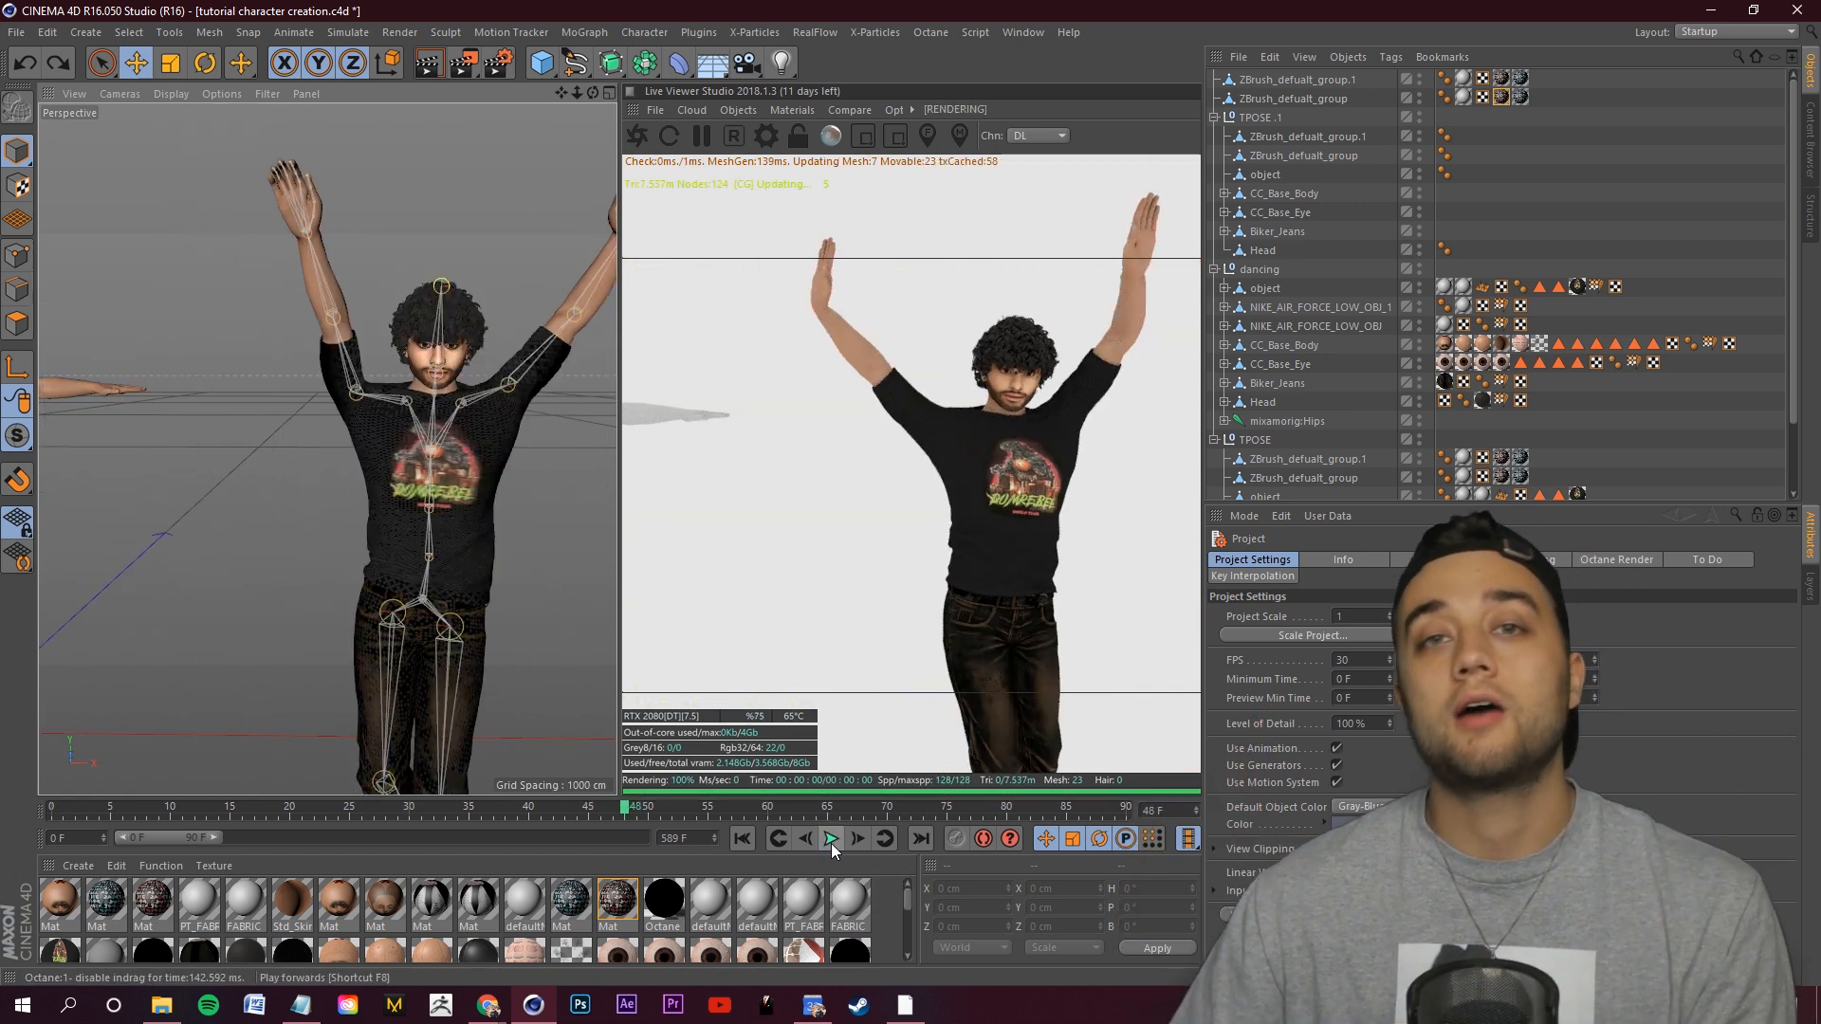